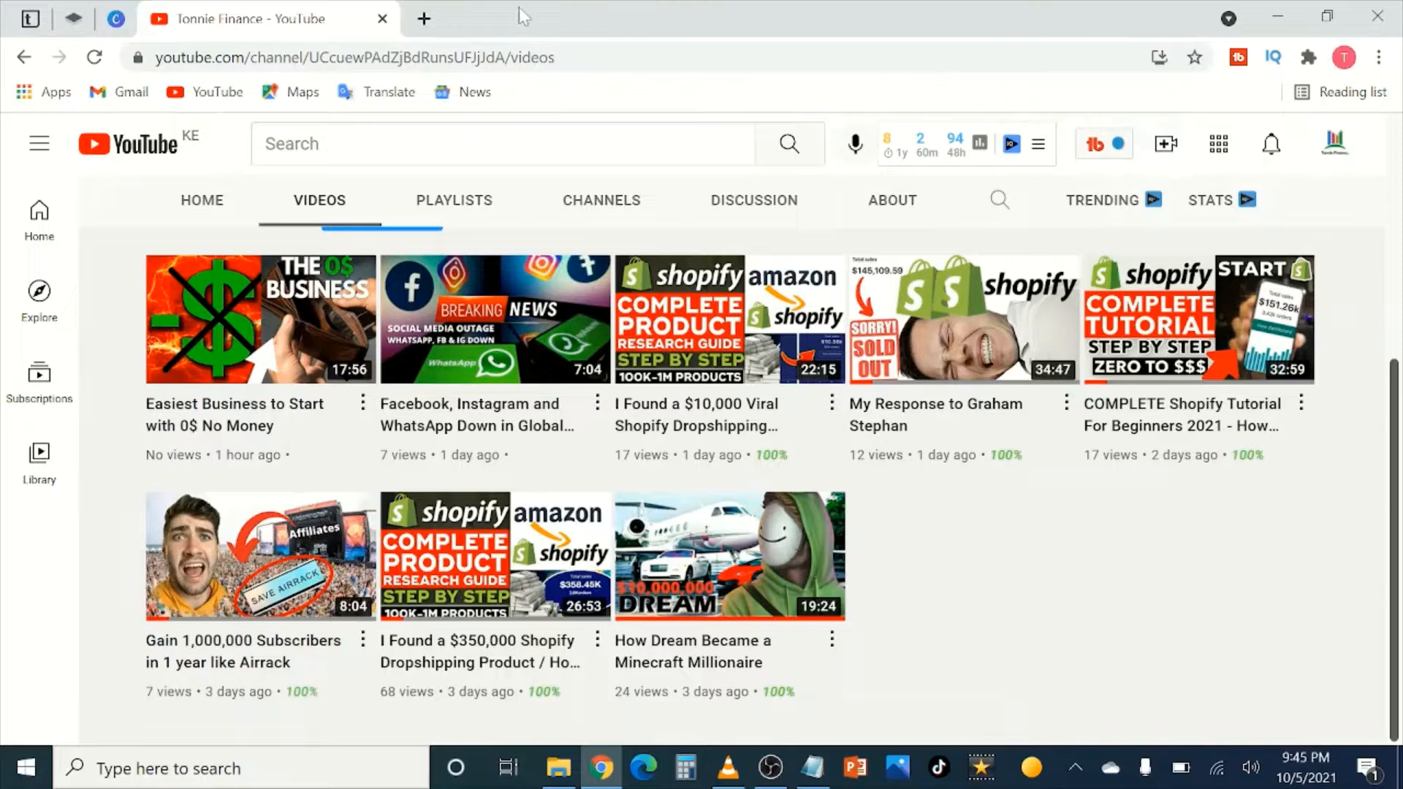
Step: Open a new browser tab next to the YouTube channel's Videos page
click(428, 24)
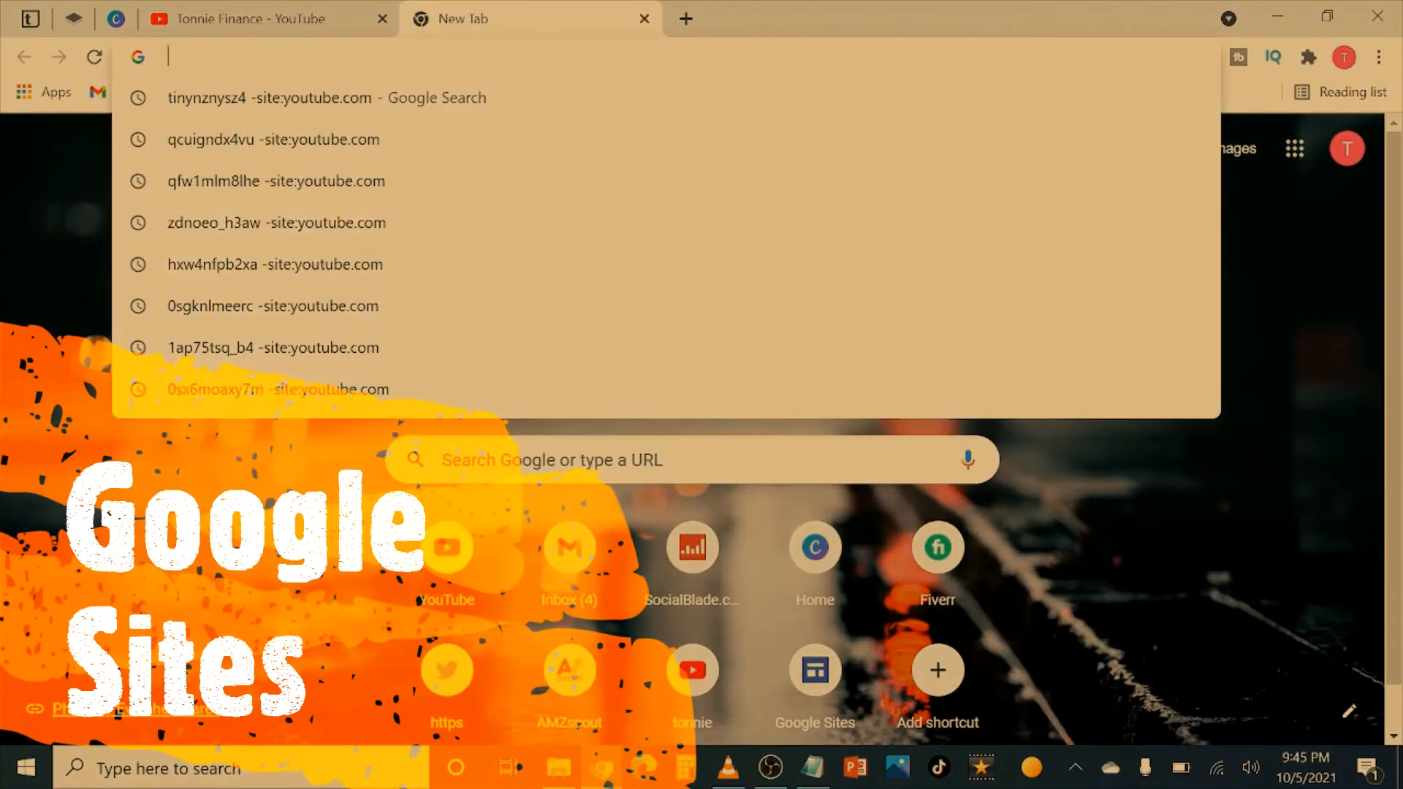
Step: Search for 'google sites' from the new tab's address bar
text(google site)
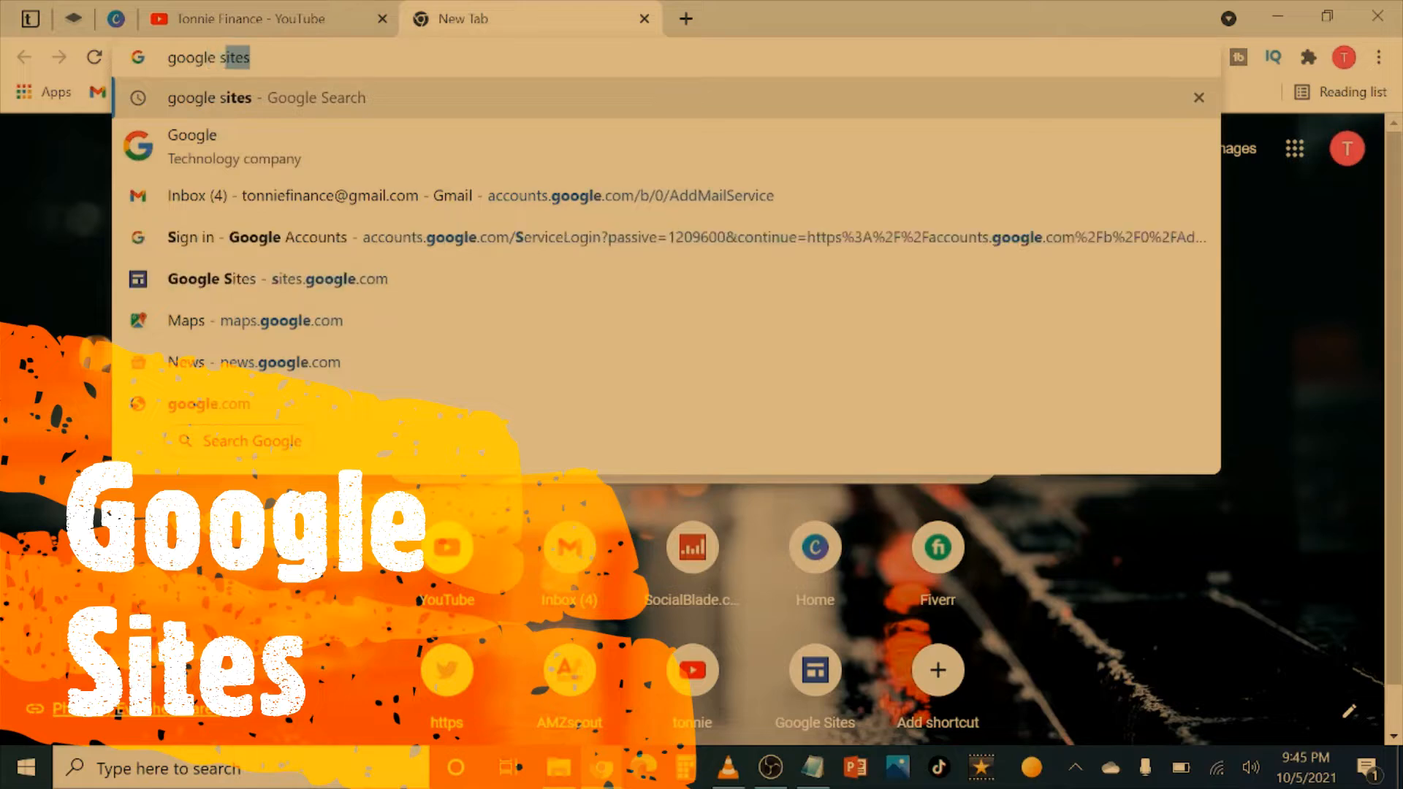
text(s)
key(Return)
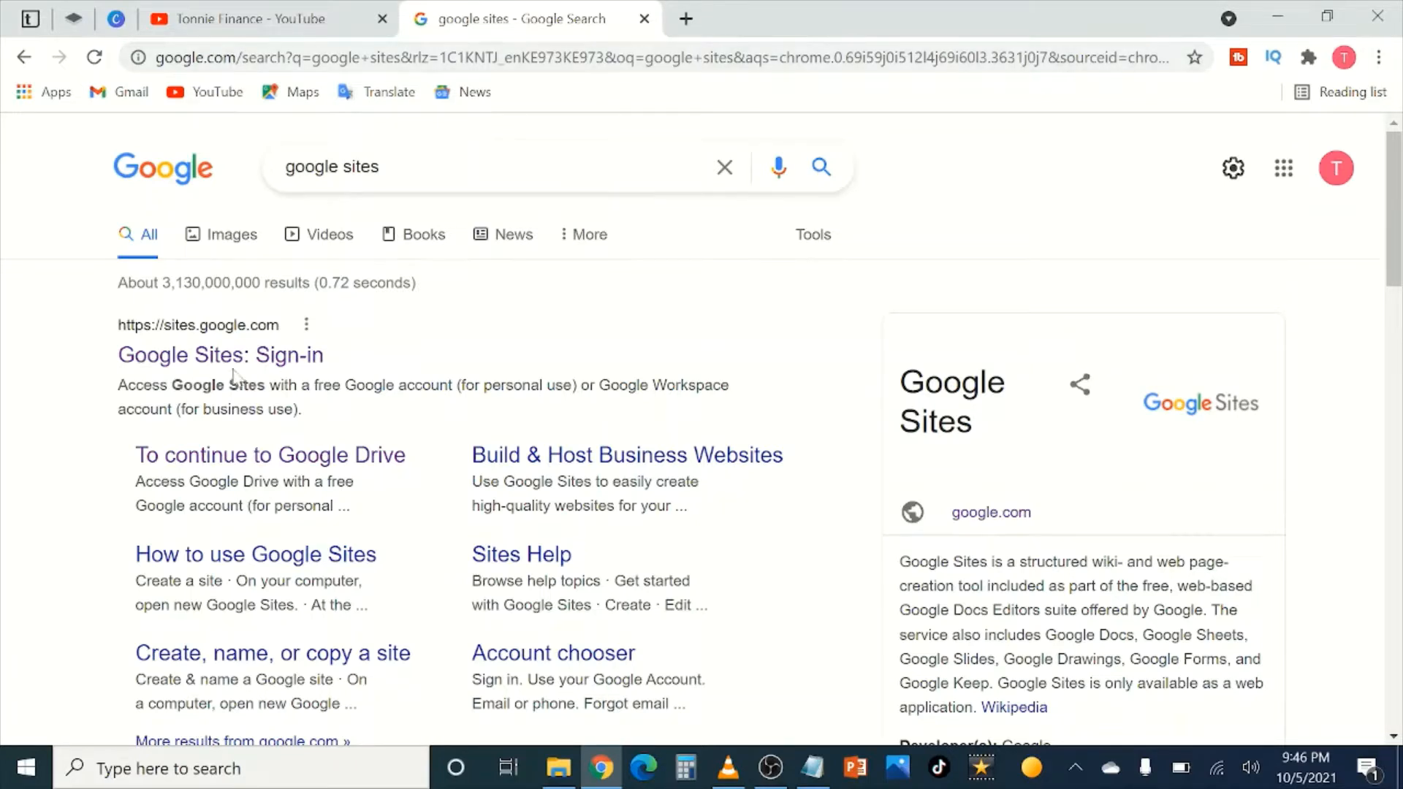
Step: Go to the Google Sites: Sign-in result and look over the Sites start page
click(182, 363)
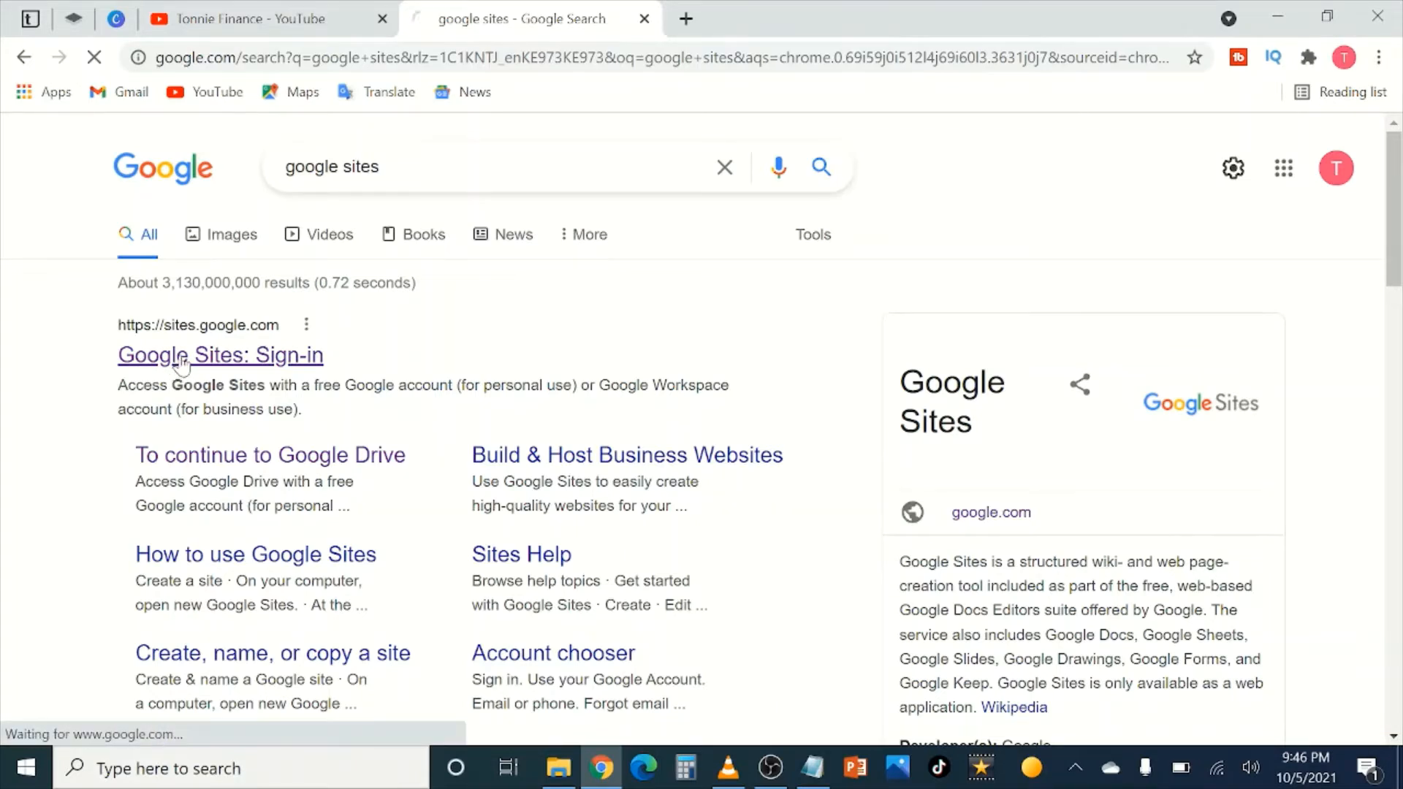
scroll(182, 363, down, 3)
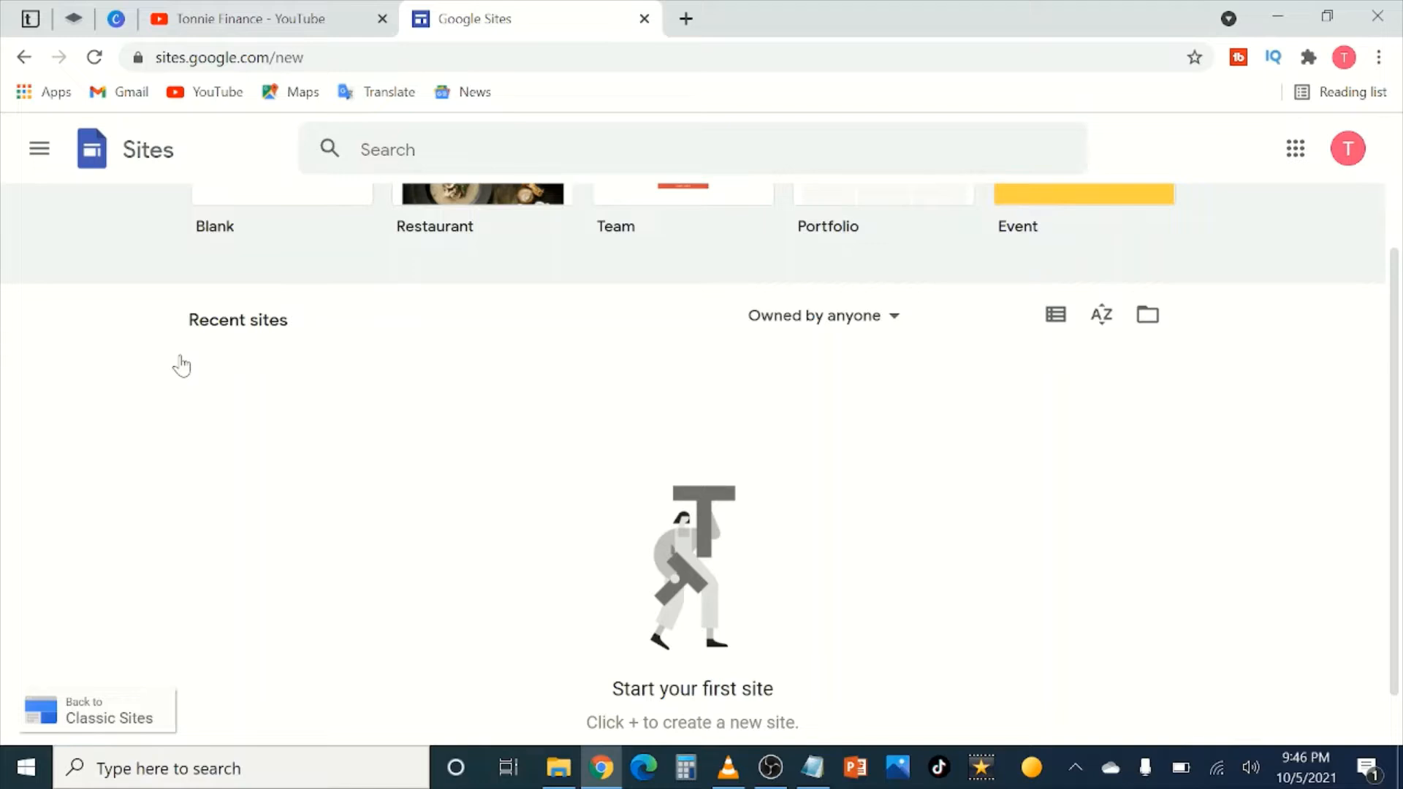
scroll(538, 513, up, 3)
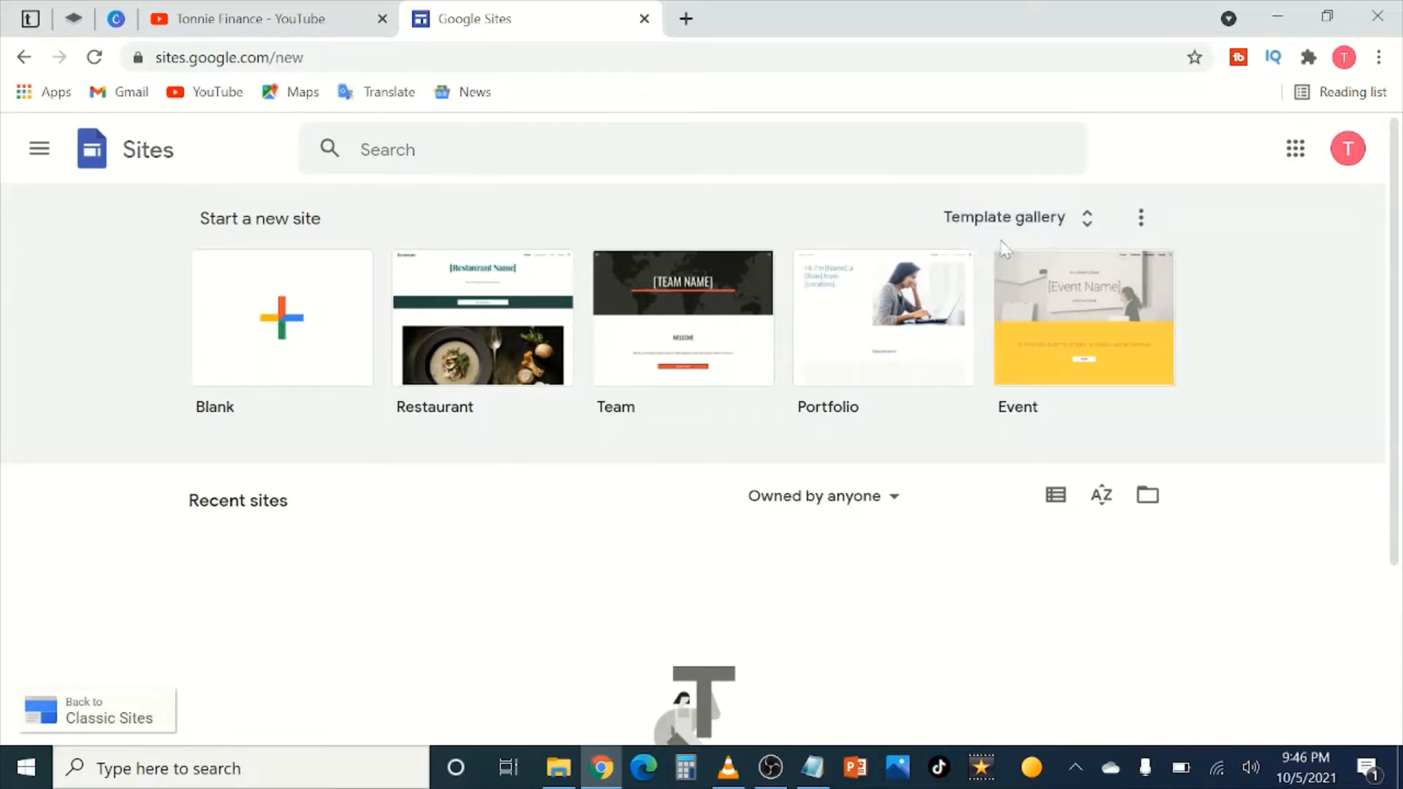
Step: Open the full template gallery and browse its categories
click(1079, 225)
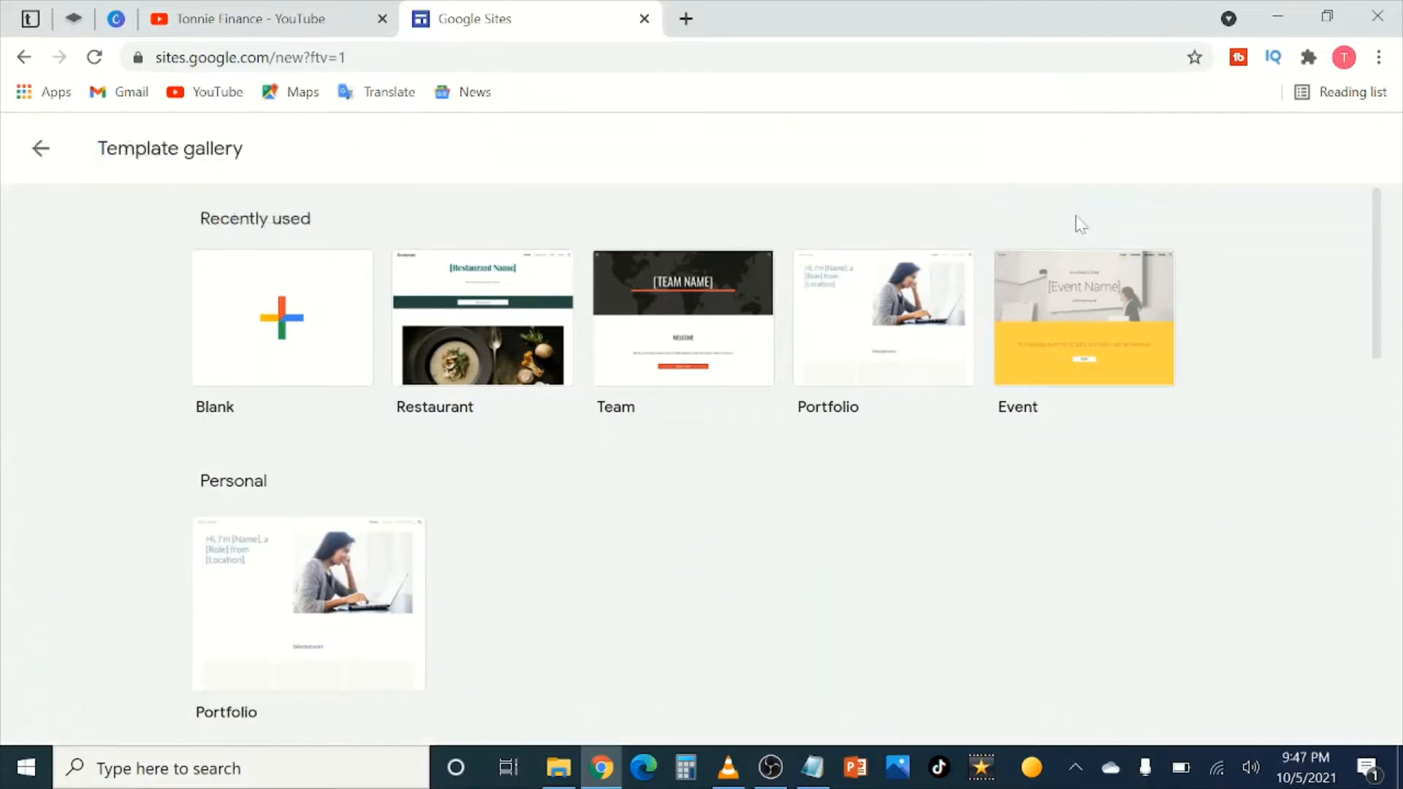
scroll(971, 363, down, 1)
scroll(970, 364, down, 5)
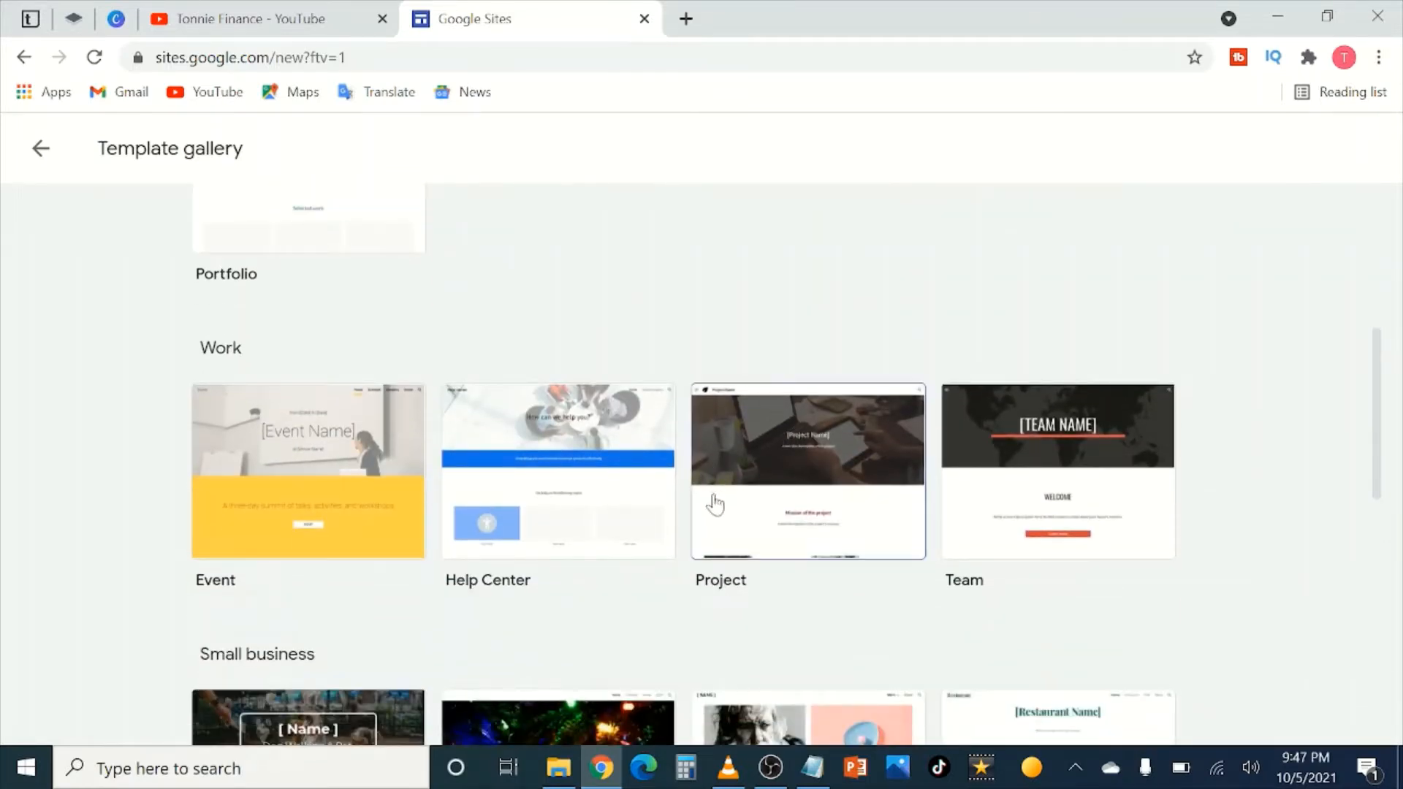
scroll(288, 317, up, 6)
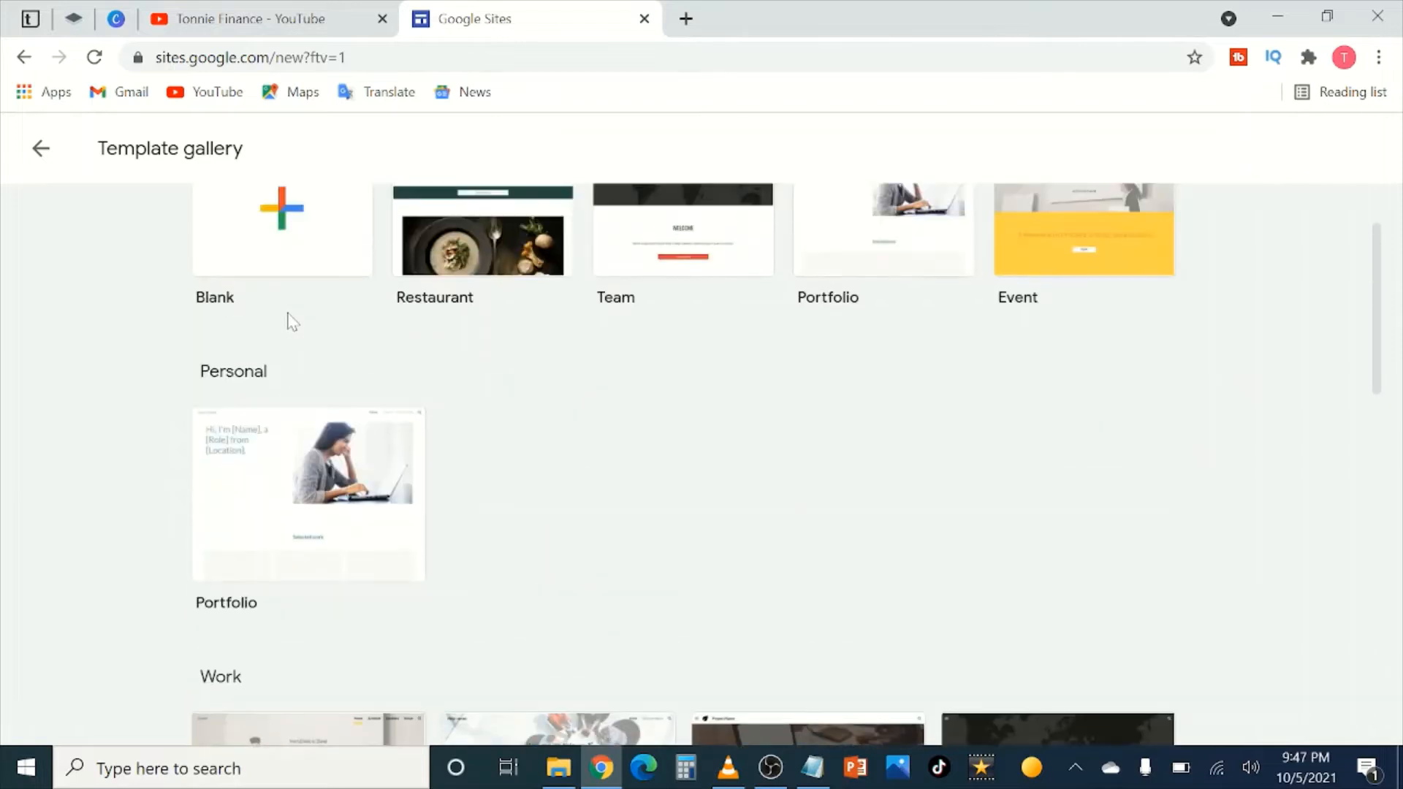
scroll(301, 353, down, 3)
scroll(303, 354, up, 1)
scroll(306, 567, down, 1)
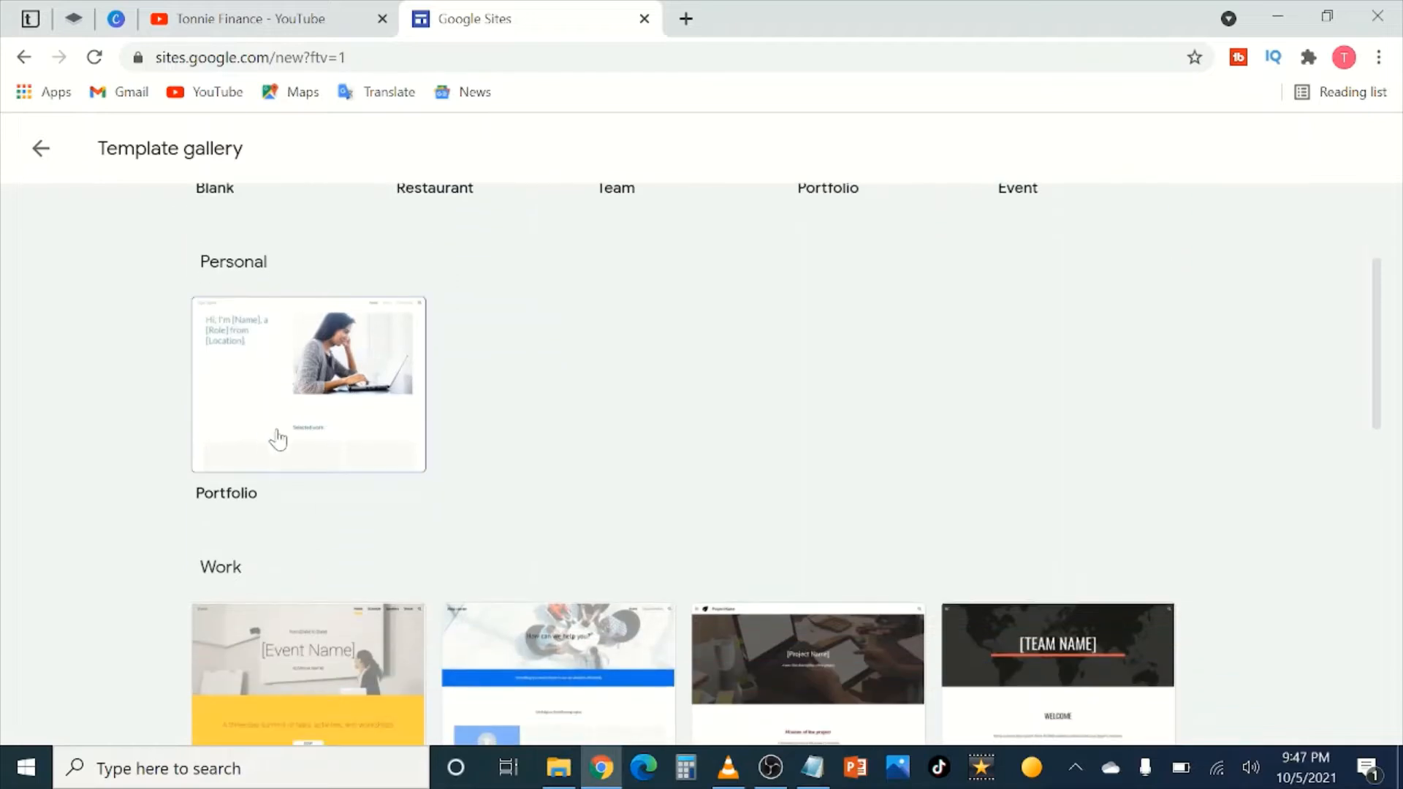
scroll(329, 565, down, 3)
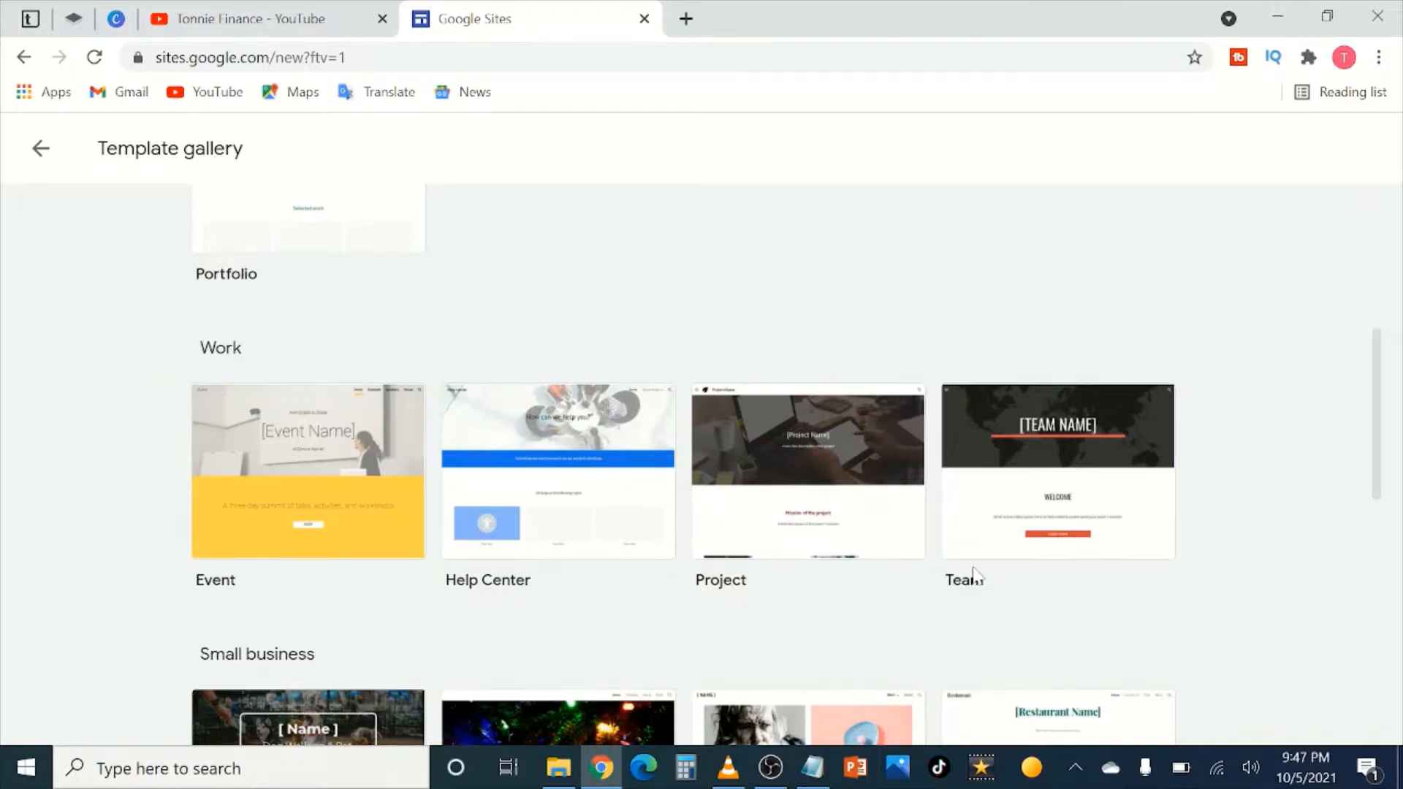
Step: Find the Restaurant template under Small business and create a site from it
scroll(974, 577, down, 3)
scroll(279, 393, down, 2)
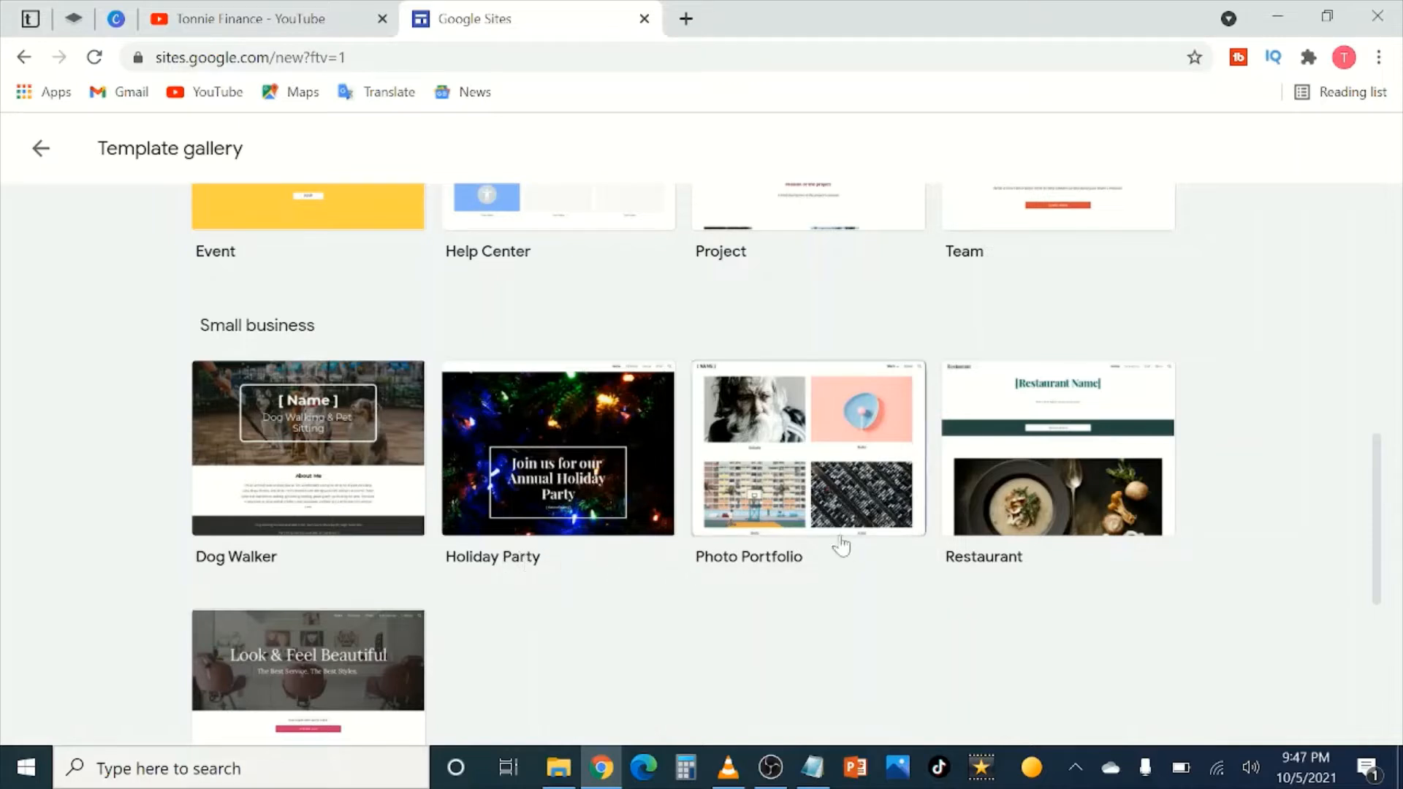
scroll(836, 542, down, 2)
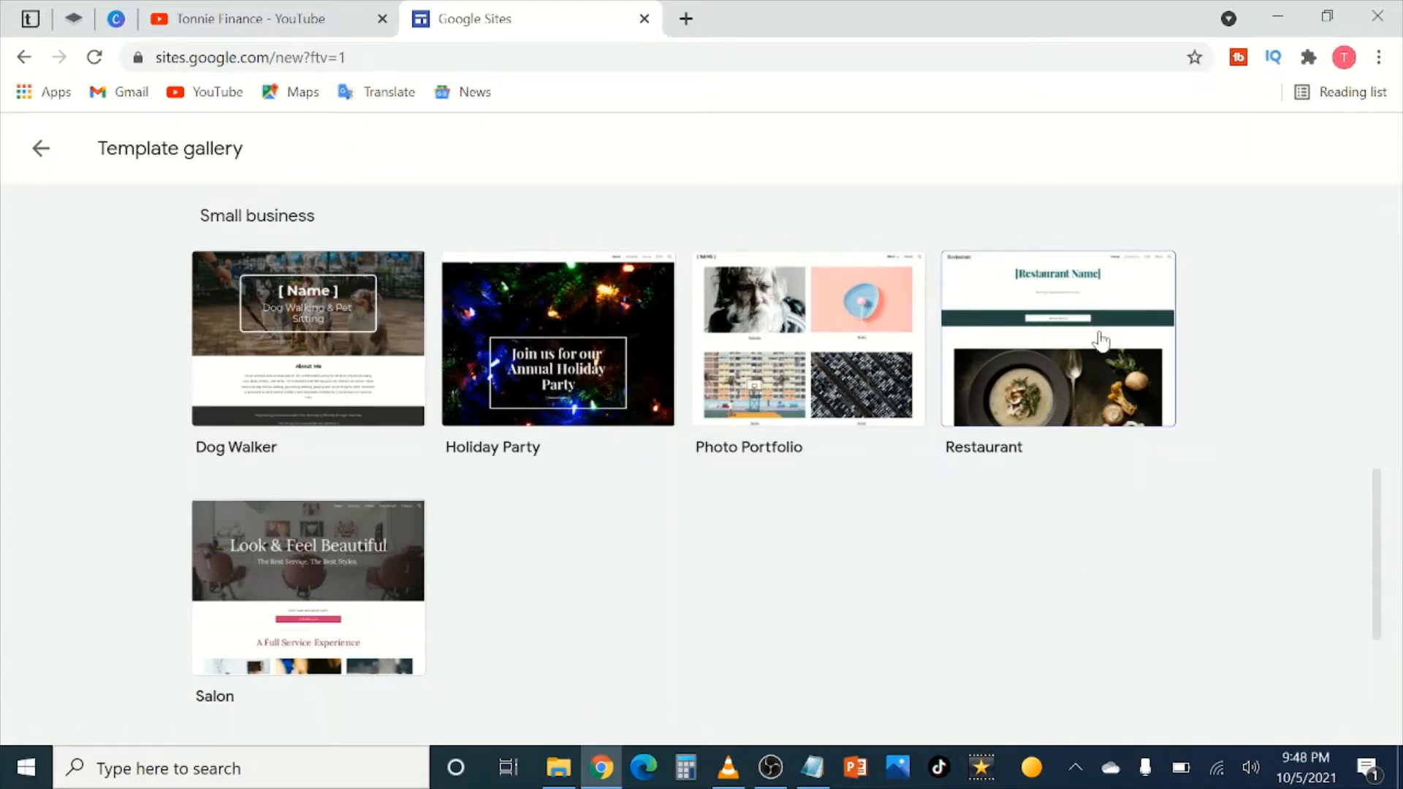
scroll(979, 498, down, 3)
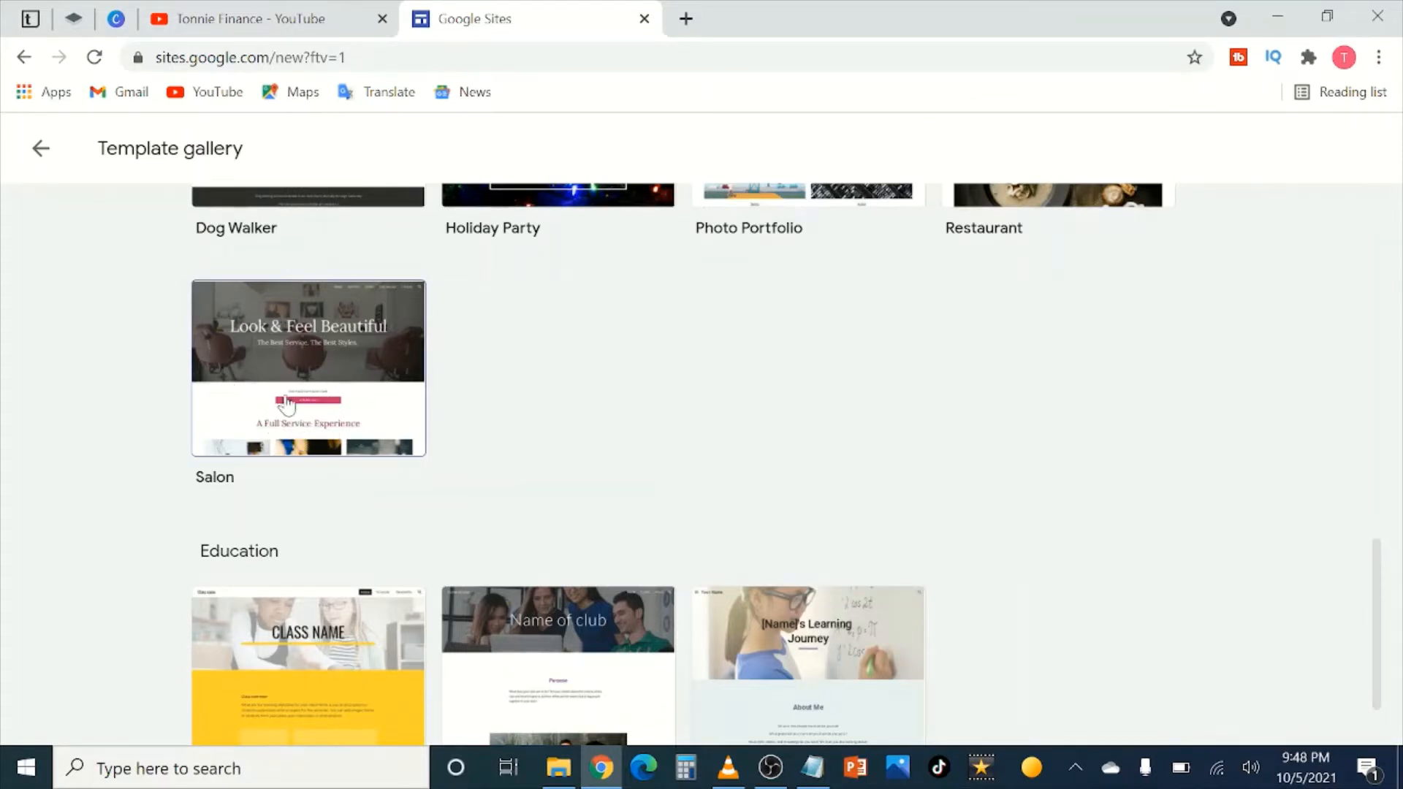
scroll(329, 461, down, 1)
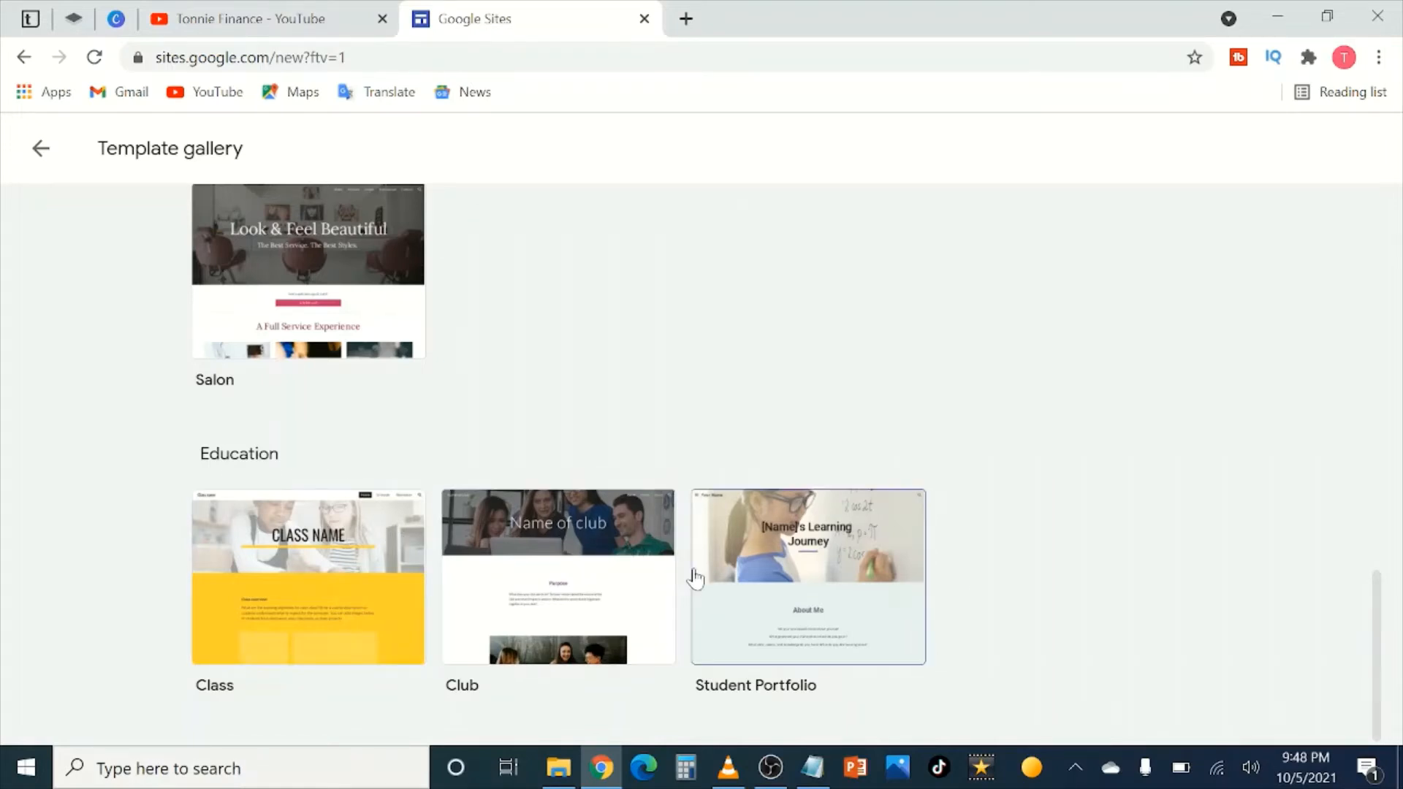
scroll(695, 563, up, 3)
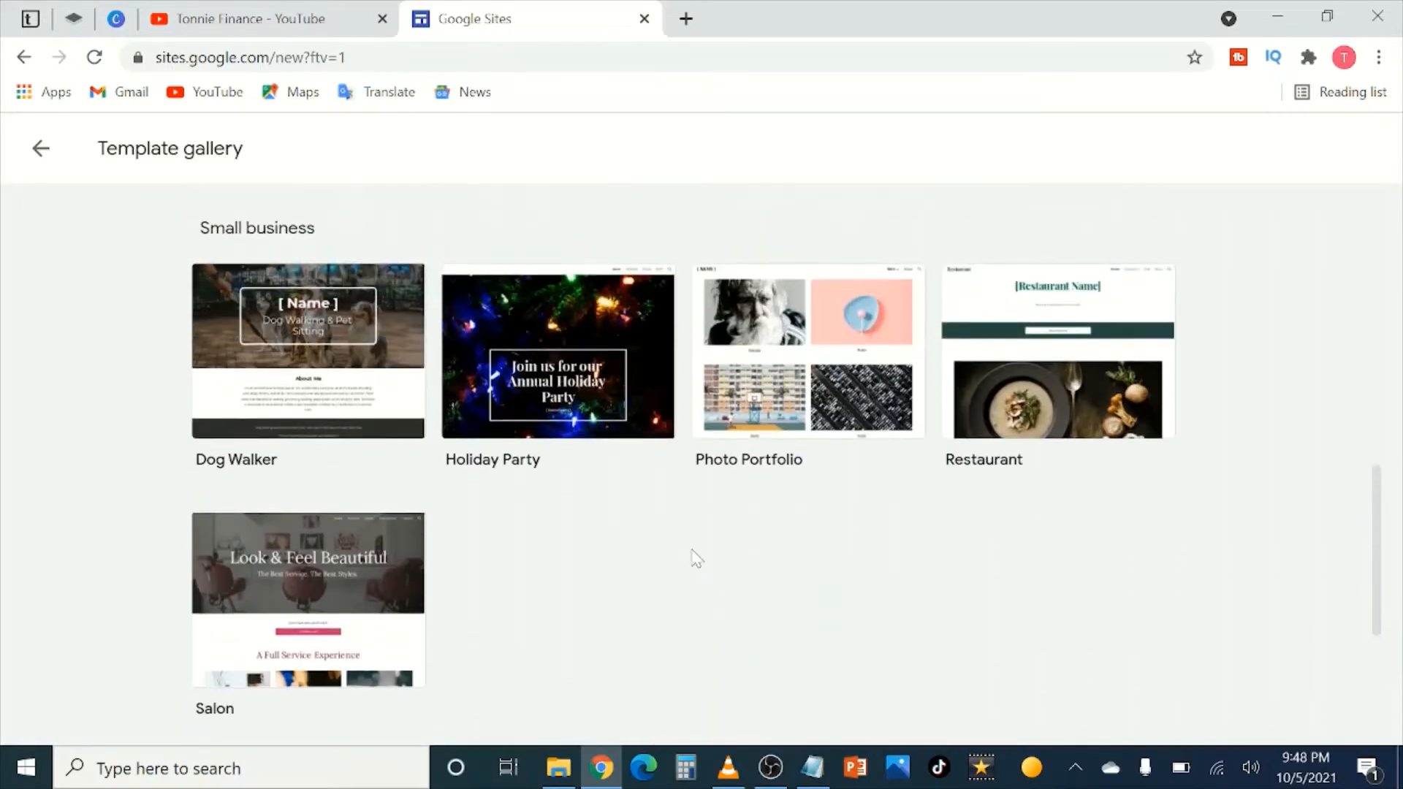
click(1114, 421)
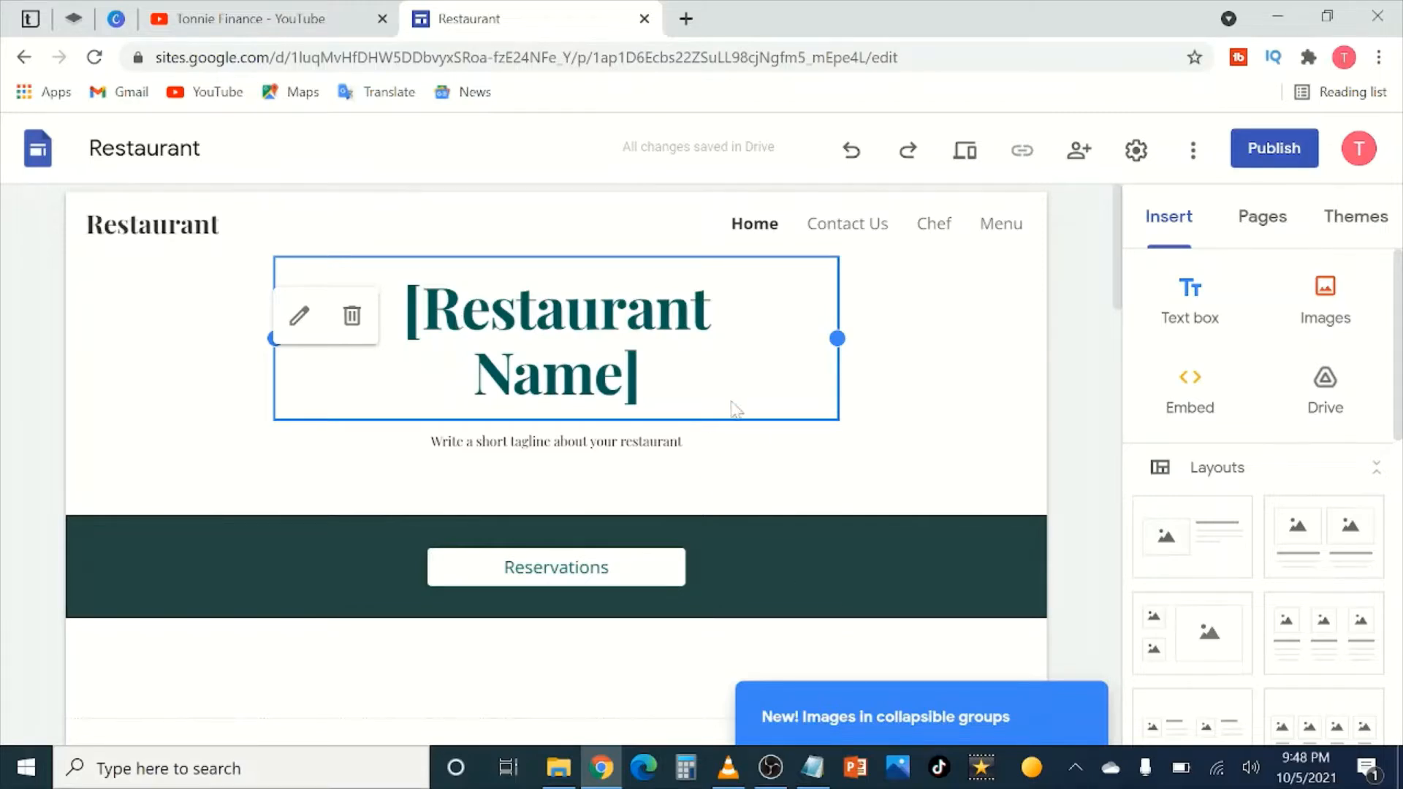
Step: Select the header and review the Restaurant template's sections from [Restaurant Name] down to the footer
click(182, 432)
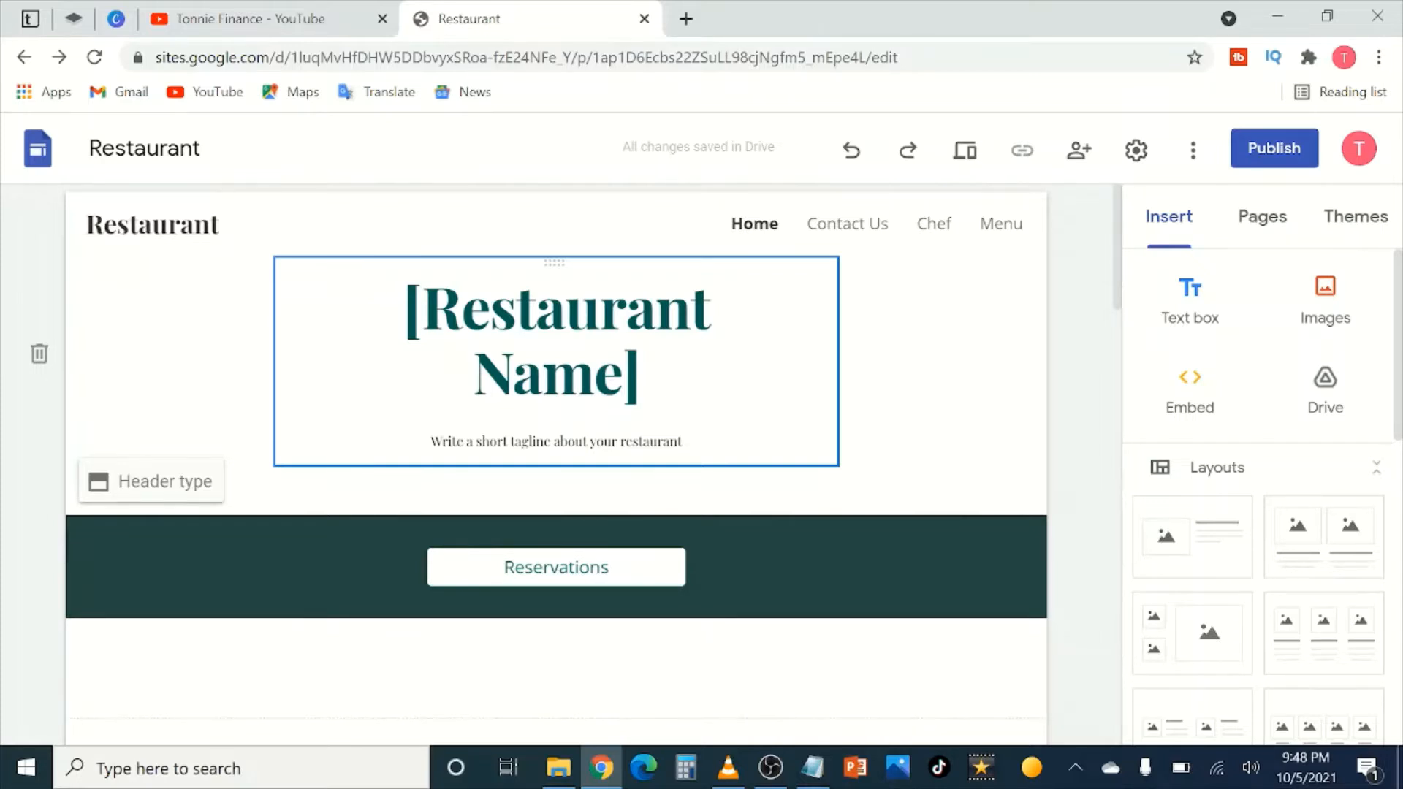
scroll(523, 424, down, 20)
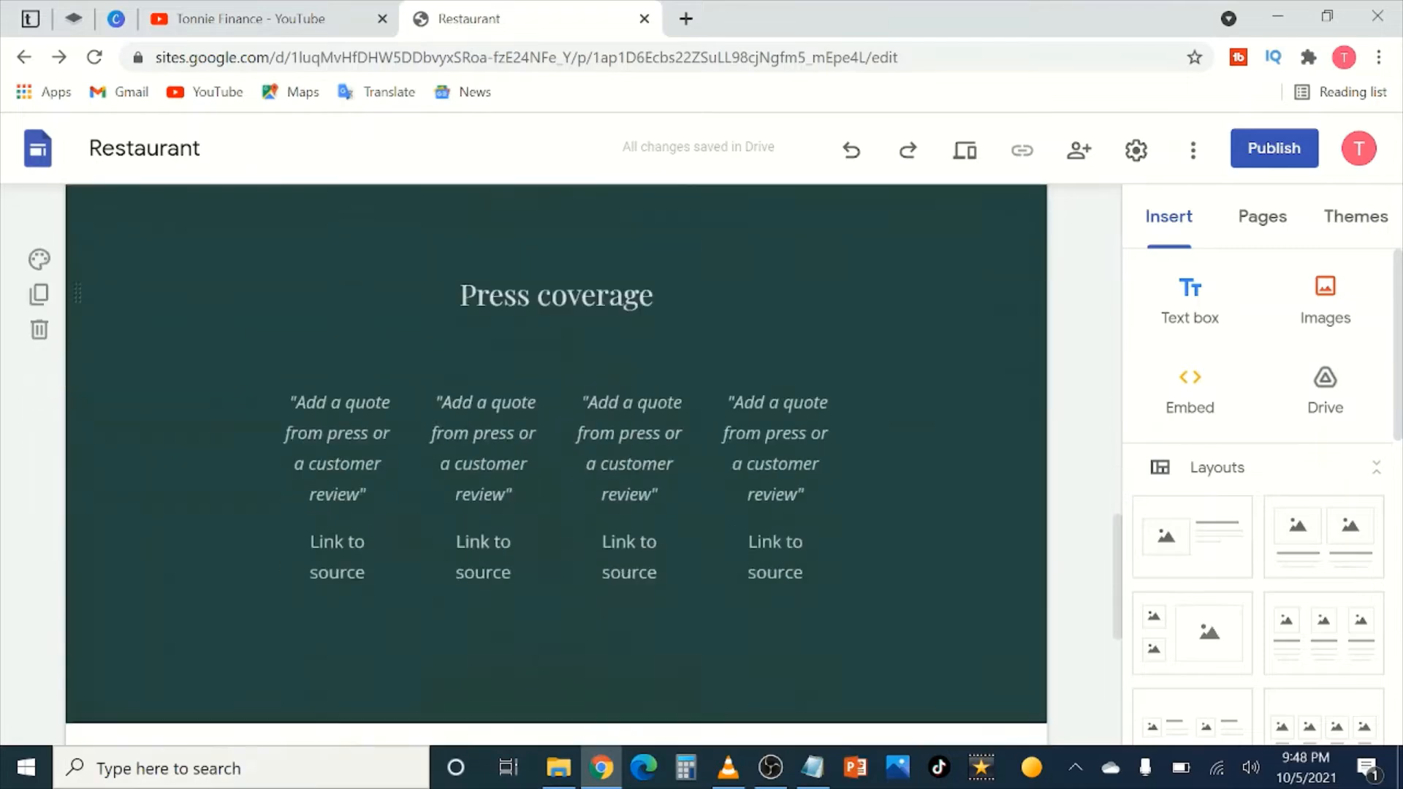
scroll(504, 448, down, 10)
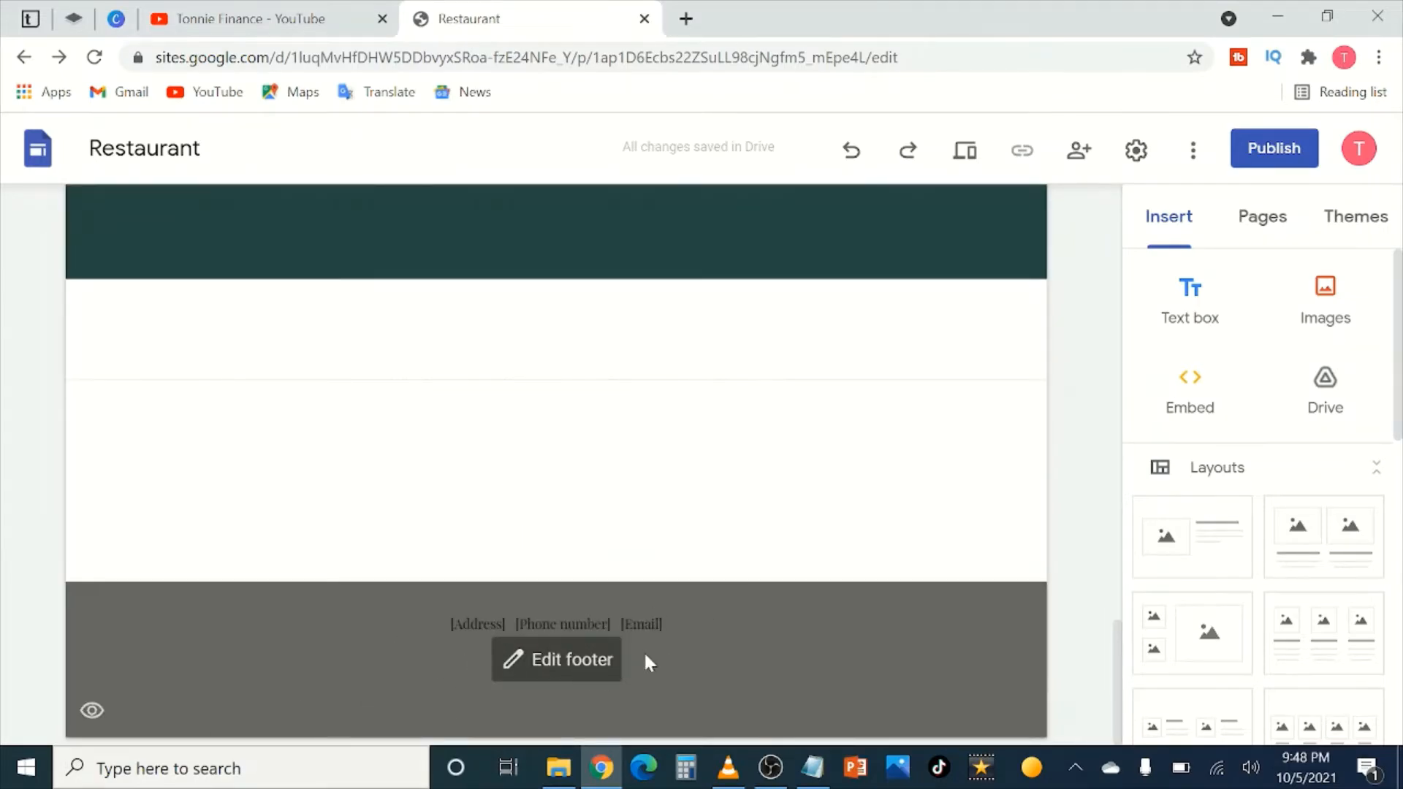
scroll(646, 661, up, 20)
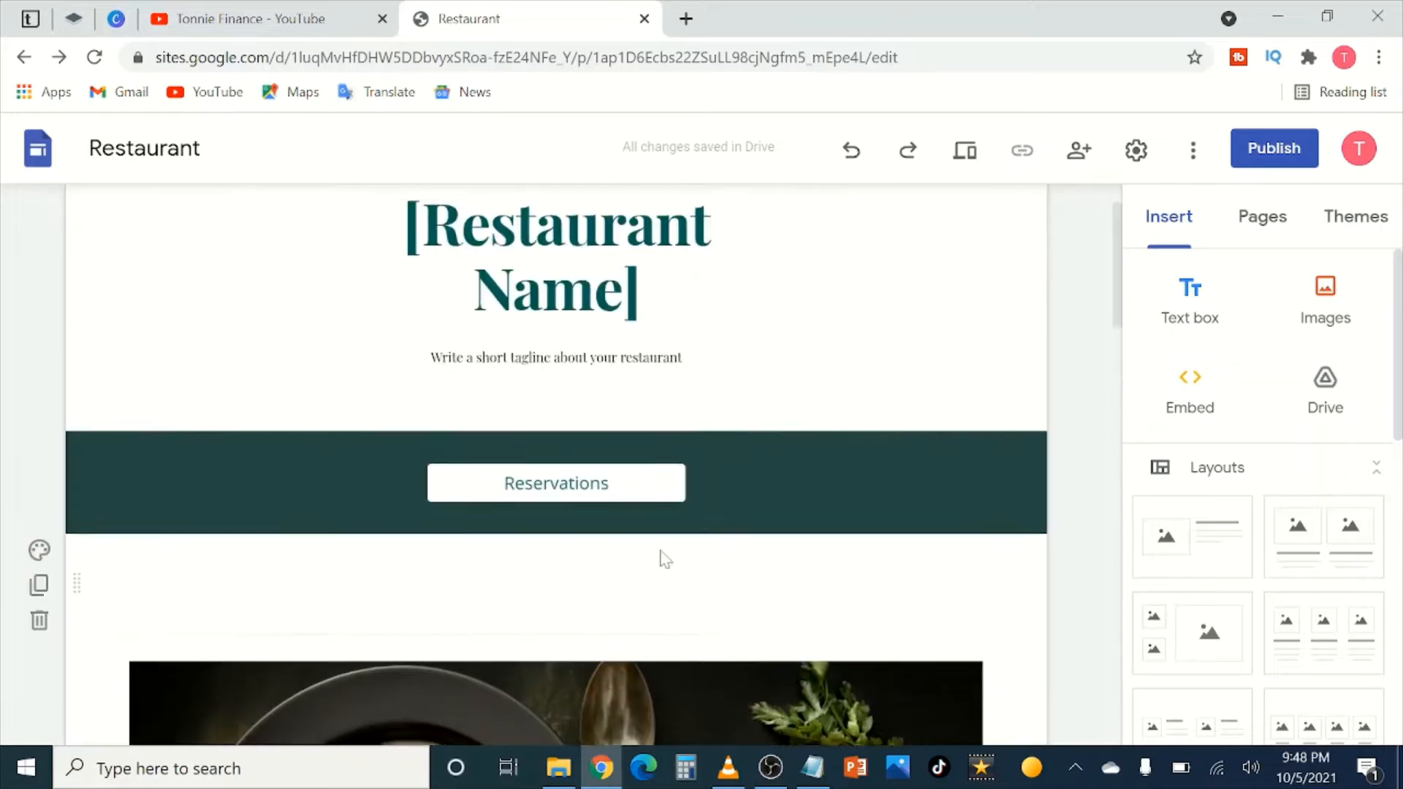
scroll(661, 559, down, 3)
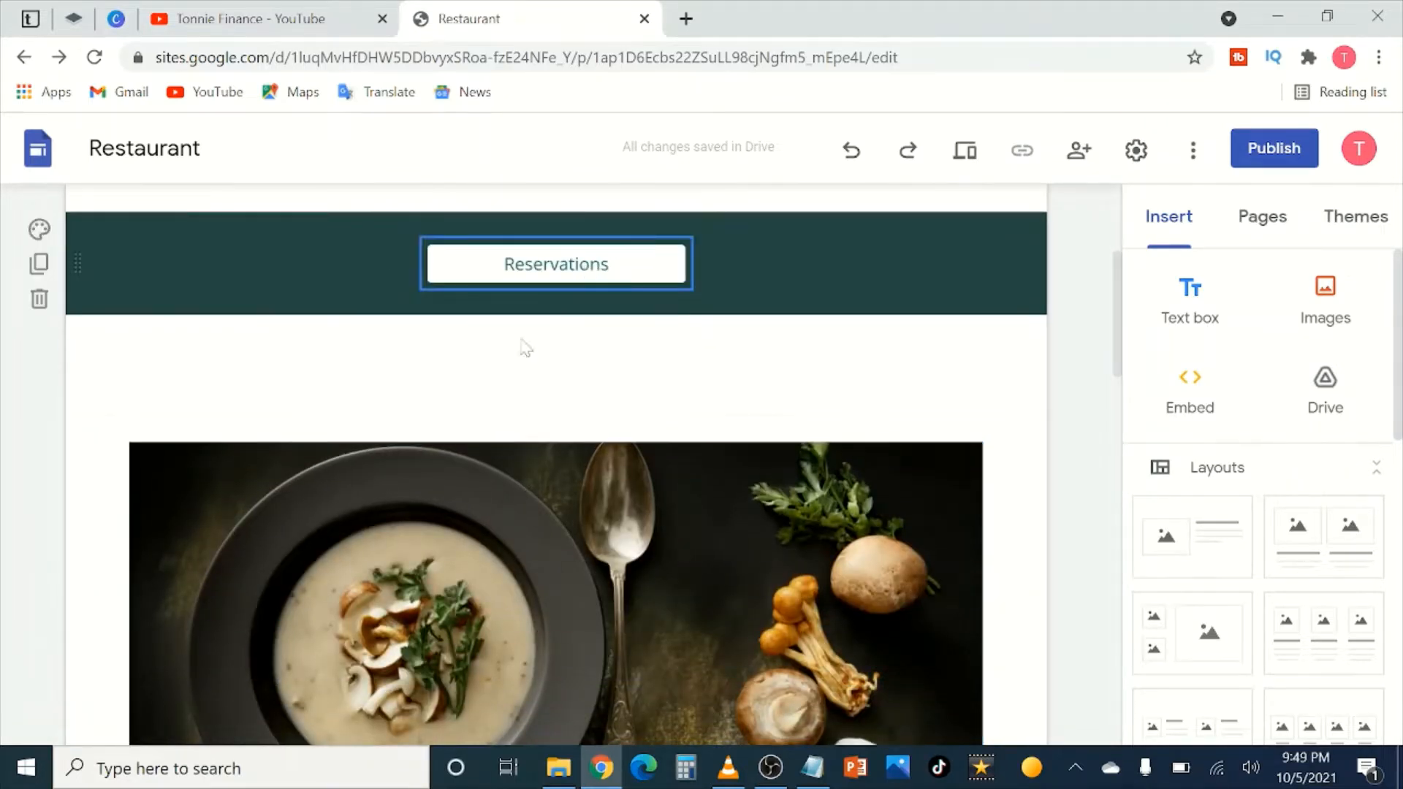
scroll(523, 351, up, 4)
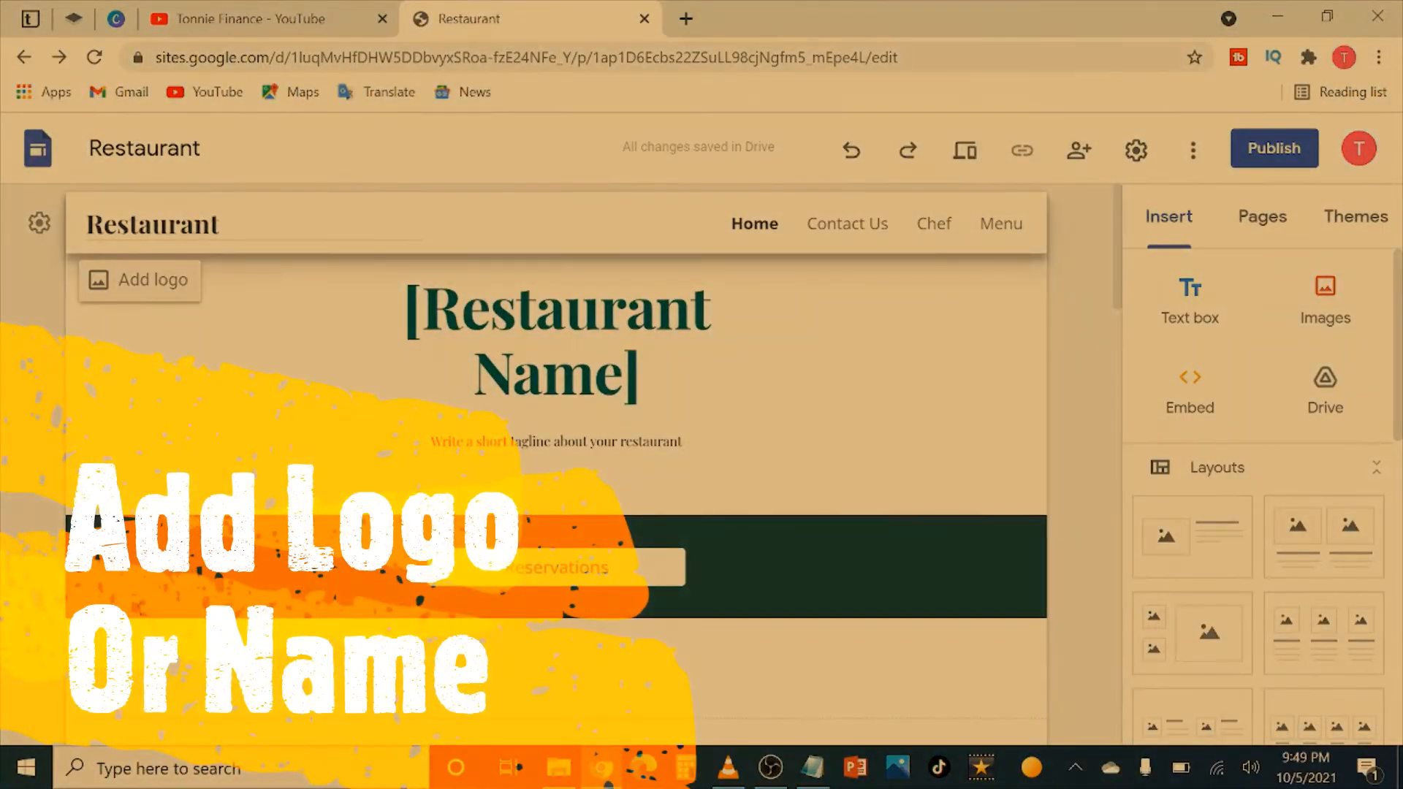
Step: Change the site name in the top bar from 'Restaurant' to 'Fresh Foods Hotel'
click(220, 225)
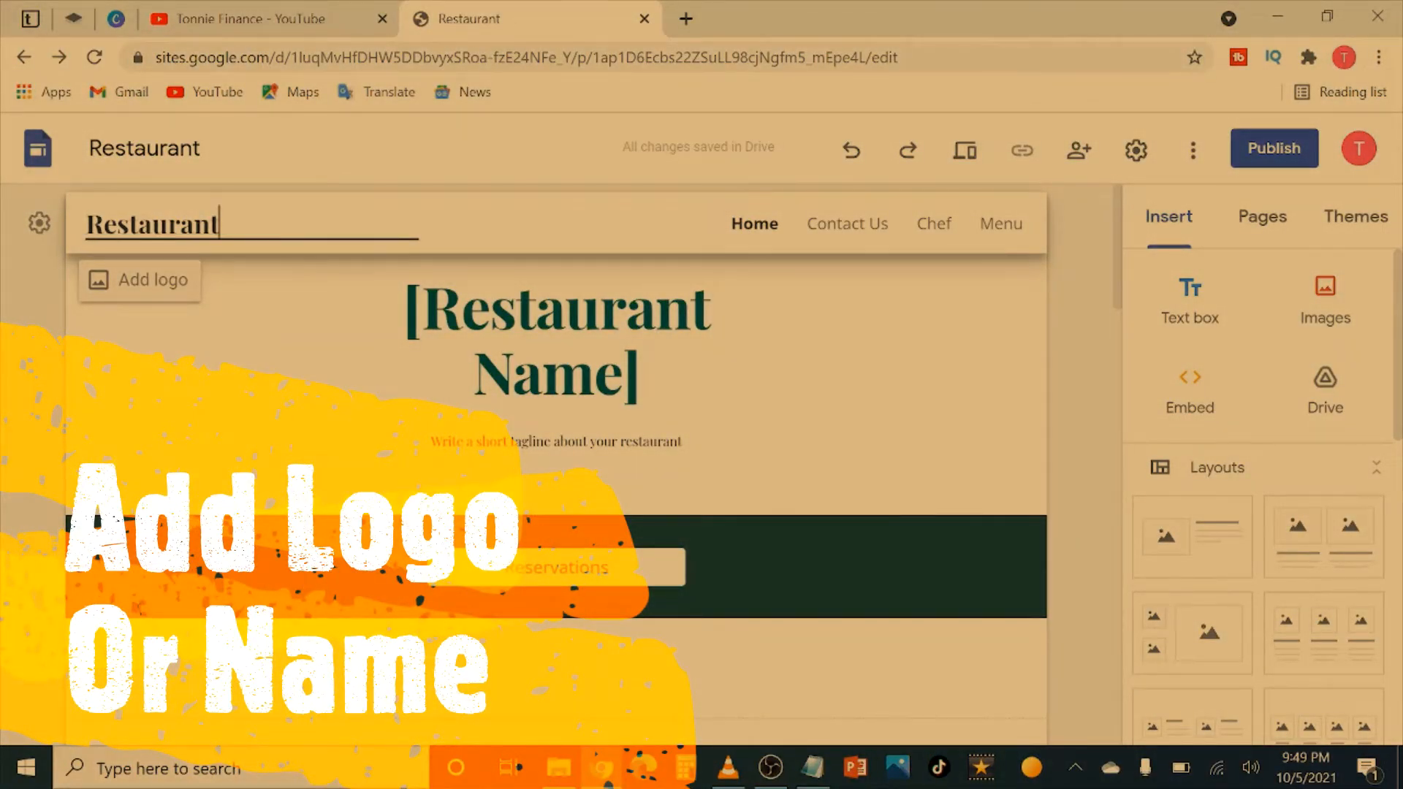
key(BackSpace)
key(BackSpace)
key(BackSpace)
key(BackSpace)
key(BackSpace)
key(BackSpace)
key(BackSpace)
key(BackSpace)
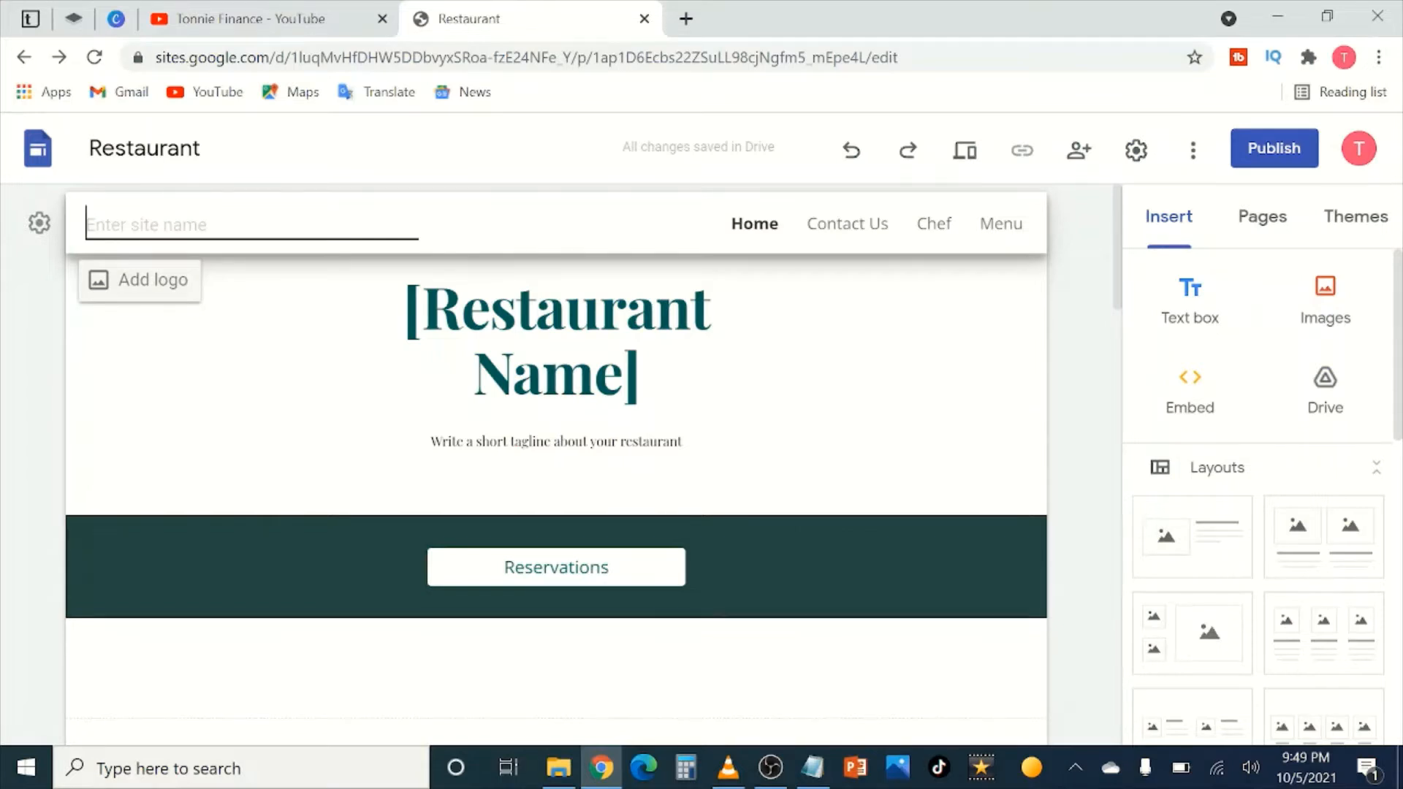
text(B)
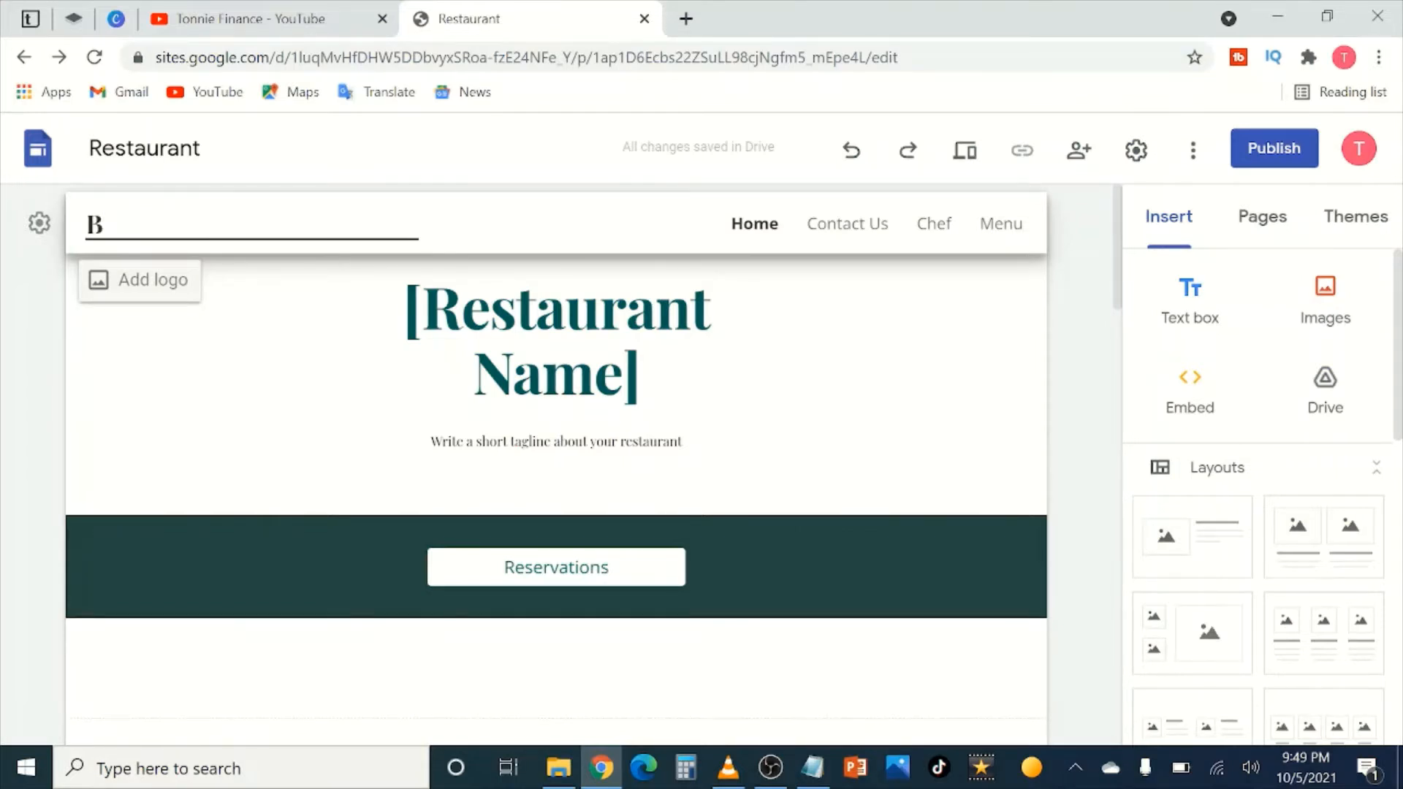
key(BackSpace)
text(Fresh Foods )
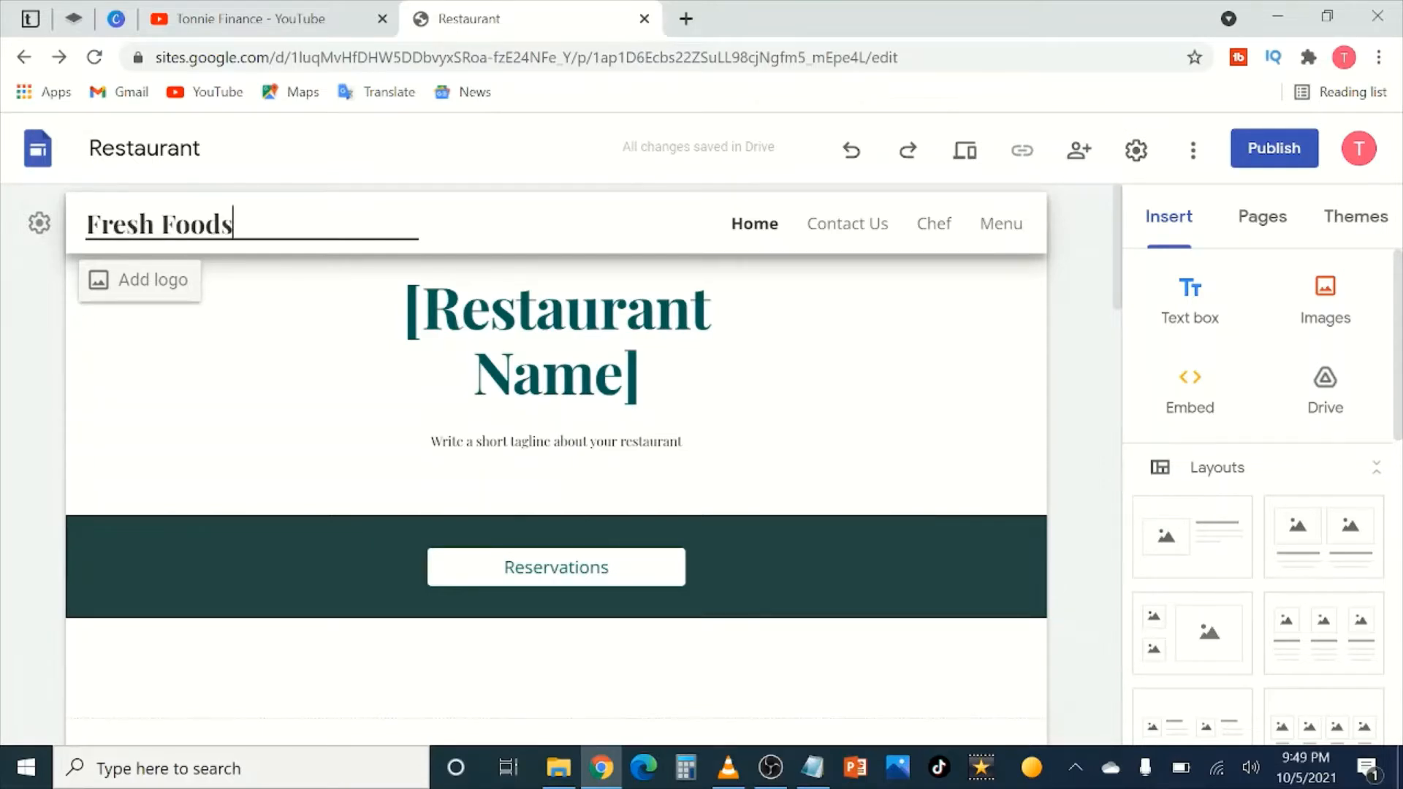
text(Hotel)
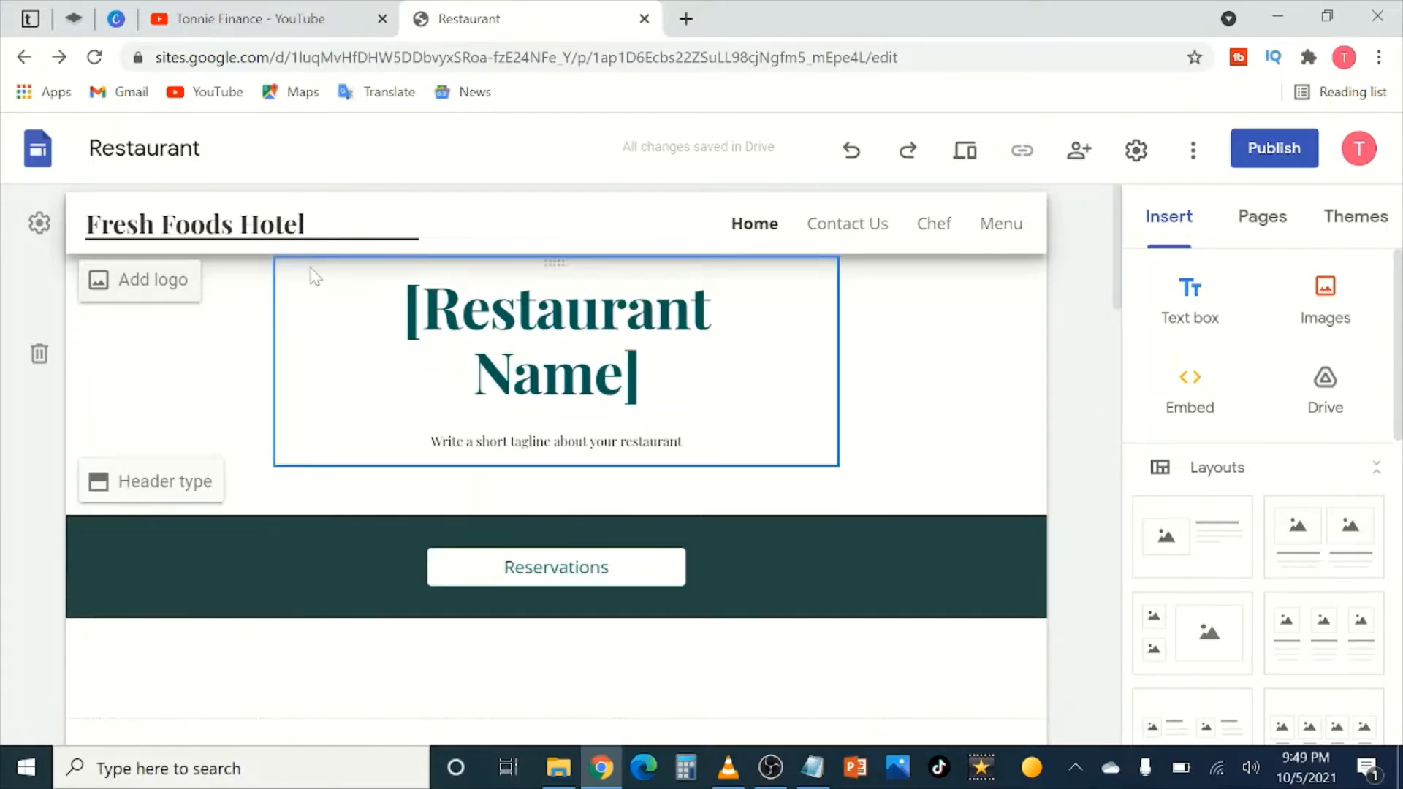
click(1015, 384)
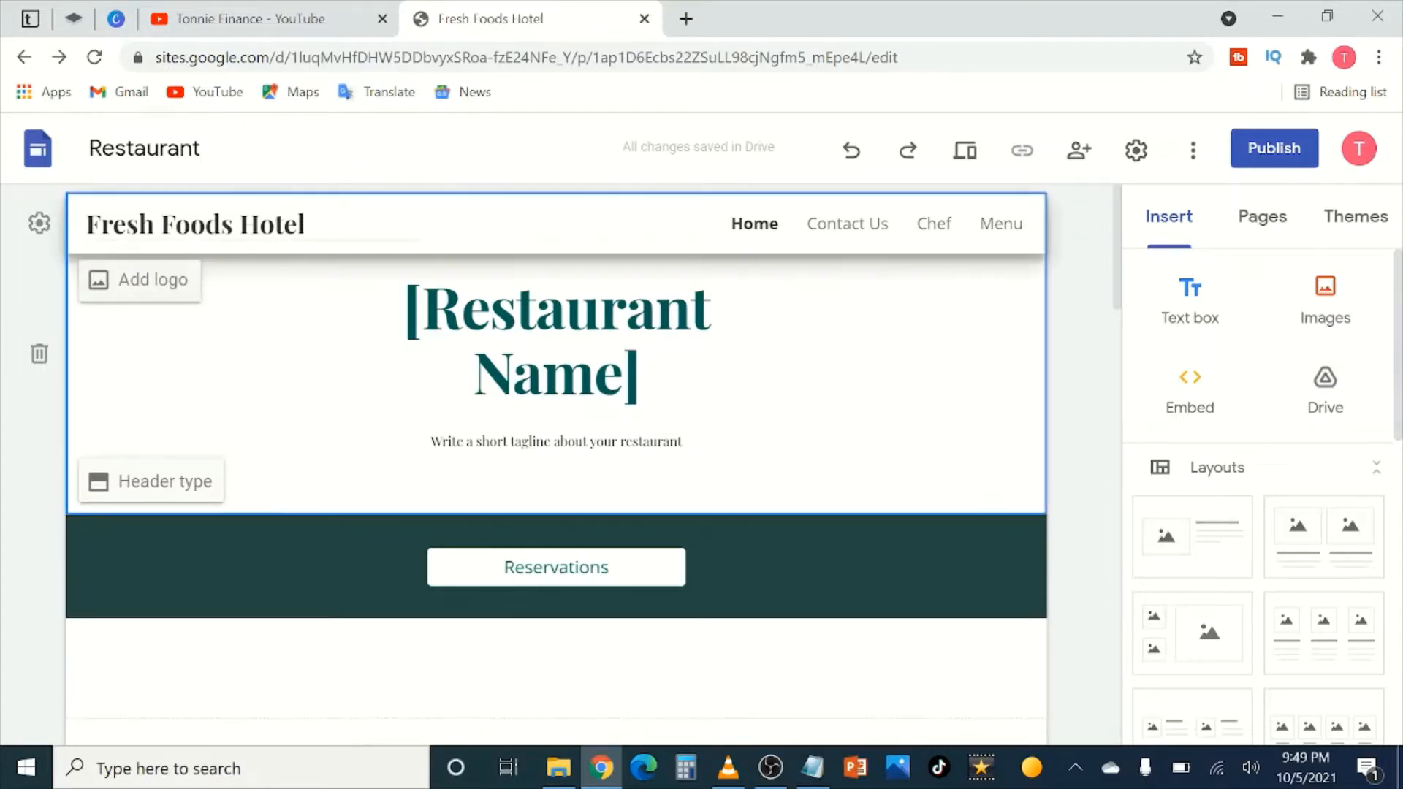
Step: Replace the [Restaurant Name] placeholder heading with 'FRESH FOOD HOTELS'
click(304, 225)
click(641, 376)
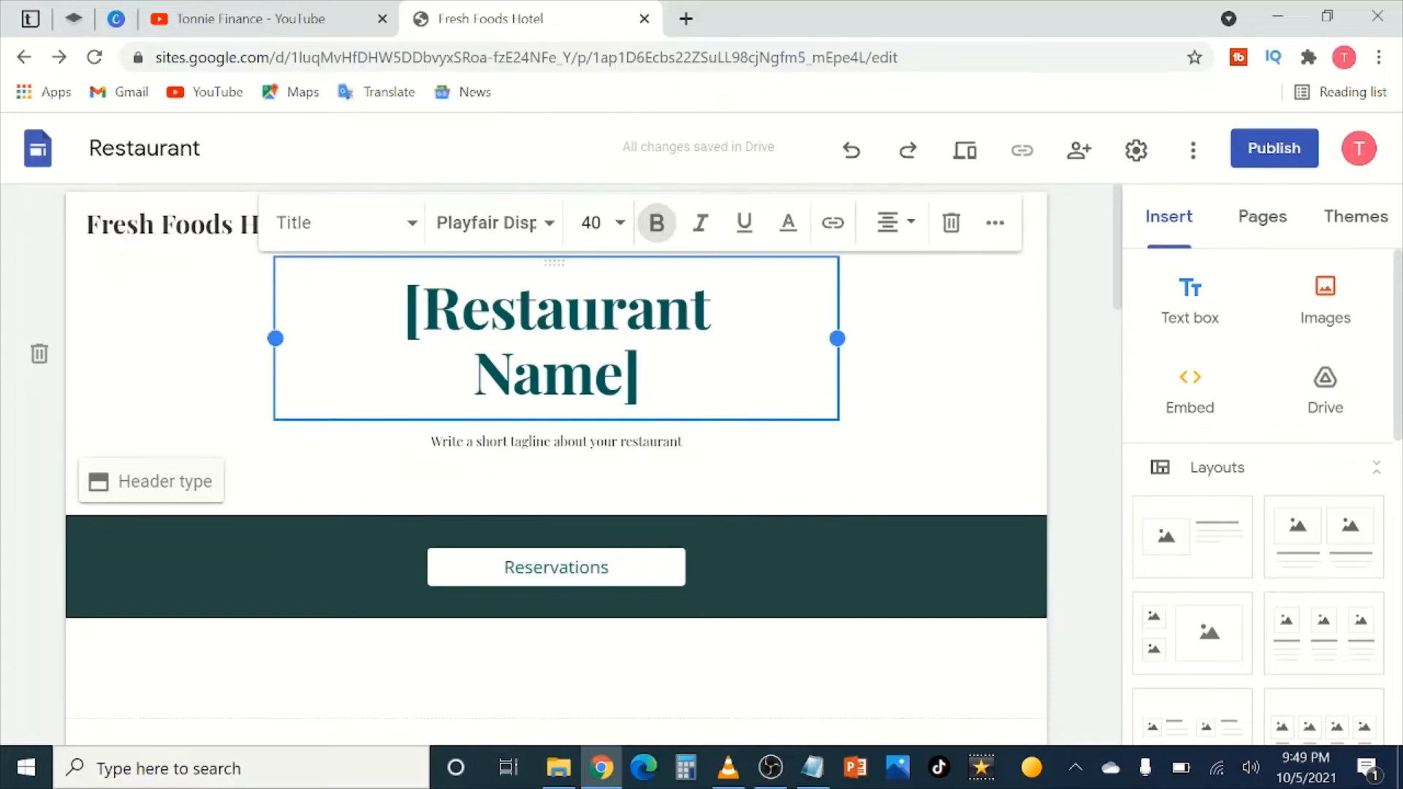
drag(641, 377, 462, 307)
key(BackSpace)
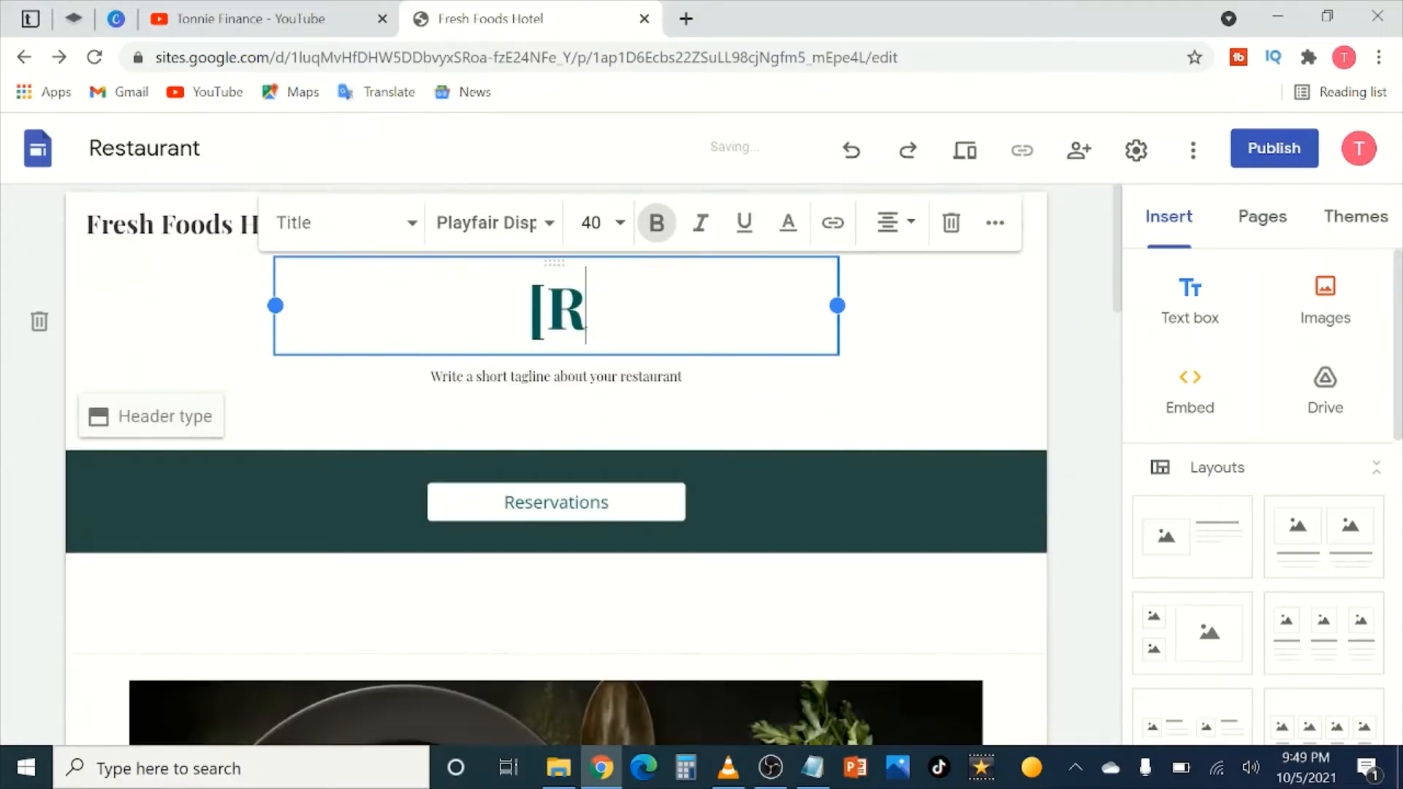
text(FRES)
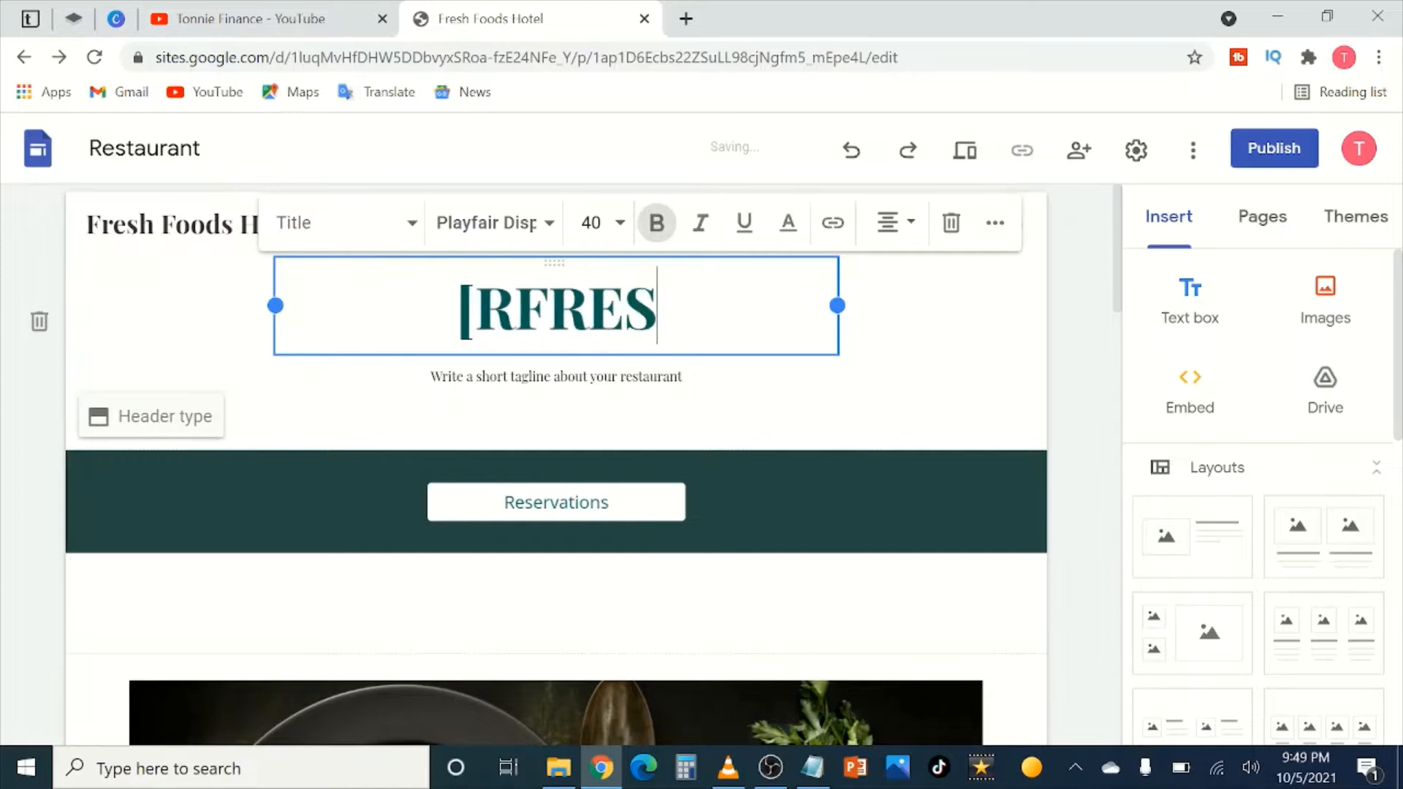
text(H FOOD H)
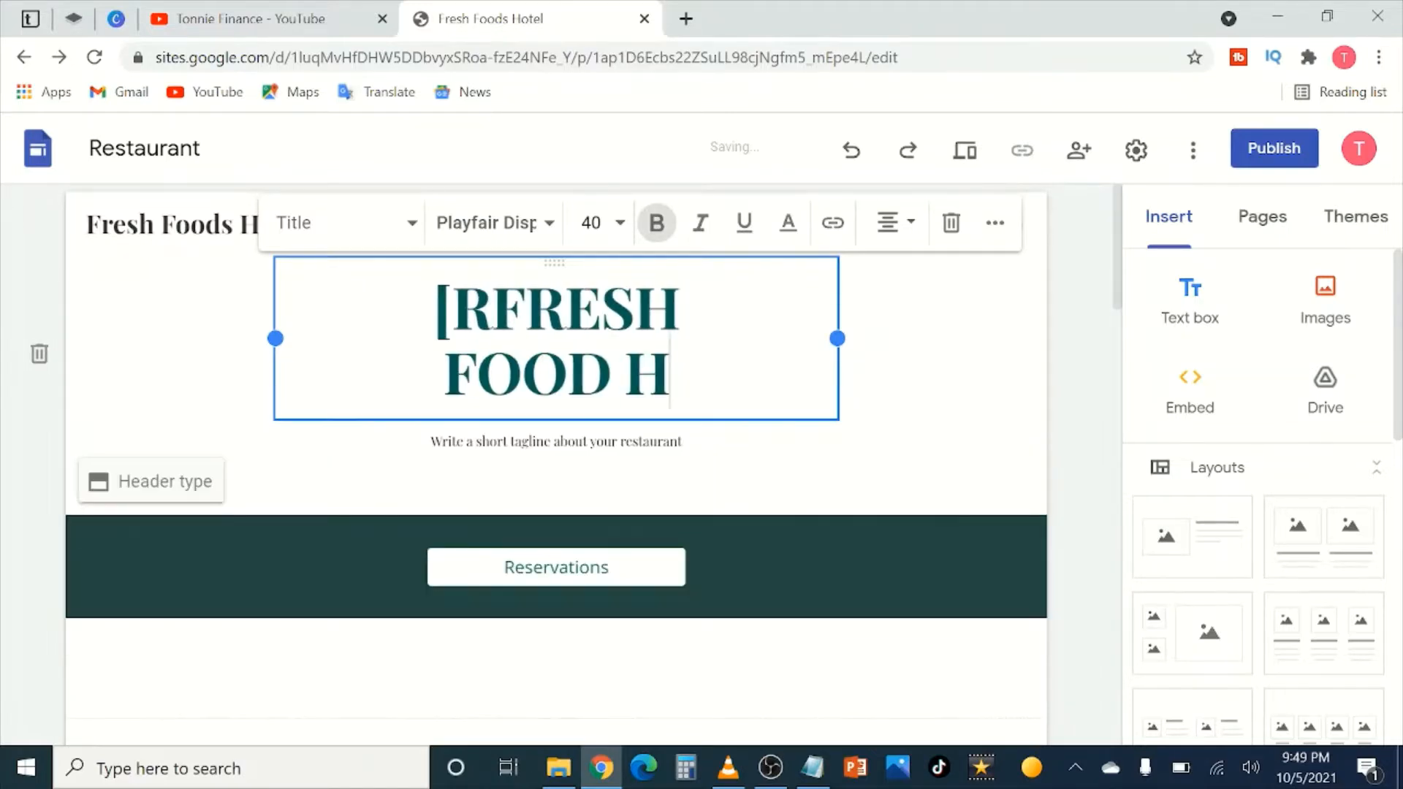
text(OTELS)
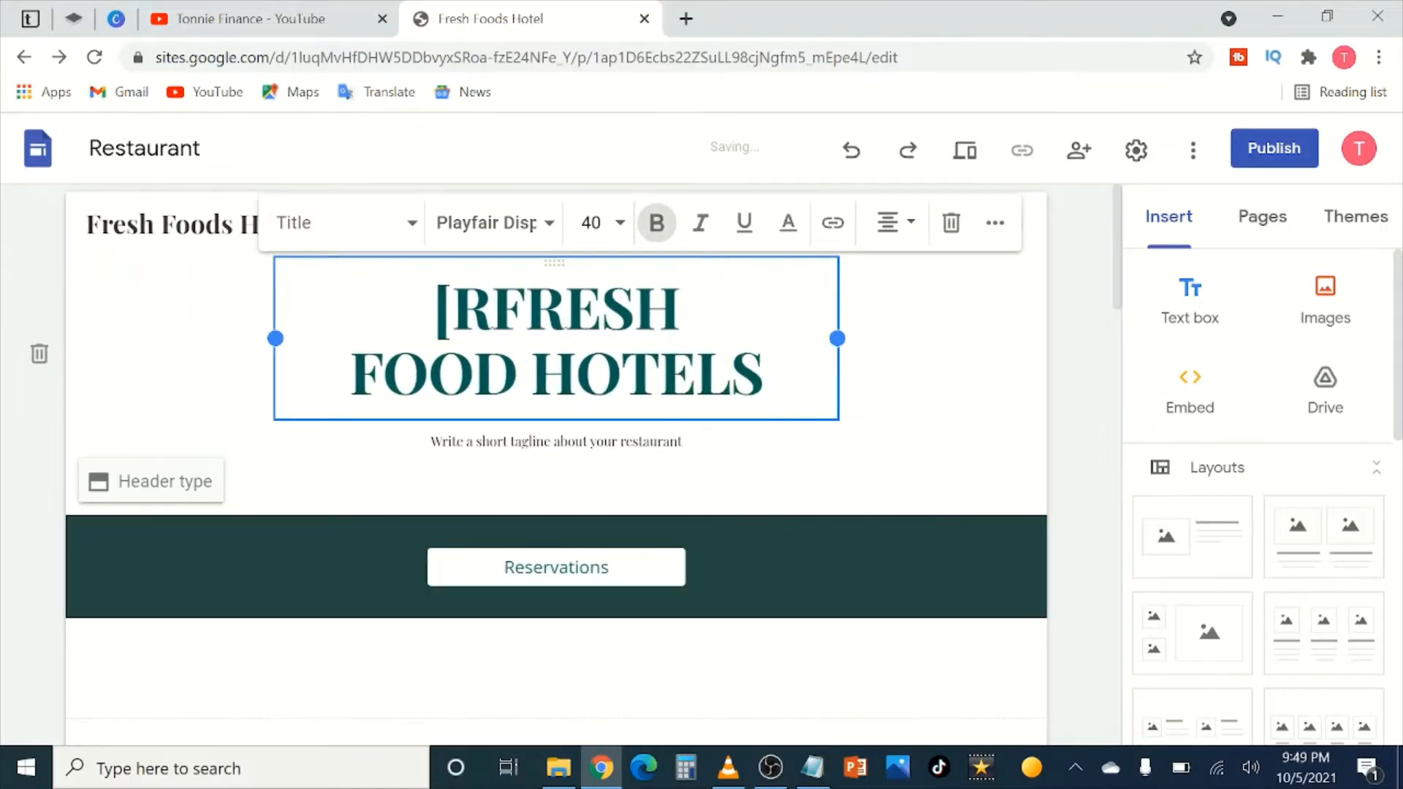
click(492, 307)
key(BackSpace)
key(BackSpace)
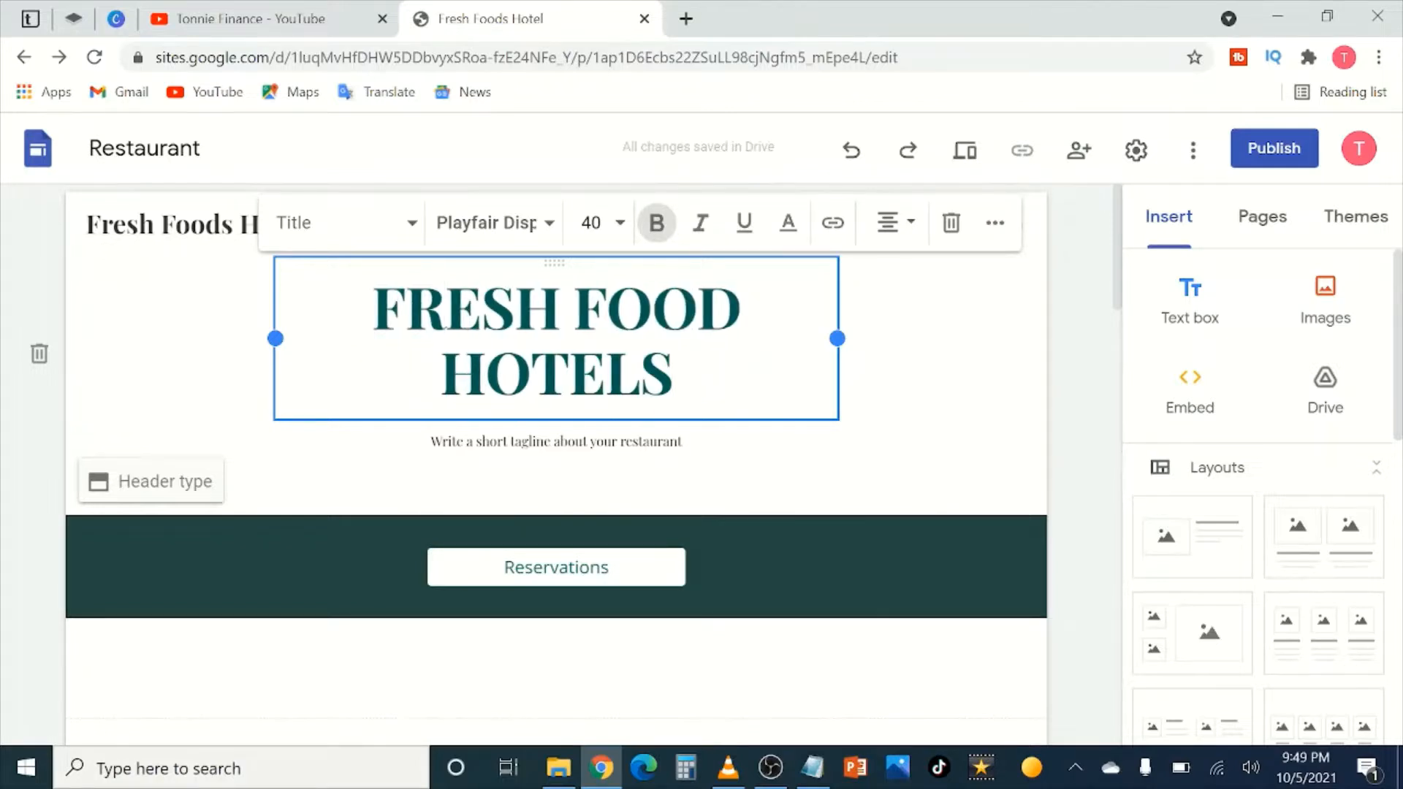
click(213, 333)
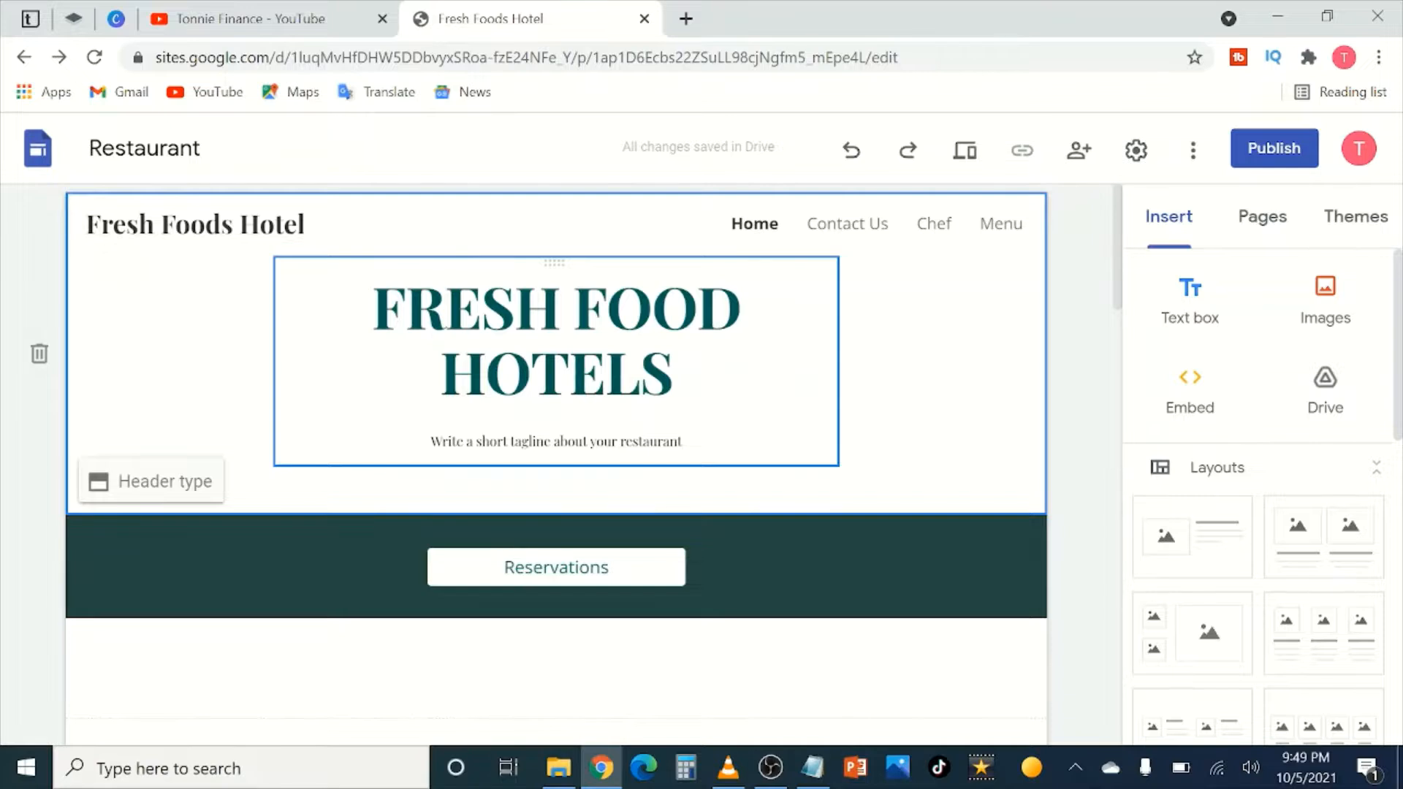
Step: Correct the heading's spelling so it reads 'FRESH FOODS HOTEL'
click(740, 311)
text(S)
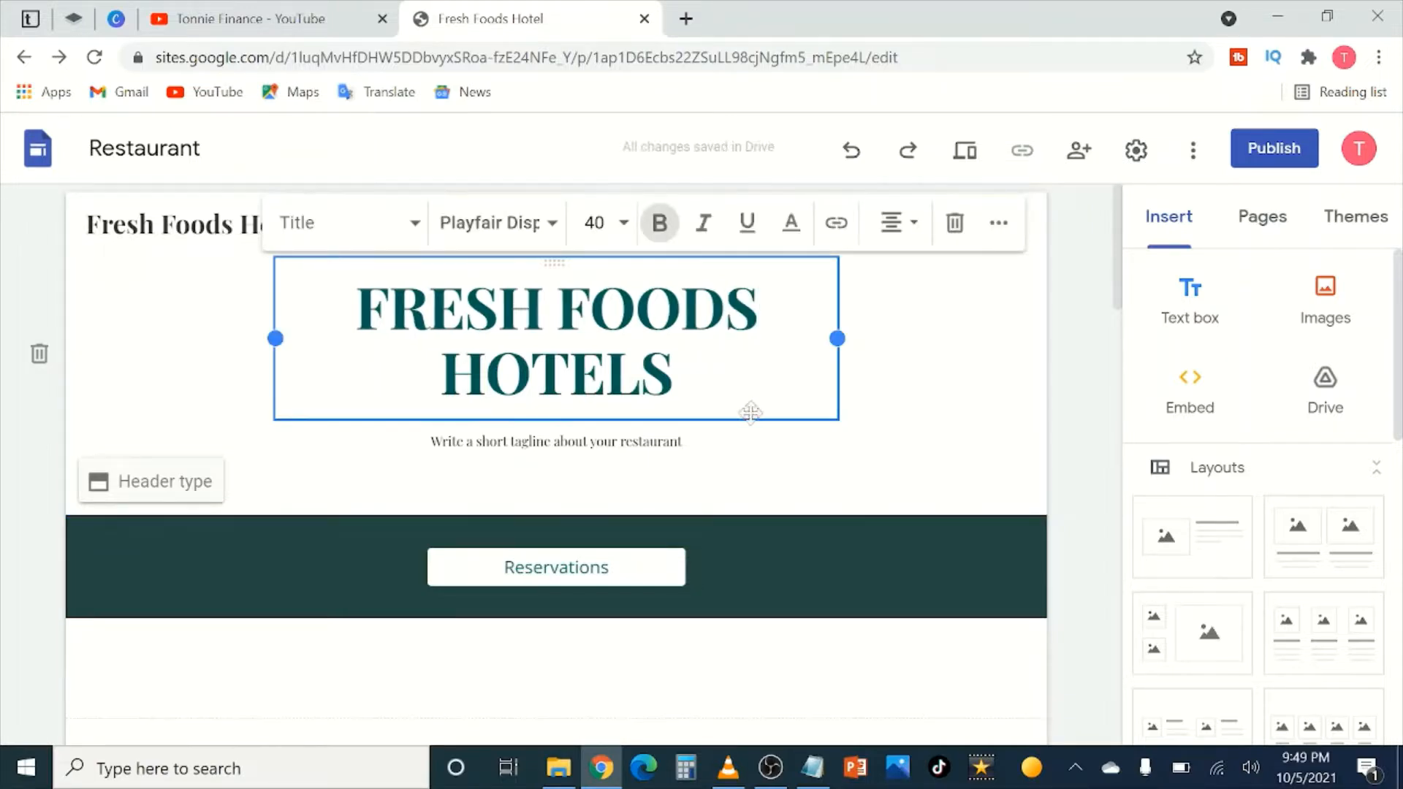
click(673, 373)
key(BackSpace)
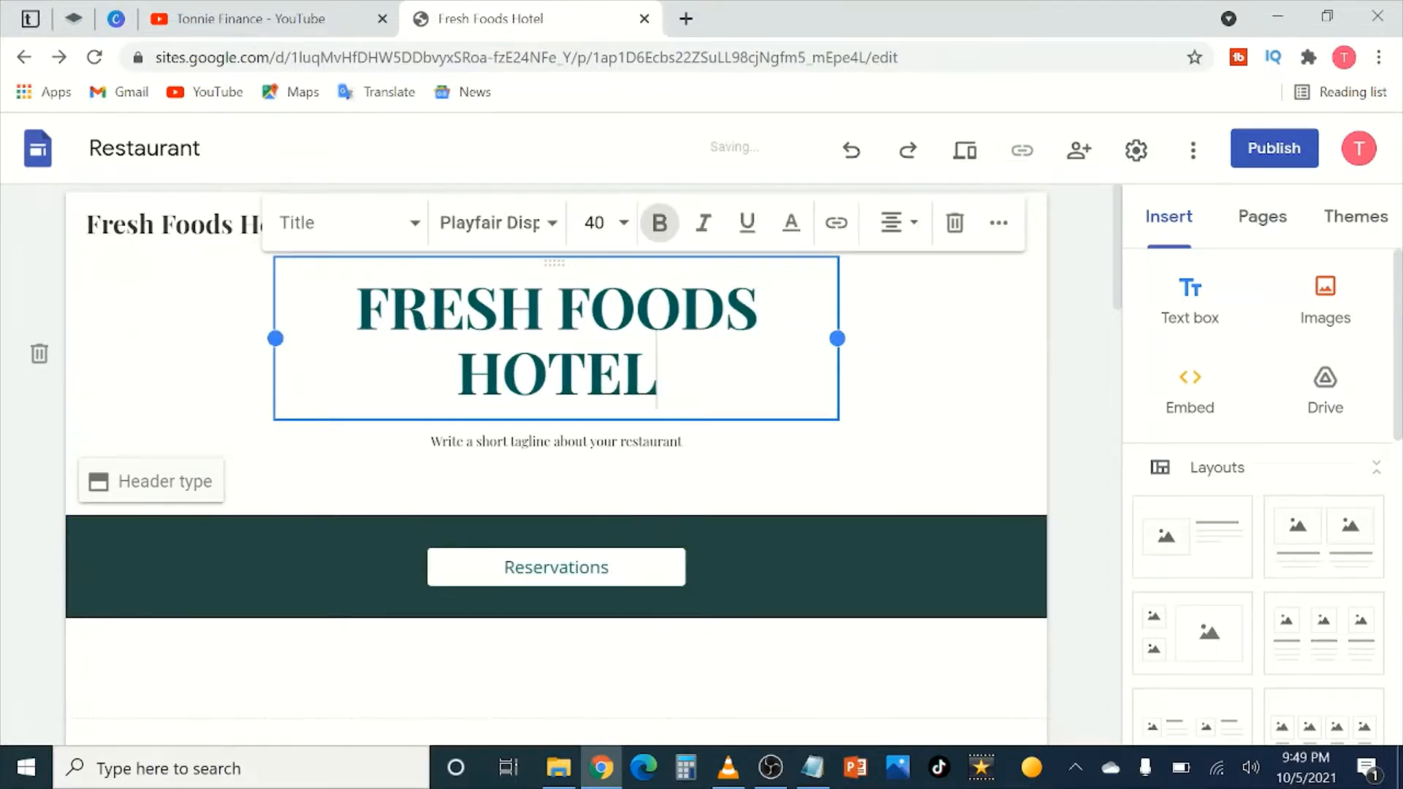
click(194, 334)
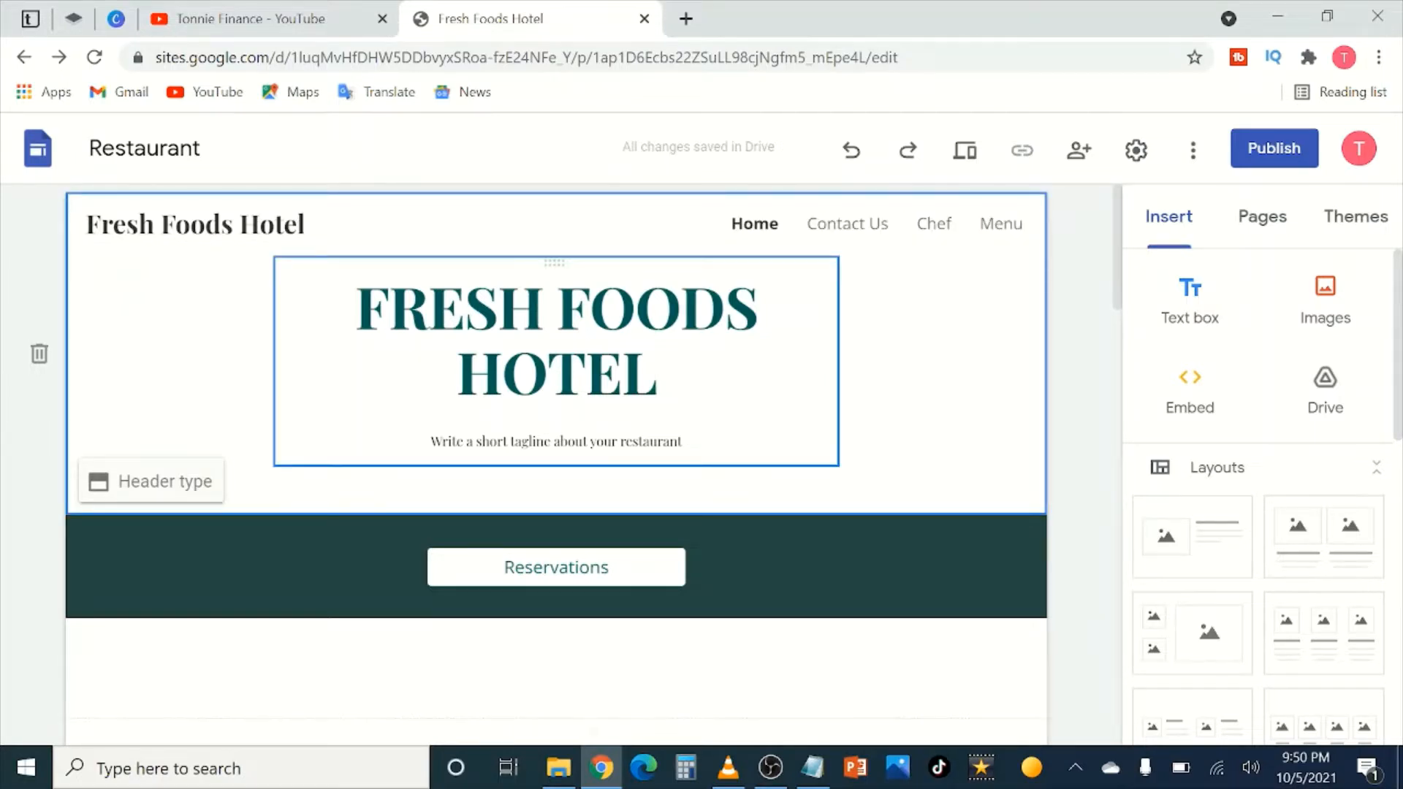
click(684, 441)
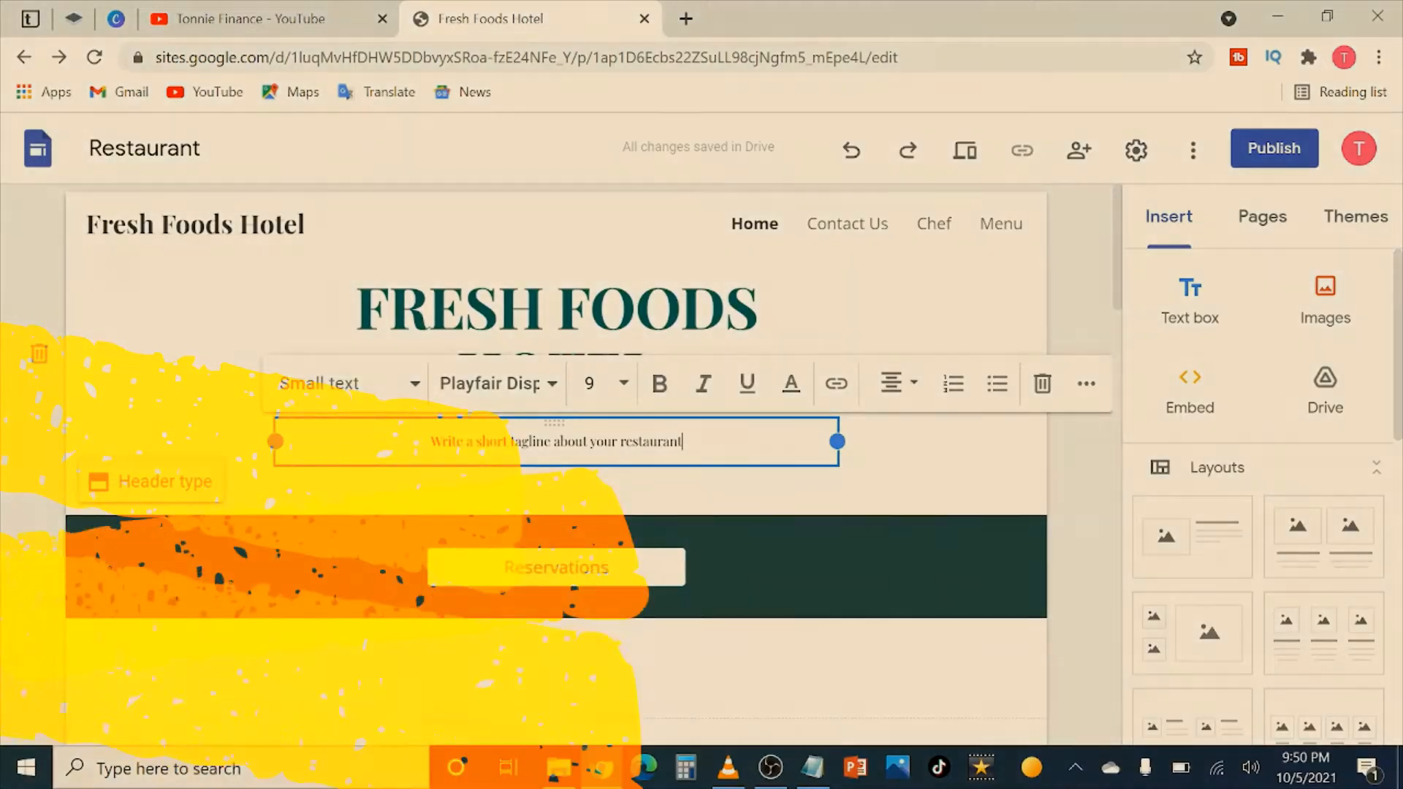
Step: Replace the tagline placeholder with 'The best Fresh foods hotel in the country'
drag(683, 441, 430, 441)
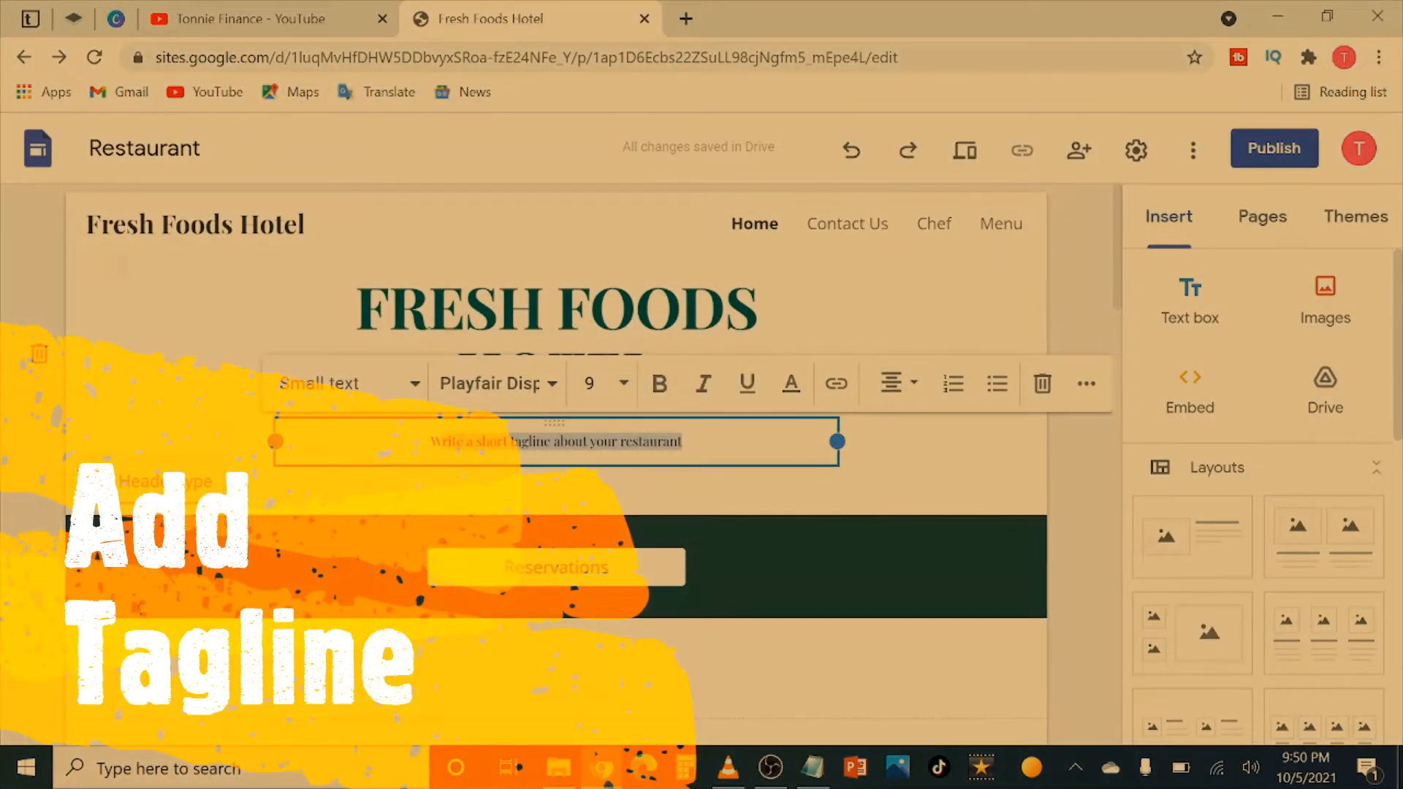
text(Wr)
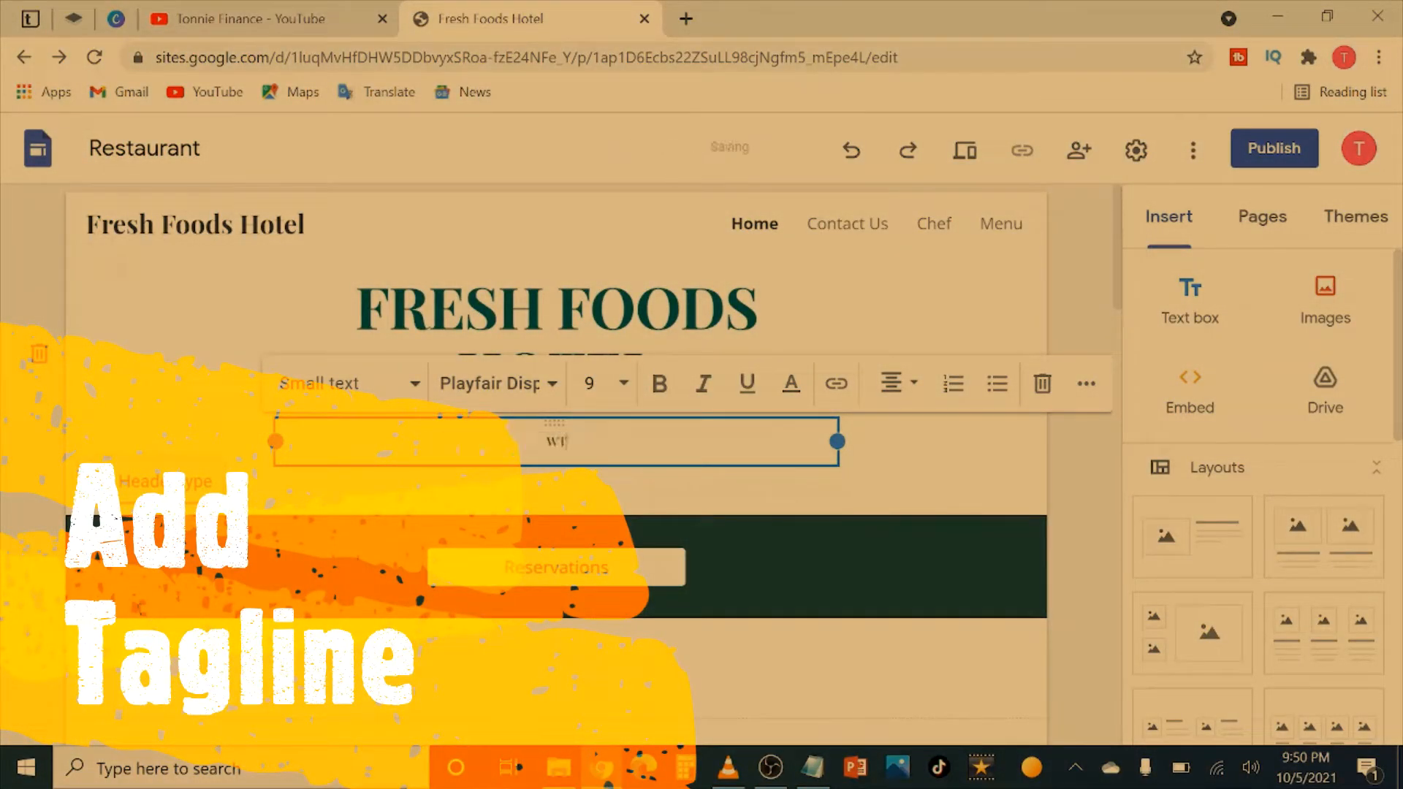
text(H)
key(BackSpace)
key(BackSpace)
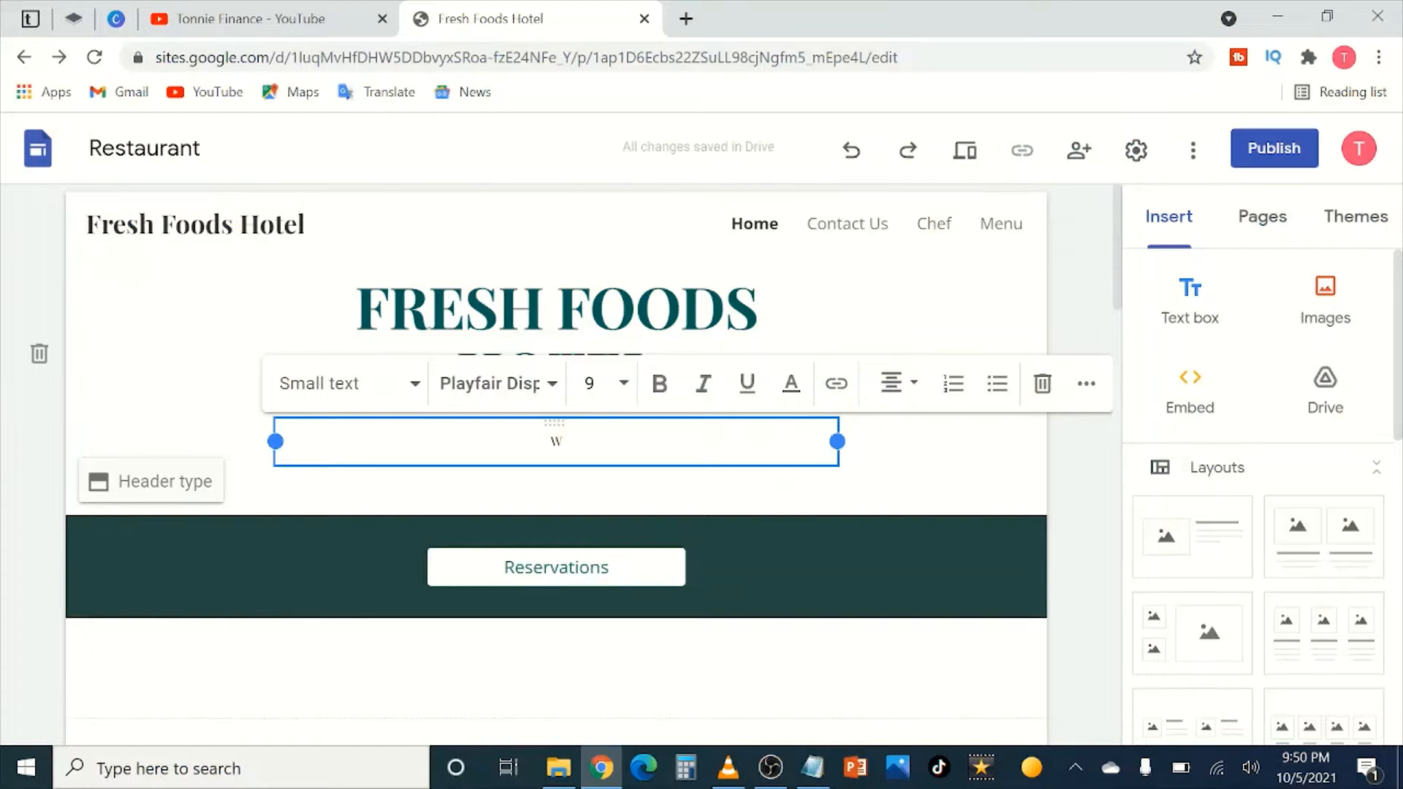
text(The best)
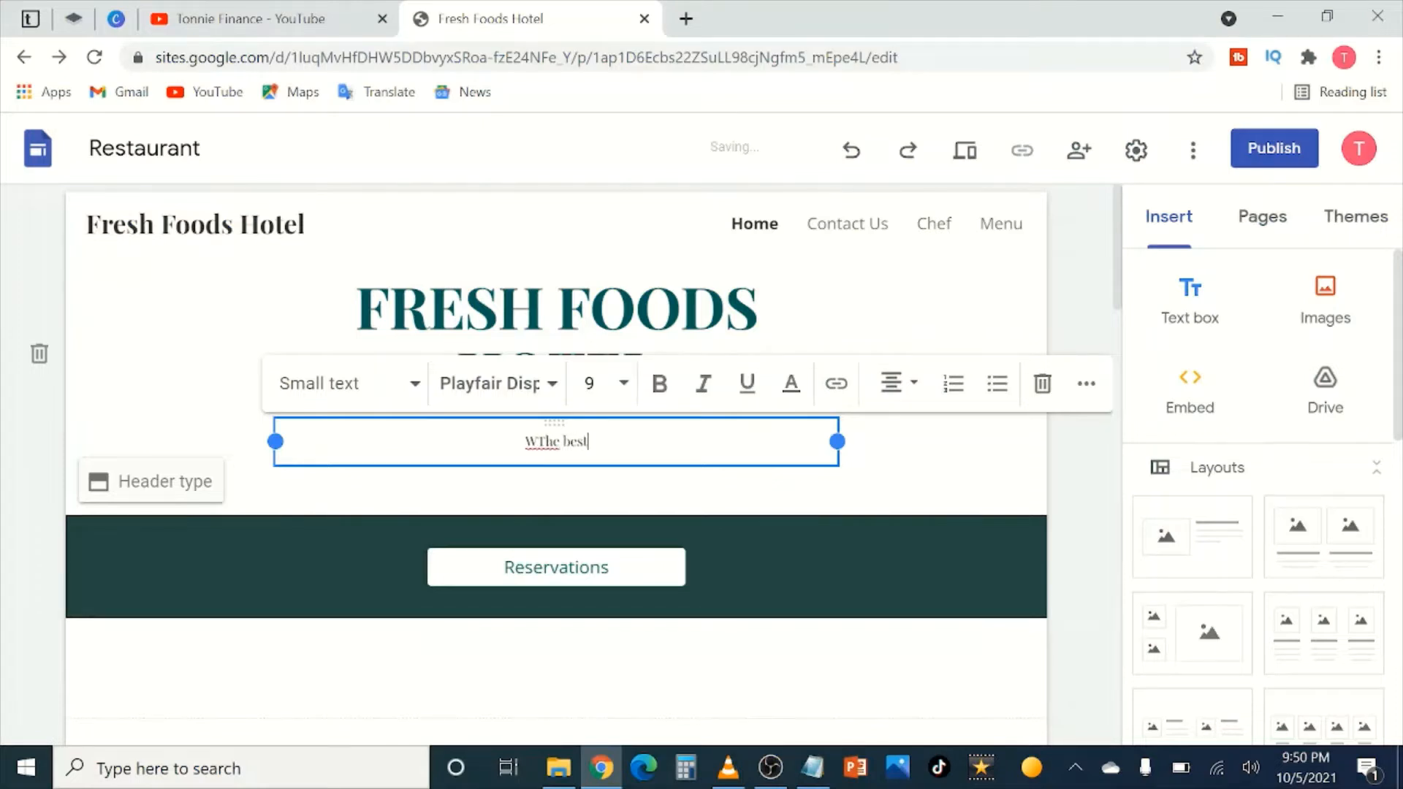
text( Fresh f)
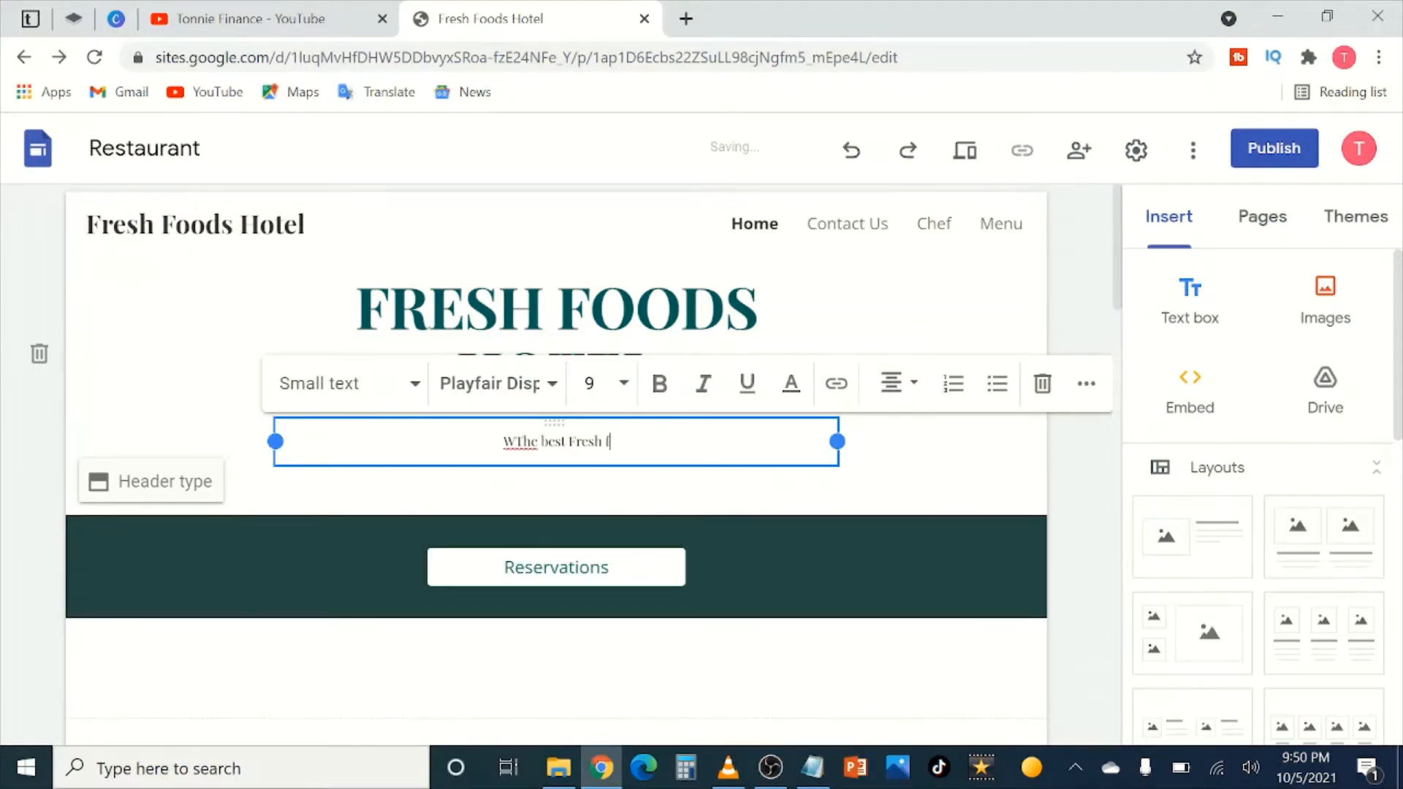
text(oods hotel)
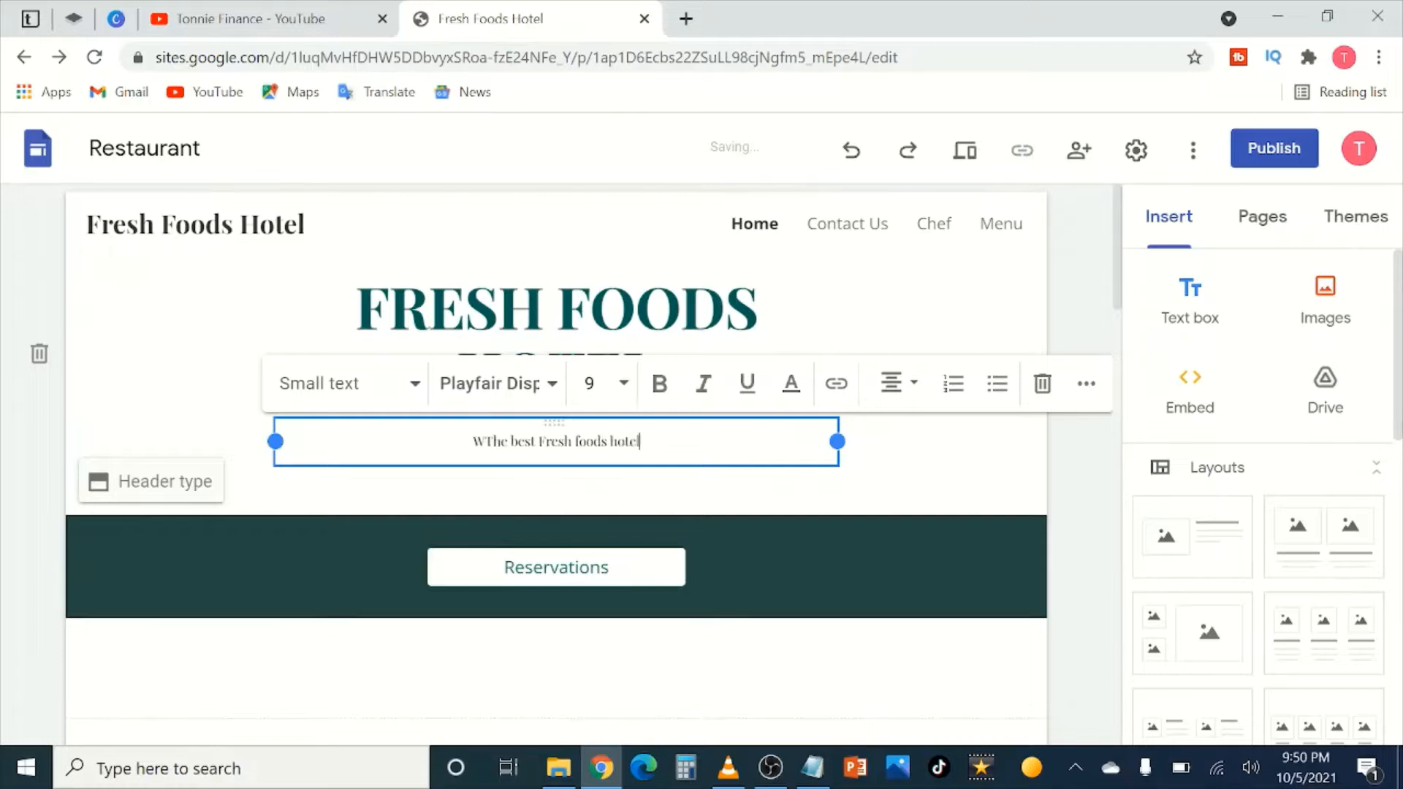
text( in the )
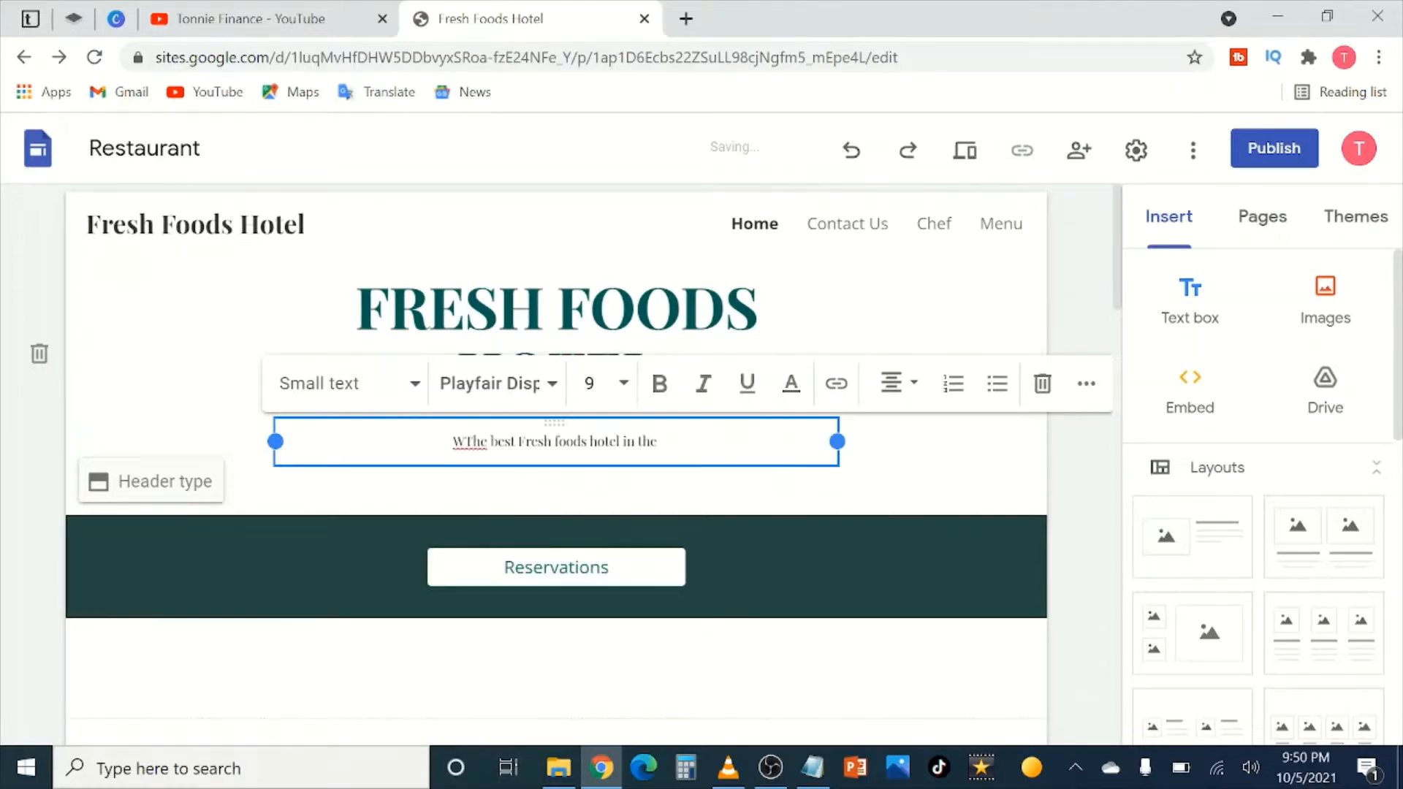
text(country)
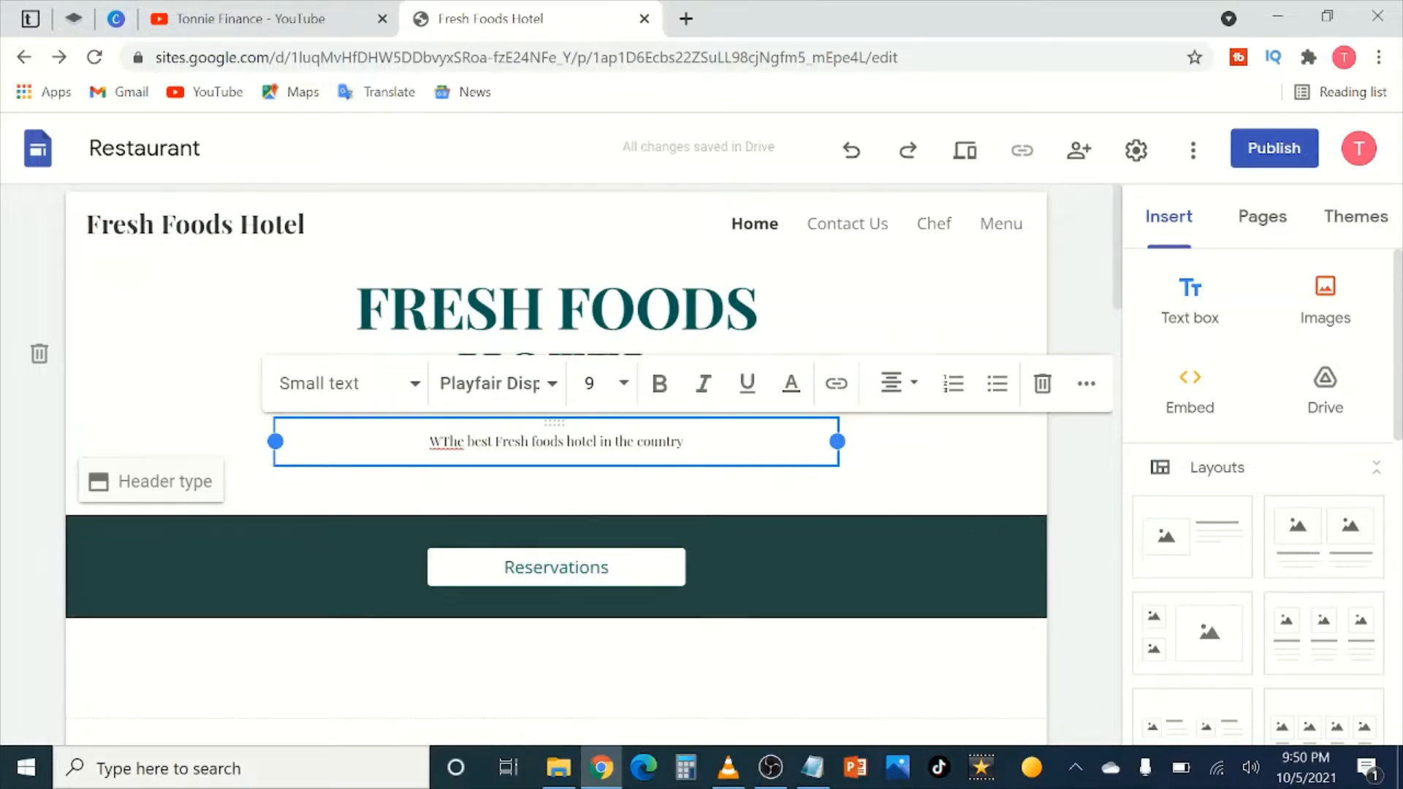
key(Home)
key(Delete)
click(133, 355)
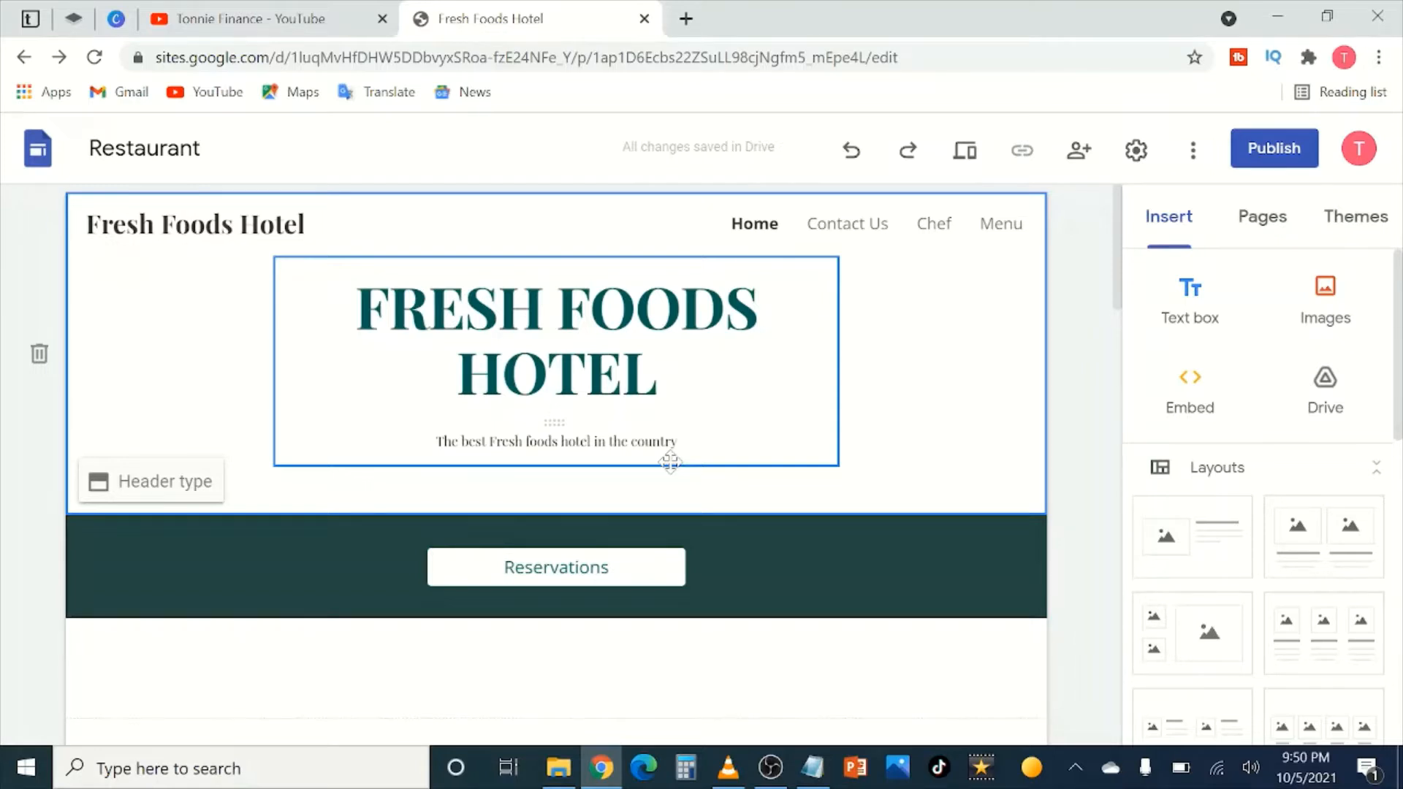
Step: Scroll to the mushroom soup photo and click into its 'Caption for a popular dish' placeholder
scroll(664, 486, down, 10)
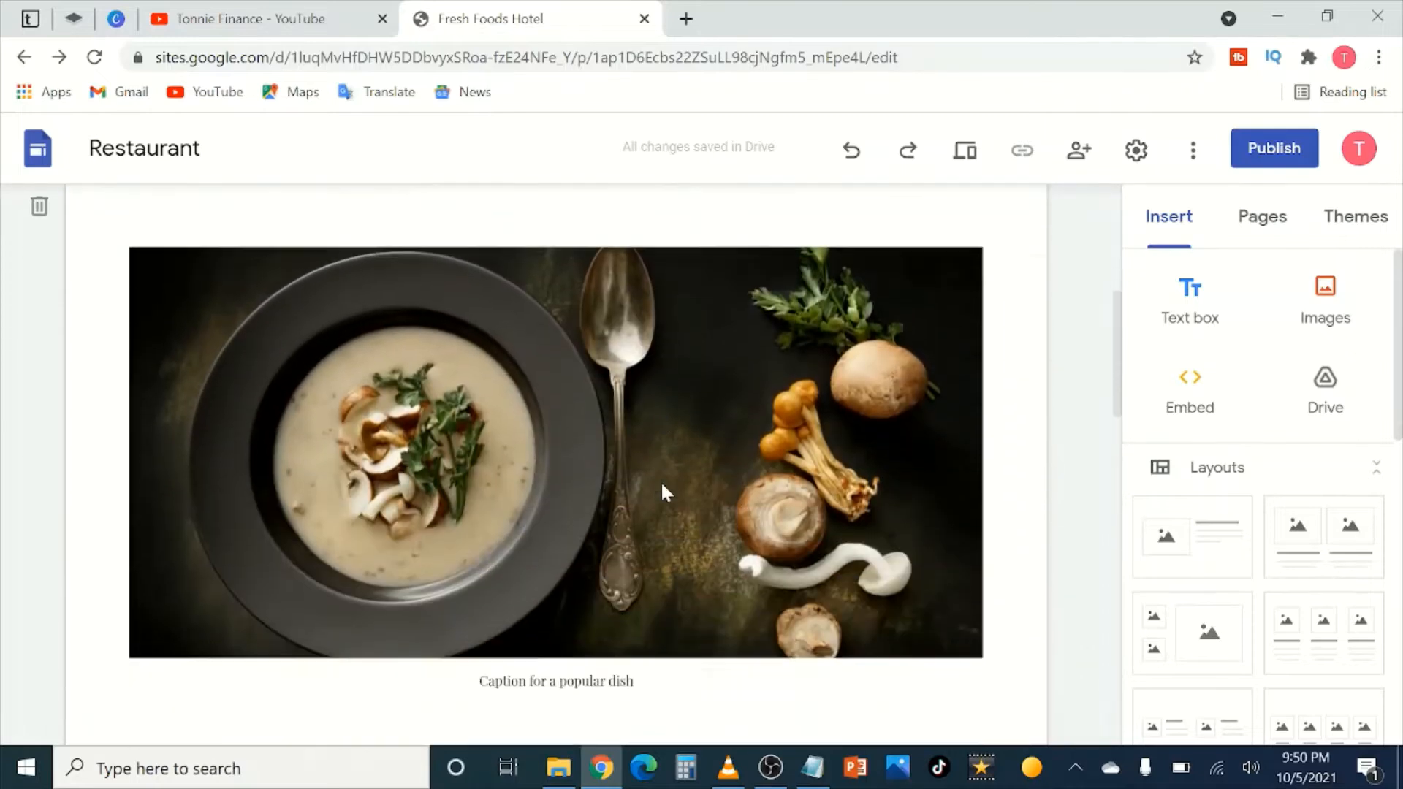
scroll(614, 321, up, 4)
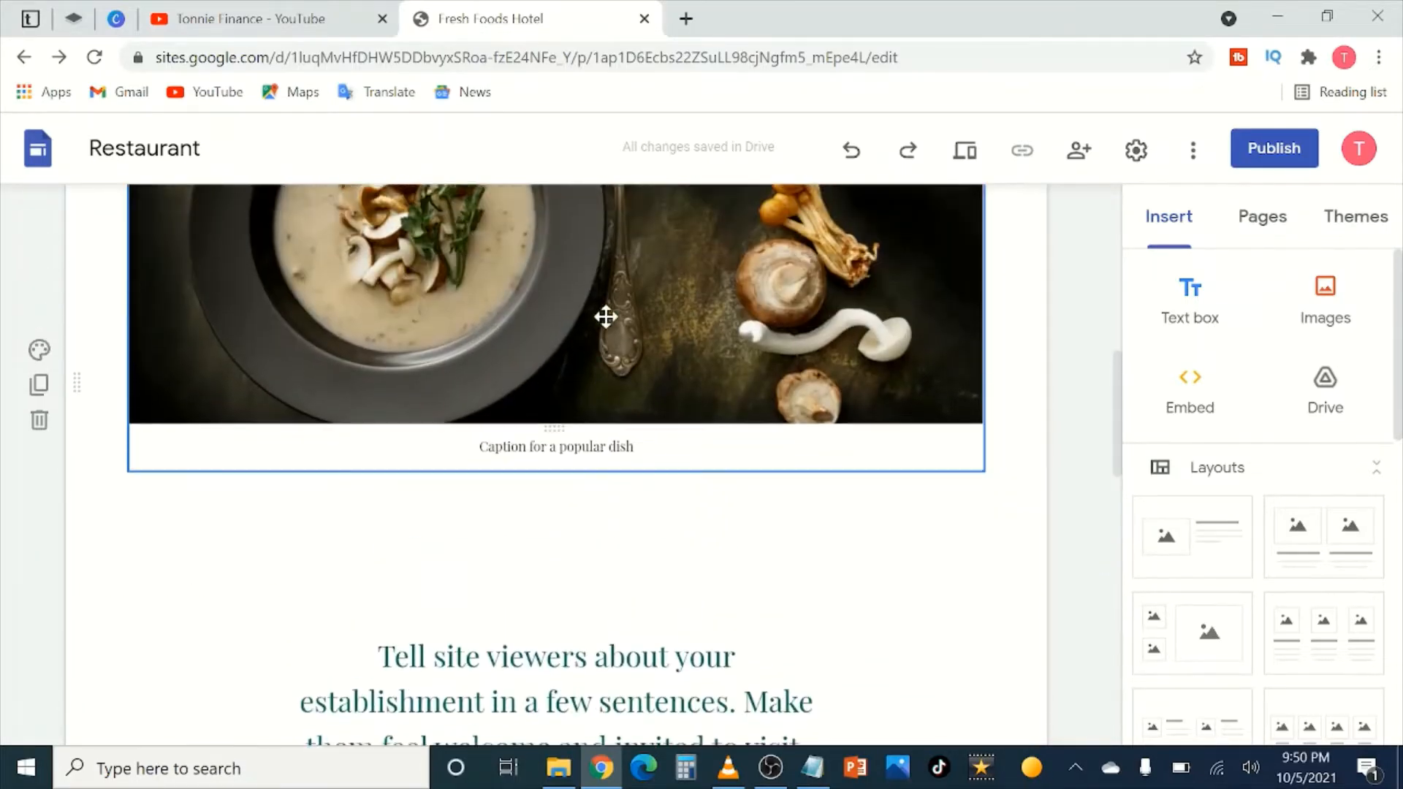
scroll(629, 327, up, 2)
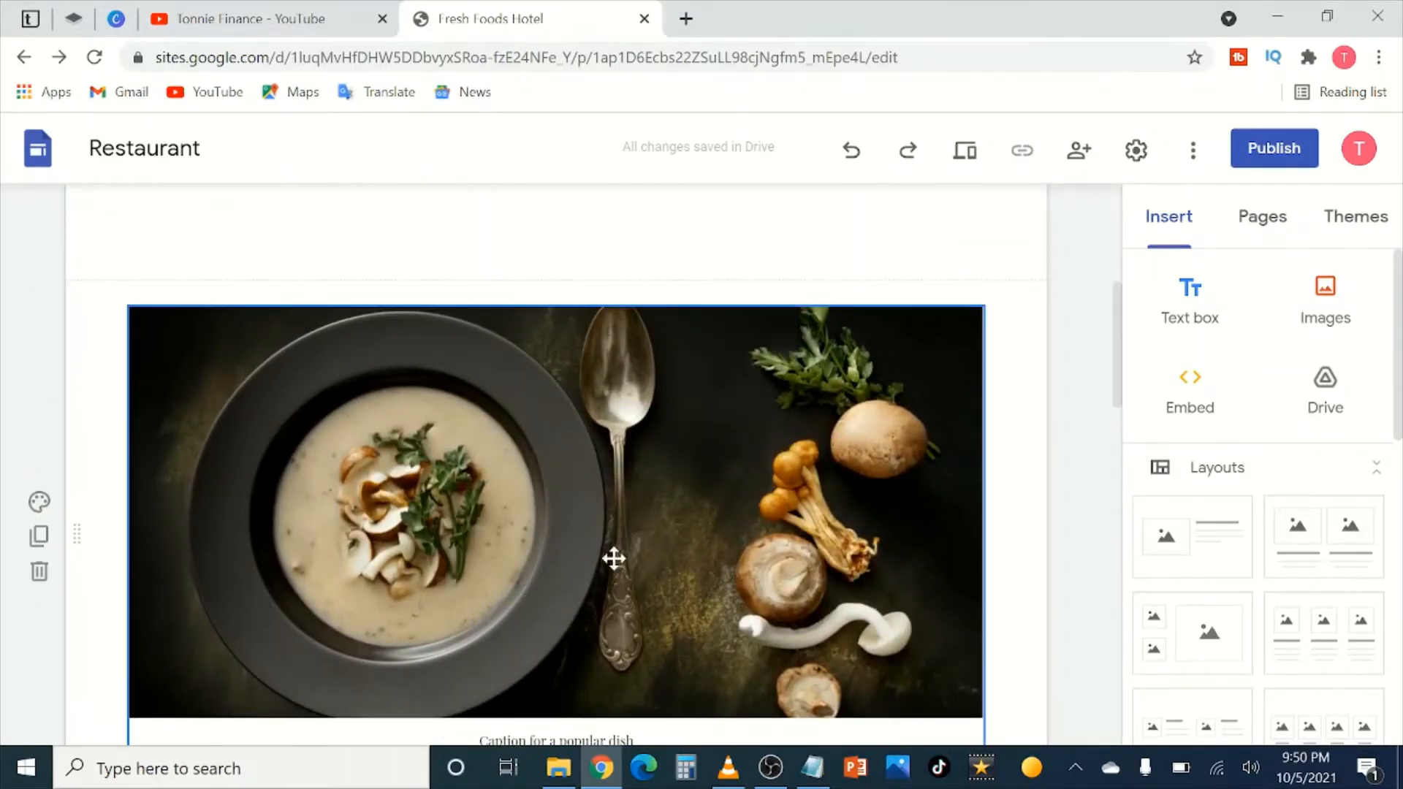
scroll(561, 495, down, 3)
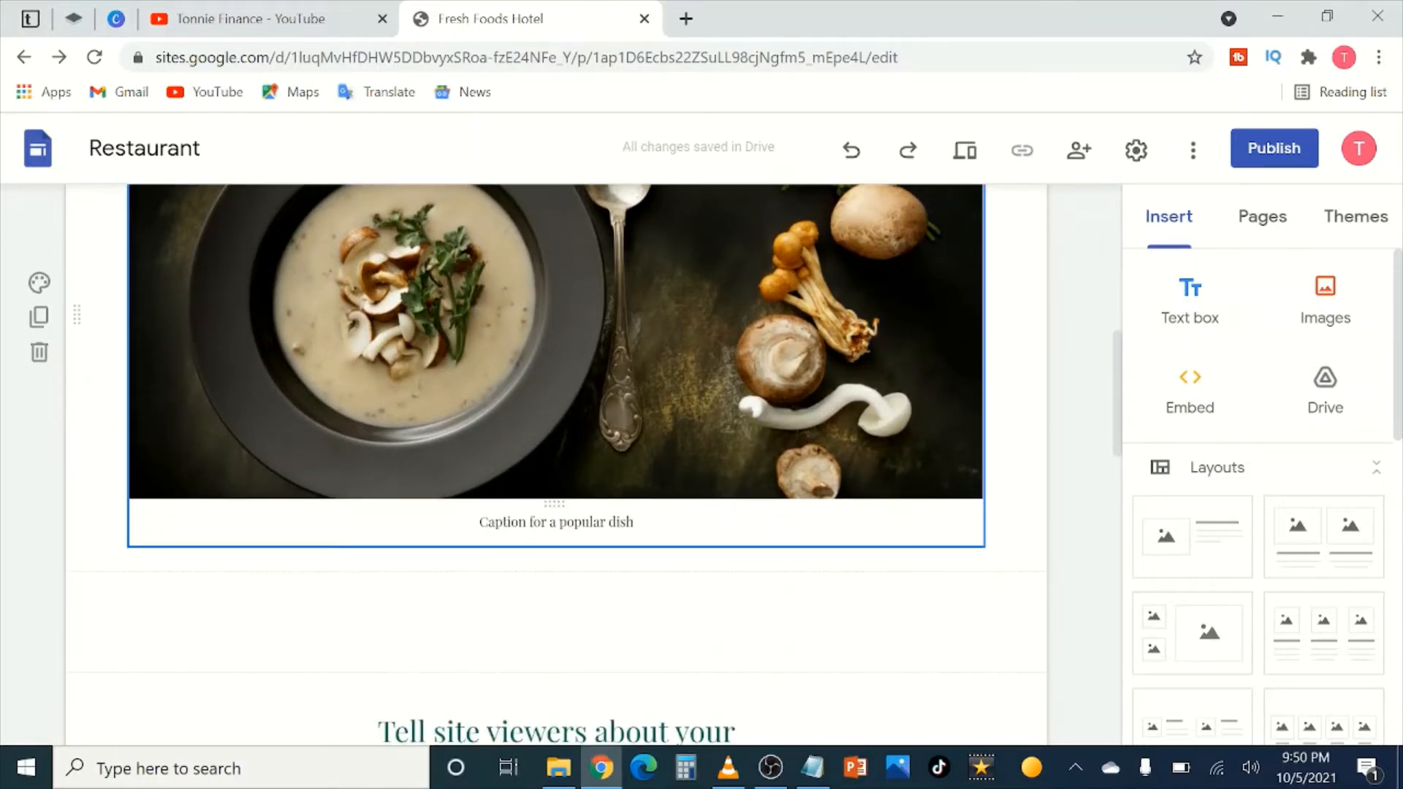
click(634, 522)
Step: Change the soup photo caption to 'Our Friday Special Main Course meal'
drag(635, 522, 488, 522)
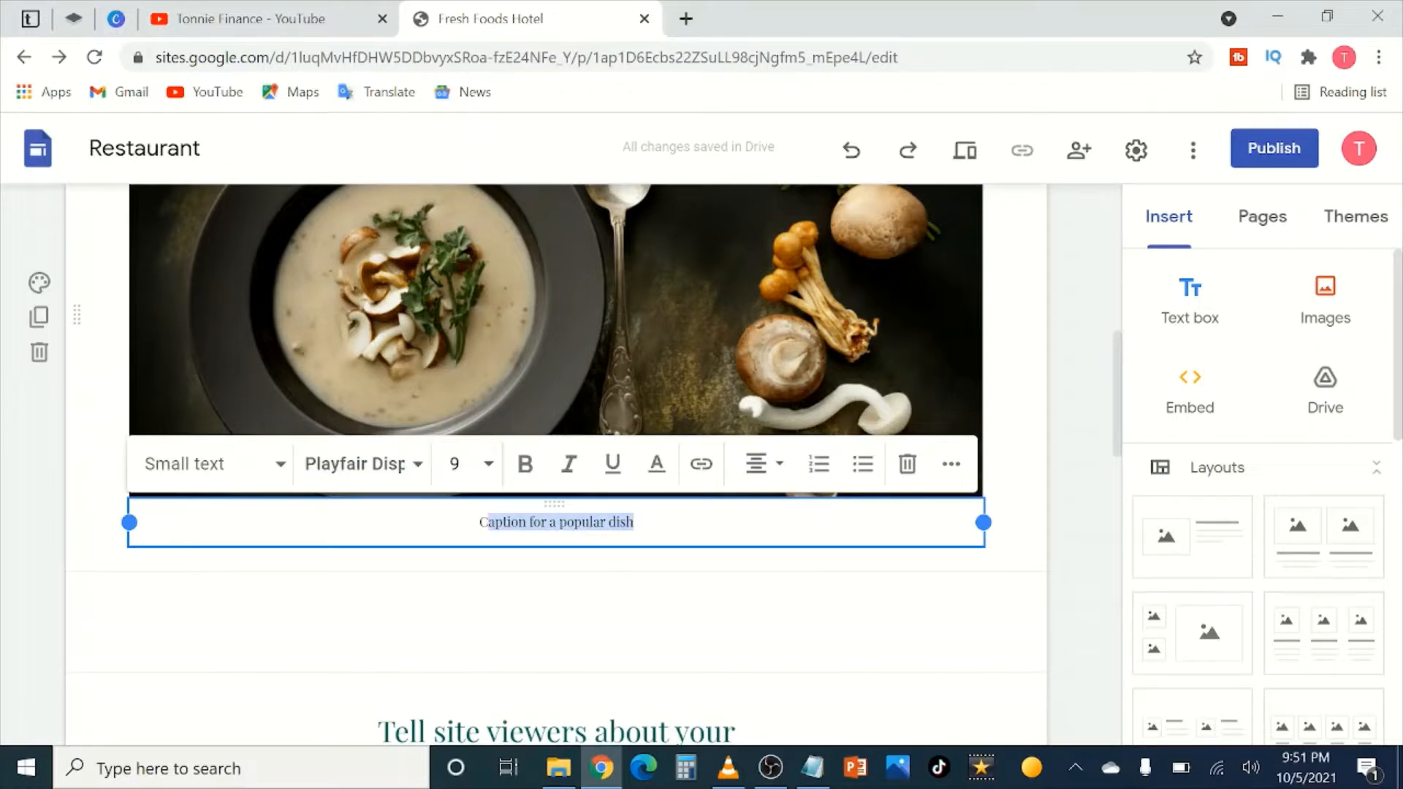
key(BackSpace)
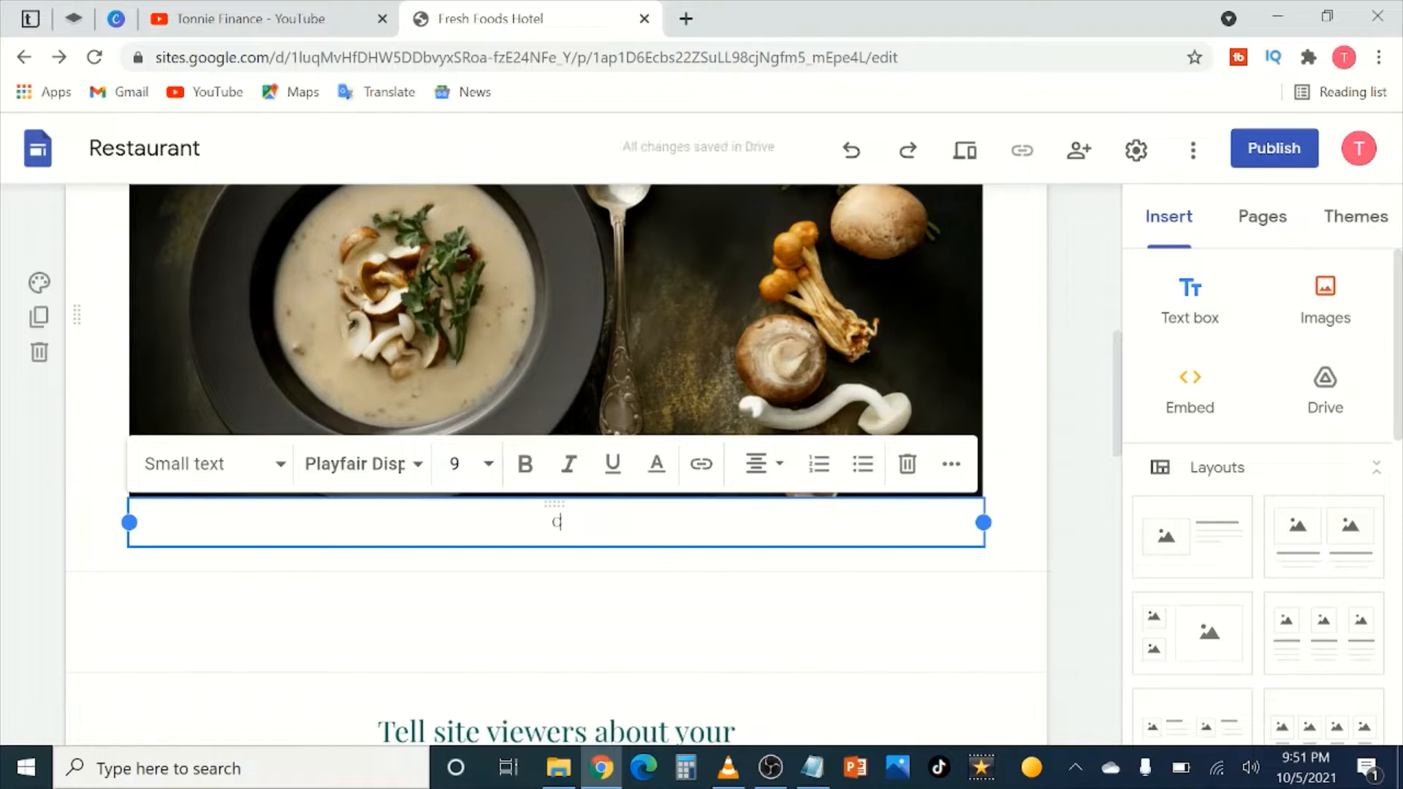
text(O)
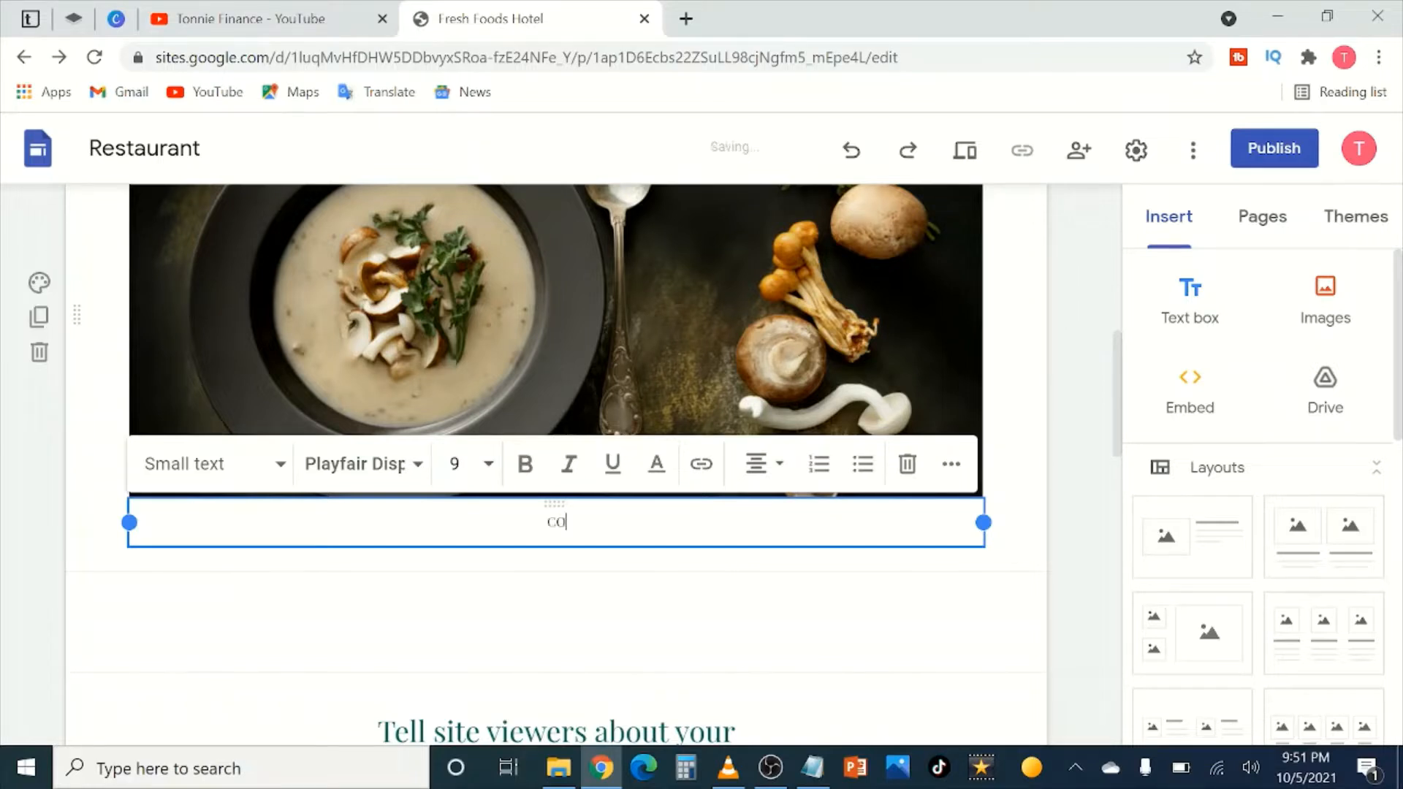
text(ur Friday Special)
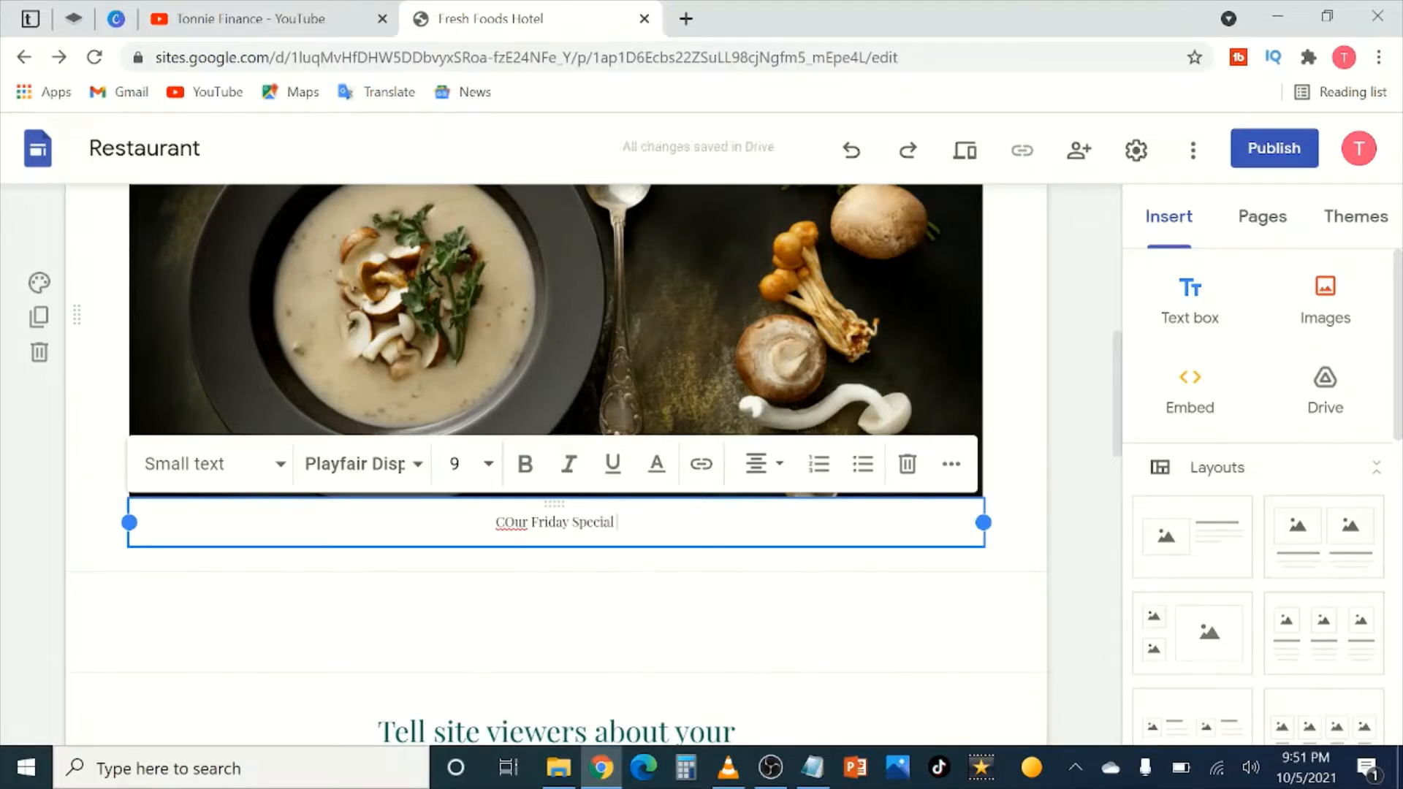
text( Main)
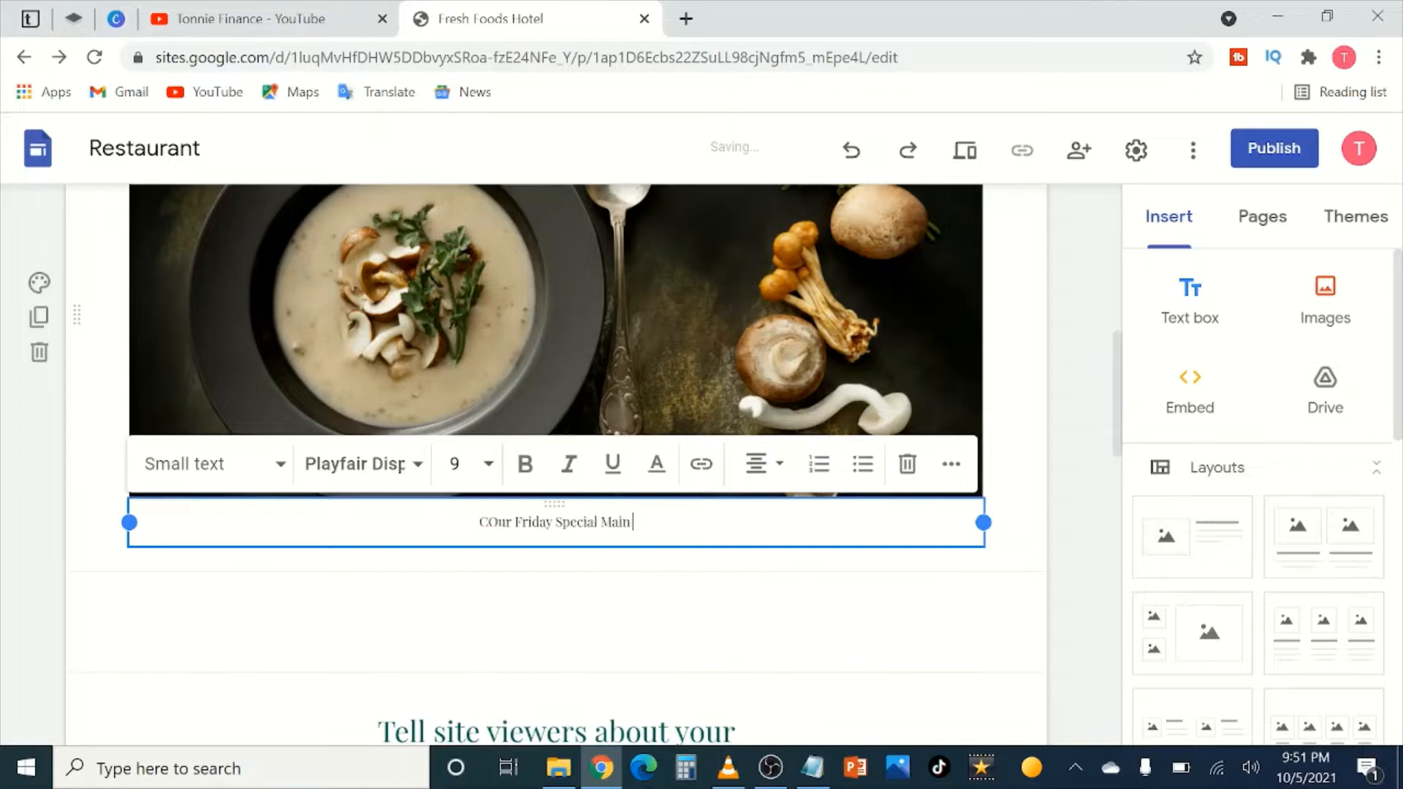
text( Course meal)
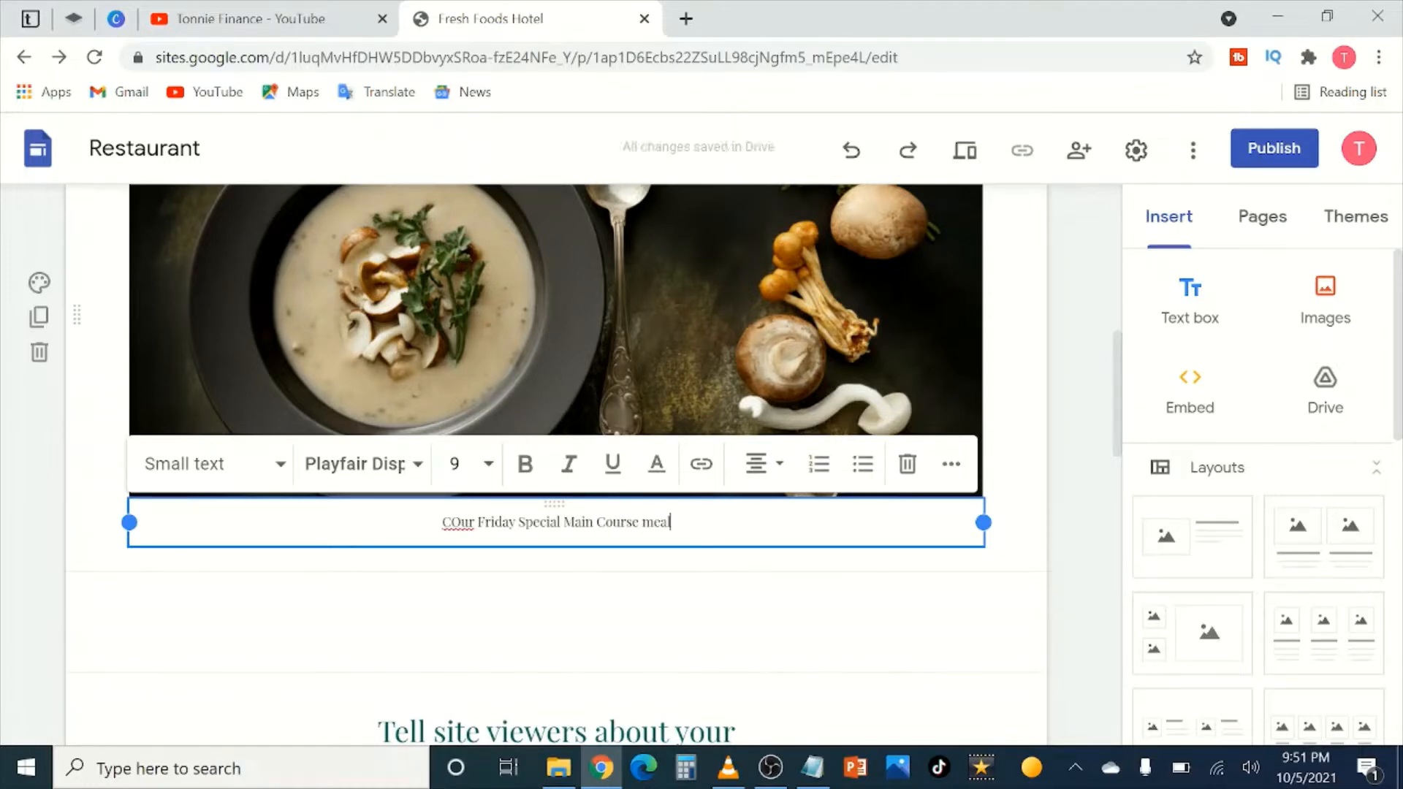
key(BackSpace)
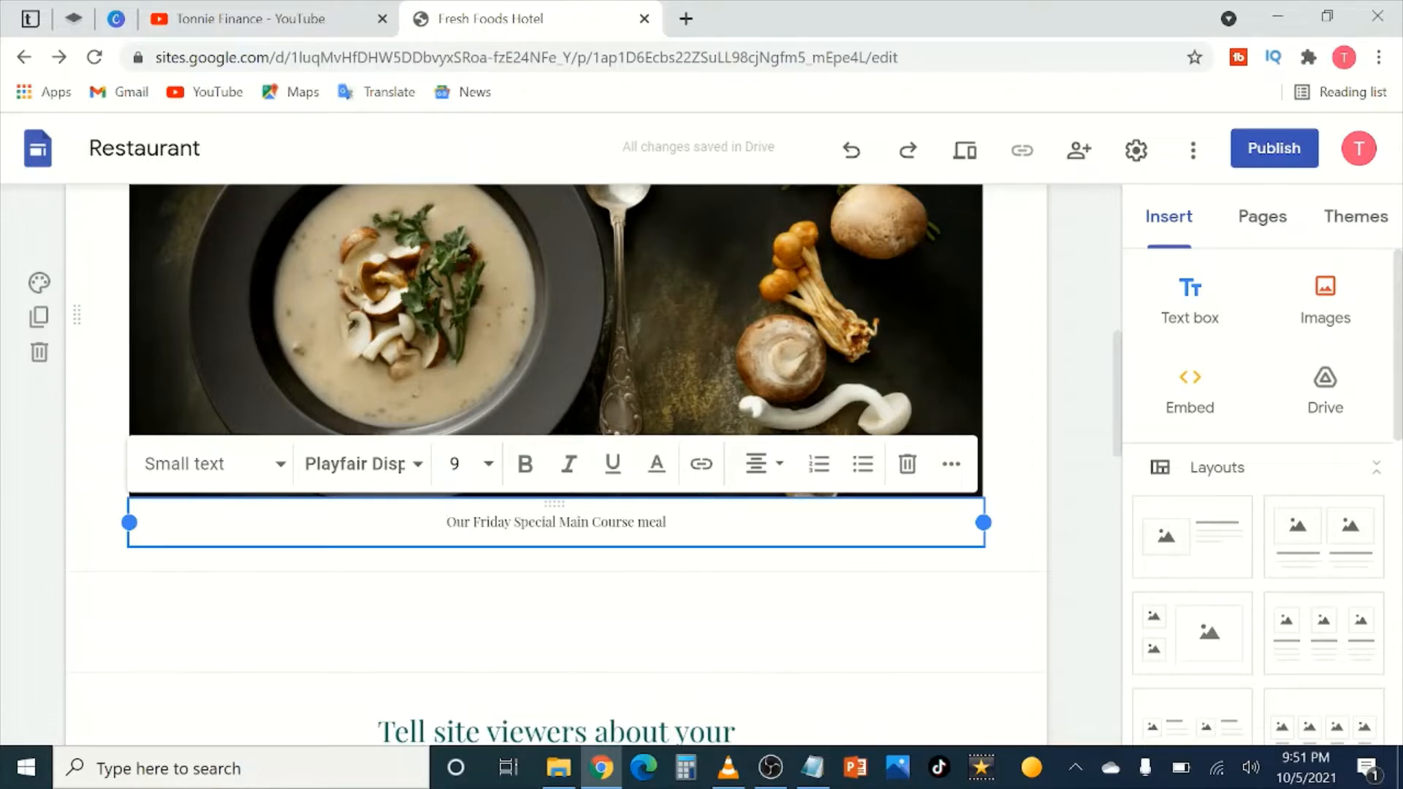
click(1041, 526)
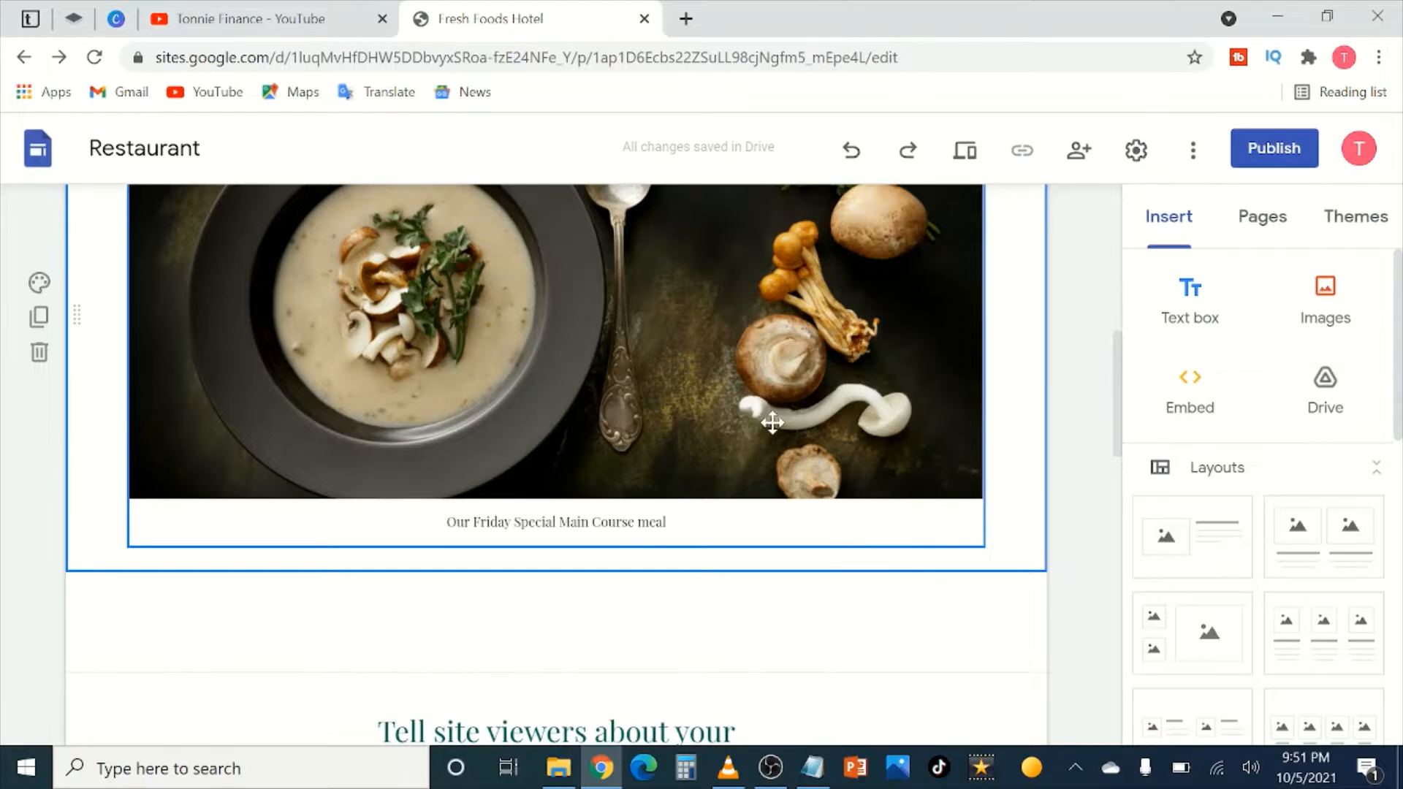
Step: Select the 'Tell site viewers about your establishment' placeholder paragraph for replacement
scroll(257, 470, up, 3)
scroll(642, 510, up, 3)
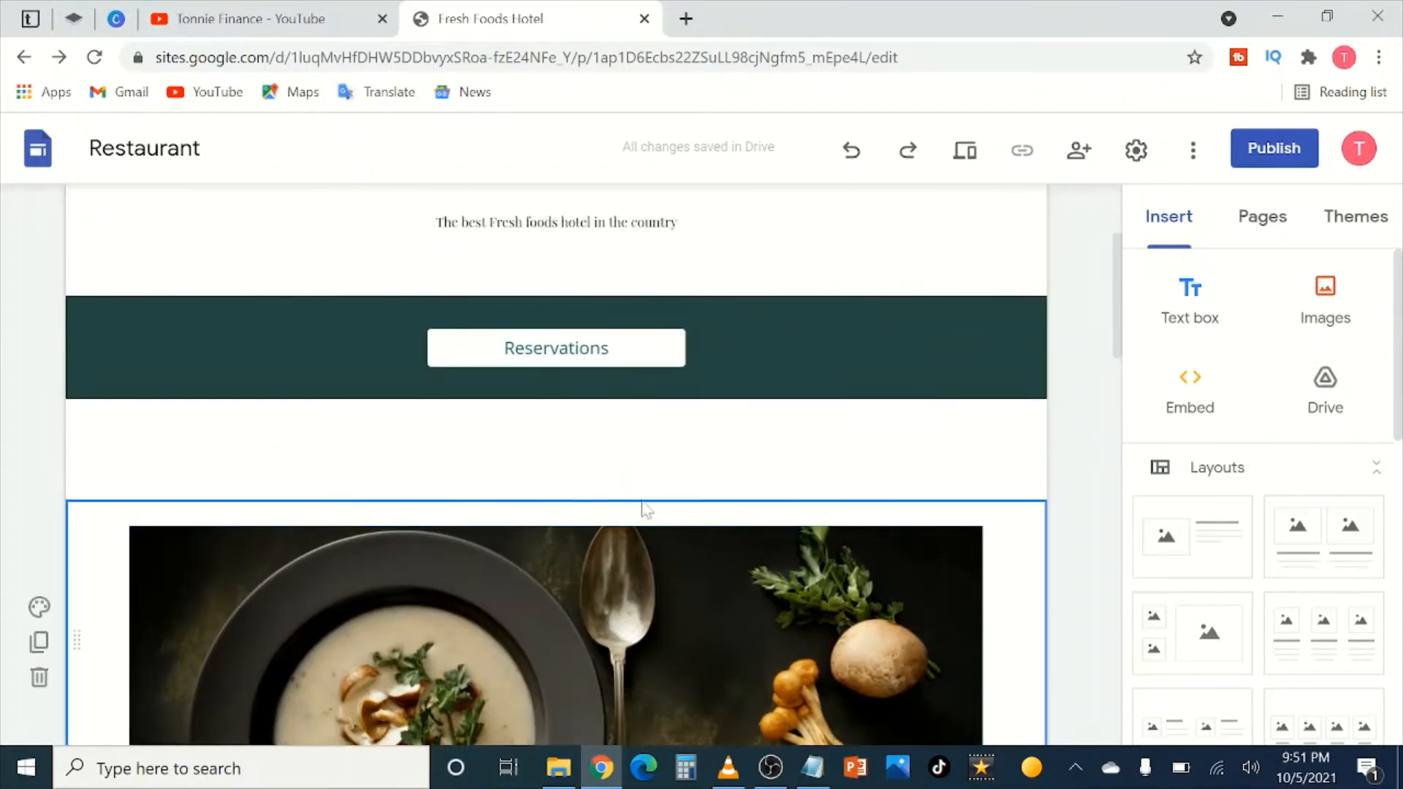
scroll(643, 510, down, 5)
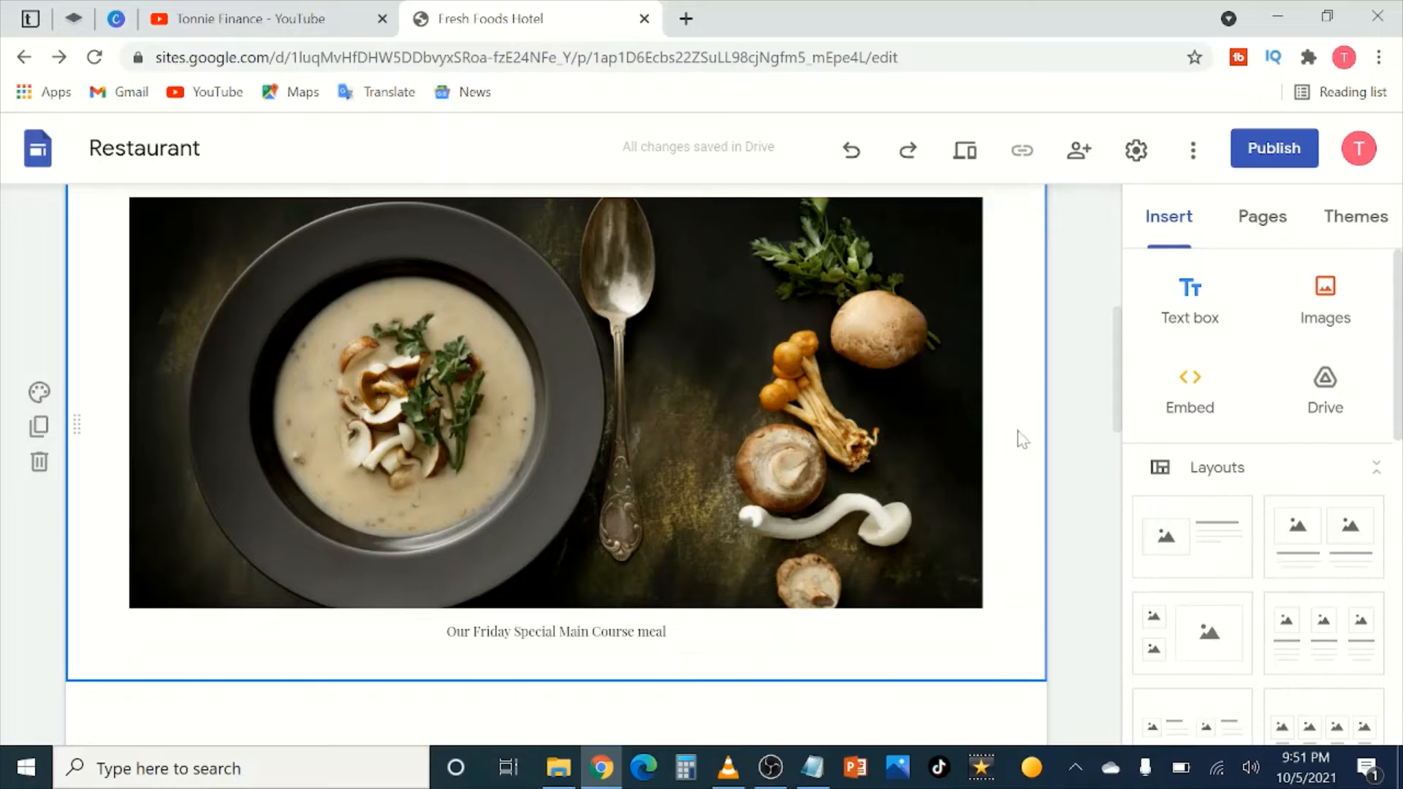
scroll(770, 472, up, 3)
scroll(507, 551, down, 4)
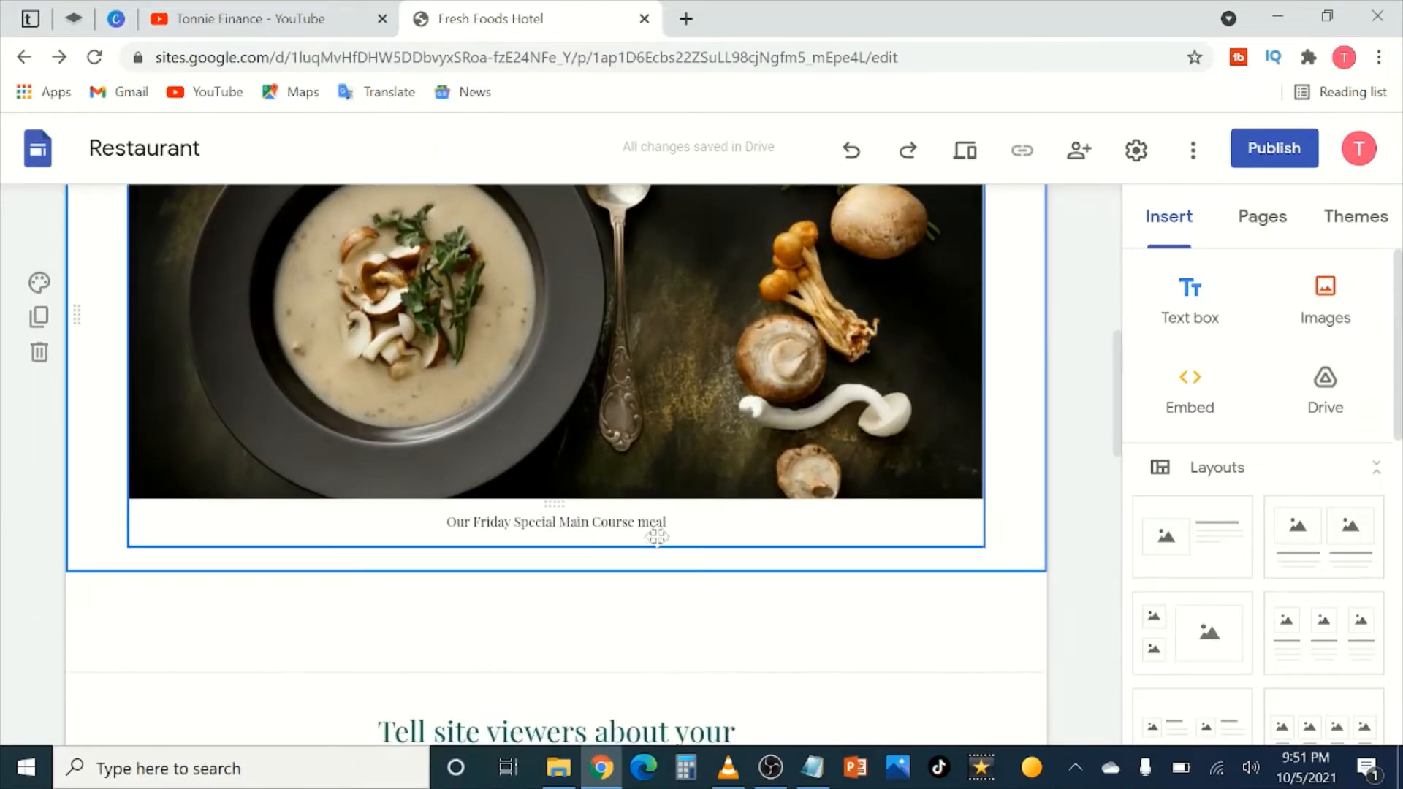
scroll(763, 508, down, 3)
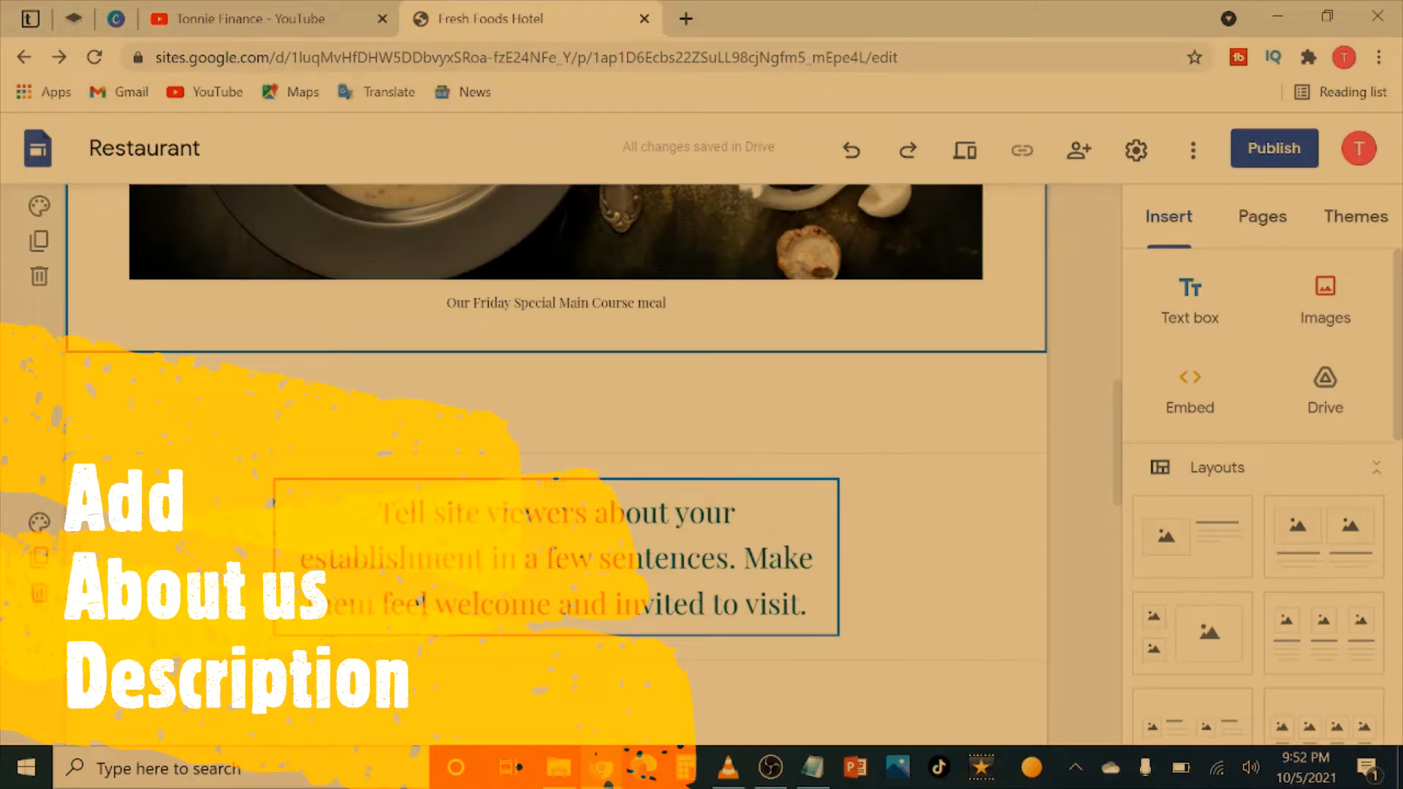
scroll(555, 453, down, 2)
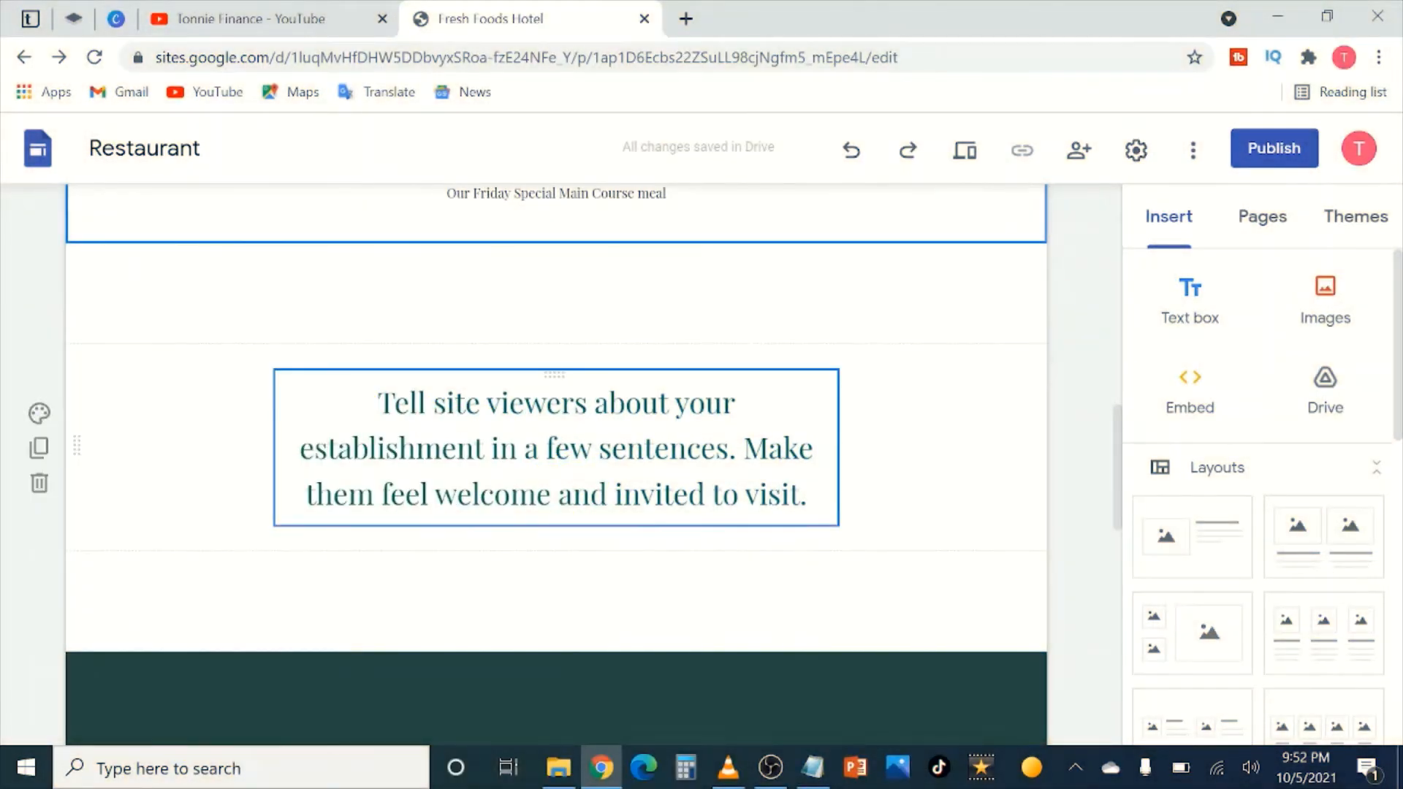
drag(800, 495, 395, 402)
Step: Write the welcome text calling Fresh Foods Hotel the country's number one hotel, around since 1994
key(BackSpace)
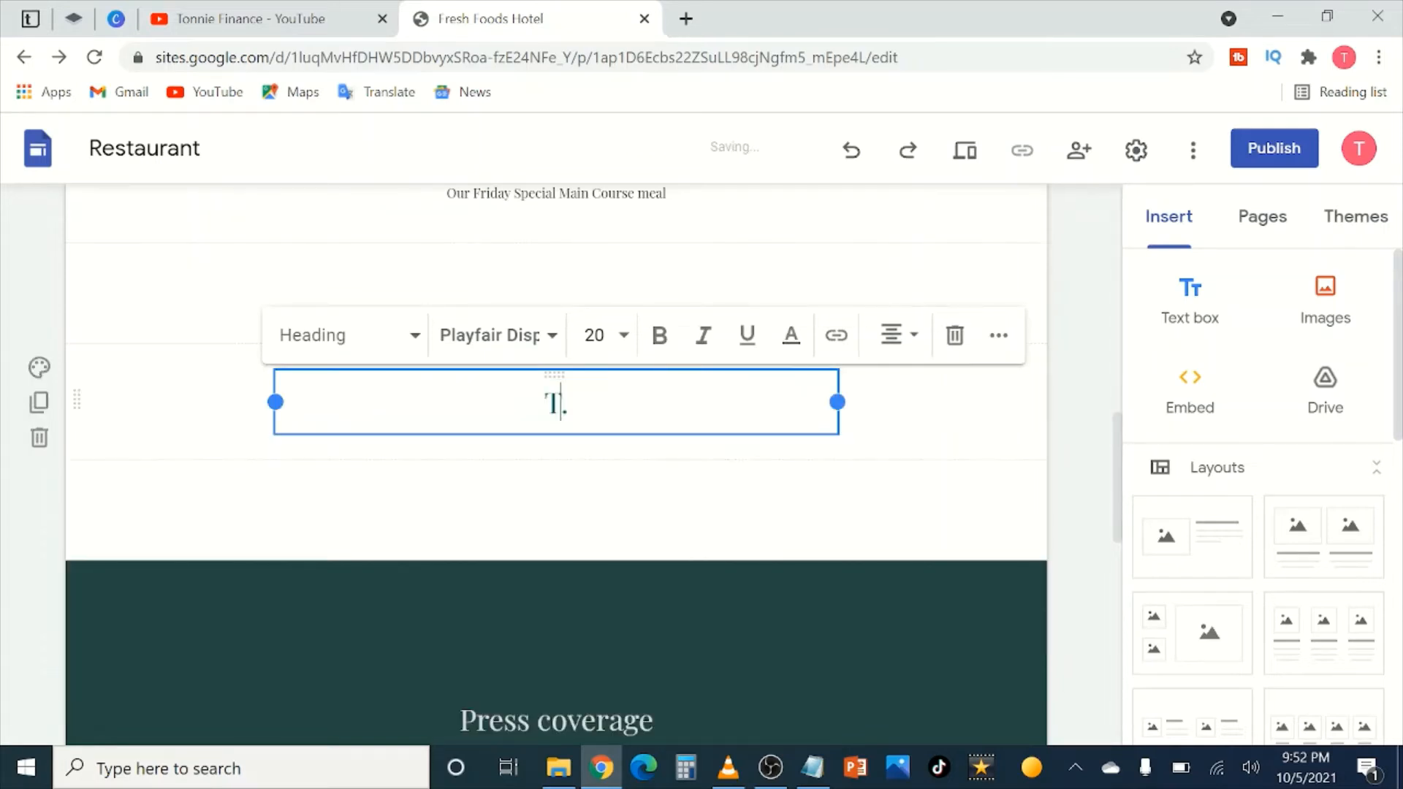
text(We)
text(lcome to Fre)
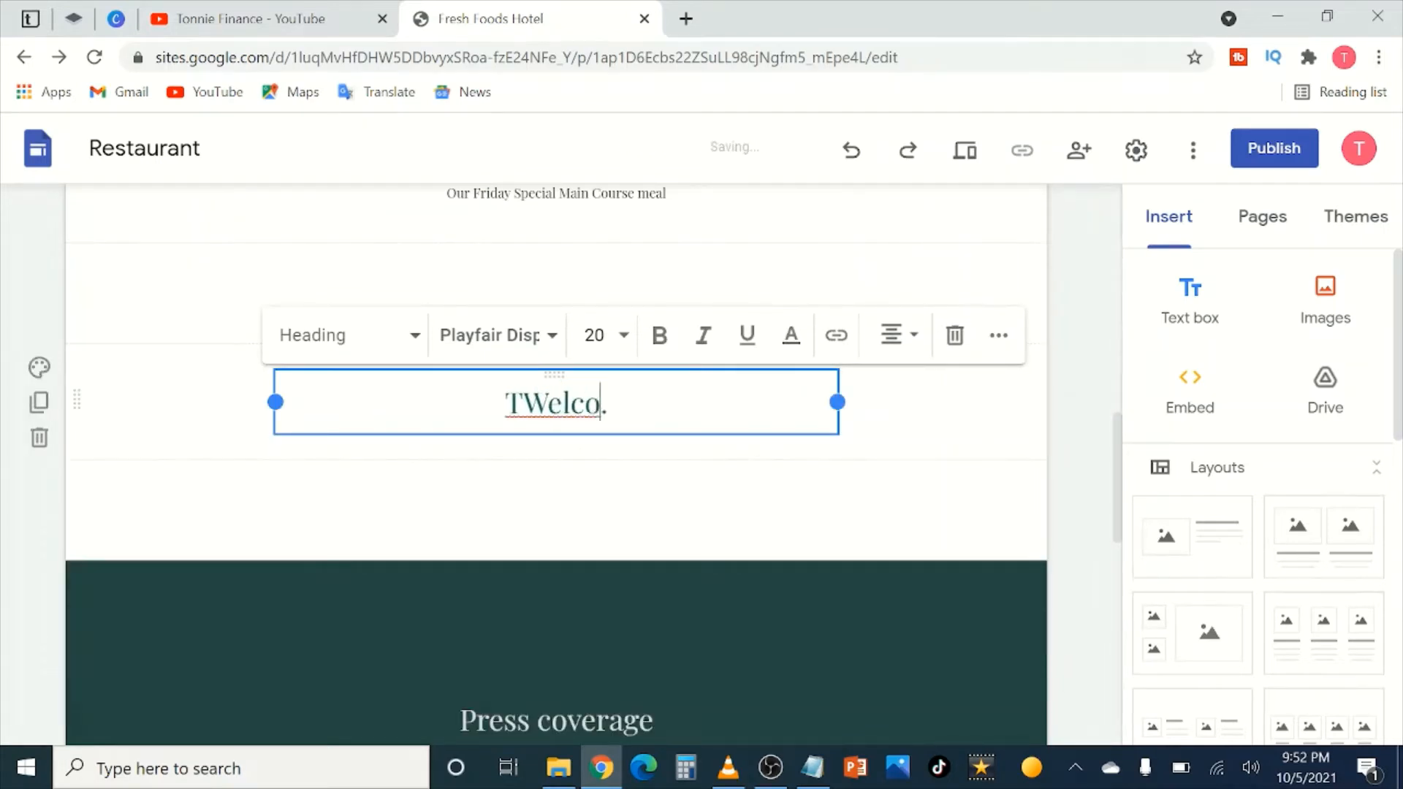
text(sh Food)
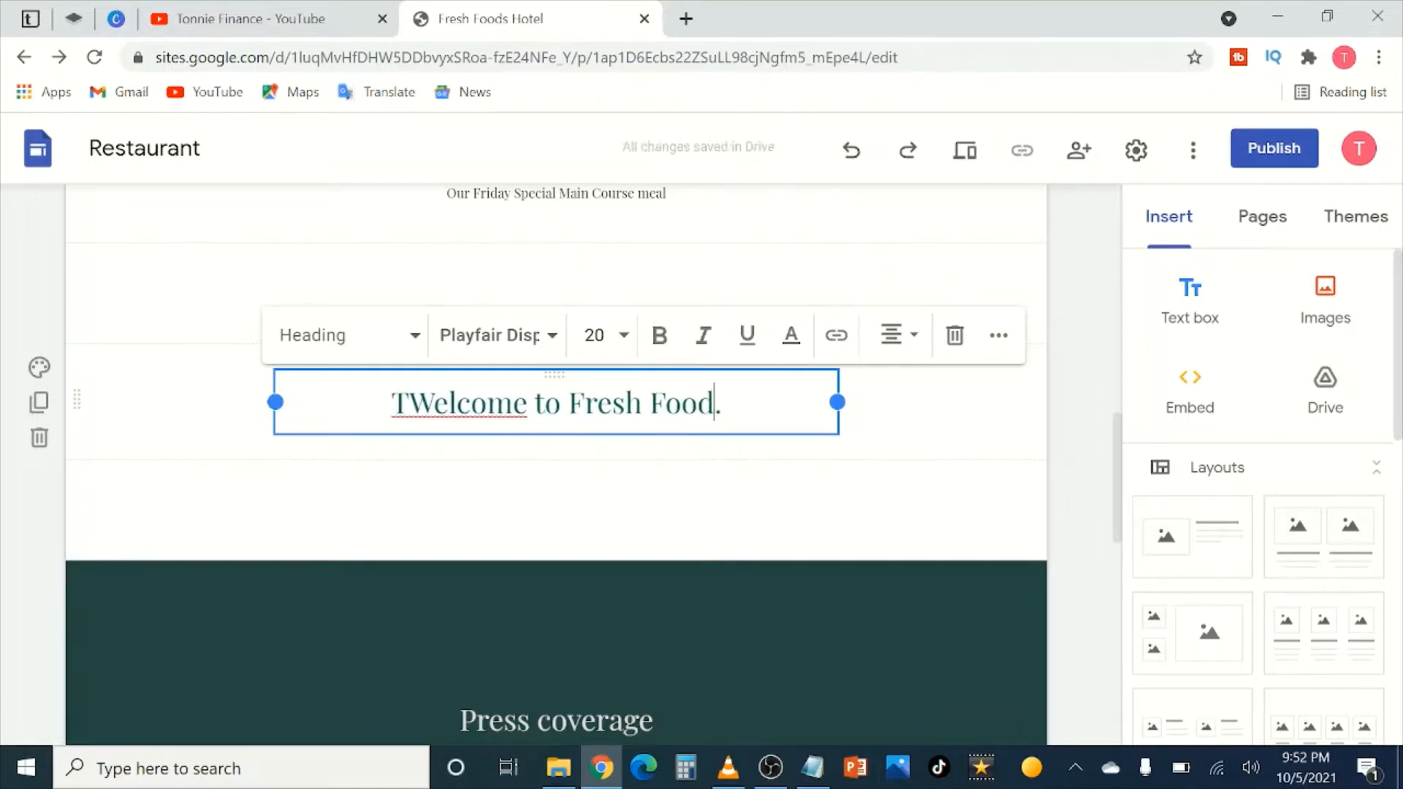
text(s Hotel)
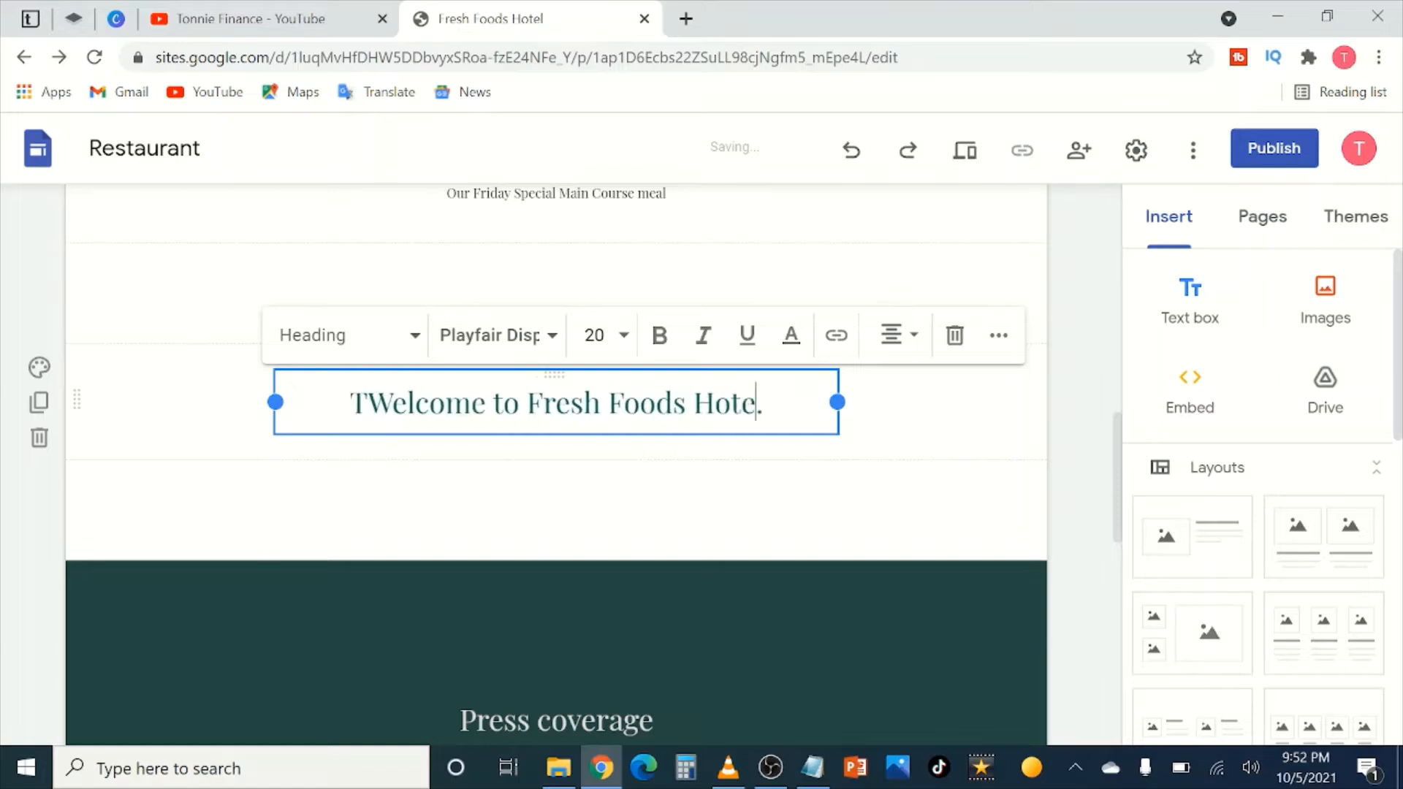
text(. We are )
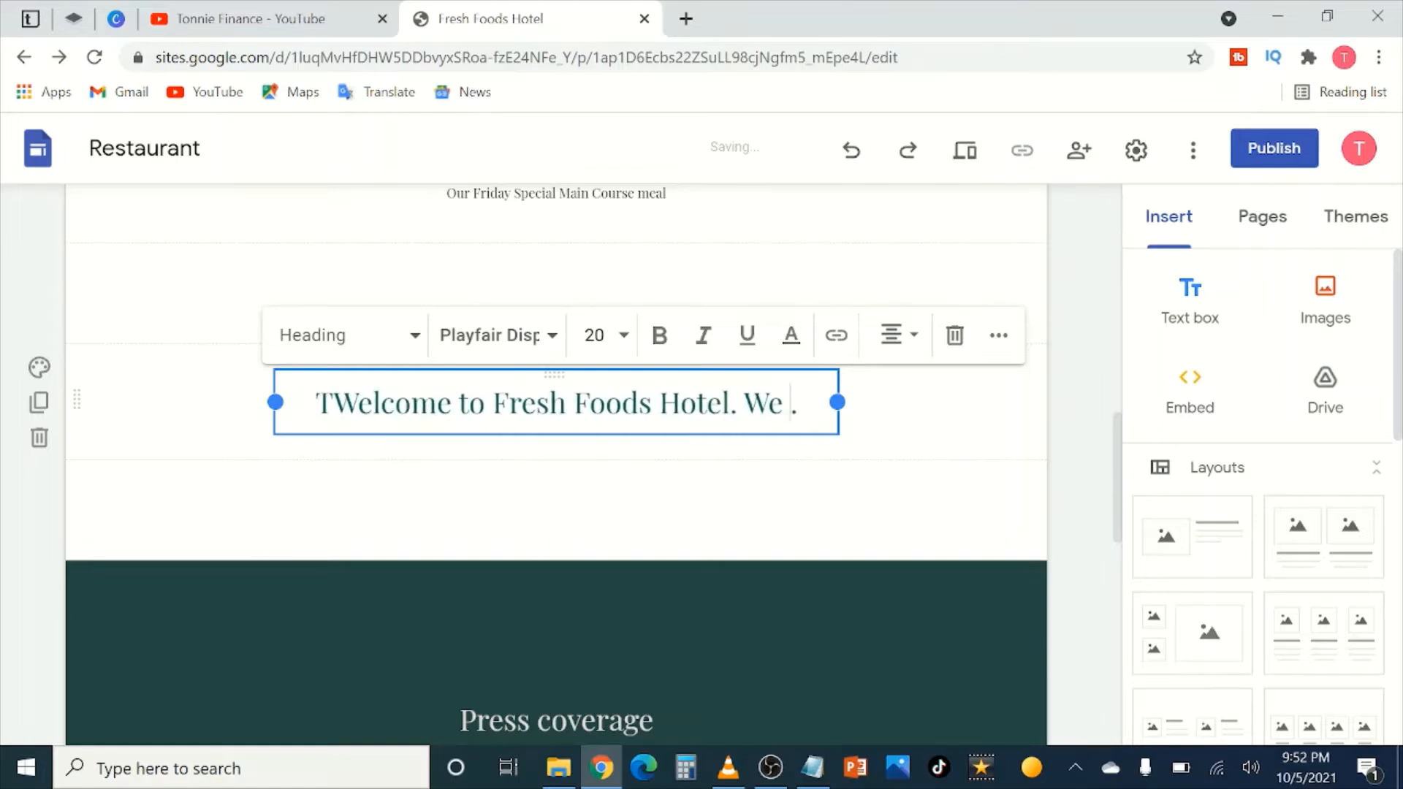
text(the number o)
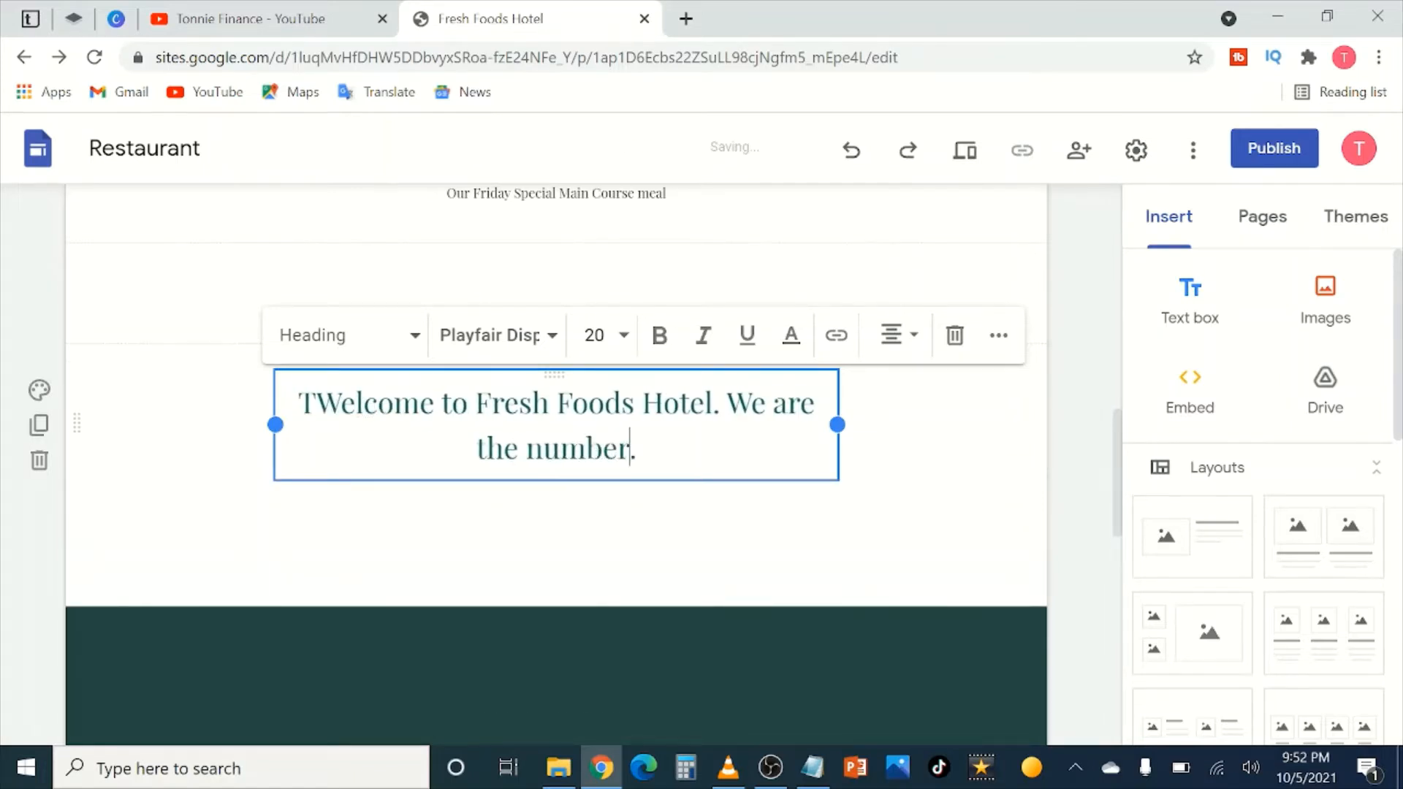
text(ne )
text(Fresh Foods)
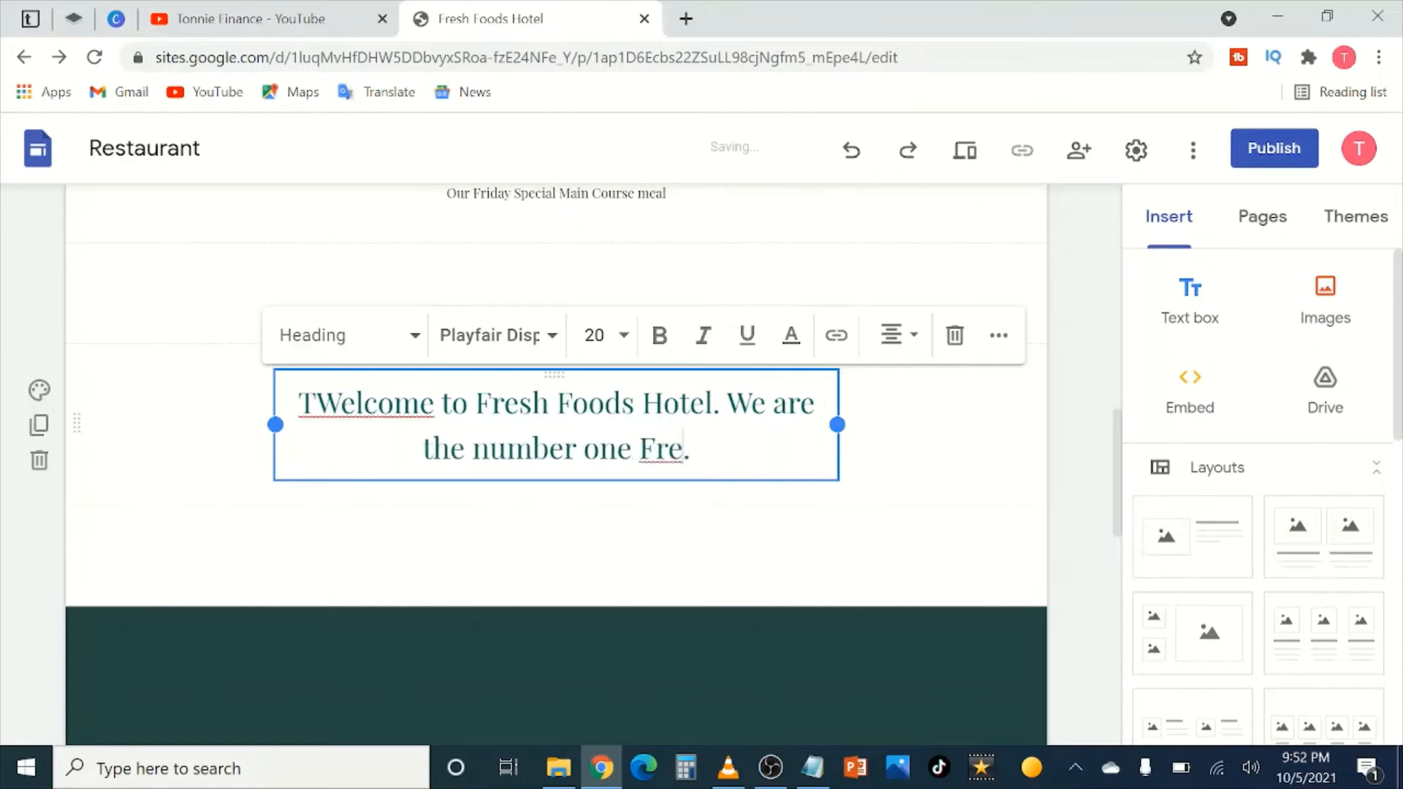
text( Hotel in )
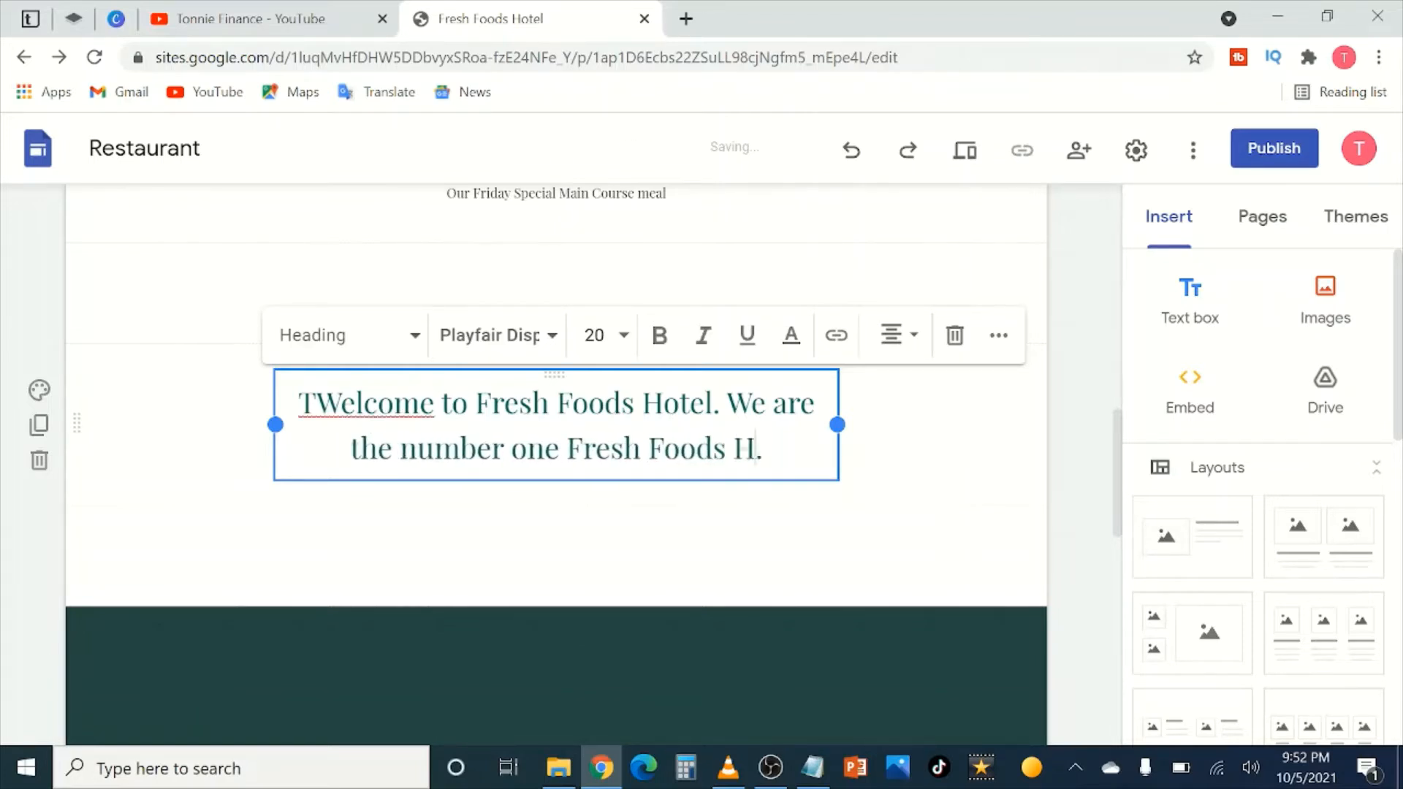
text(the Coun)
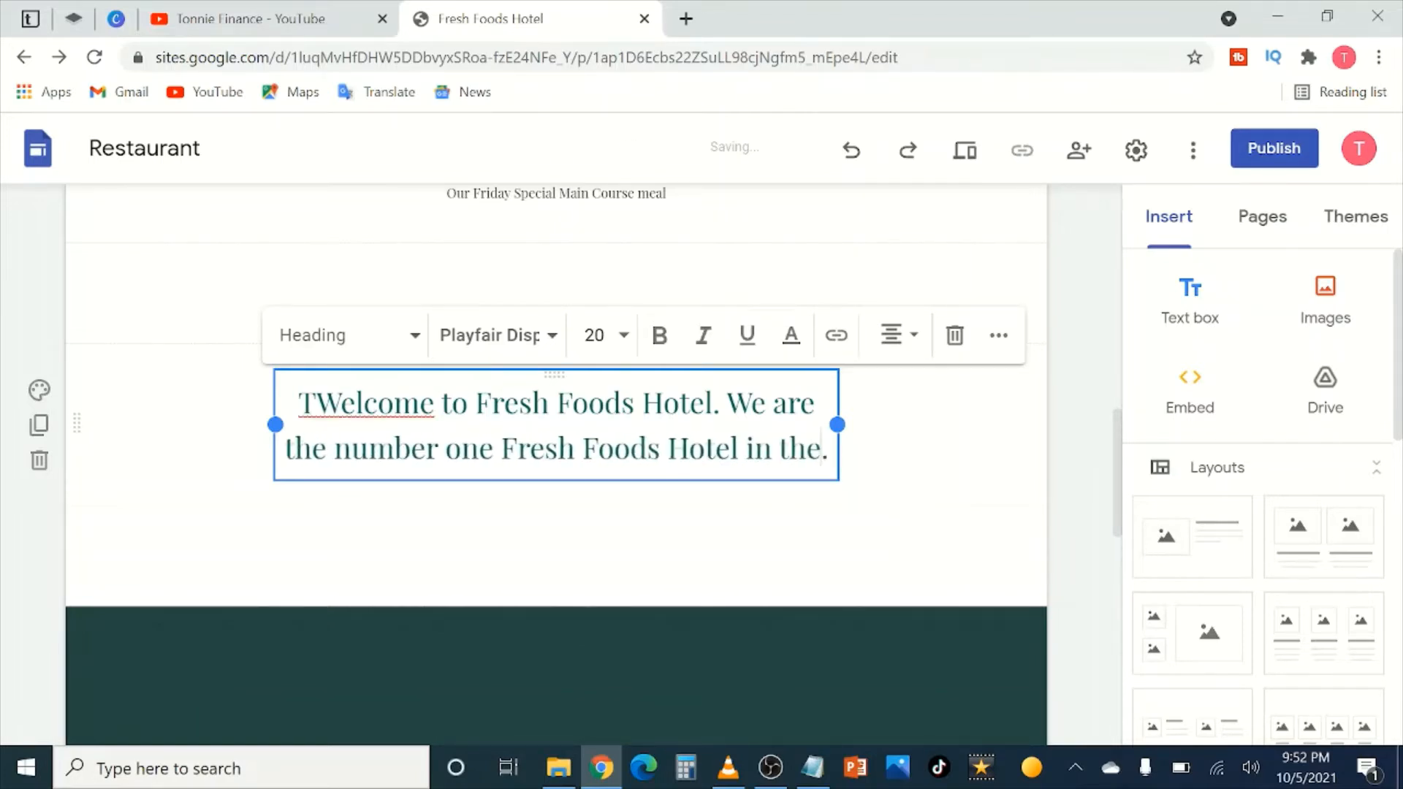
text(try)
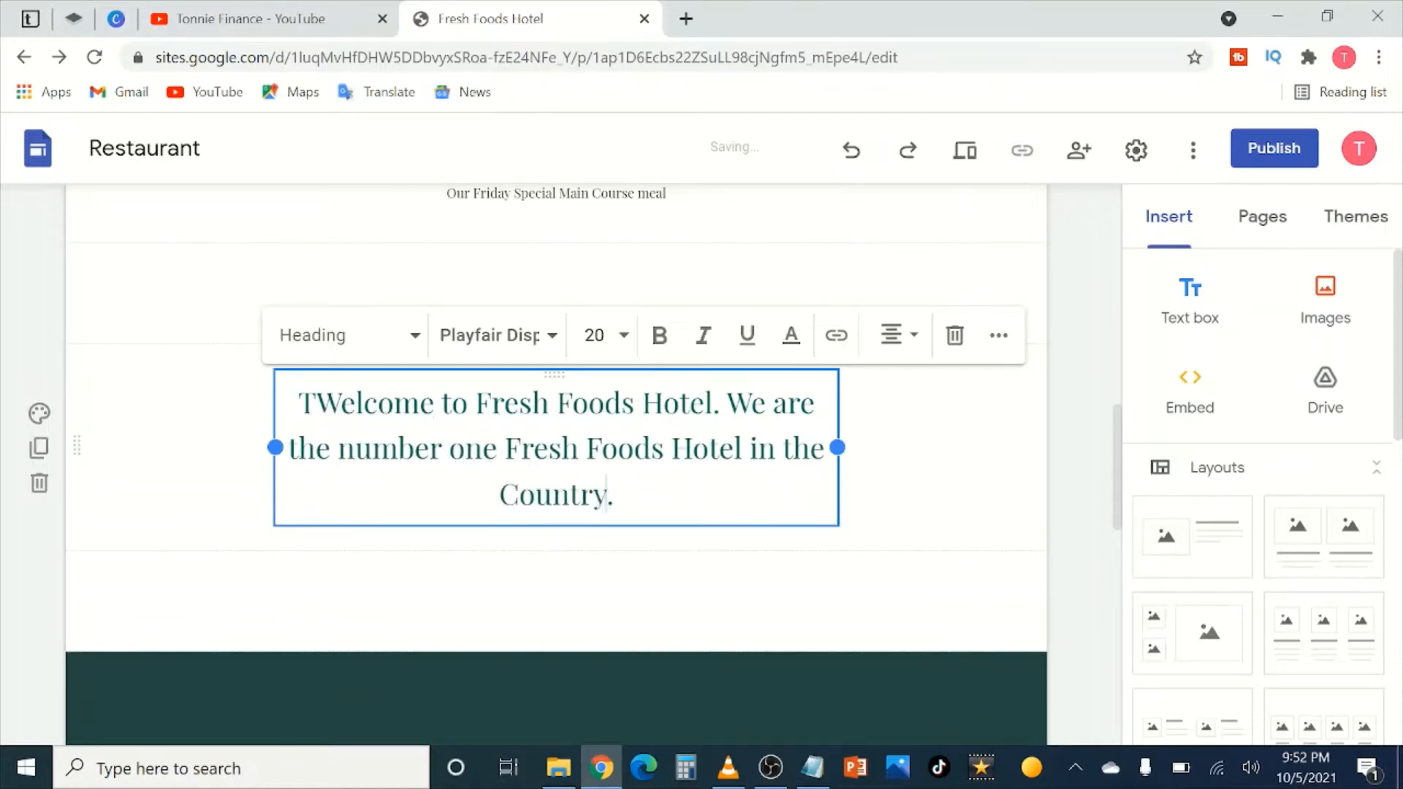
text(. We )
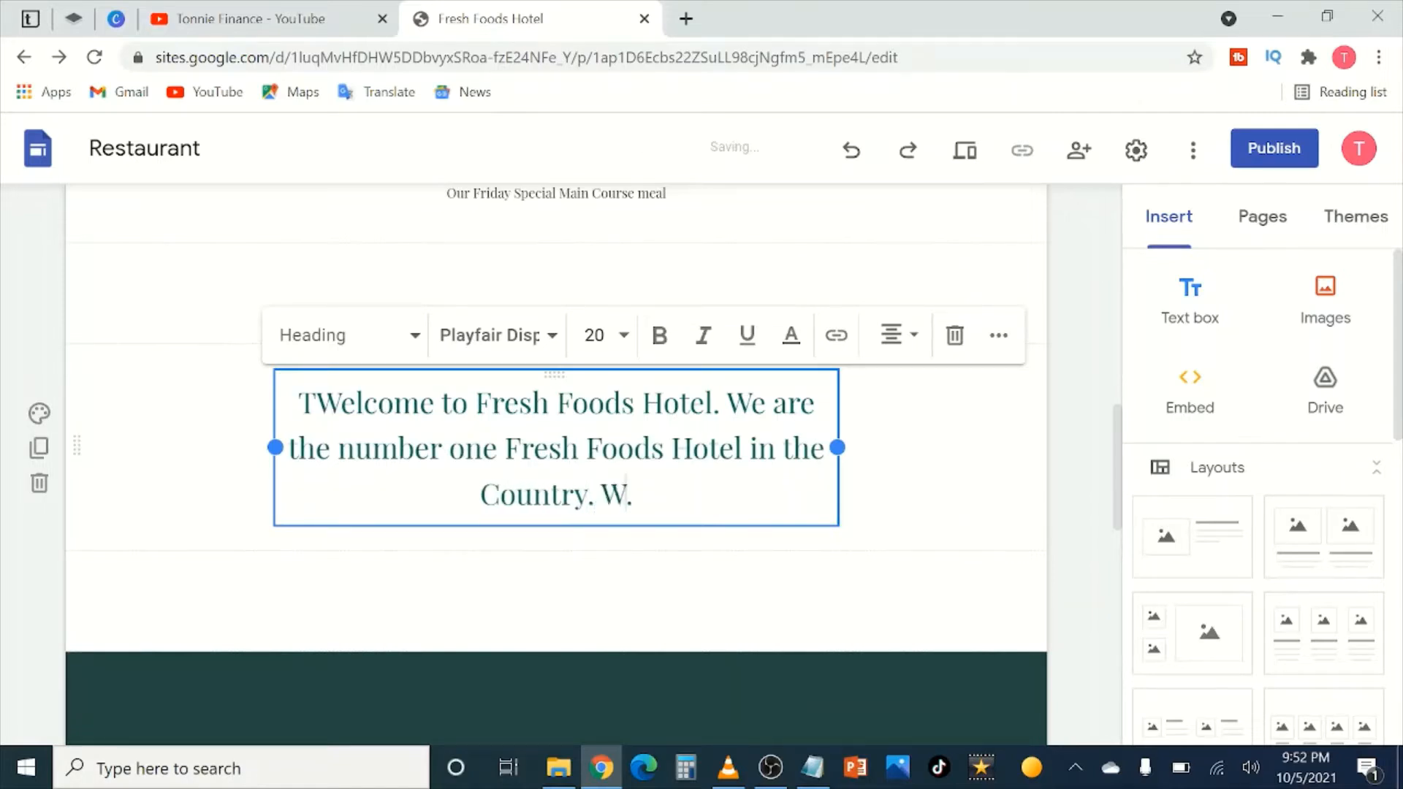
text(hab)
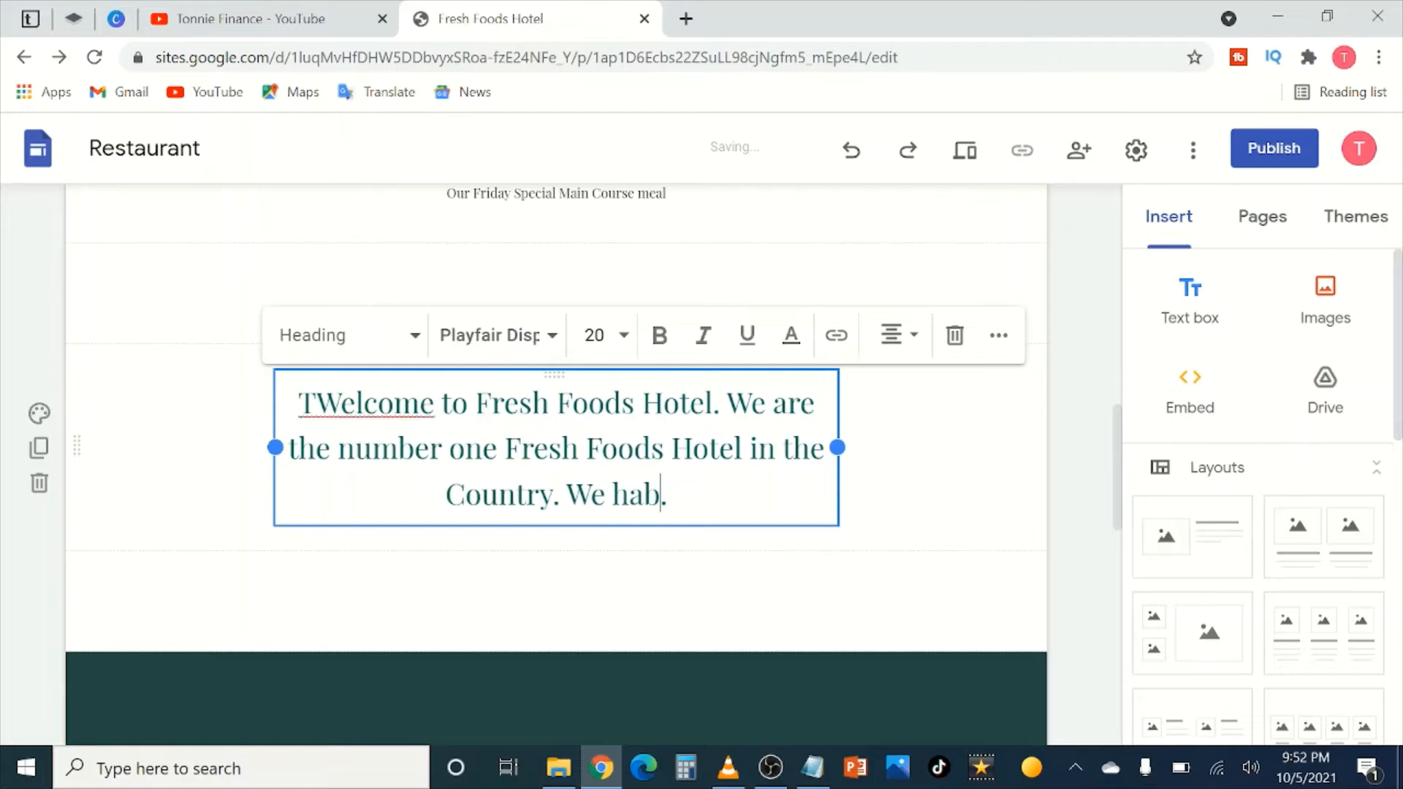
key(BackSpace)
text(ve been at)
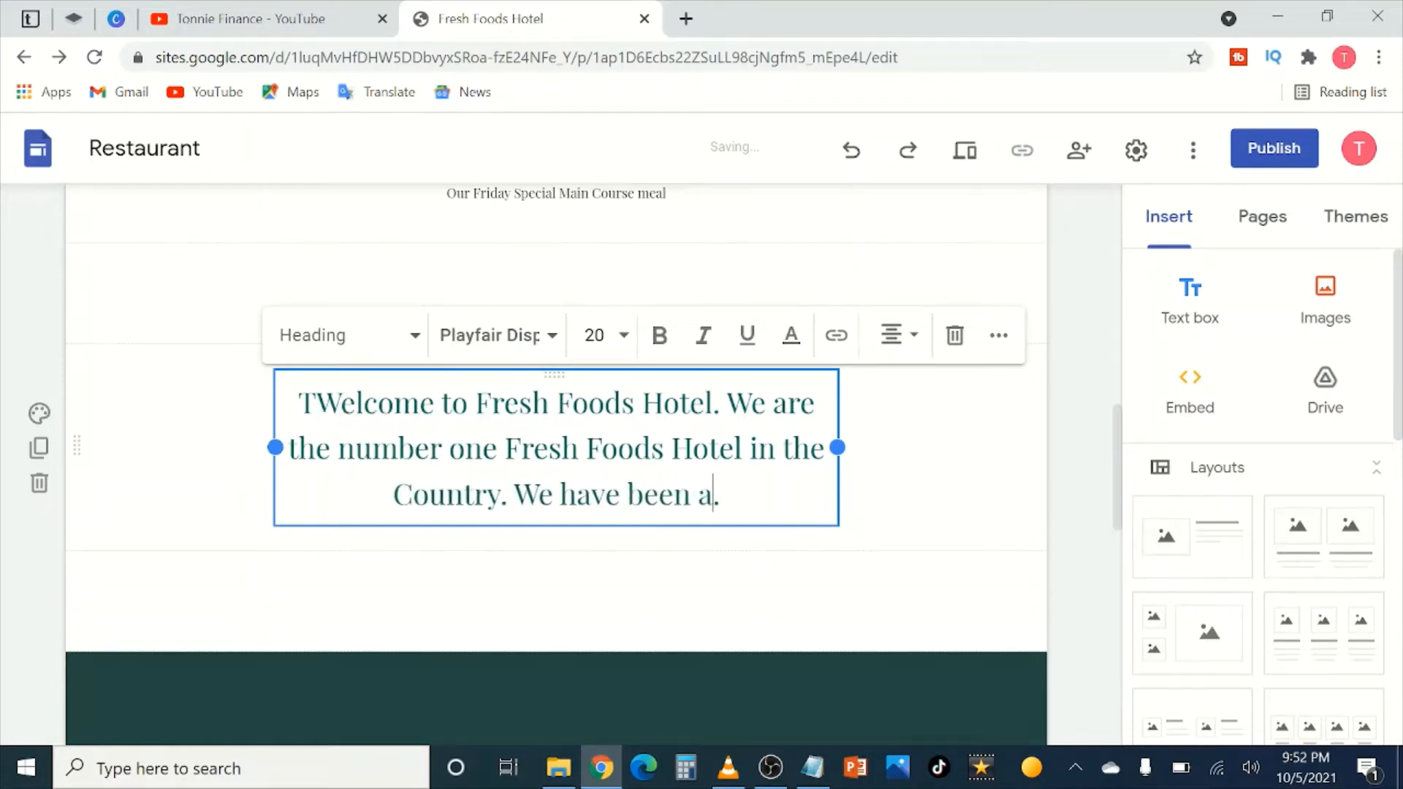
key(BackSpace)
text(round sin)
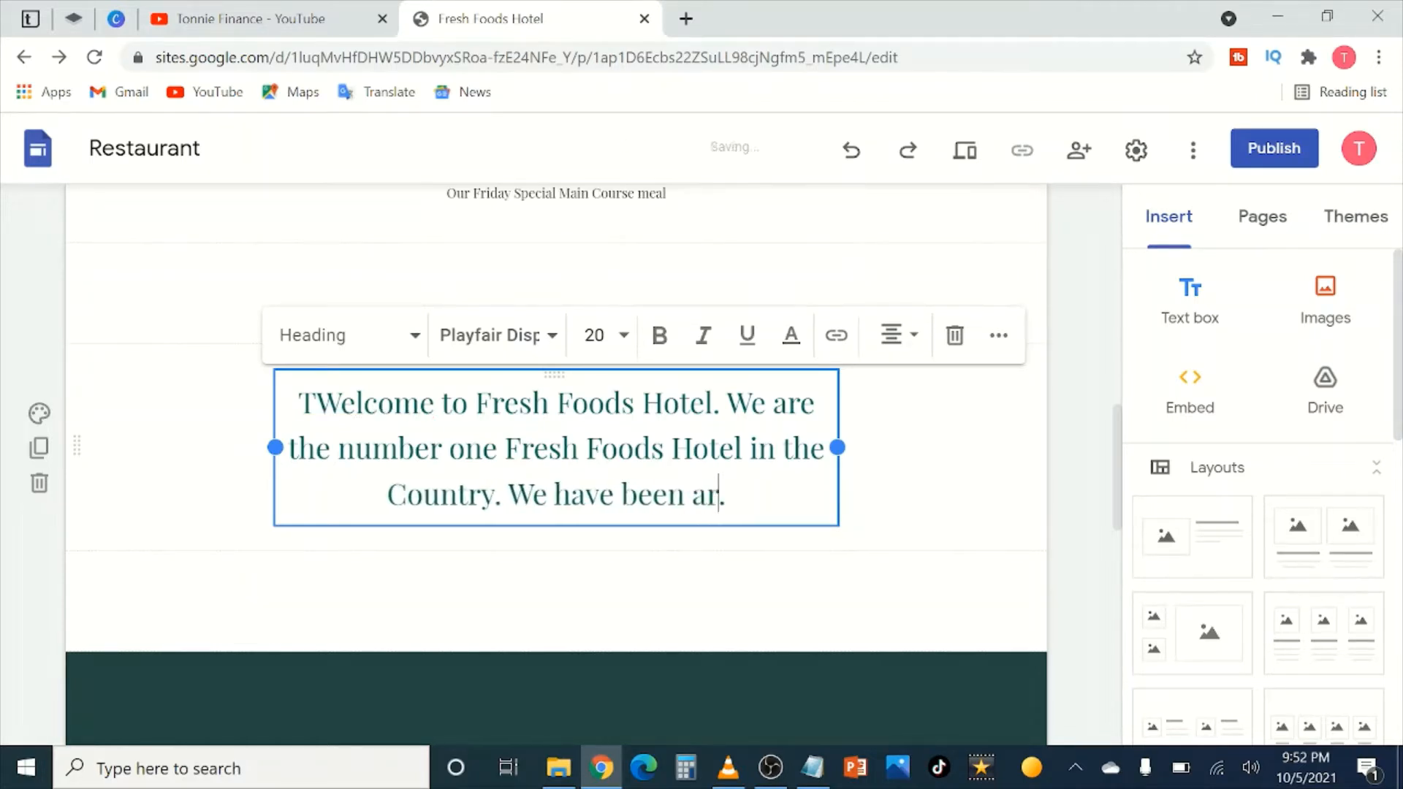
text(ce the )
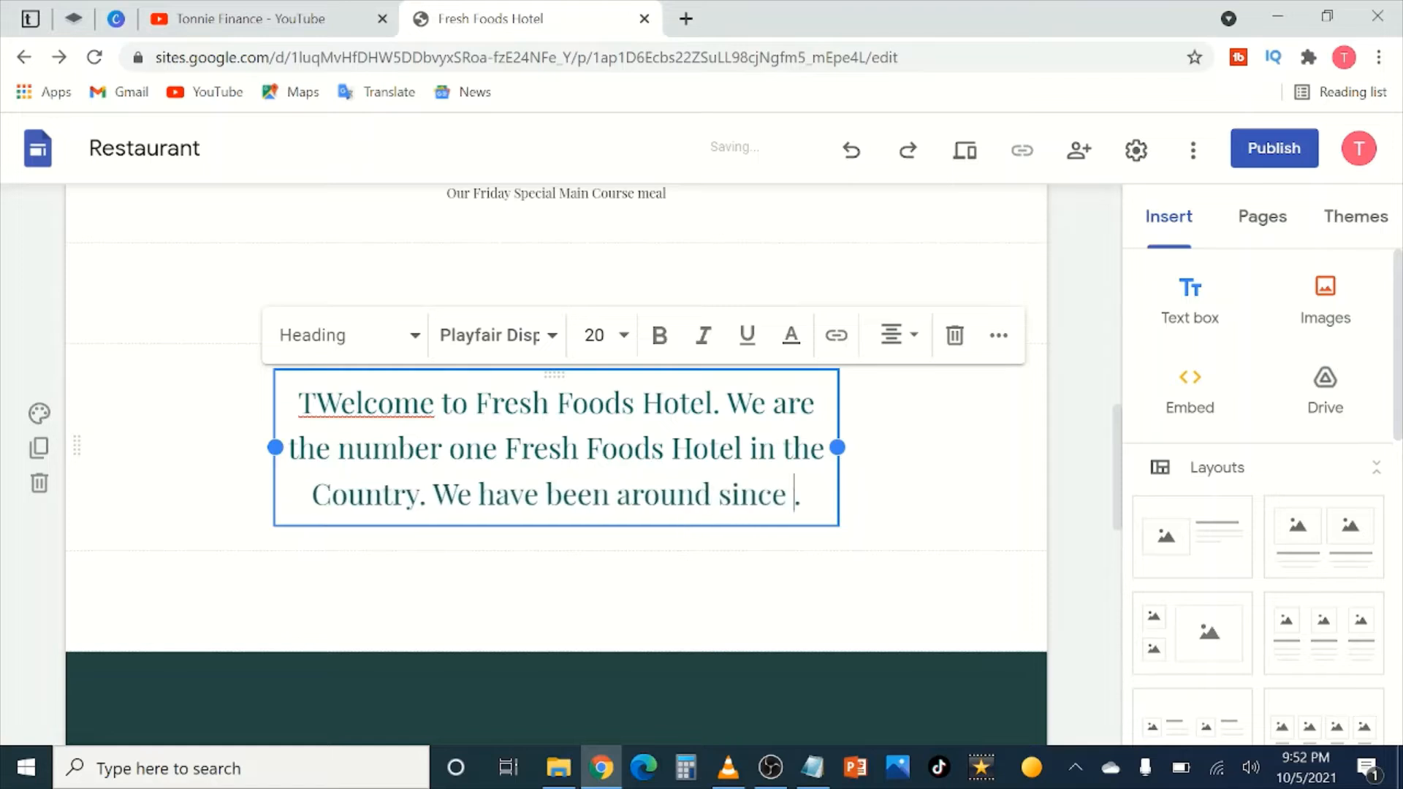
text(th)
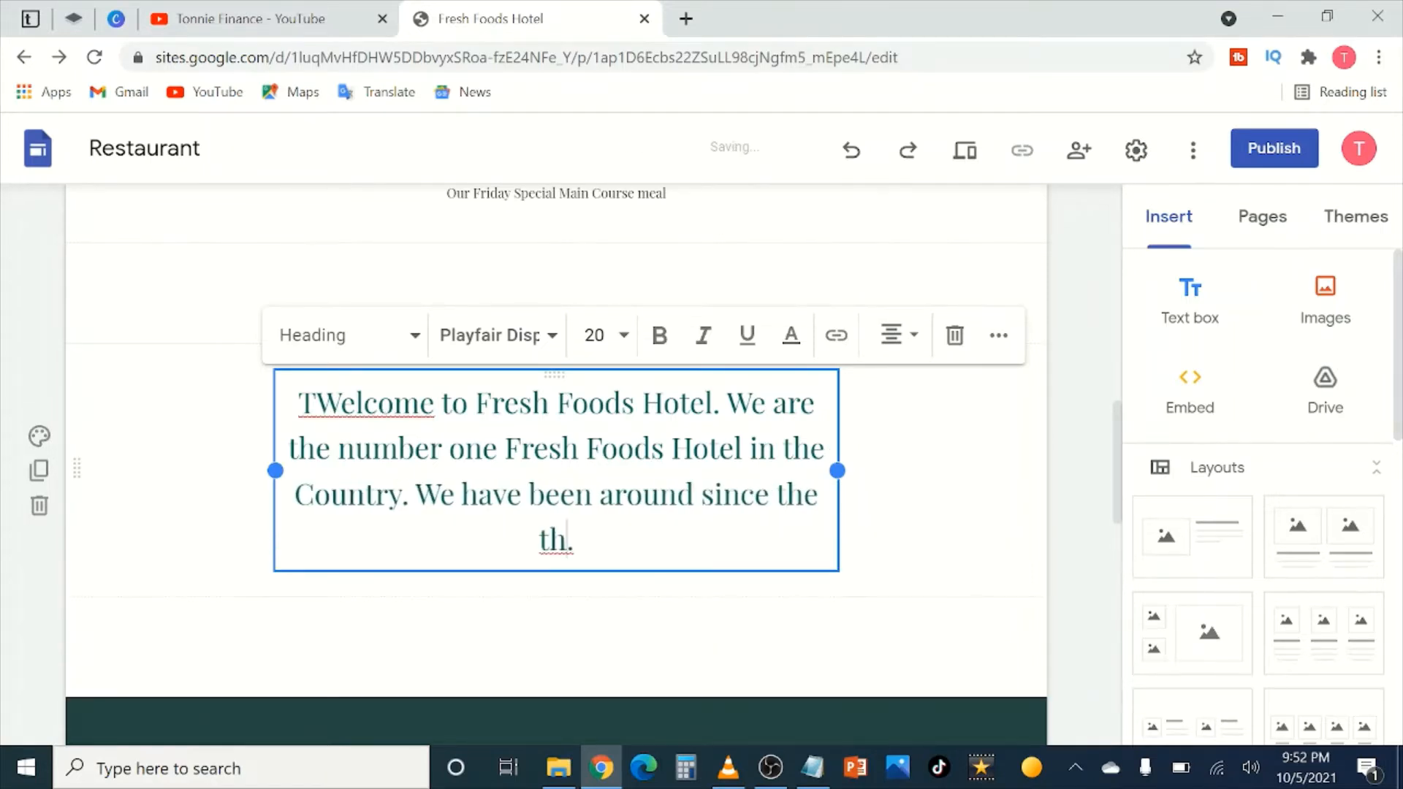
key(BackSpace)
key(BackSpace)
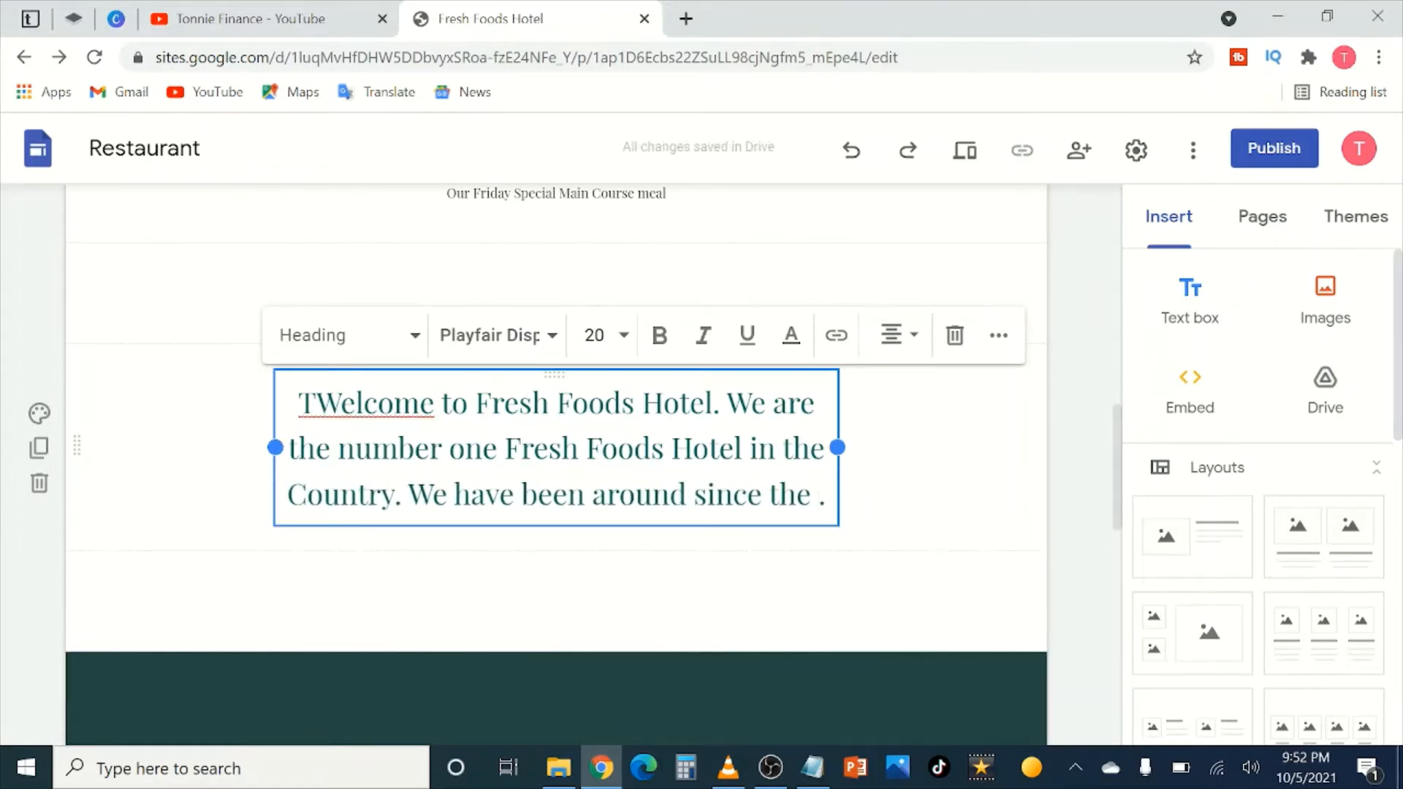
text(1994)
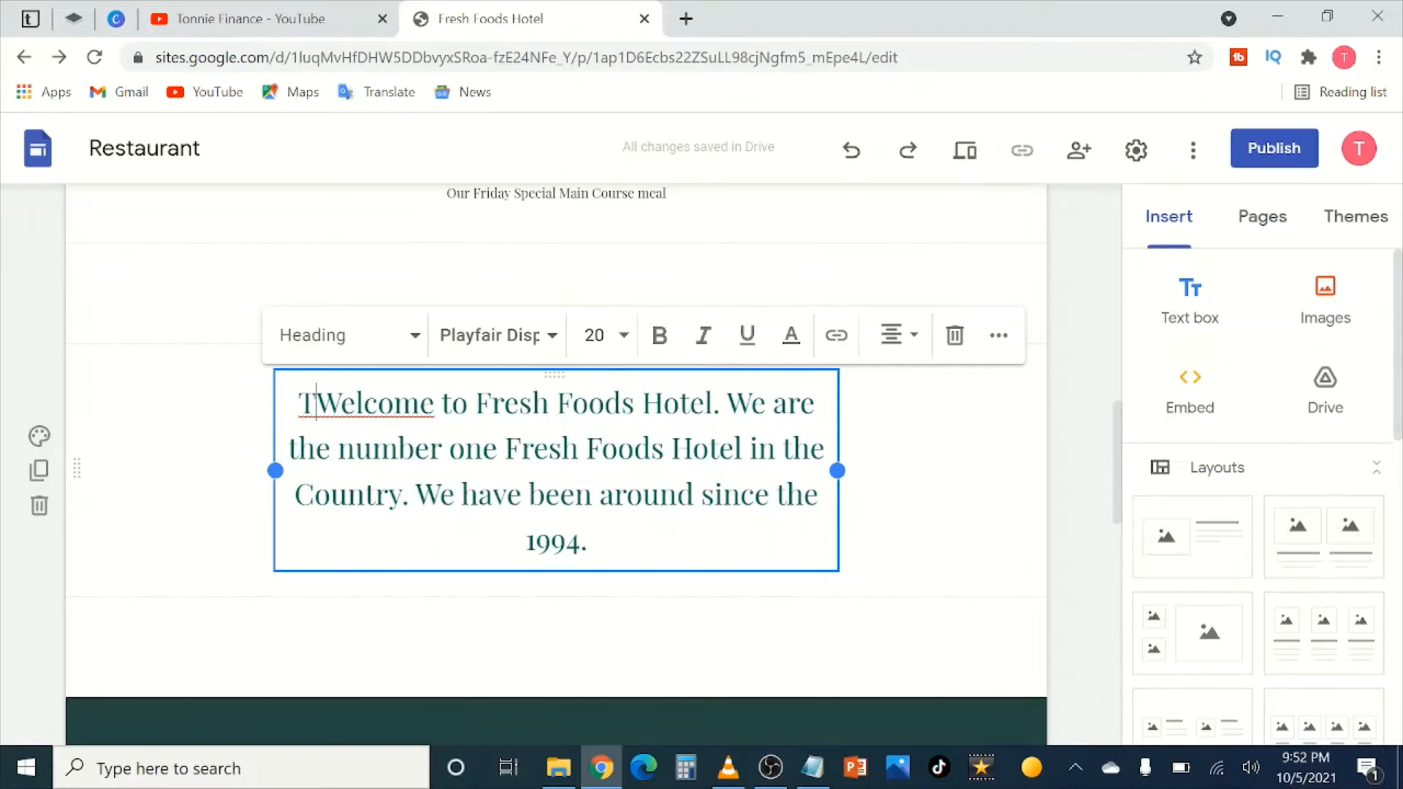
key(BackSpace)
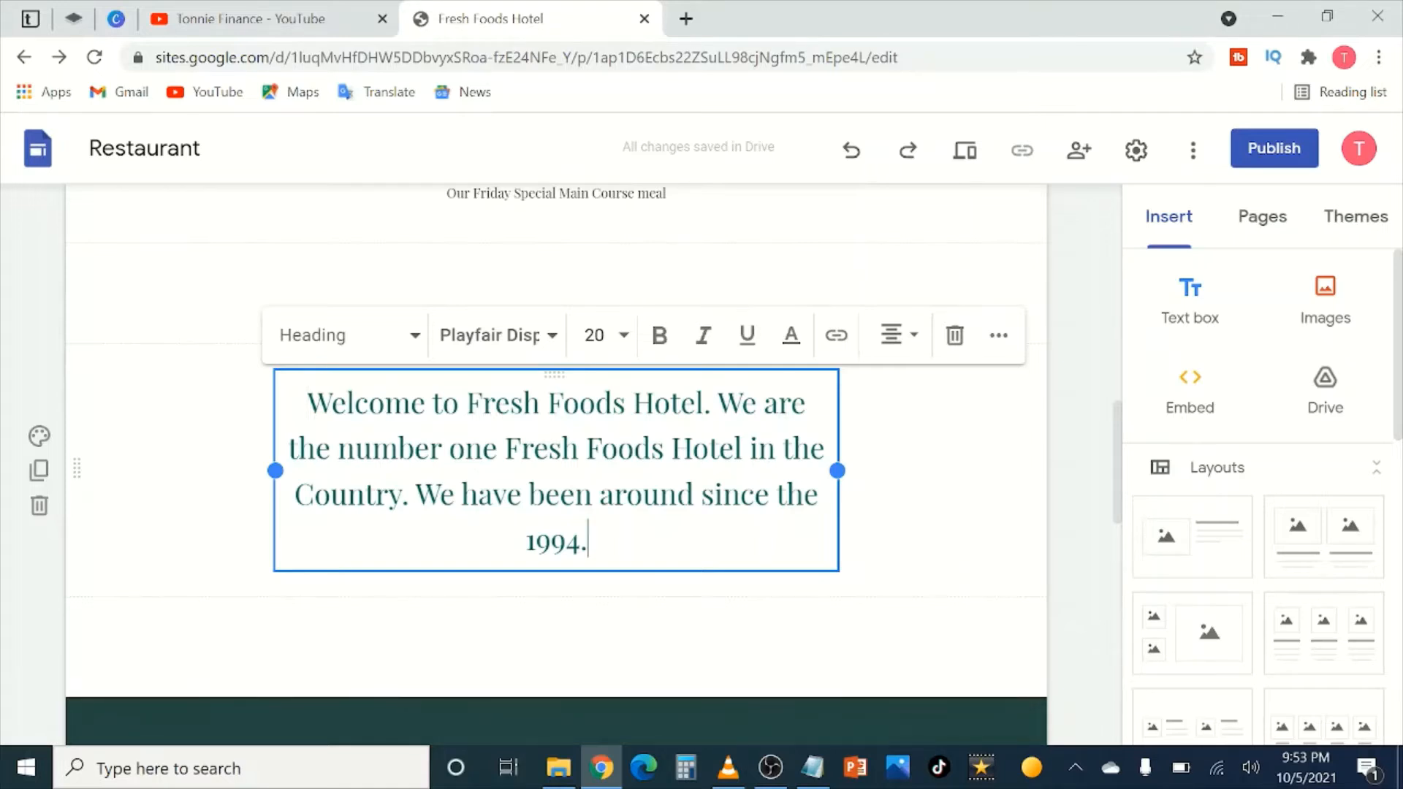
Step: Extend the sentence: 'and we've served over 10,000 meals in the years we have been in operation.'
key(BackSpace)
text(and we)
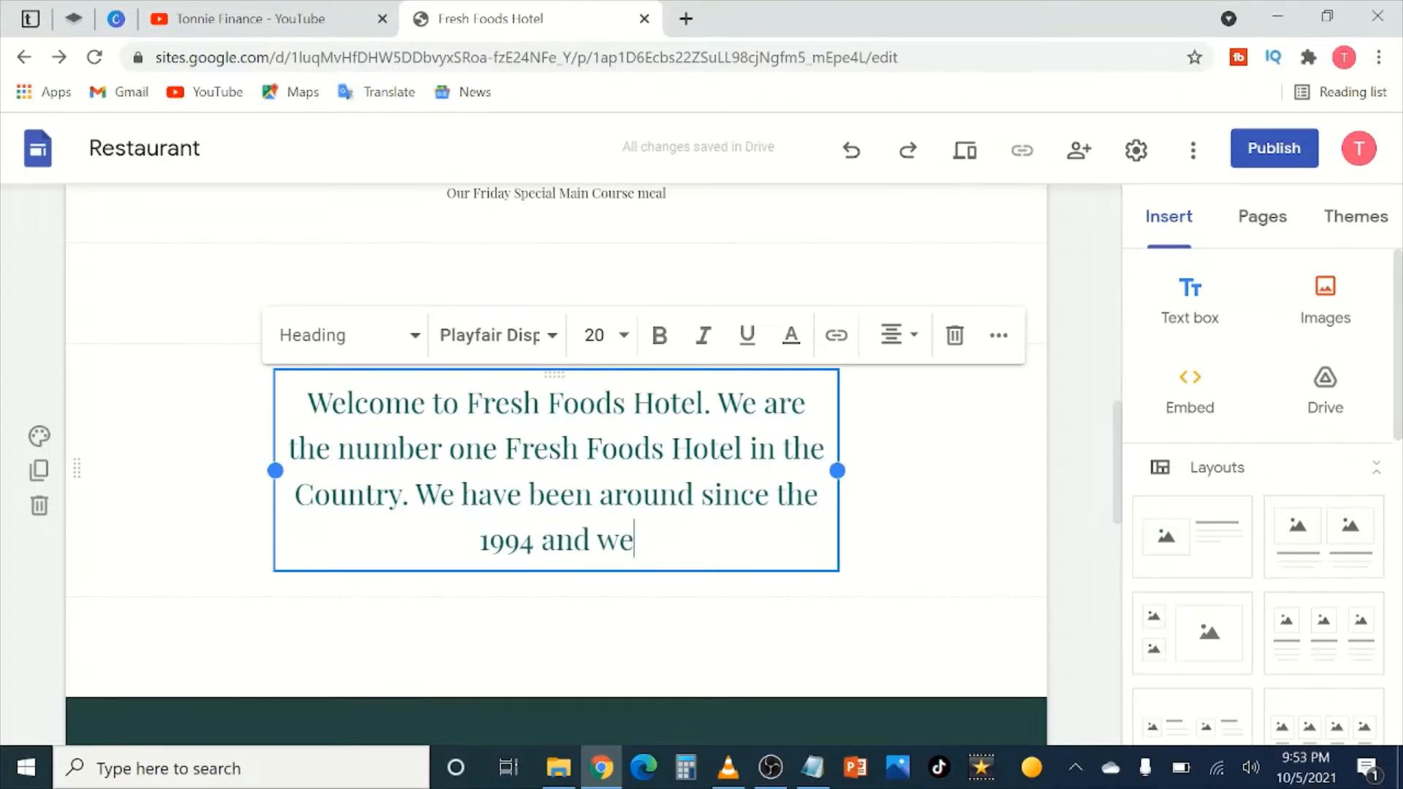
text('ve serve)
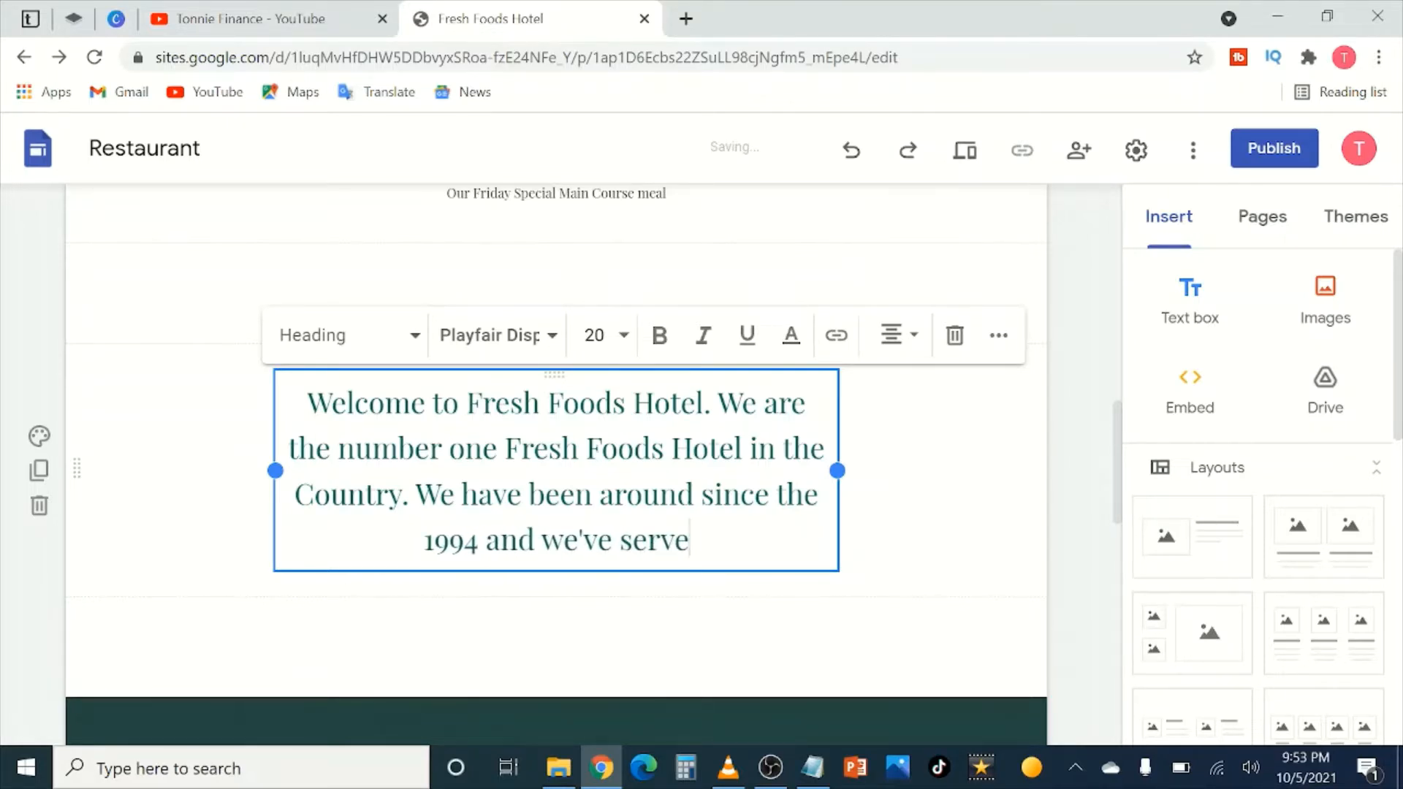
text(d over 10)
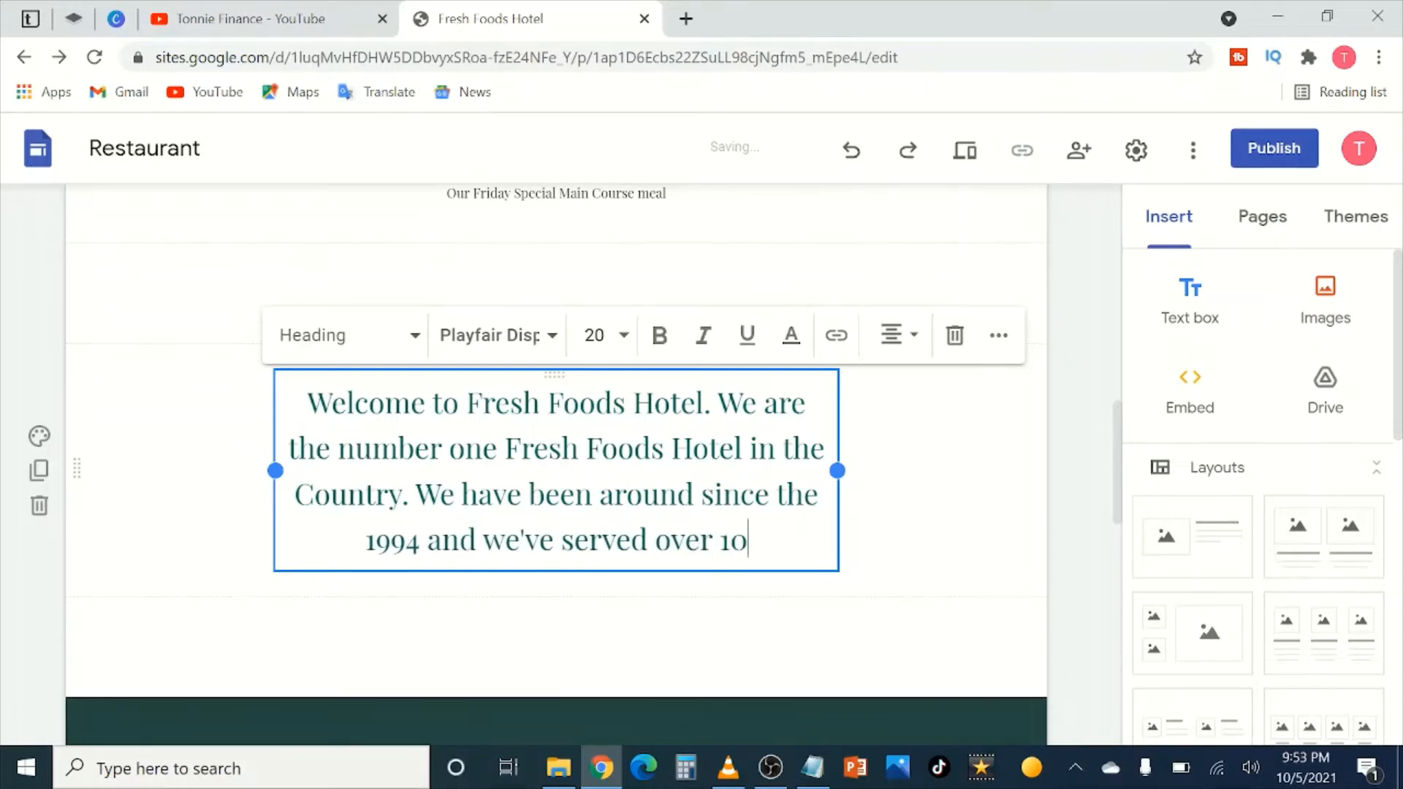
text(,00 meals)
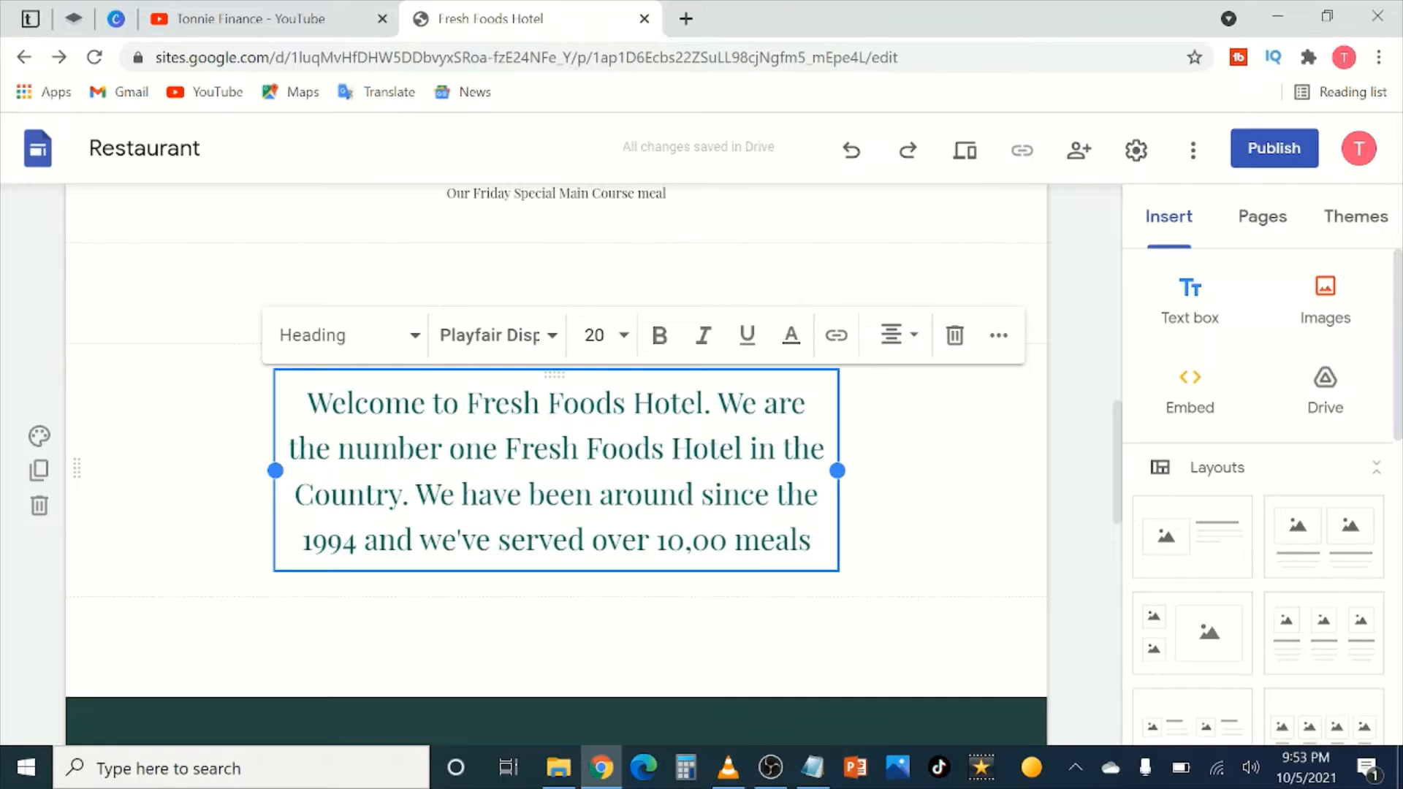
key(BackSpace)
key(BackSpace)
key(BackSpace)
key(BackSpace)
key(BackSpace)
key(BackSpace)
text(0)
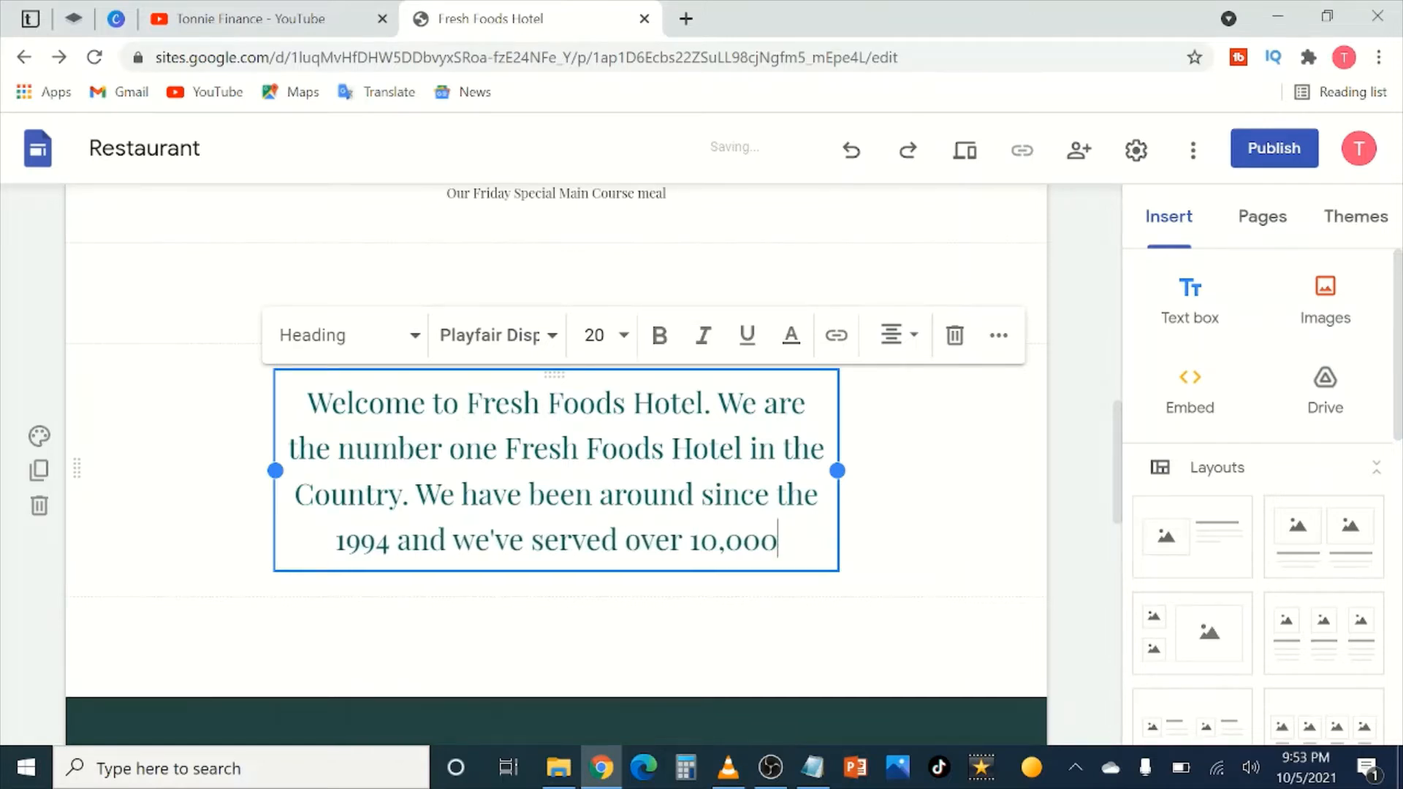
text( meals in t)
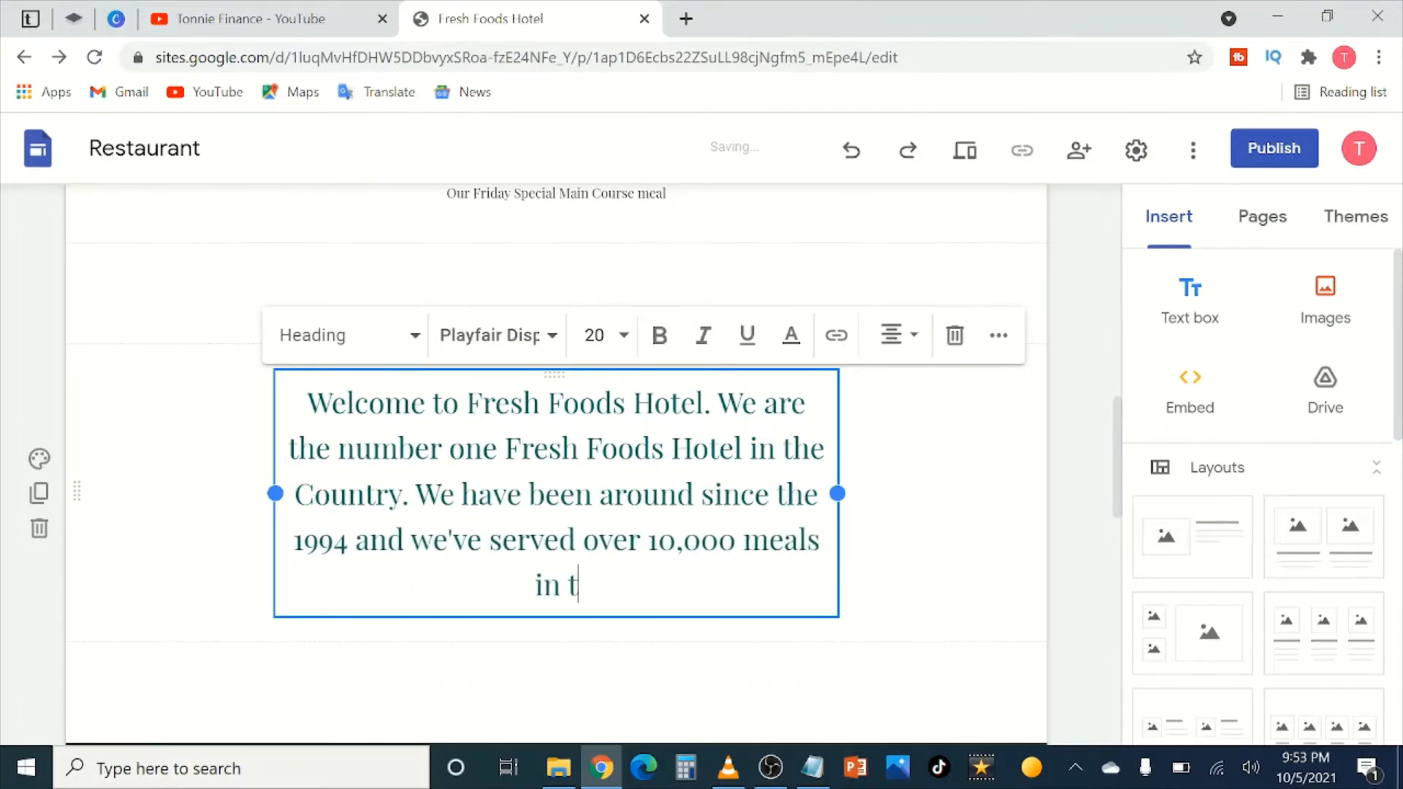
text(he years)
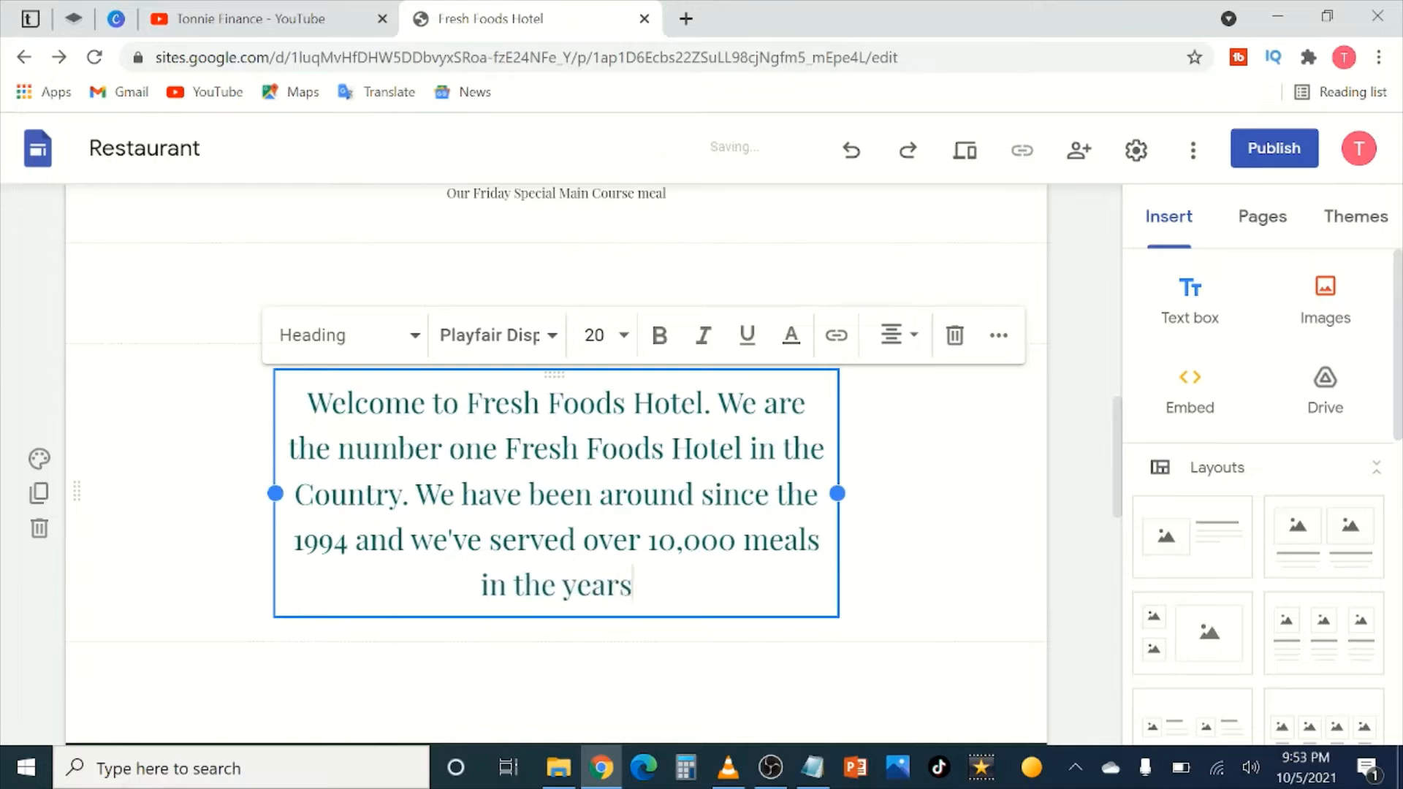
text( we have been)
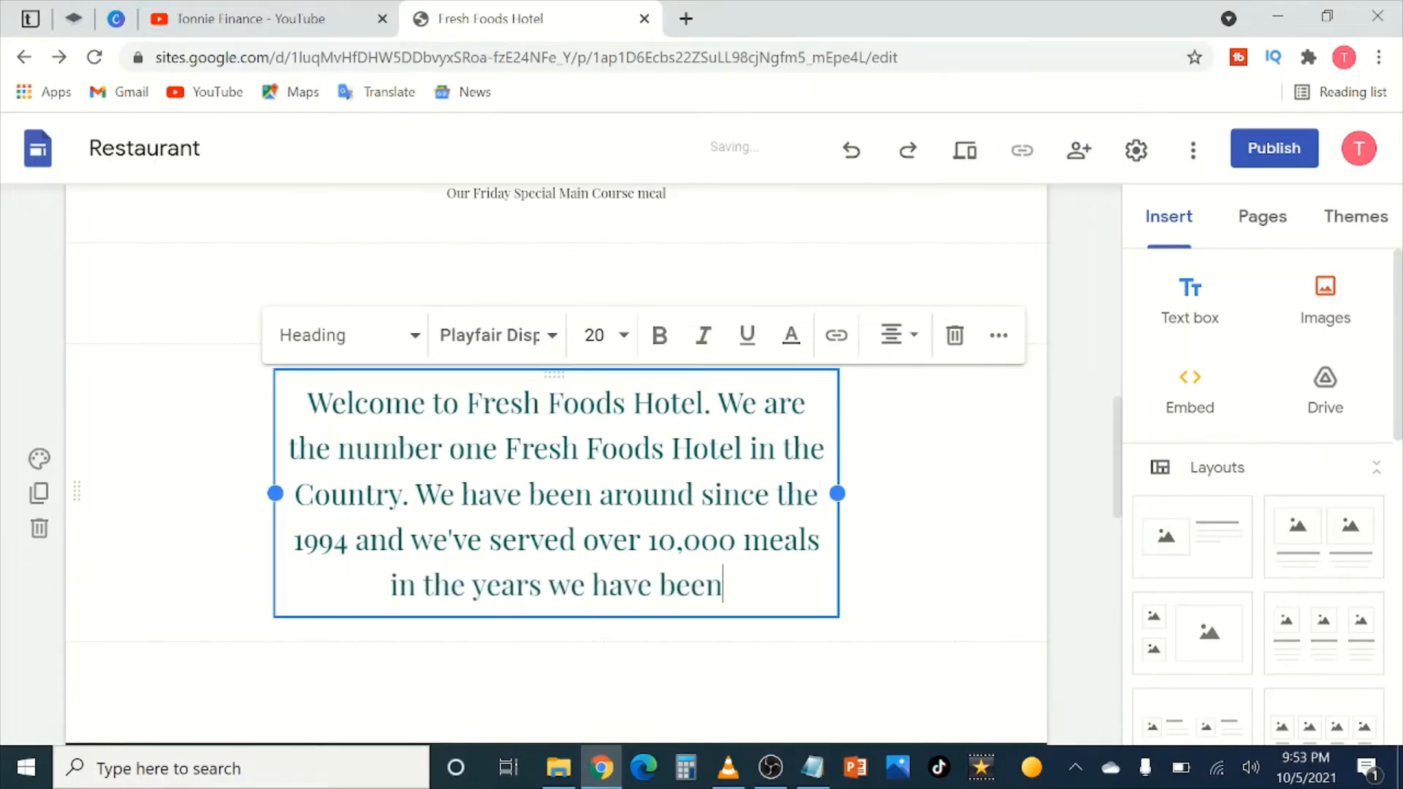
text( in opera)
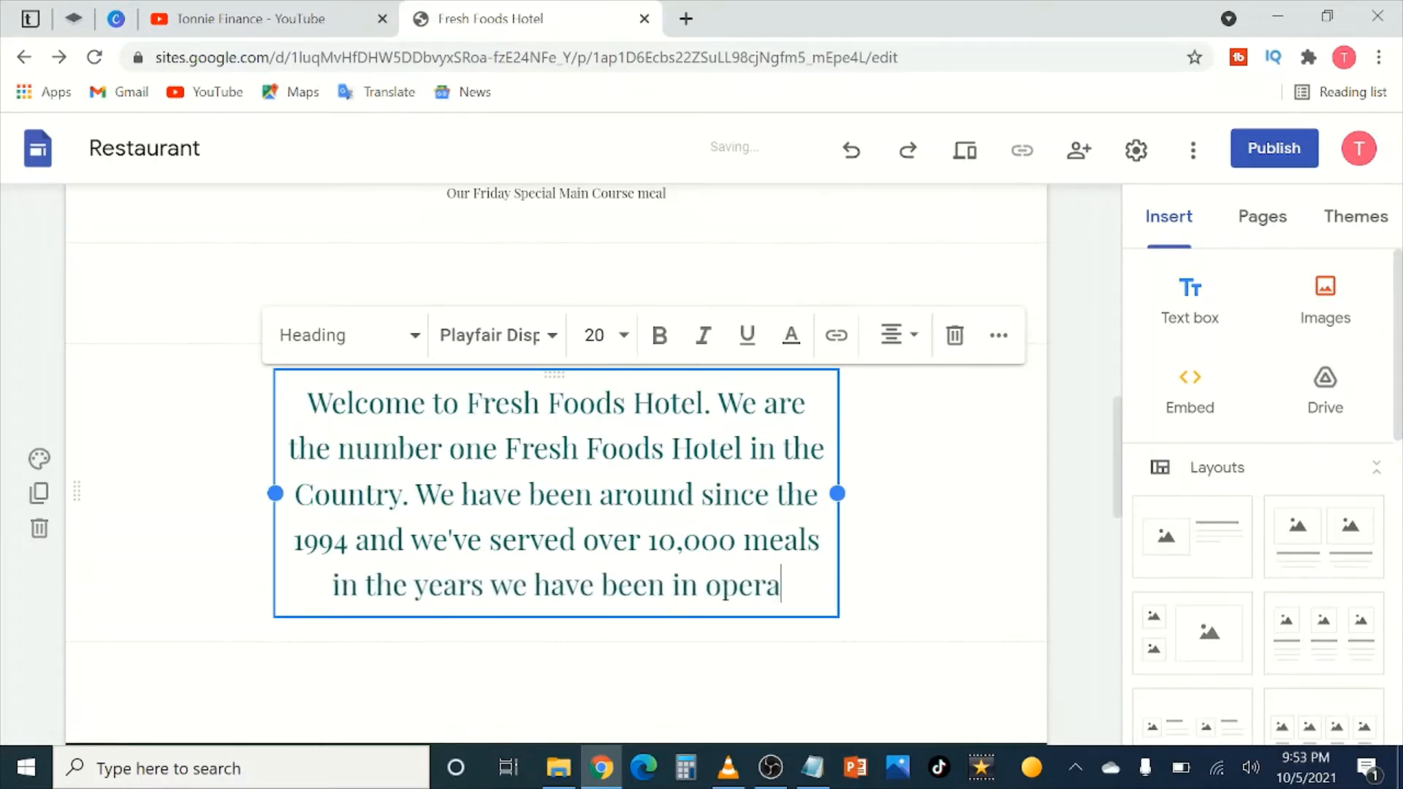
text(tion.)
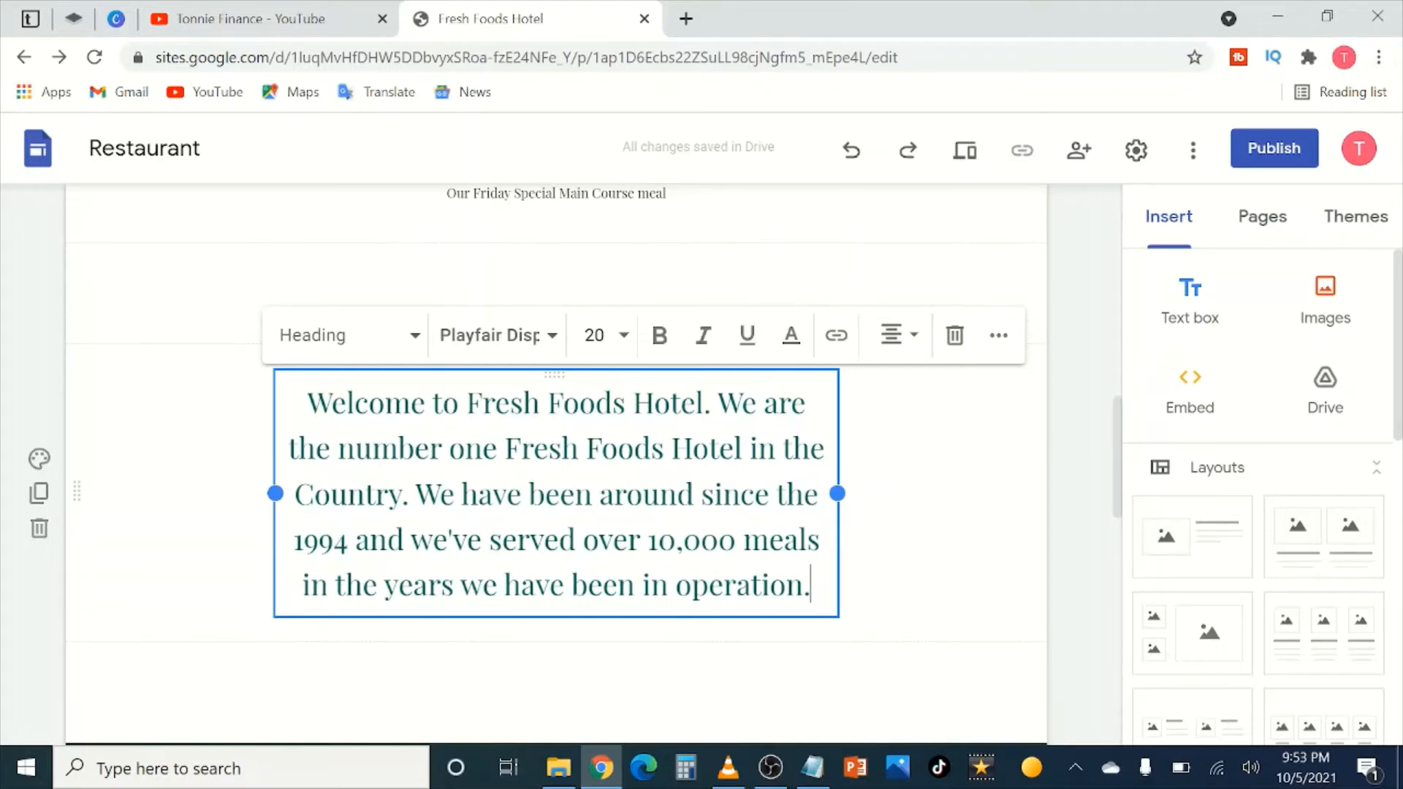
scroll(463, 512, up, 3)
scroll(600, 395, down, 3)
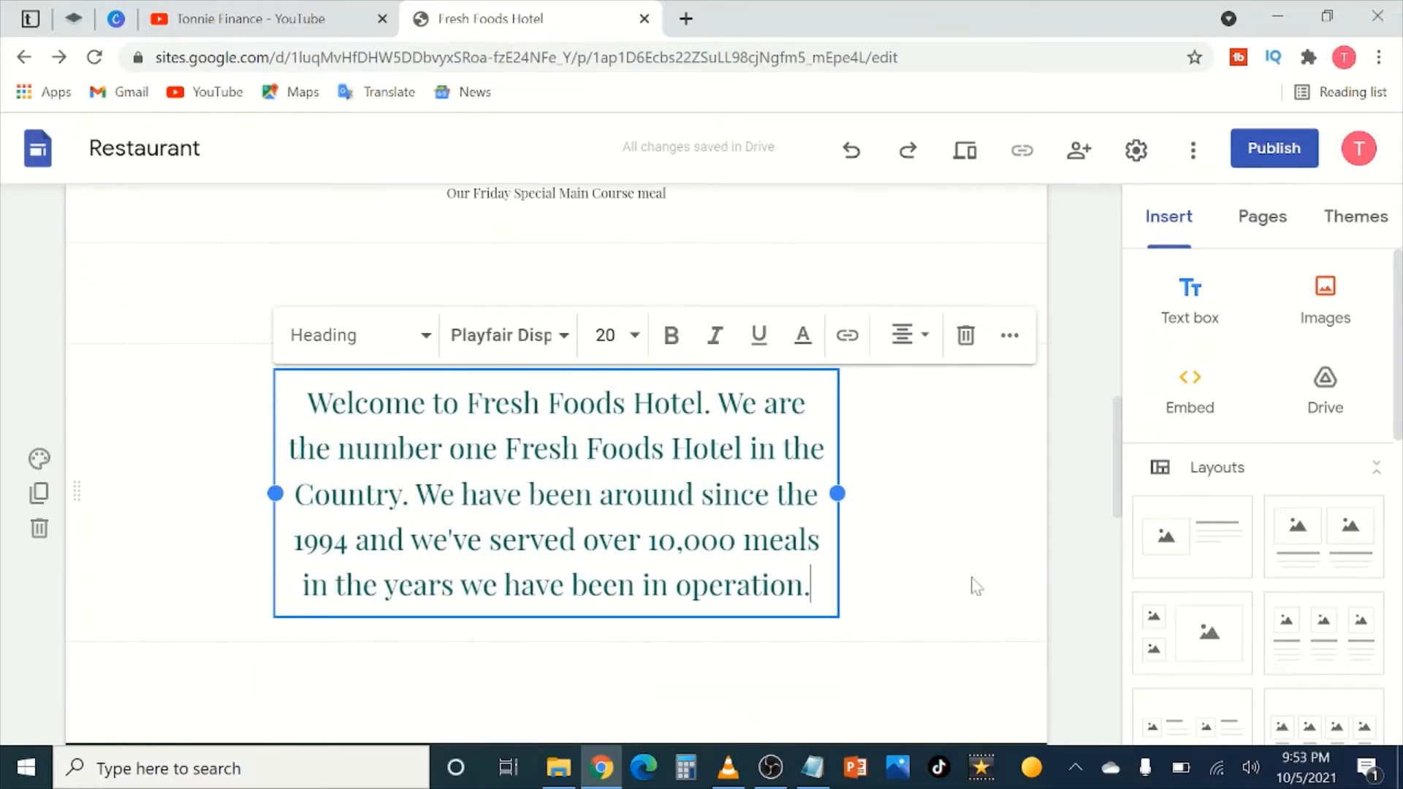
Step: Deselect the welcome heading and scroll down to the four Press coverage quote placeholders
click(1067, 546)
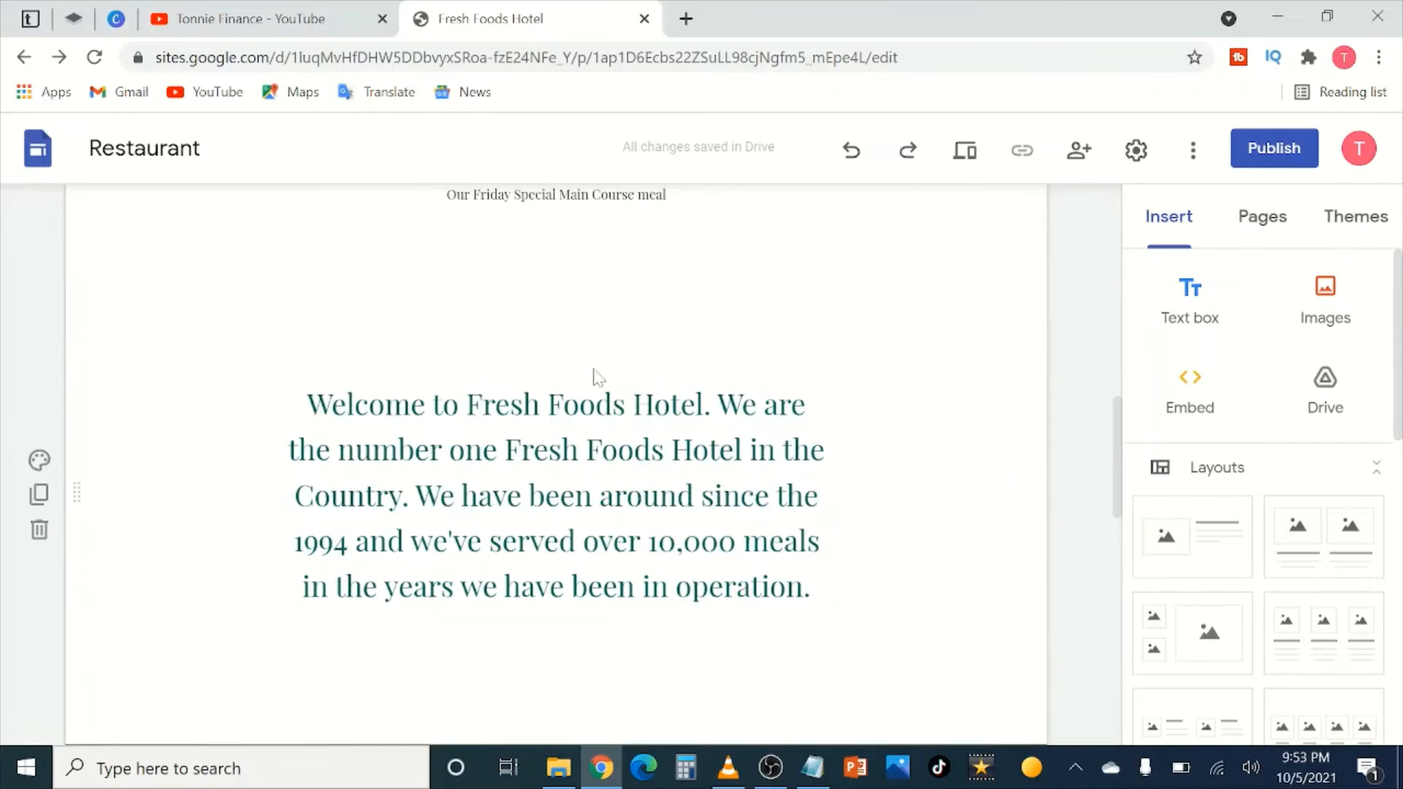
scroll(595, 376, up, 10)
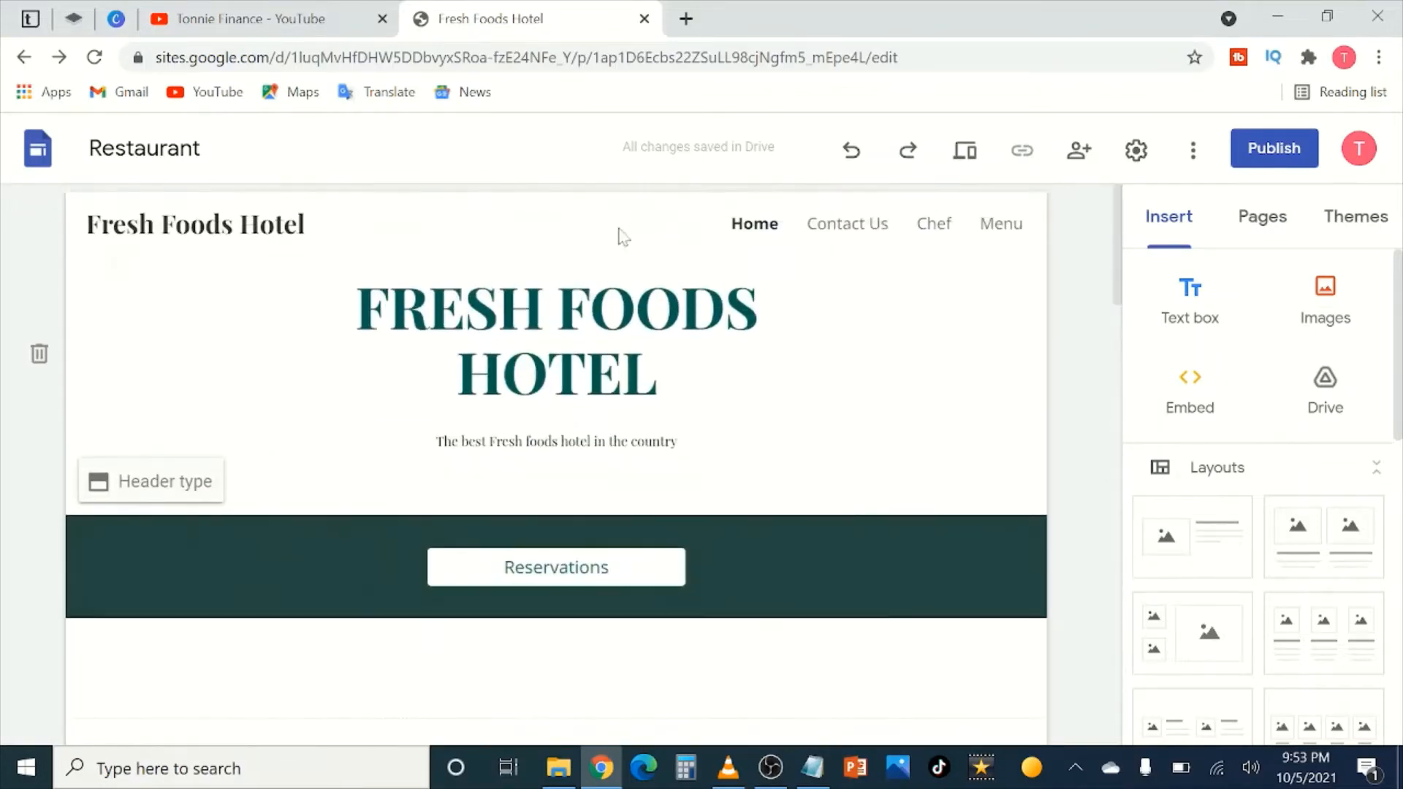
scroll(621, 235, down, 4)
scroll(520, 235, down, 5)
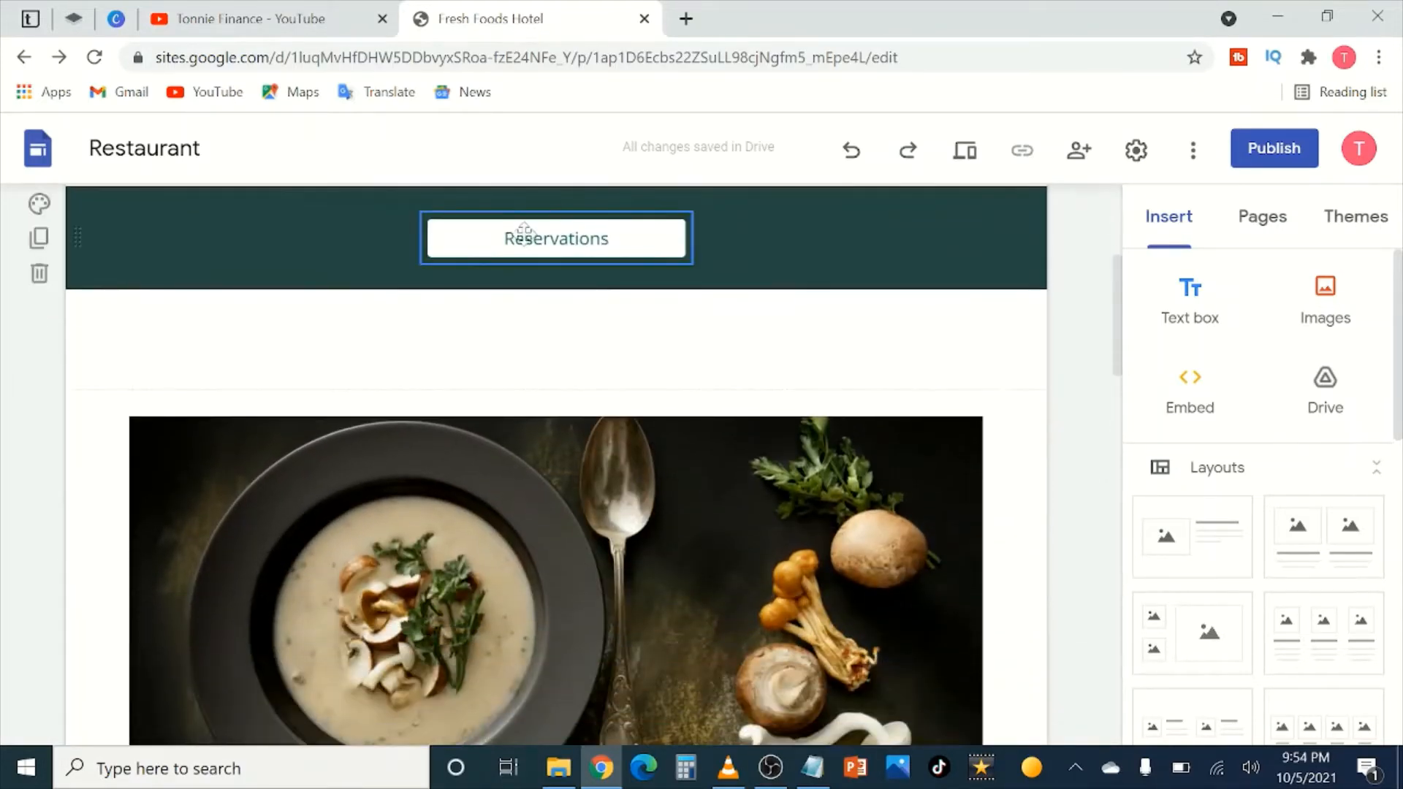
scroll(547, 397, down, 8)
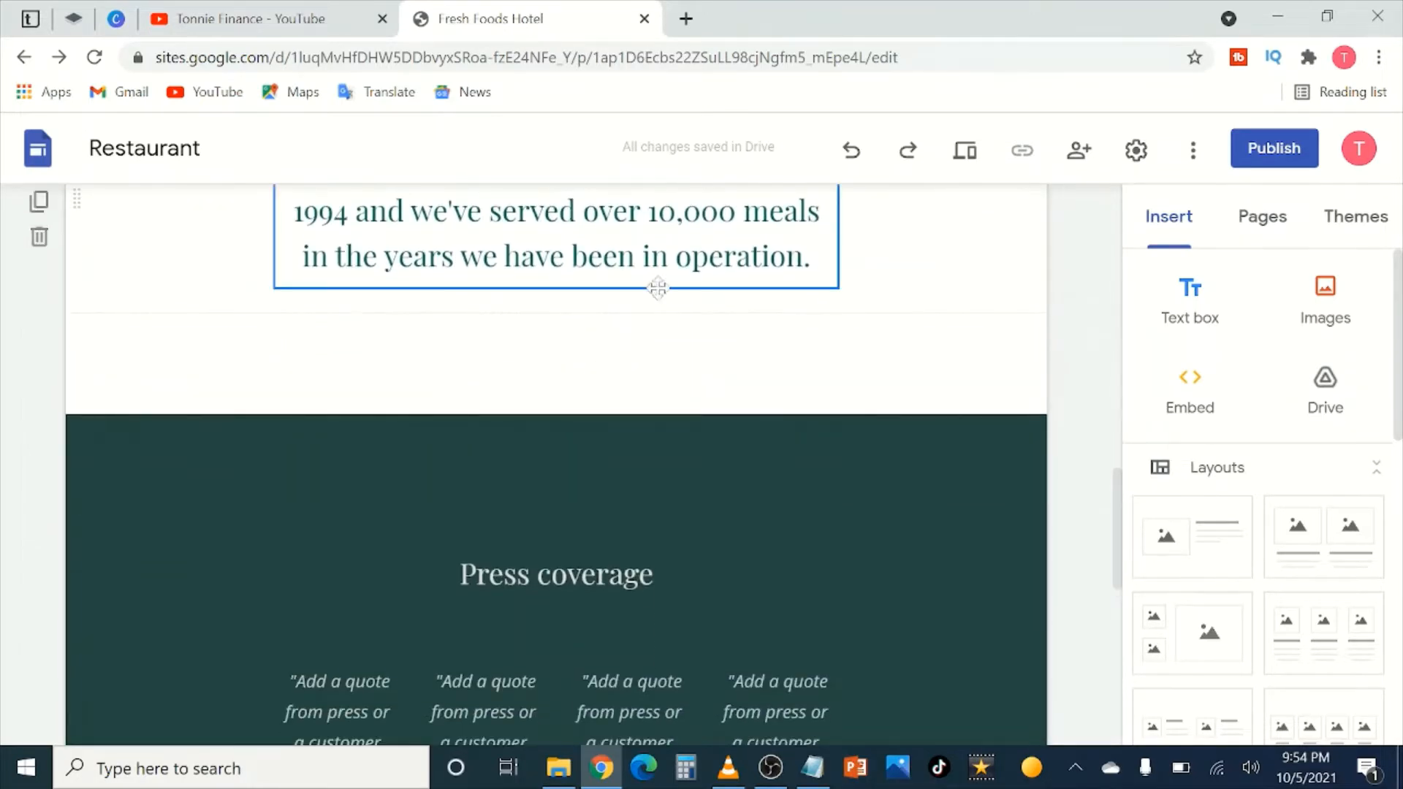
scroll(661, 365, down, 3)
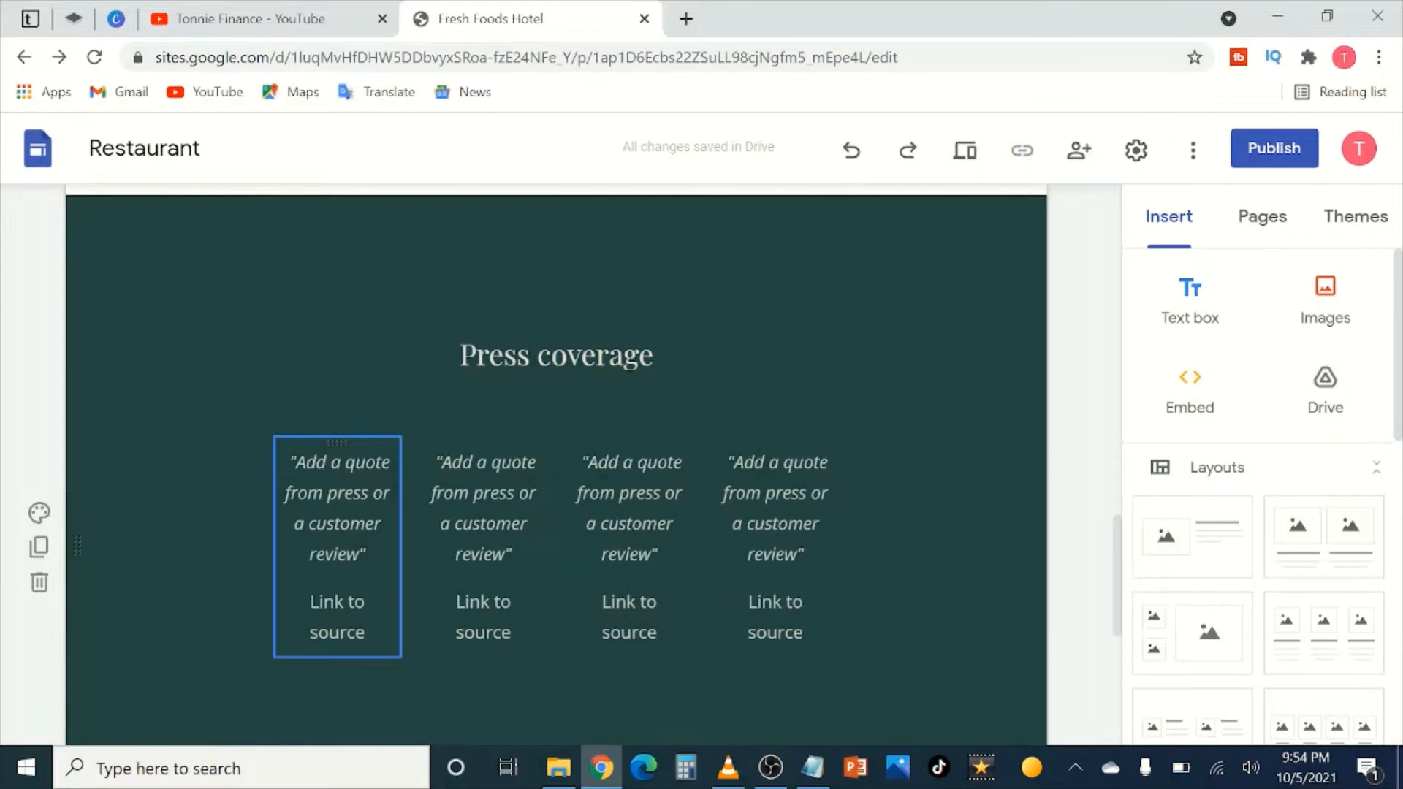
Step: Replace the first quote placeholder with 'The best hotel to have fish in the country'
click(359, 553)
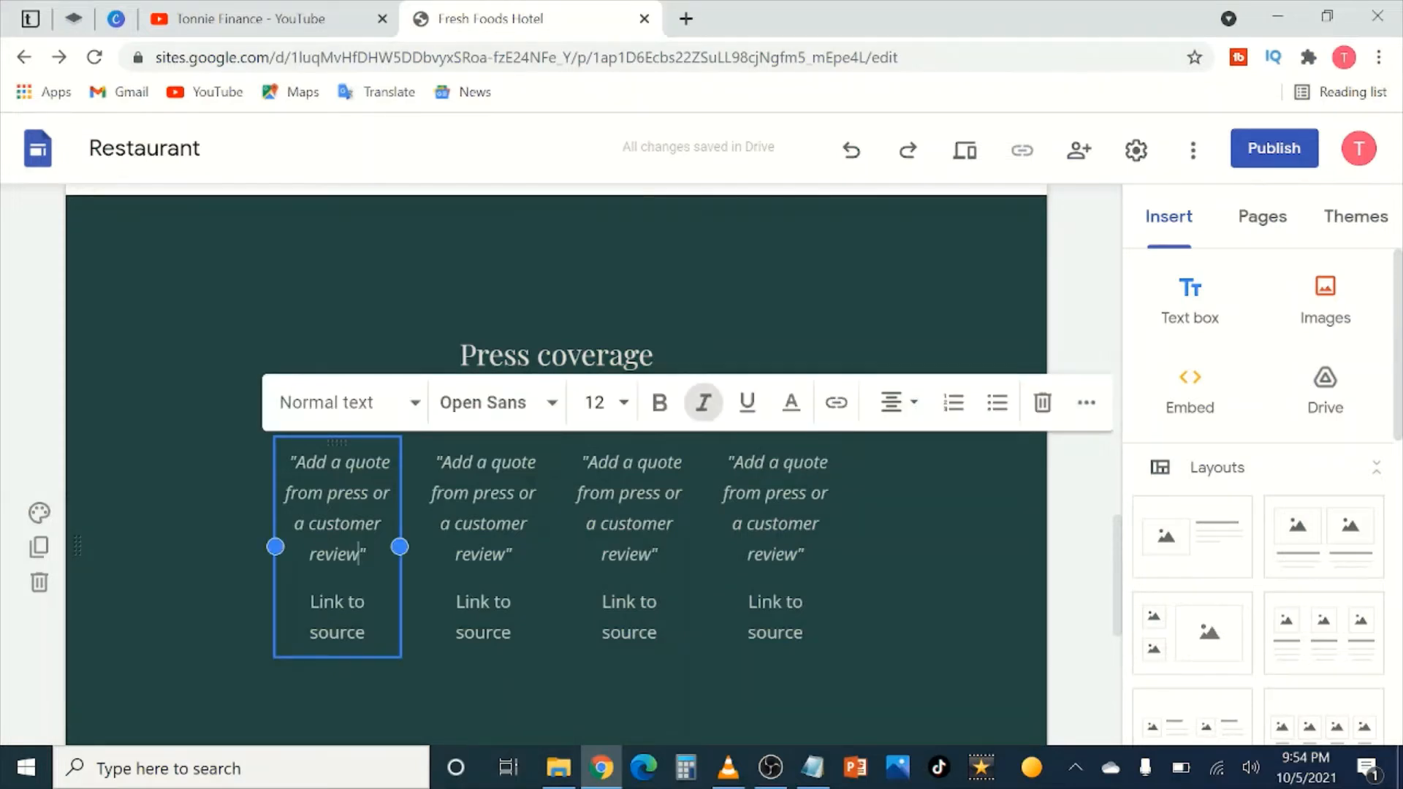
drag(359, 554, 293, 461)
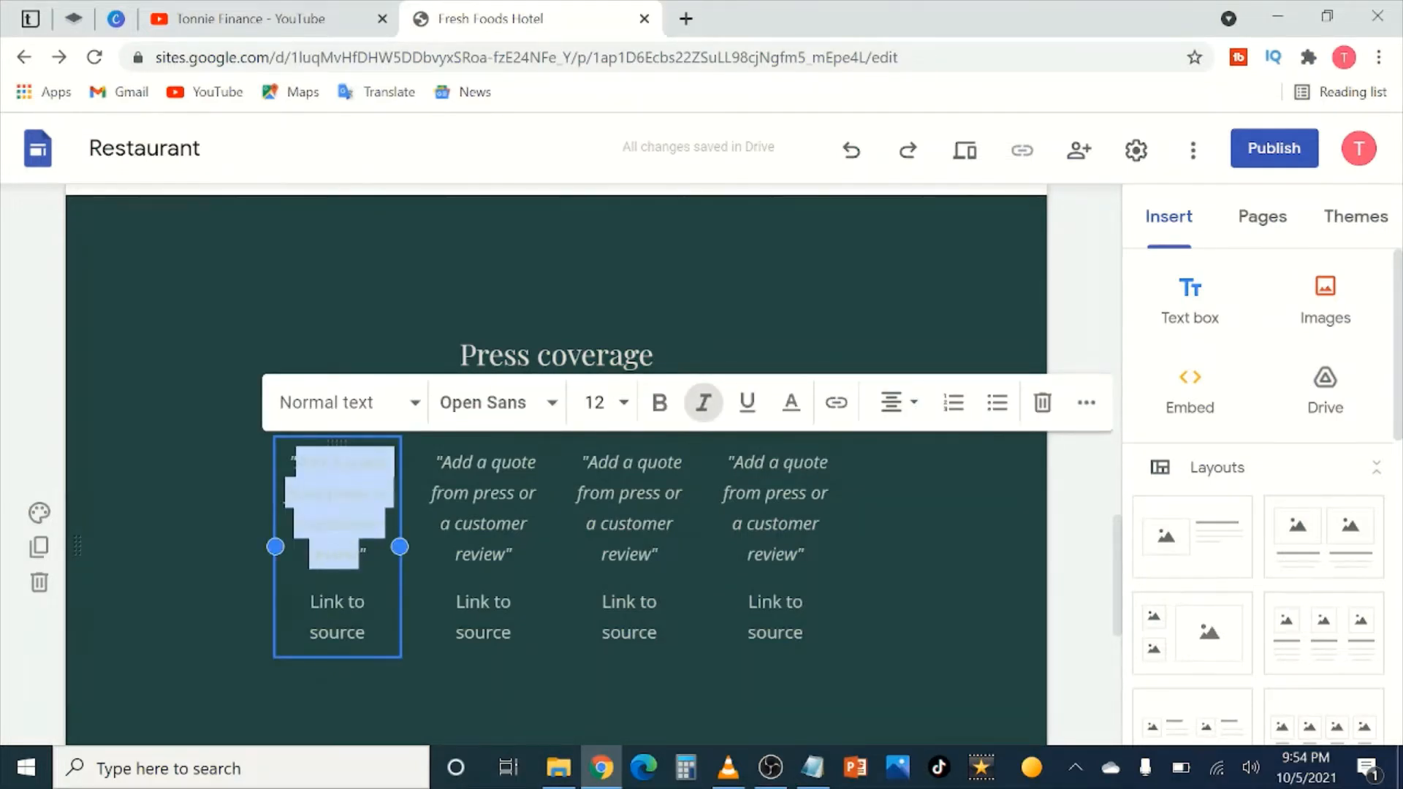
text(Th)
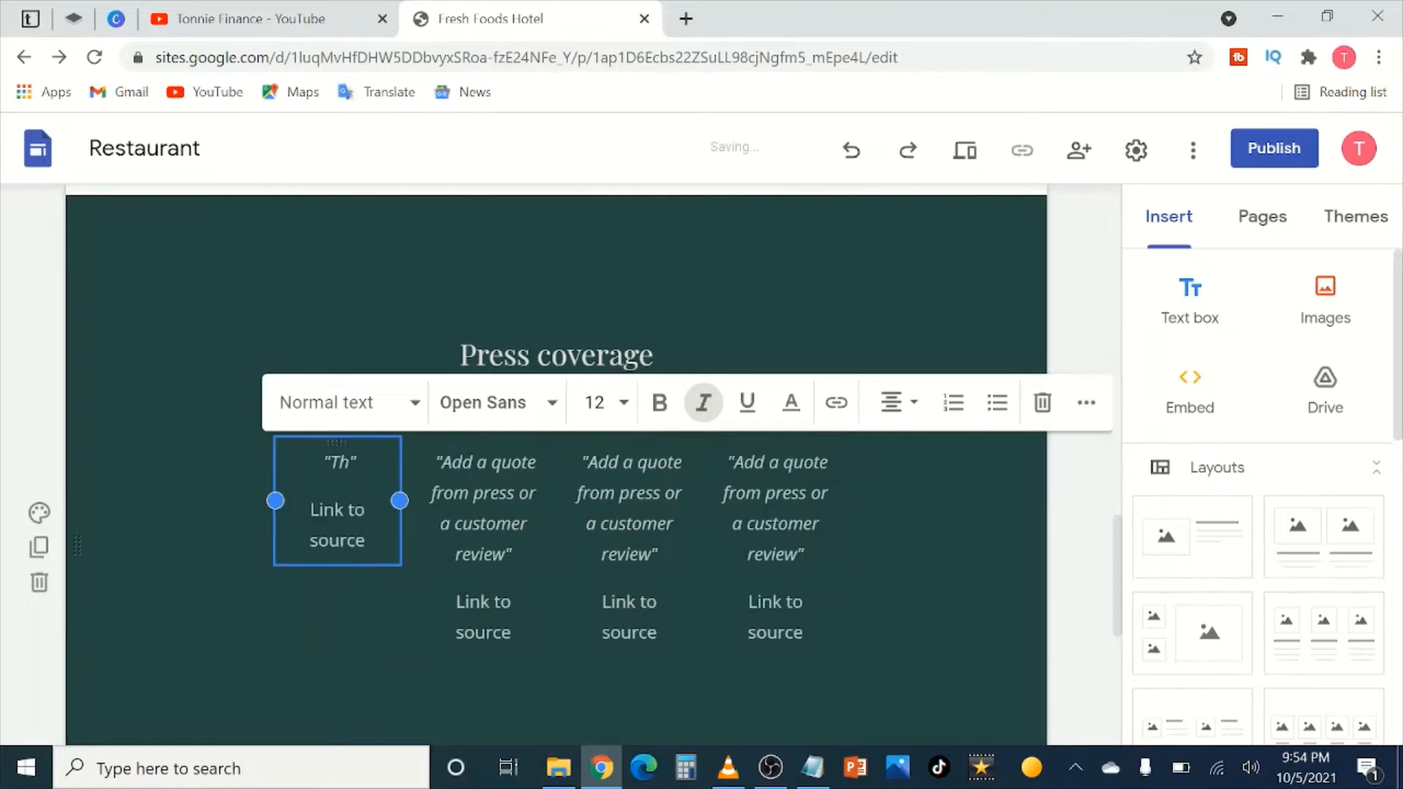
text(e best)
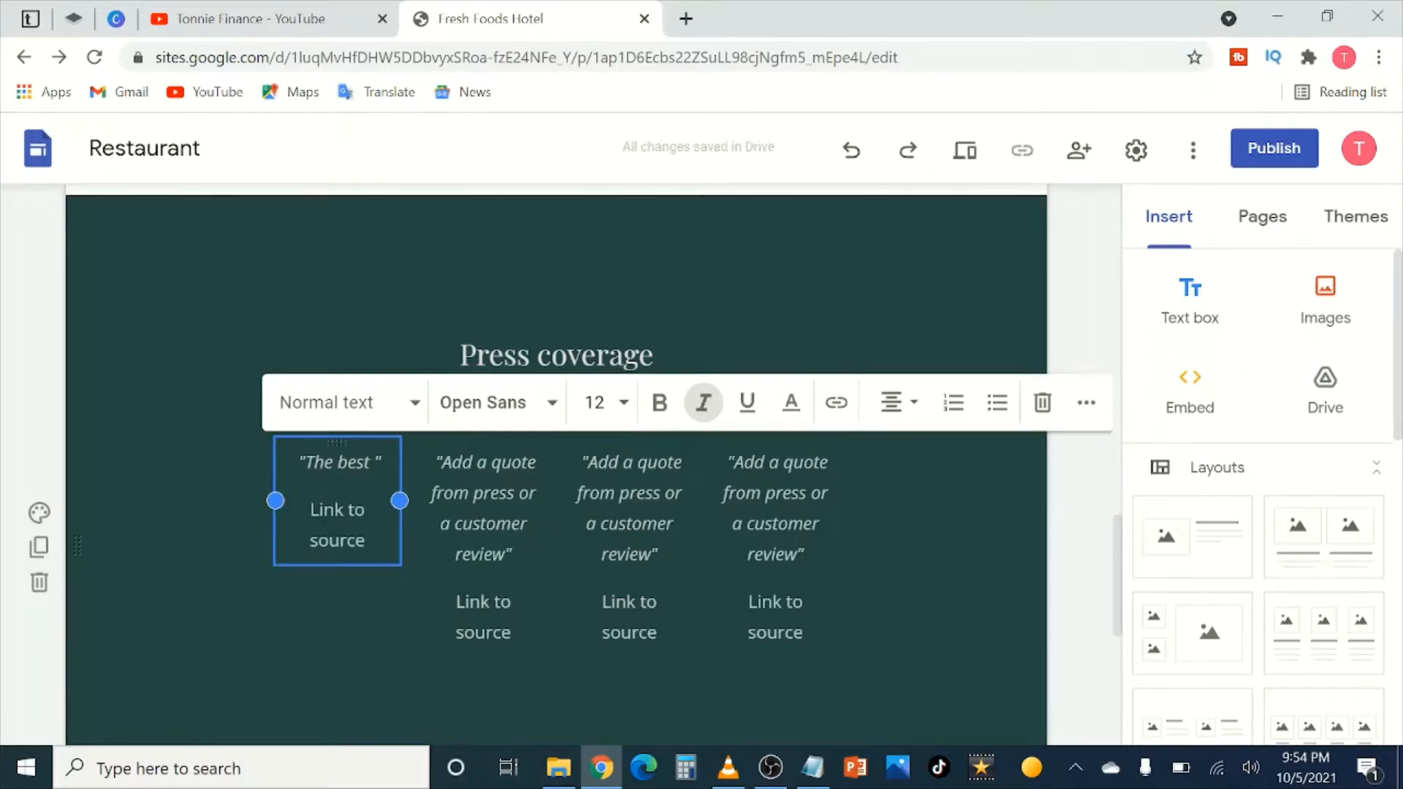
text( hotel to h)
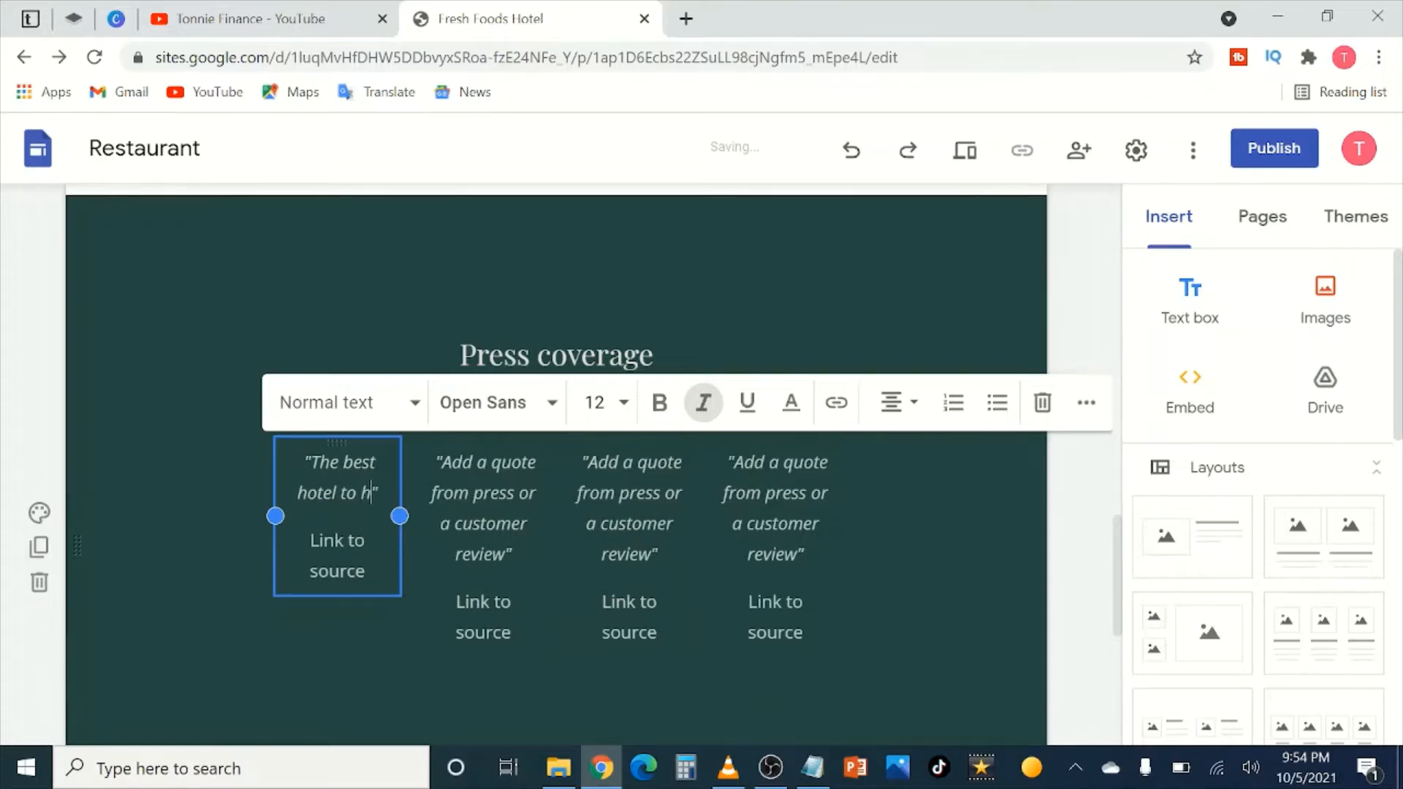
text(ave )
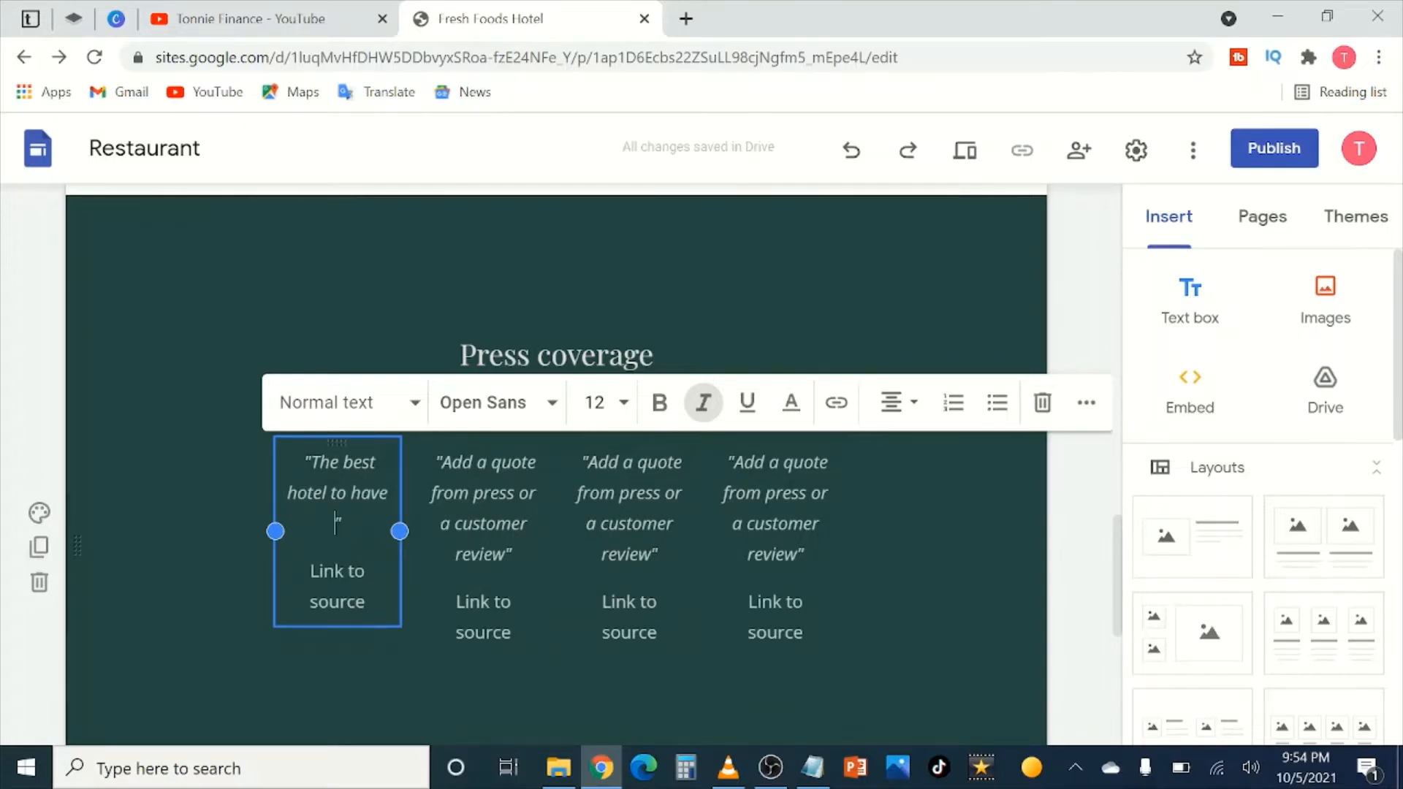
text(fish in the co)
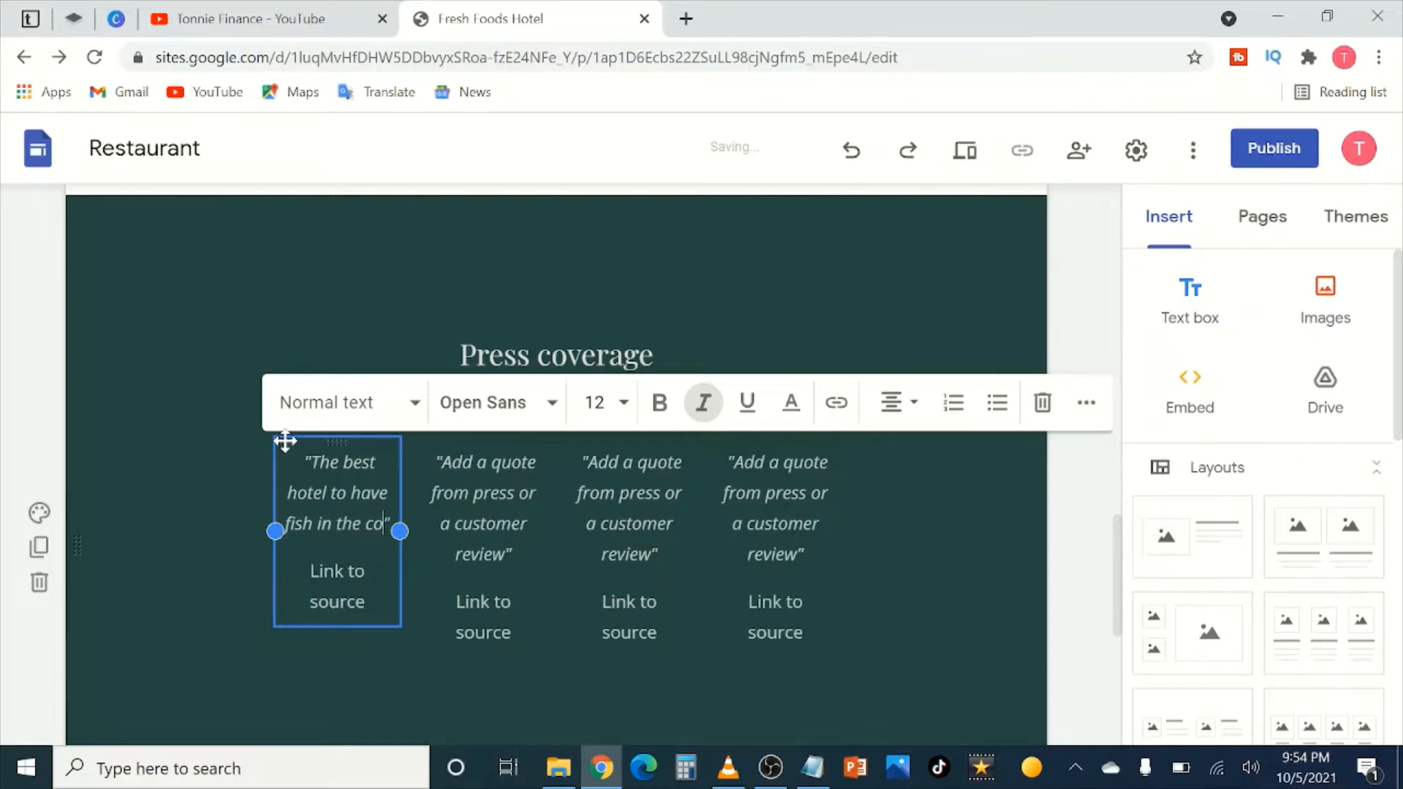
text(untry)
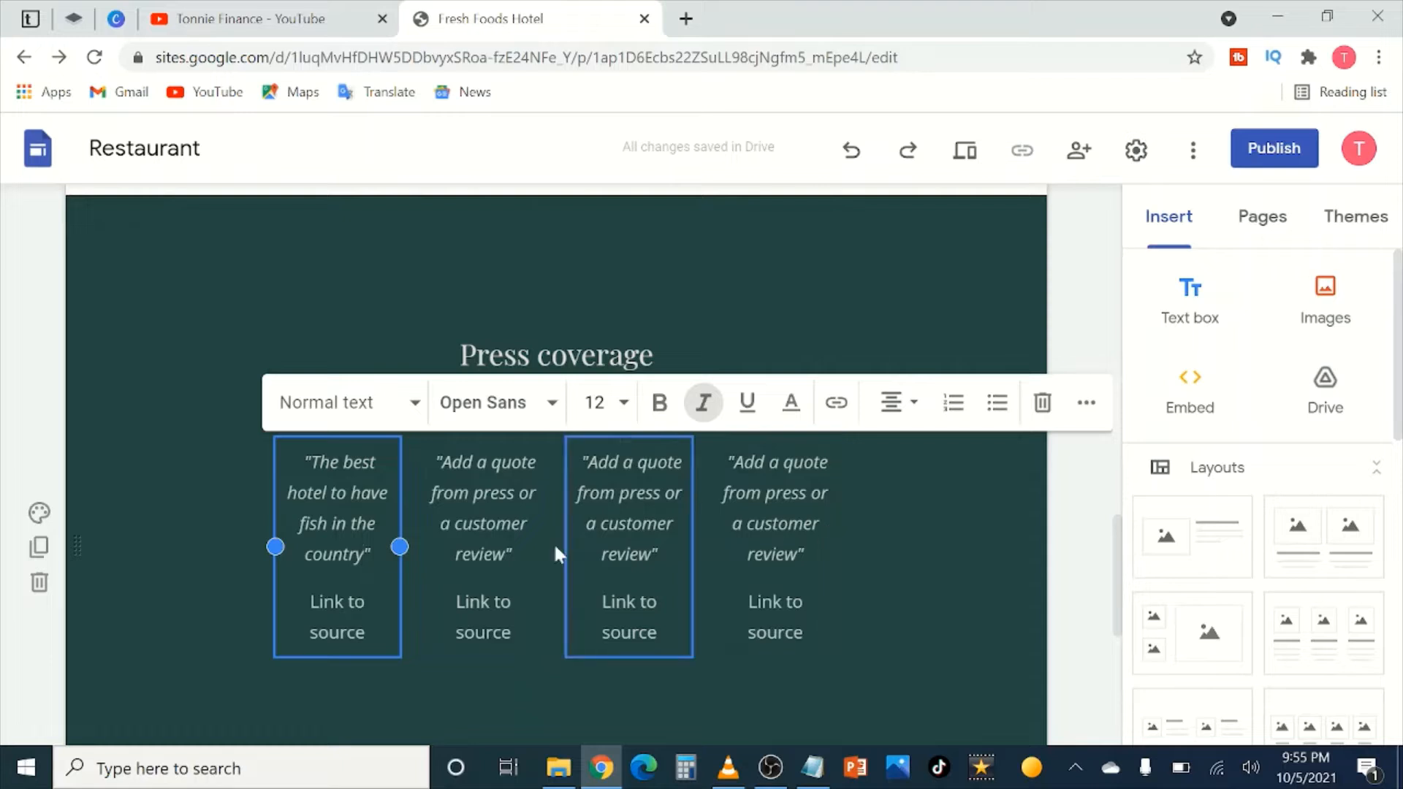
Step: Replace the second quote placeholder with 'I visit Fresh Foods Hotel every evening for supper'
click(504, 555)
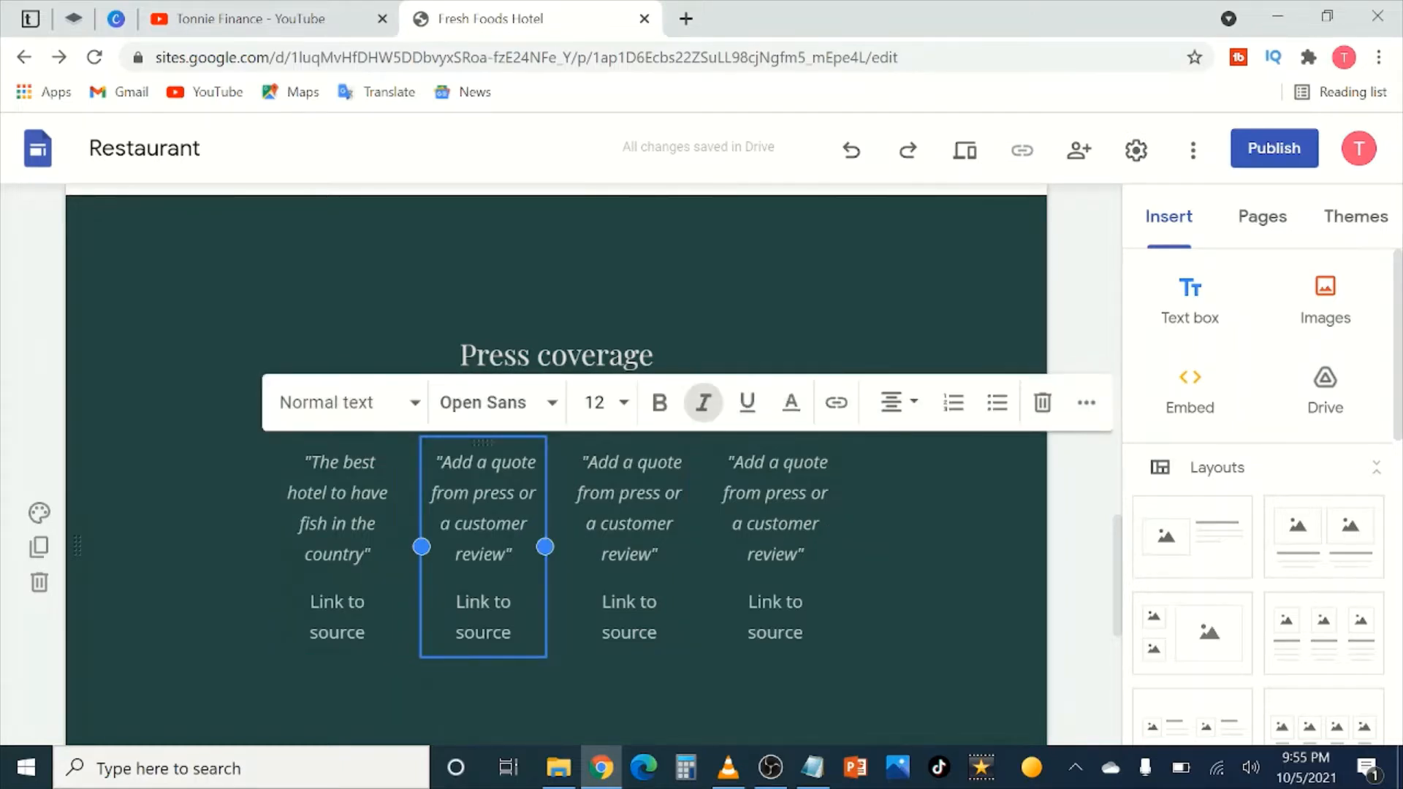
drag(509, 555, 442, 462)
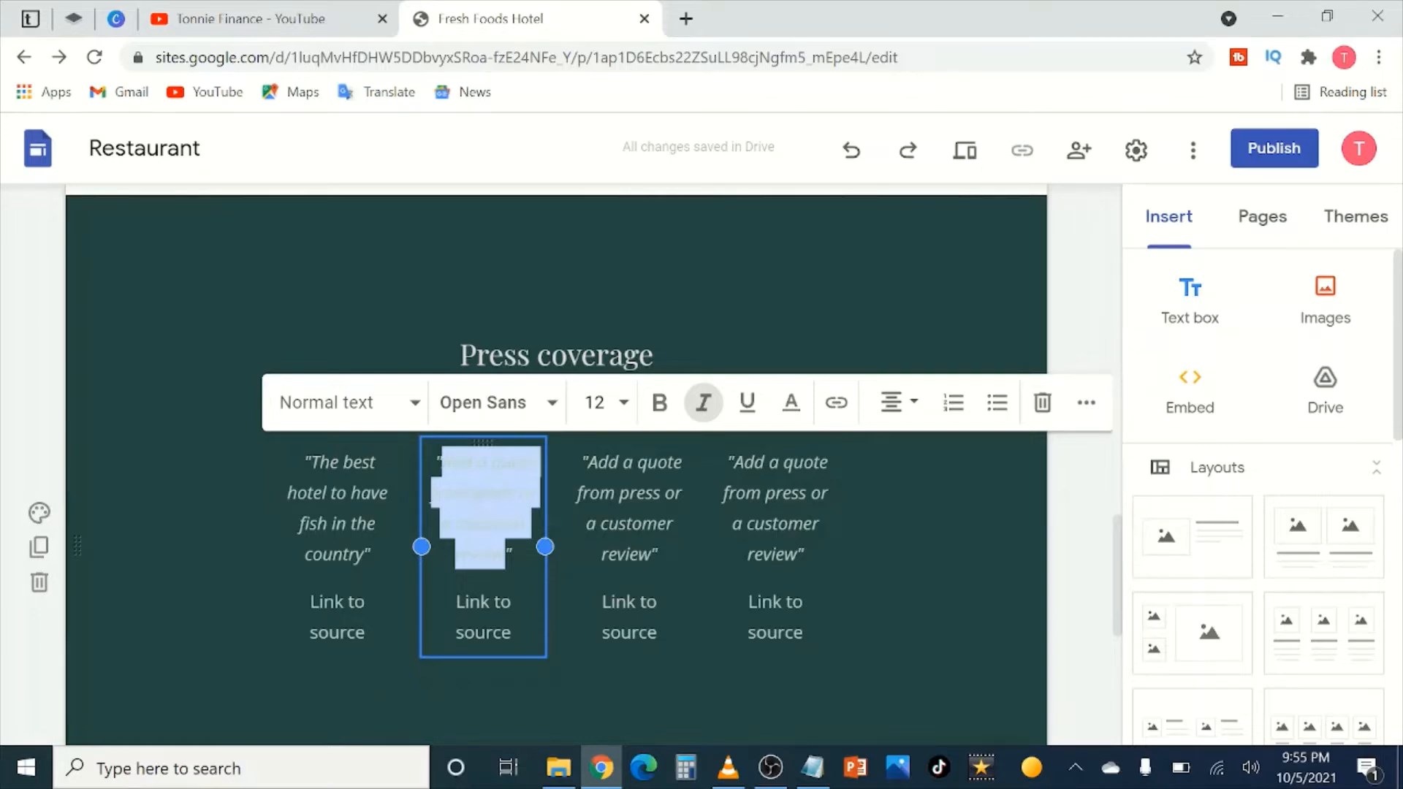
text(I take)
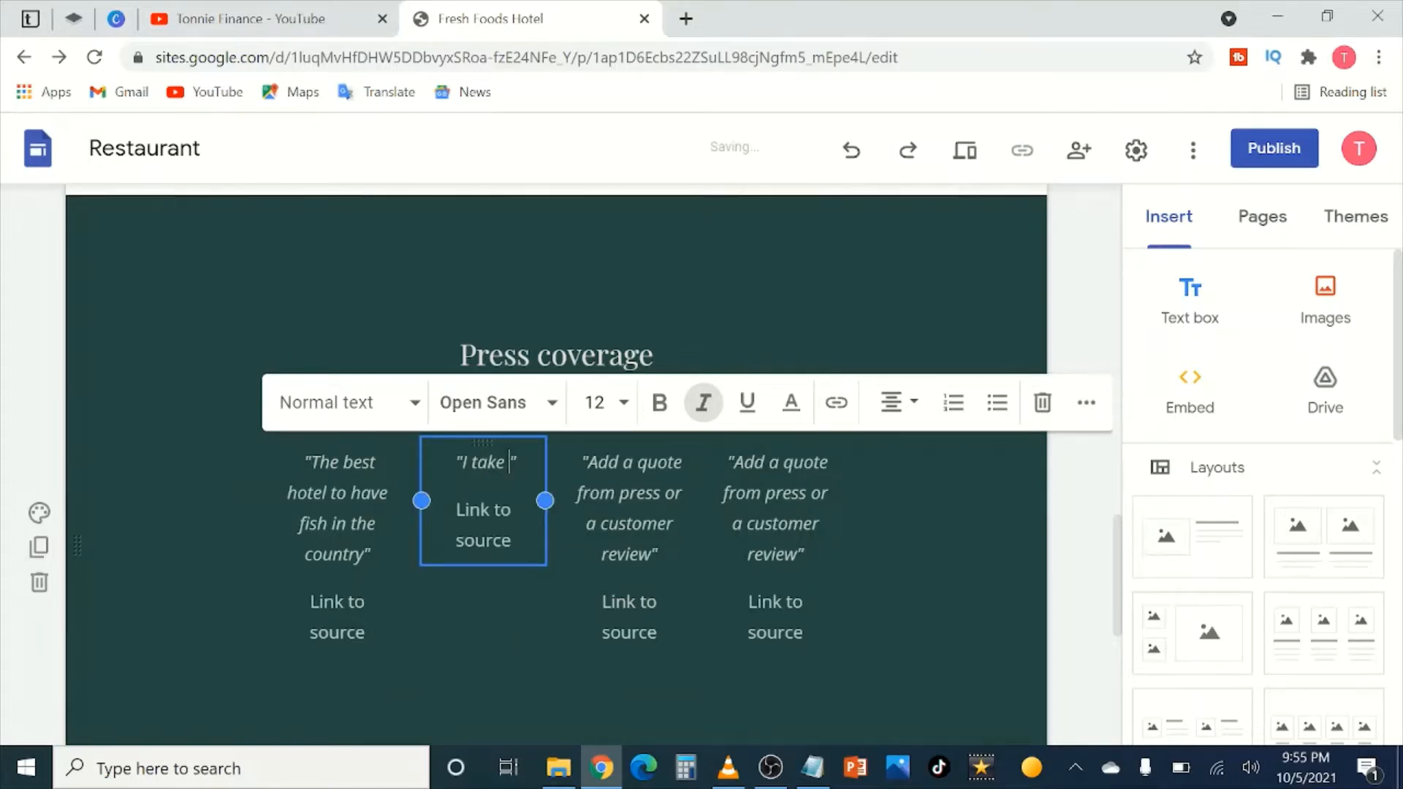
key(BackSpace)
key(BackSpace)
key(BackSpace)
key(BackSpace)
key(BackSpace)
text(visit Fresh Foods )
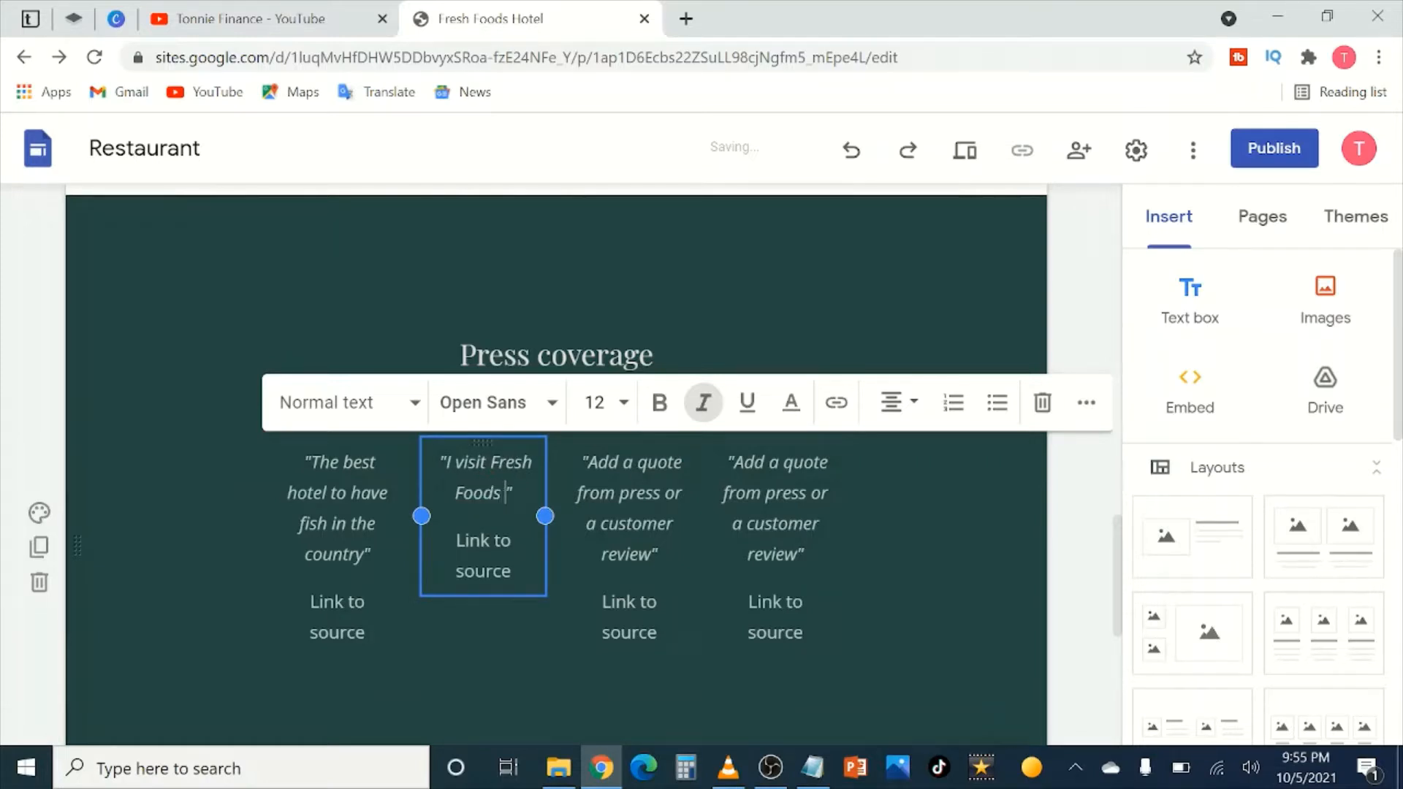
text(Hotel ev)
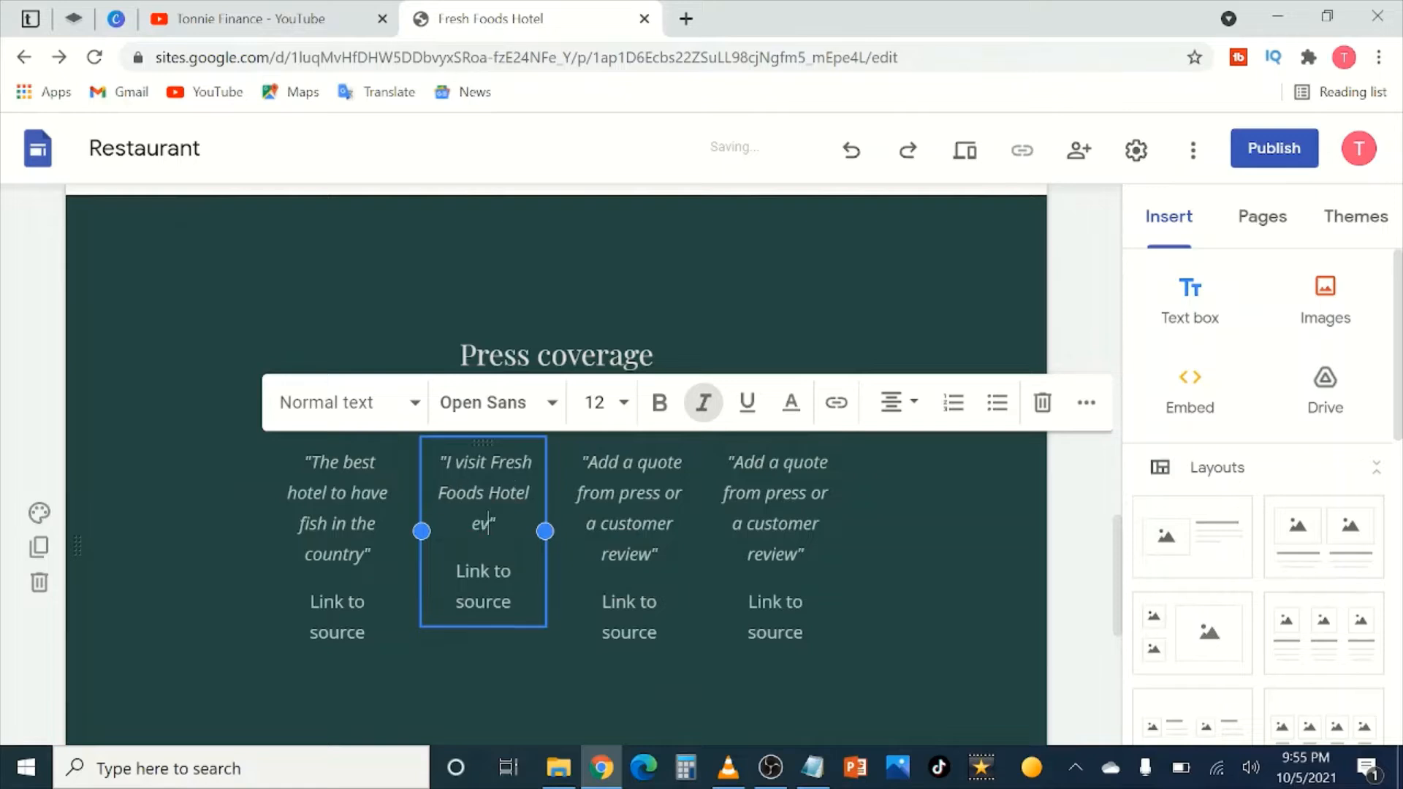
text(ery eveini)
key(BackSpace)
key(BackSpace)
text(ning for )
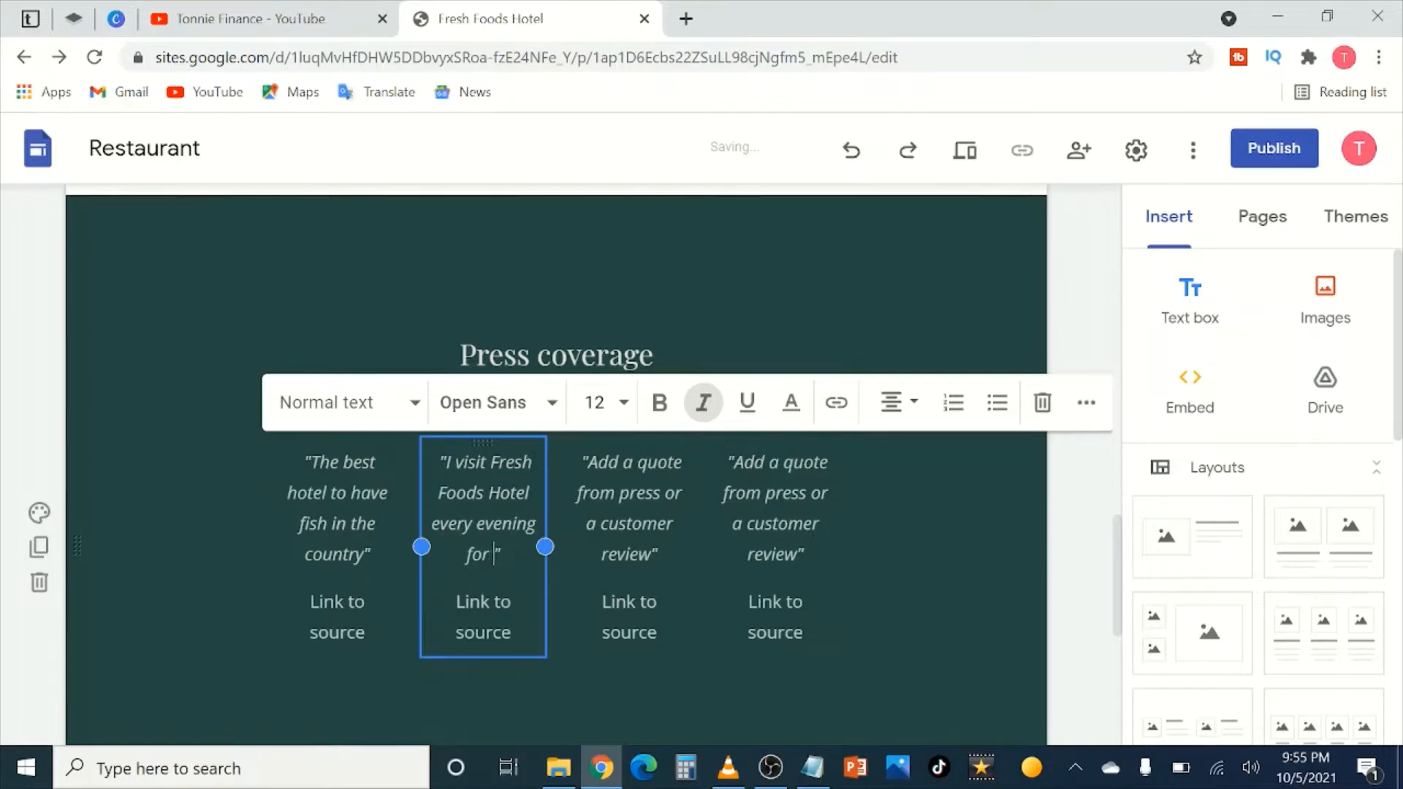
text(supper)
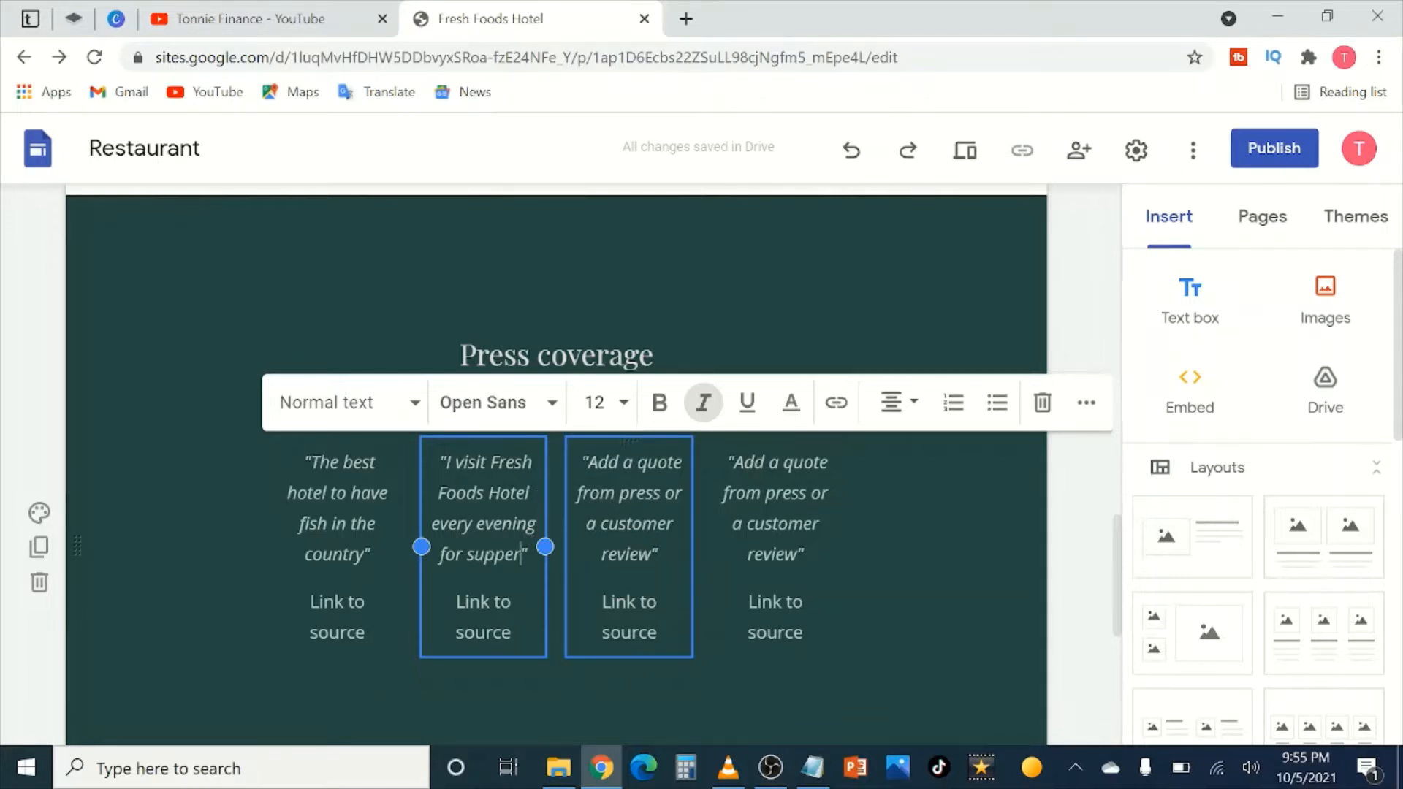
Step: Replace the third quote placeholder with 'They provide the best BBQ in the country'
click(651, 553)
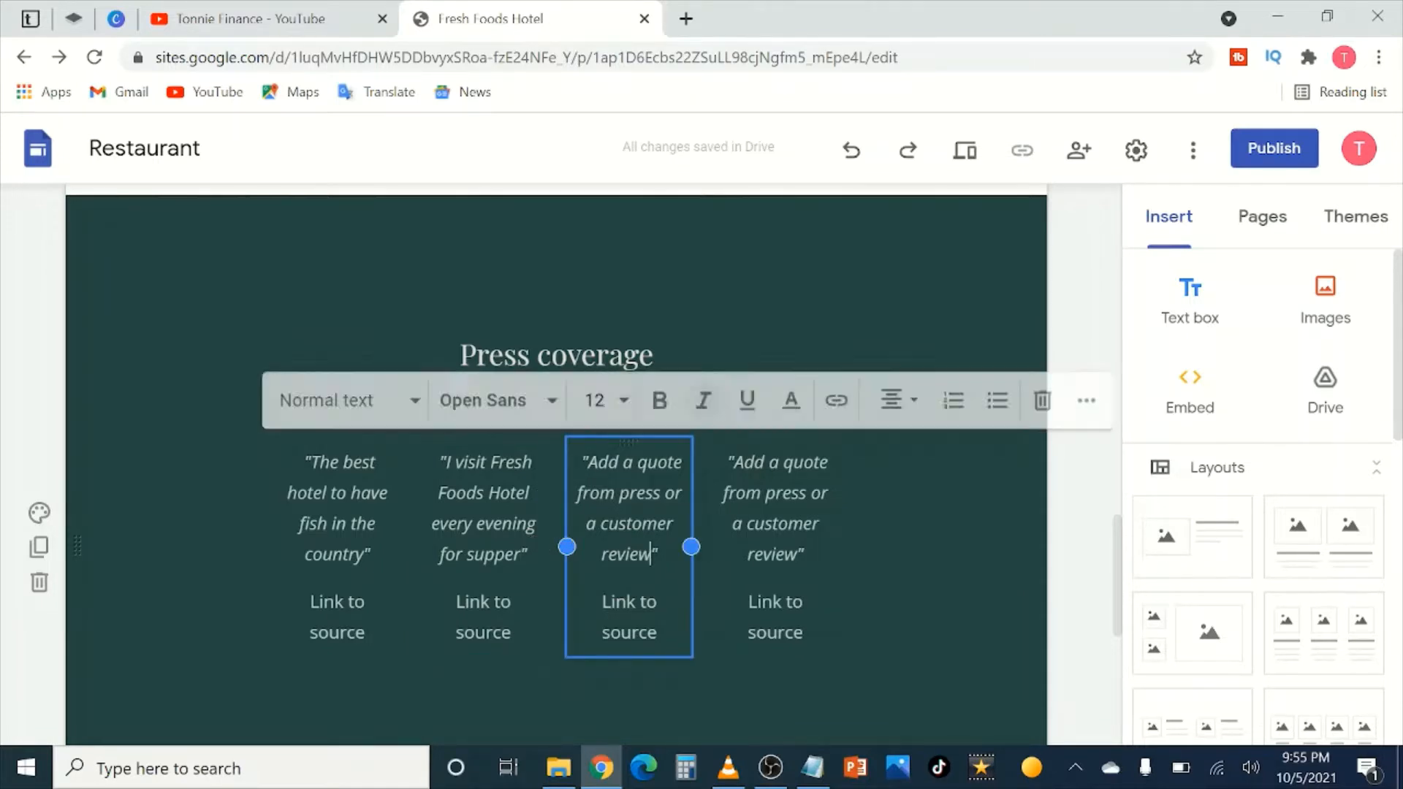
drag(652, 553, 587, 462)
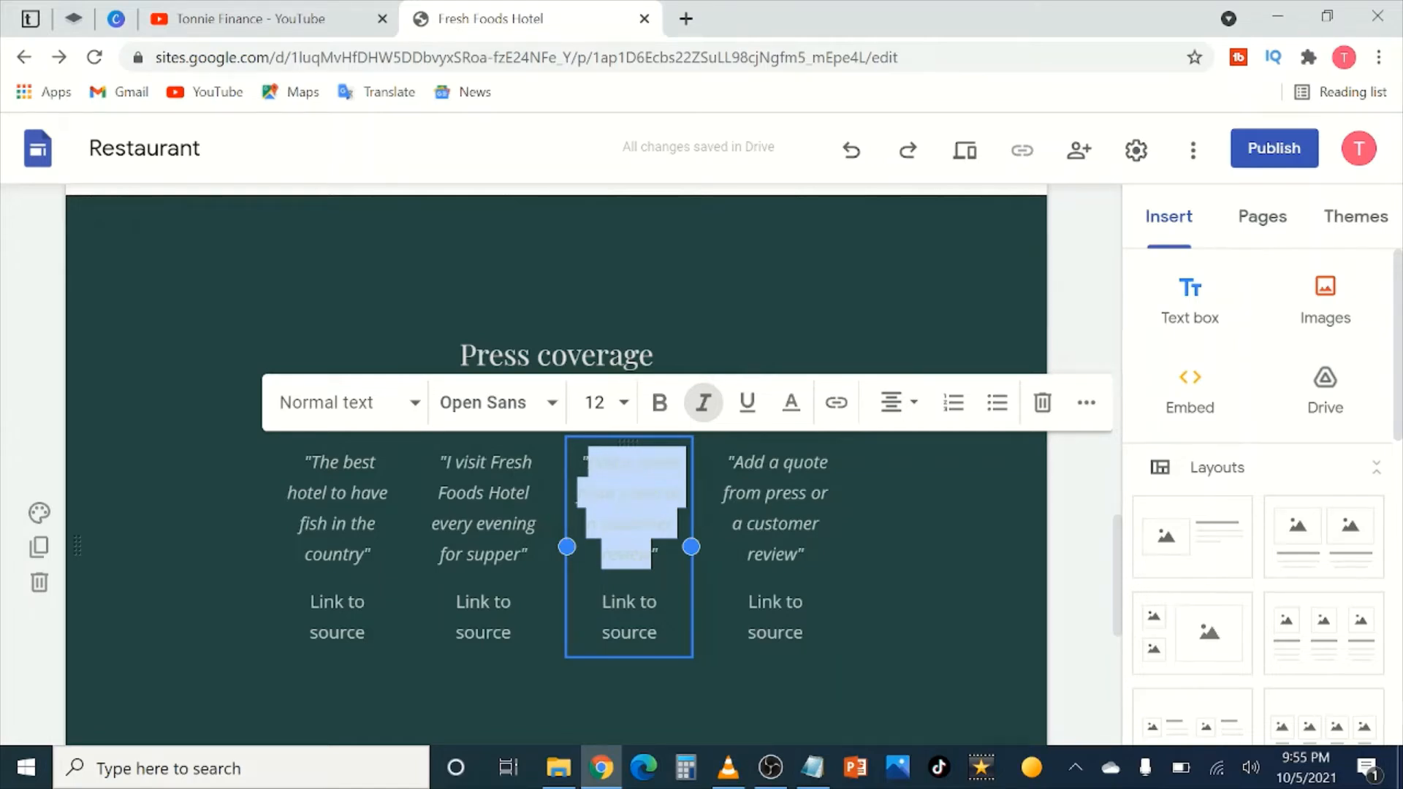
text(They pro)
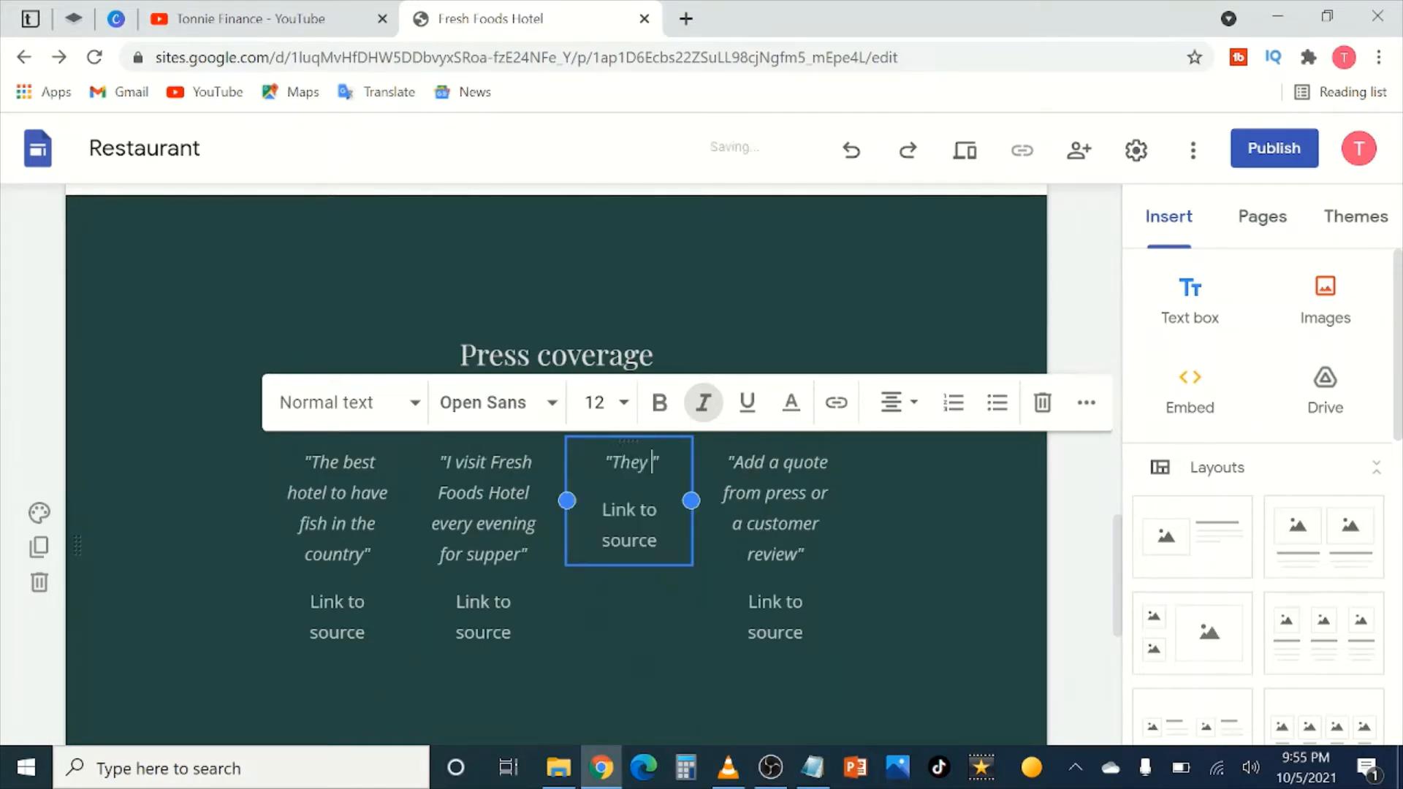
text(vide the best )
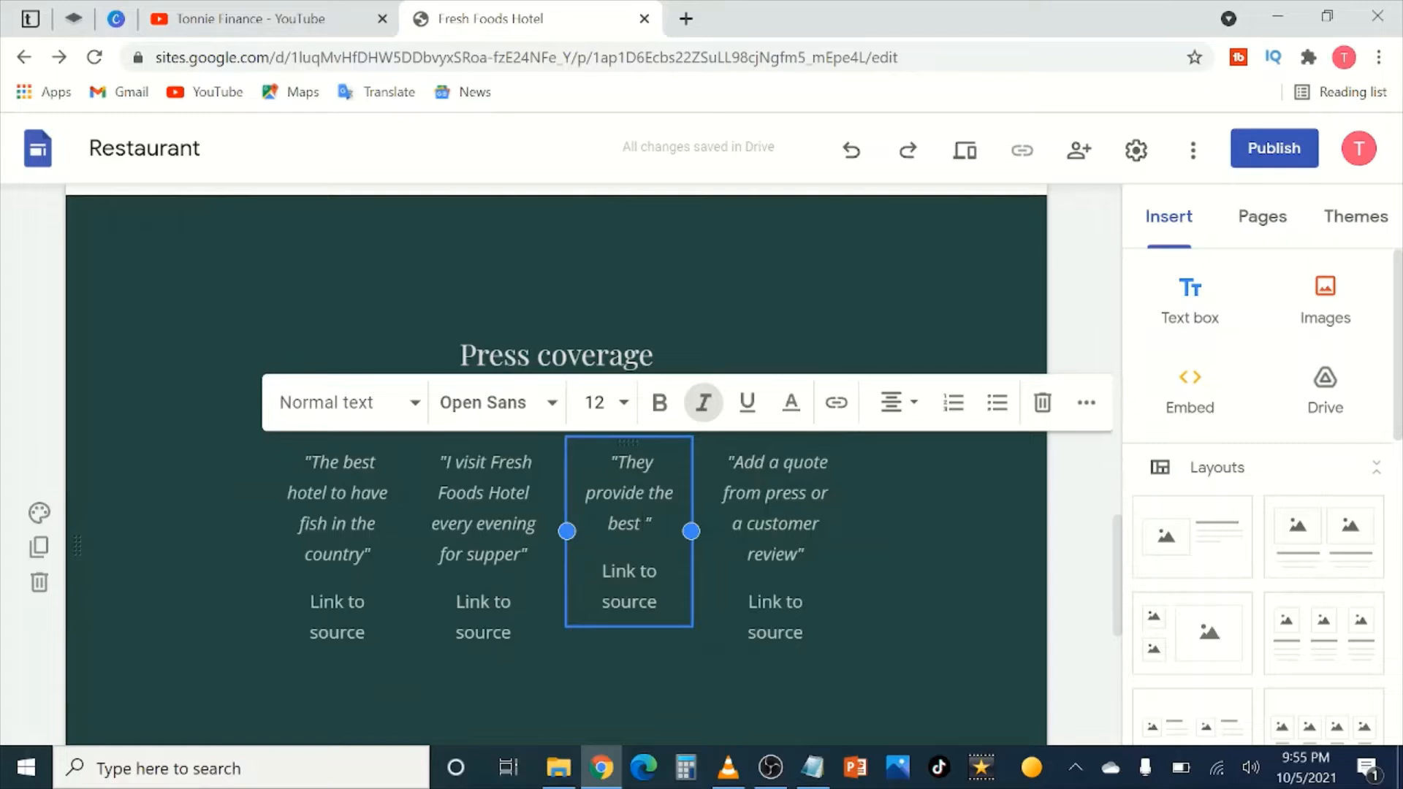
text(BBQ in )
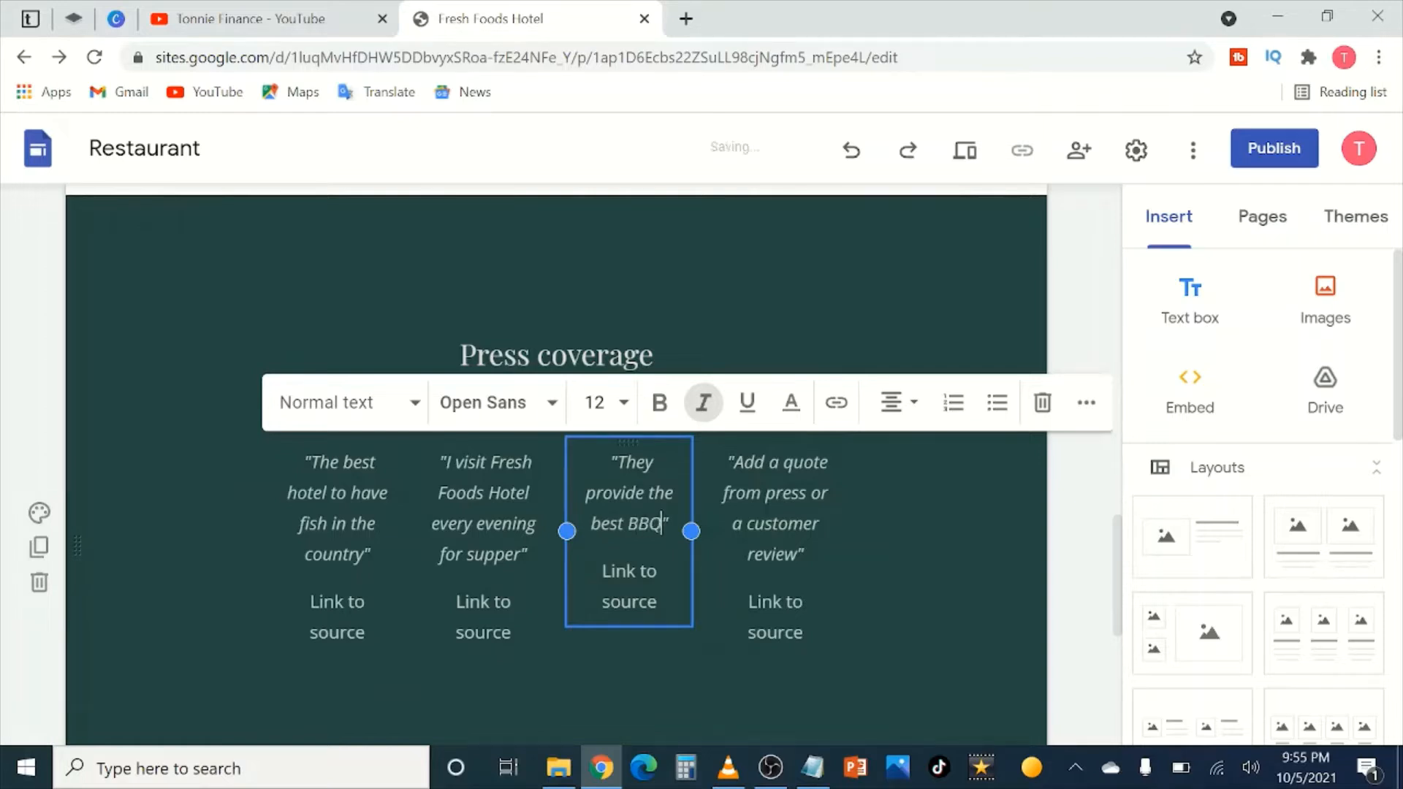
text(the )
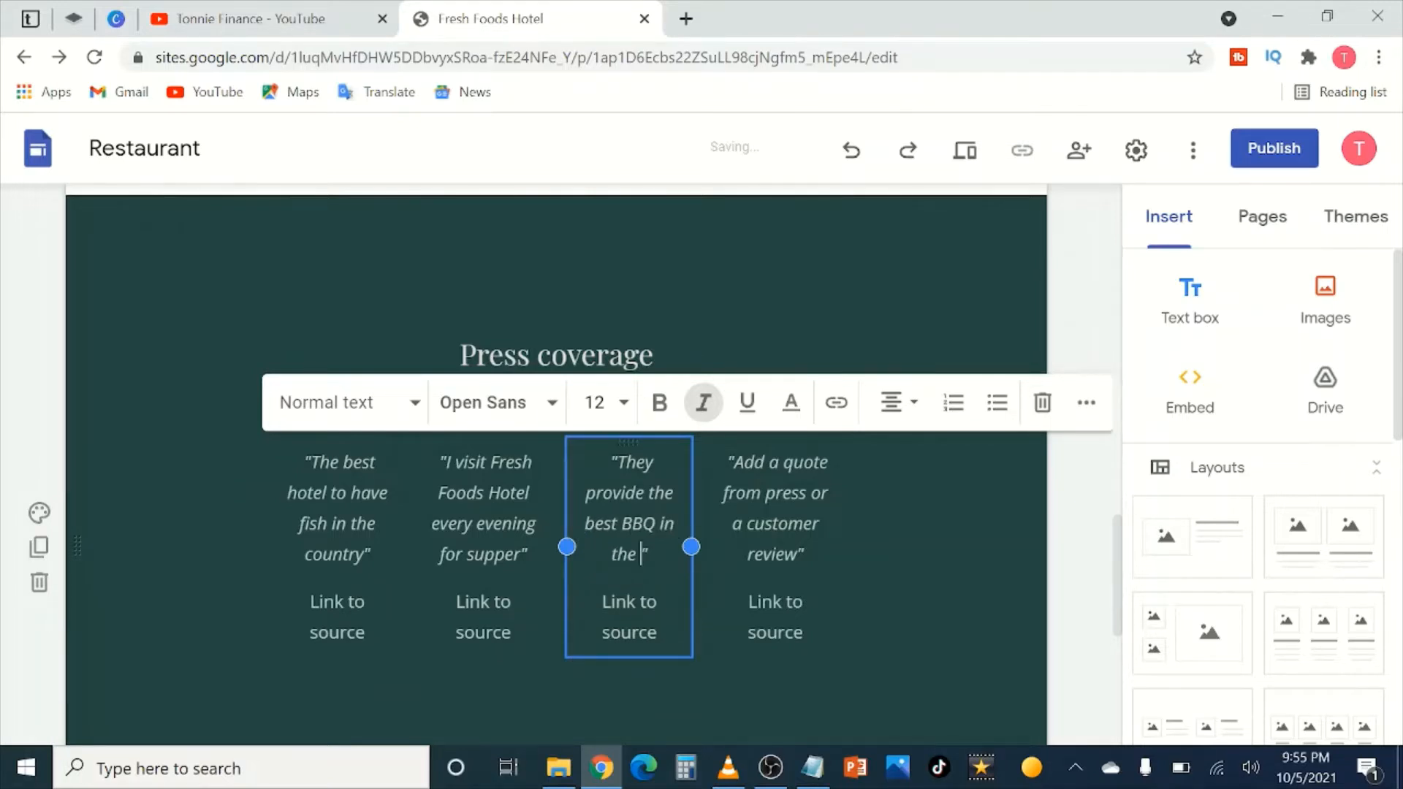
text(country)
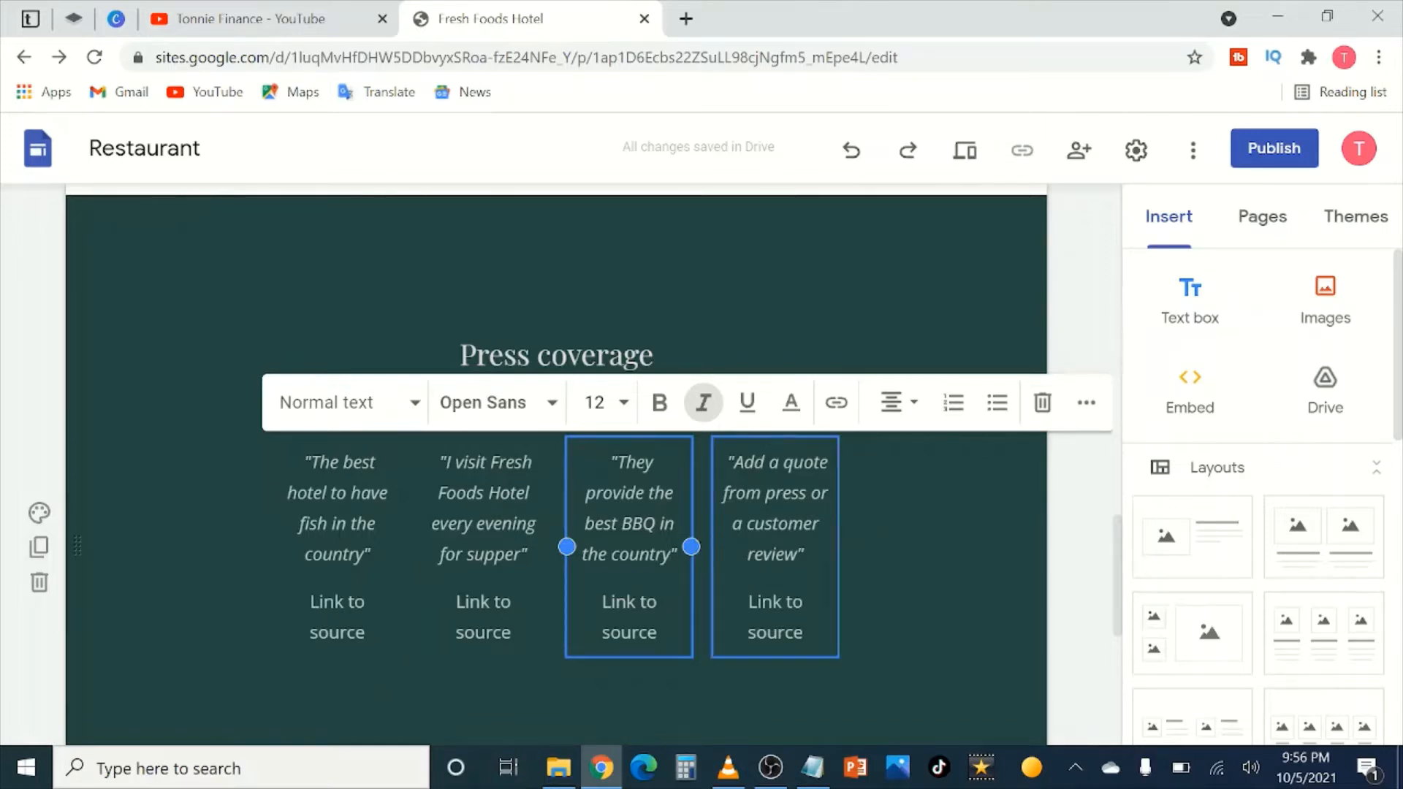
Step: Enter 'The only place i take my breakfast from' as the fourth quote, correcting 'palce'
drag(804, 554, 732, 462)
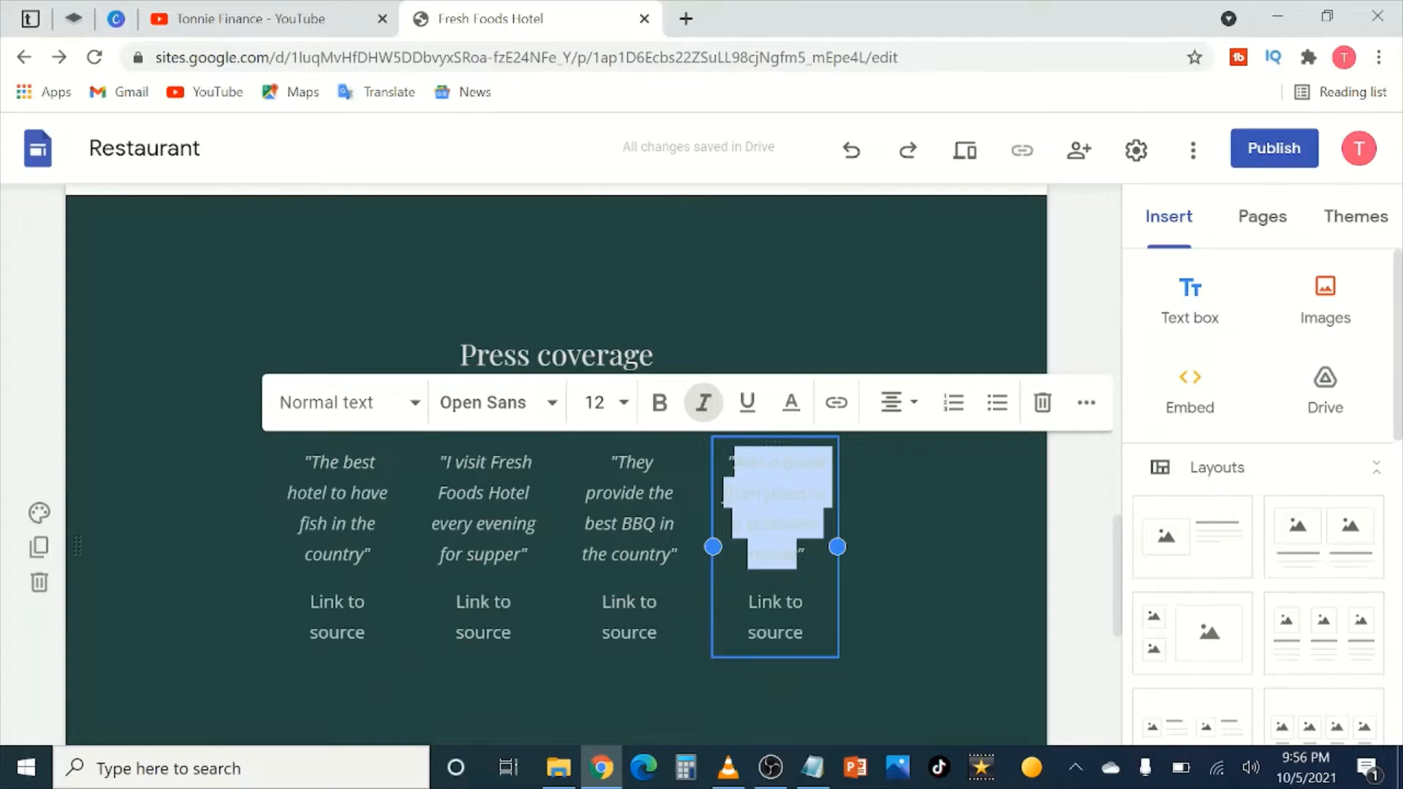
text(The only pa)
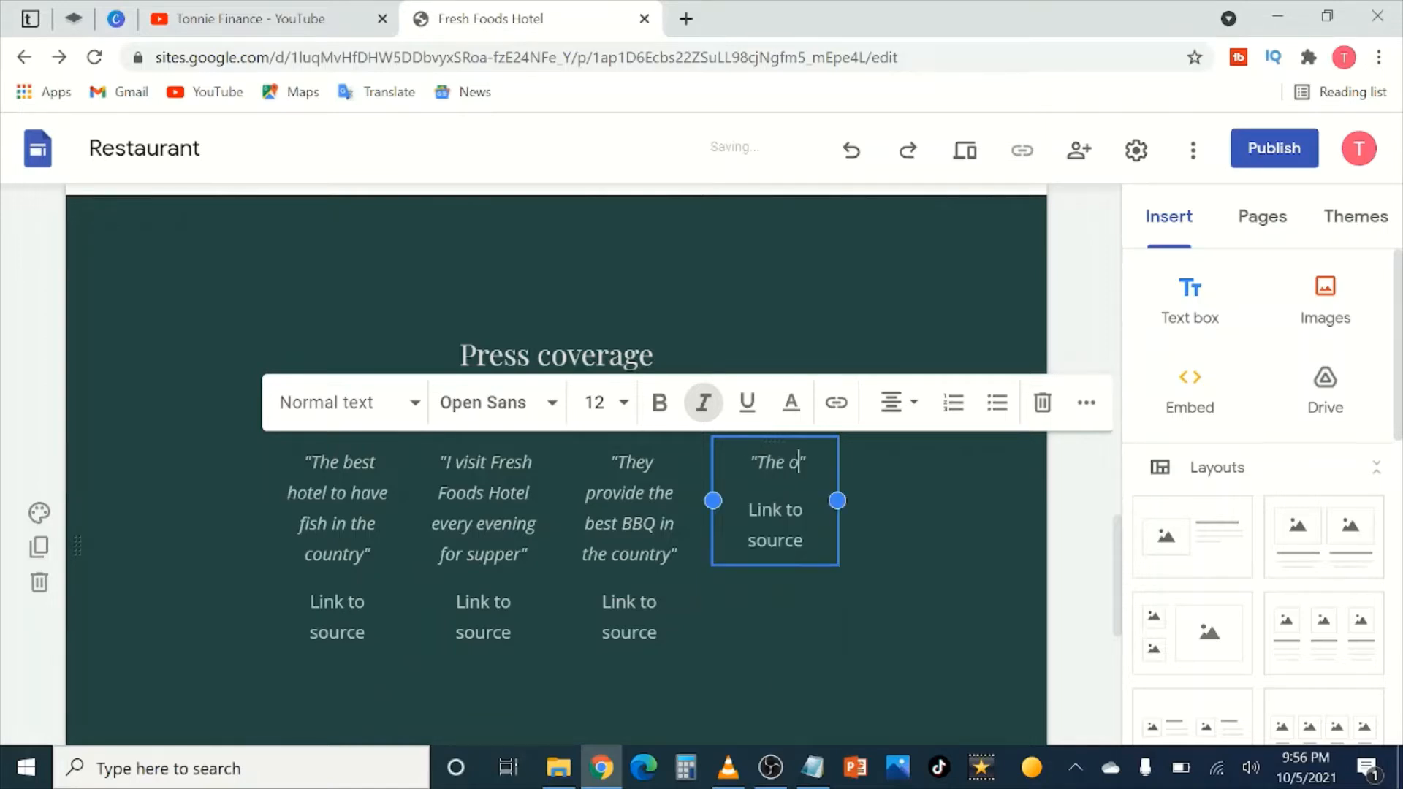
text(lce i take)
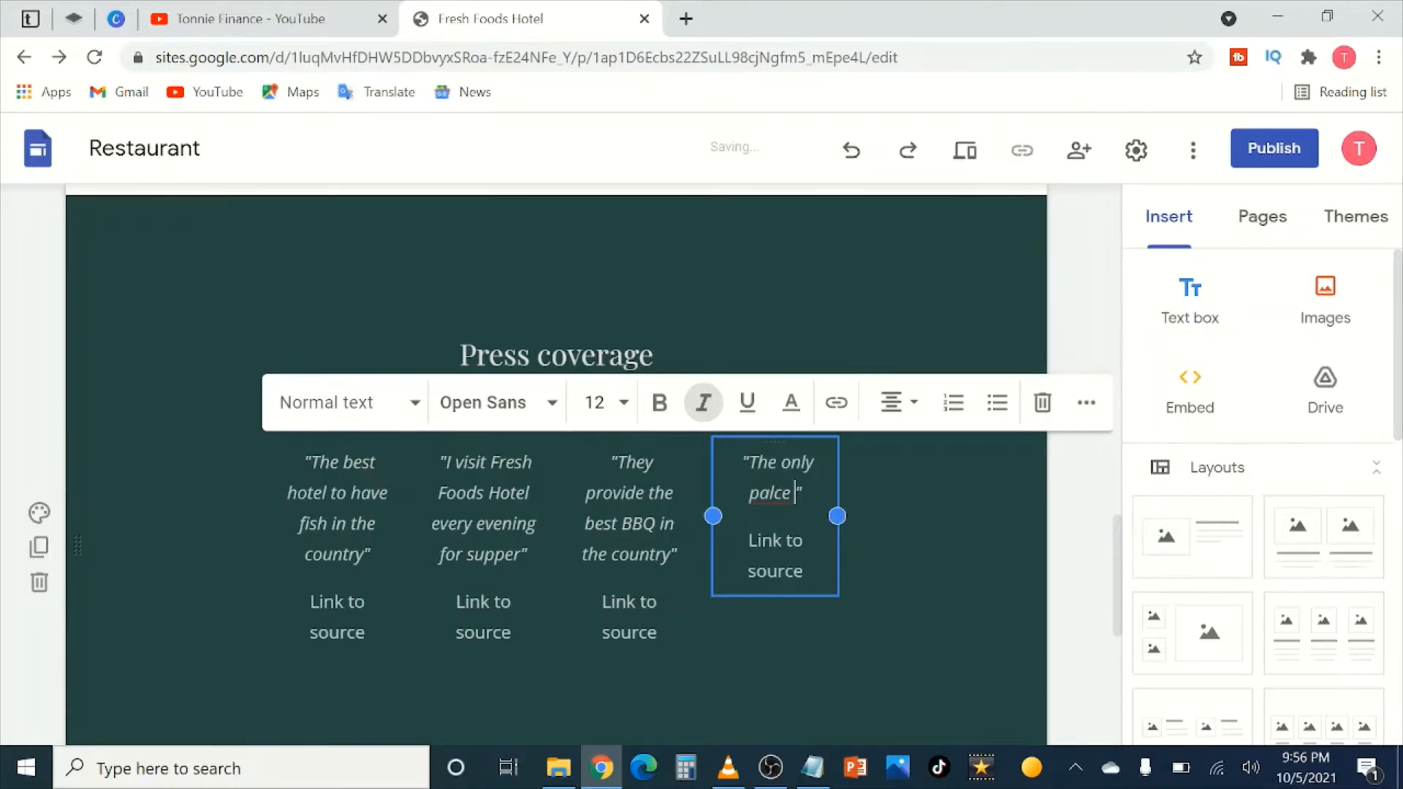
text( my brea)
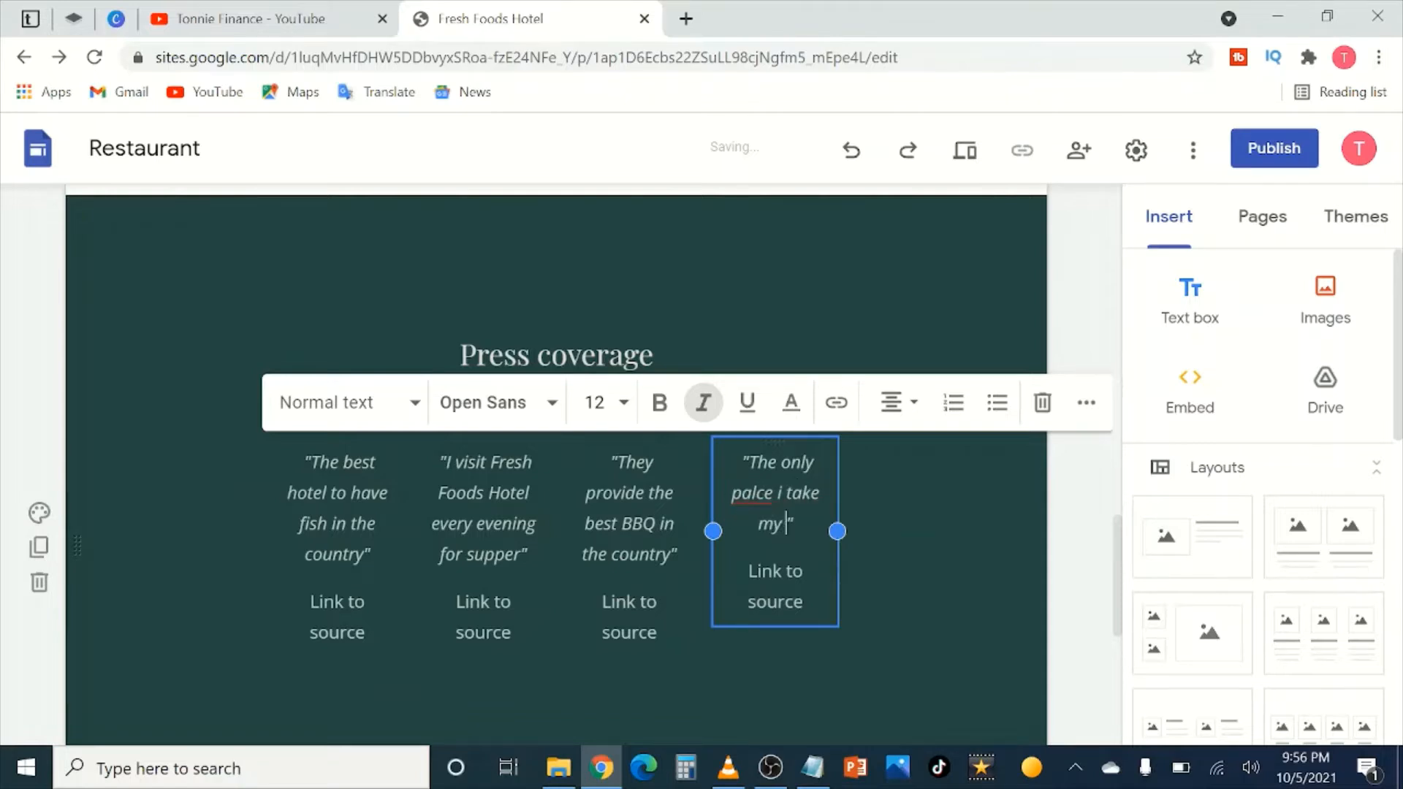
text(kfast from)
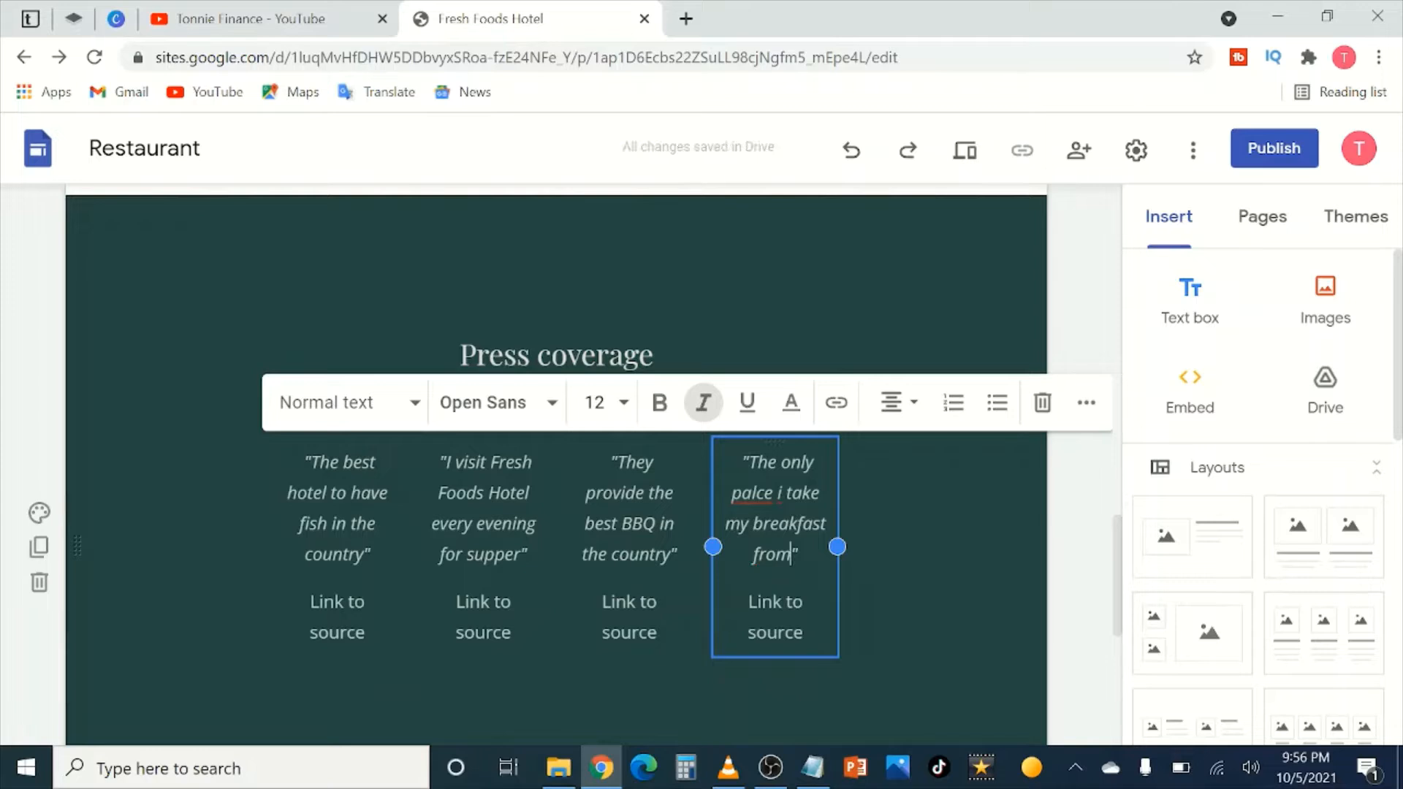
click(756, 493)
key(BackSpace)
key(BackSpace)
text(la)
click(1082, 525)
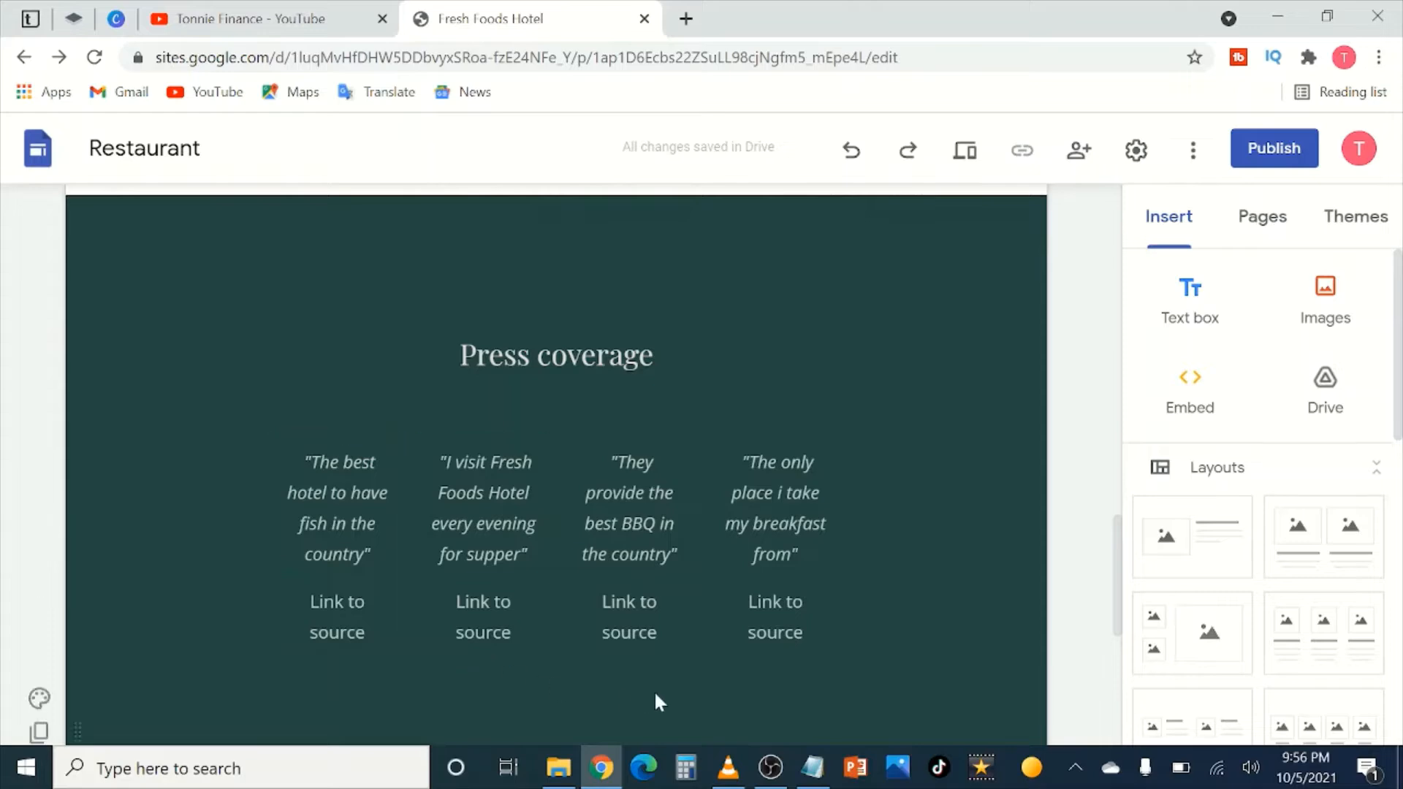
scroll(551, 584, up, 15)
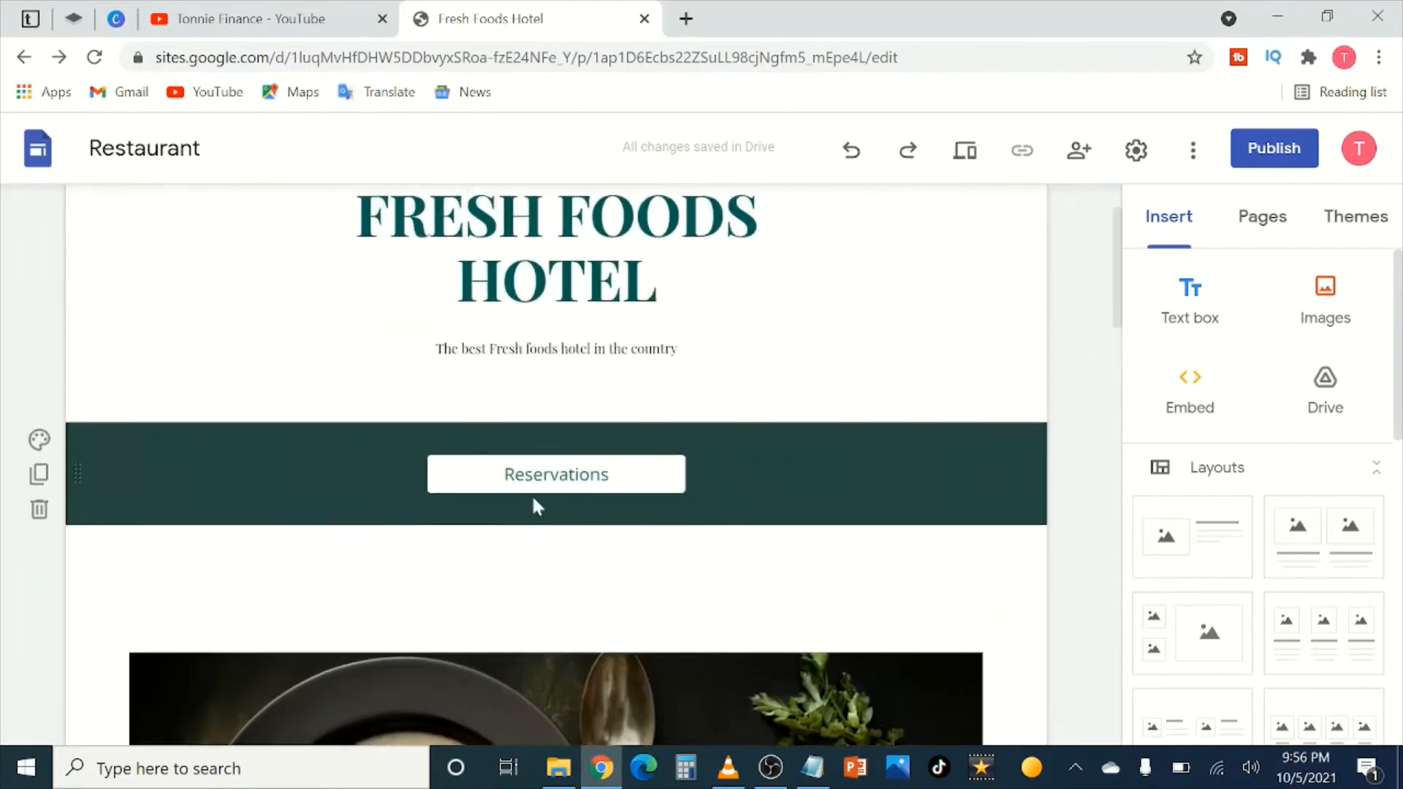
scroll(578, 409, down, 10)
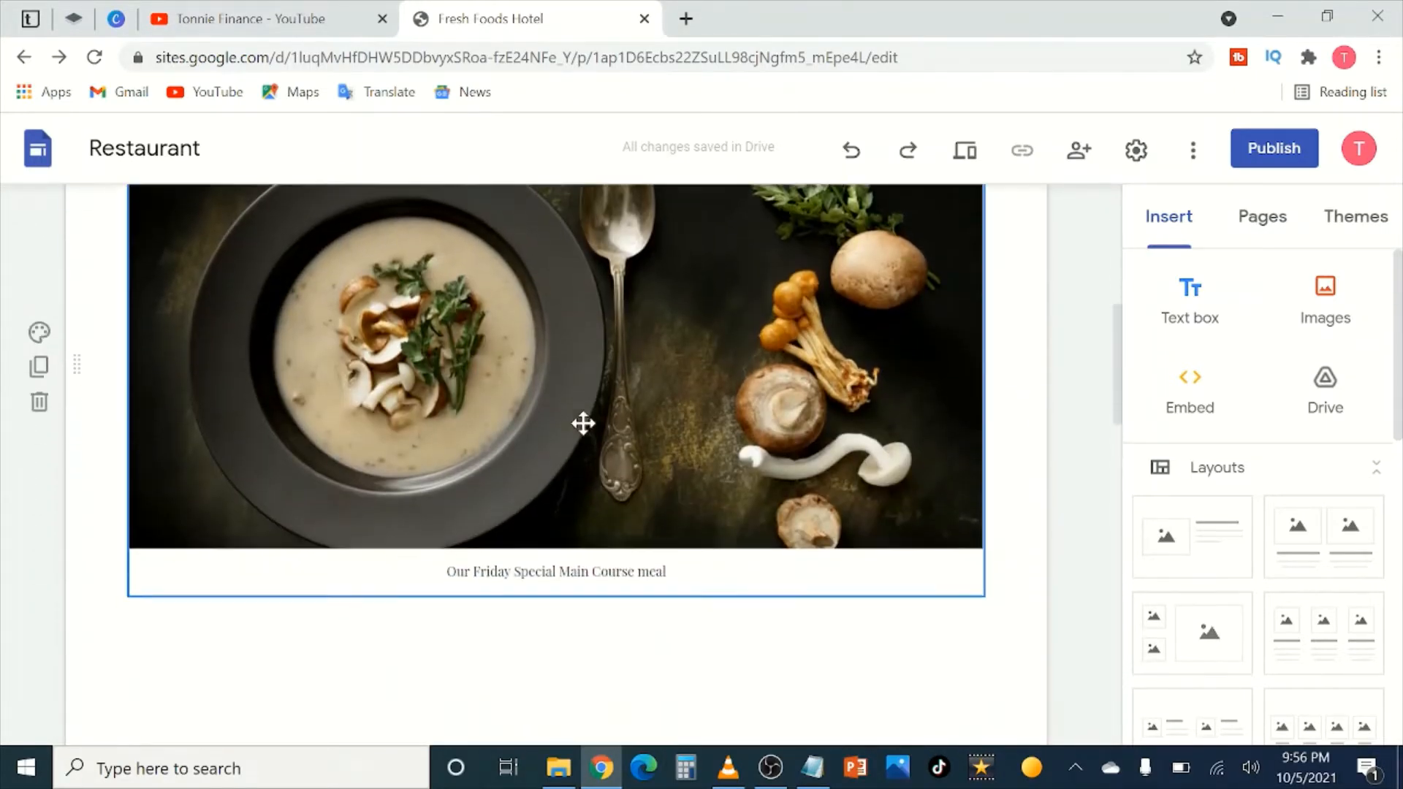
scroll(577, 454, down, 7)
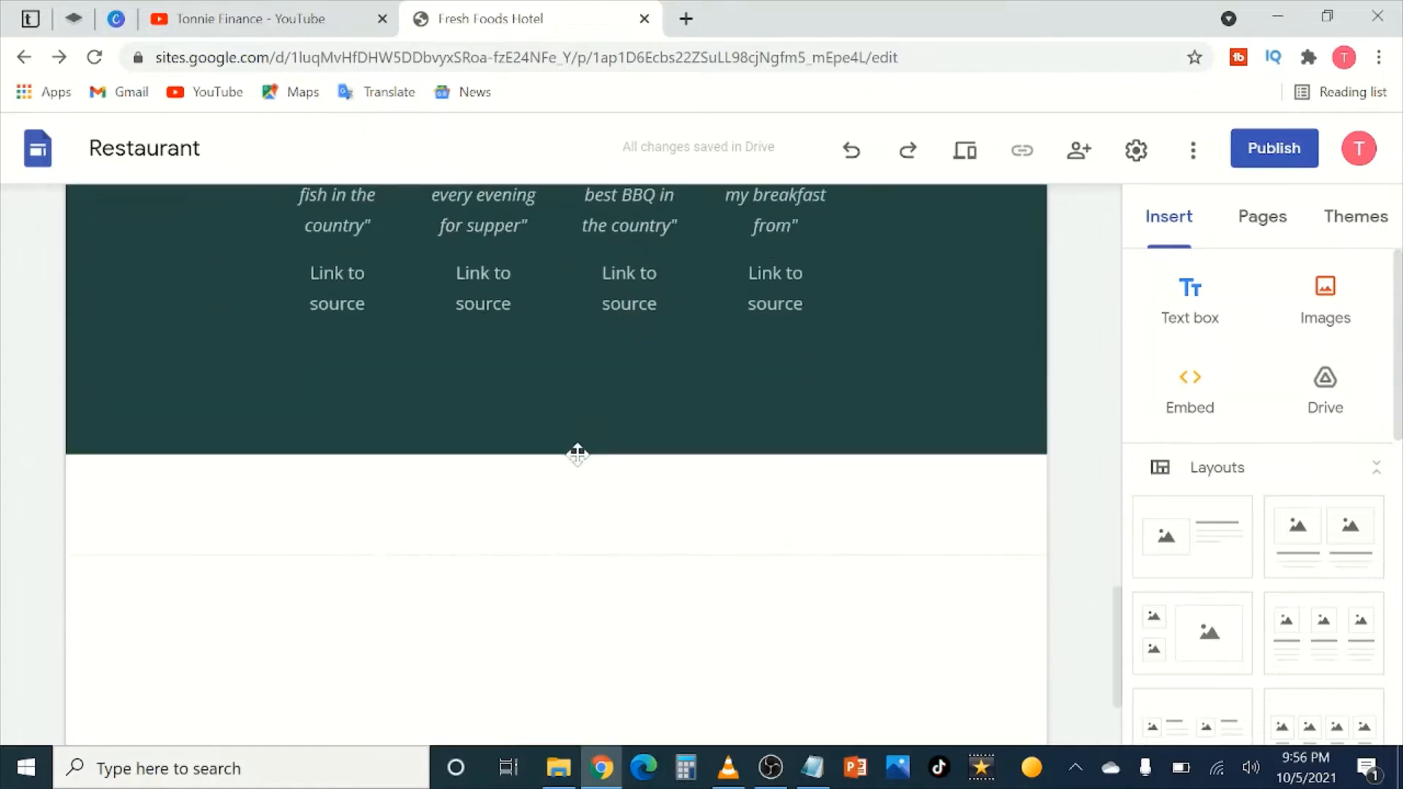
scroll(577, 455, up, 4)
scroll(630, 655, down, 2)
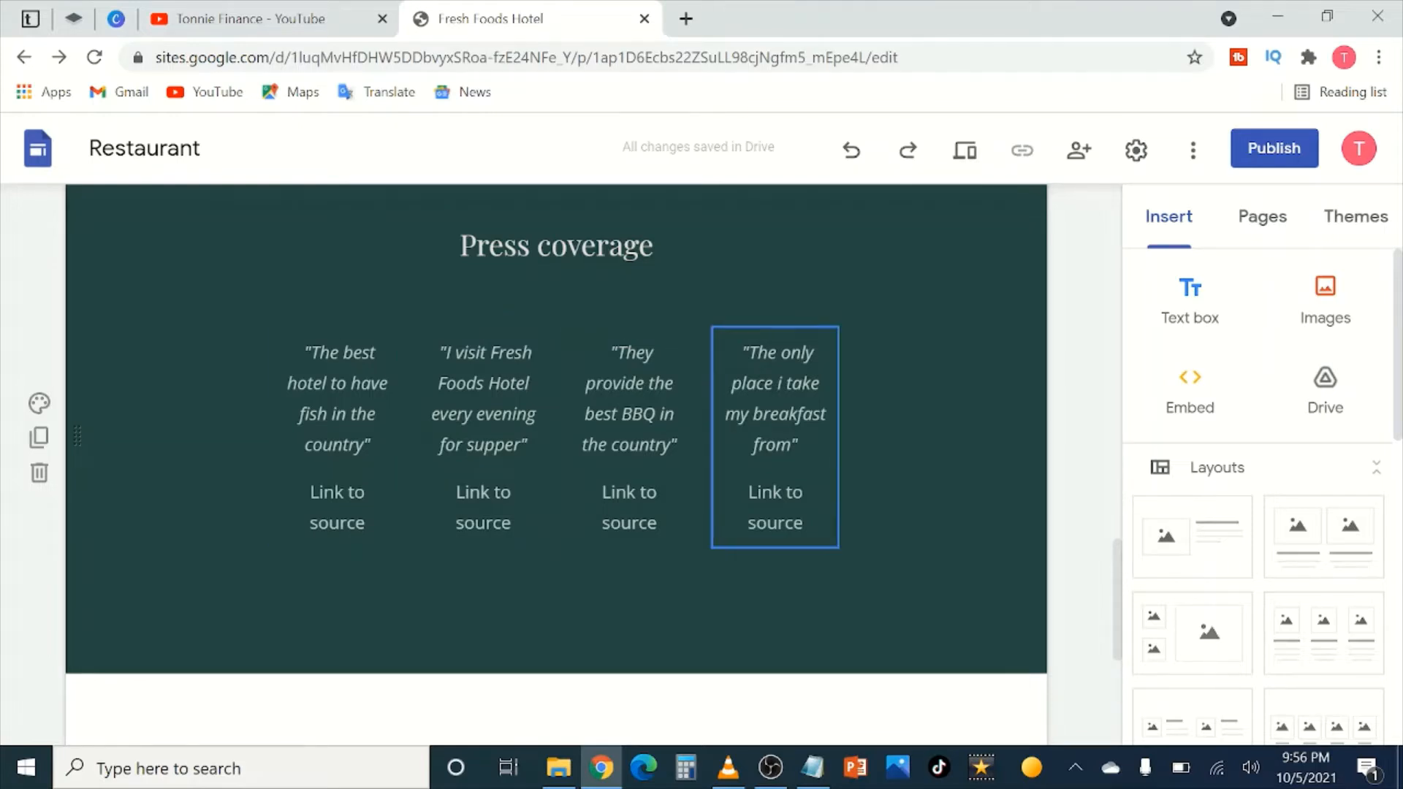
click(367, 522)
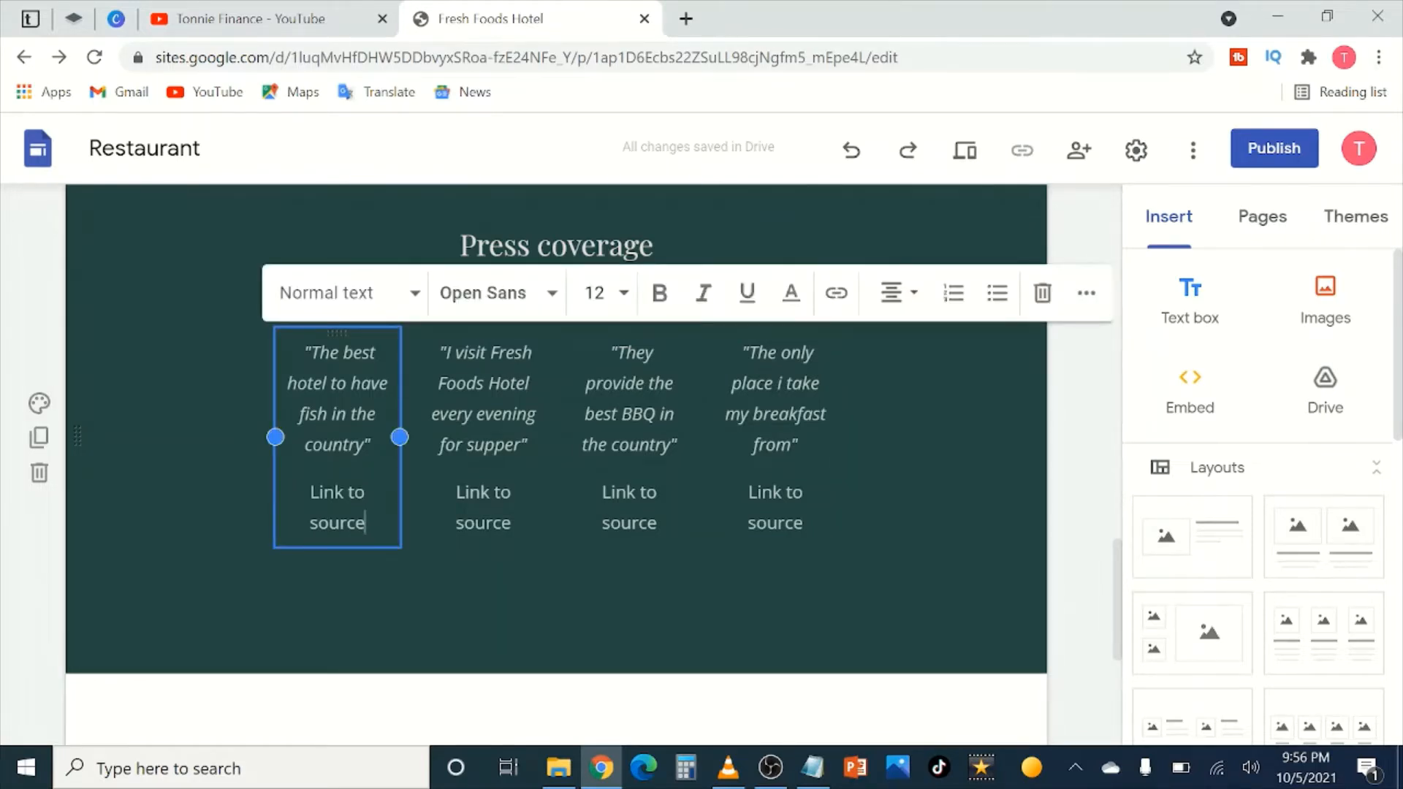
drag(366, 523, 310, 494)
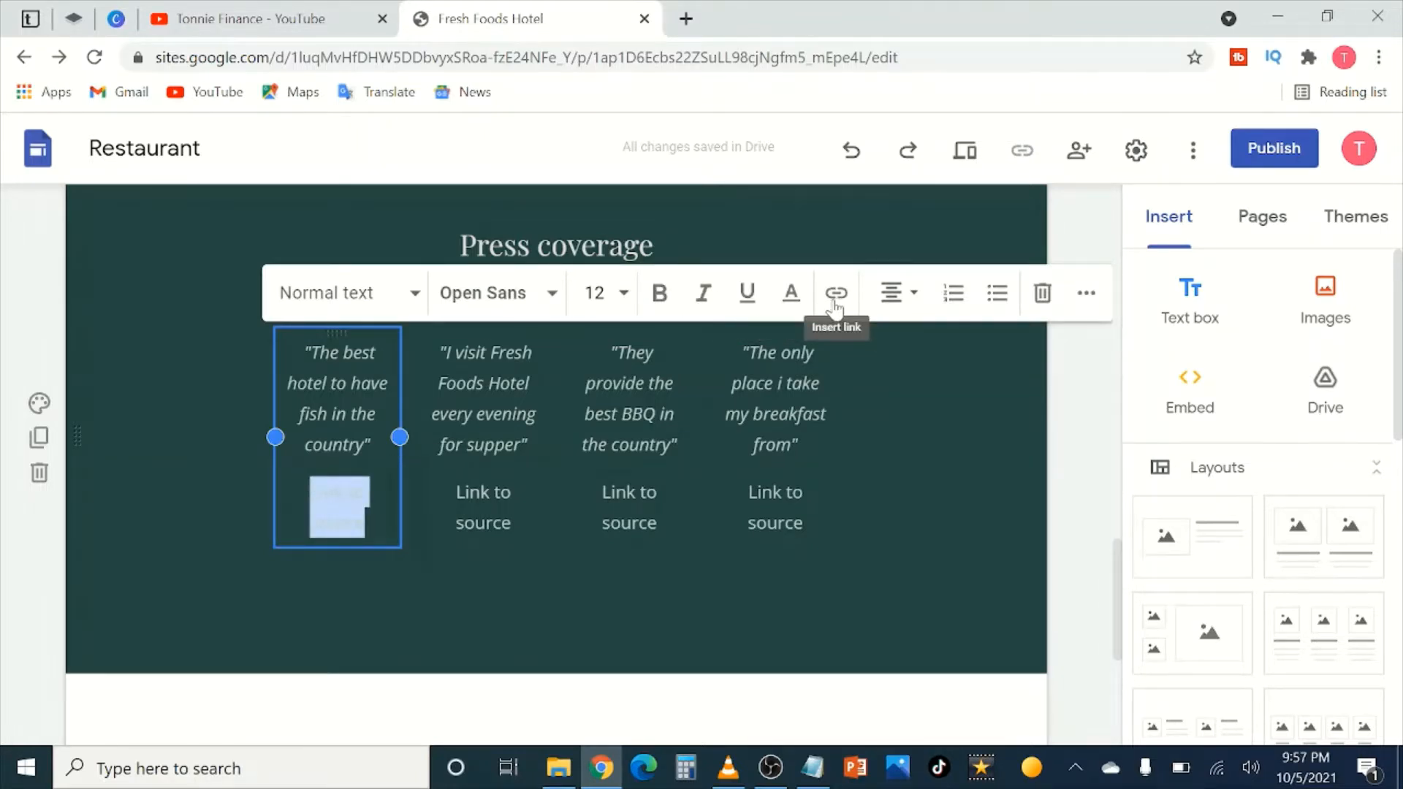
click(835, 305)
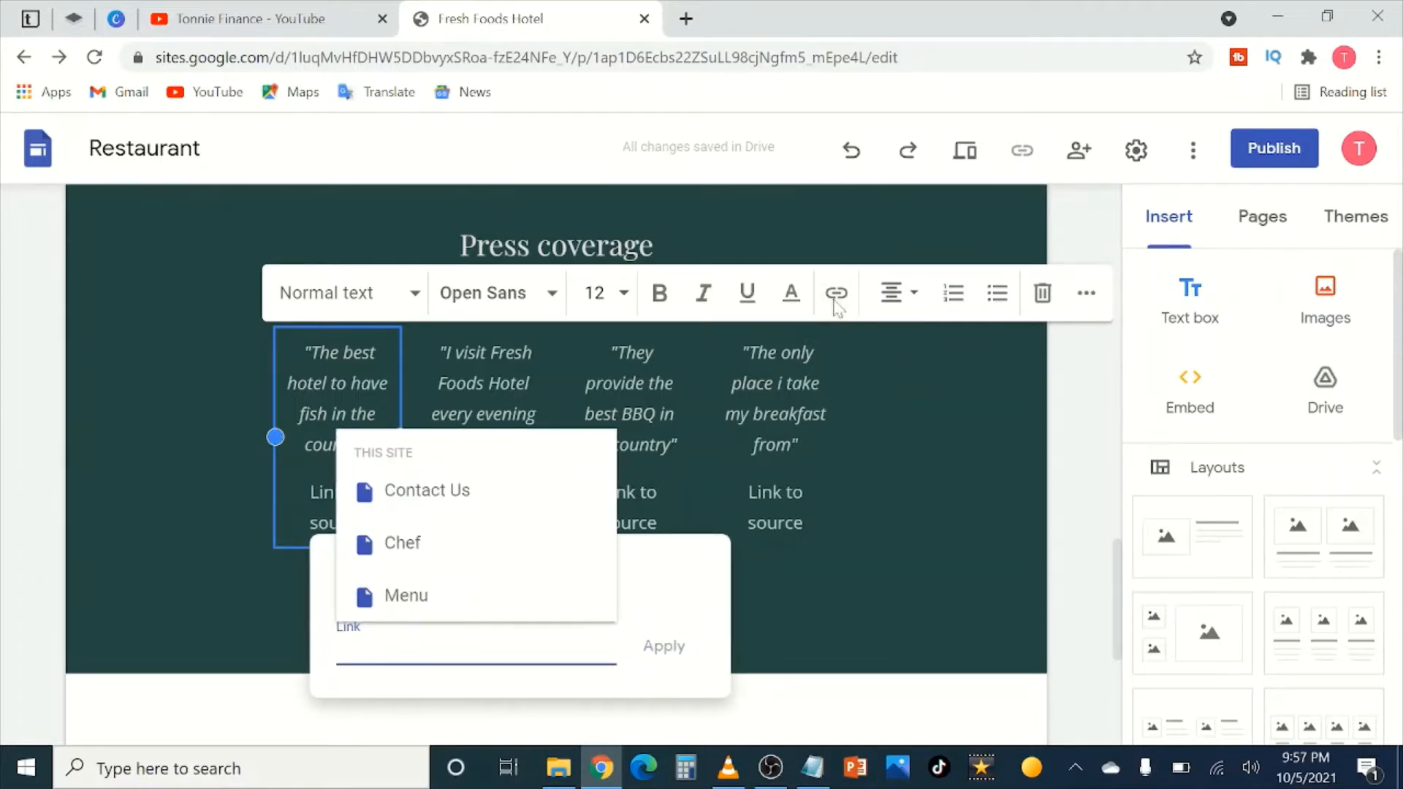
text(https)
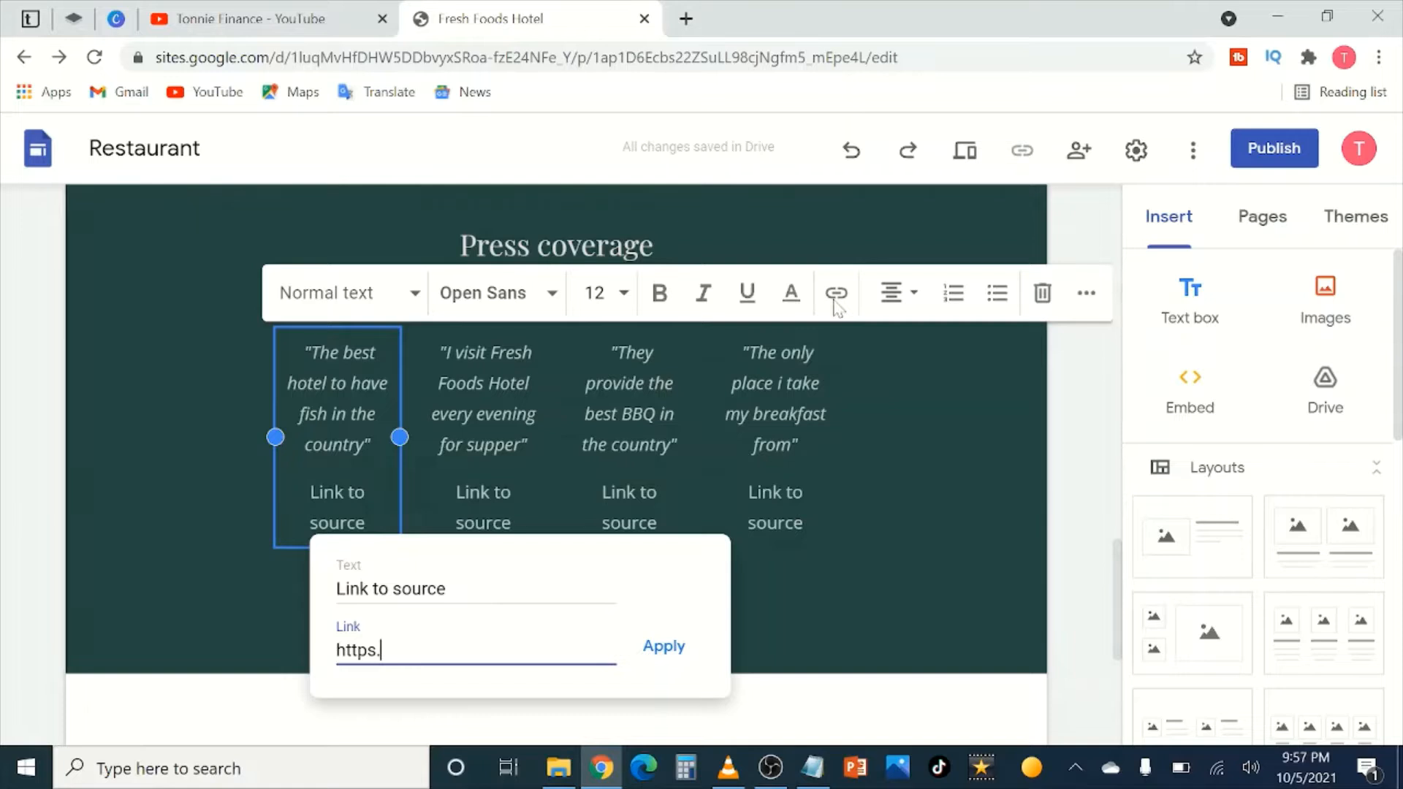
text(://www.google)
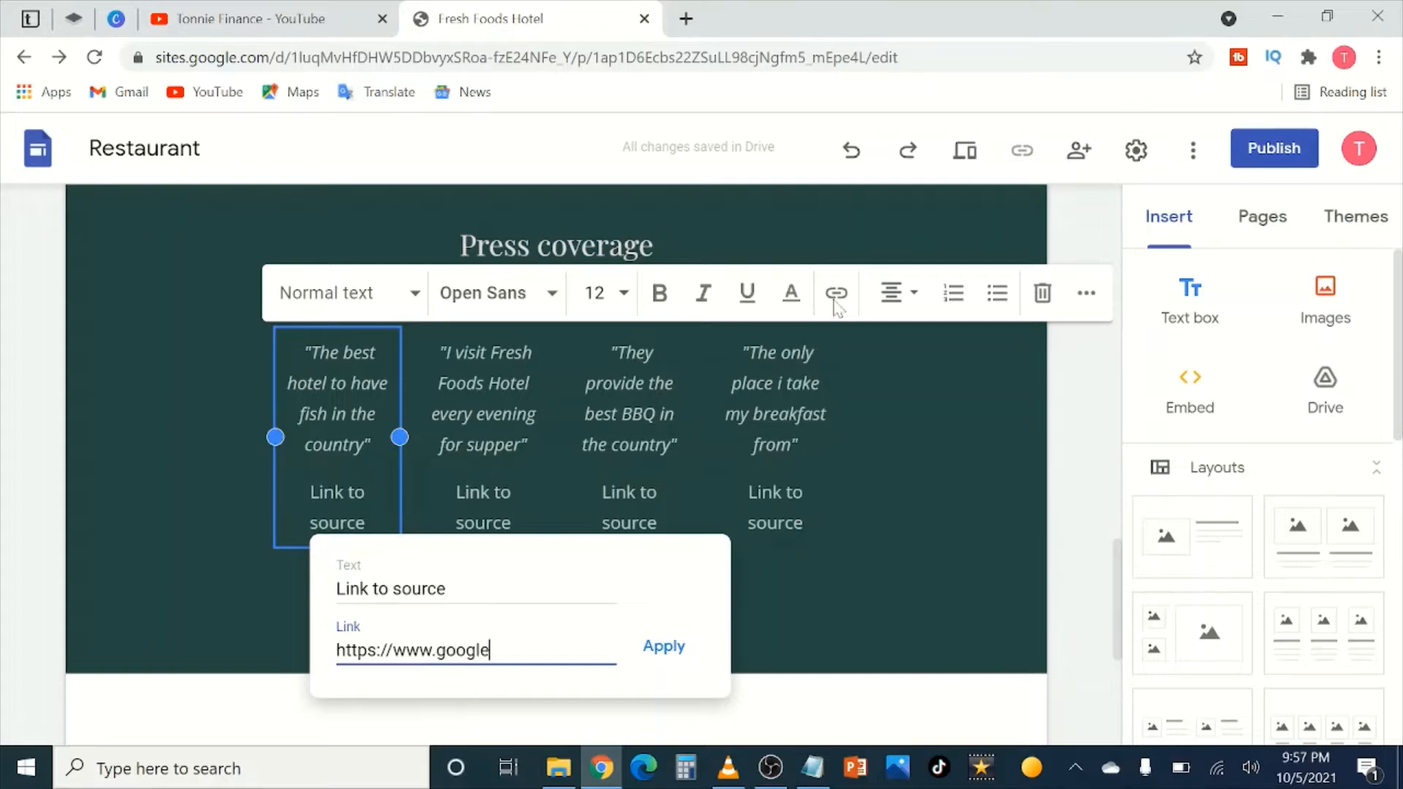
text(.com)
click(478, 589)
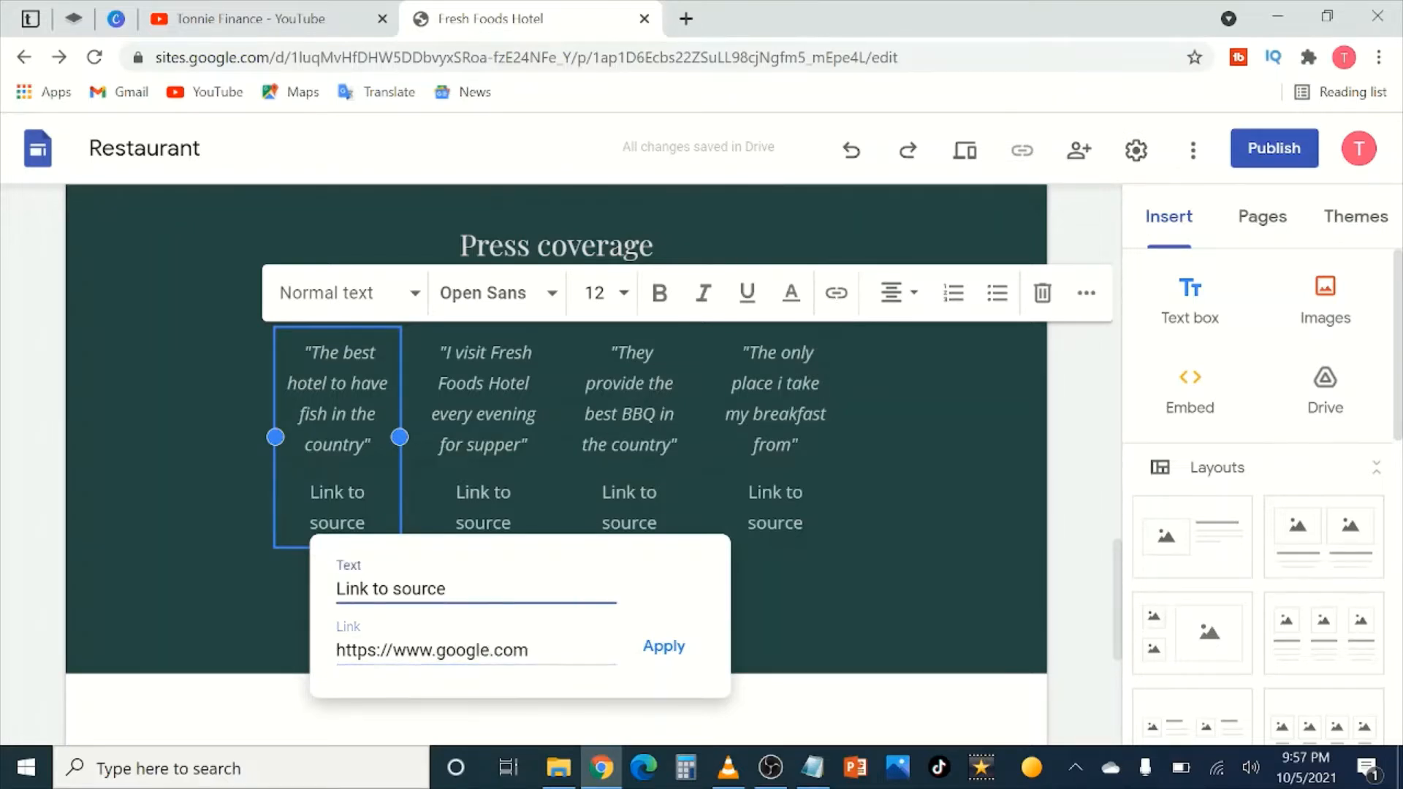
key(BackSpace)
key(BackSpace)
key(BackSpace)
key(BackSpace)
key(BackSpace)
key(BackSpace)
key(BackSpace)
key(BackSpace)
key(BackSpace)
key(BackSpace)
key(BackSpace)
key(BackSpace)
key(BackSpace)
key(BackSpace)
text(Google)
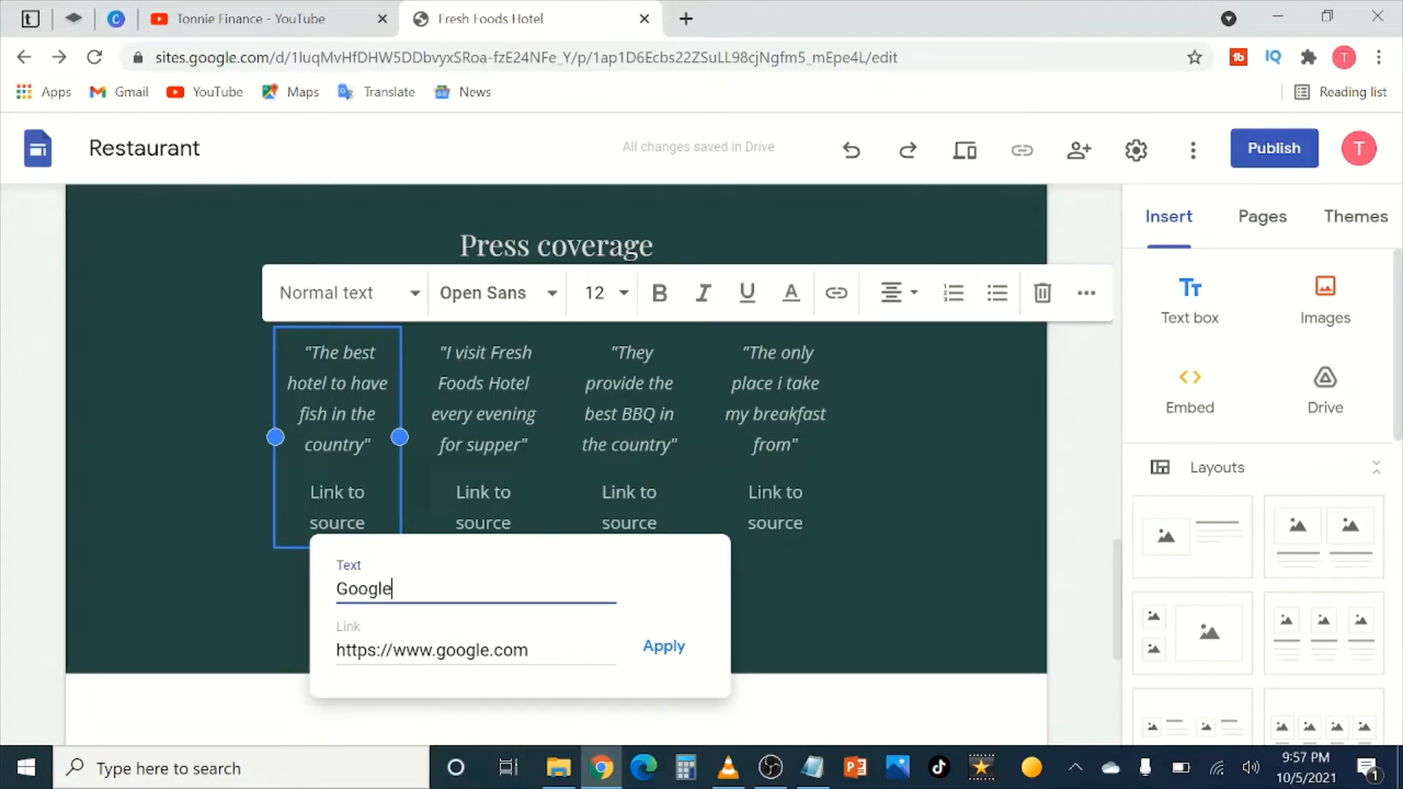
click(665, 647)
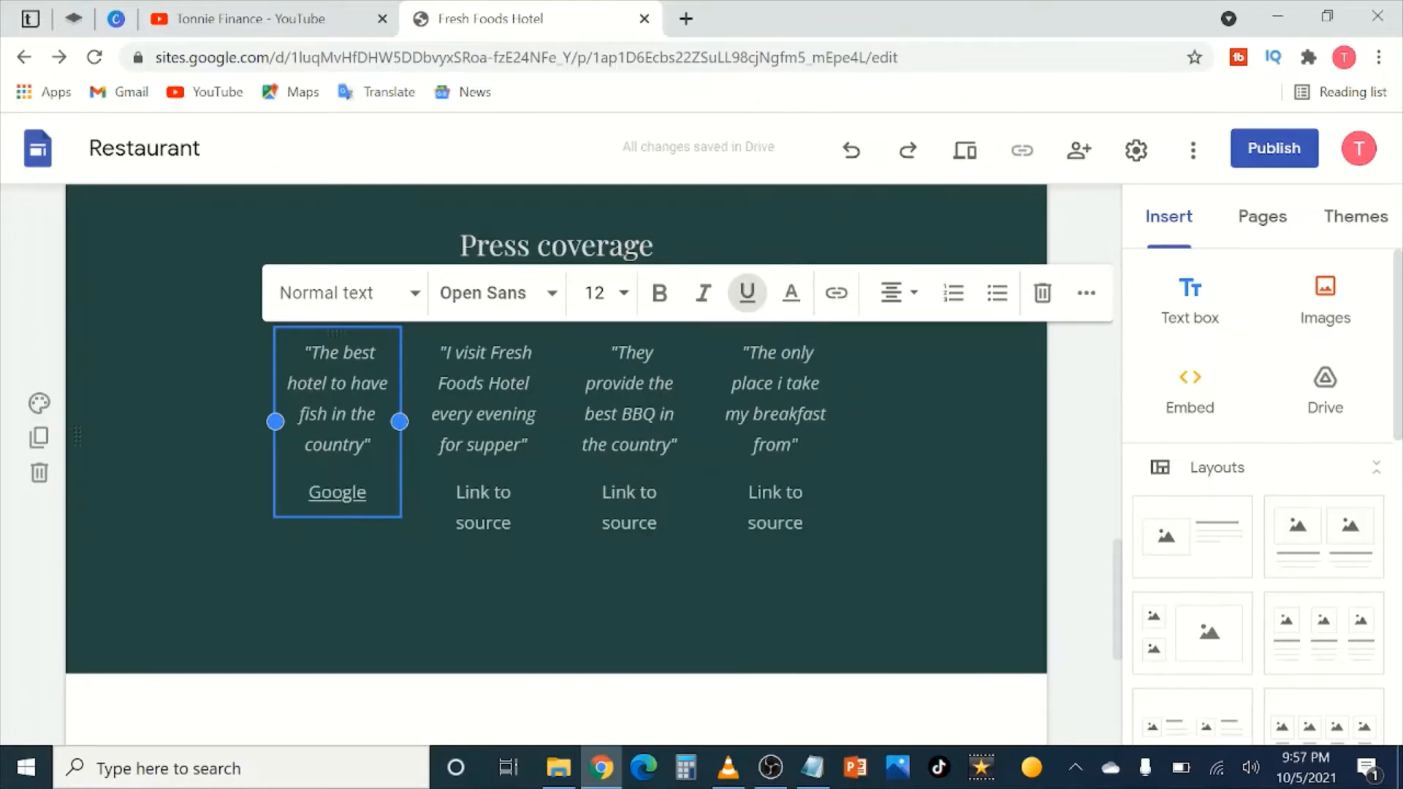
drag(512, 524, 456, 492)
click(836, 293)
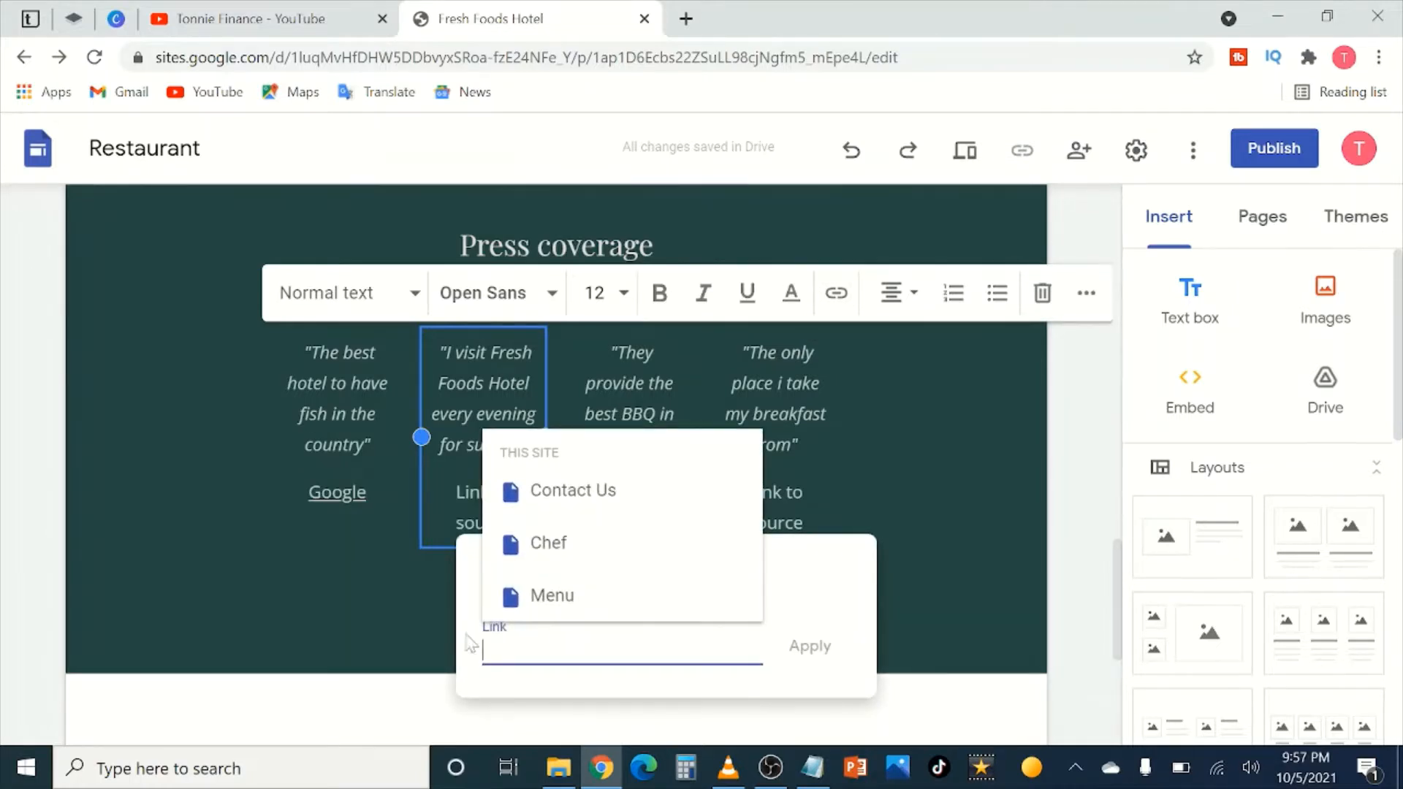
click(431, 611)
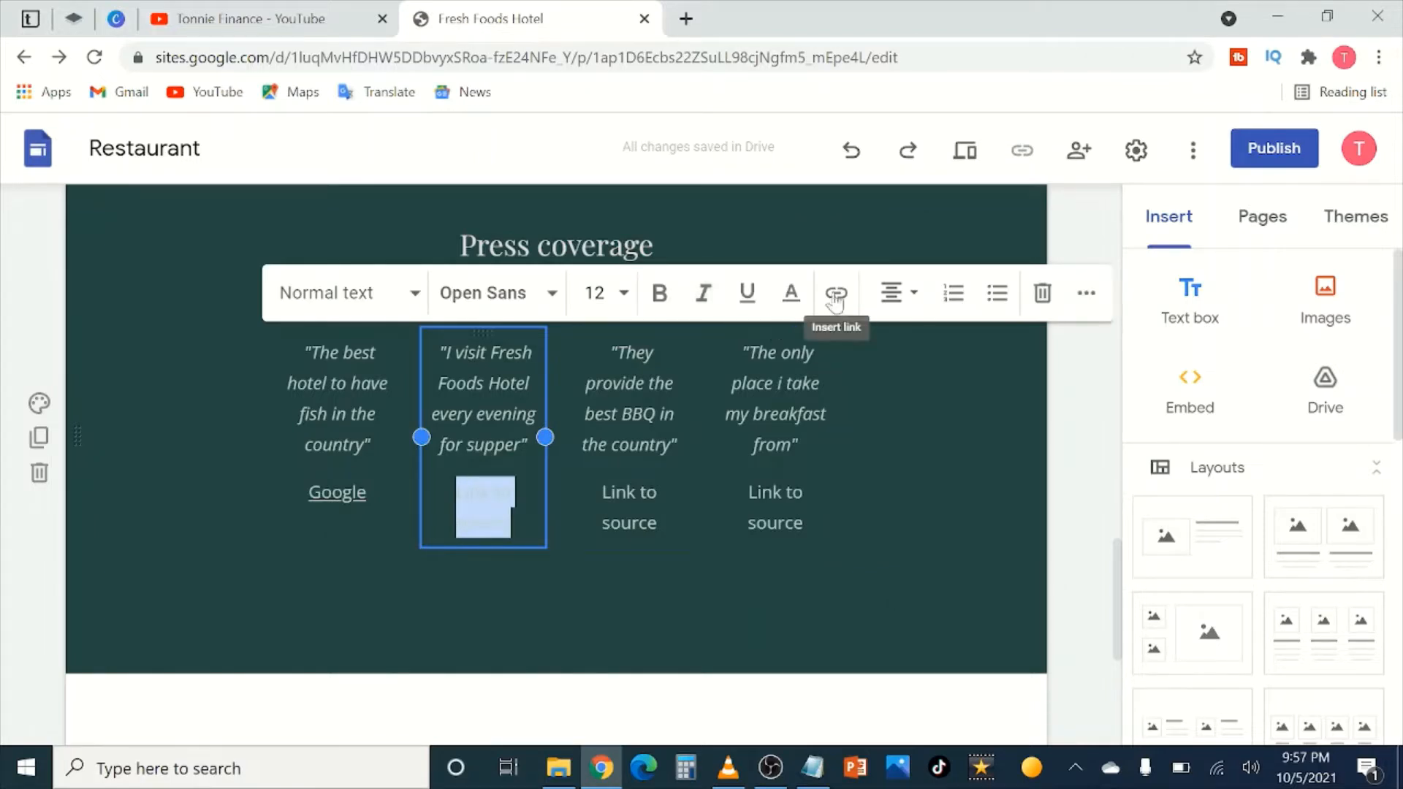
click(836, 292)
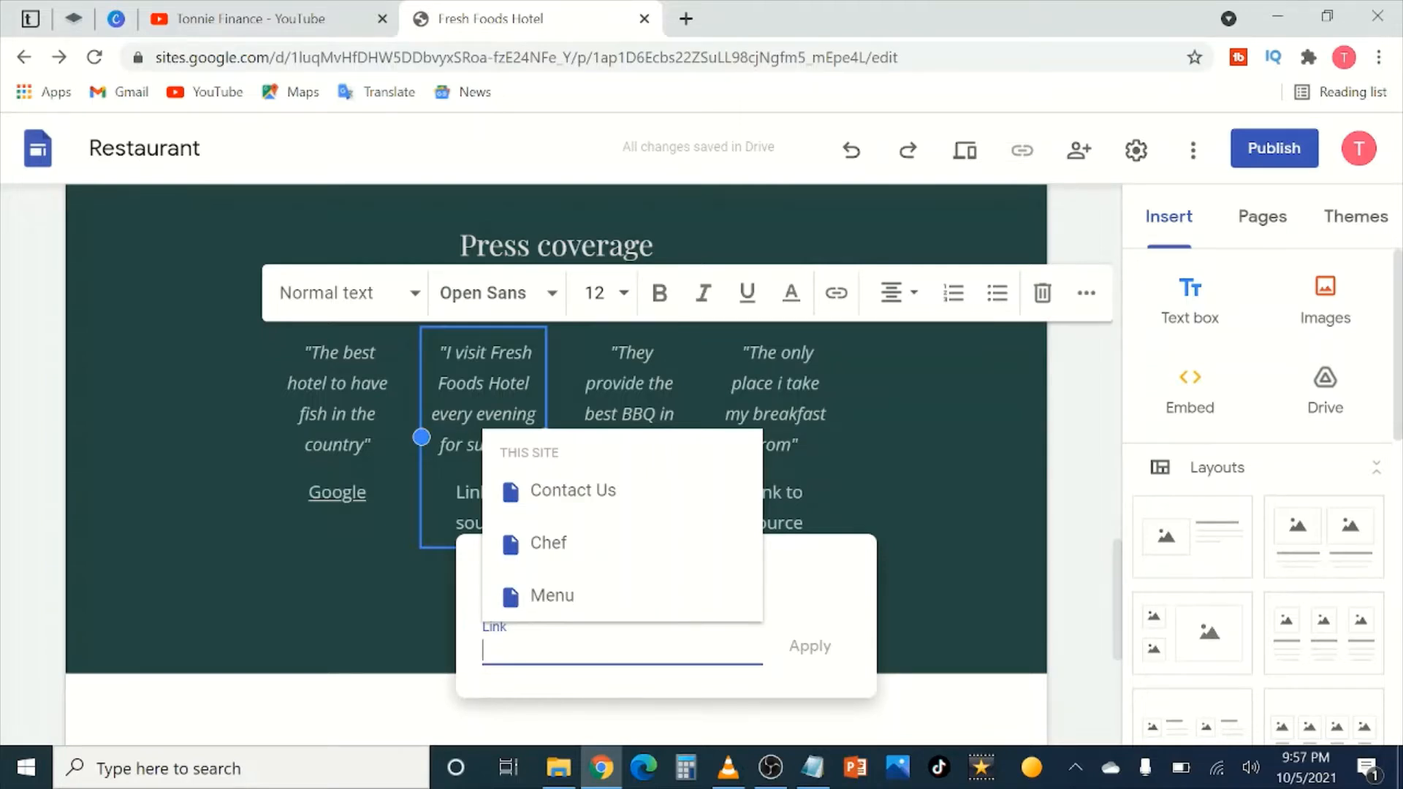
text(https)
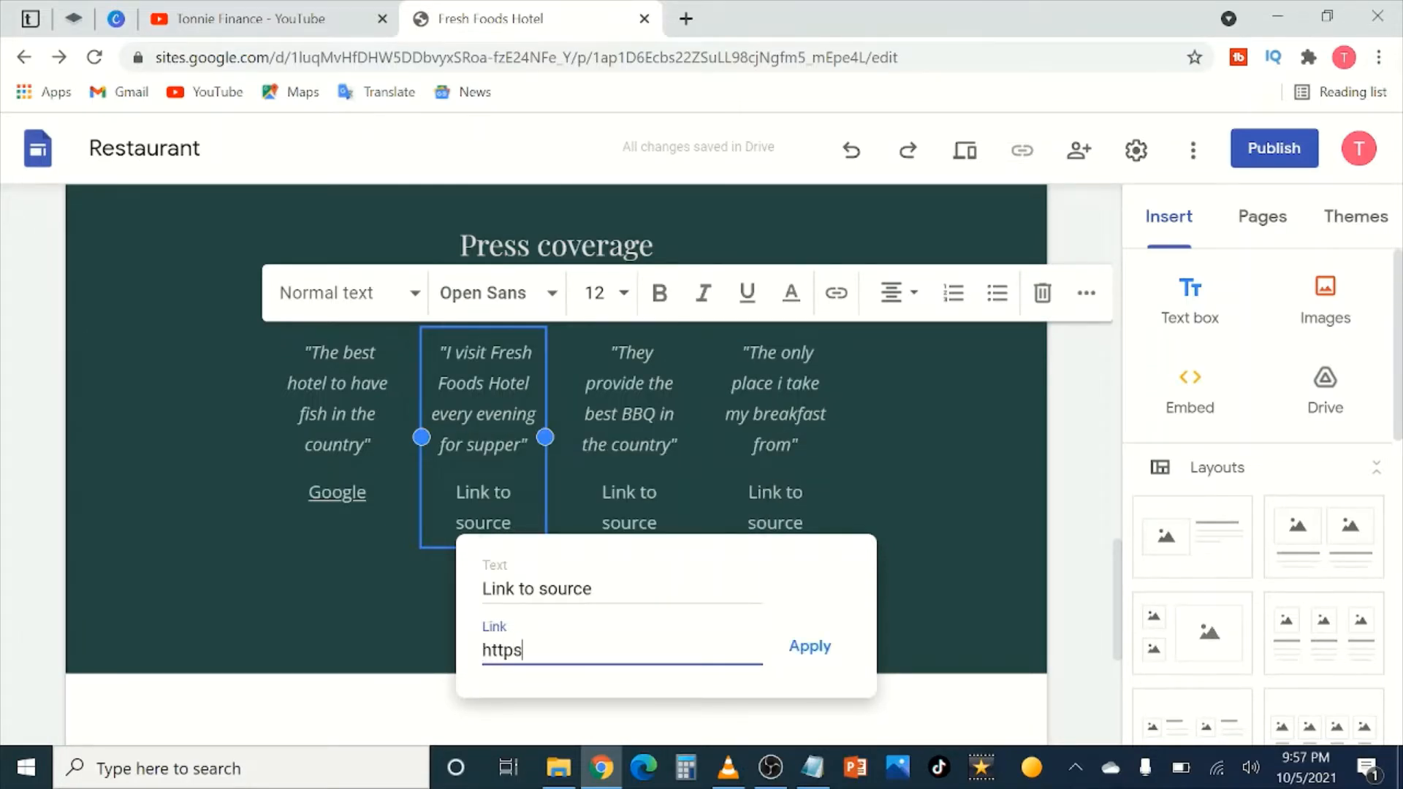
text(://facebook.com)
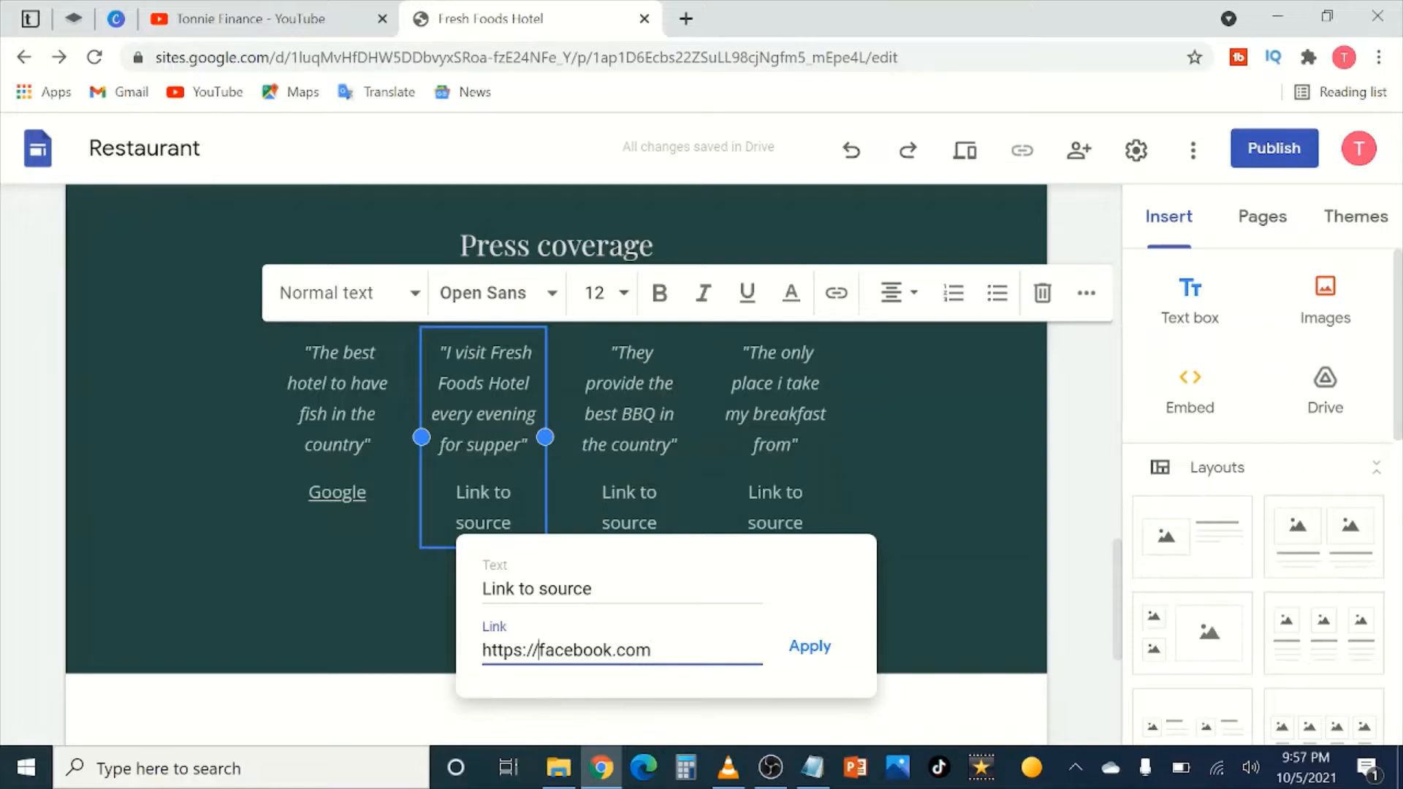
text(ww.)
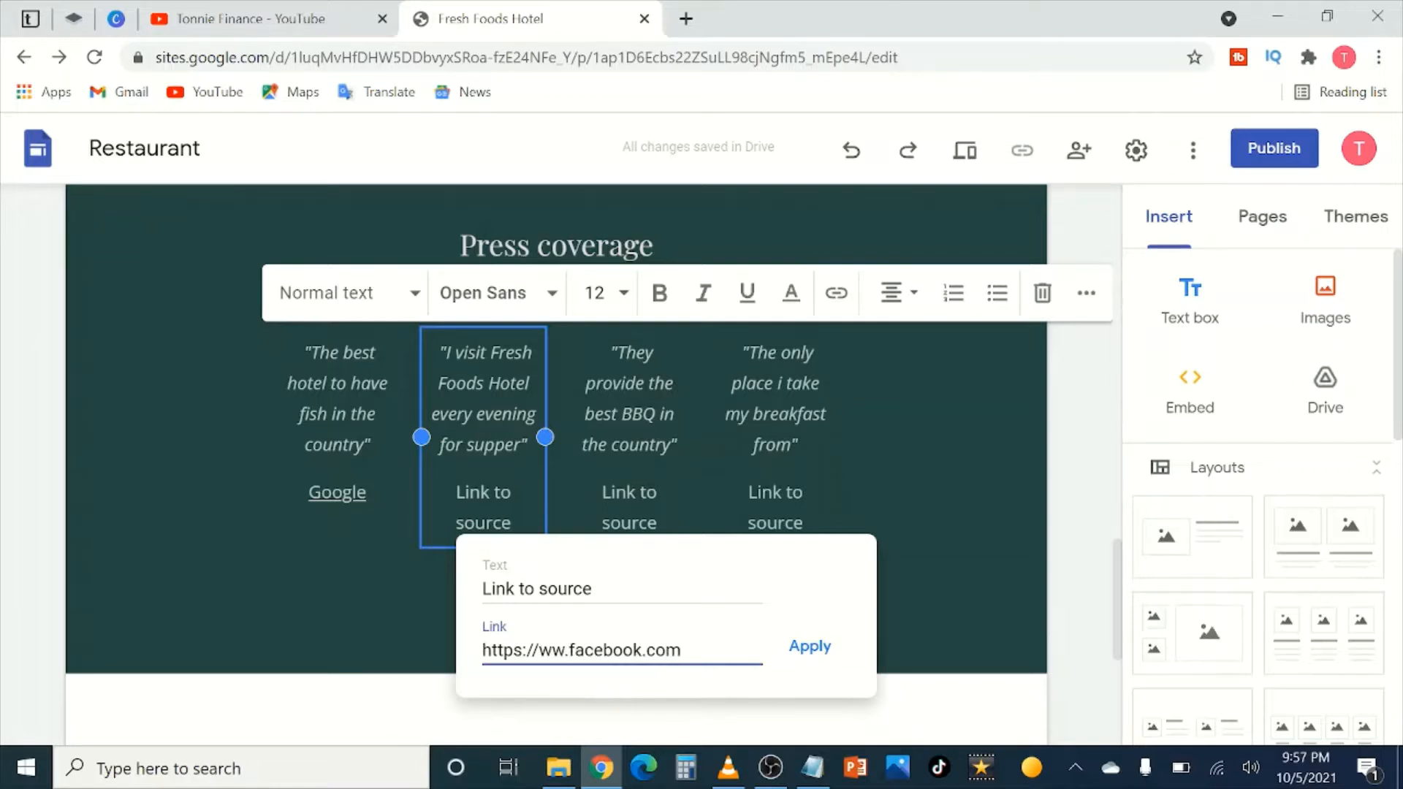
text(w)
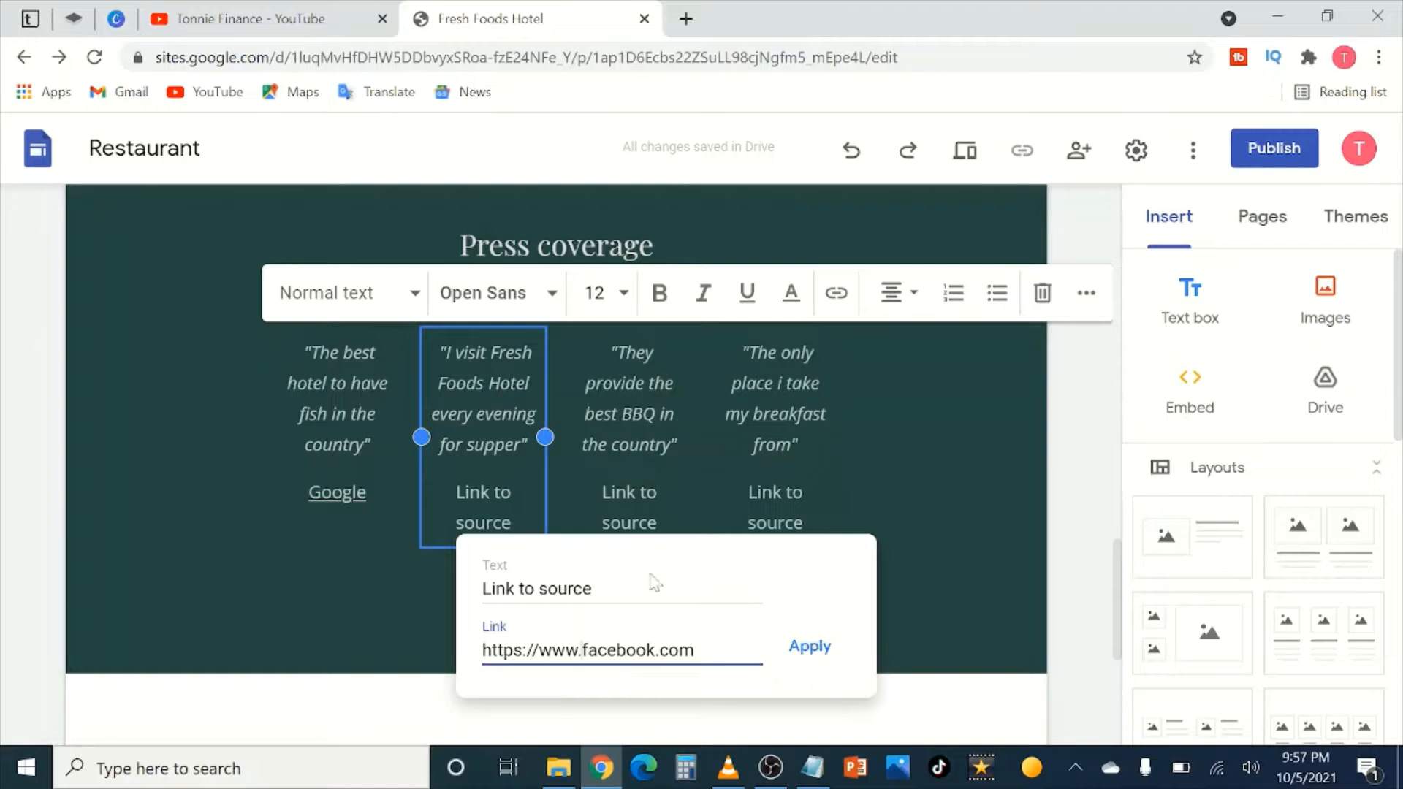
click(654, 582)
key(BackSpace)
key(BackSpace)
key(BackSpace)
key(BackSpace)
key(BackSpace)
key(BackSpace)
key(BackSpace)
key(BackSpace)
key(BackSpace)
key(BackSpace)
key(BackSpace)
key(BackSpace)
key(BackSpace)
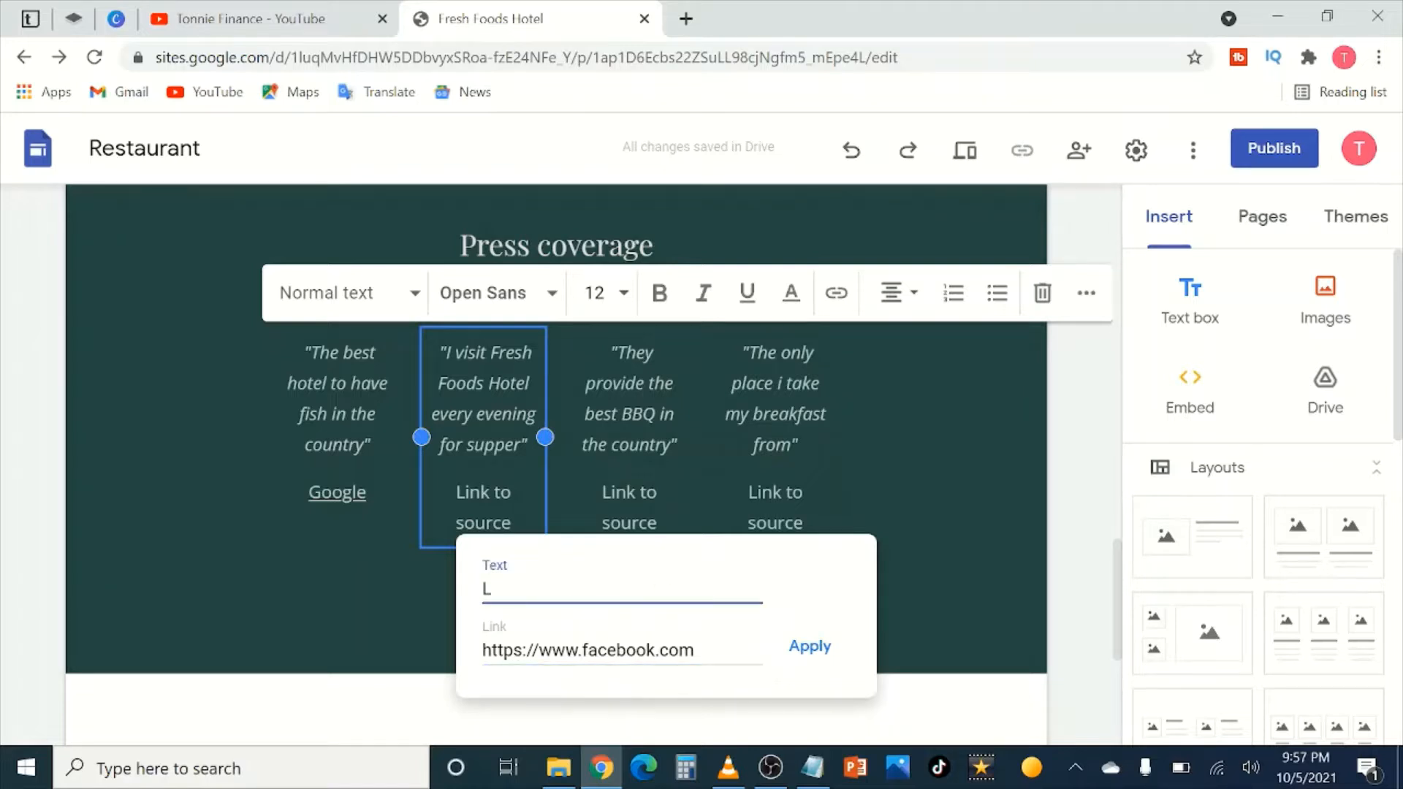
text(Facebook)
click(809, 646)
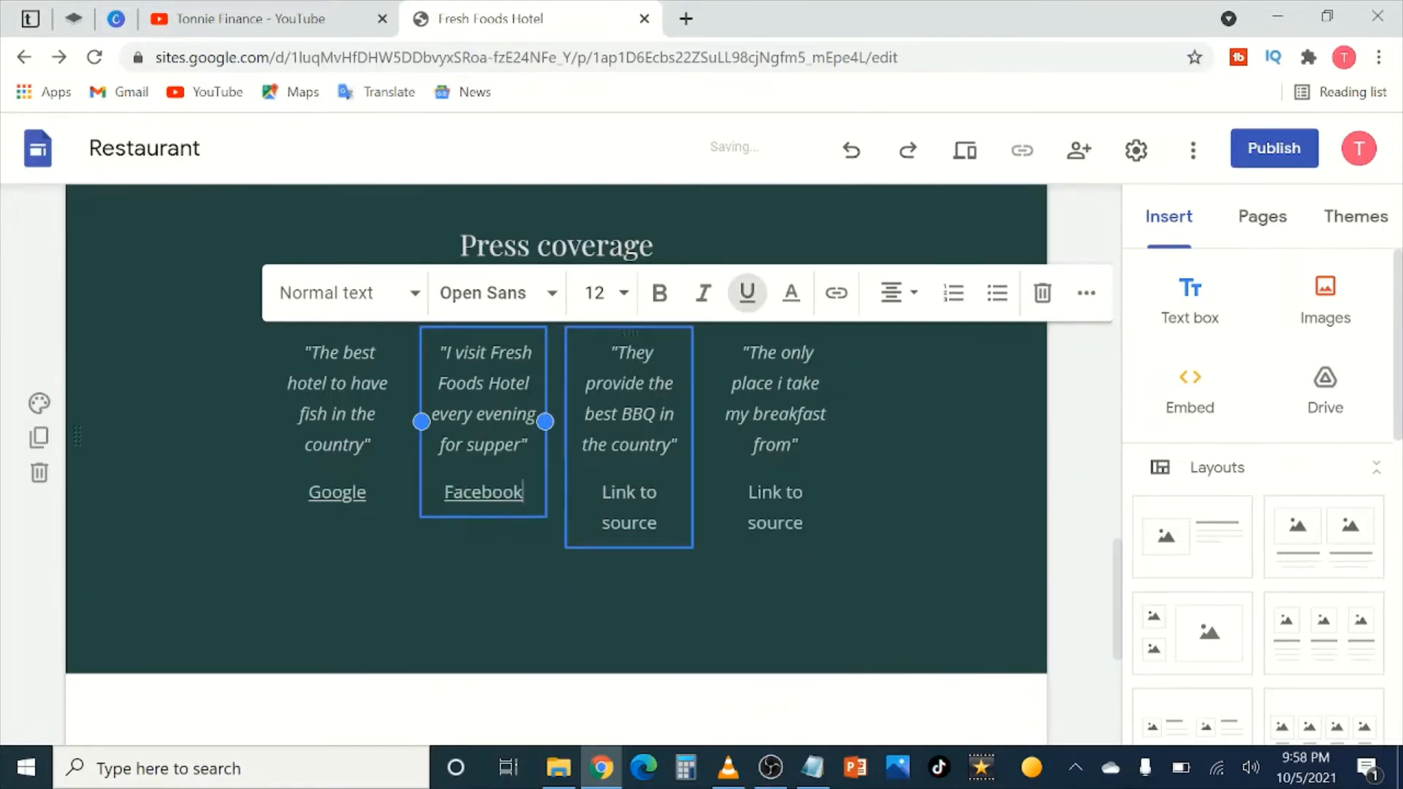
drag(662, 525, 603, 491)
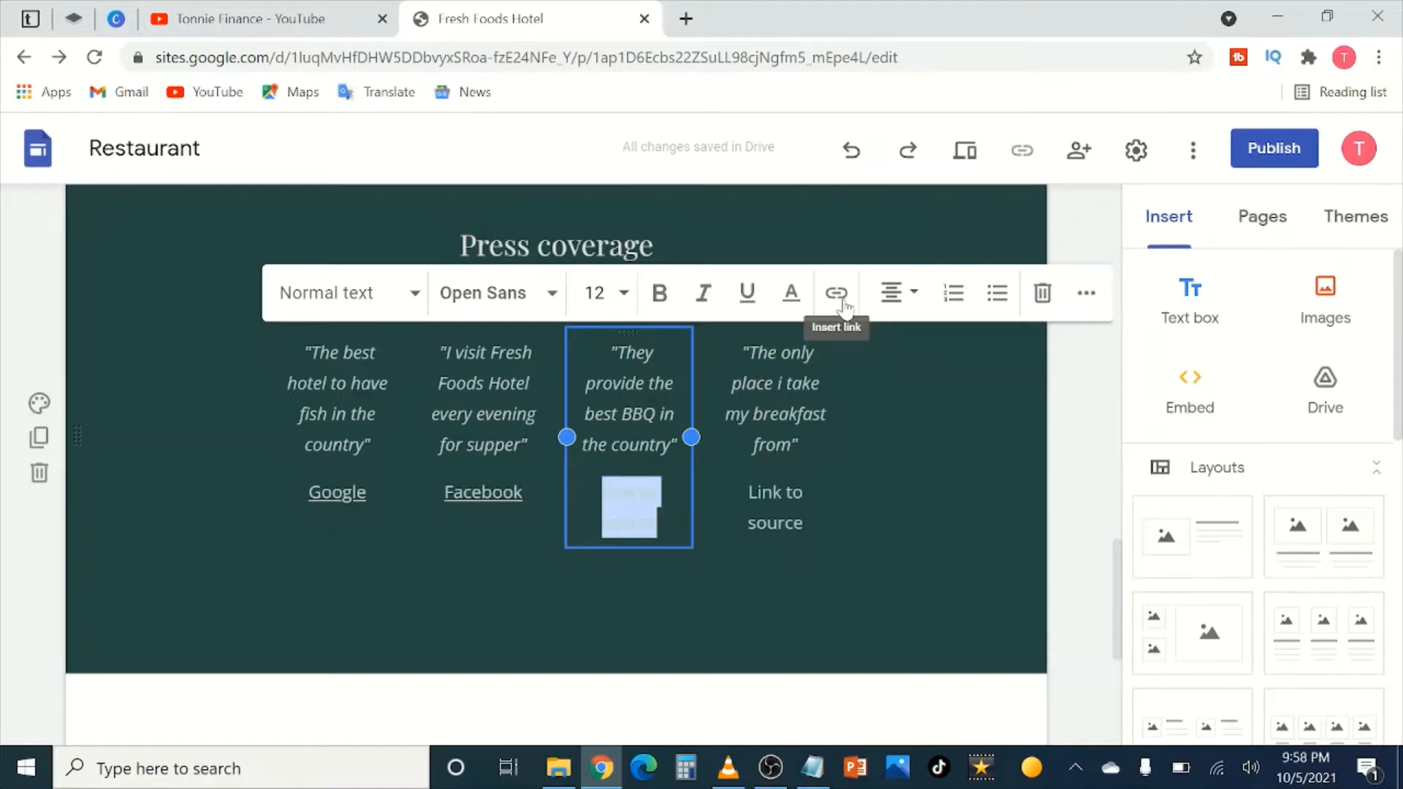
click(837, 294)
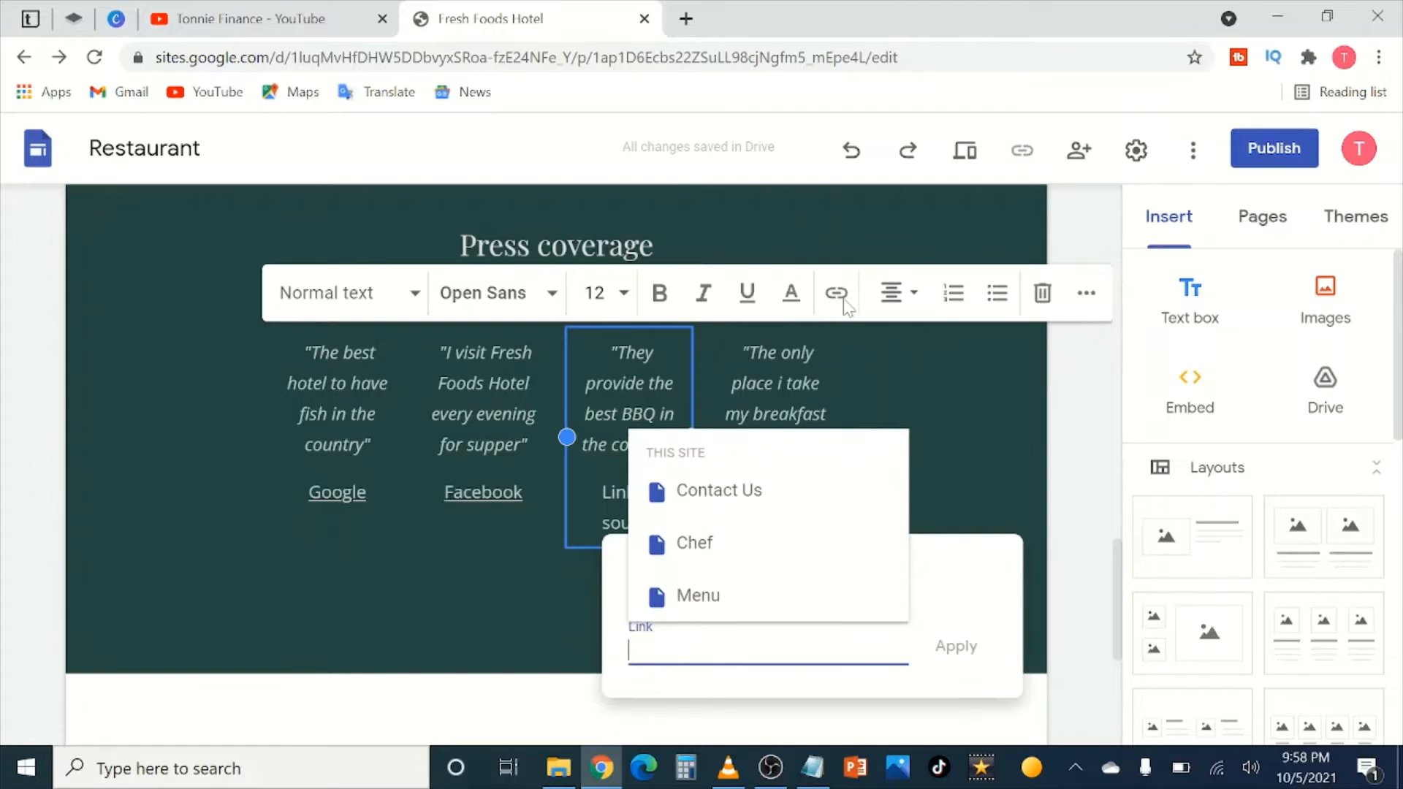
text(http)
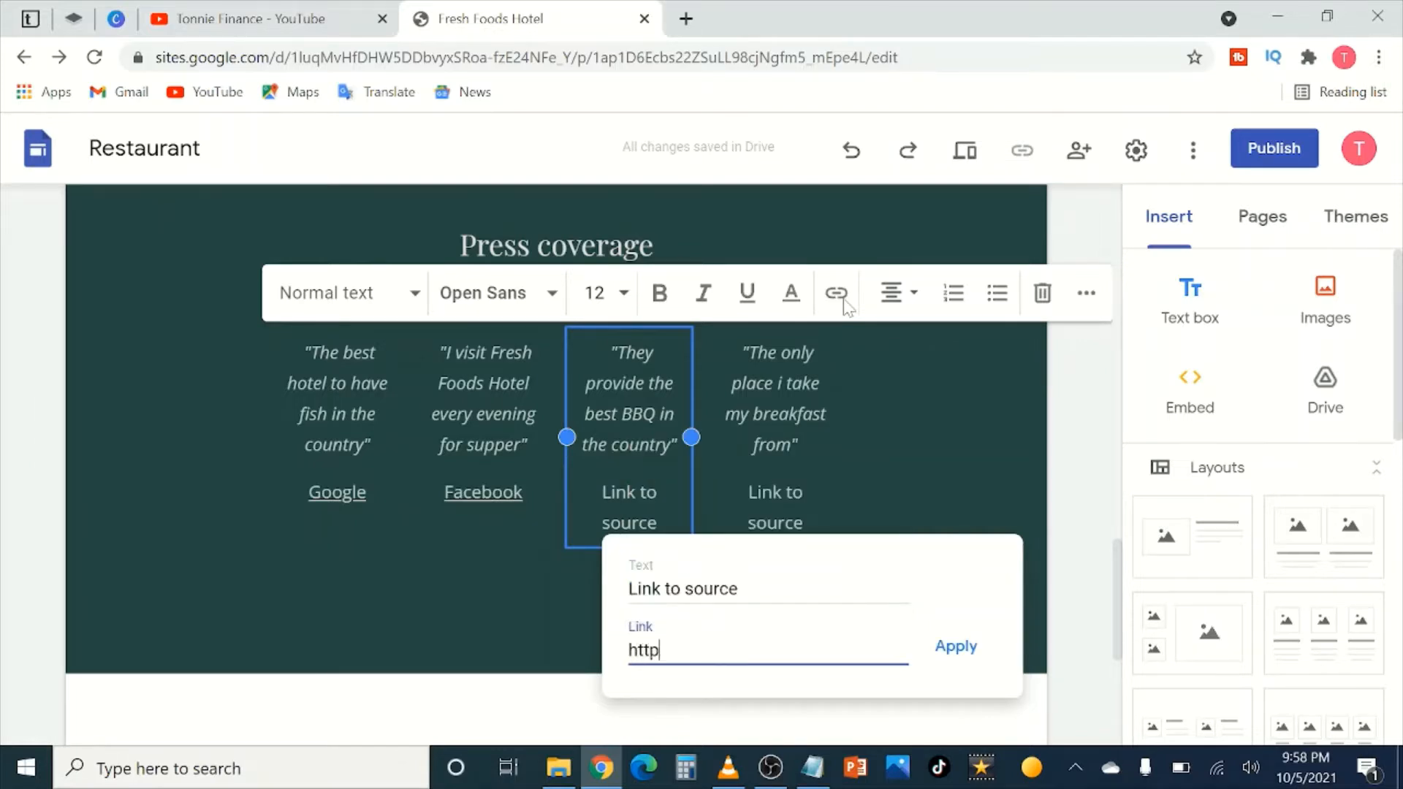
text(s:www.twitter)
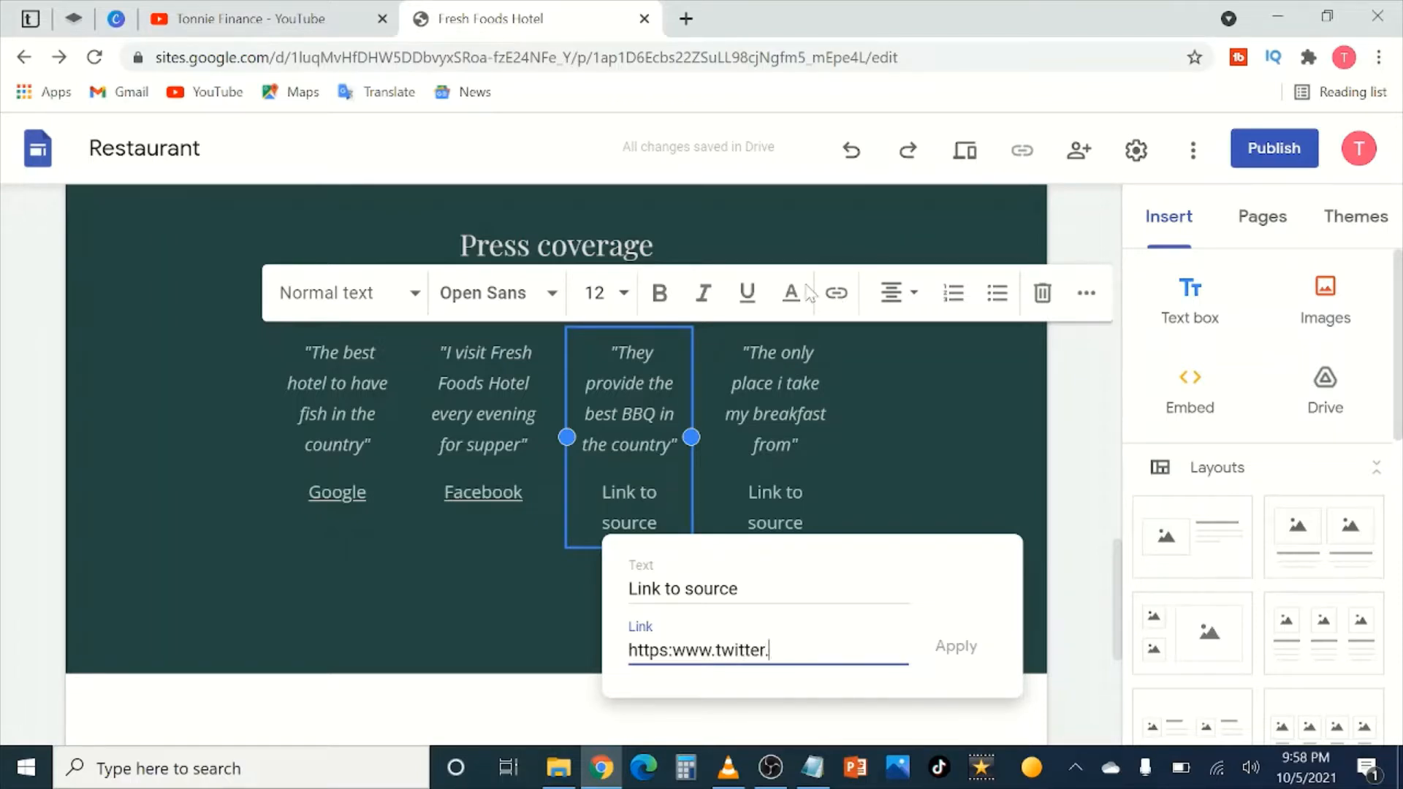
text(.com)
drag(742, 591, 624, 594)
text(Twitter)
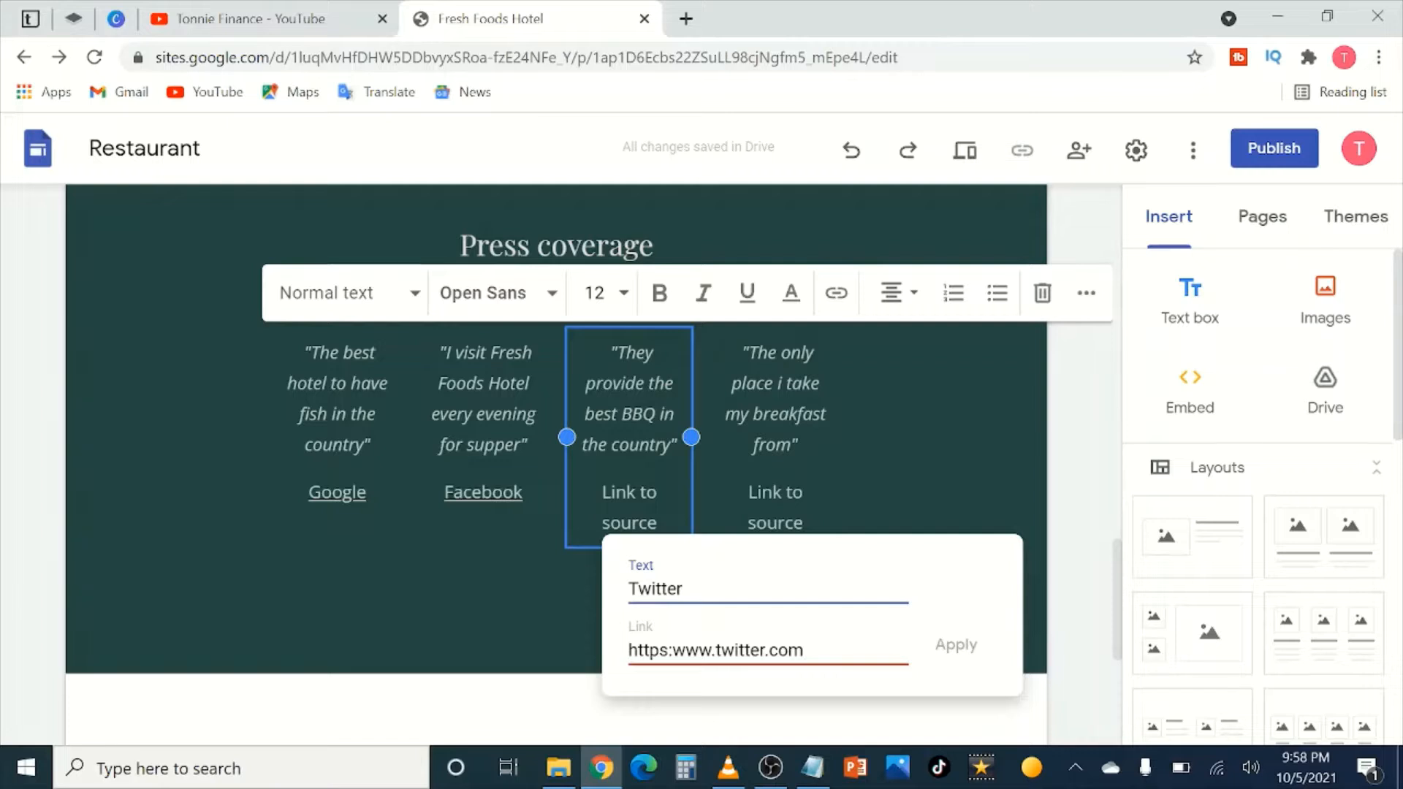
click(673, 650)
text(//)
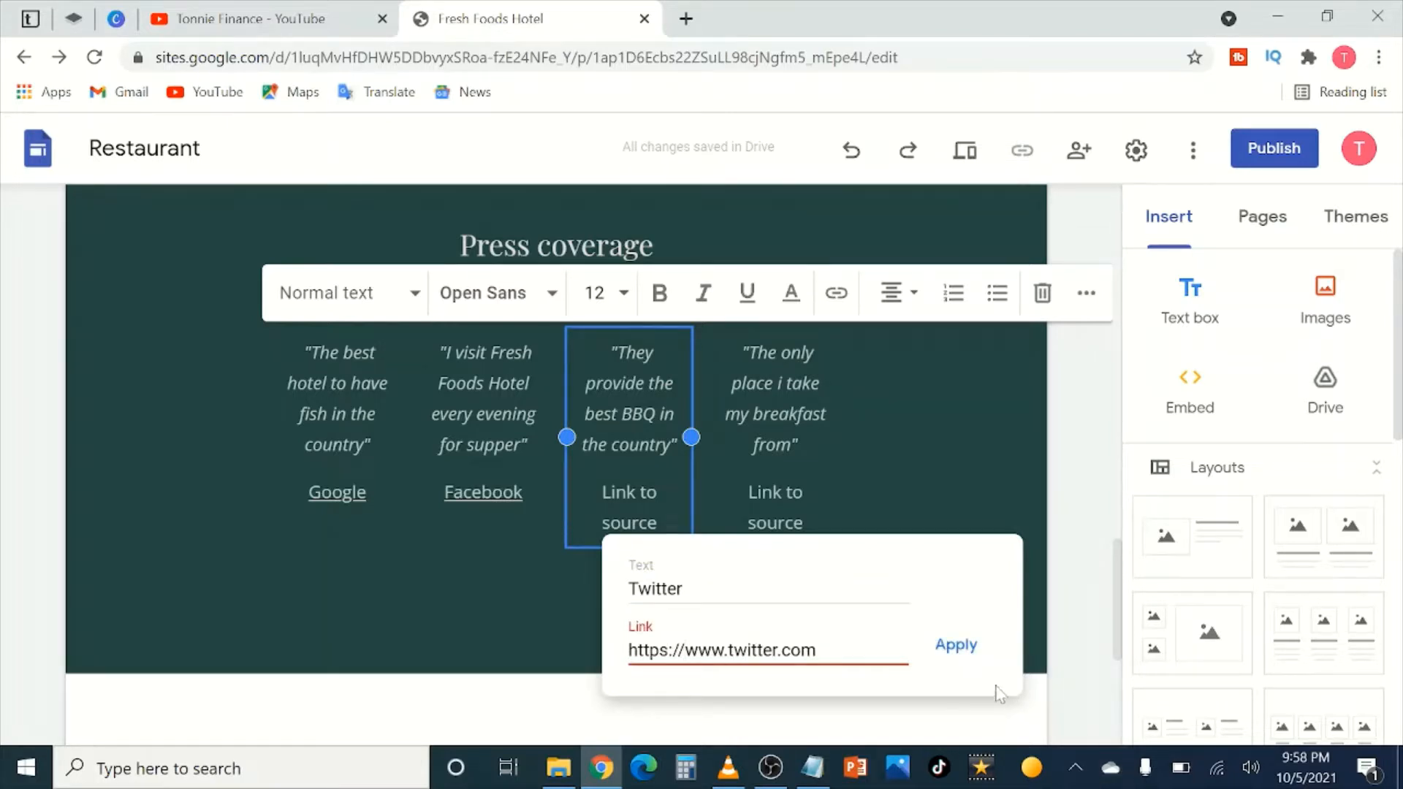
click(956, 645)
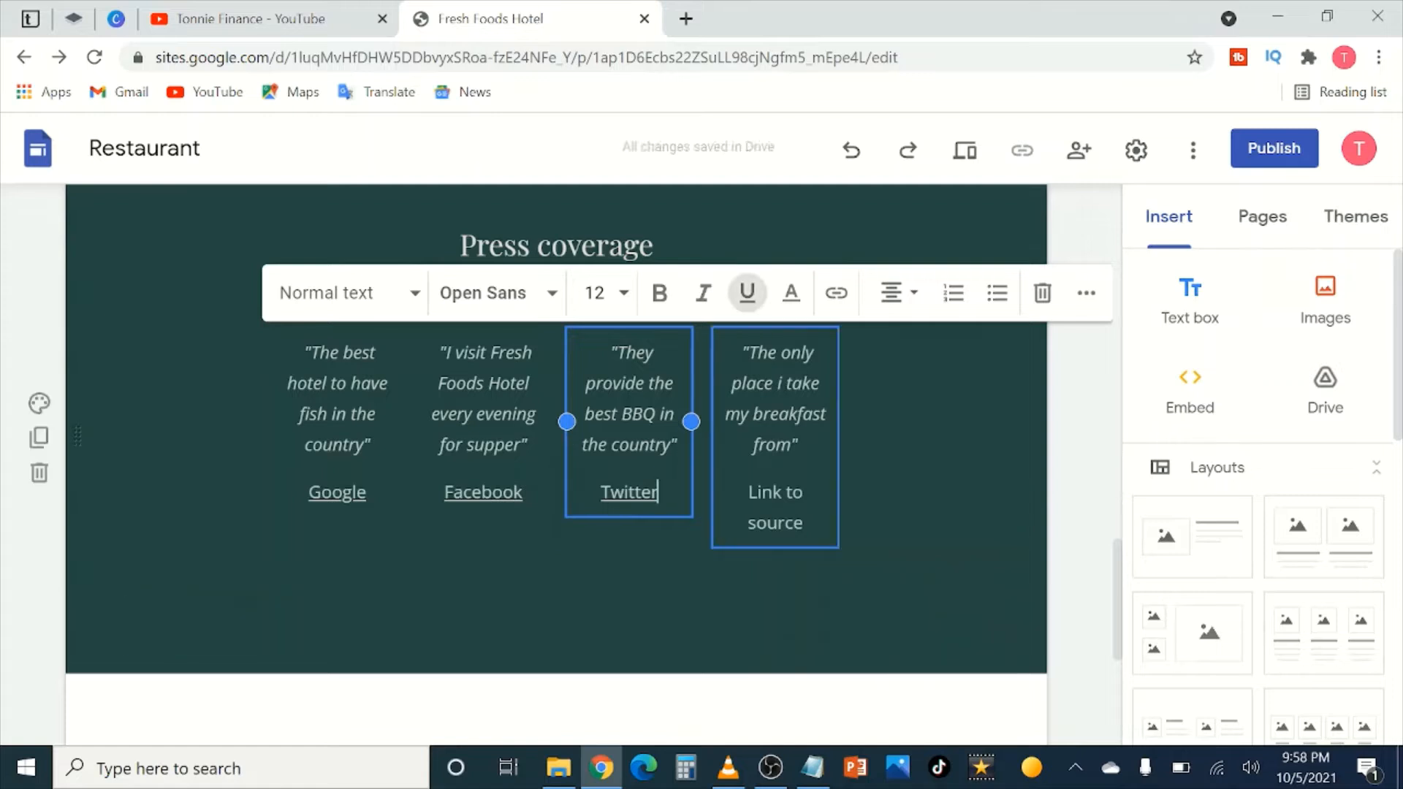
click(801, 523)
drag(803, 523, 748, 491)
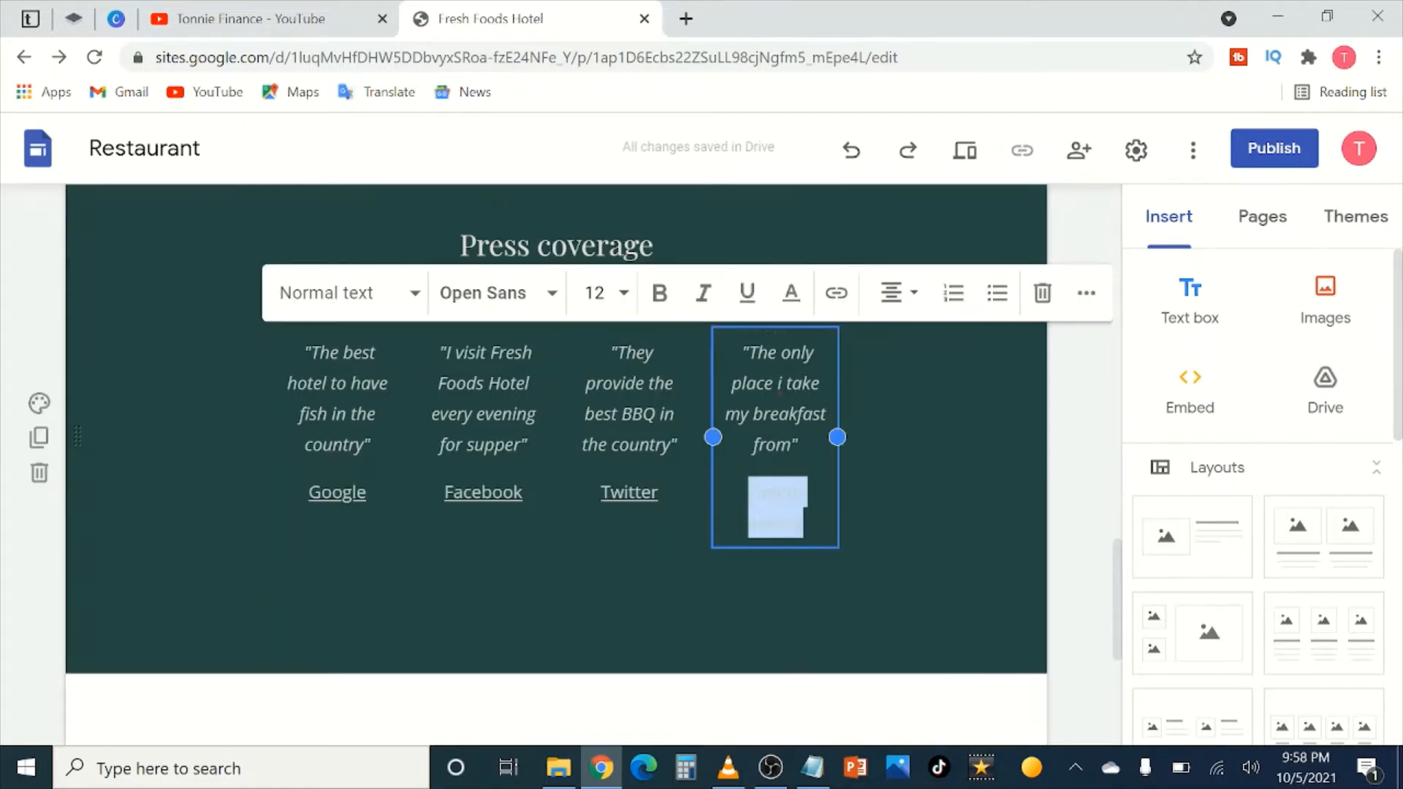
click(836, 293)
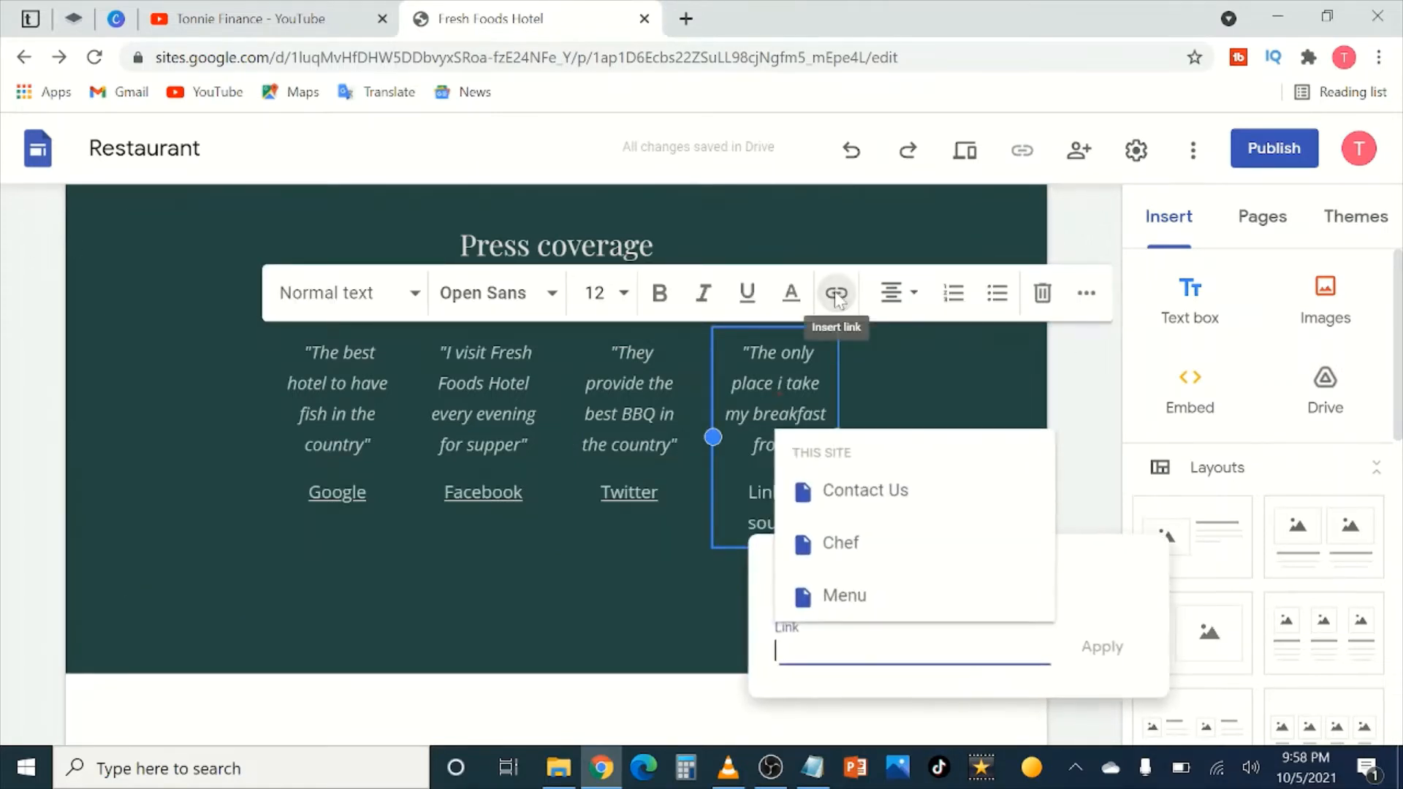
text(ht)
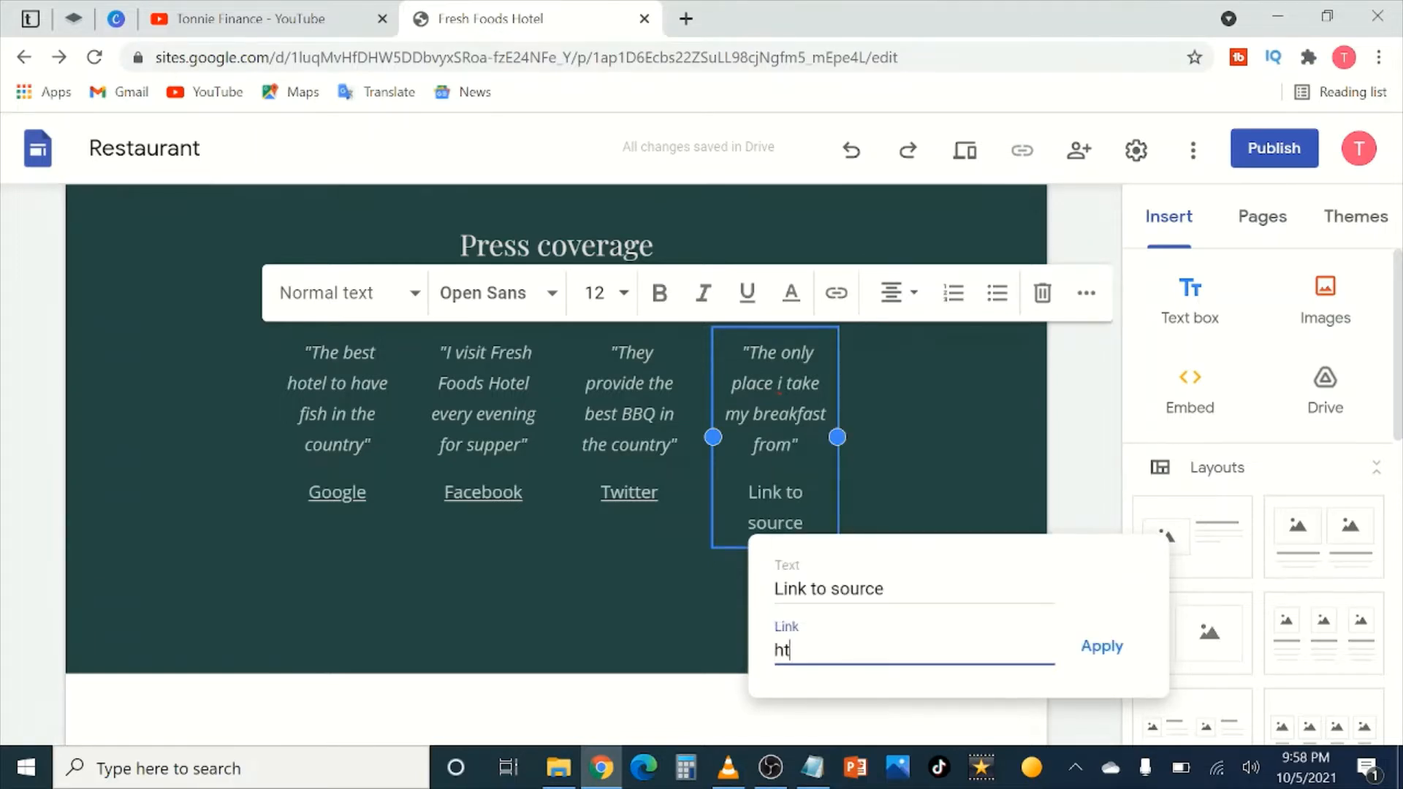
text(tps://www.instagram.coom)
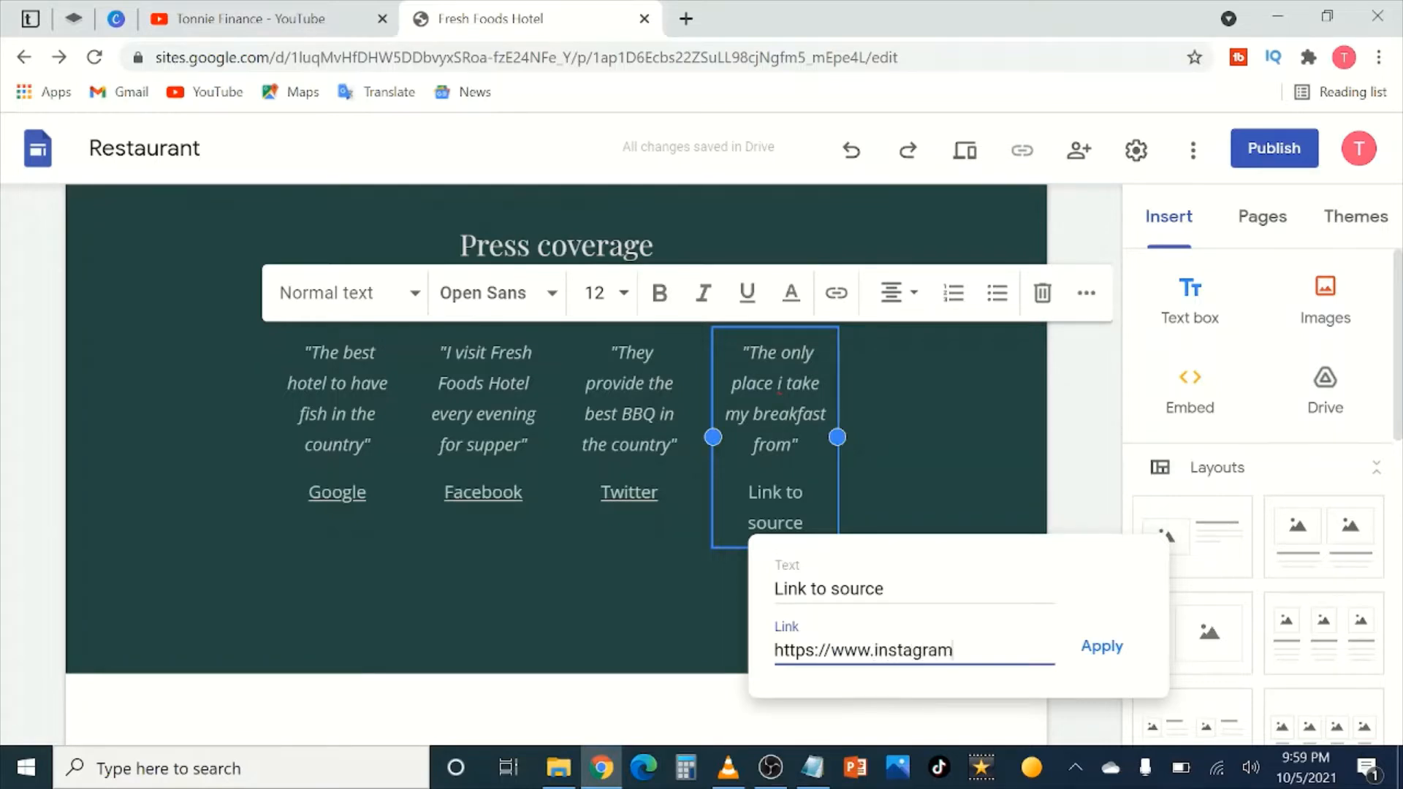
key(BackSpace)
key(BackSpace)
text(m)
drag(884, 589, 735, 580)
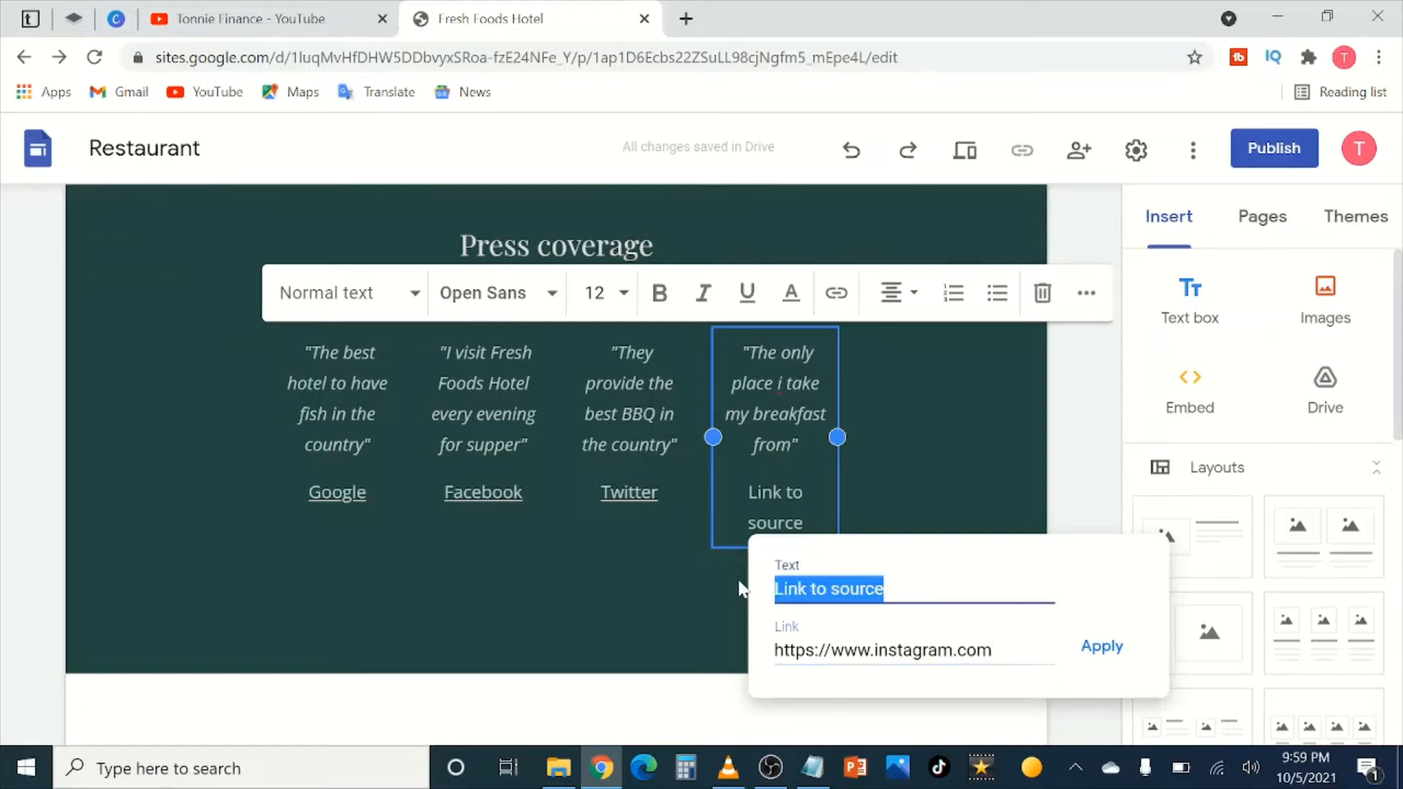
text(Instagram)
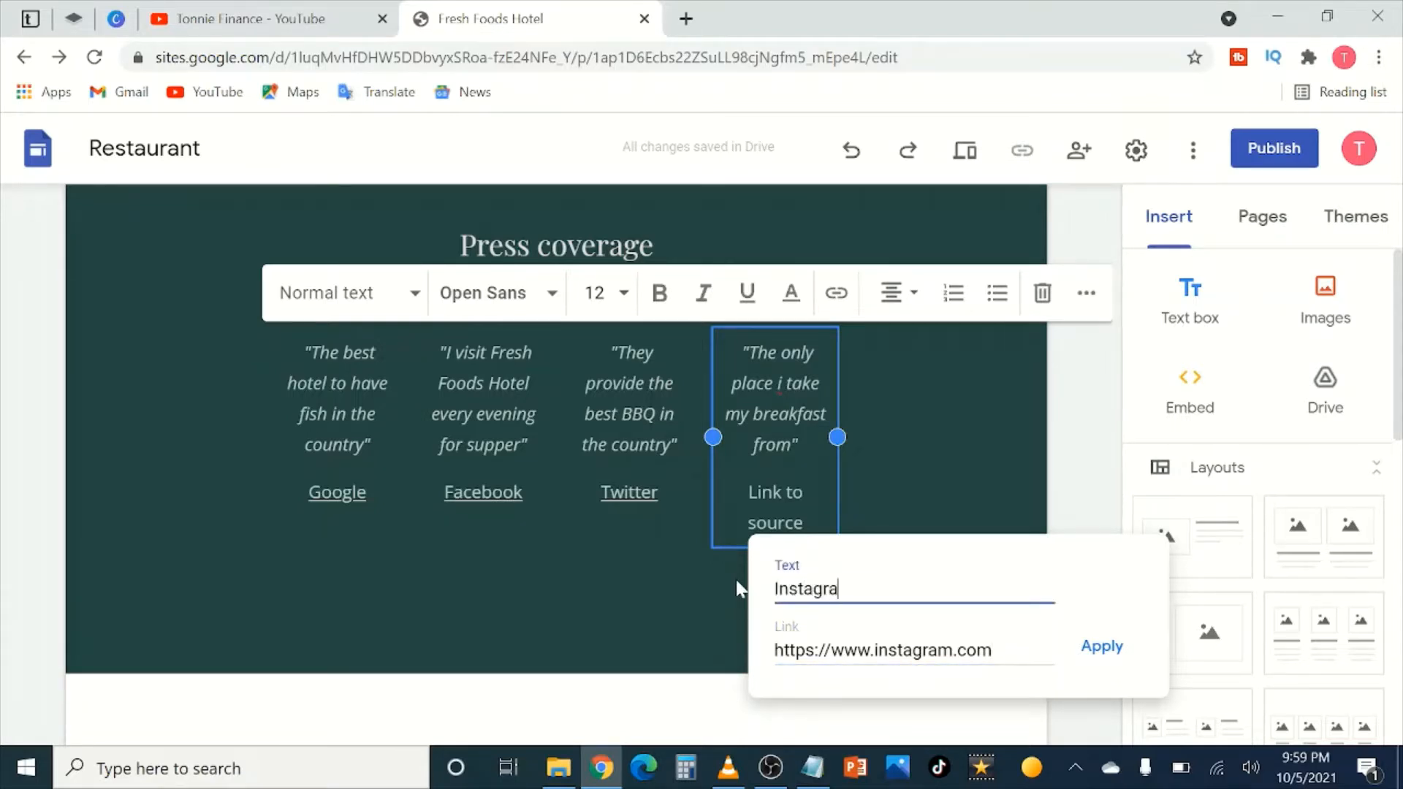
click(1099, 647)
click(1085, 467)
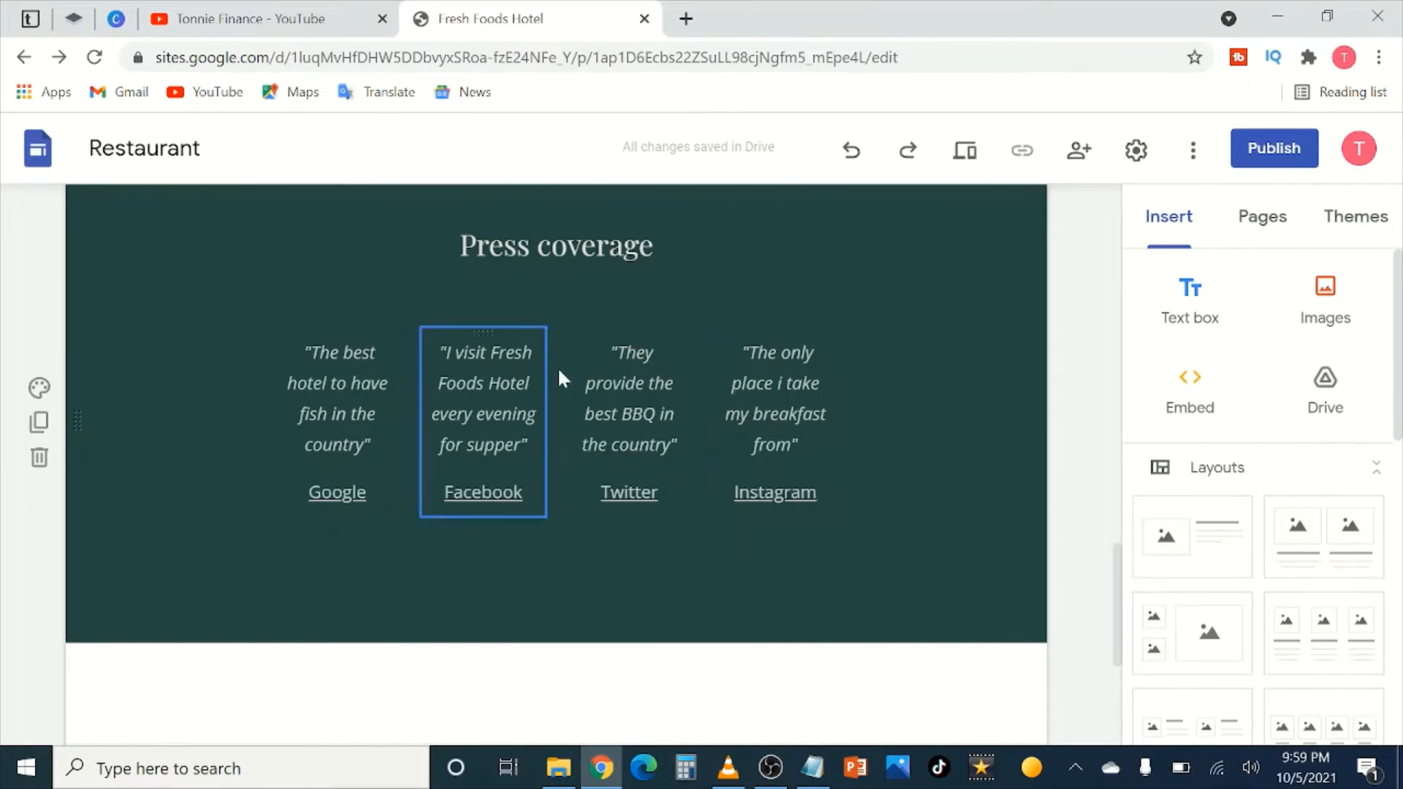
Step: Scroll down to the page footer and open it for editing, showing its contact placeholders
scroll(799, 417, down, 5)
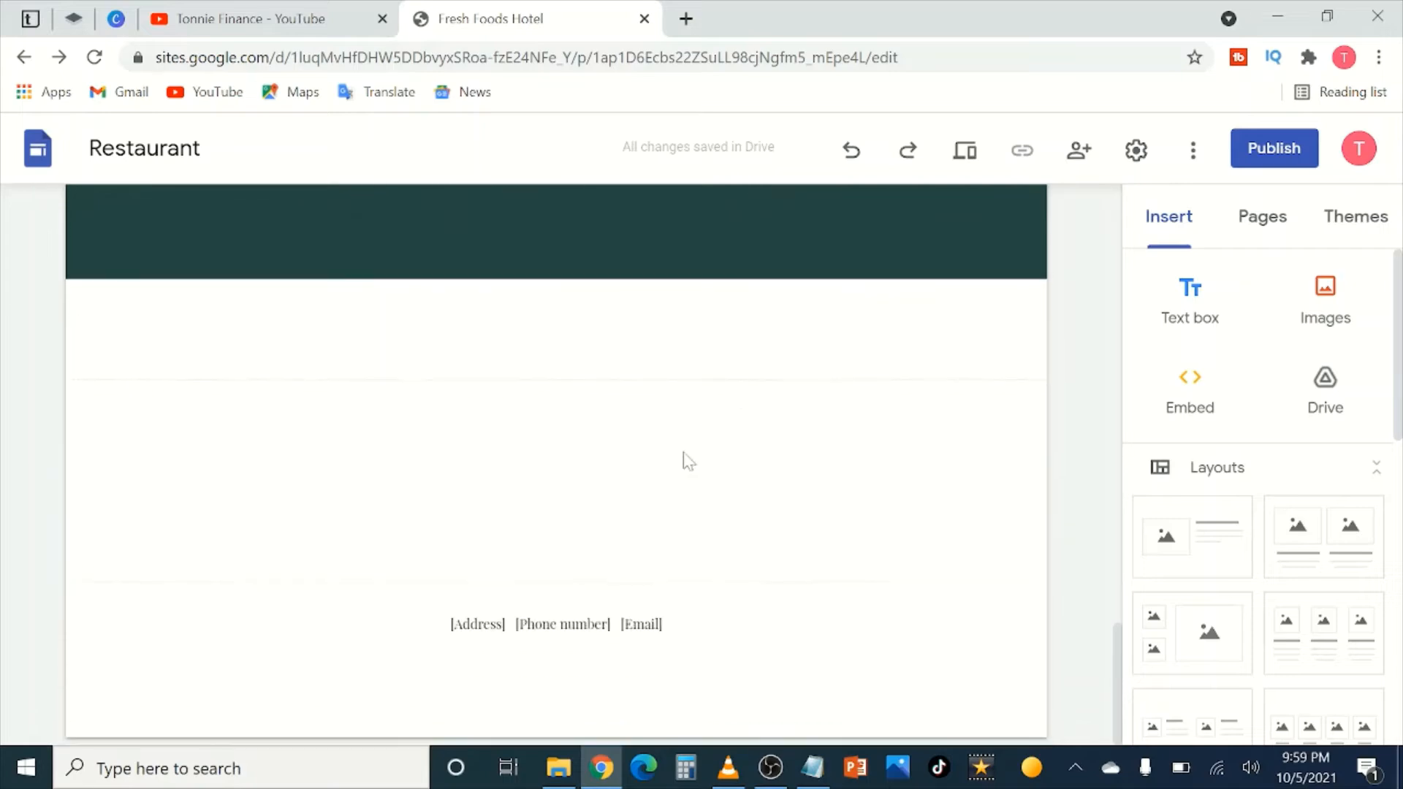
mouse_move(643, 650)
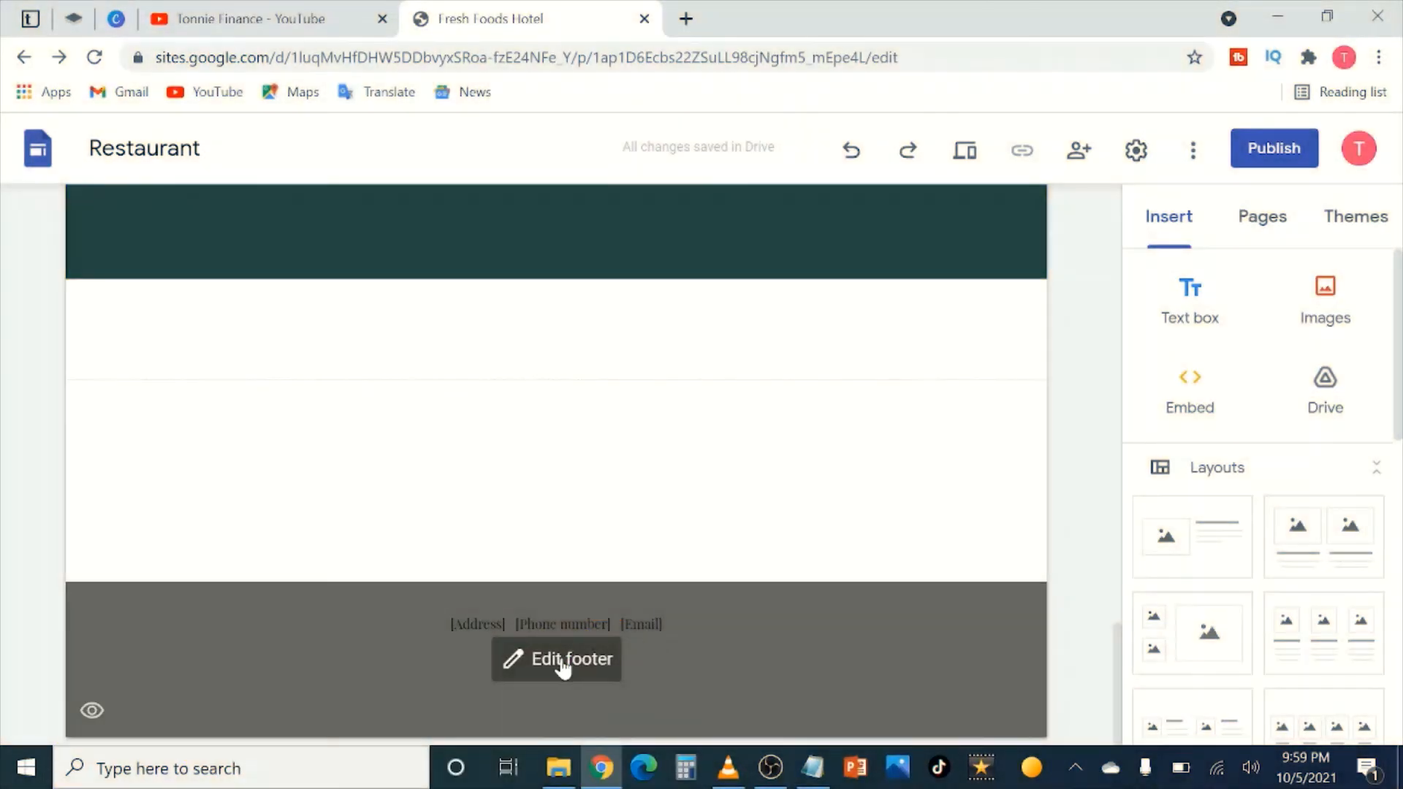
click(563, 663)
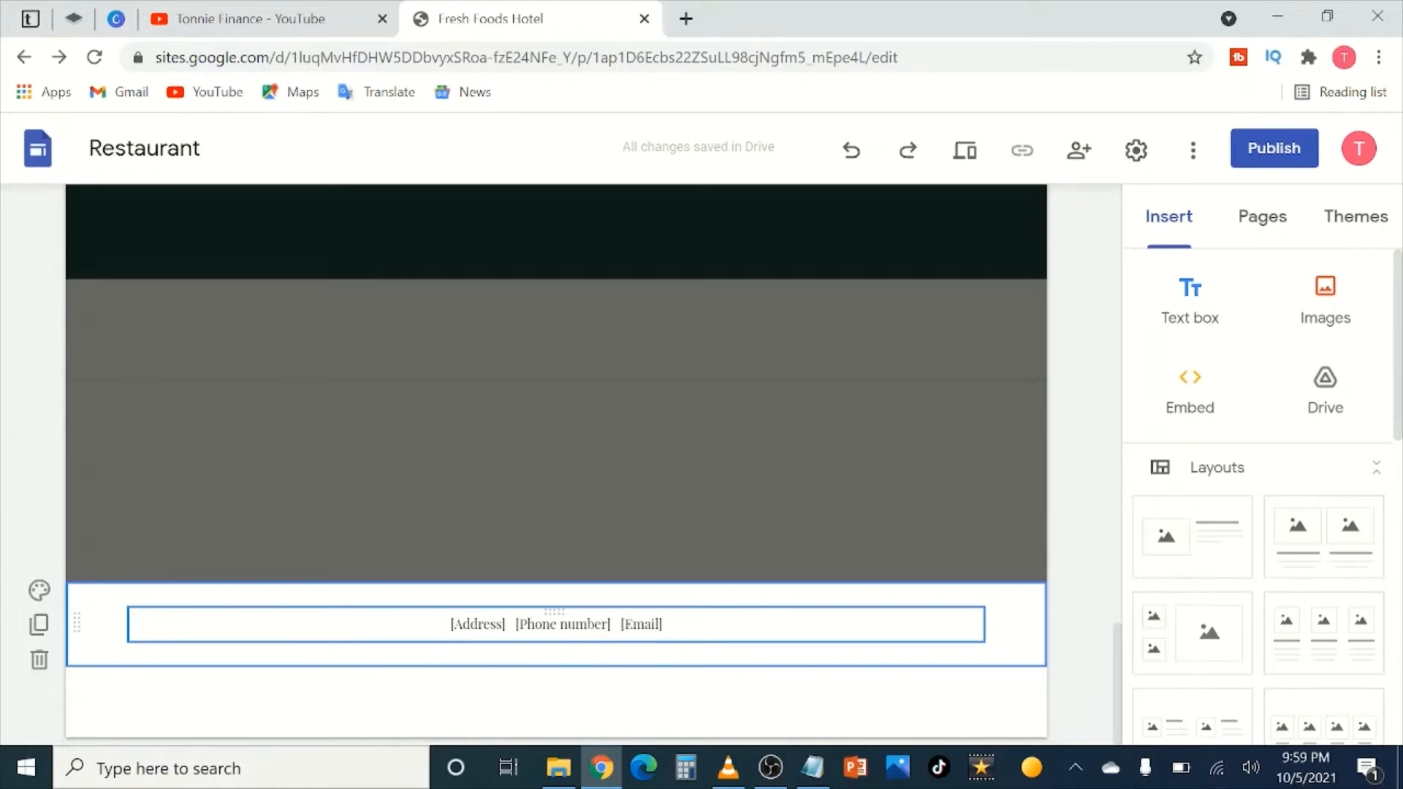
Step: Replace the footer's Address placeholder with the hotel's street address
click(502, 625)
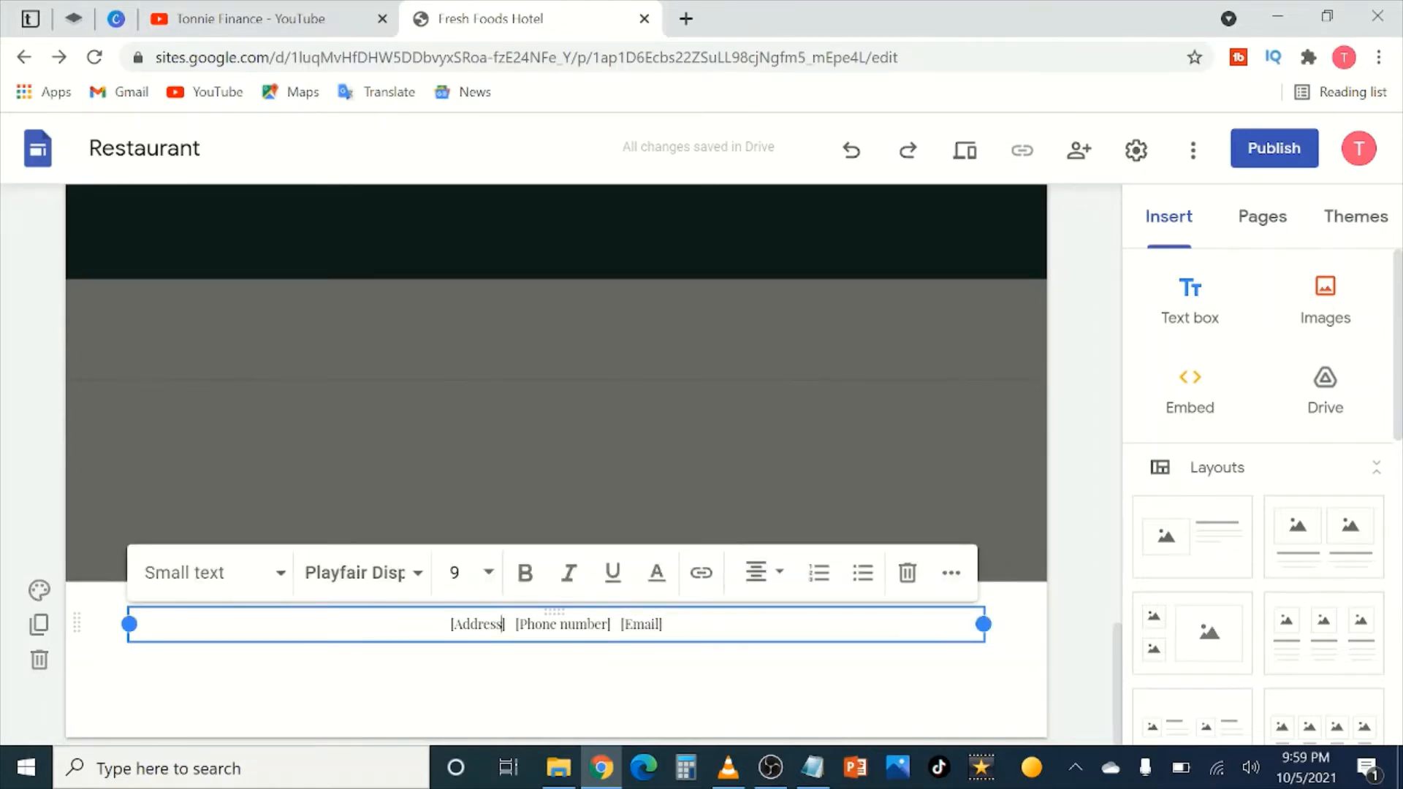
key(BackSpace)
key(BackSpace)
key(BackSpace)
key(BackSpace)
key(BackSpace)
key(BackSpace)
key(BackSpace)
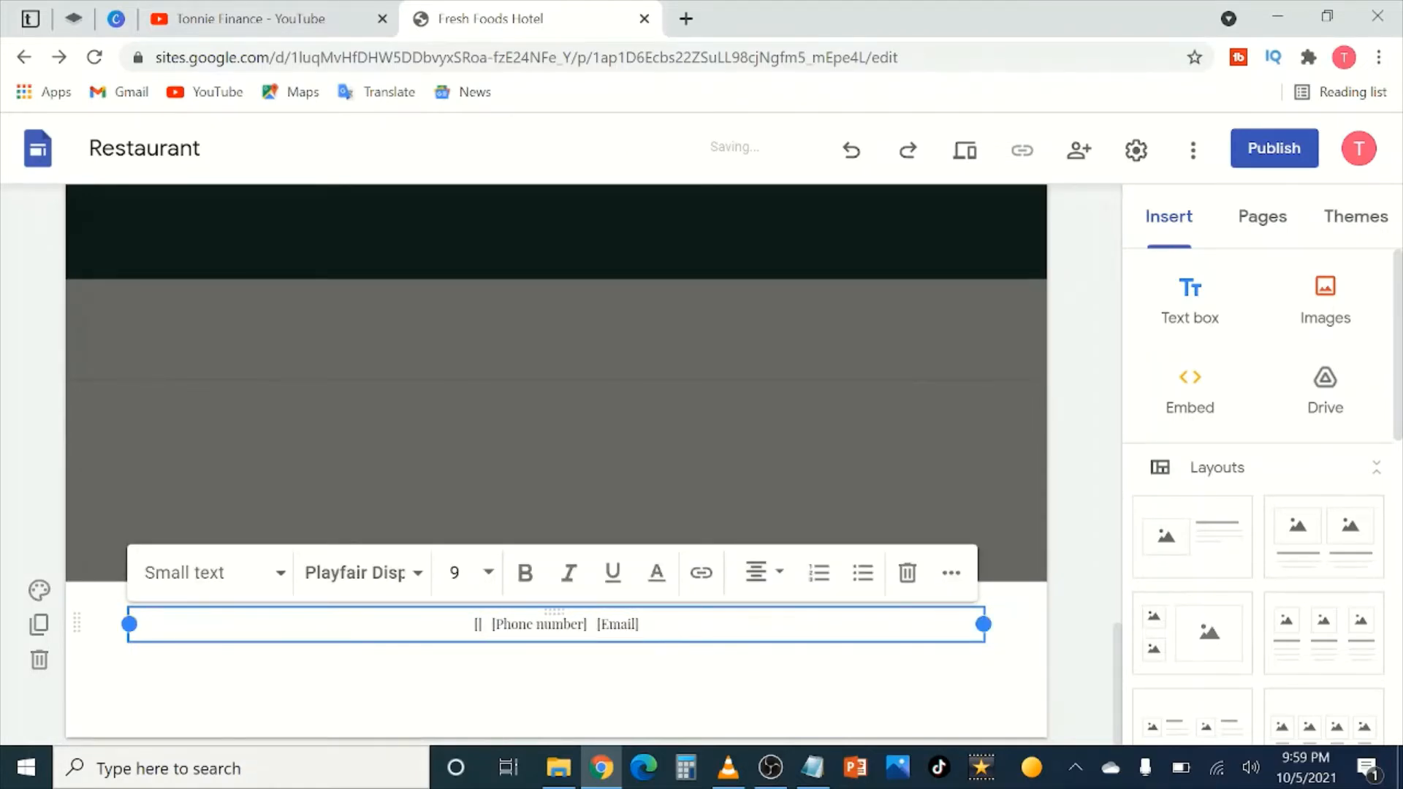
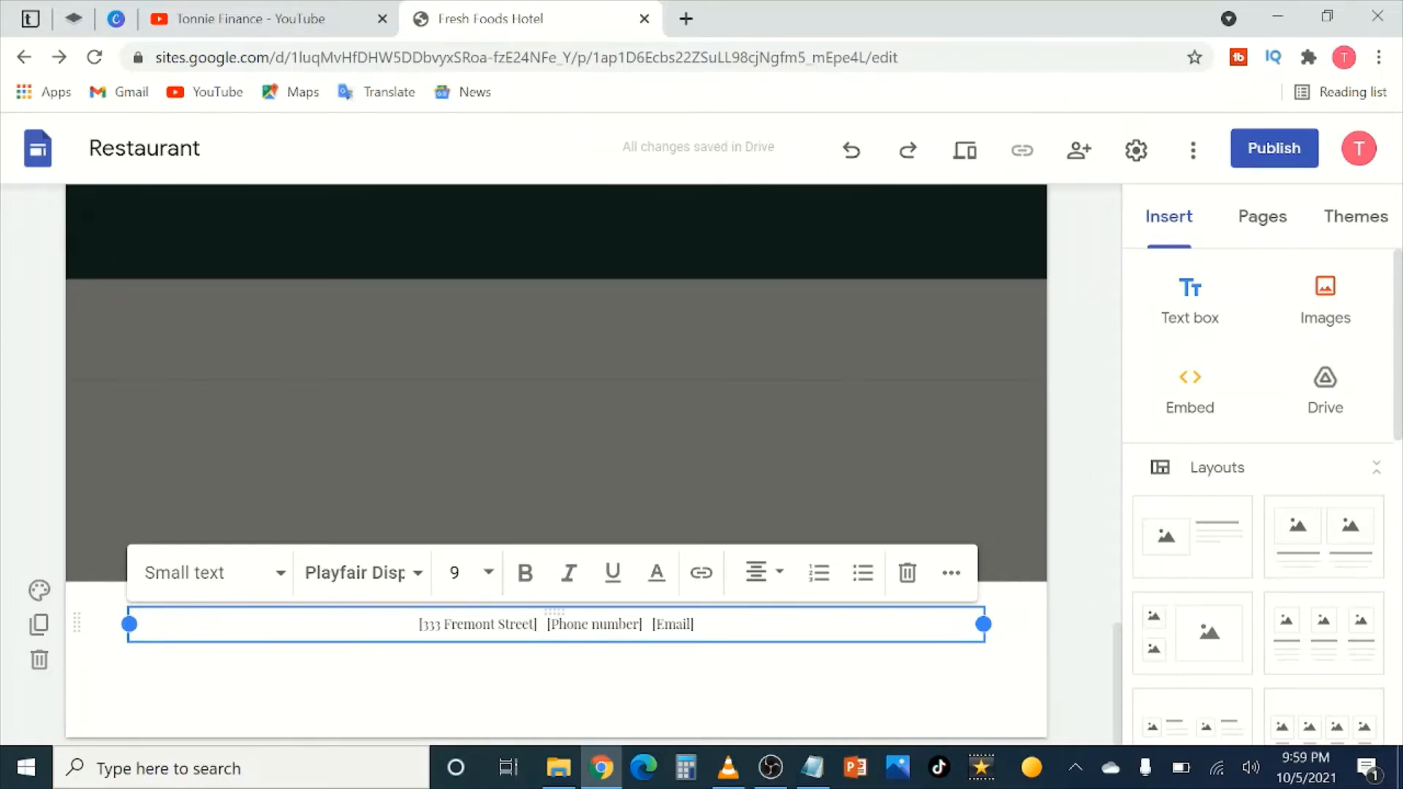
Step: Replace the footer's Phone number placeholder with the hotel's phone number
drag(640, 623, 560, 624)
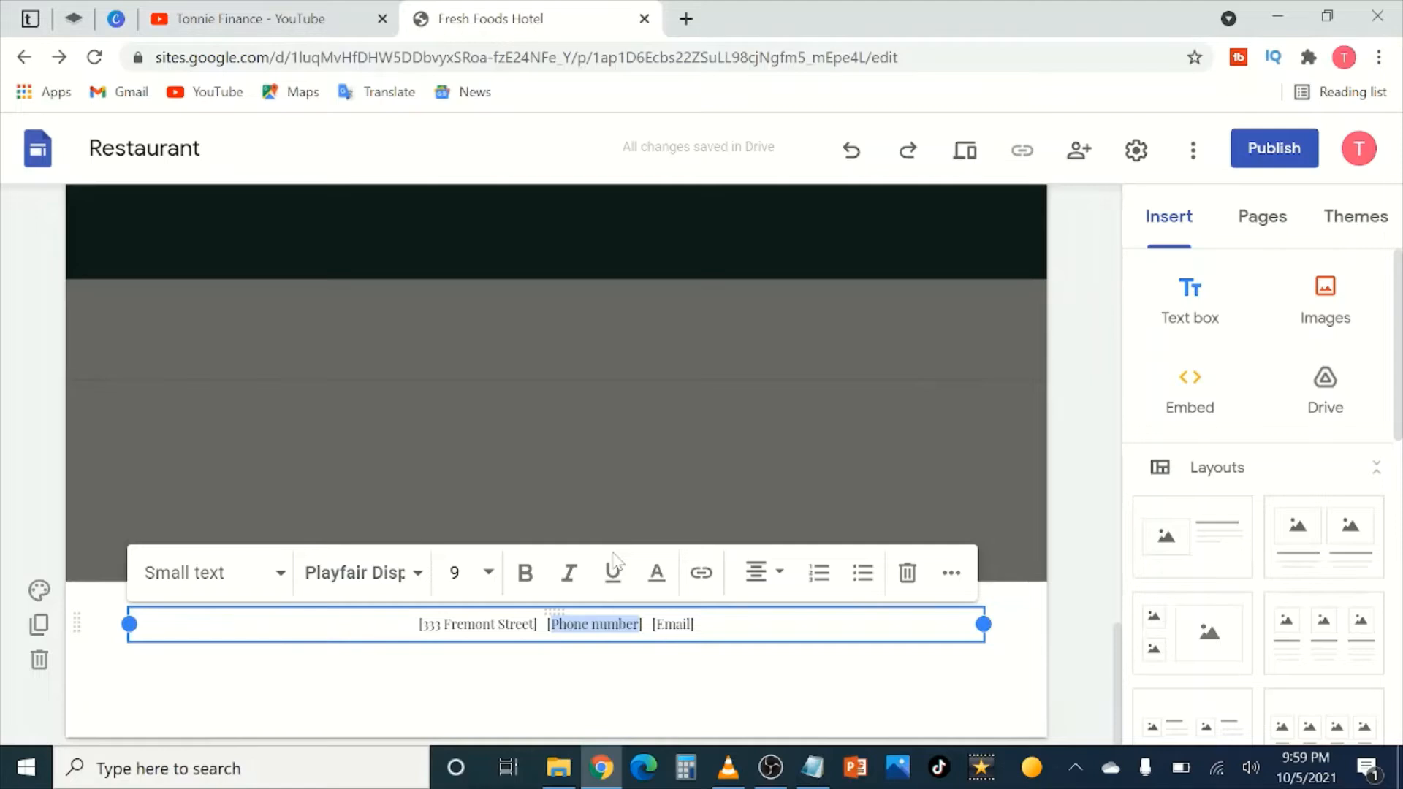
text(+100)
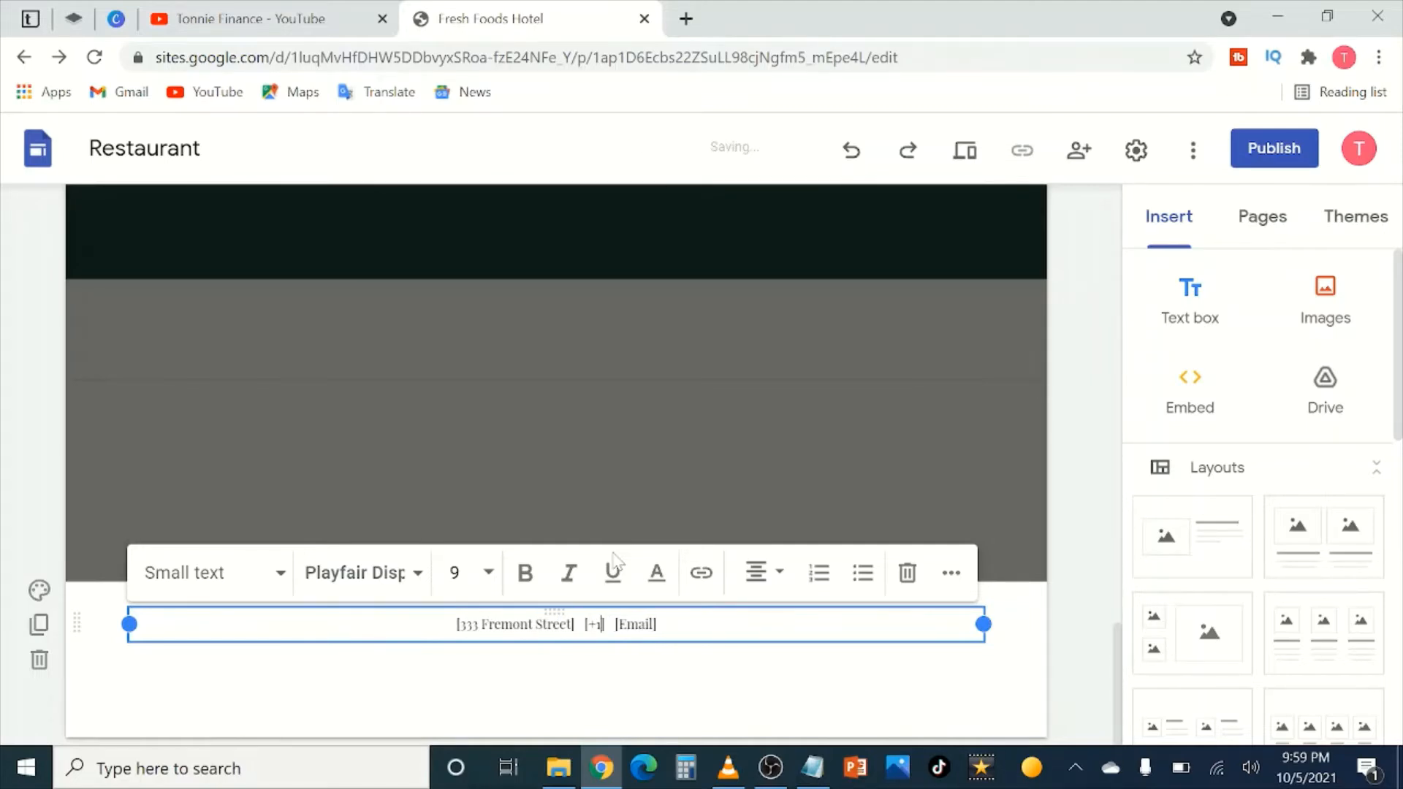
text(100100100)
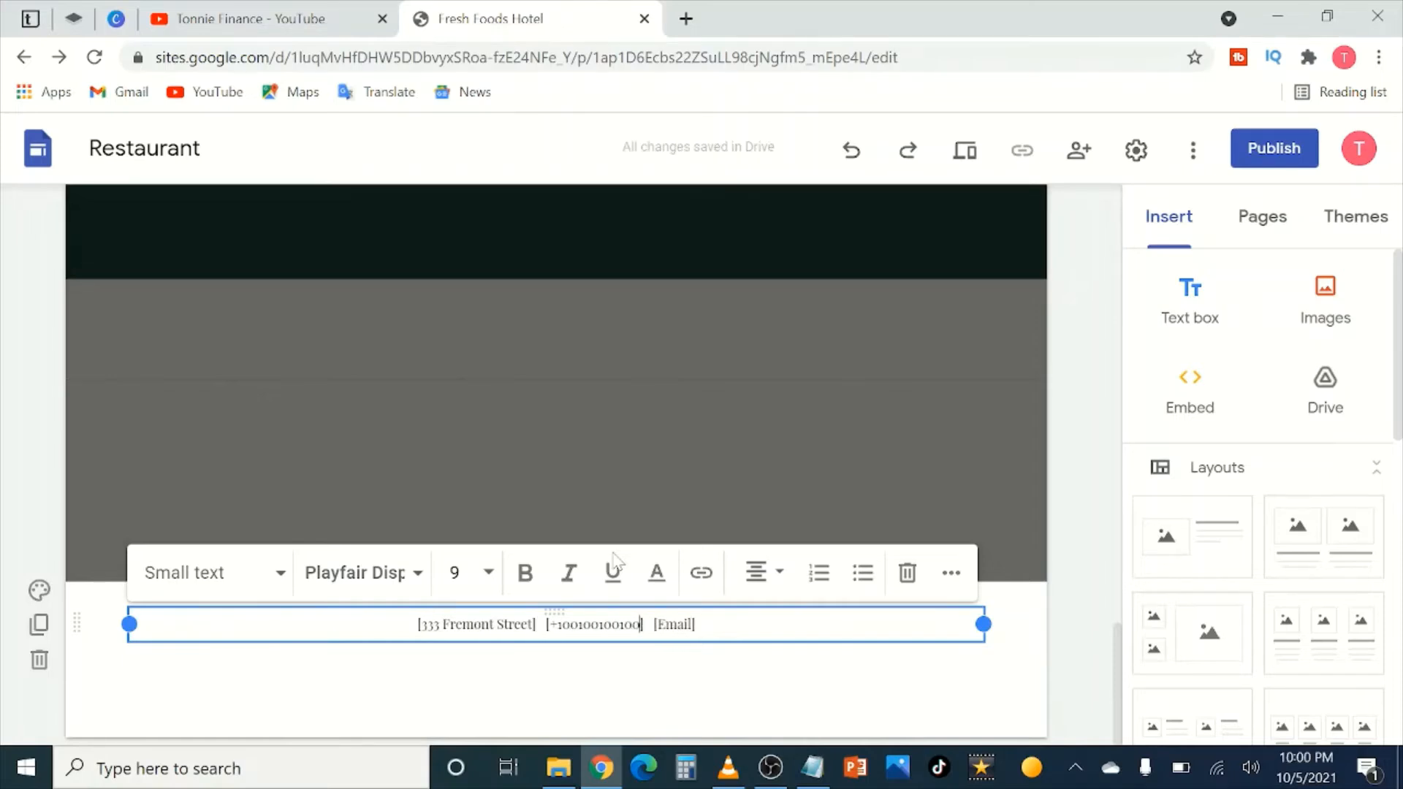
click(653, 683)
Step: Fill the footer's Email placeholder with the hotel's info e-mail address, correcting the typo
click(577, 625)
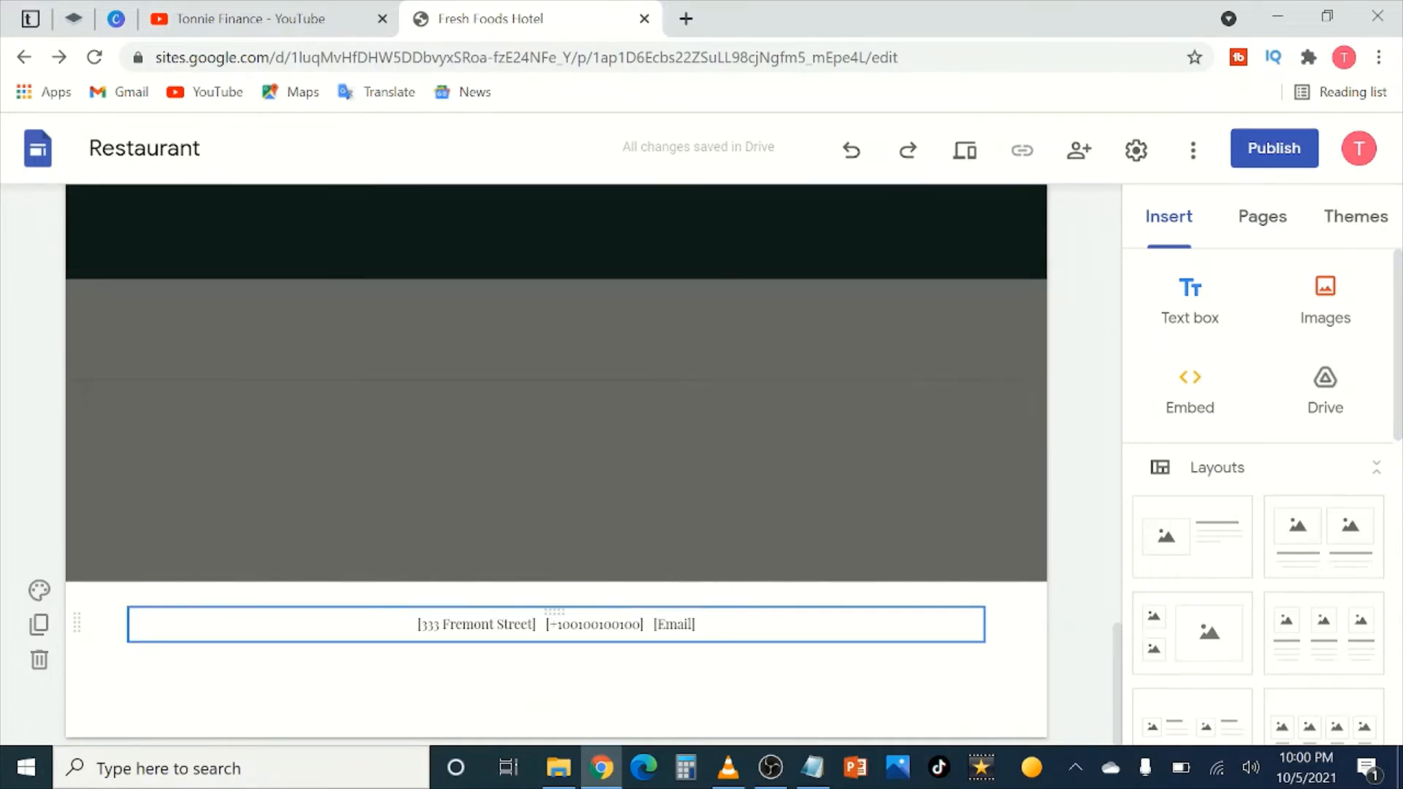
click(692, 625)
drag(692, 625, 658, 625)
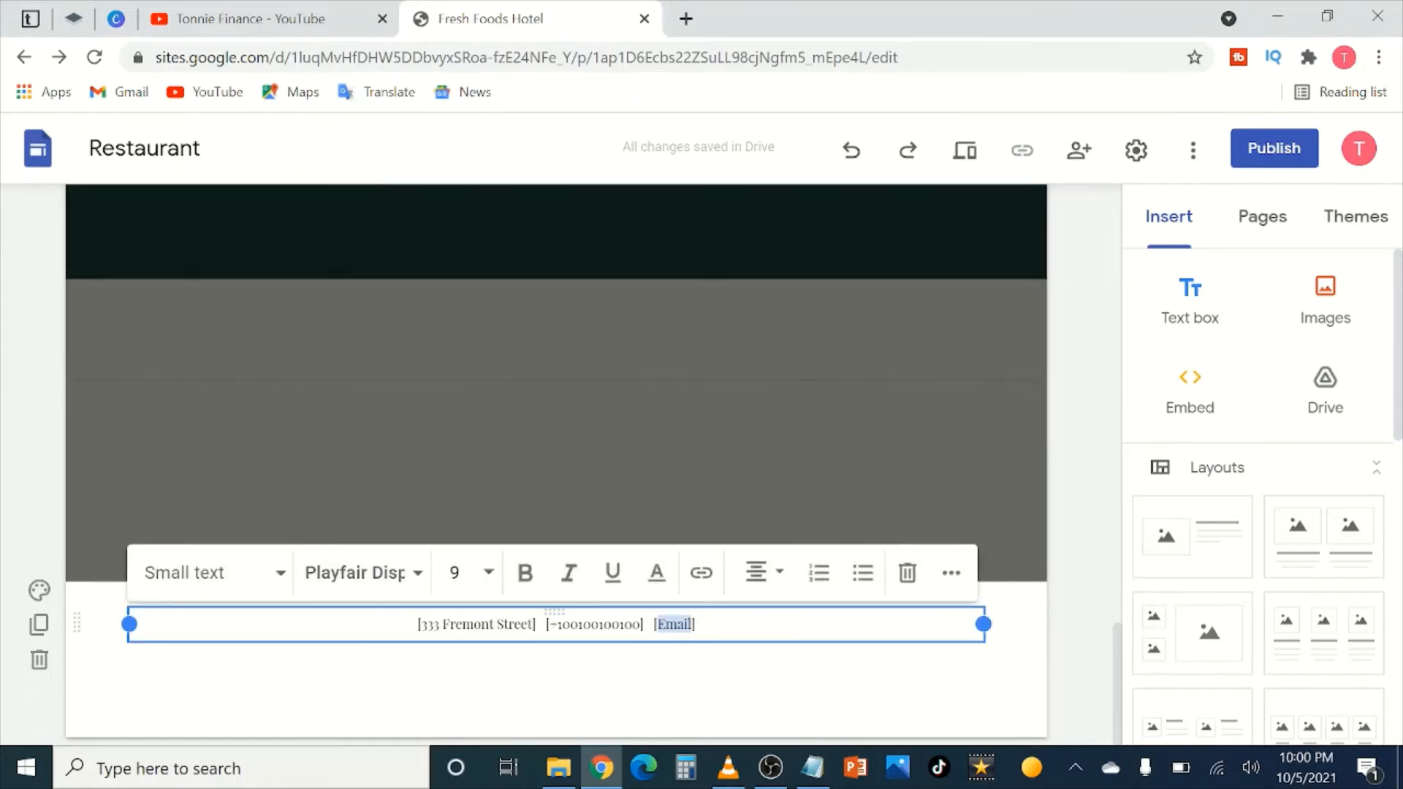
text(f)
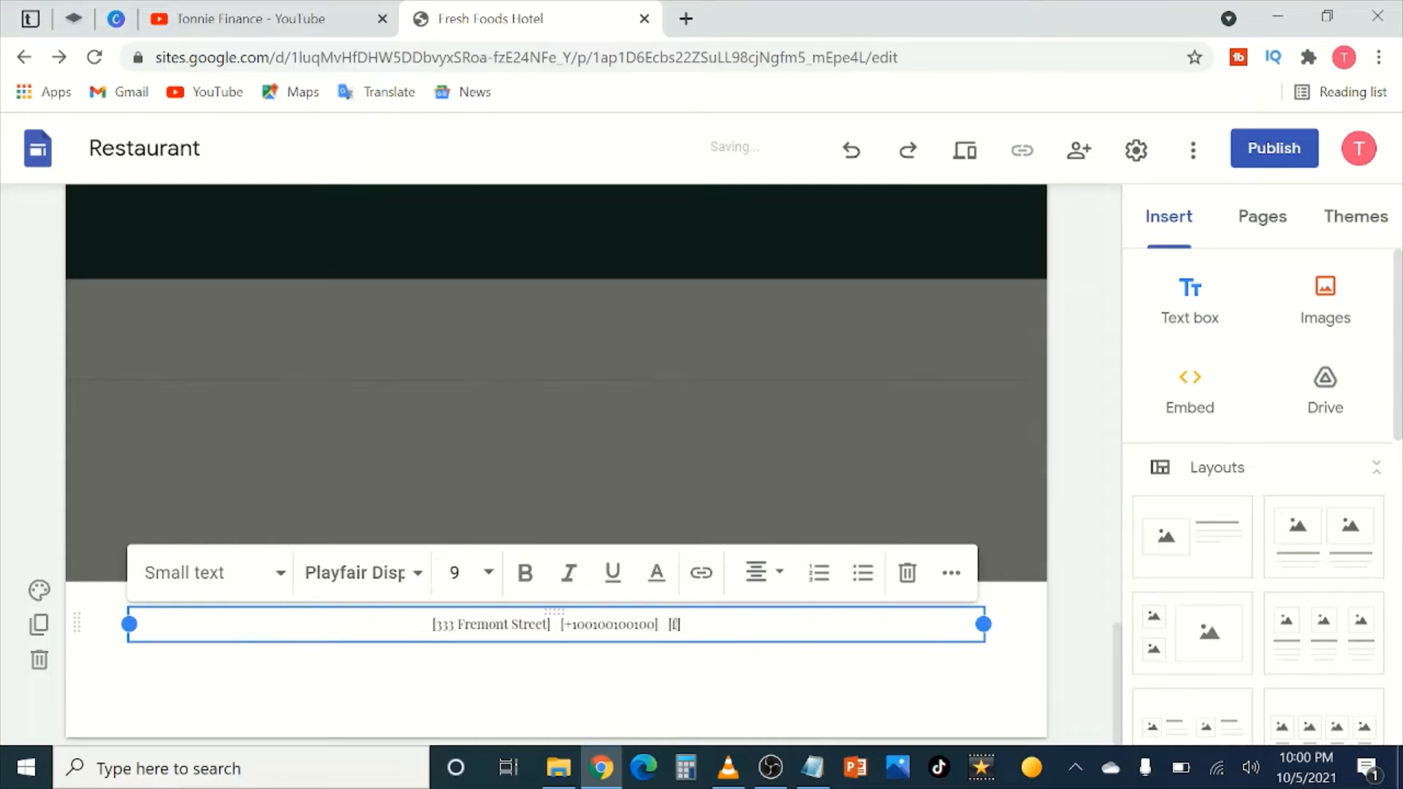
key(BackSpace)
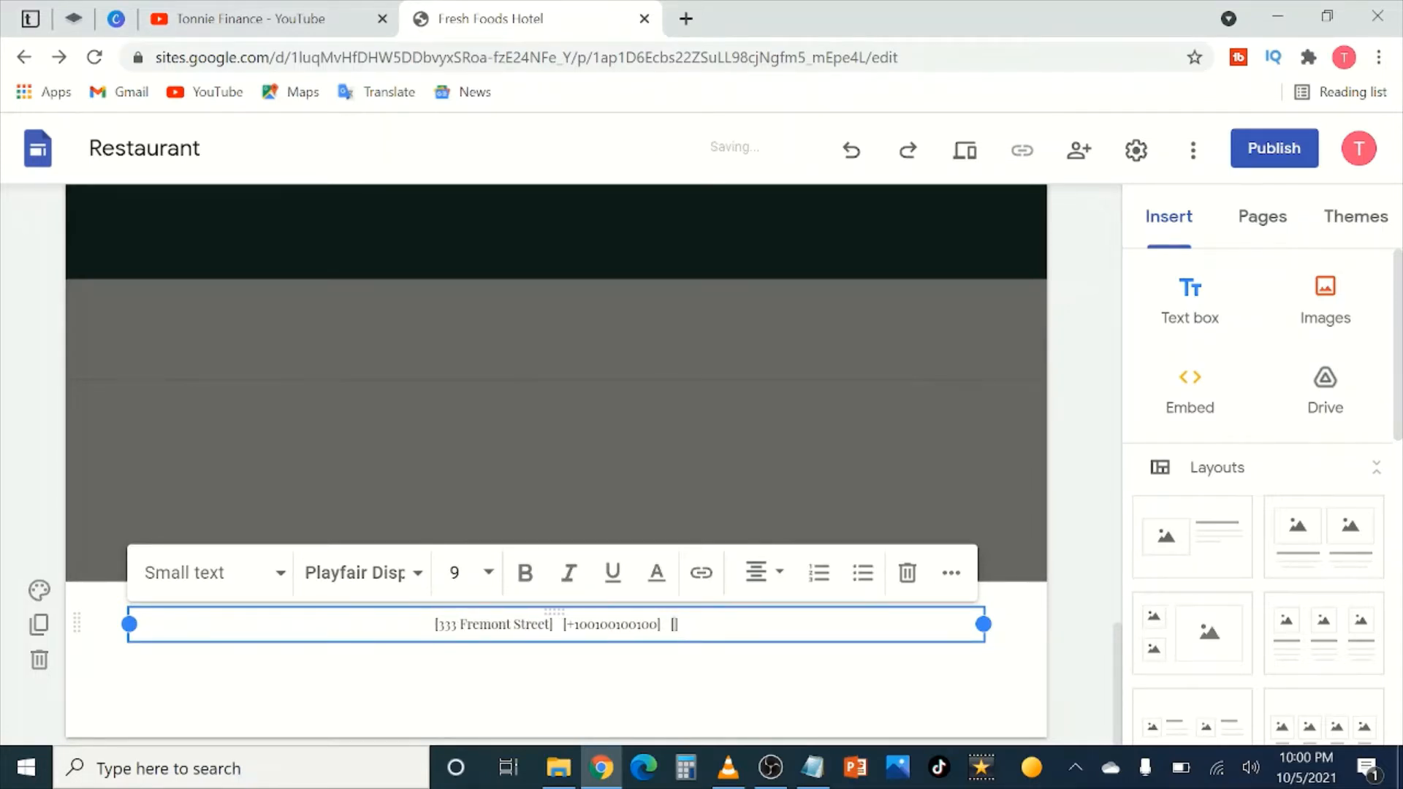
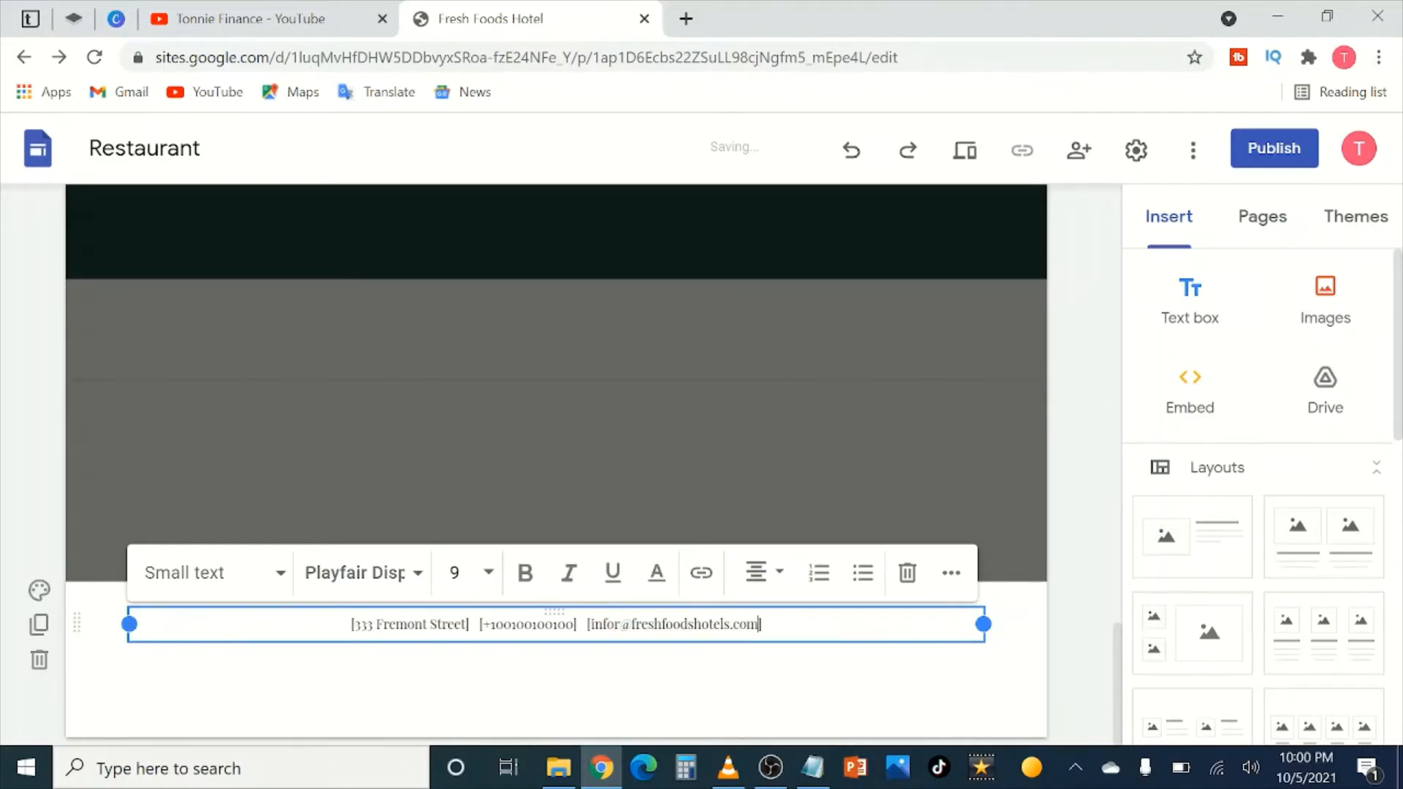
click(830, 686)
click(615, 624)
key(BackSpace)
click(797, 704)
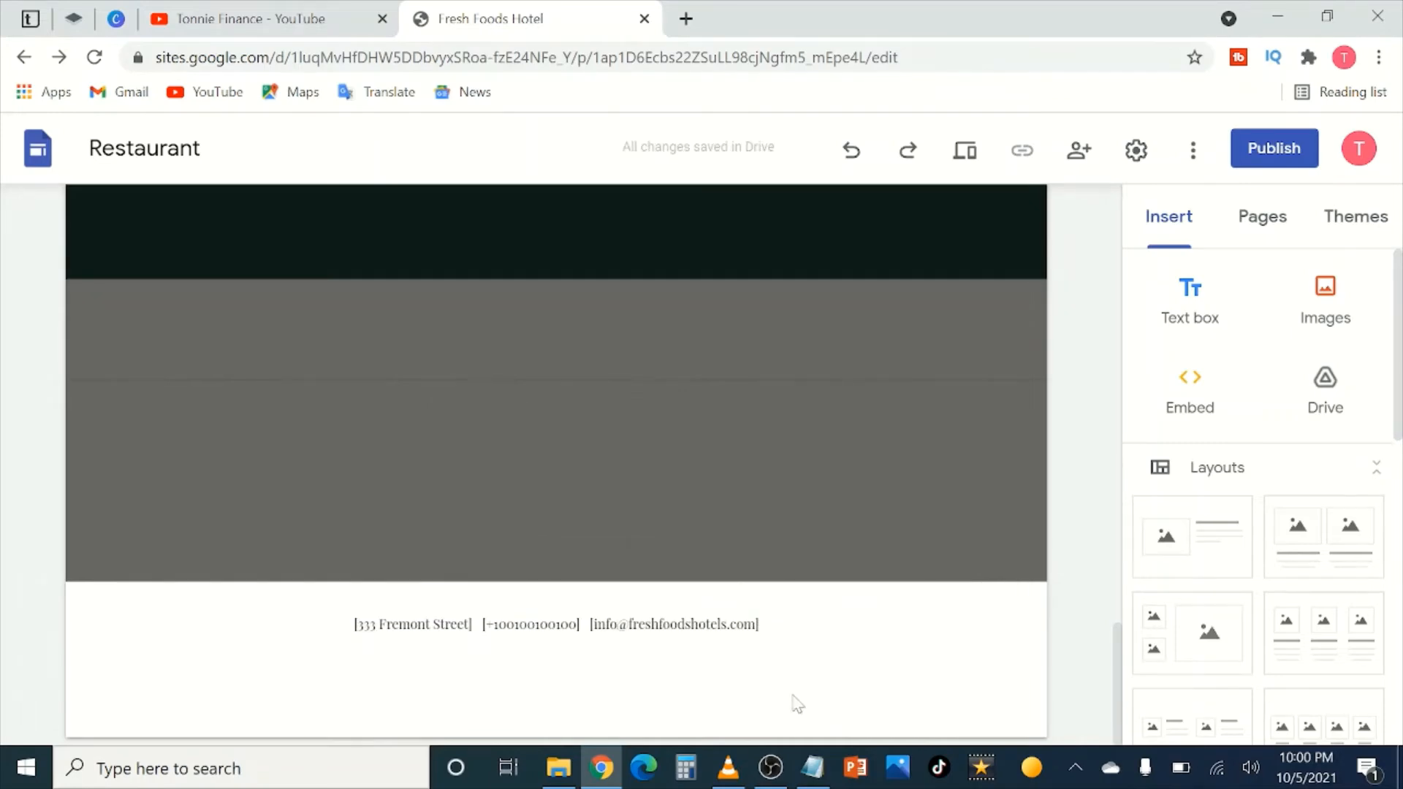
Step: Go to GoDaddy in a new tab and search whether freshfoodshotel.com is available
click(686, 19)
text(godad)
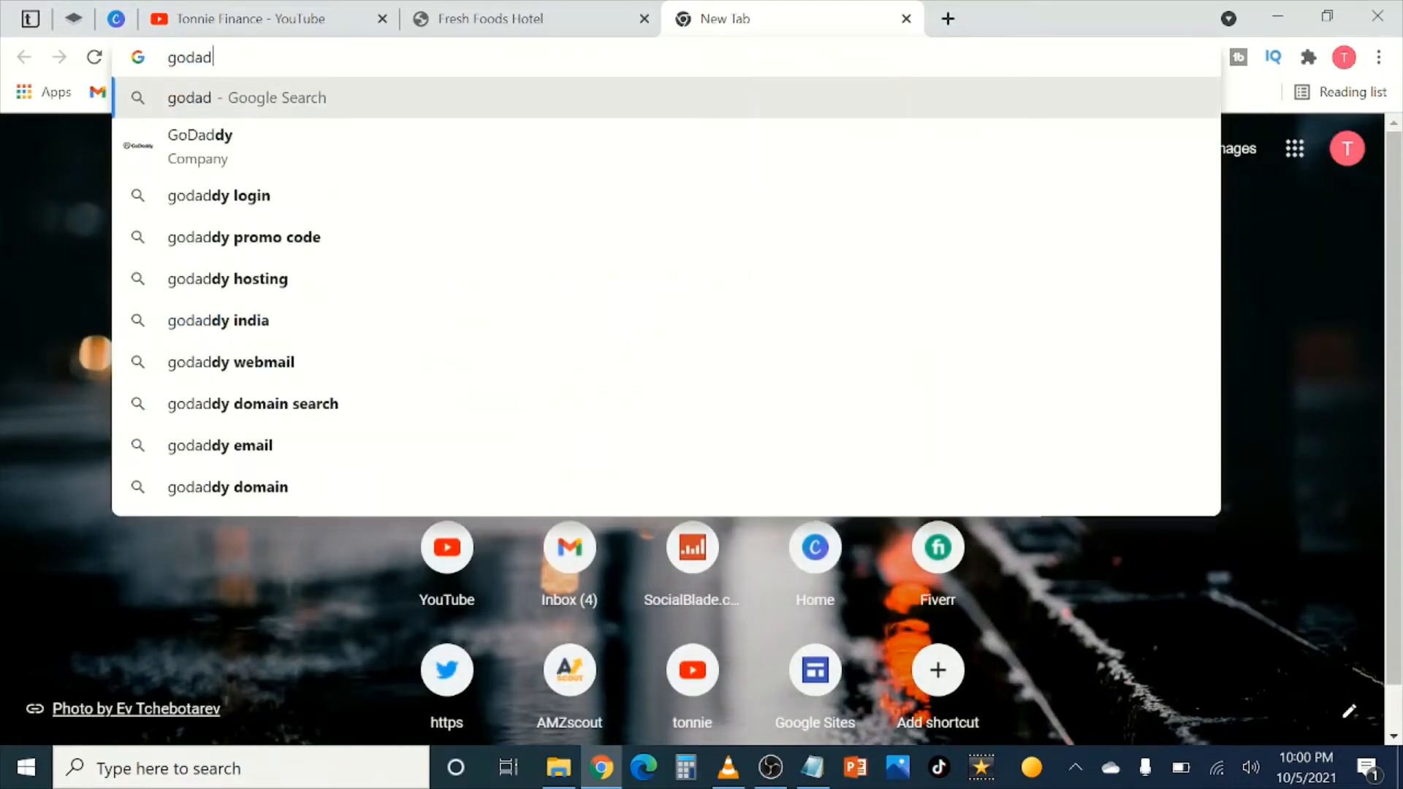
click(340, 135)
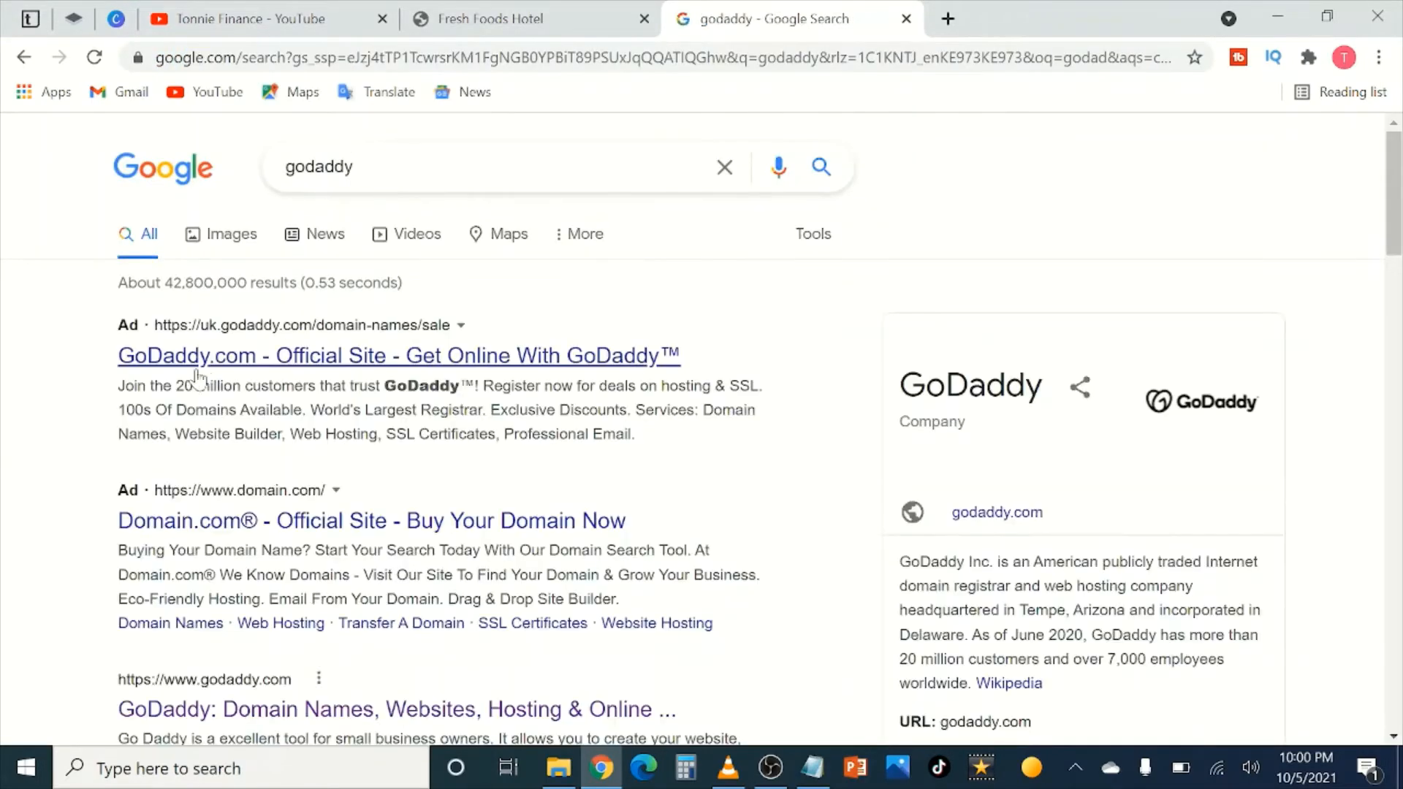
scroll(223, 511, down, 3)
click(282, 503)
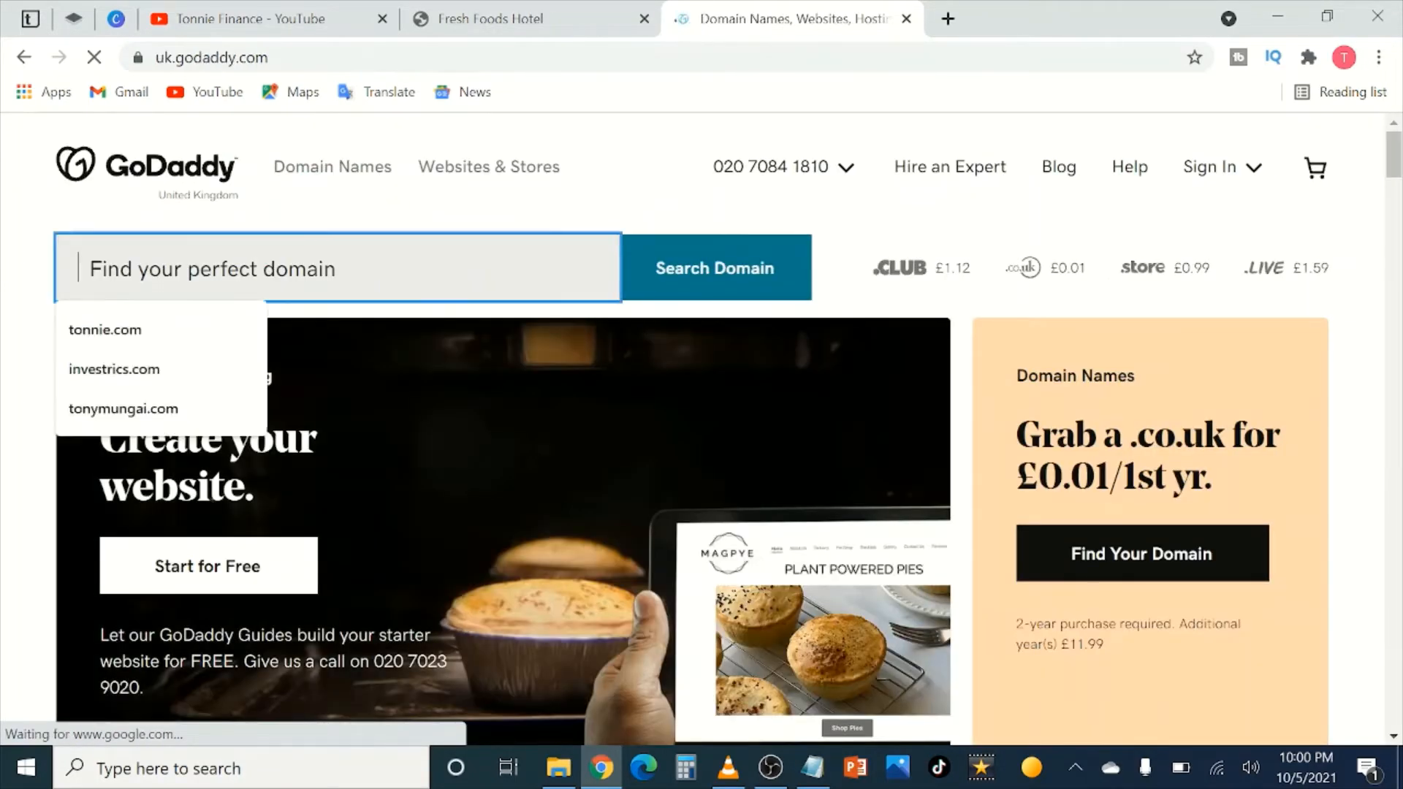
text(freshf)
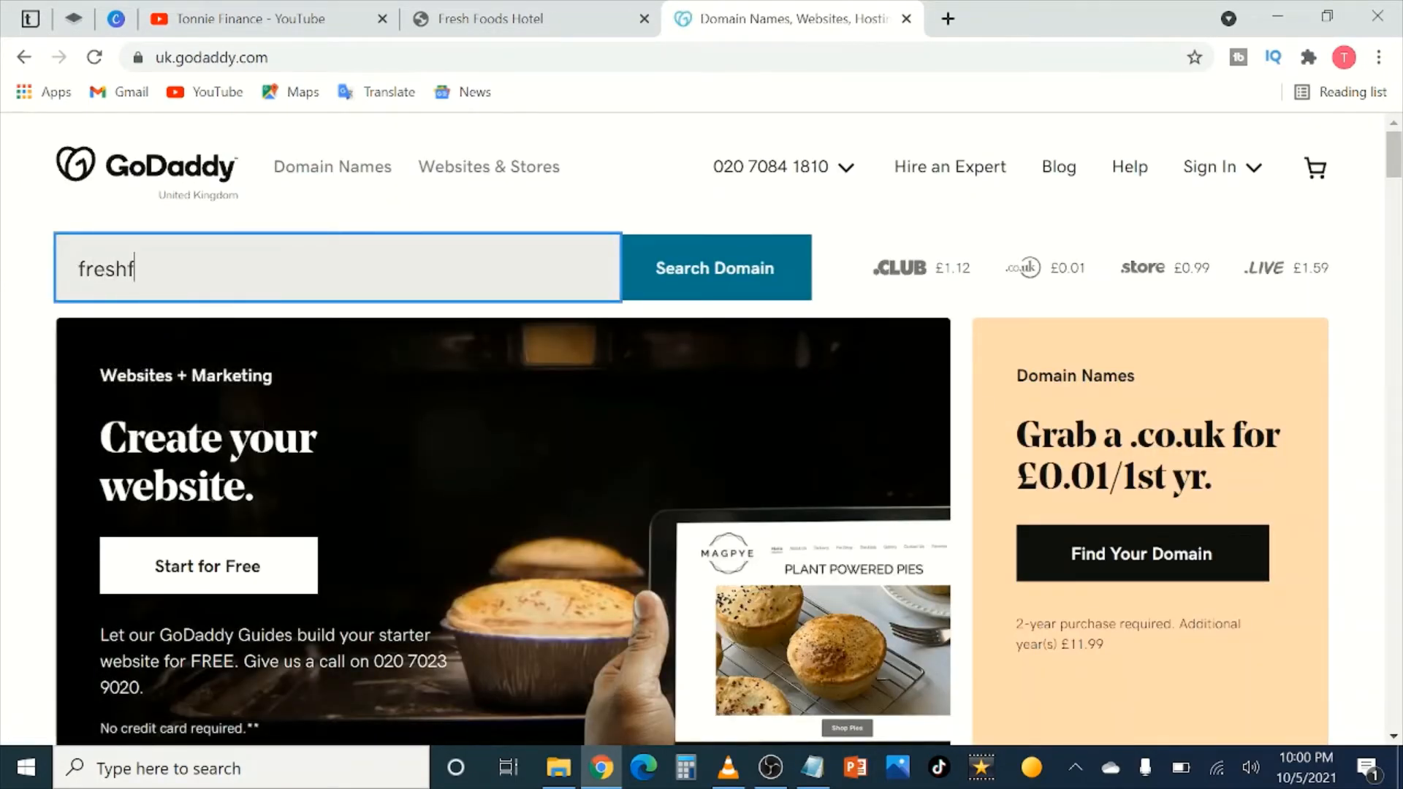
text(oodshotel)
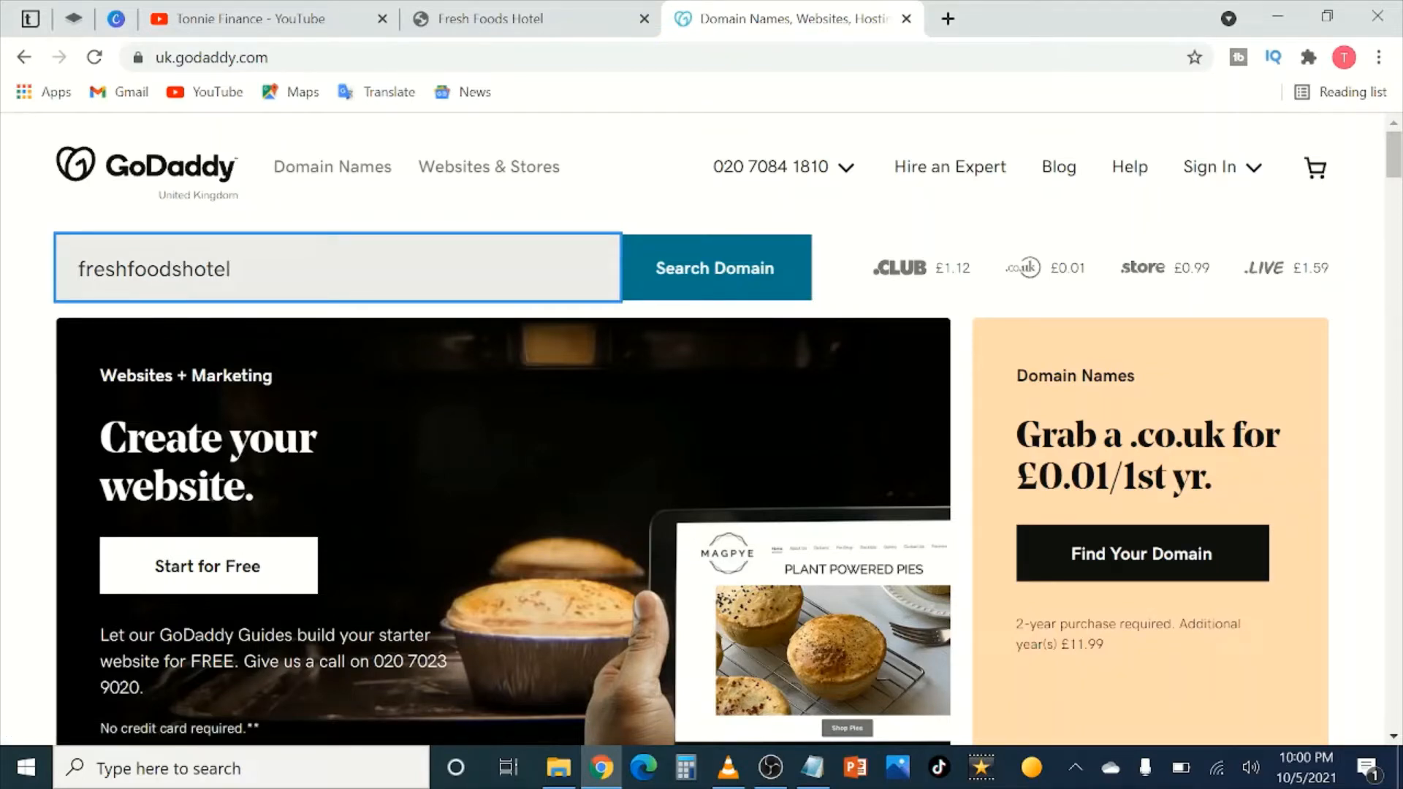
text(.com)
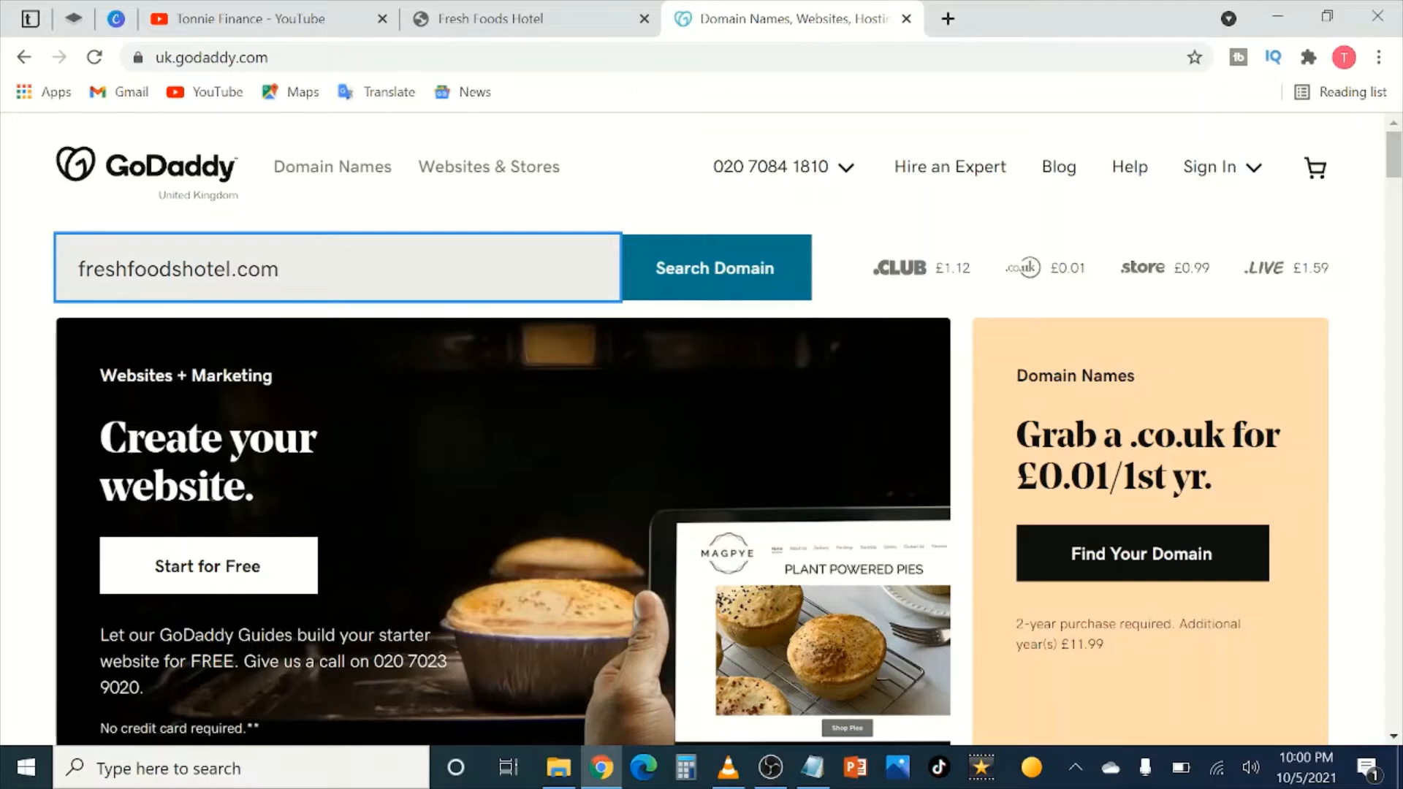
click(685, 294)
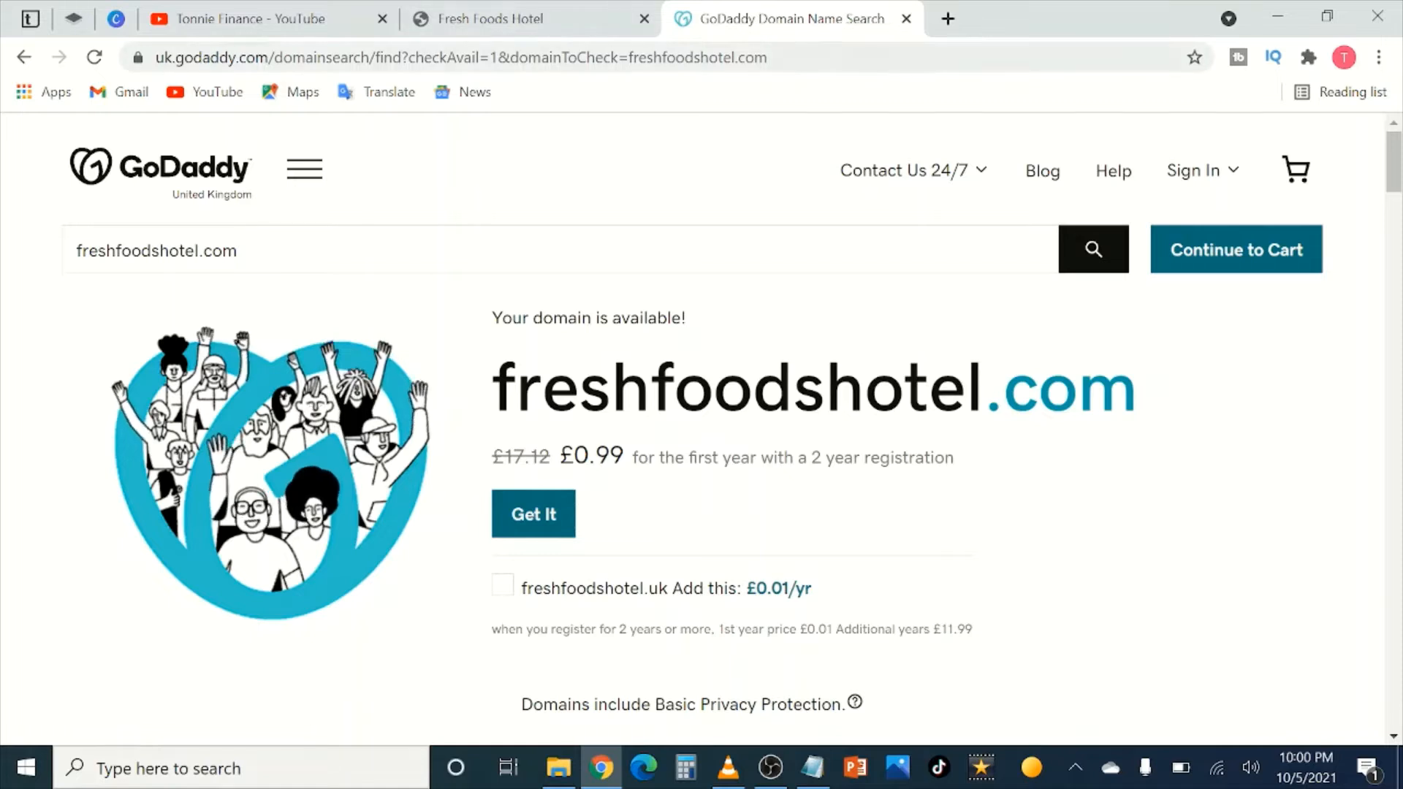
click(731, 58)
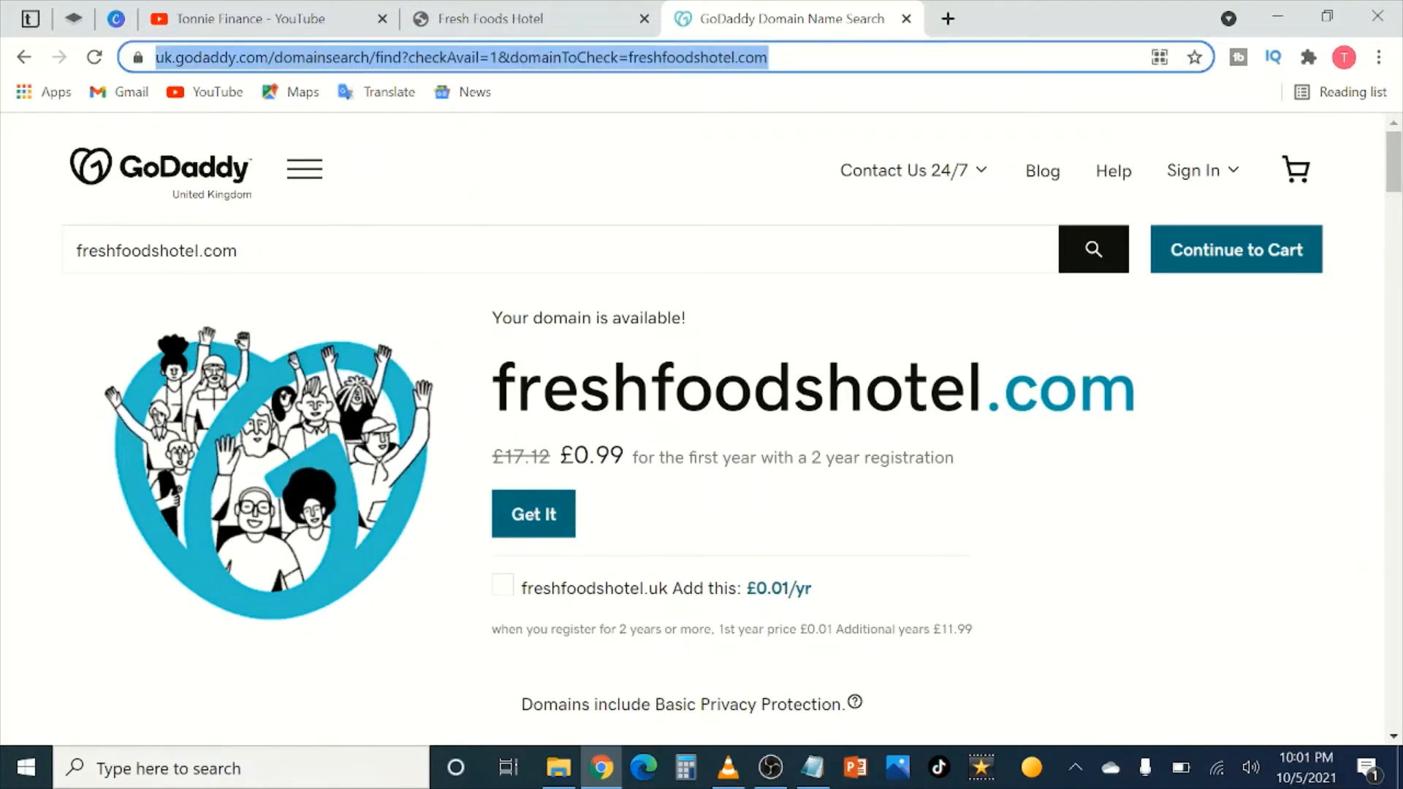
Step: Google 'freshfoodhotels', browse the same-named businesses, then return to the site editor tab
text(freshfood)
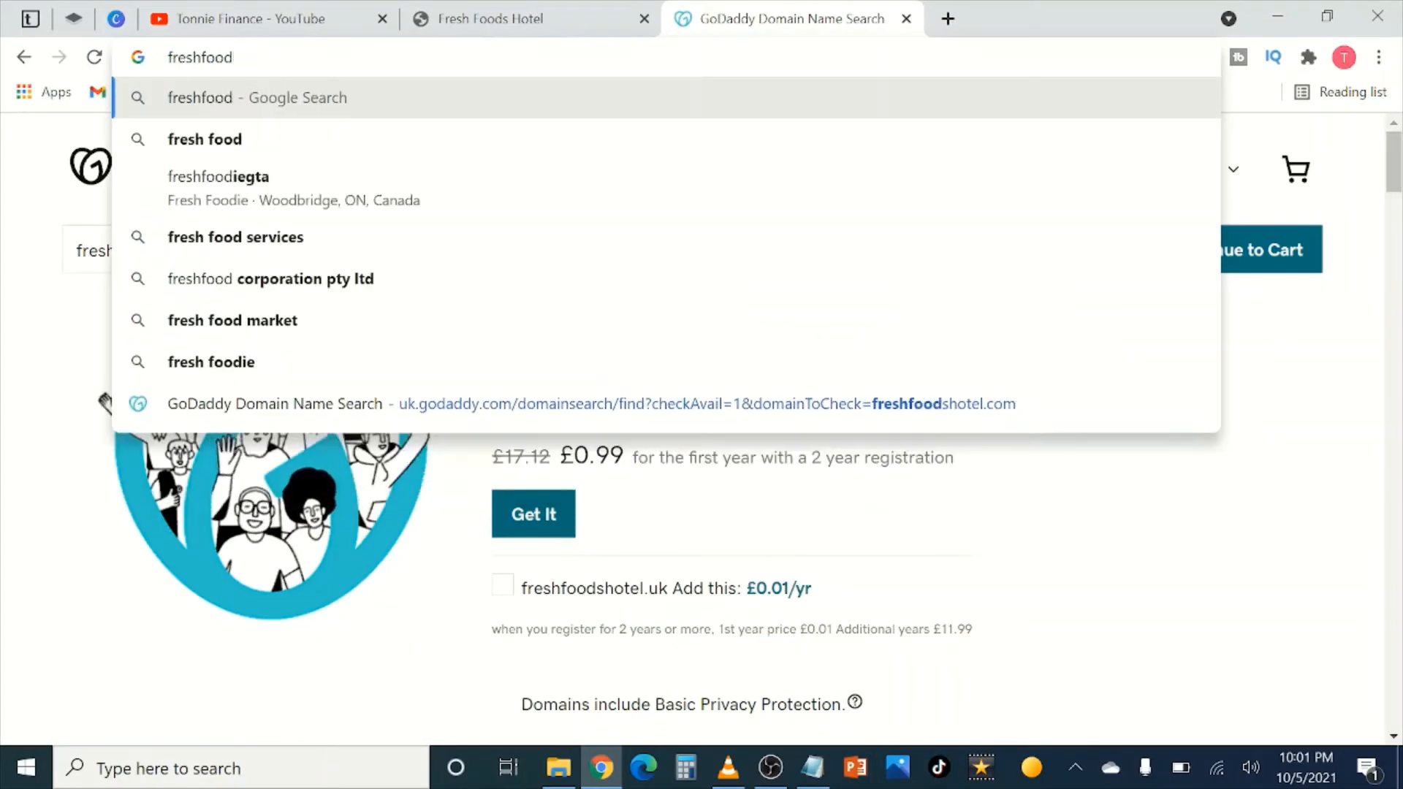
text(hotel)
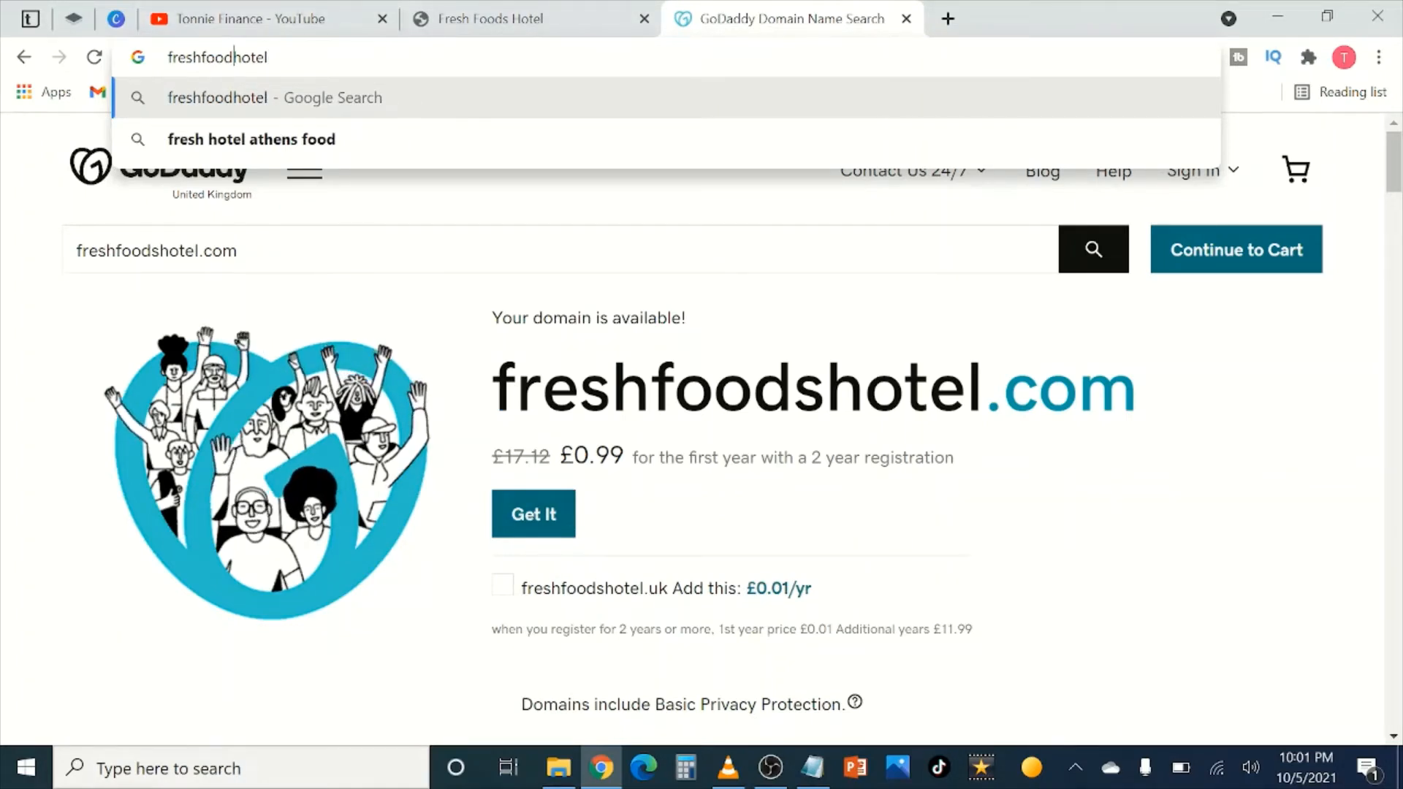
text(s)
key(Return)
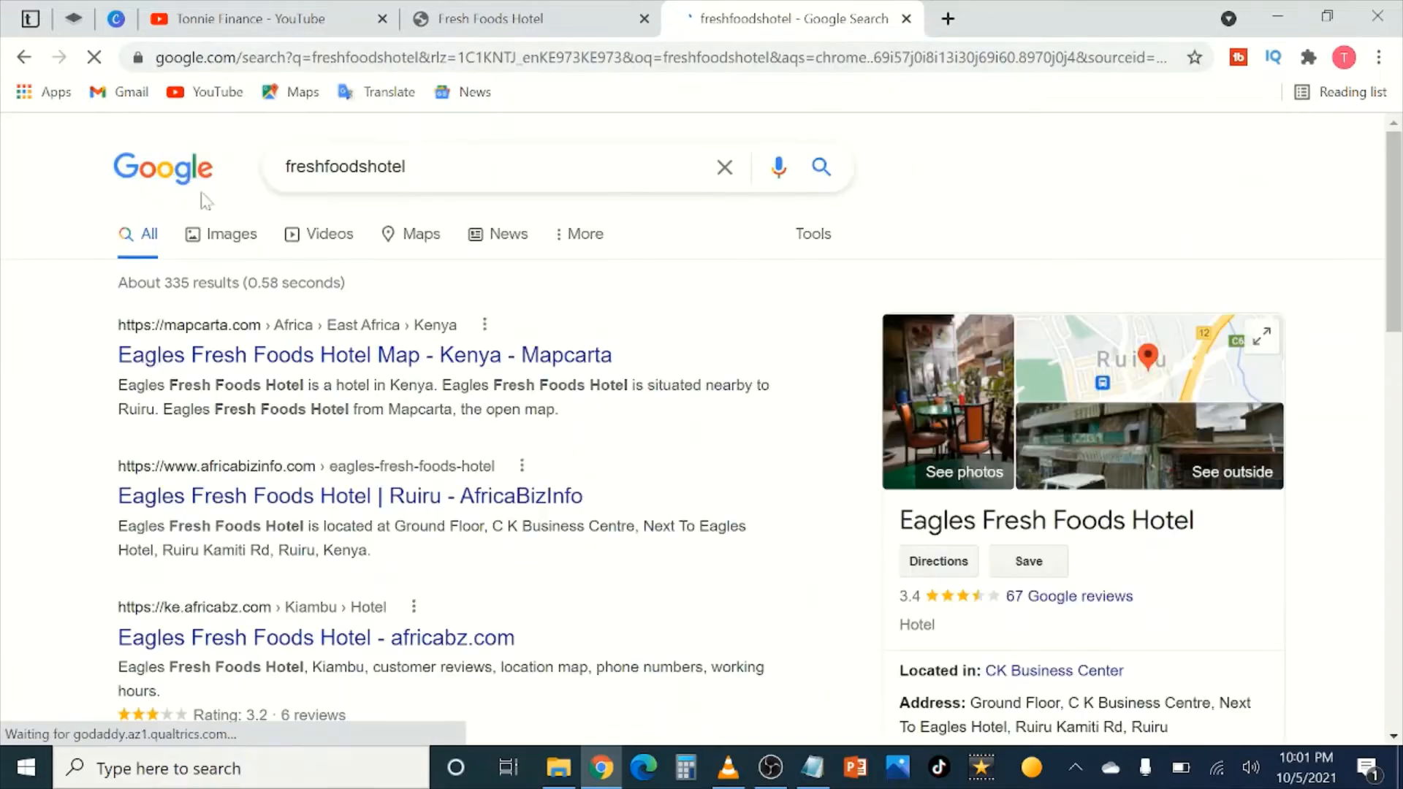
scroll(343, 394, down, 3)
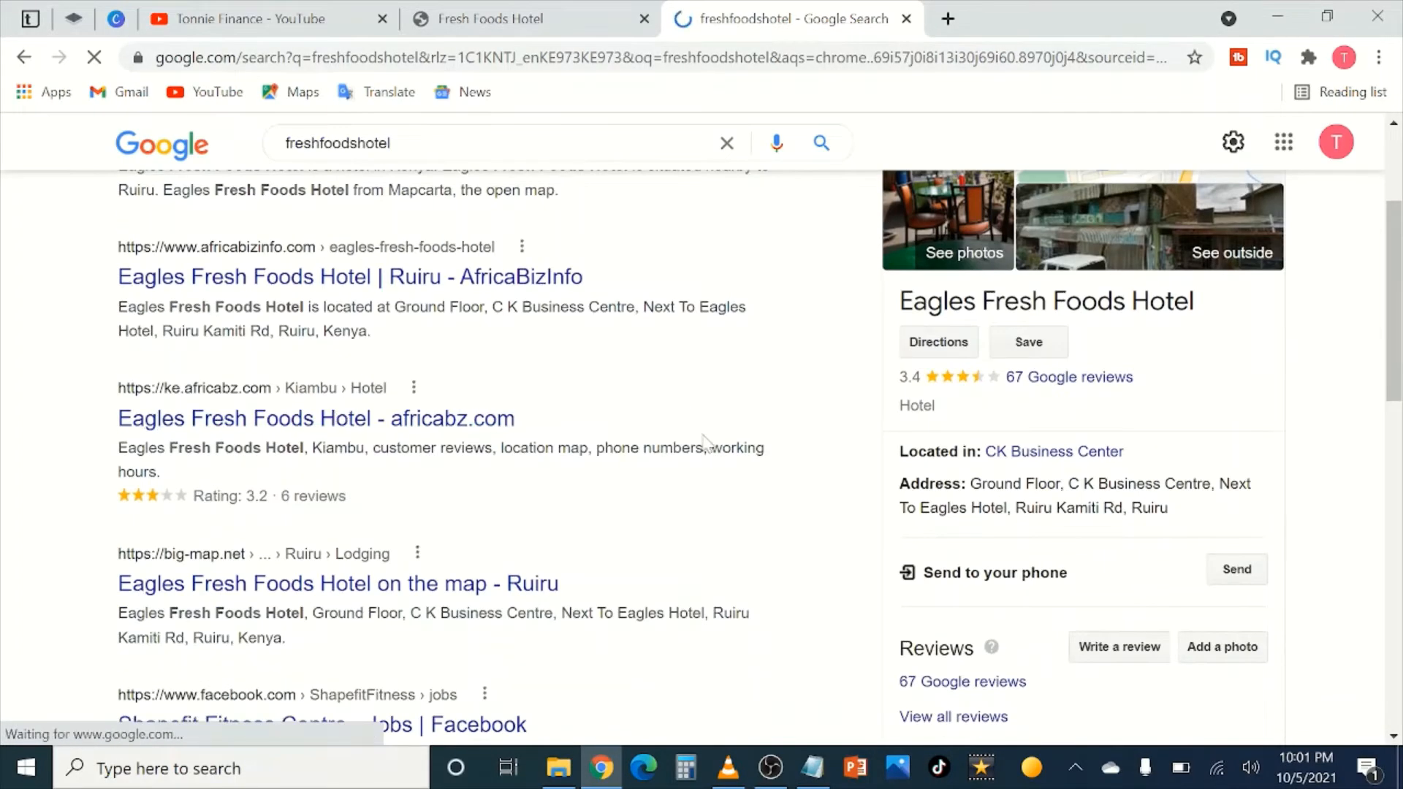
scroll(486, 428, down, 3)
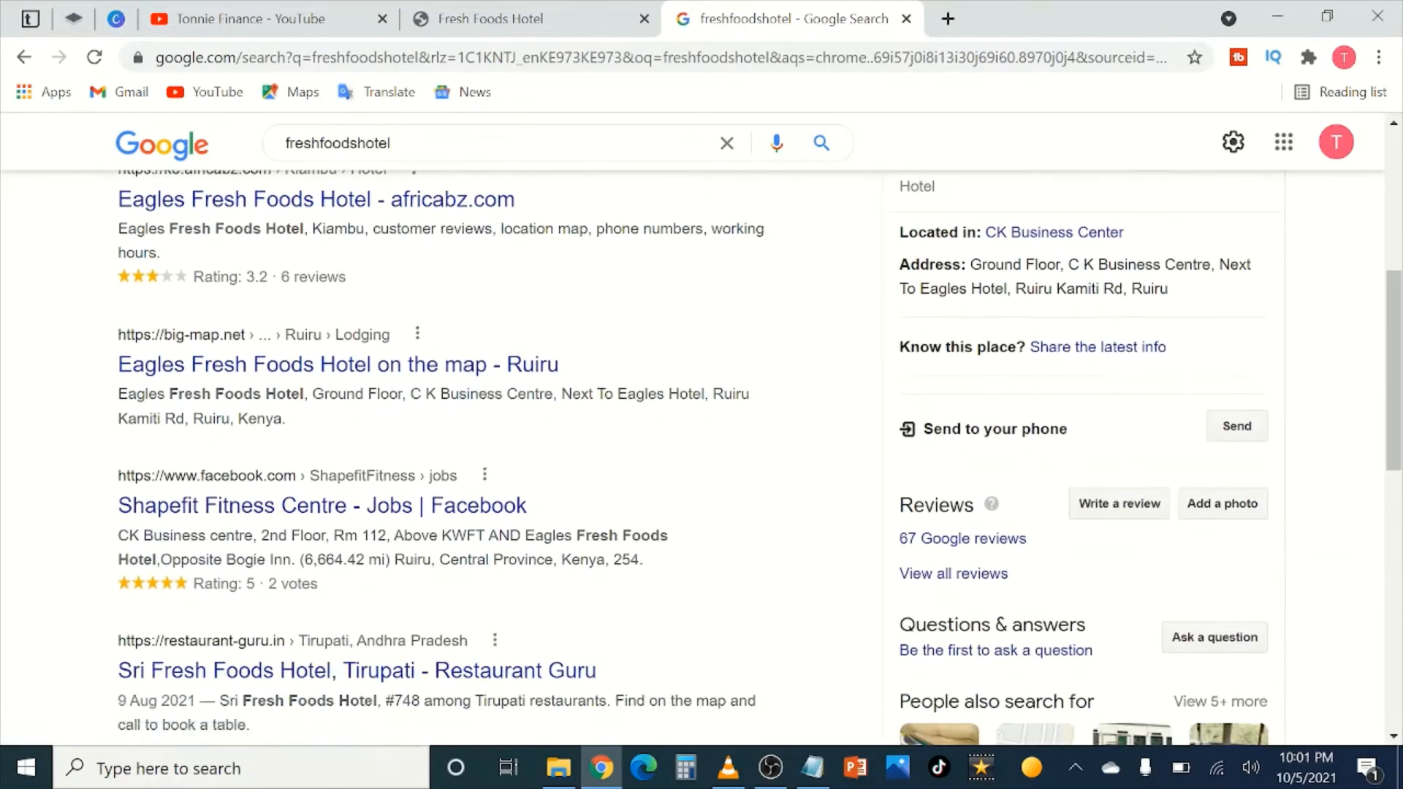
scroll(293, 402, down, 10)
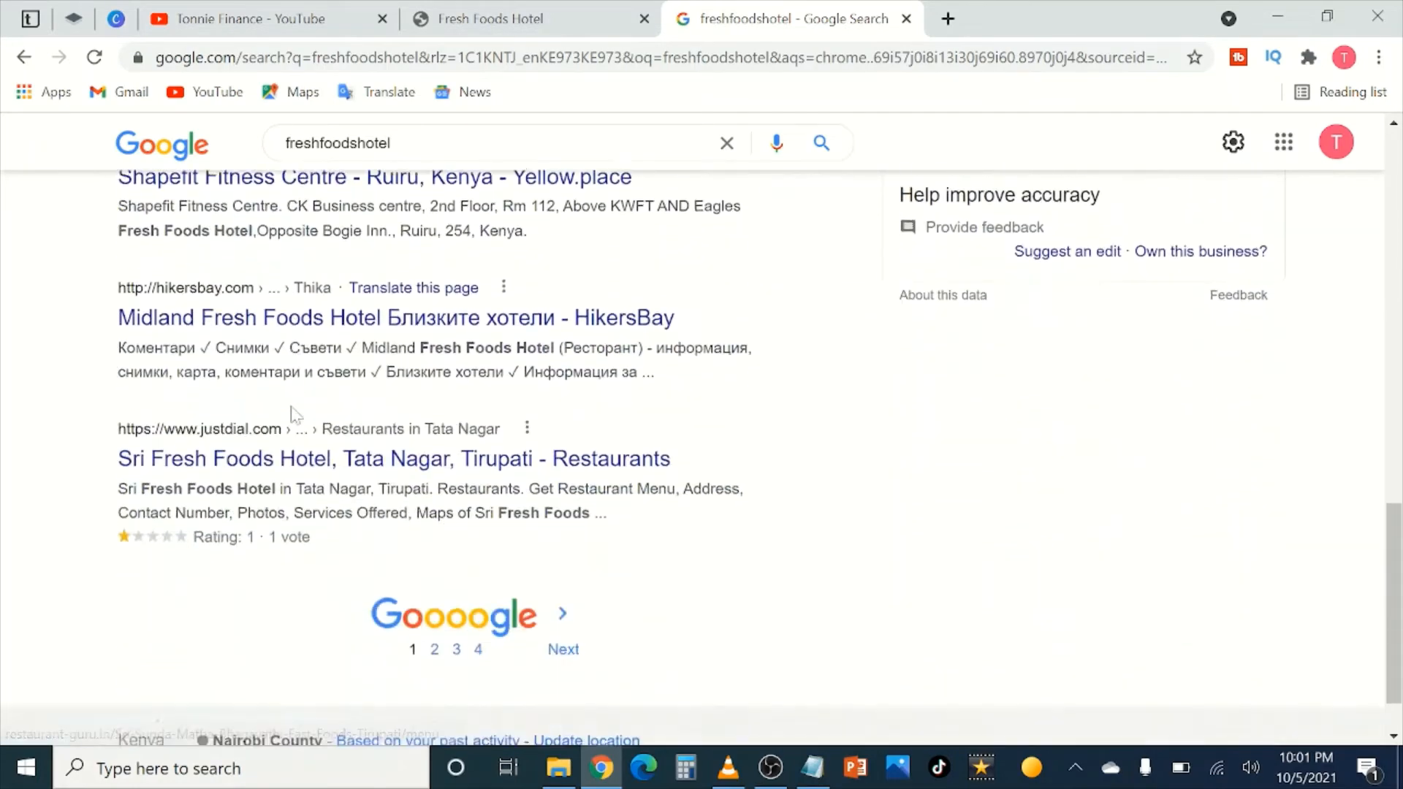
scroll(292, 415, down, 1)
scroll(533, 407, up, 7)
scroll(470, 398, down, 7)
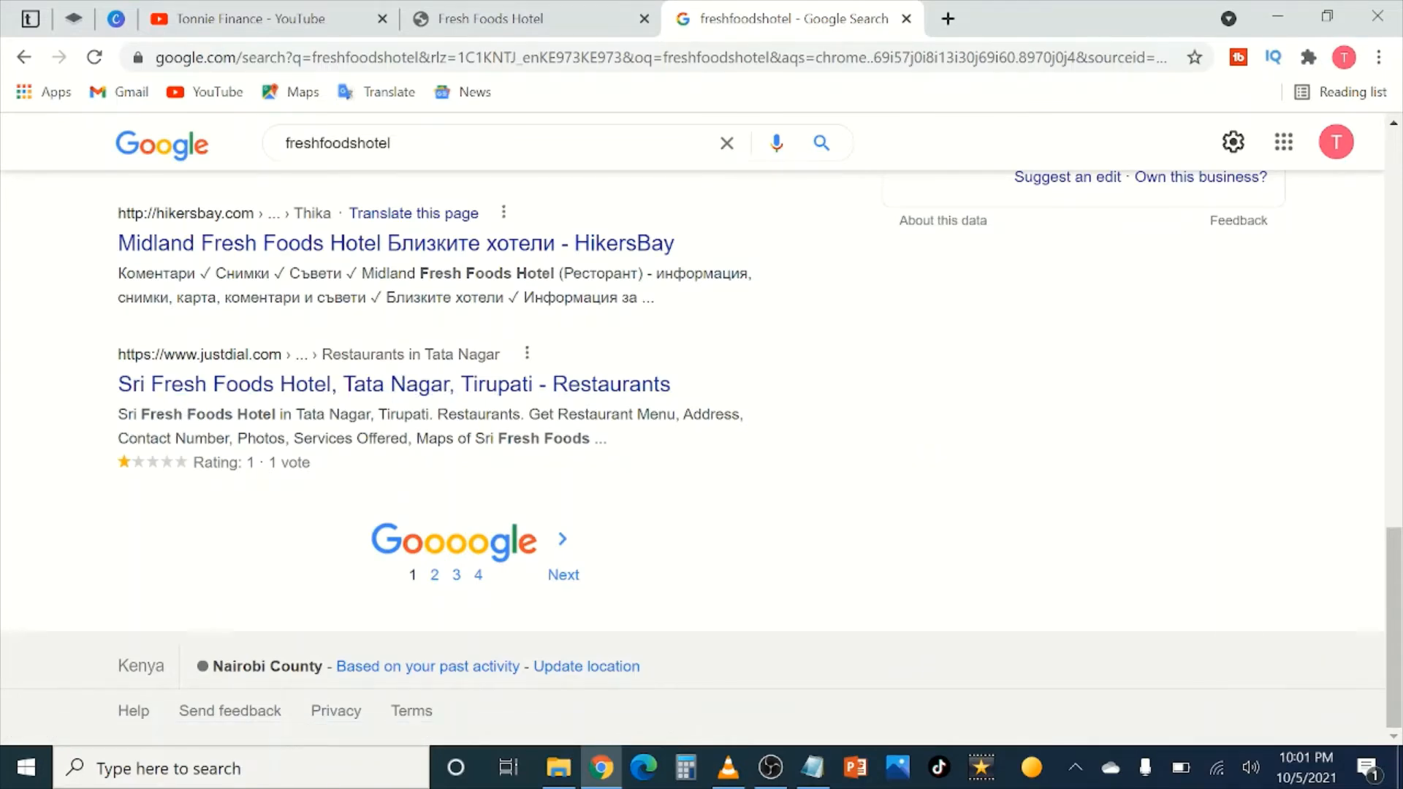
scroll(444, 382, up, 10)
scroll(444, 381, down, 9)
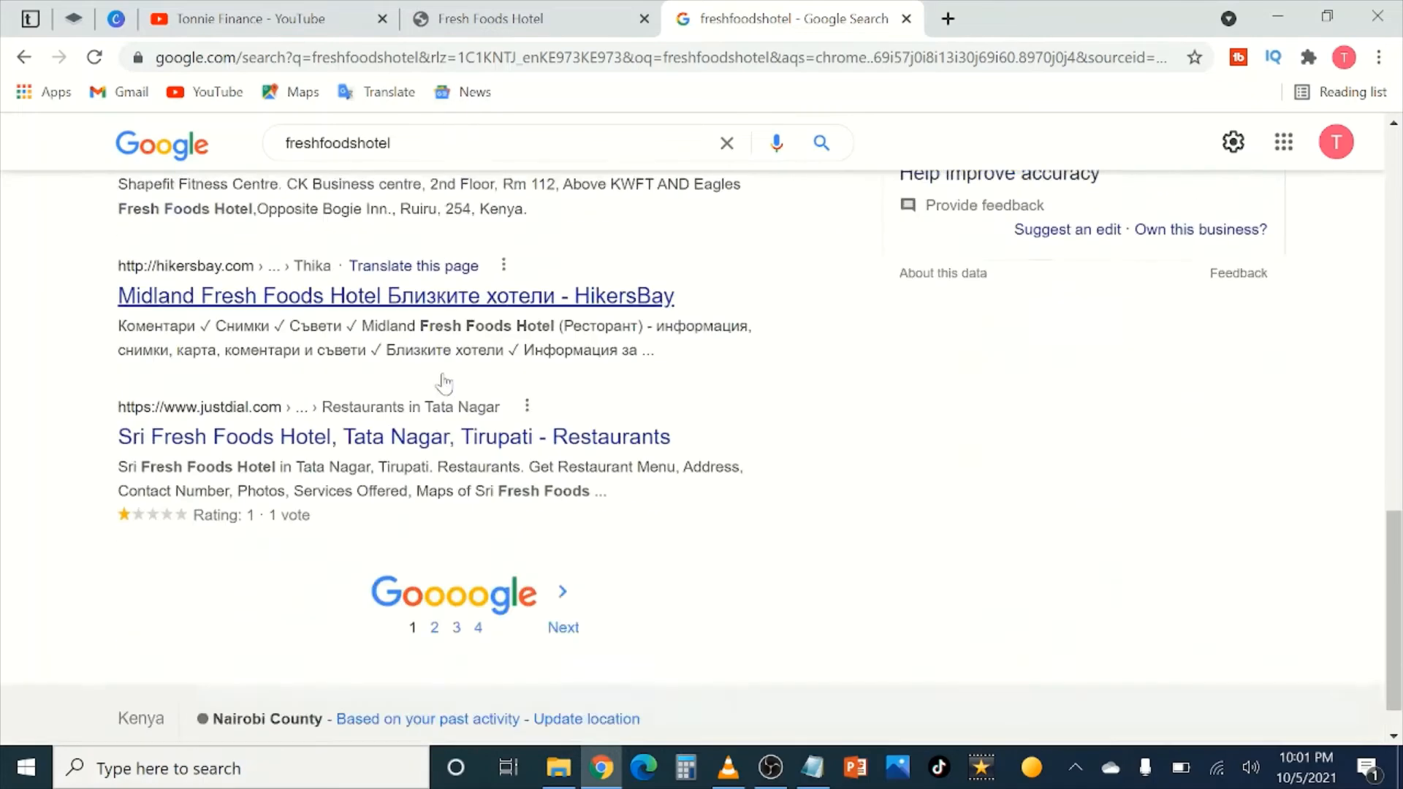
scroll(444, 382, up, 9)
click(488, 19)
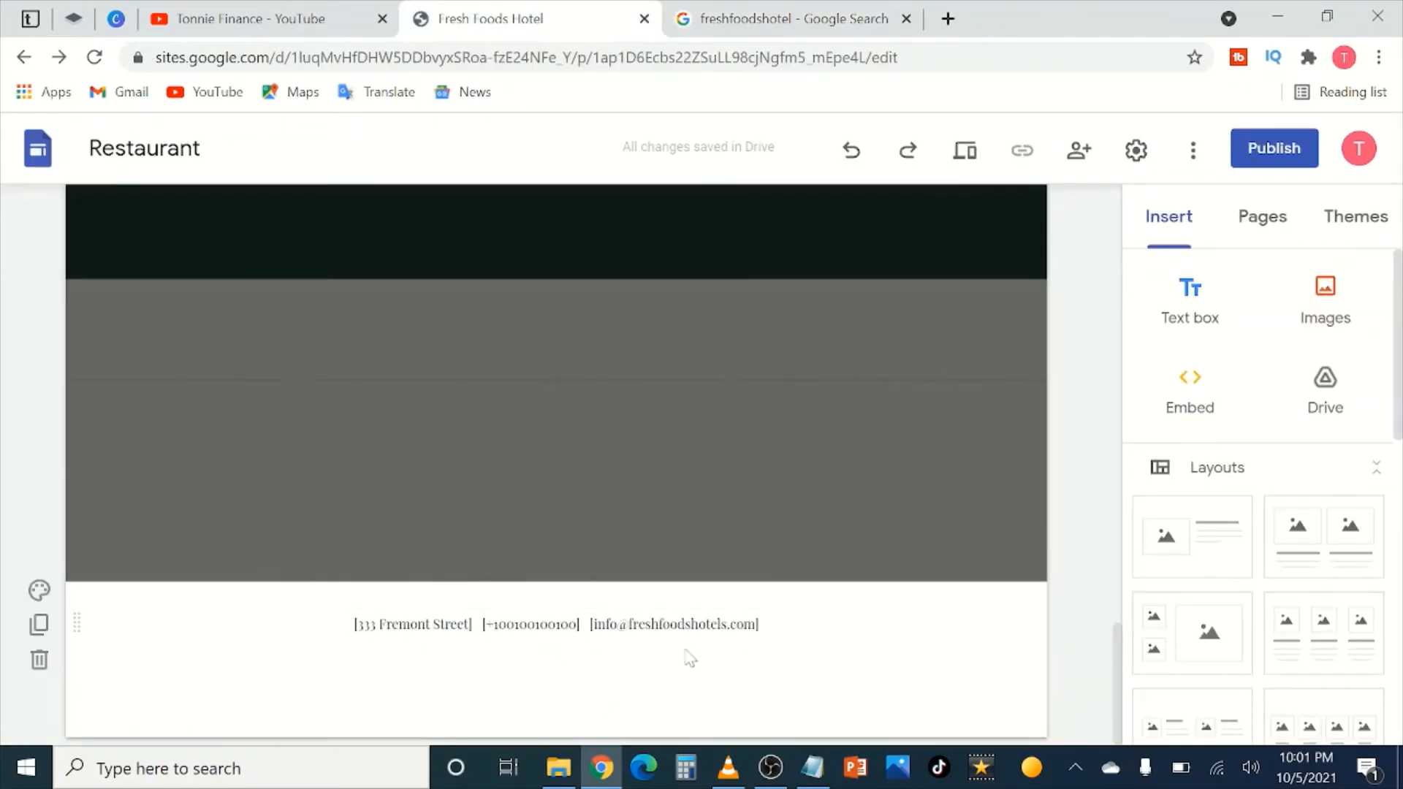
Step: Leave the footer and open the Contact Us page from the site's Pages list
click(644, 640)
click(1025, 706)
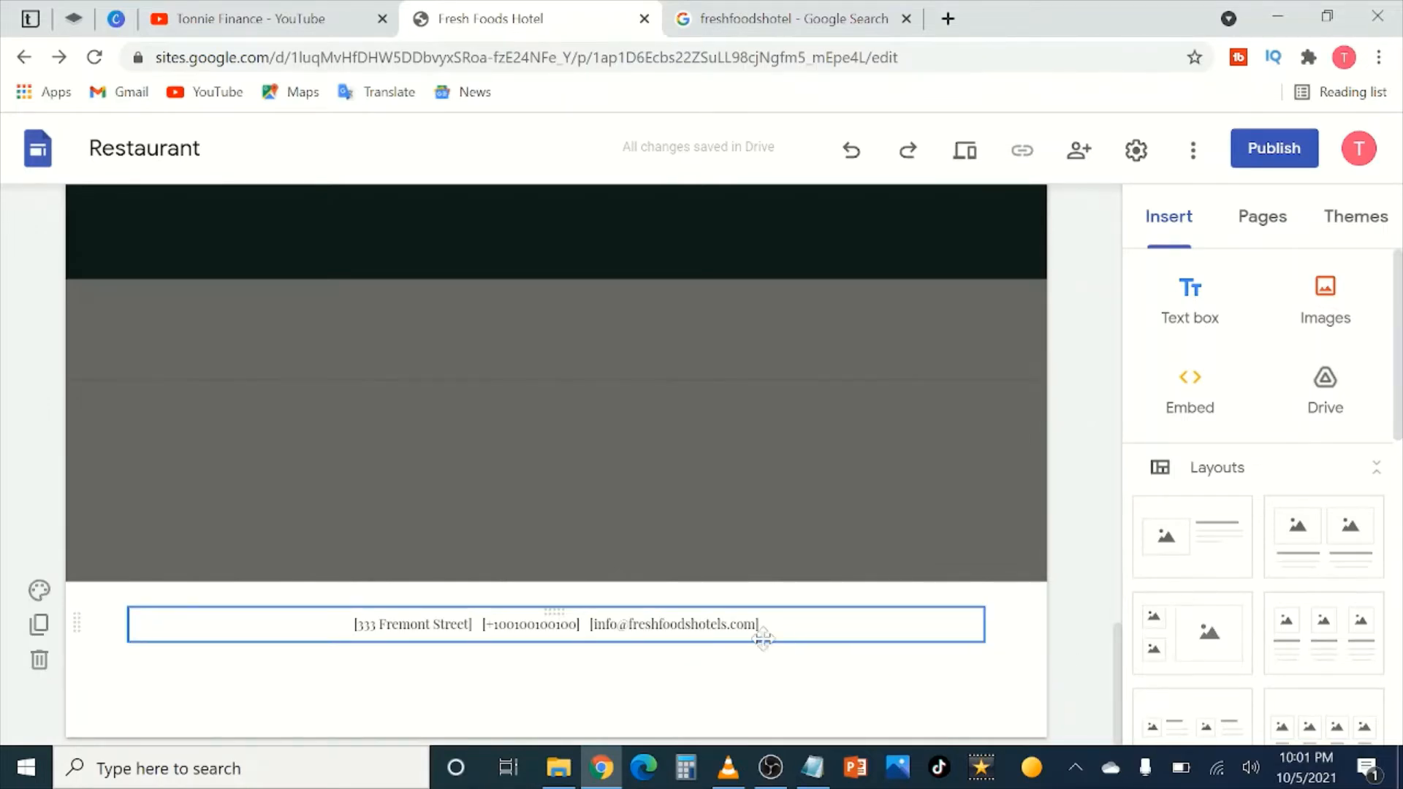
scroll(713, 641, up, 3)
scroll(664, 621, up, 4)
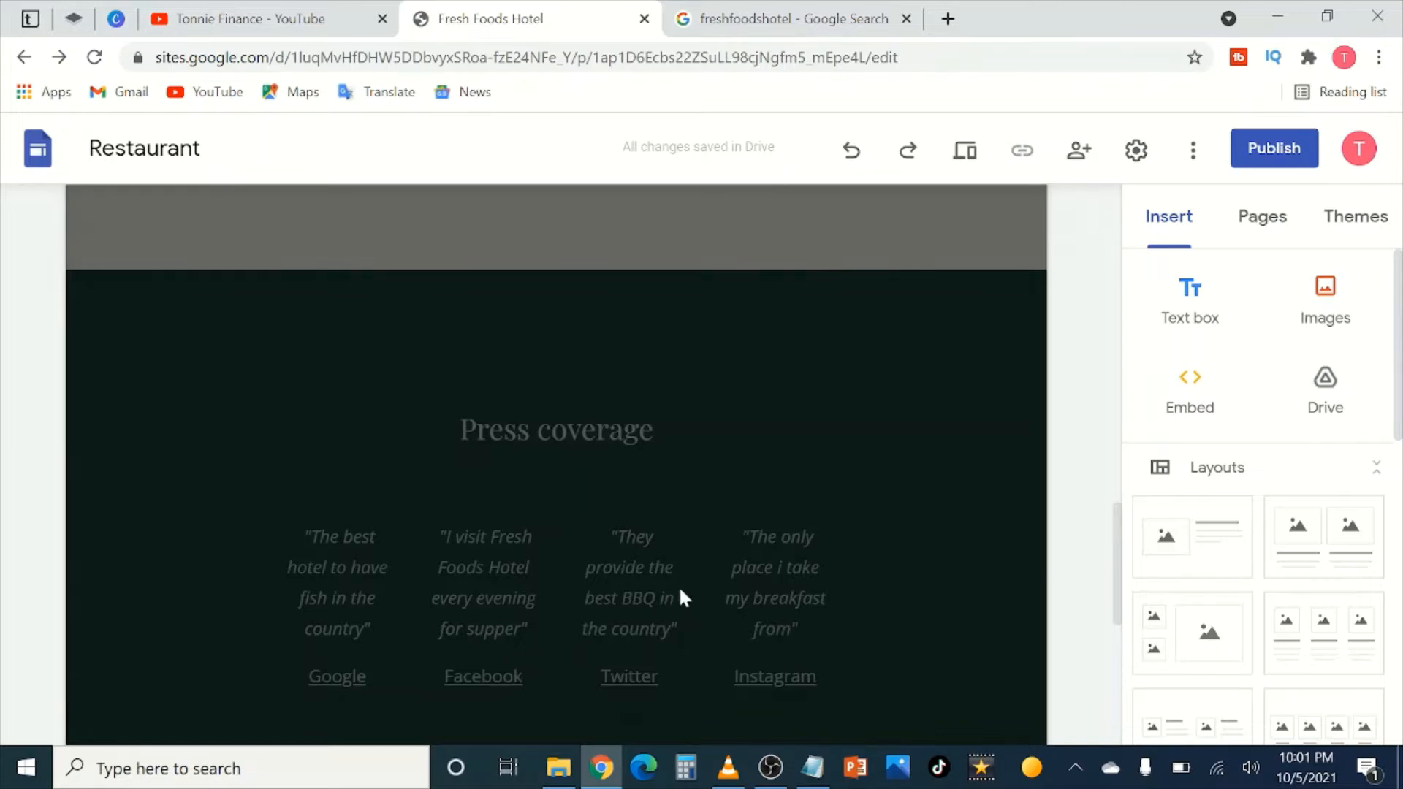
scroll(529, 636, down, 5)
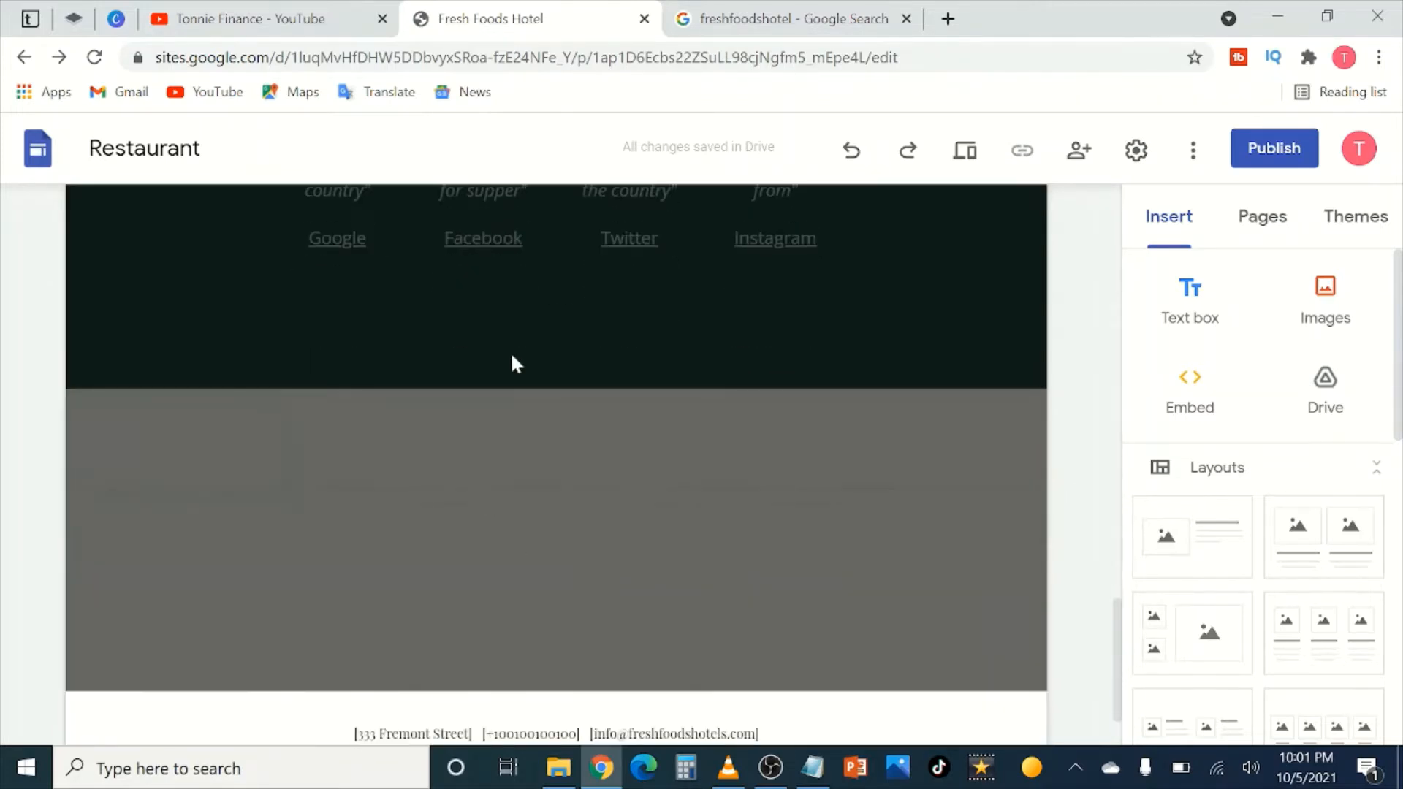
scroll(514, 363, up, 10)
scroll(597, 416, up, 10)
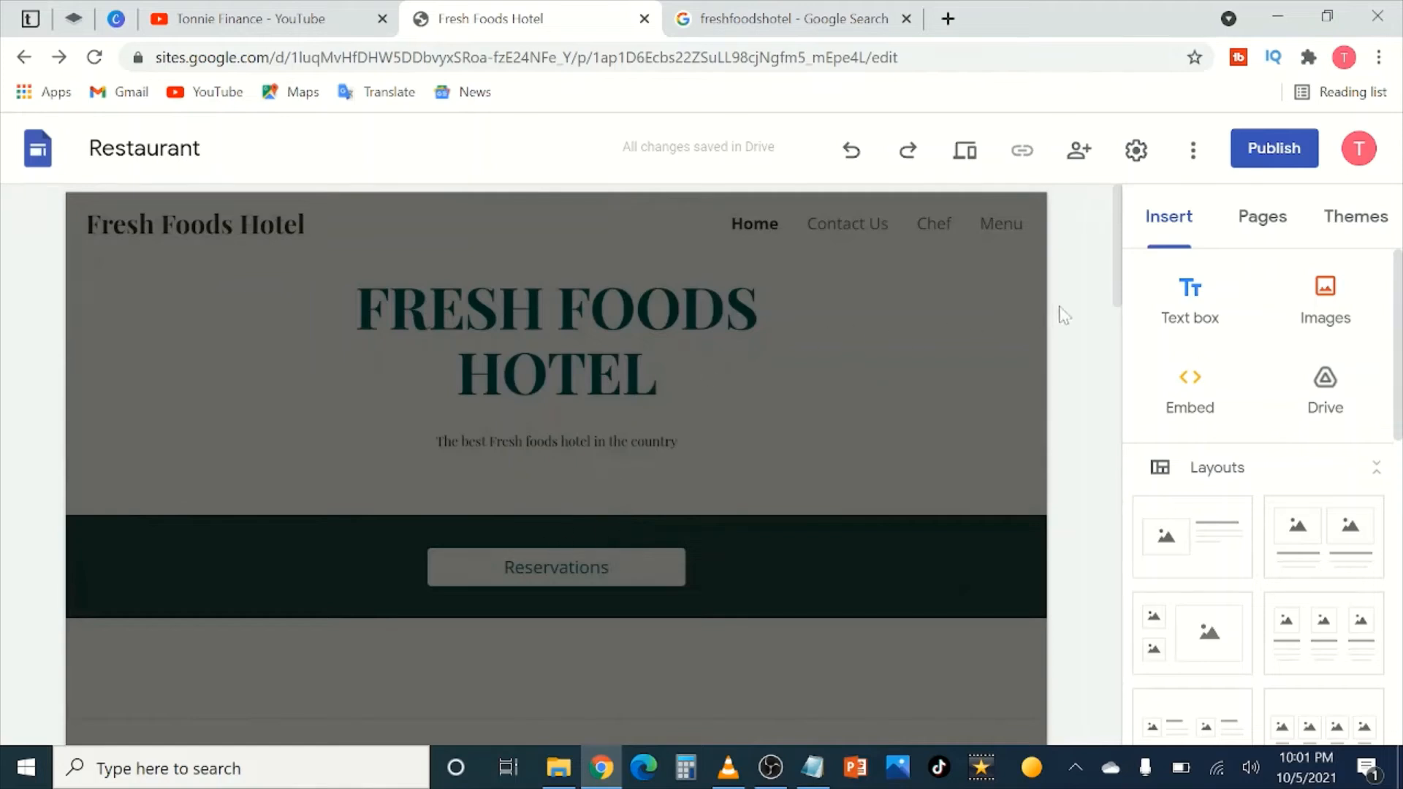
click(1262, 219)
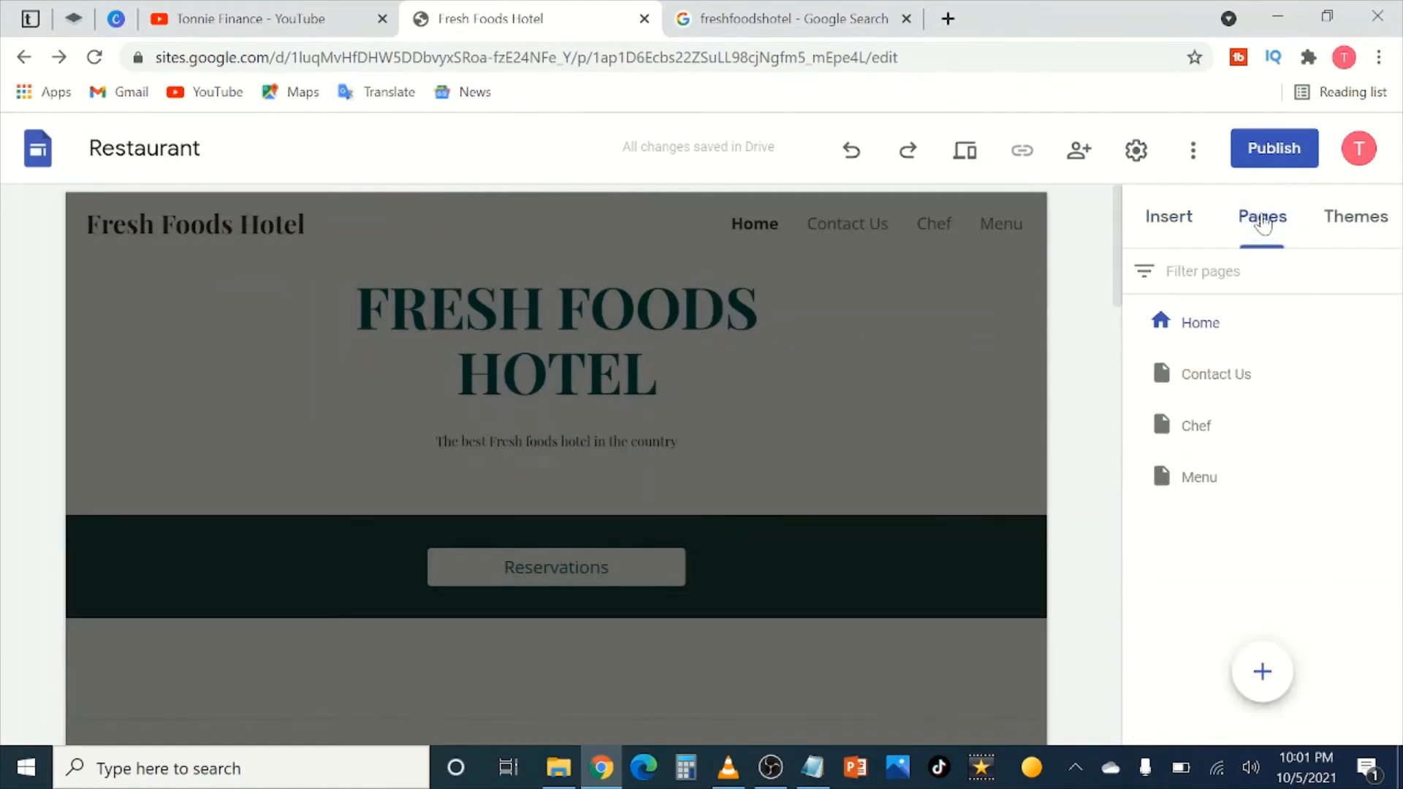
click(1225, 371)
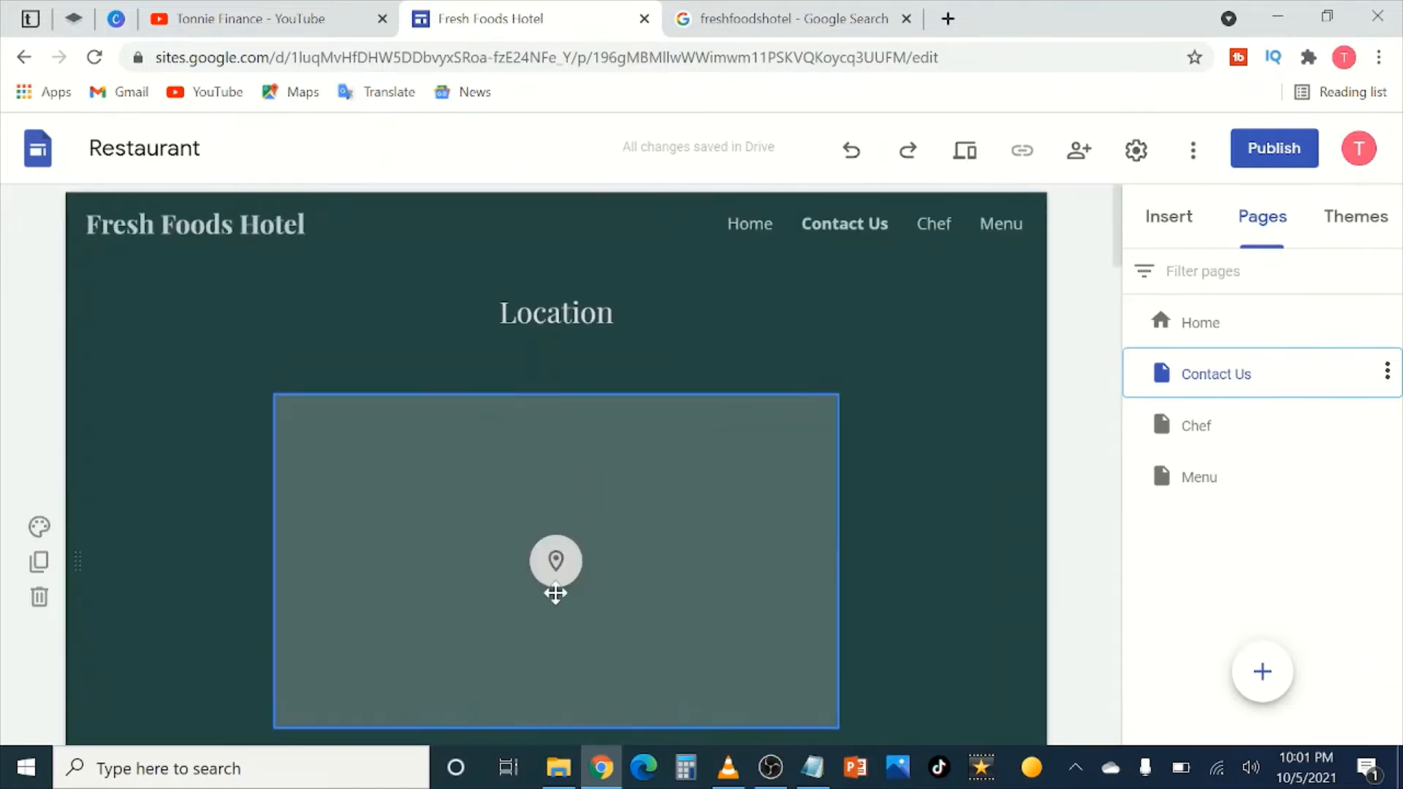
scroll(420, 498, down, 3)
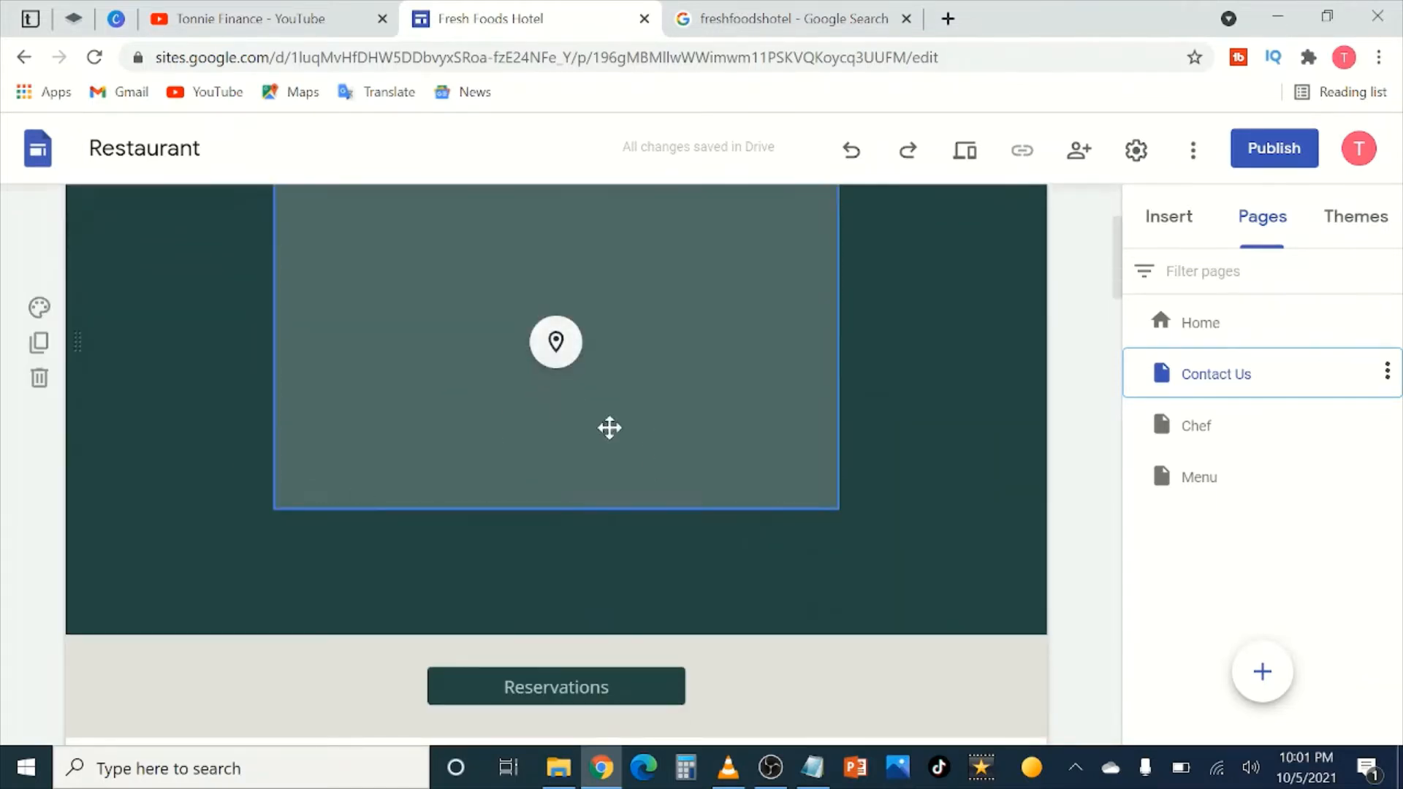
scroll(549, 427, up, 2)
Step: Insert a world map into the Contact Us page's Location placeholder
click(555, 448)
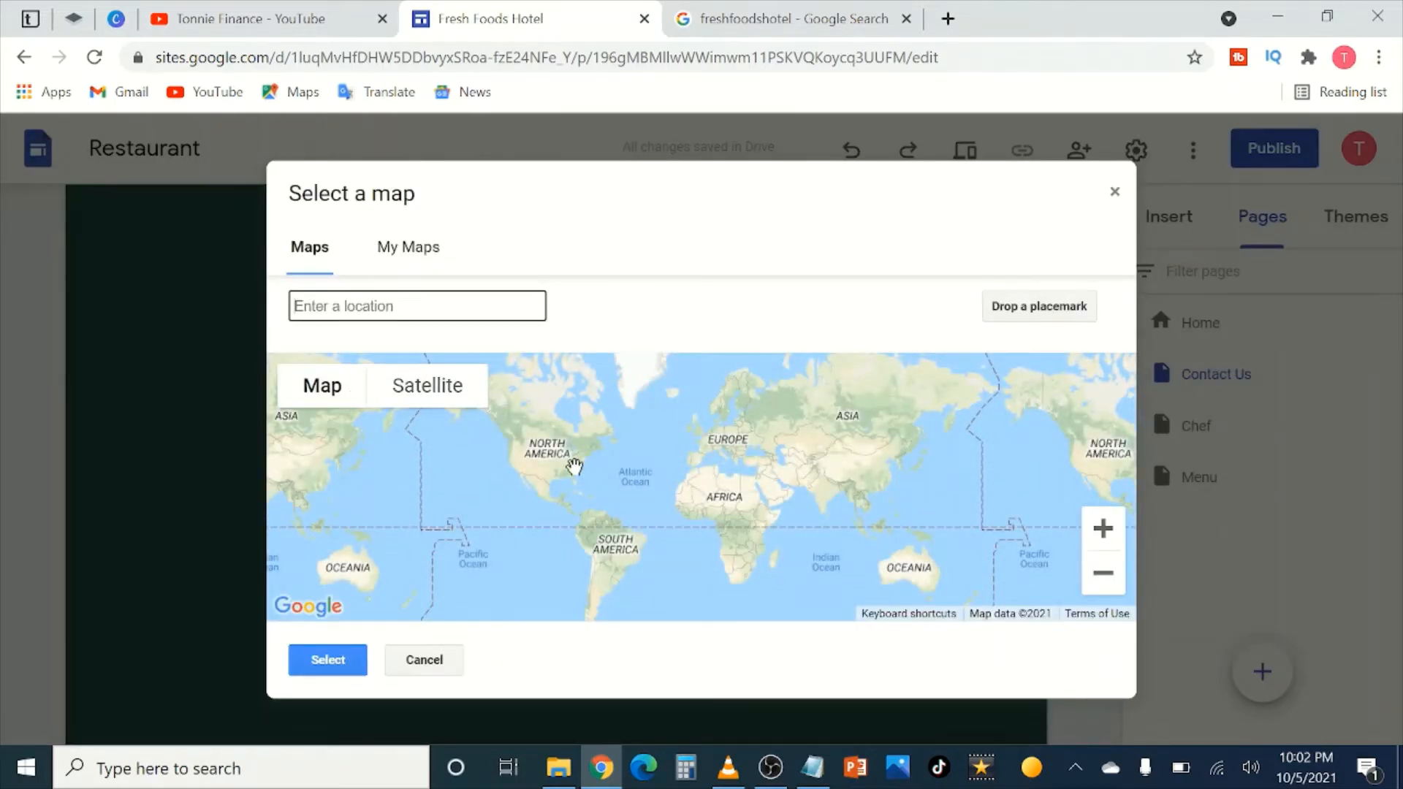
scroll(754, 561, up, 2)
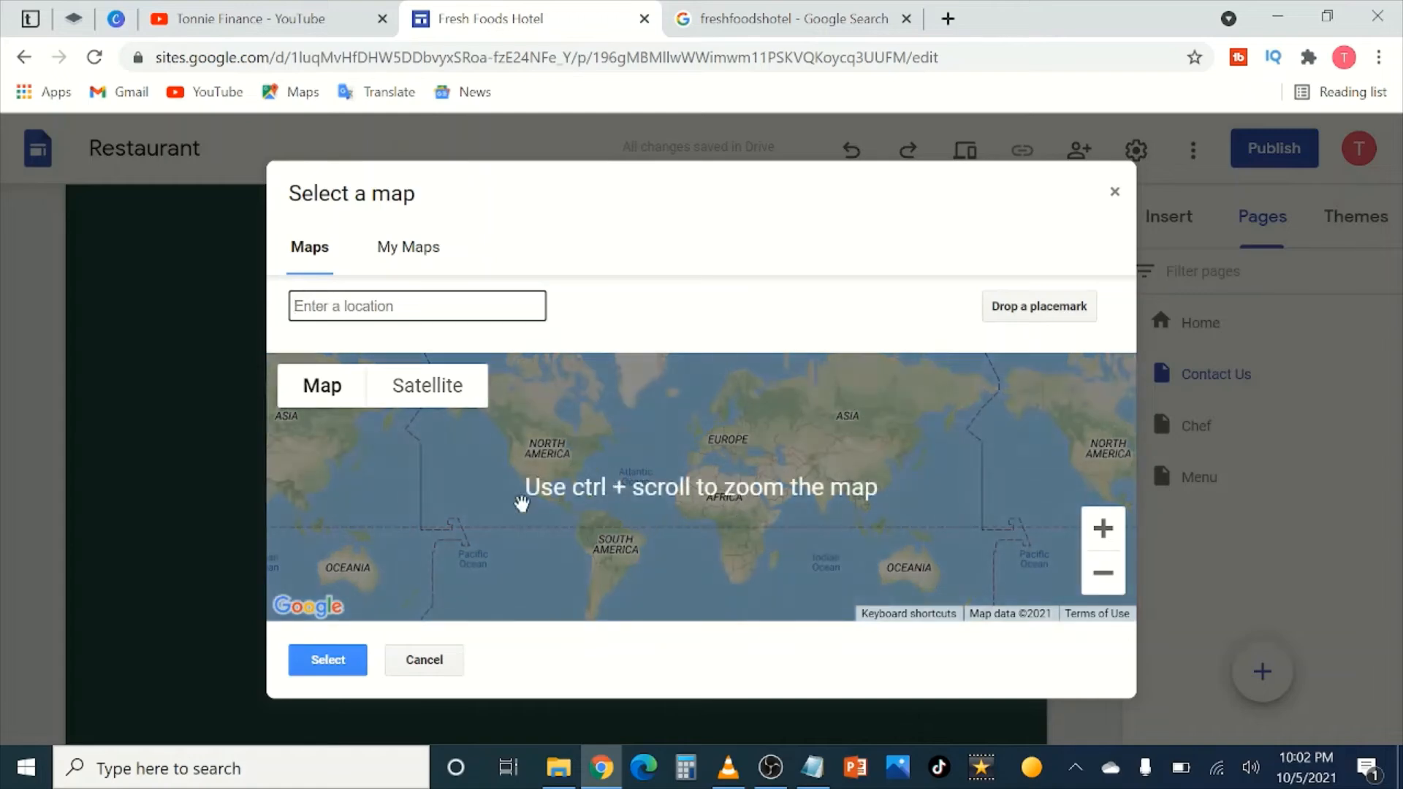
click(510, 438)
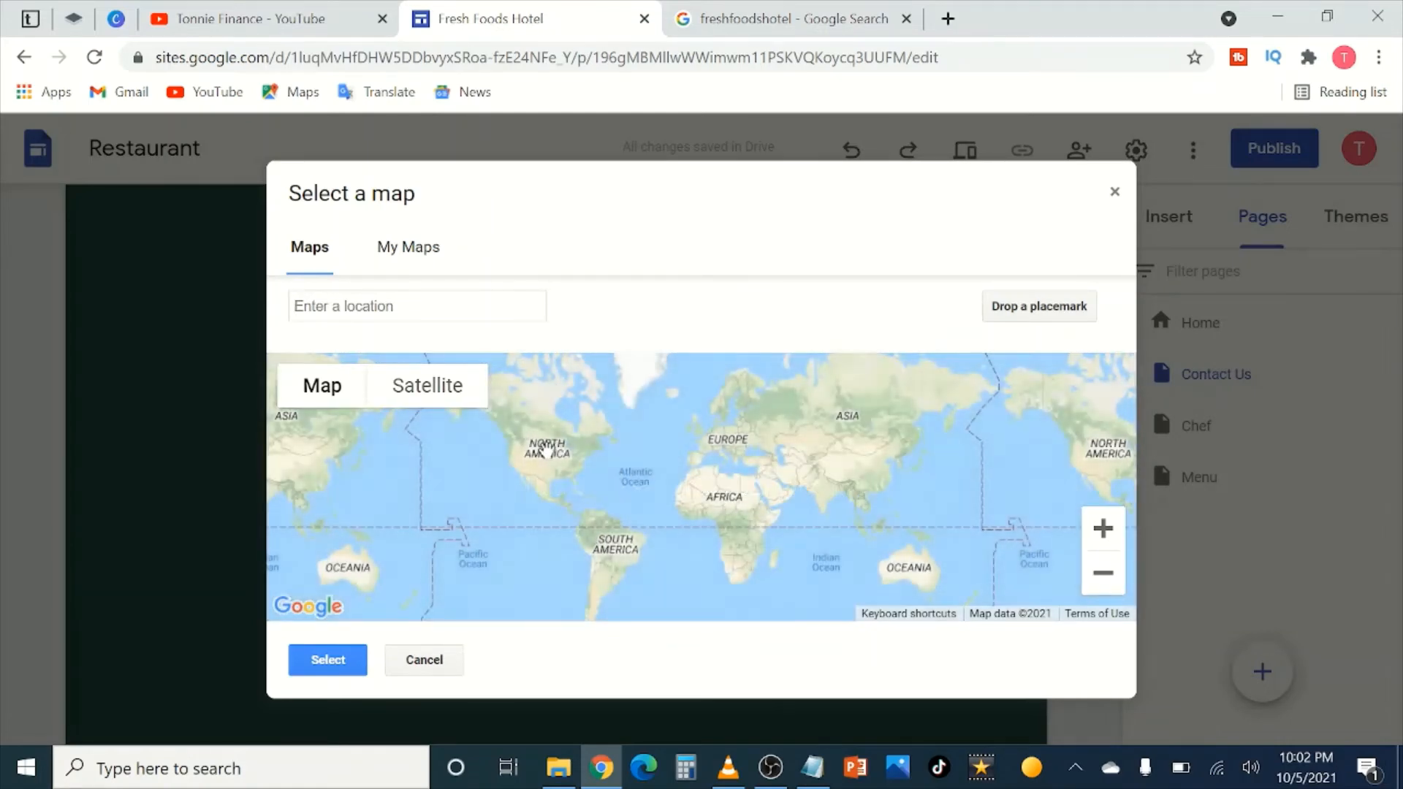
scroll(540, 452, down, 2)
click(328, 661)
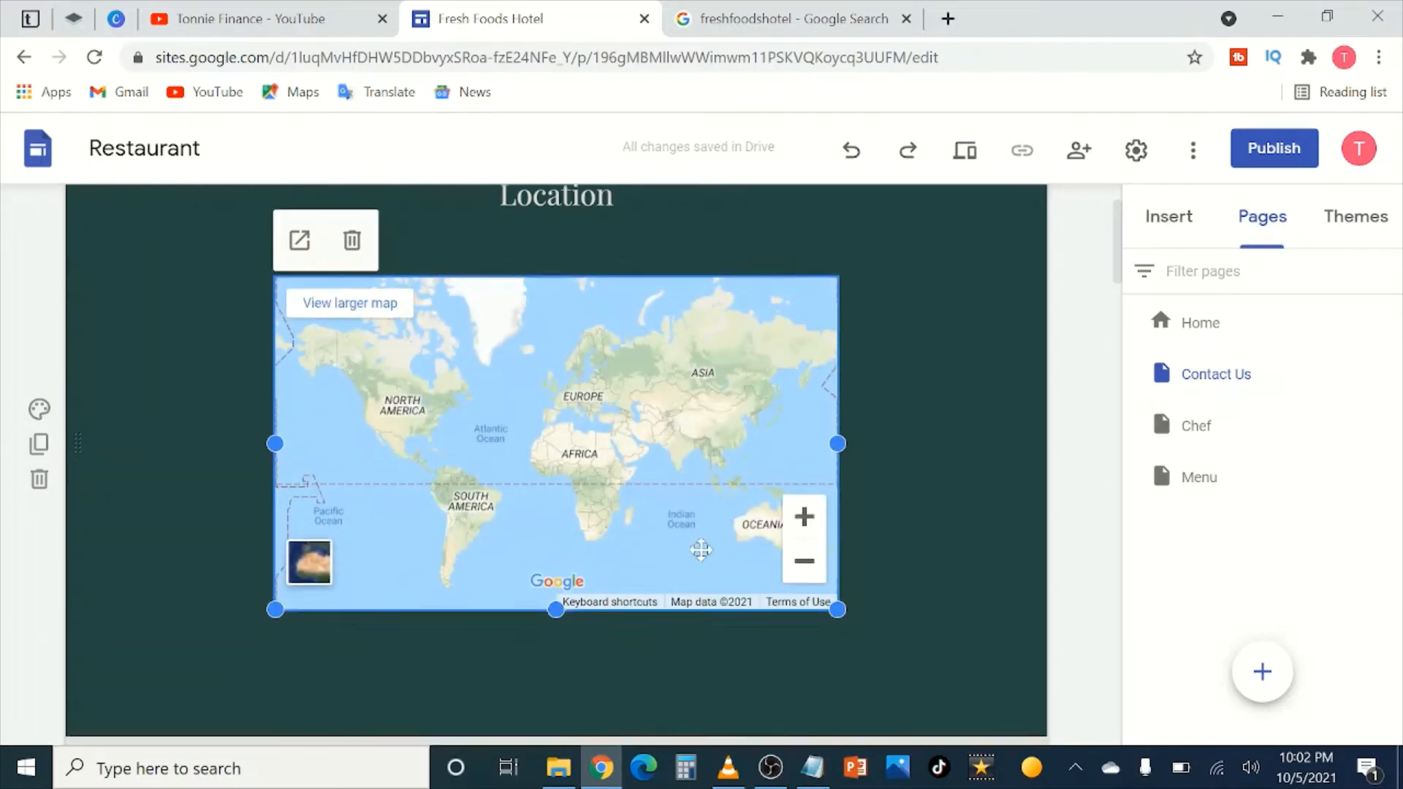
scroll(604, 401, down, 10)
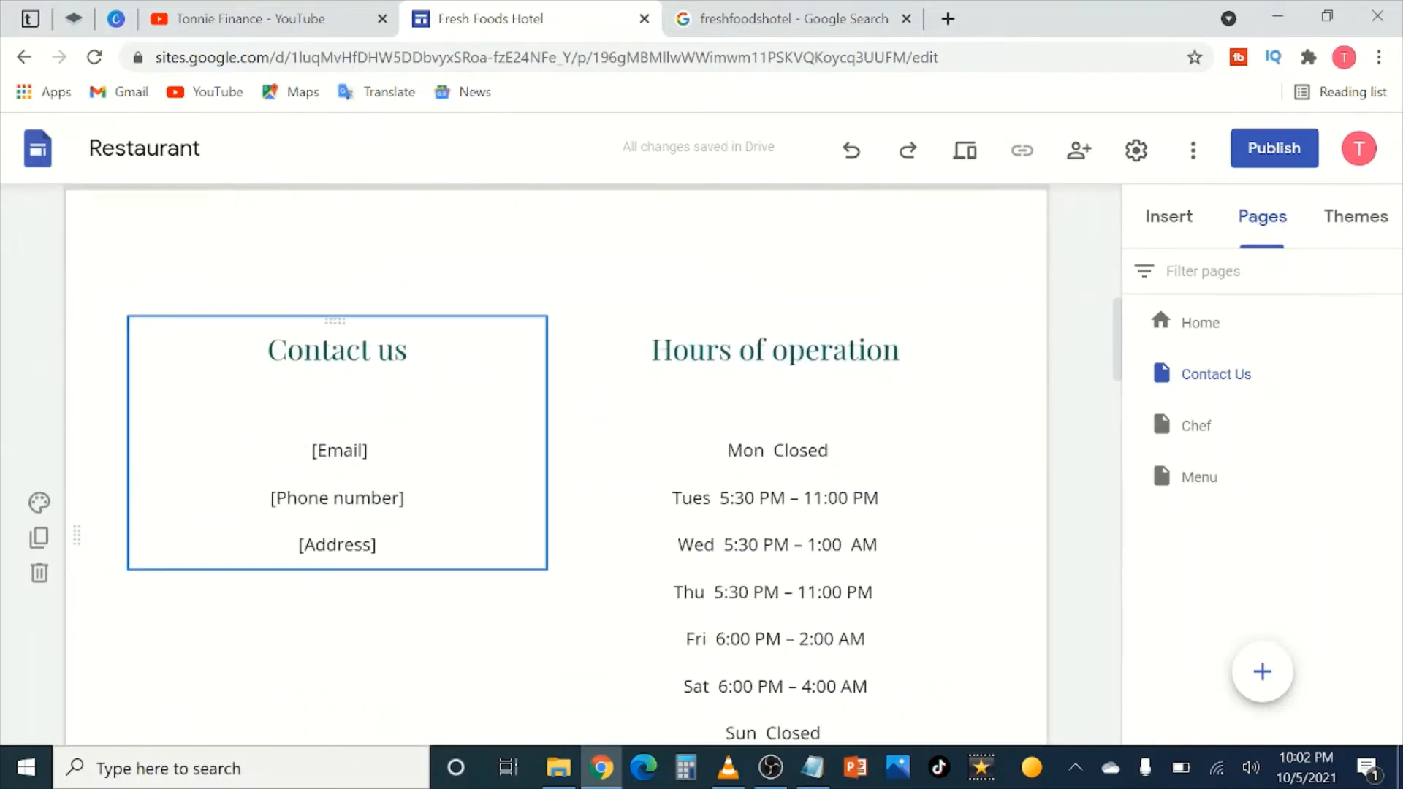
Step: Overwrite the Contact us Email, Phone number and Address placeholders with the hotel's contact details
drag(367, 450, 317, 451)
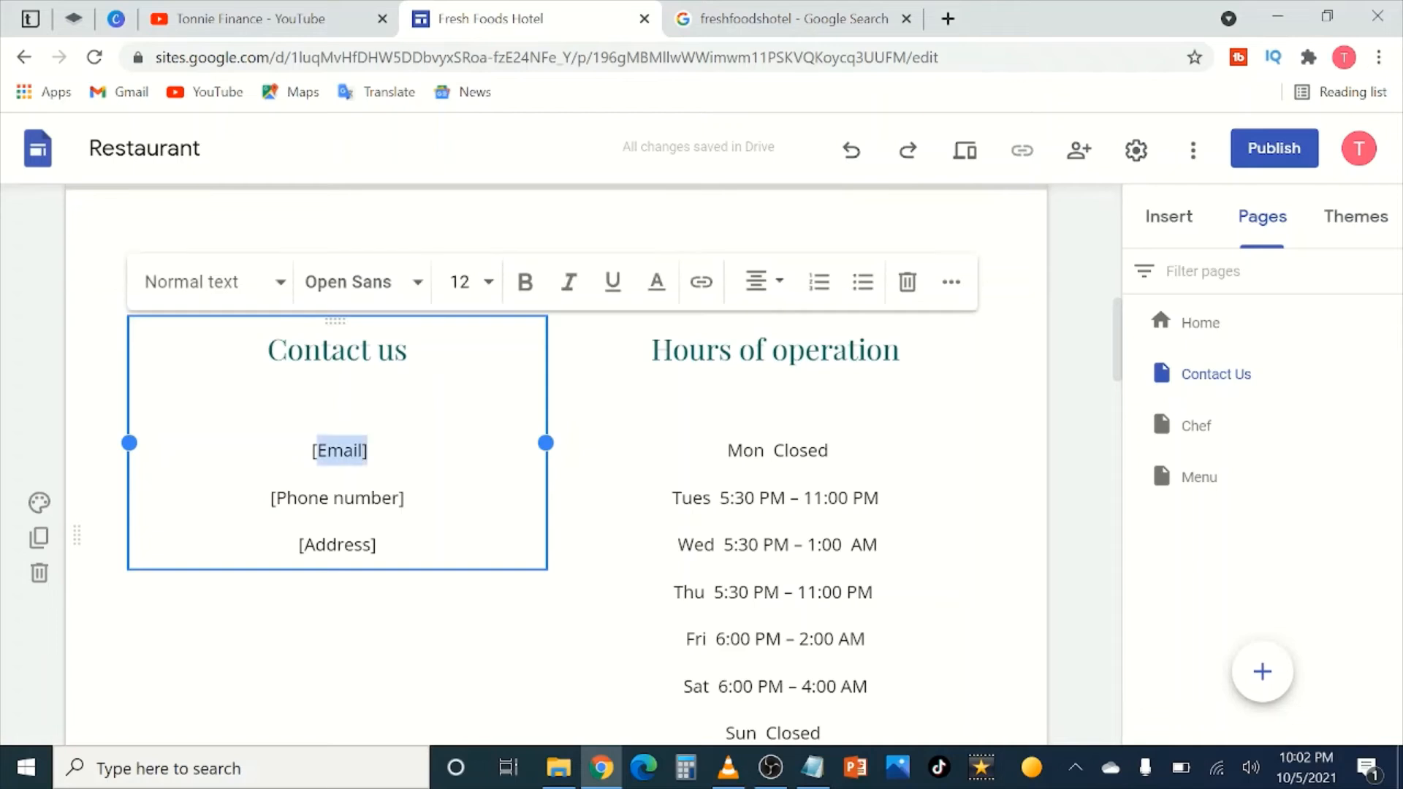
key(BackSpace)
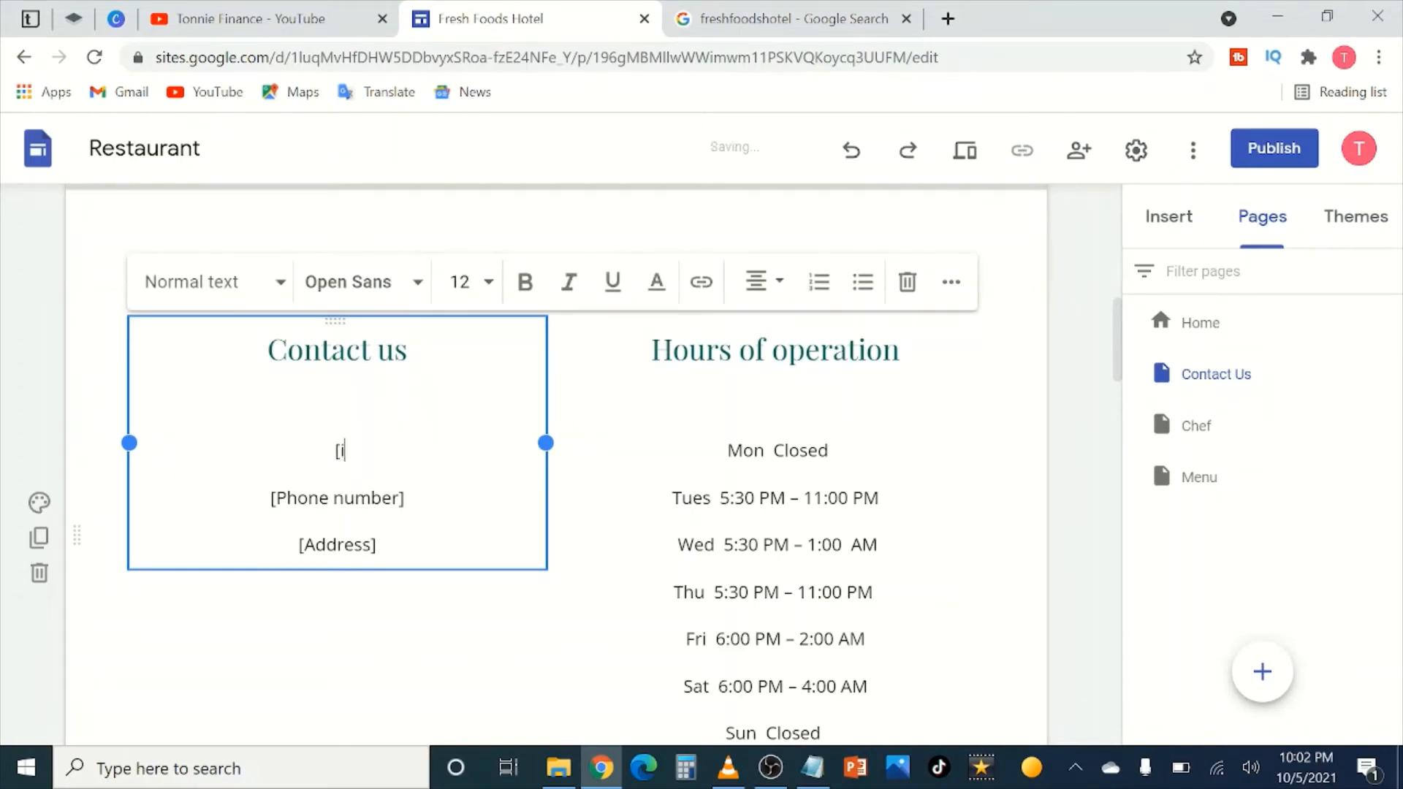
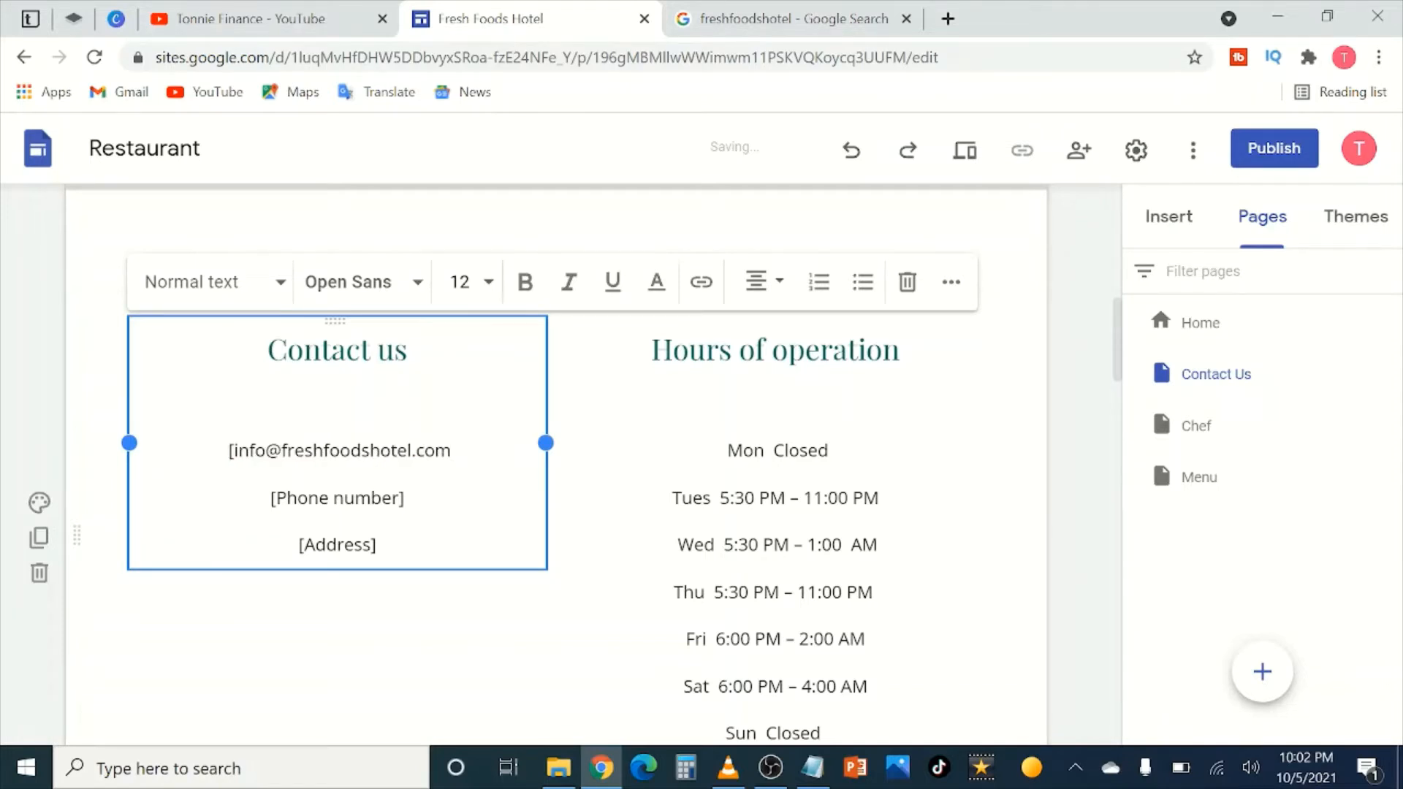
drag(399, 497, 286, 498)
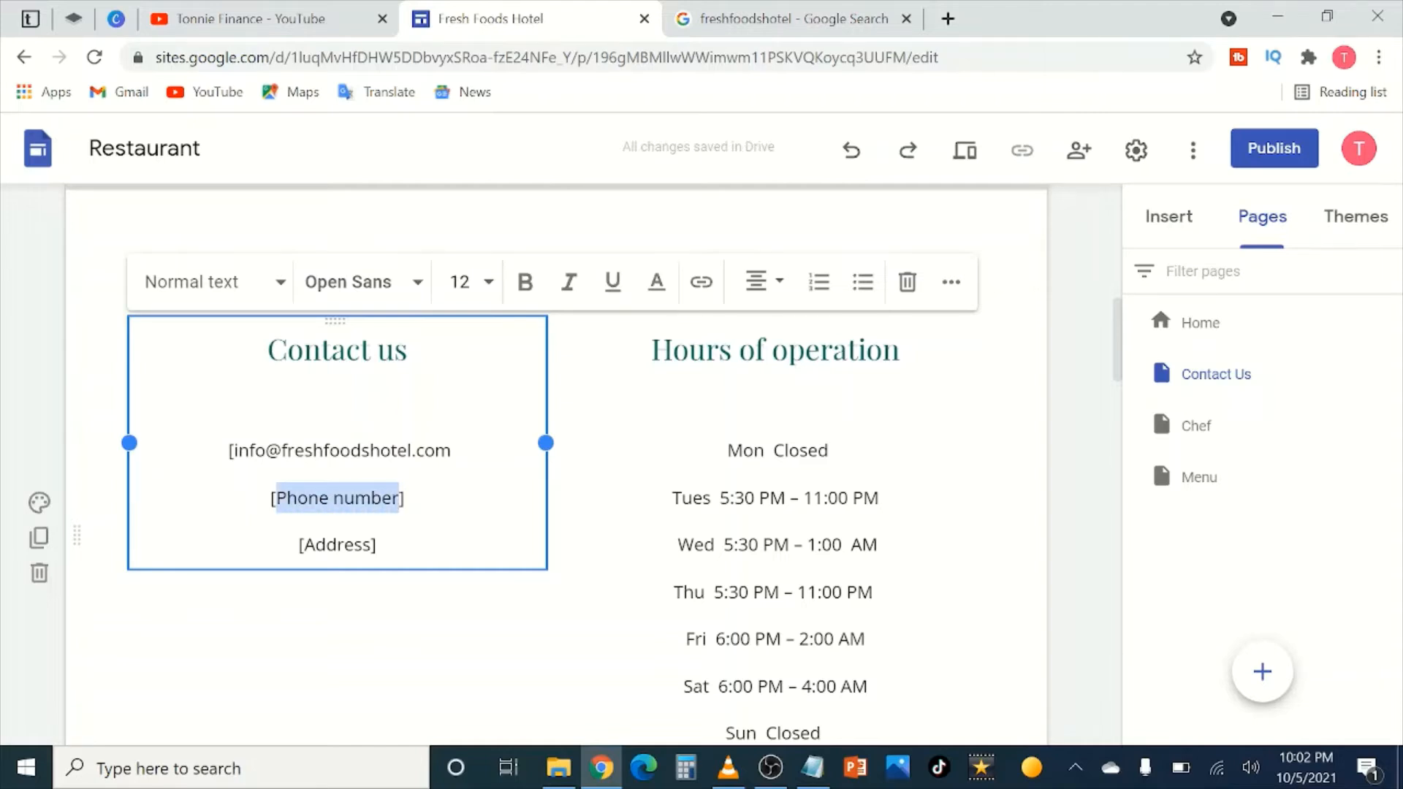
text(+1001)
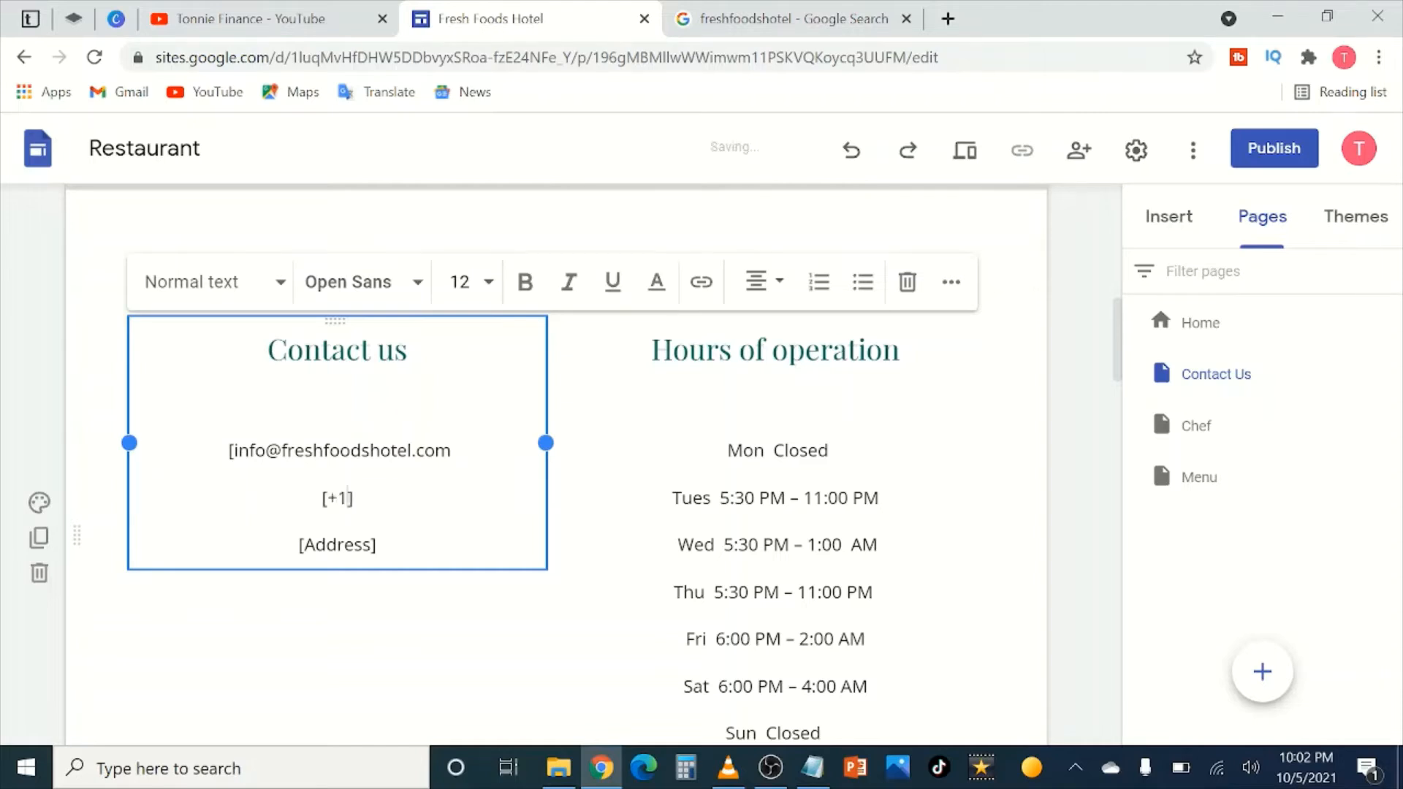
text(00100)
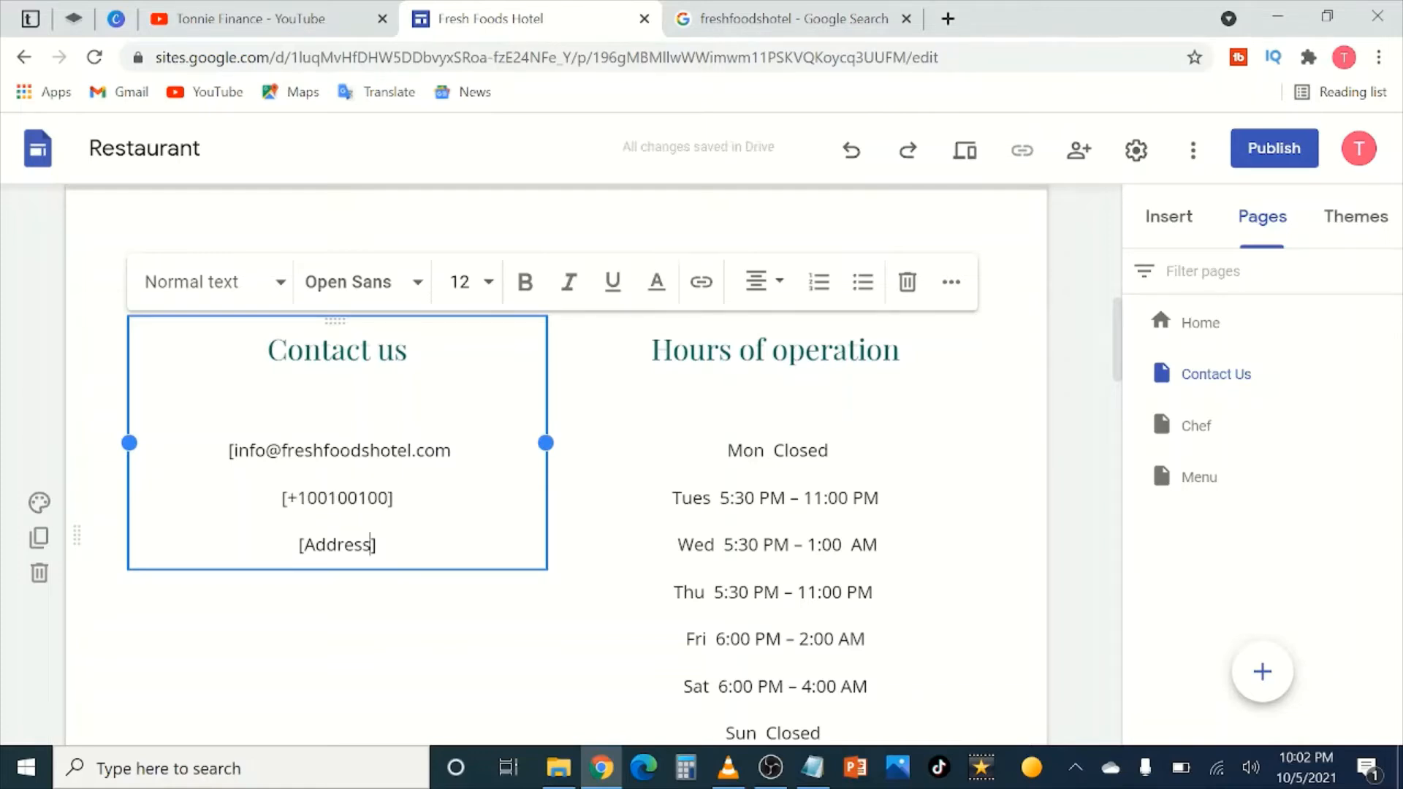
drag(371, 545, 304, 545)
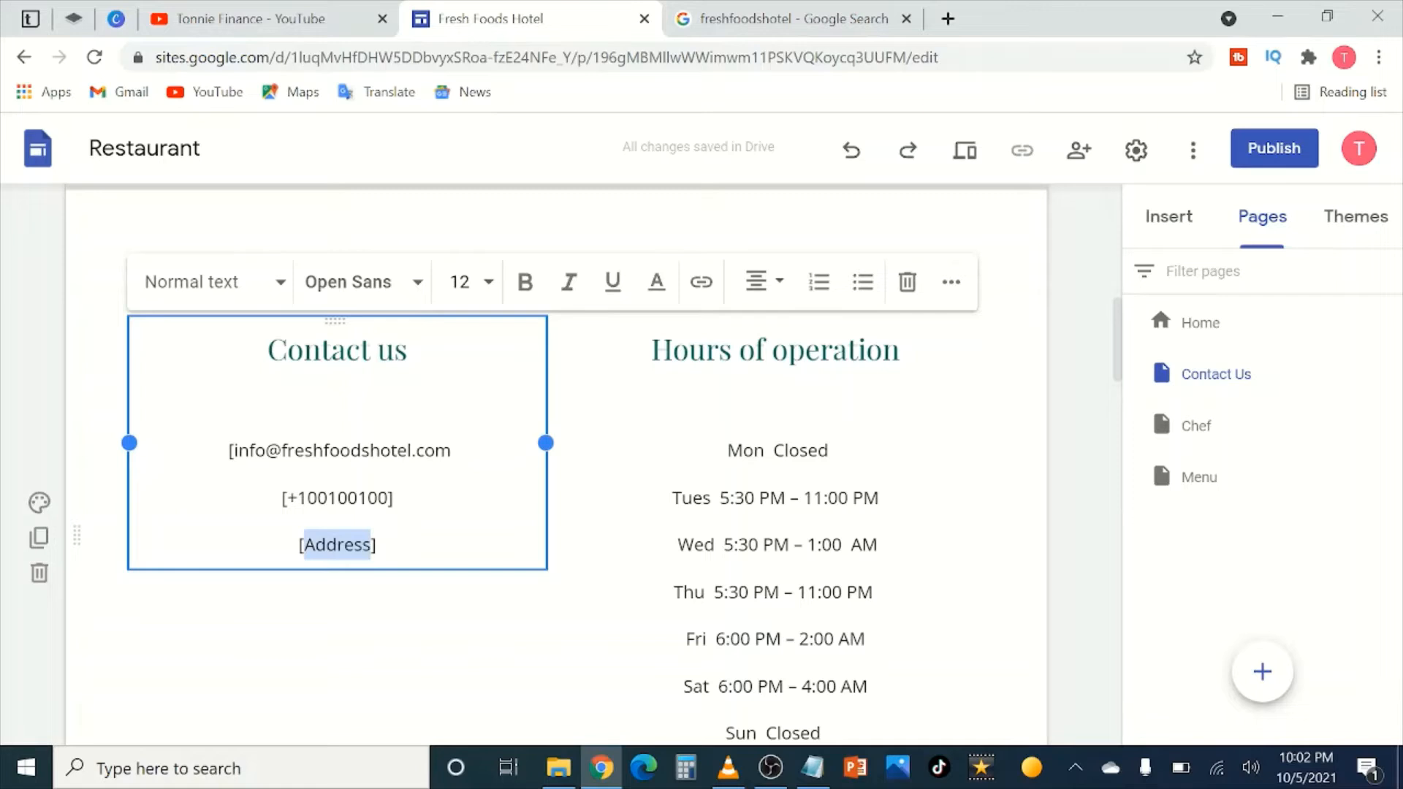
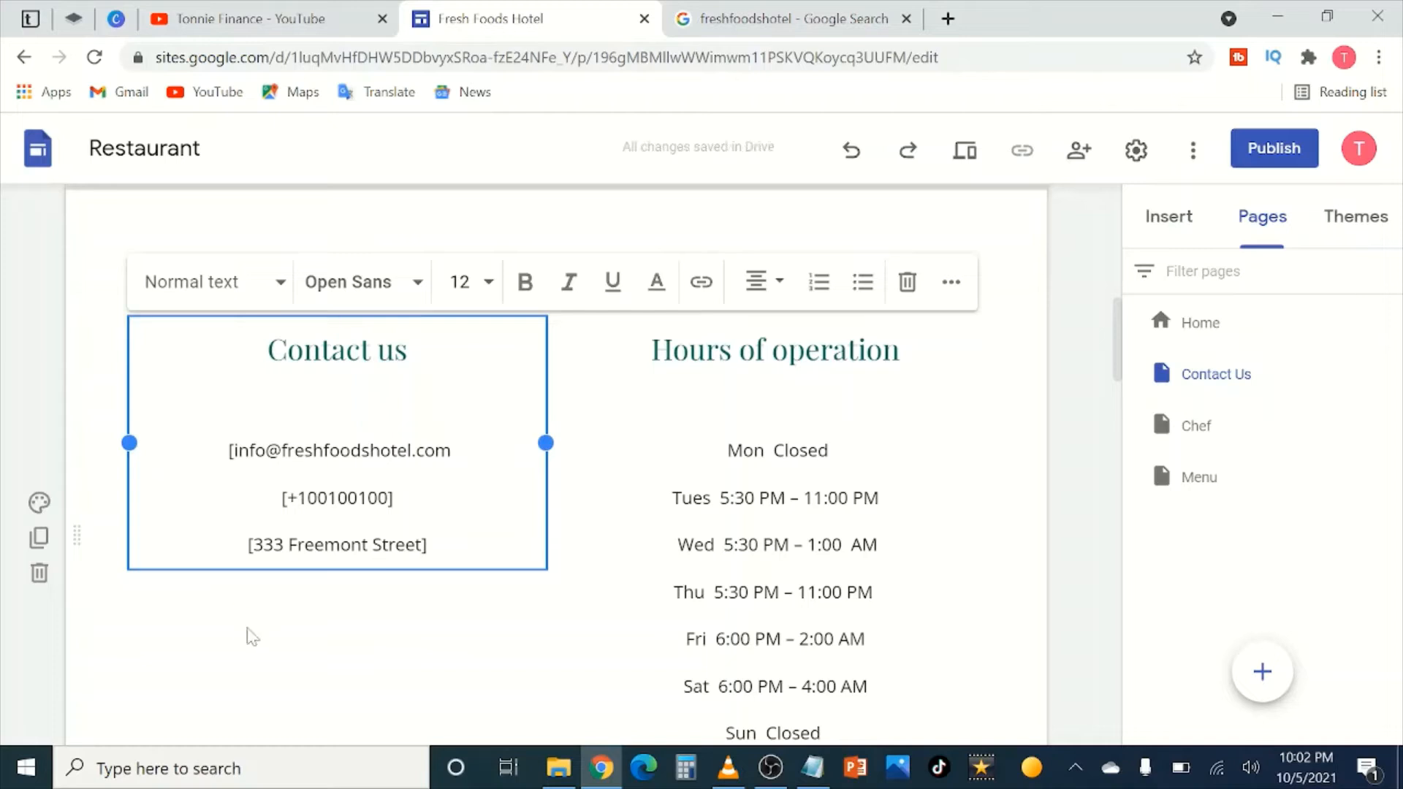
click(275, 661)
Step: Copy the Tuesday hours line over Monday's Closed line and relabel it Mon
click(626, 544)
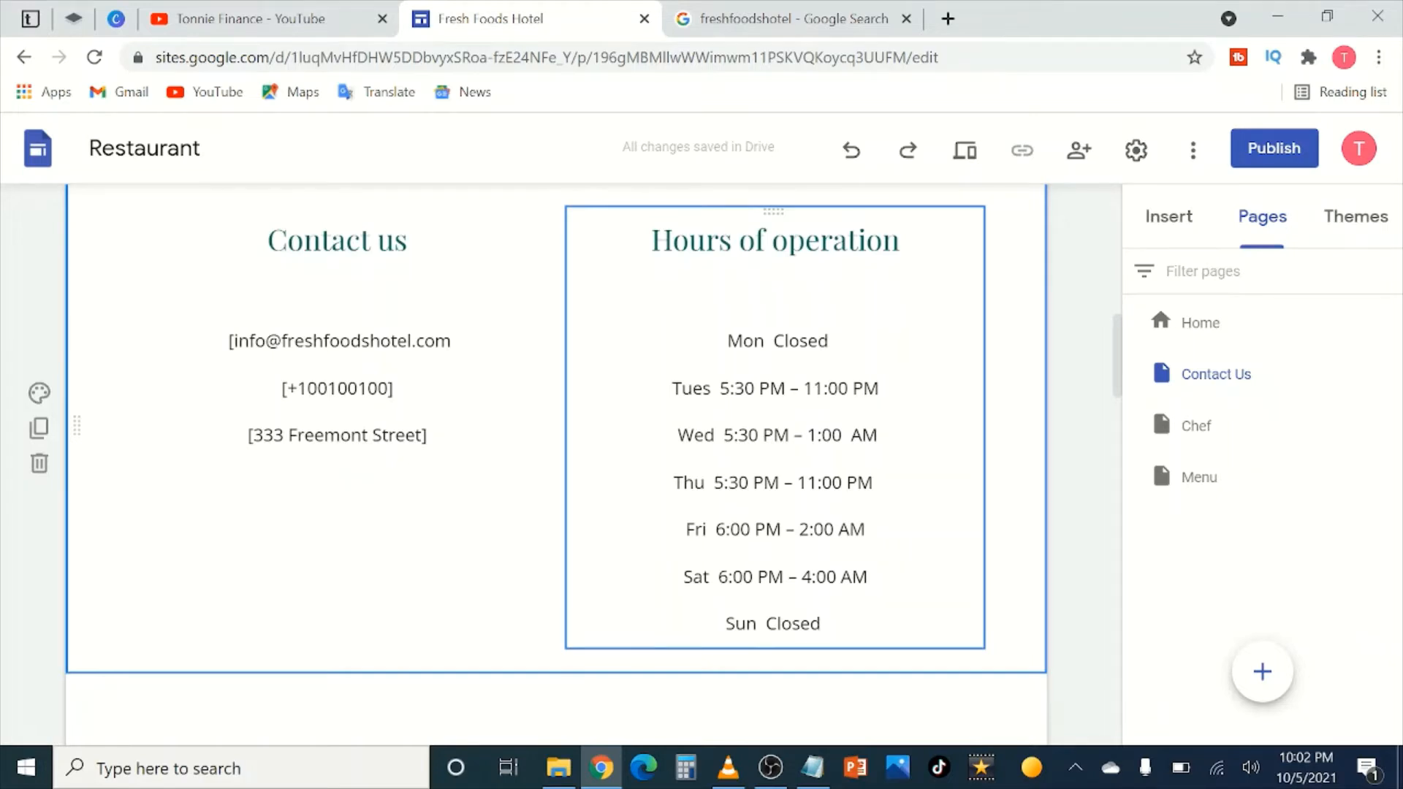
drag(877, 388, 671, 388)
right_click(713, 395)
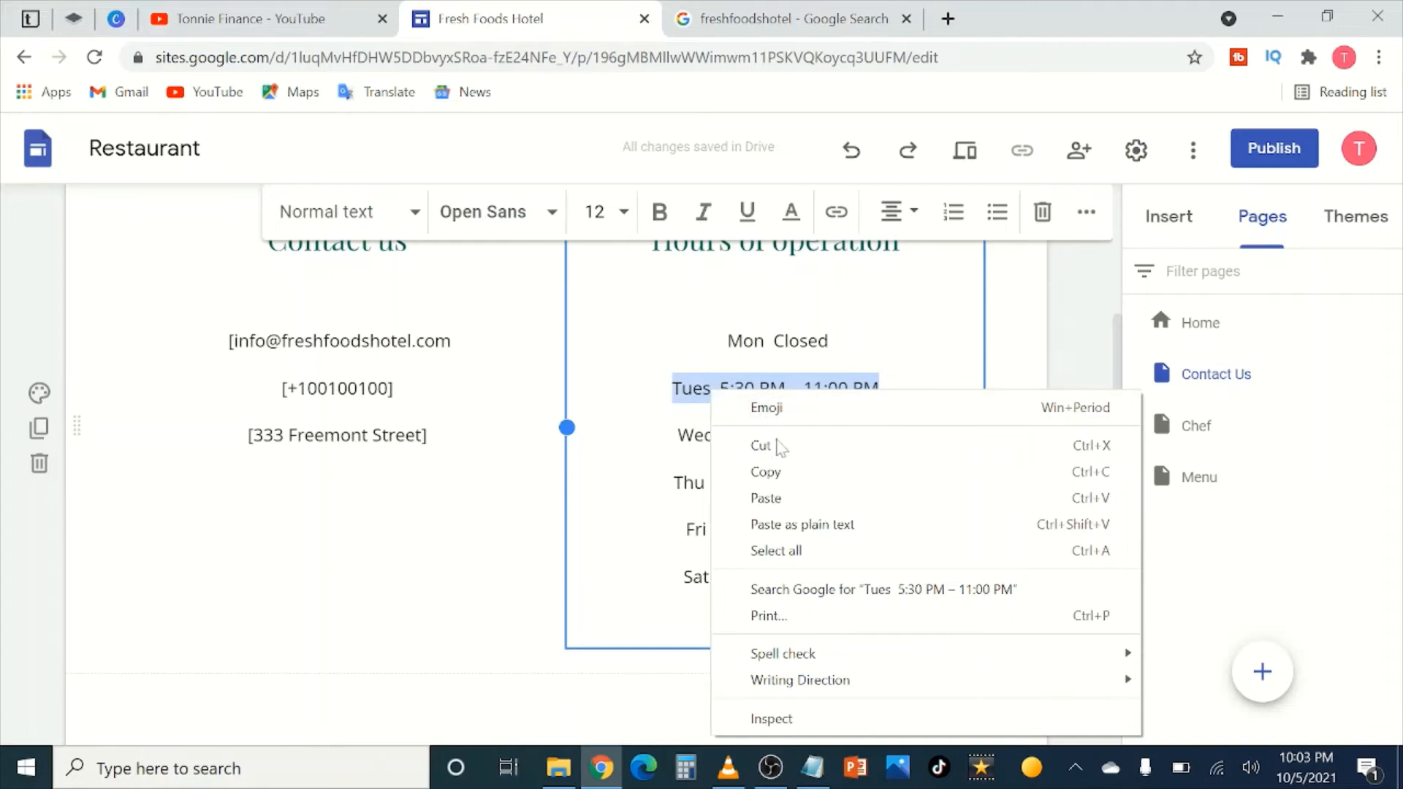
click(766, 471)
drag(830, 340, 726, 340)
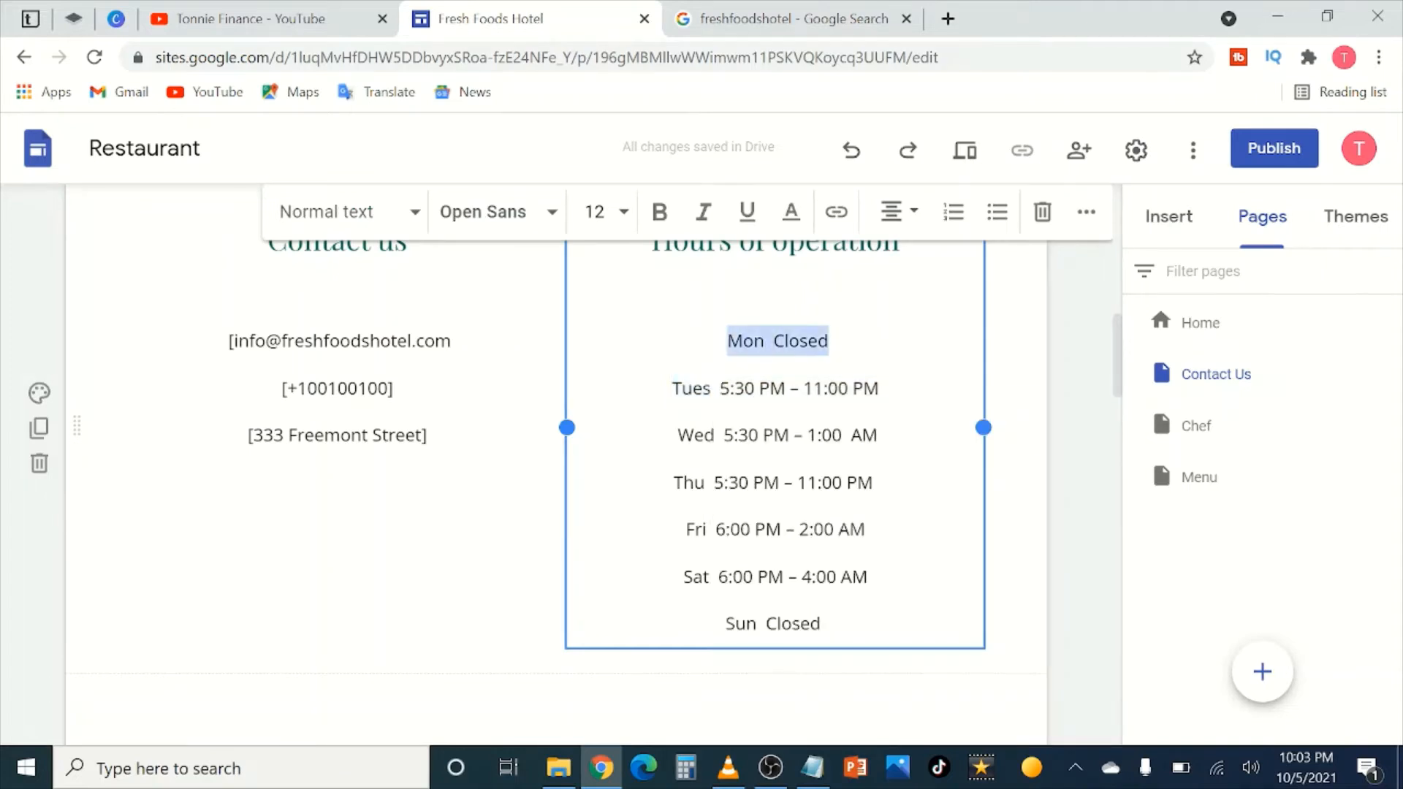
key(ctrl+v)
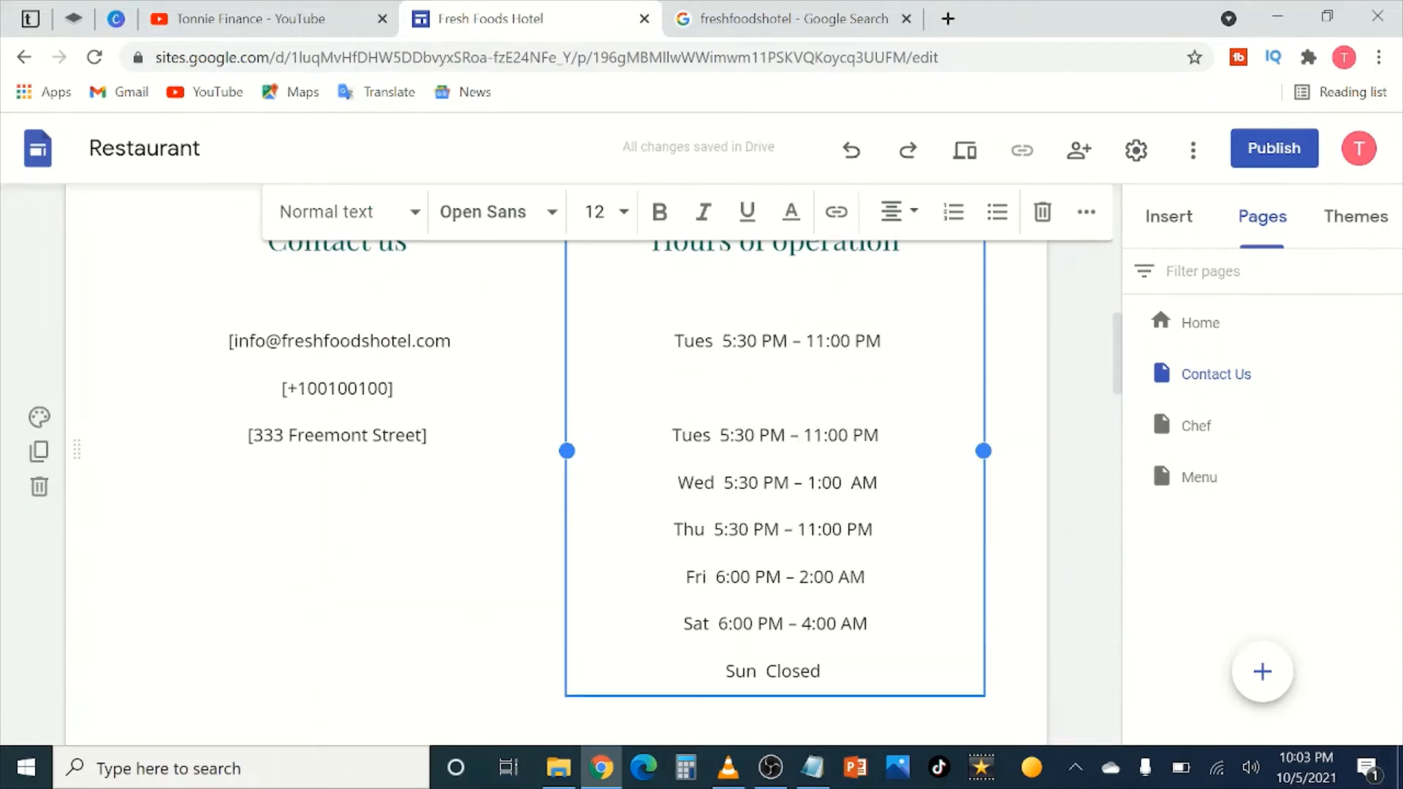
key(BackSpace)
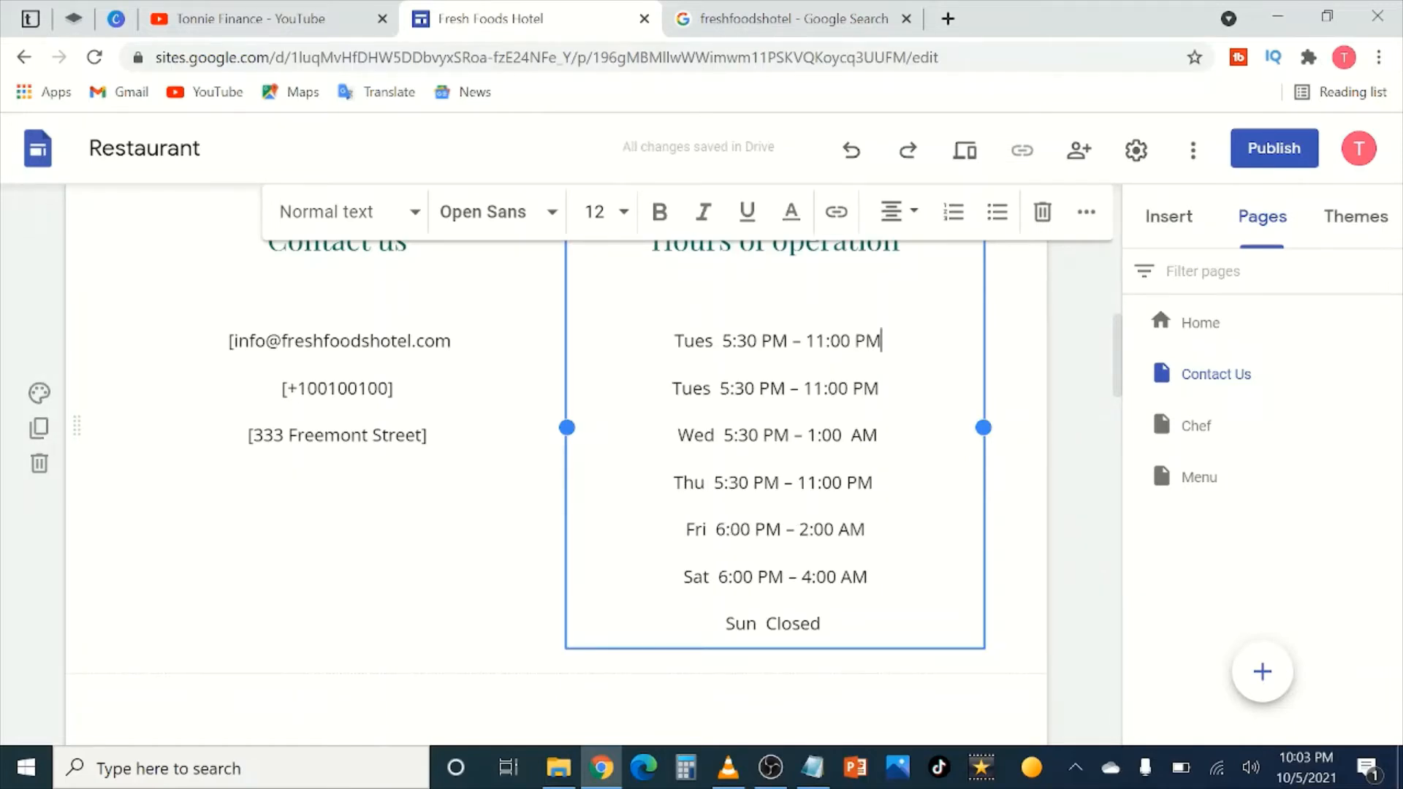
drag(716, 340, 685, 341)
click(713, 341)
key(BackSpace)
key(BackSpace)
key(BackSpace)
key(BackSpace)
text(Mon)
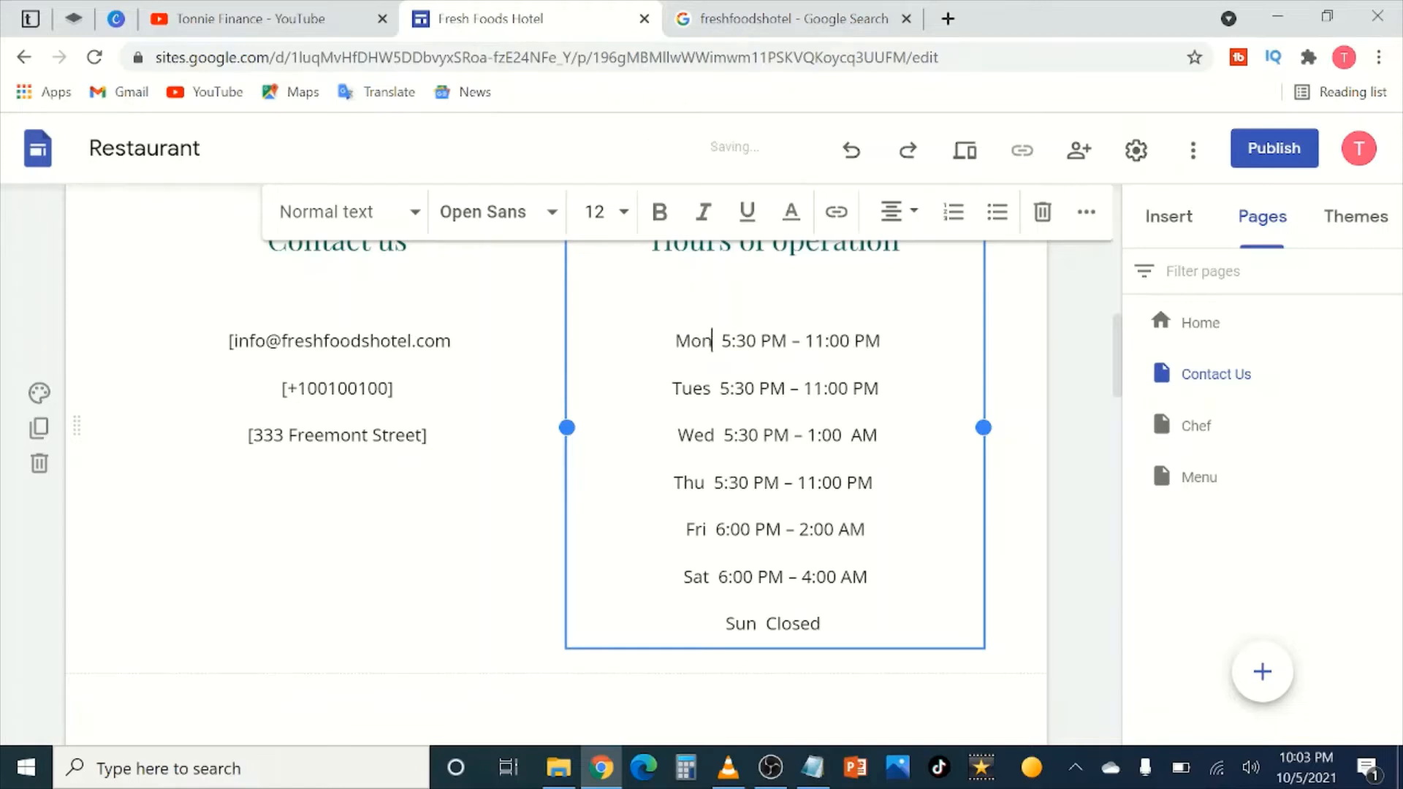
click(1063, 401)
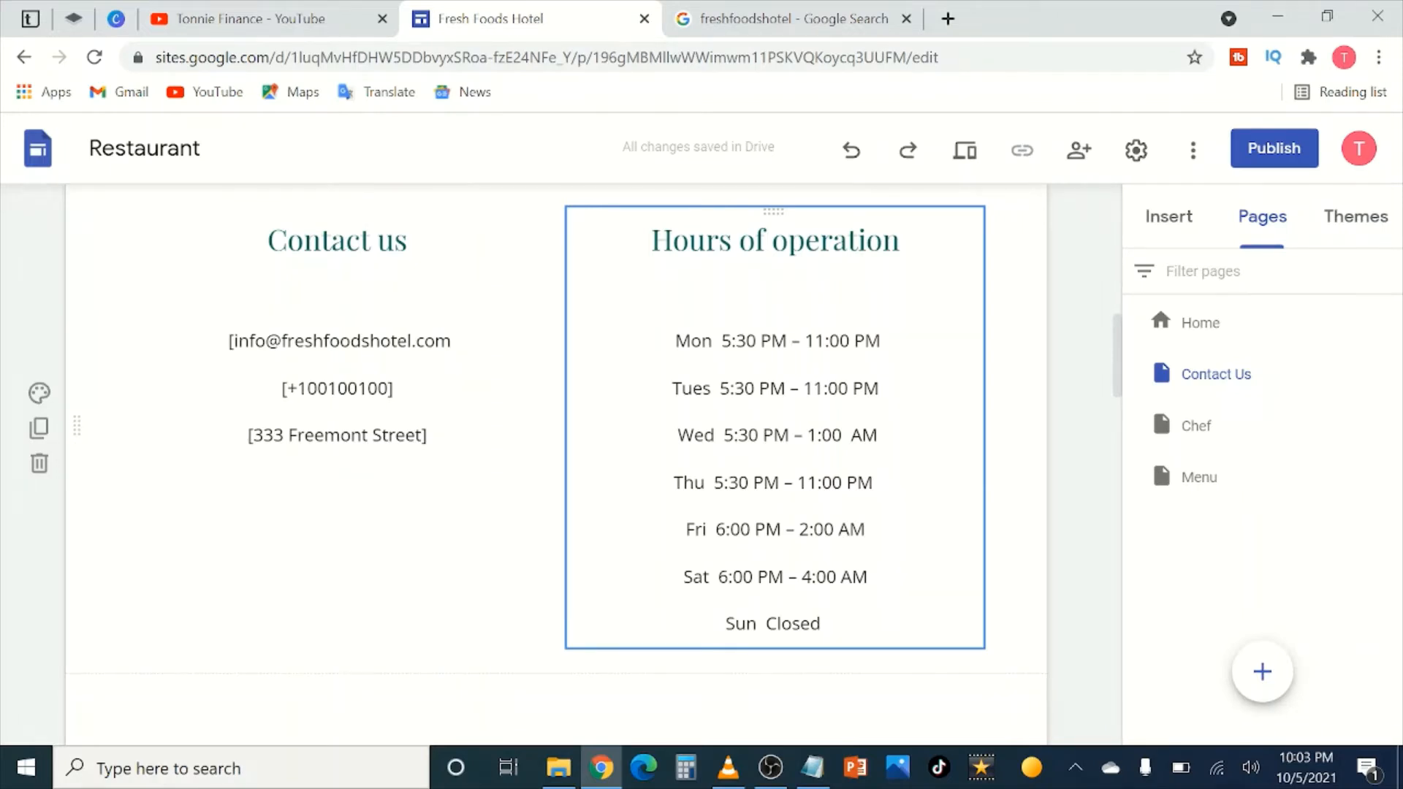
Step: Correct Monday's opening time to 5:30 AM, keeping 11:00 PM as closing
click(787, 341)
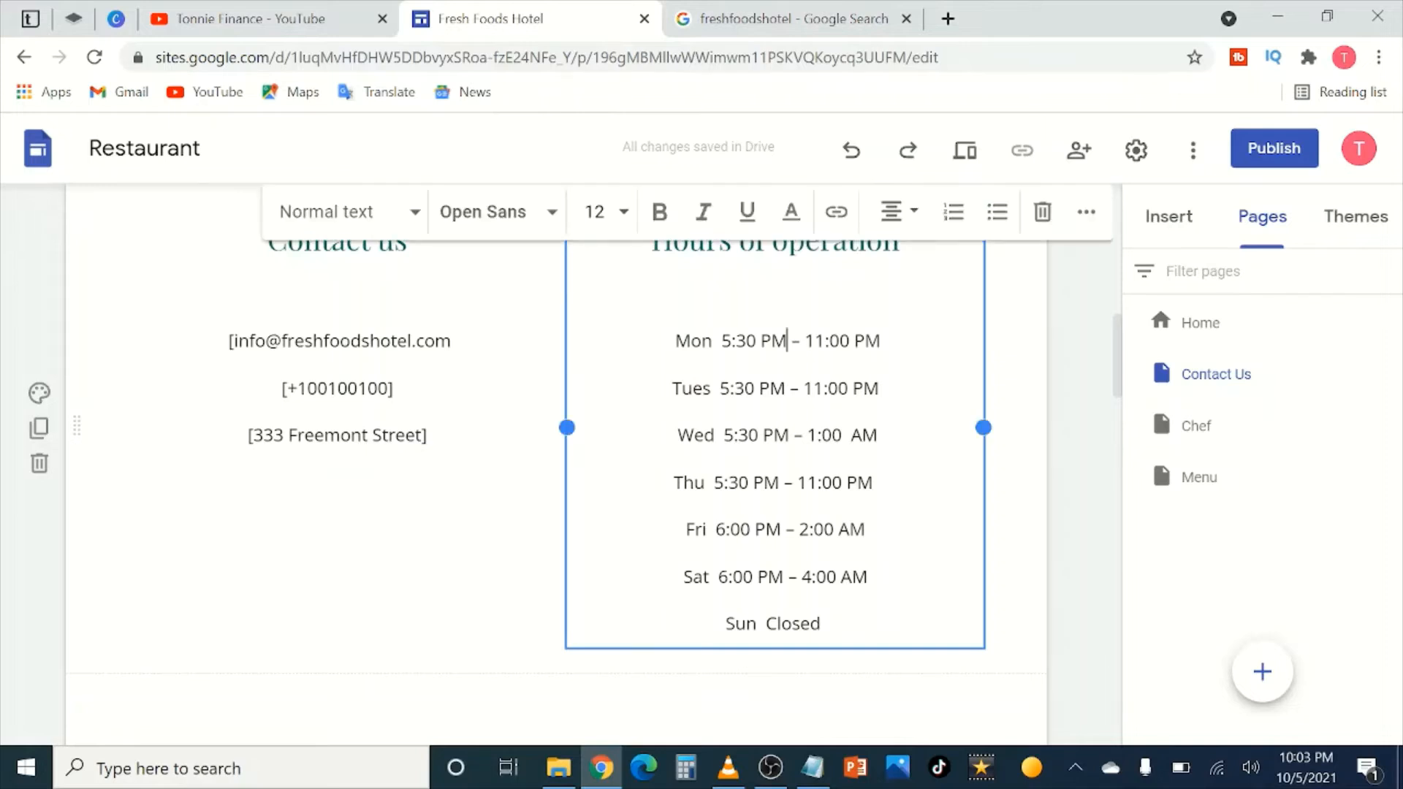
key(BackSpace)
key(BackSpace)
text(AM)
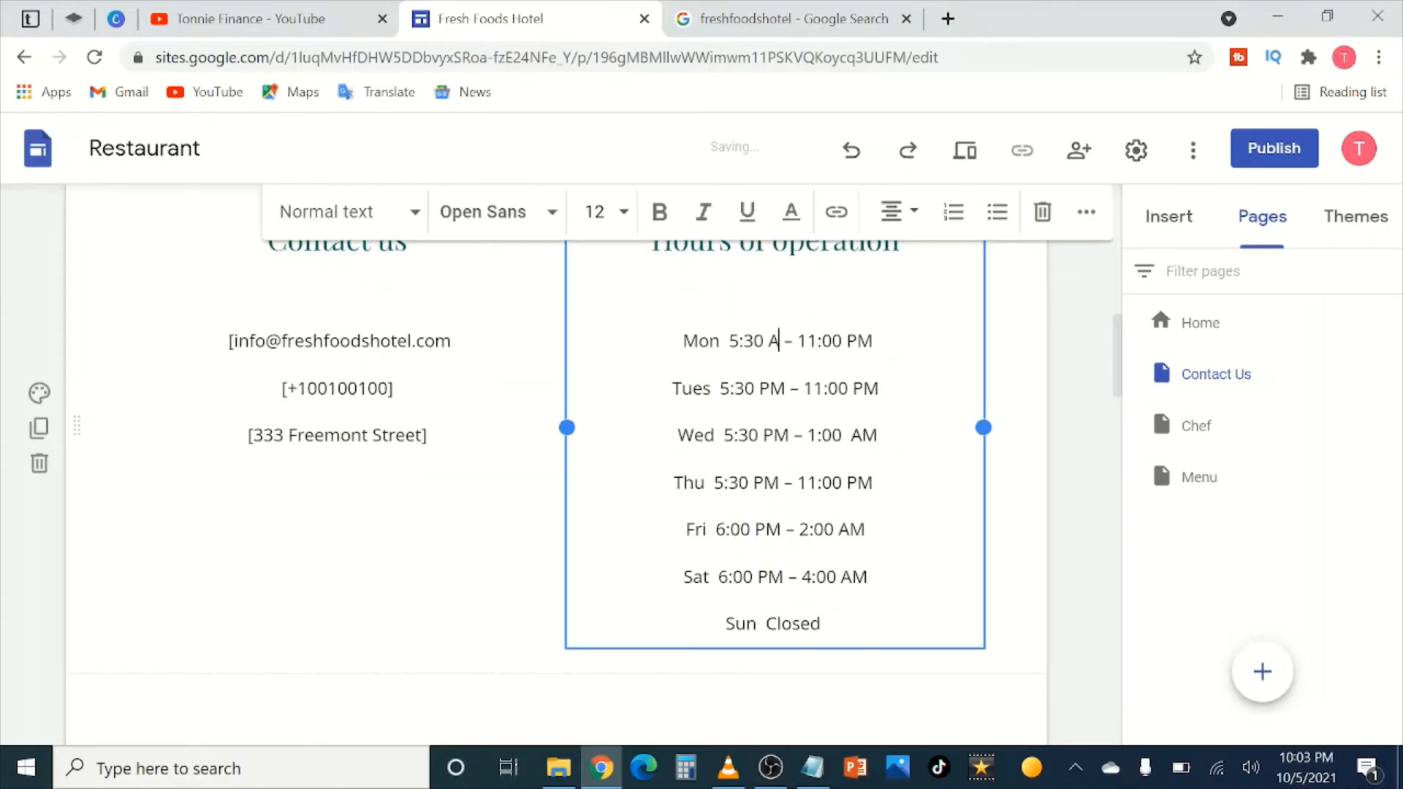
click(881, 340)
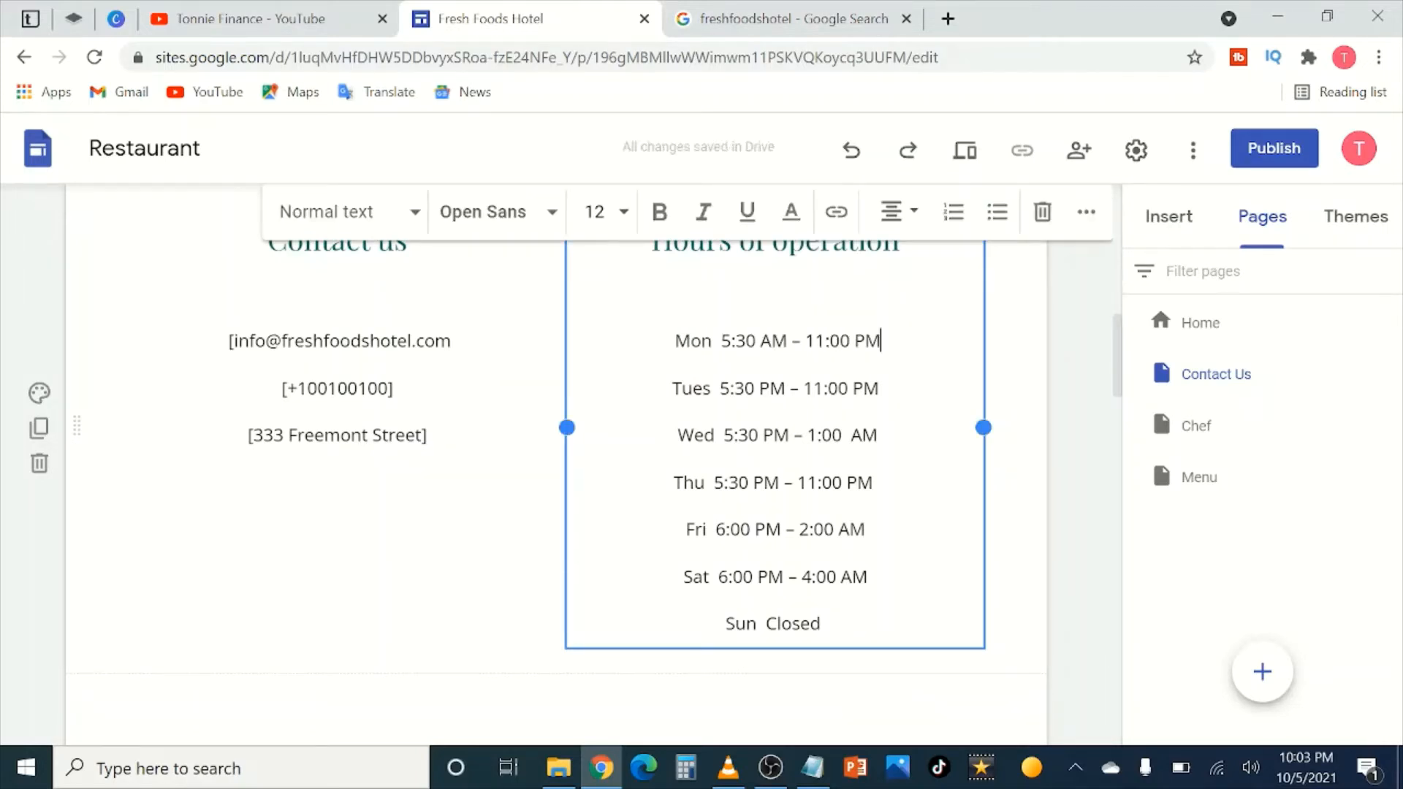
key(BackSpace)
key(BackSpace)
text(PM)
click(1087, 371)
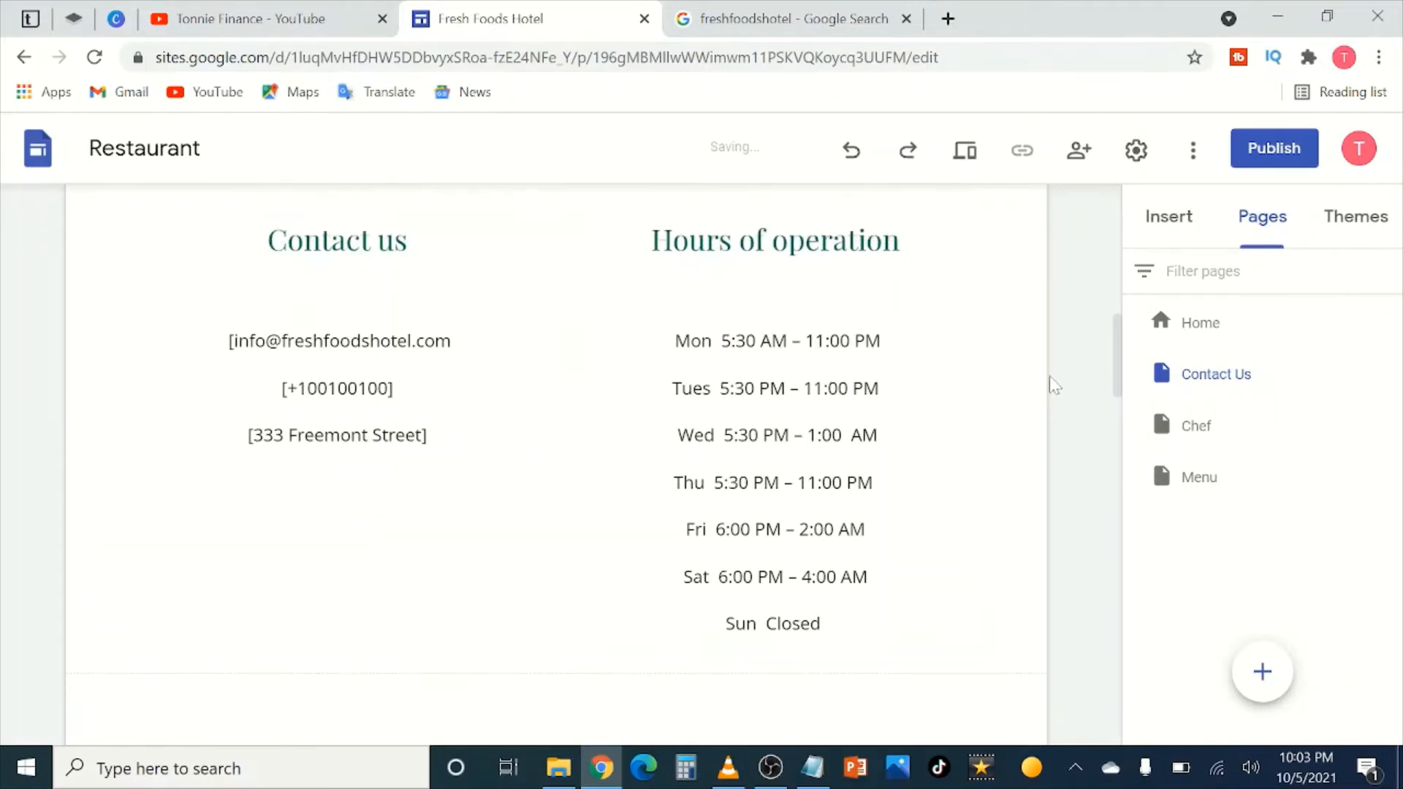
Step: Copy Monday's 5:30 AM – 11:00 PM hours onto Tuesday through Friday
mouse_move(882, 341)
mouse_down()
mouse_move(674, 341)
mouse_move(880, 341)
mouse_up()
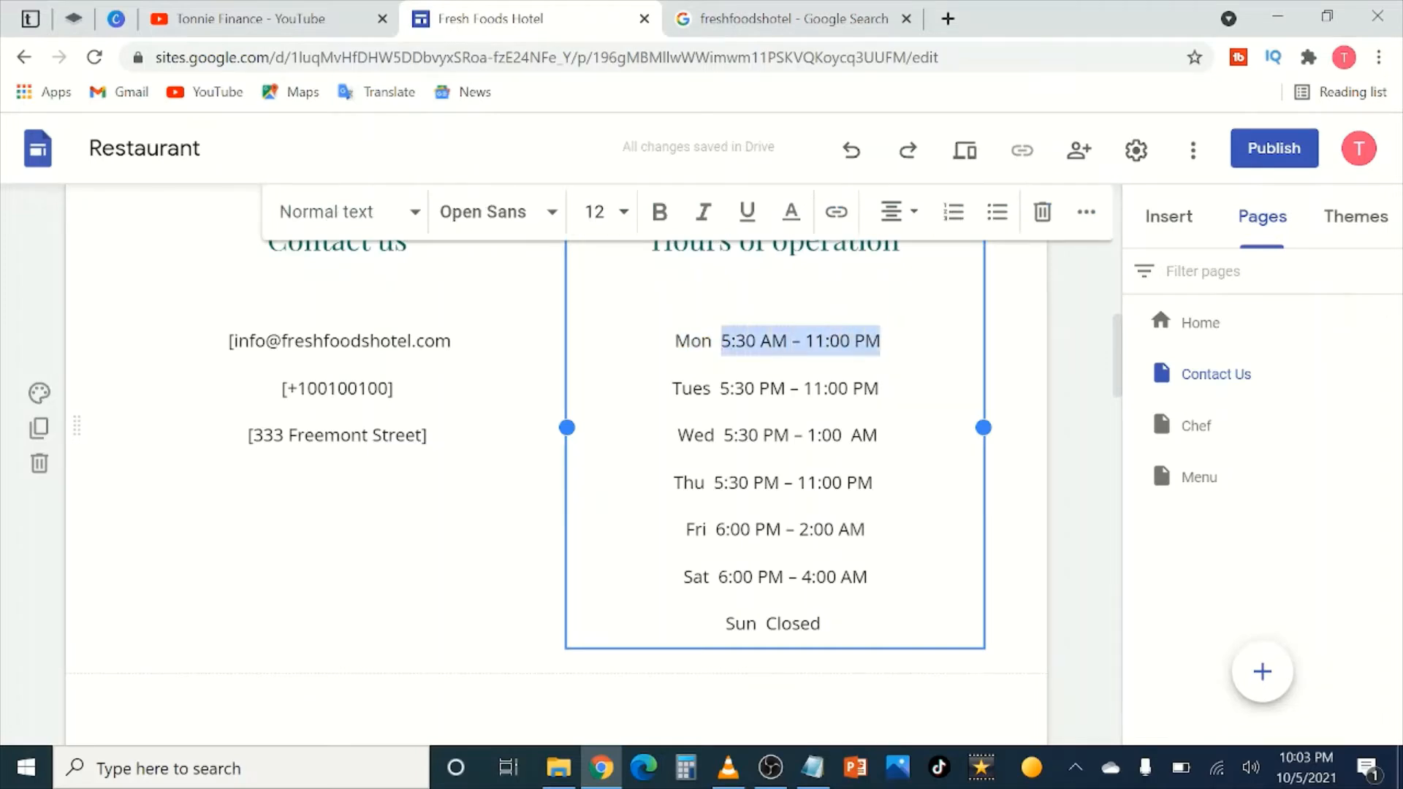
right_click(871, 342)
click(931, 424)
drag(879, 388, 720, 387)
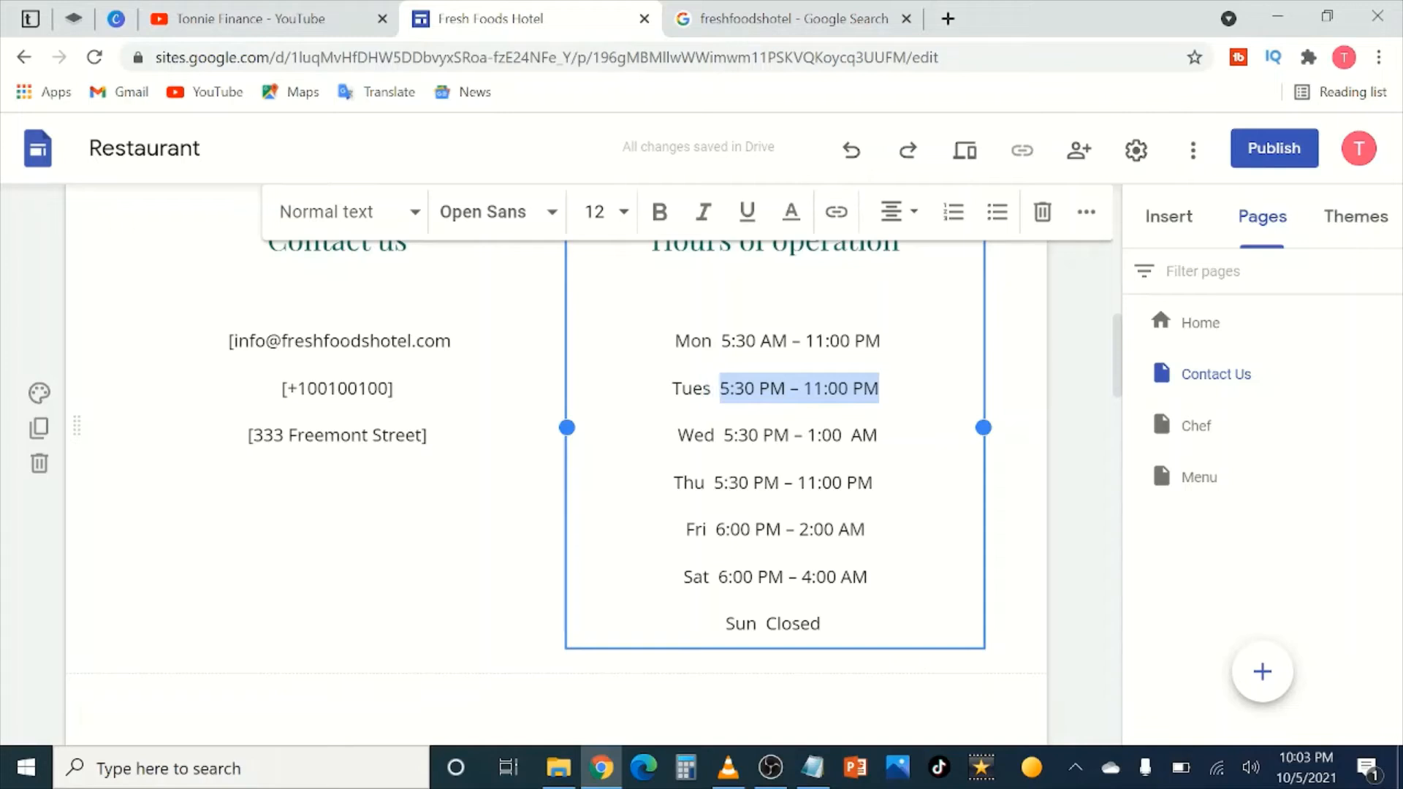
key(ctrl+v)
drag(878, 436, 723, 435)
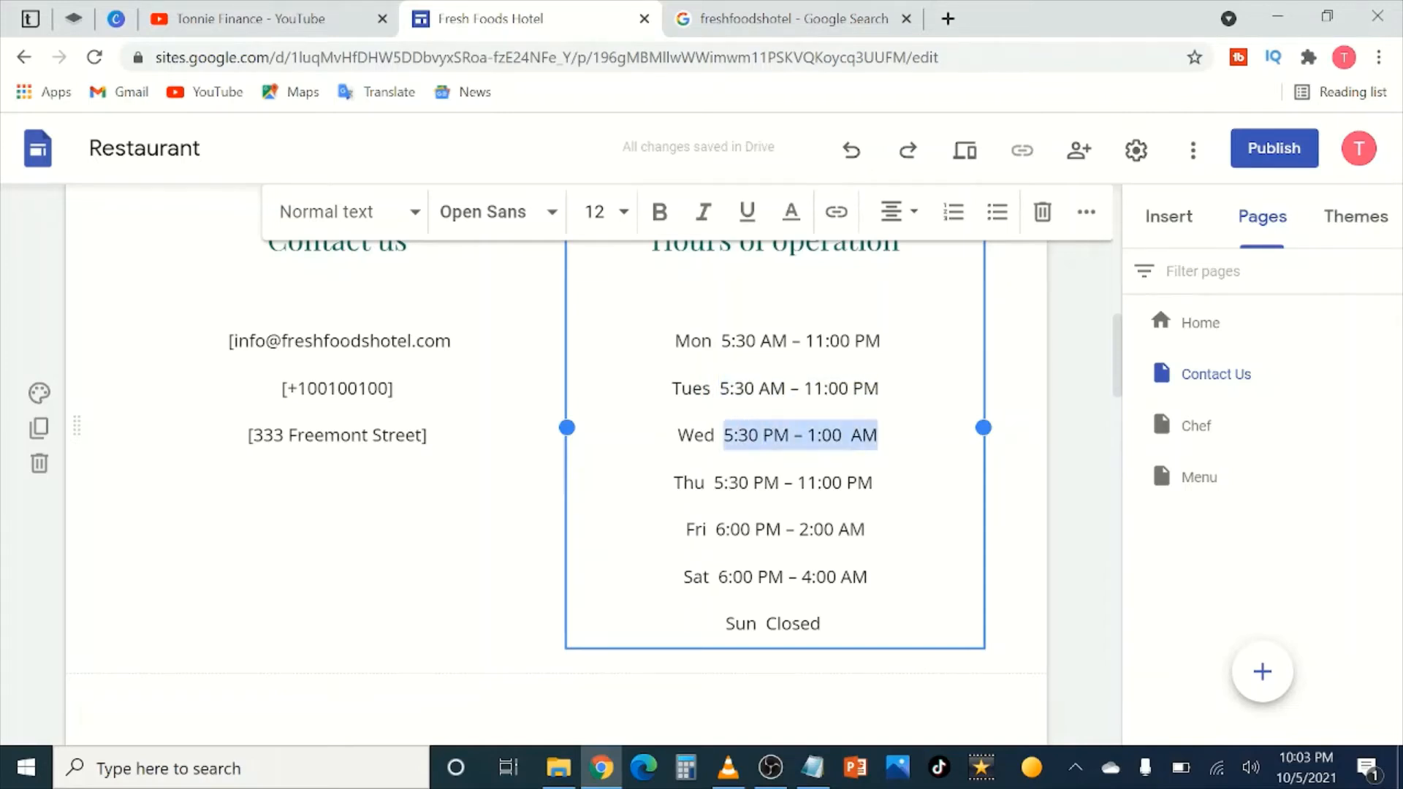
key(ctrl+v)
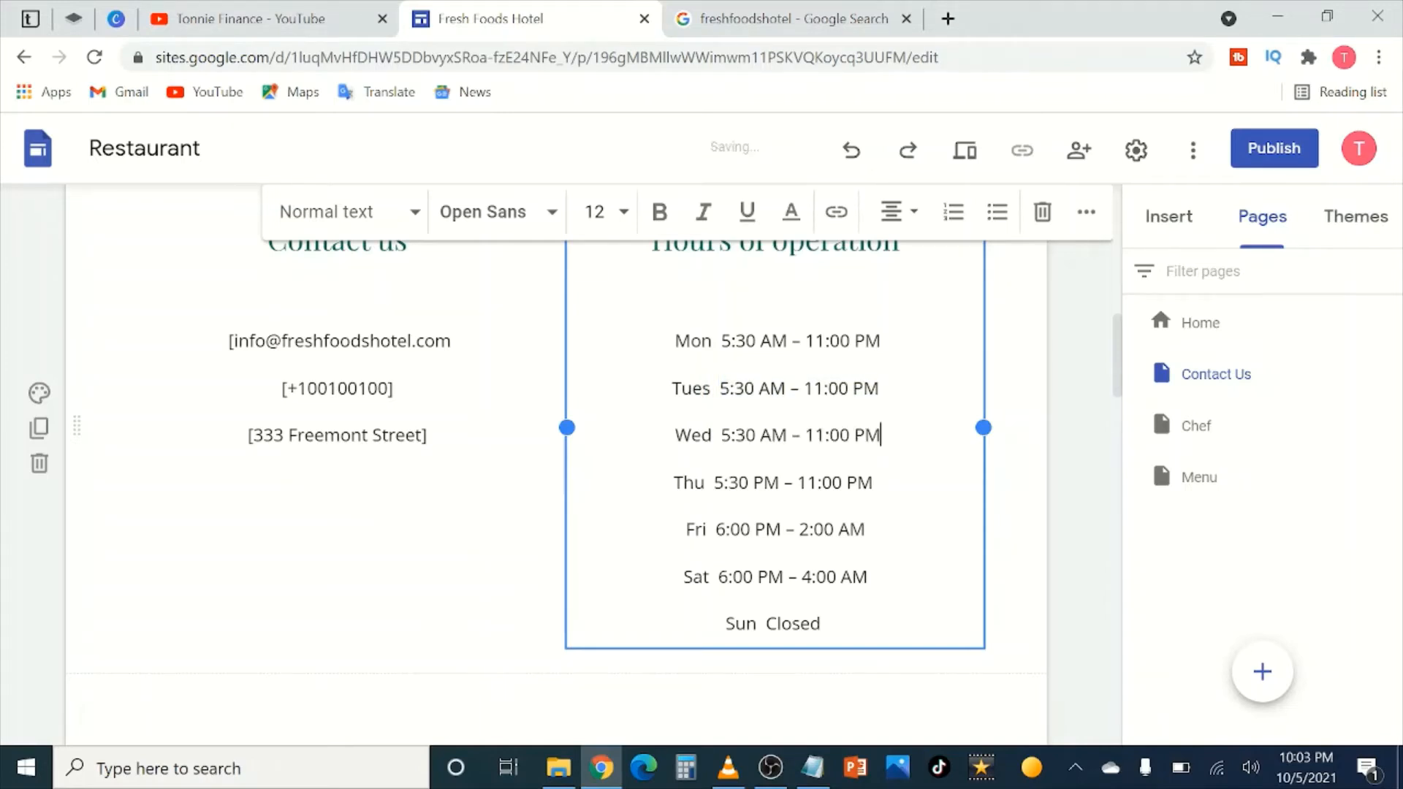
drag(877, 482, 714, 483)
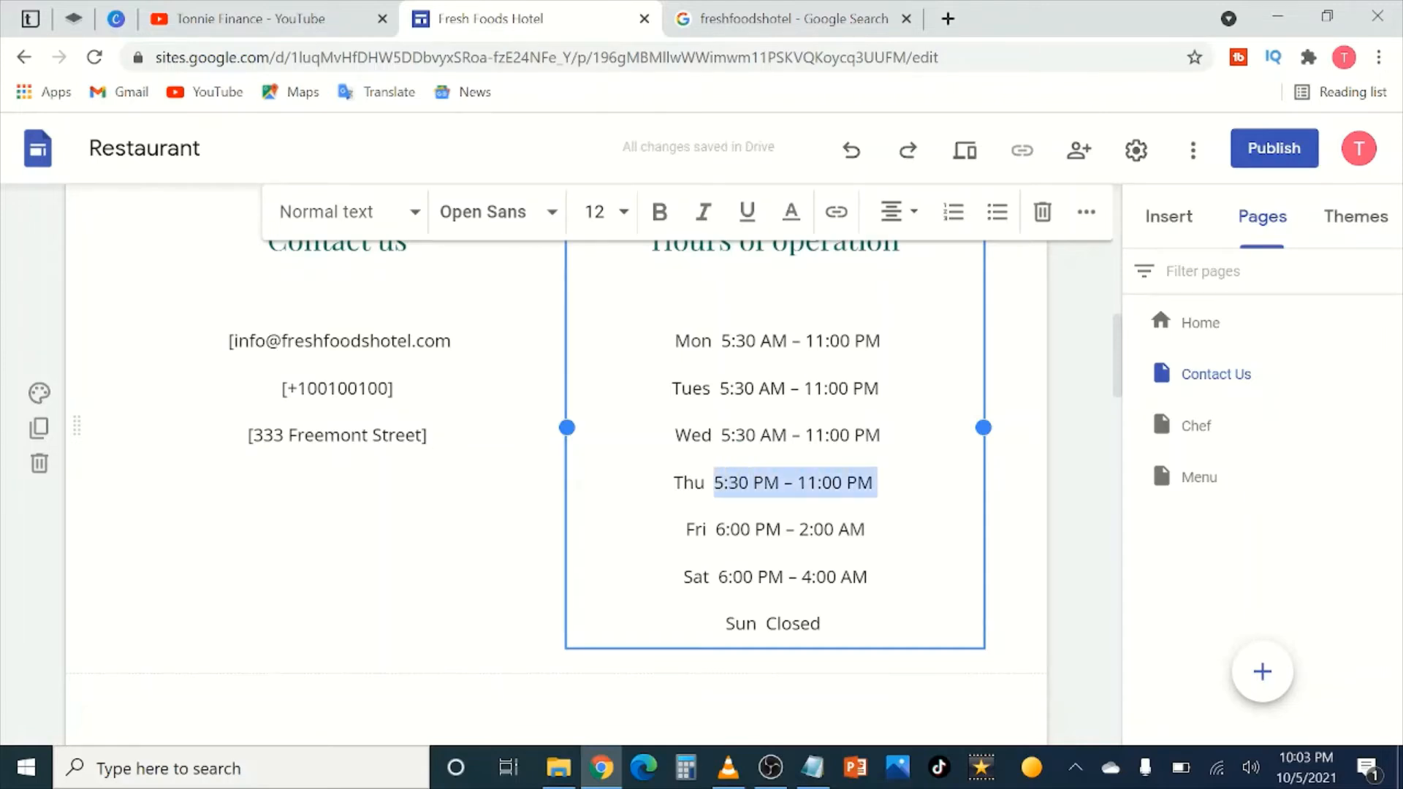
key(ctrl+v)
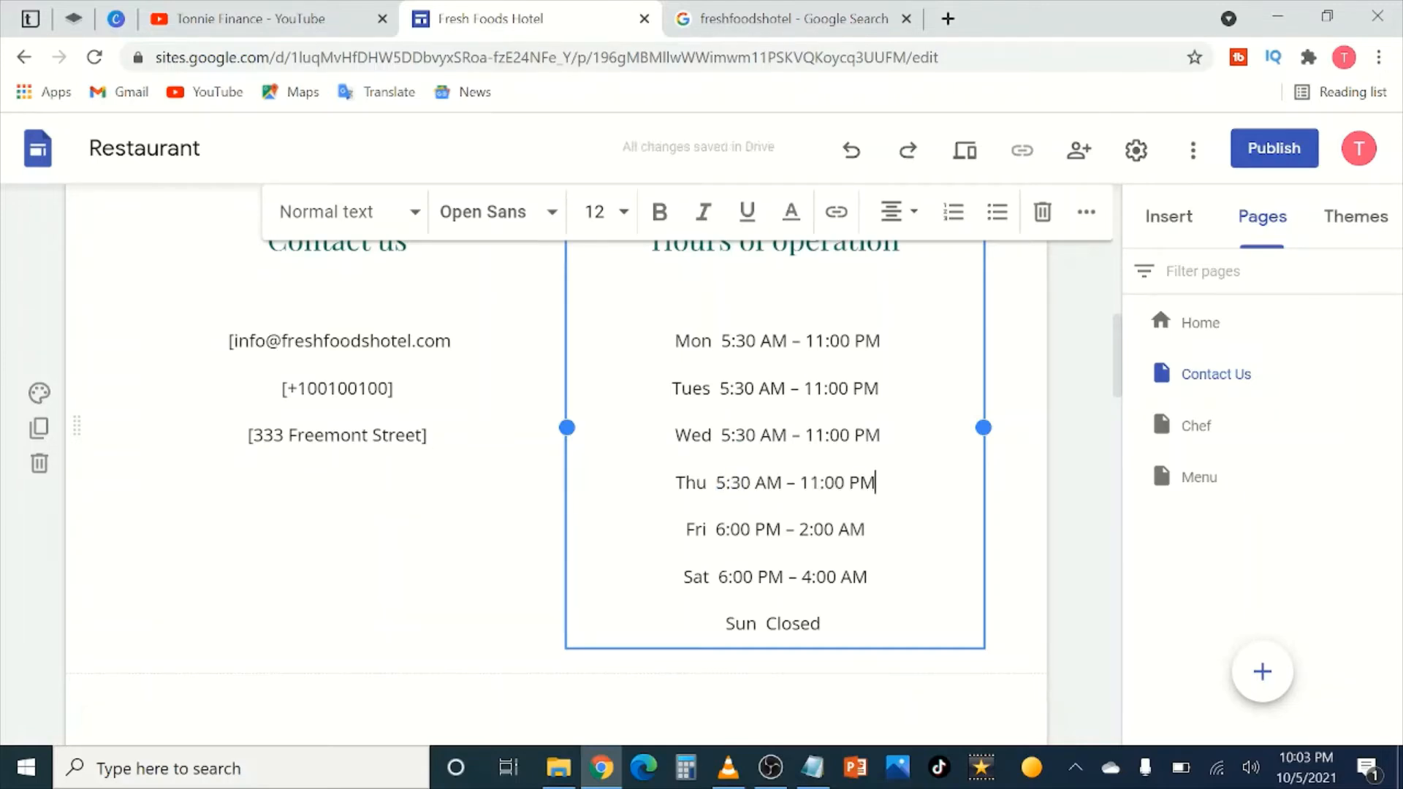
drag(865, 529, 715, 529)
key(ctrl+v)
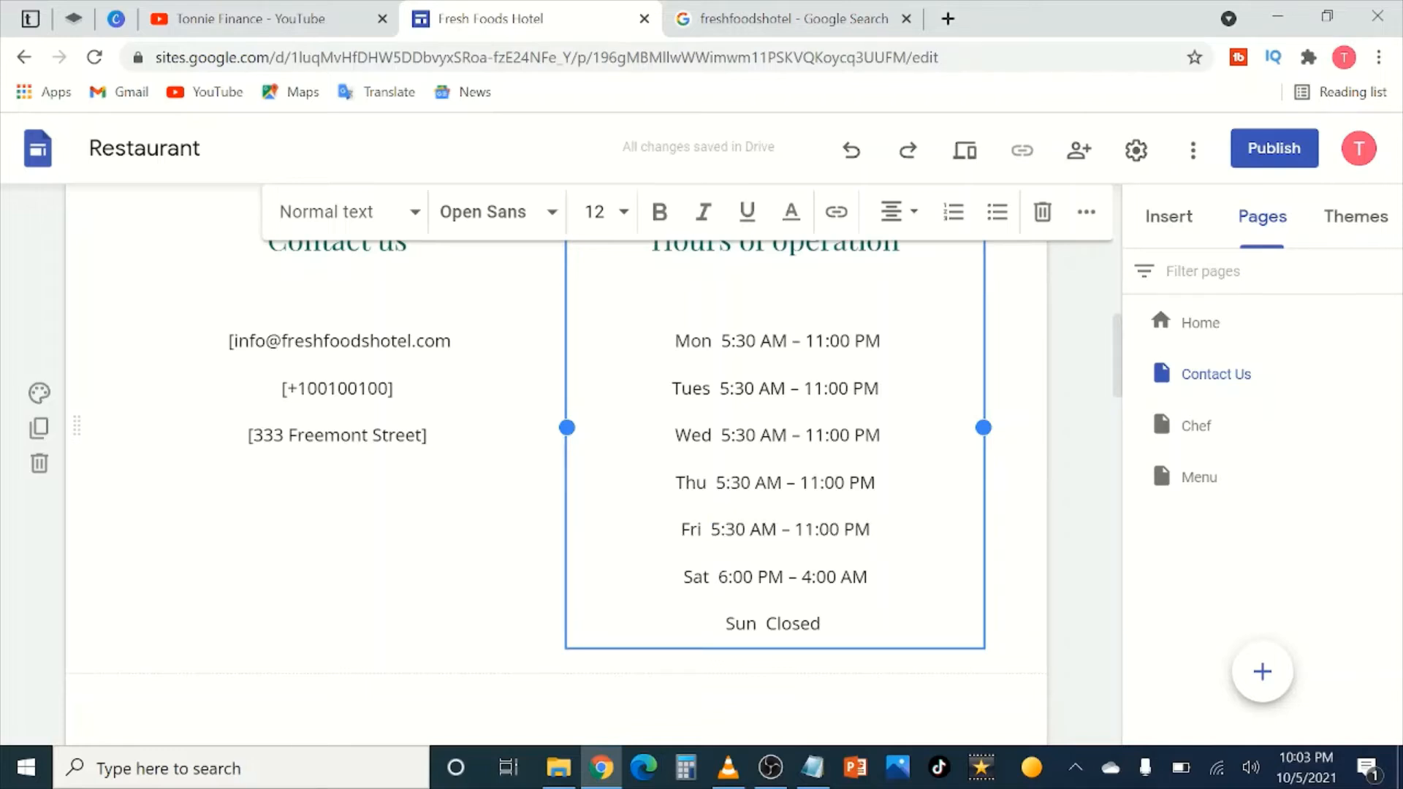
Step: Change Saturday's hours to 6:00 AM – 4:00 PM
click(783, 577)
key(BackSpace)
key(BackSpace)
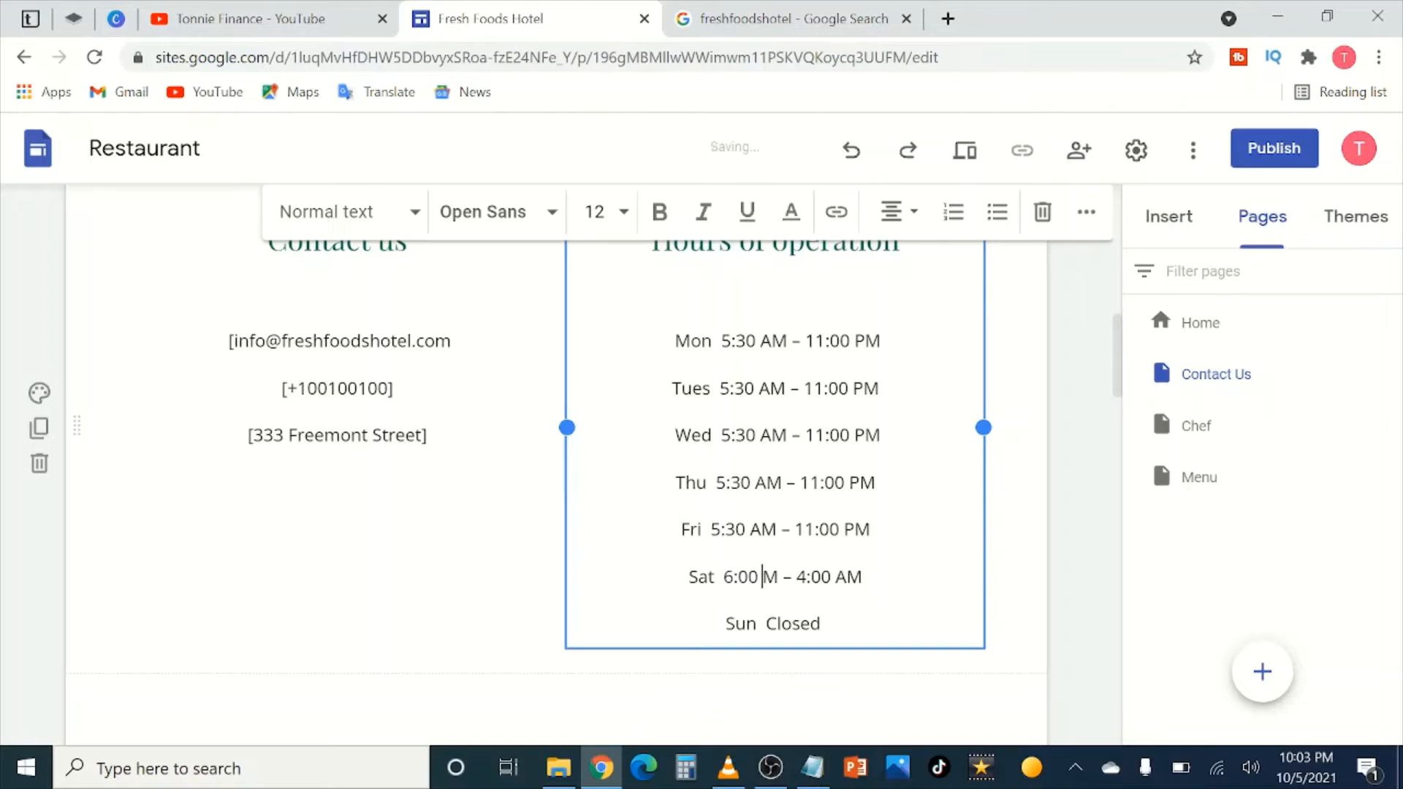
text(AM)
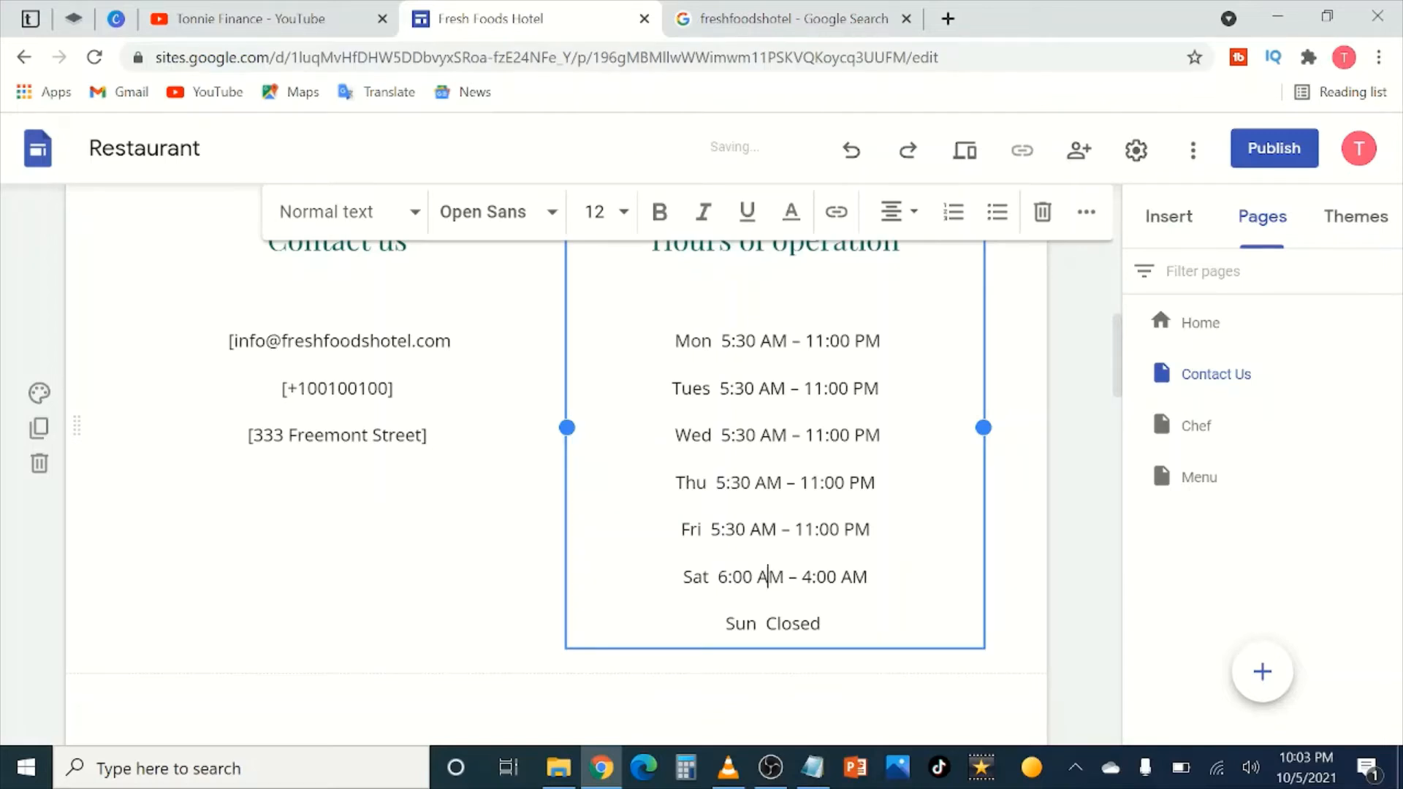
key(BackSpace)
text(P)
click(1064, 542)
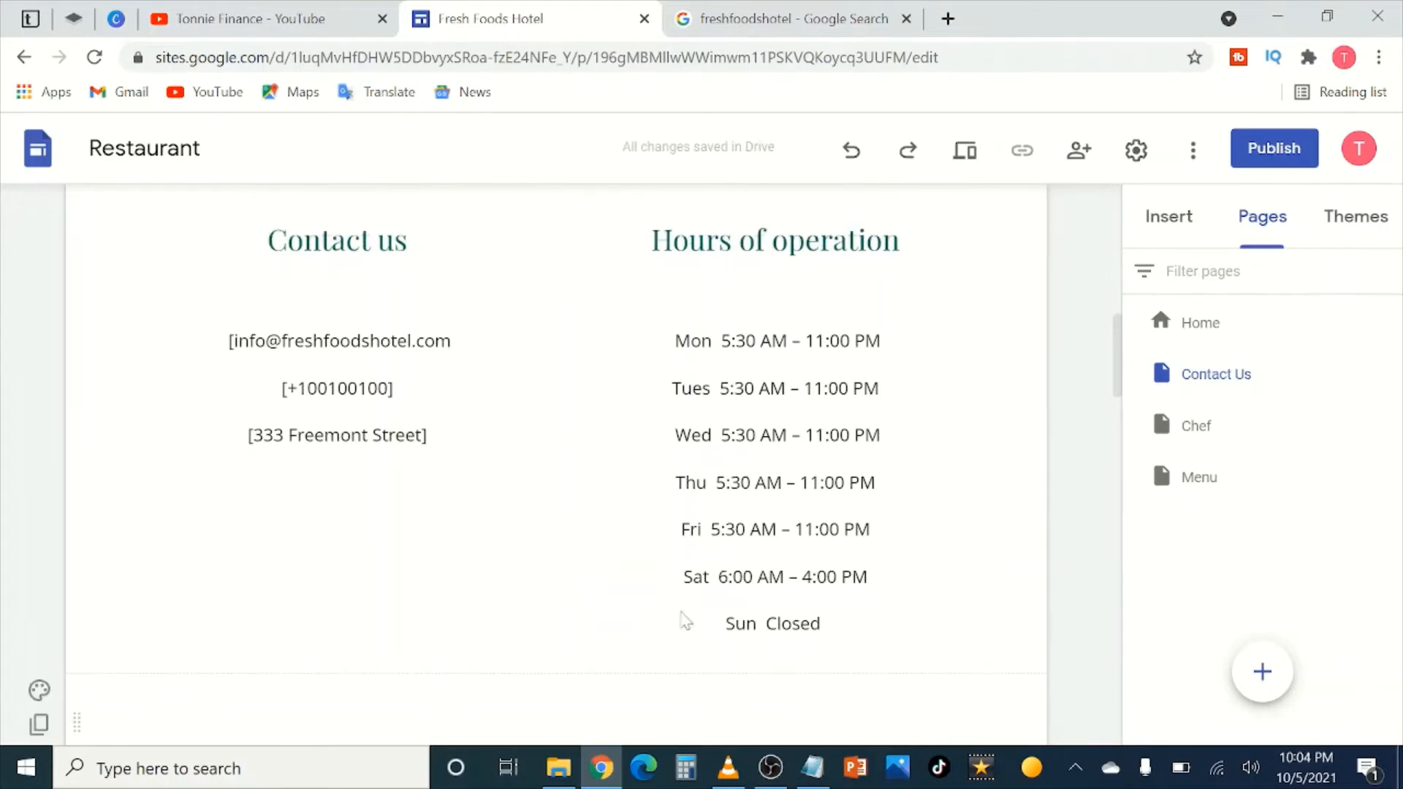
Step: Rewrite the restaurant photo's caption as 'A hotel that feels like home', removing a stray C
scroll(555, 439, up, 3)
scroll(555, 438, down, 5)
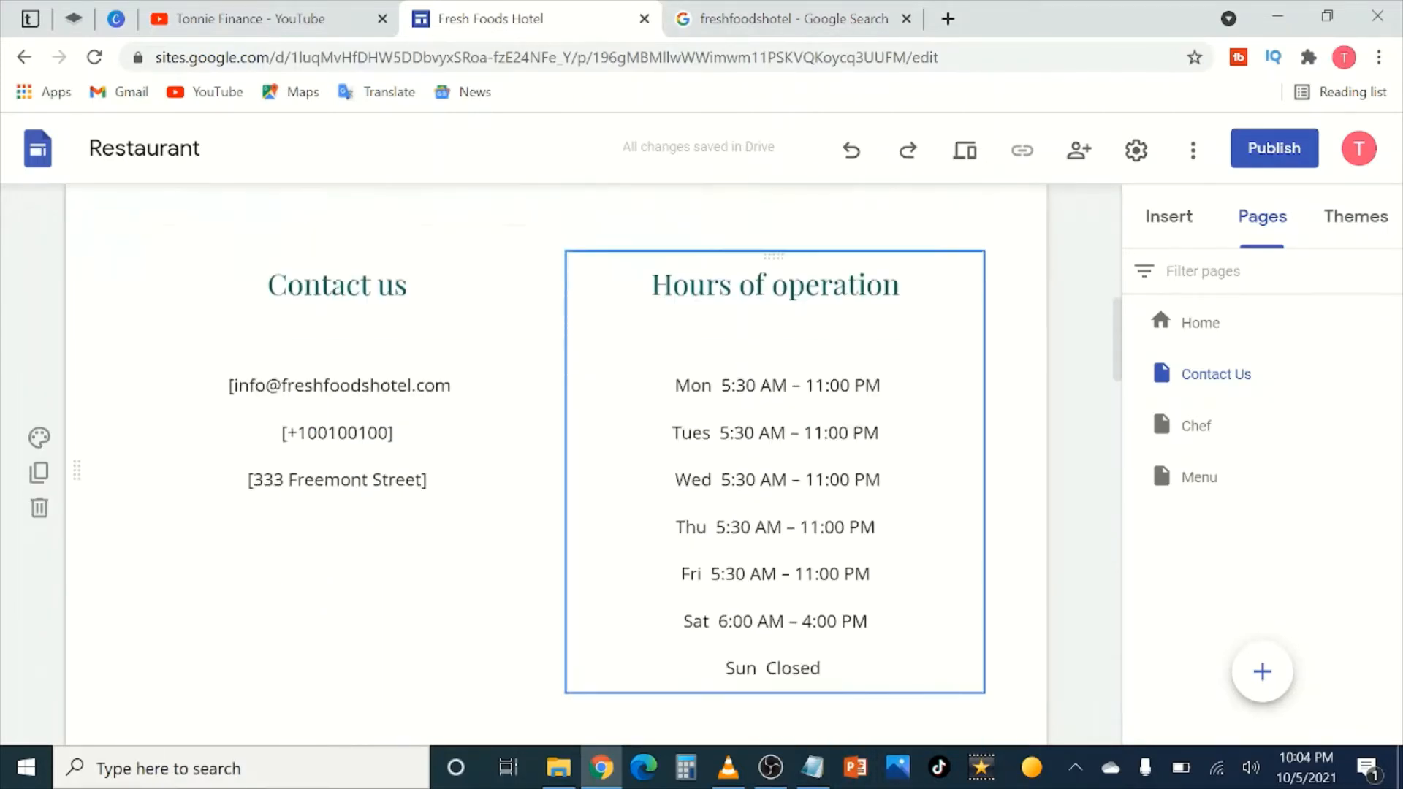
scroll(555, 439, up, 3)
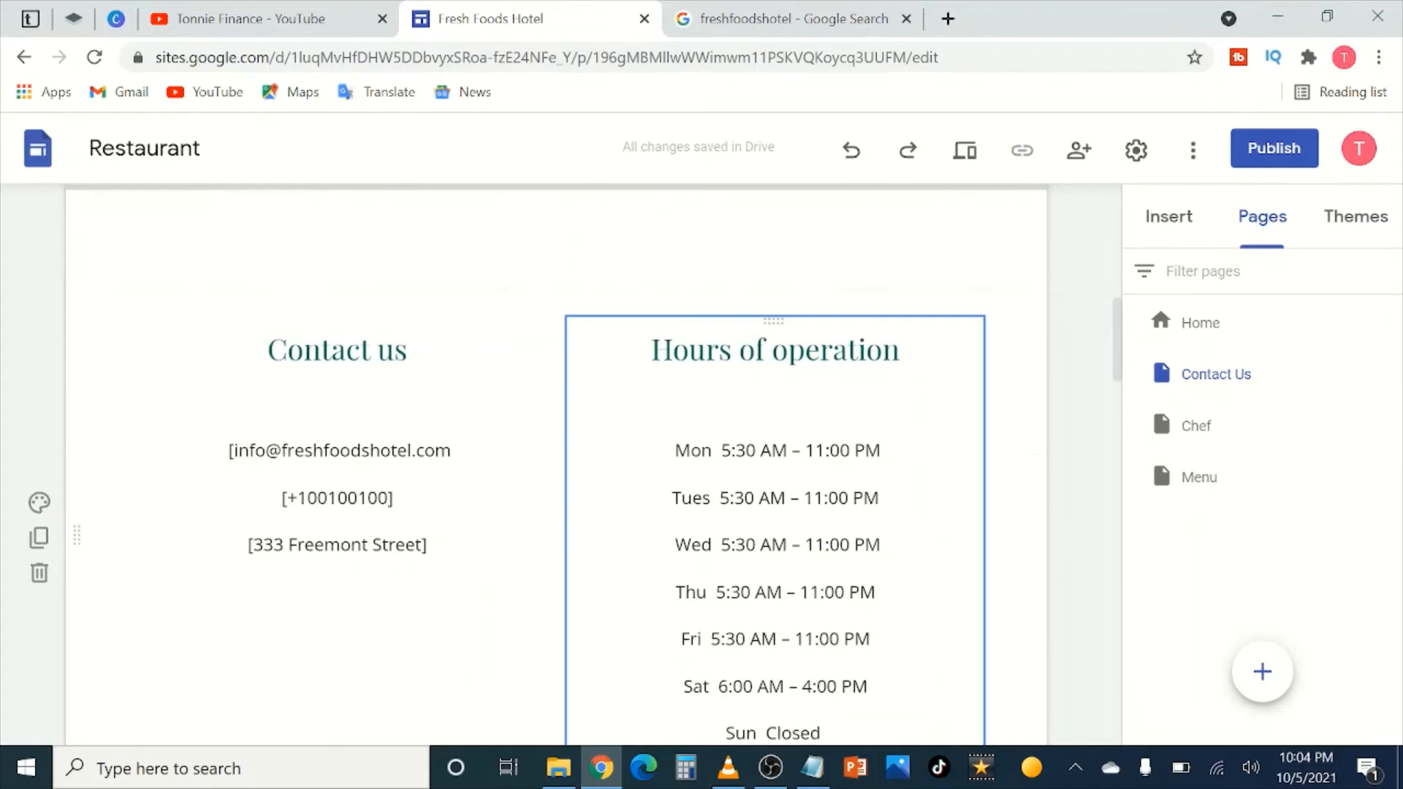
scroll(774, 457, down, 8)
scroll(730, 471, down, 4)
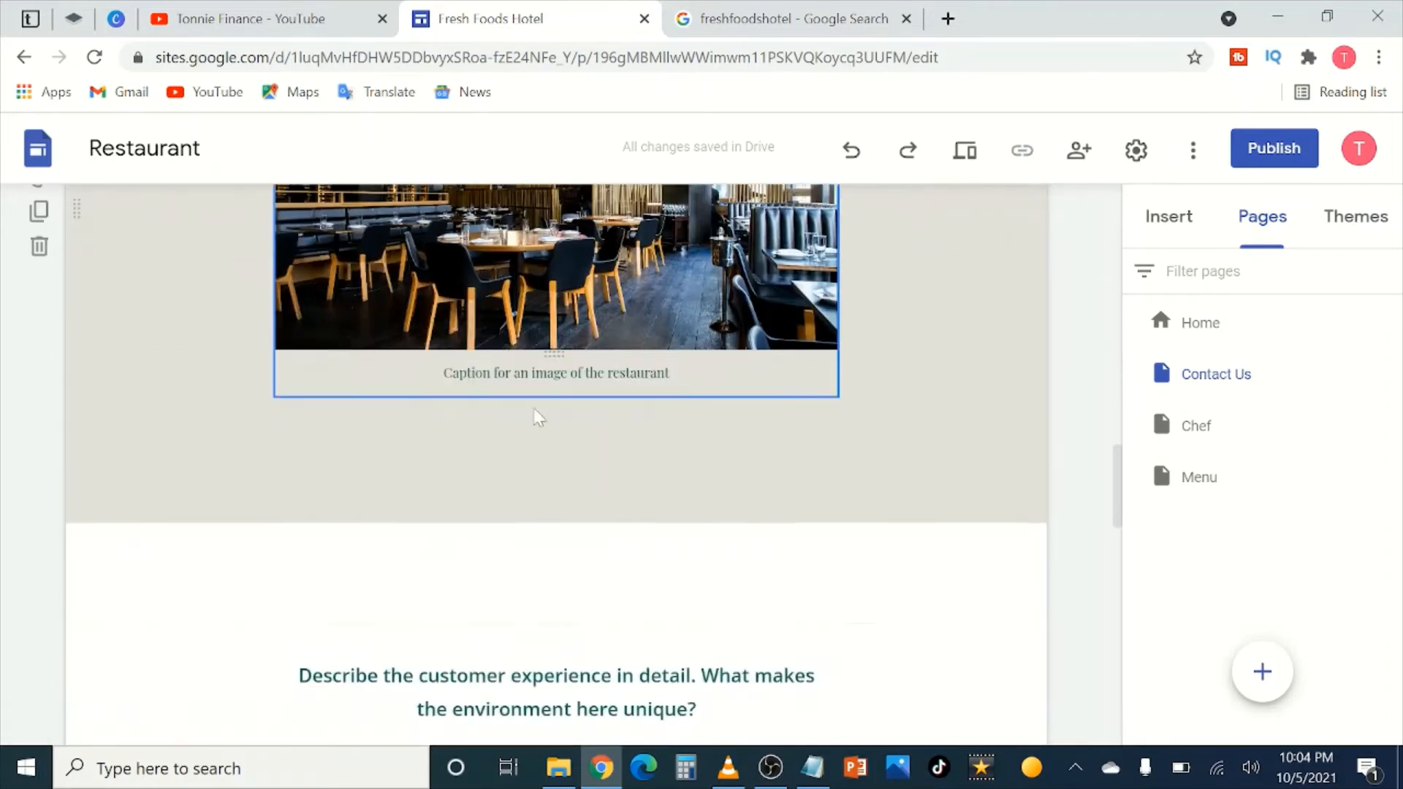
scroll(584, 417, up, 2)
scroll(539, 392, up, 3)
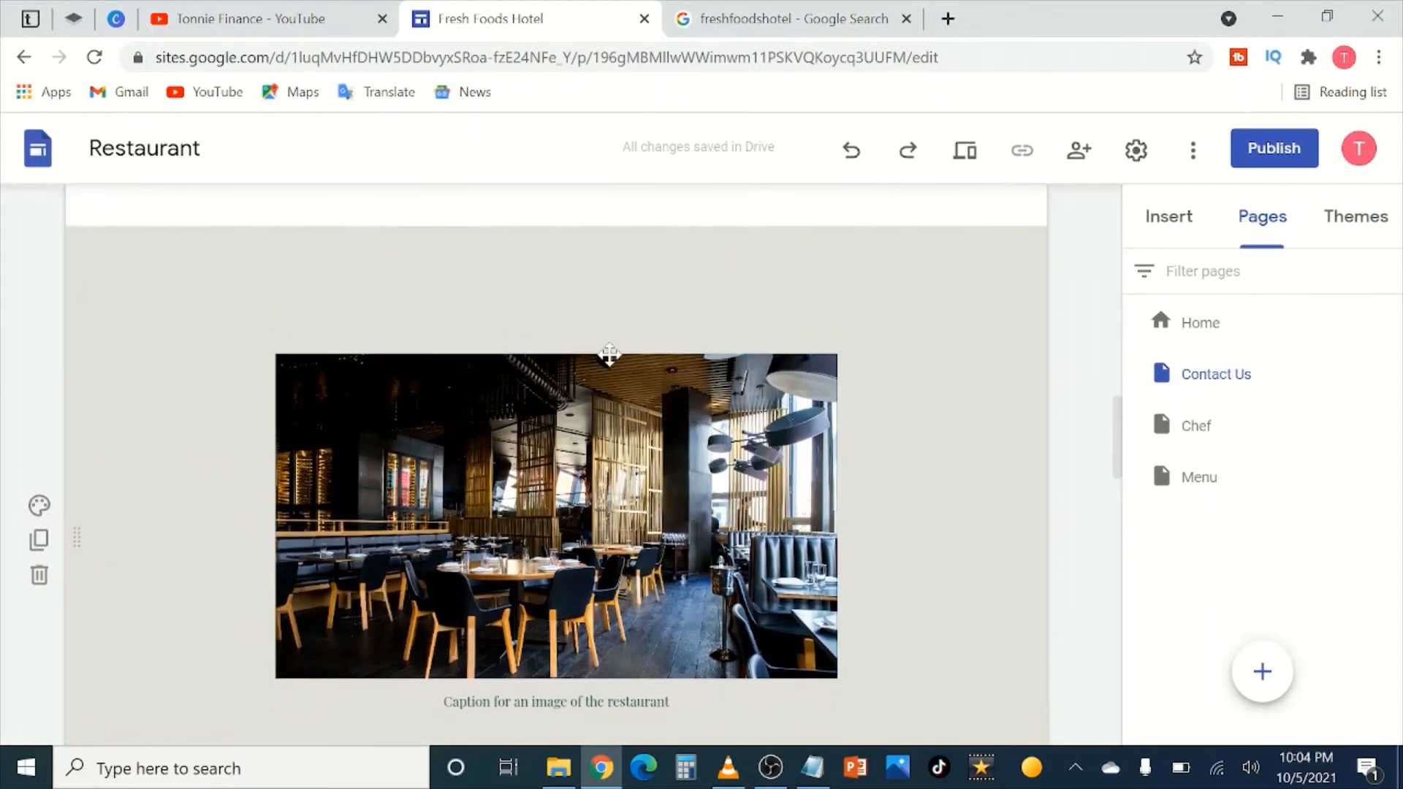
scroll(501, 524, down, 2)
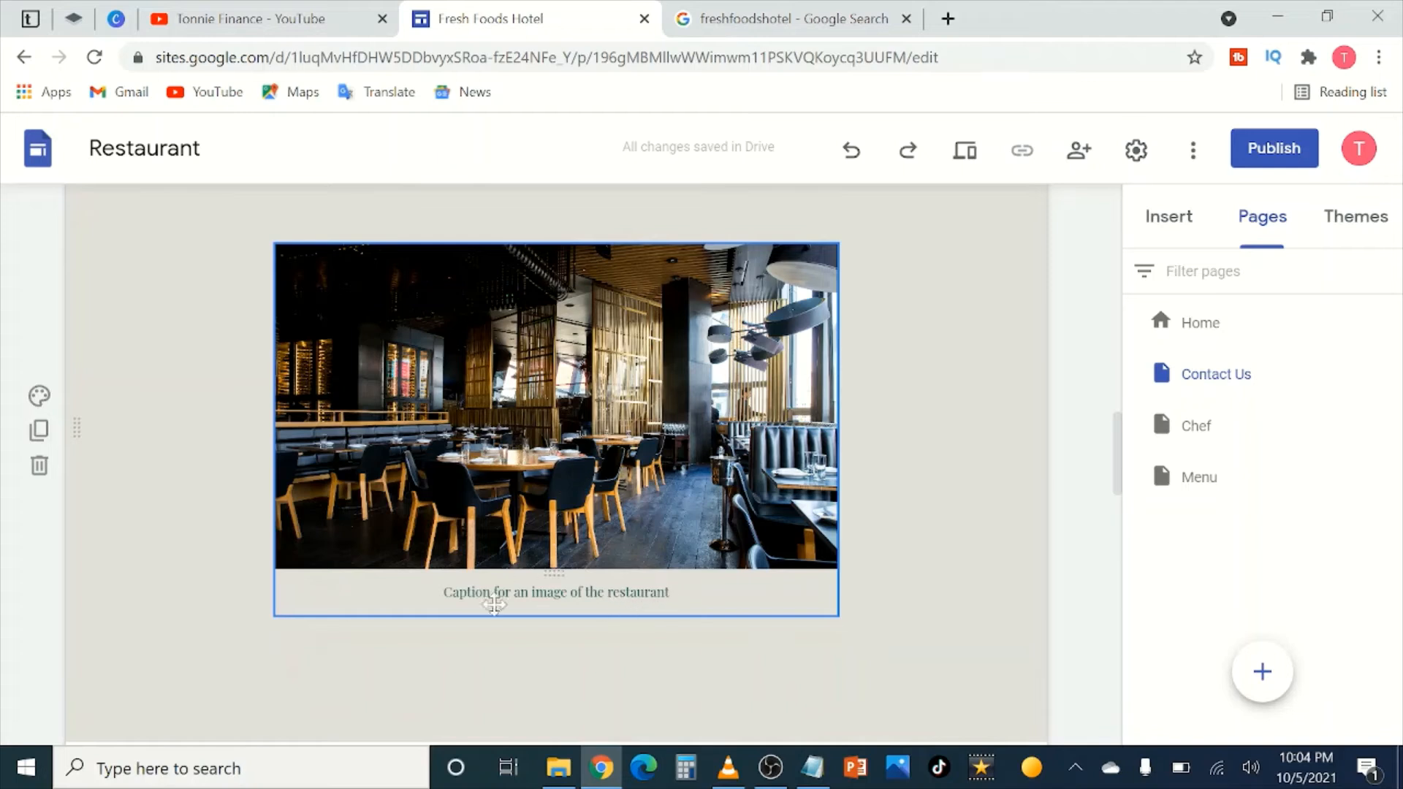
click(669, 593)
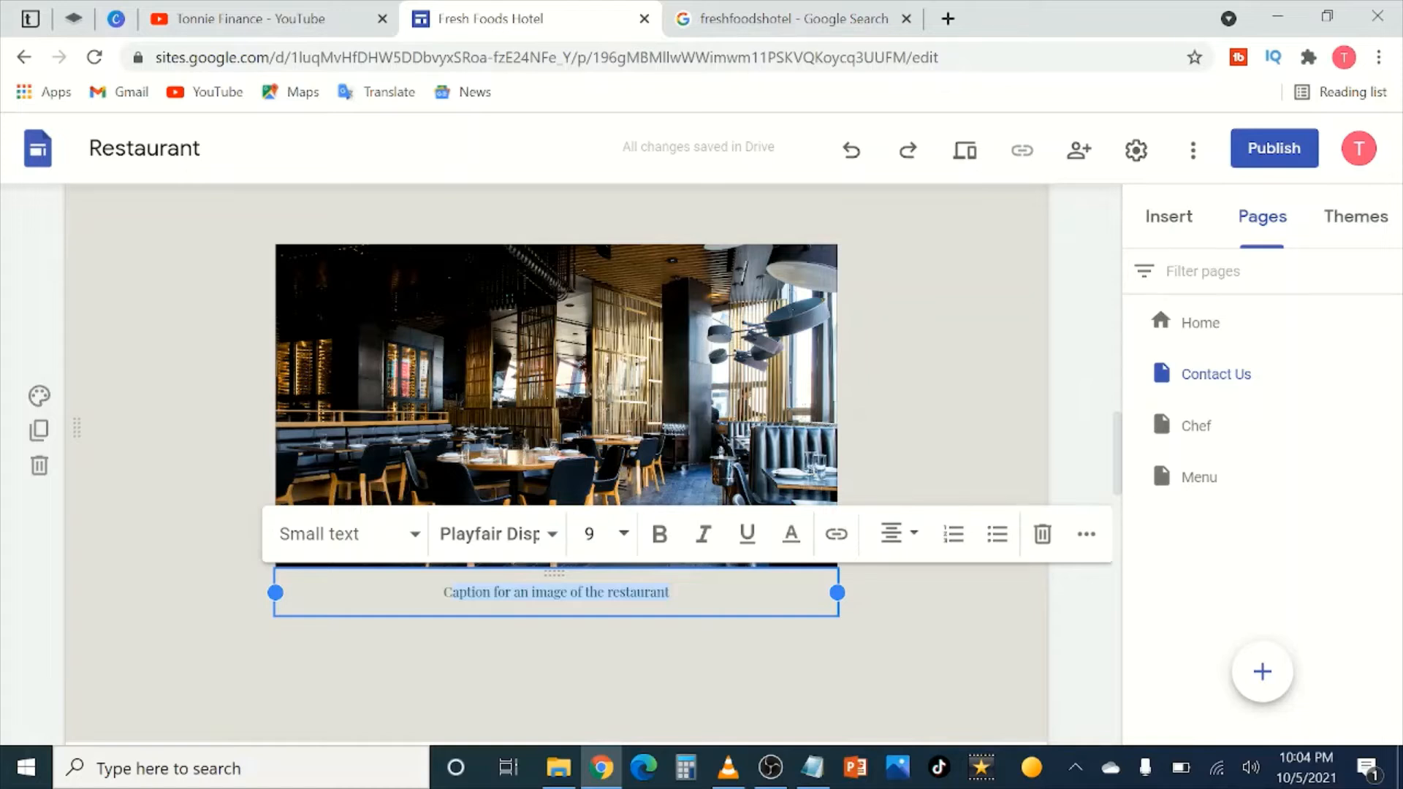
text(CA)
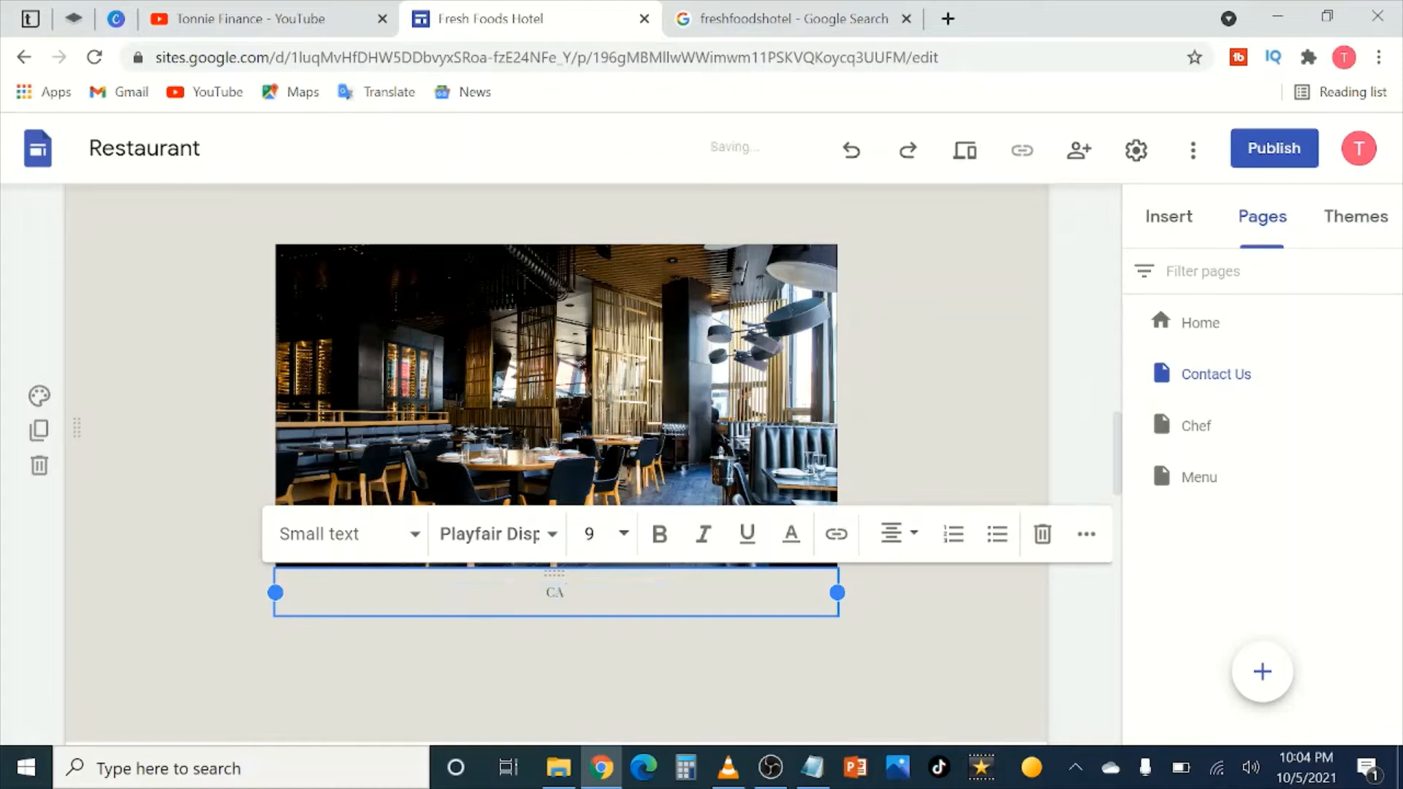
text( hotel that feels like)
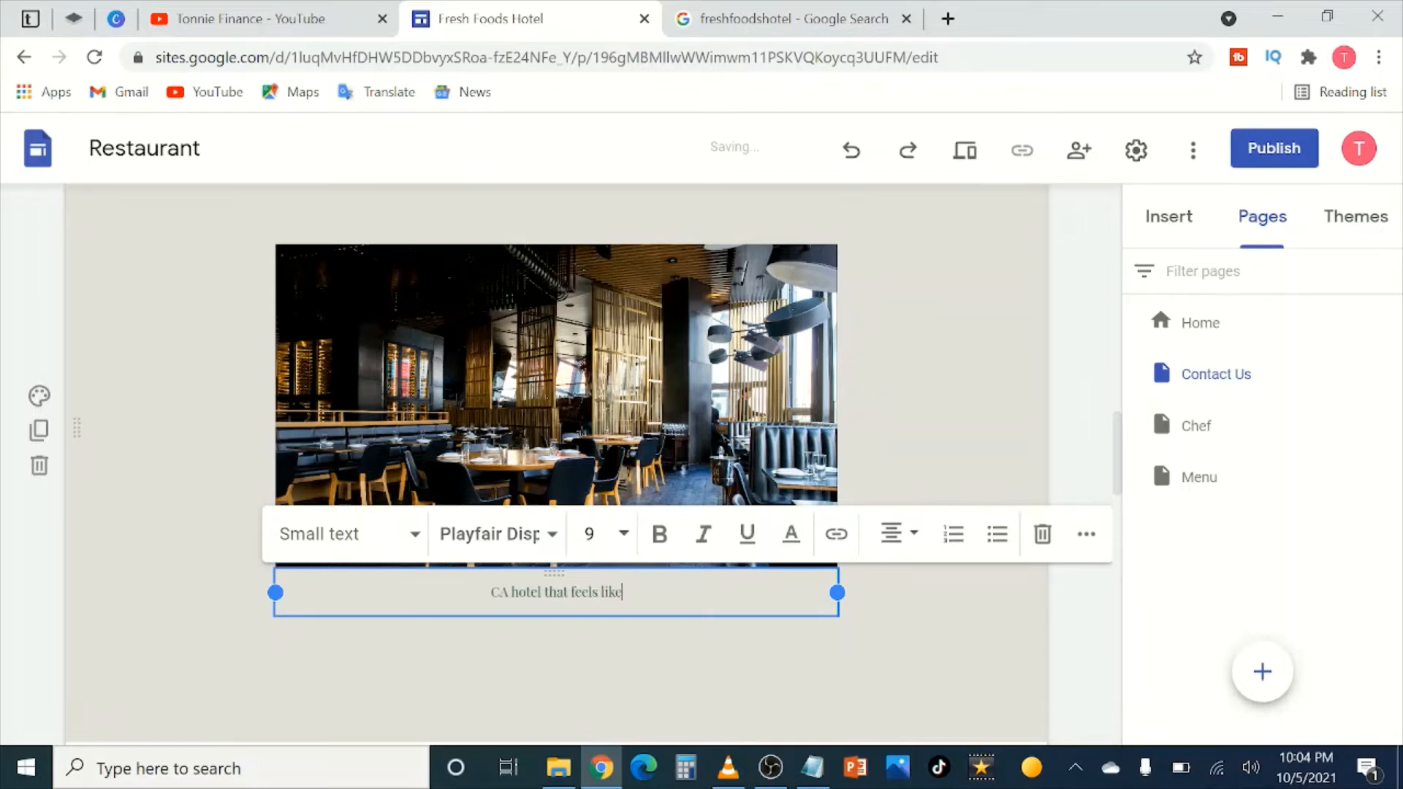
text( home)
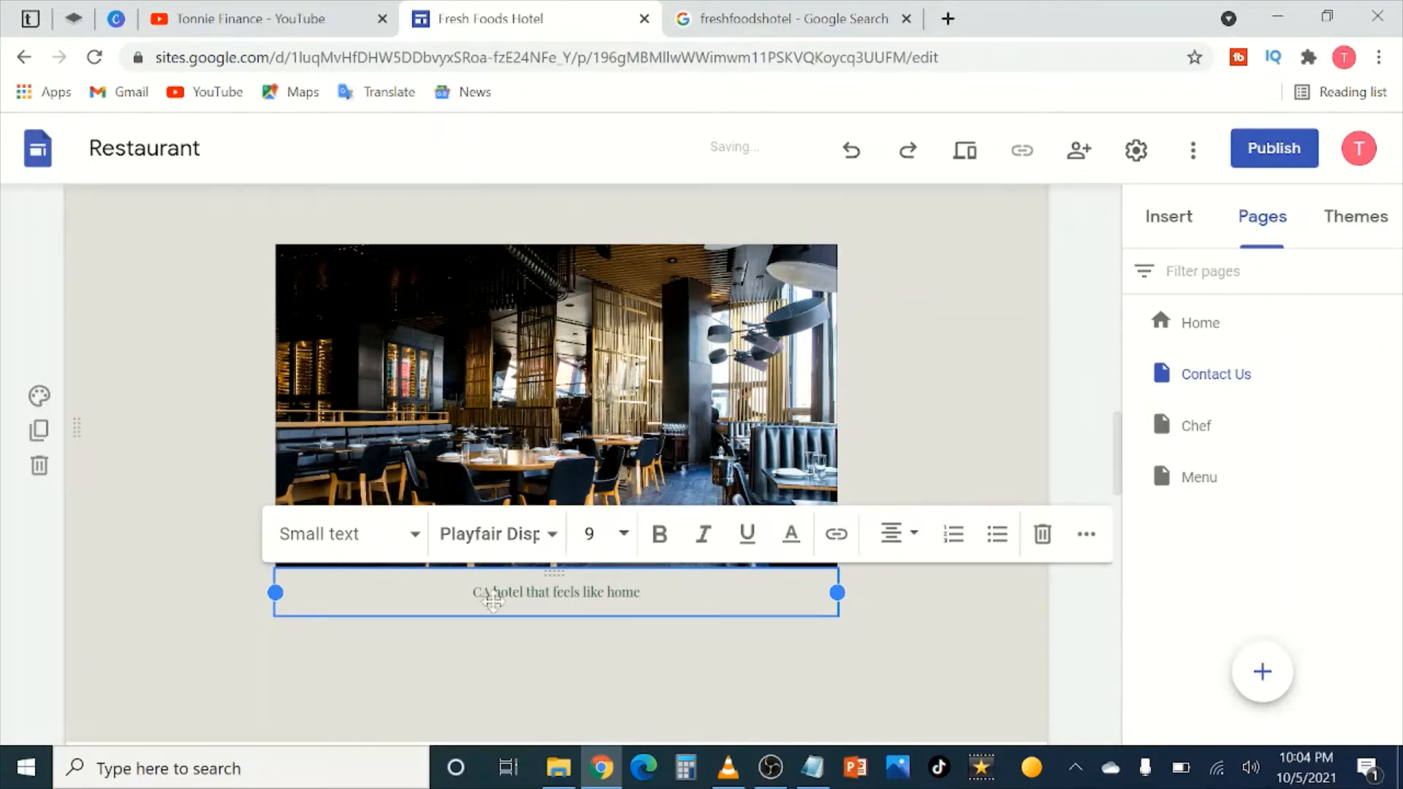
key(BackSpace)
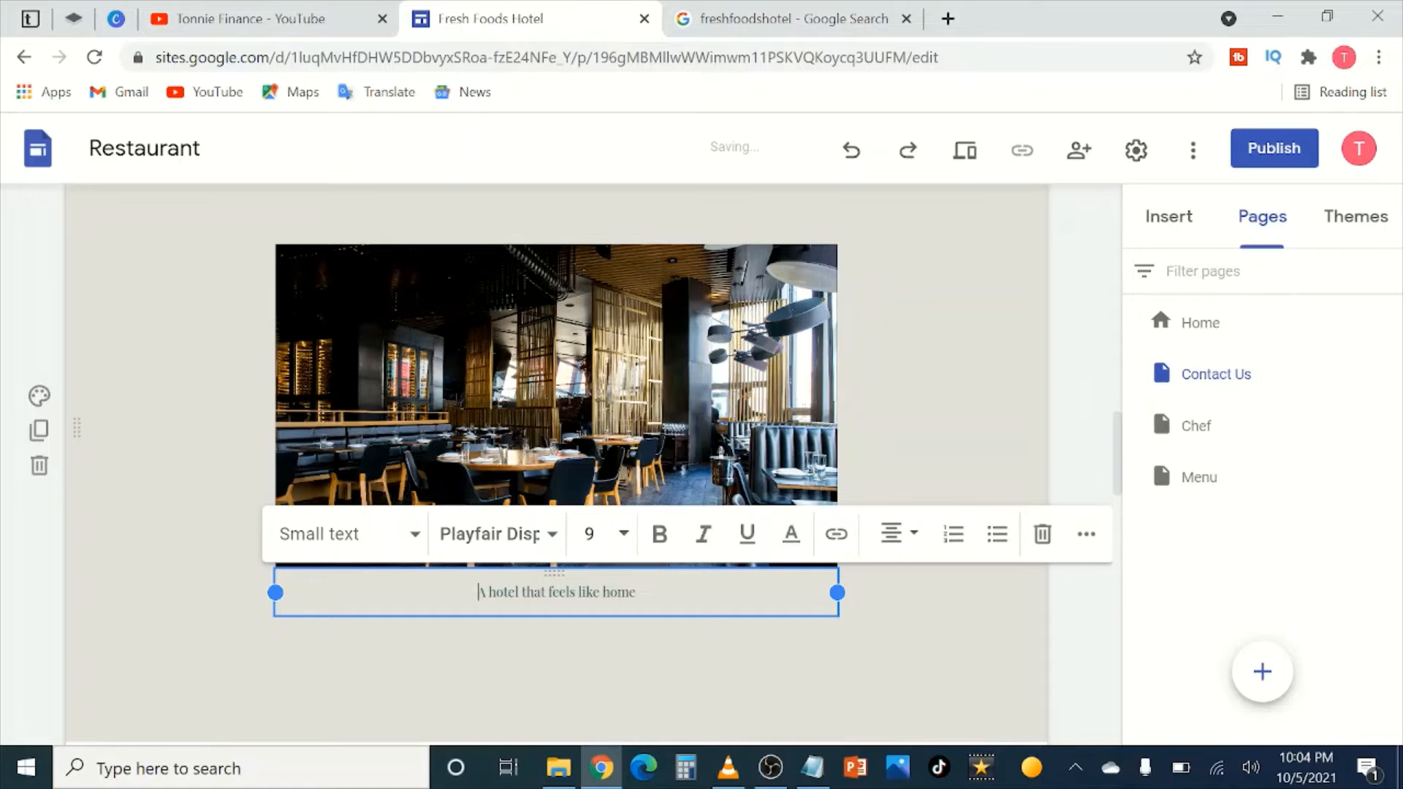
click(939, 608)
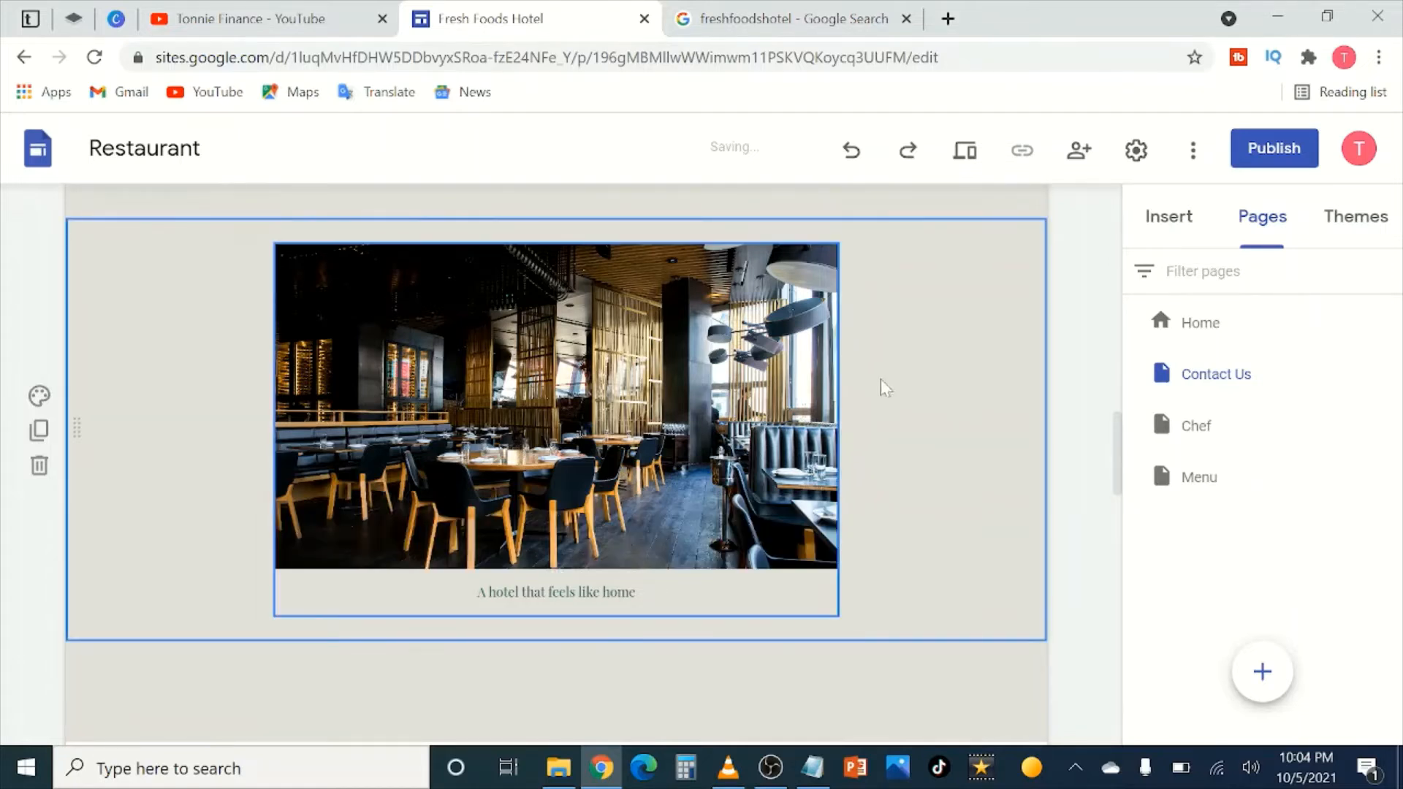
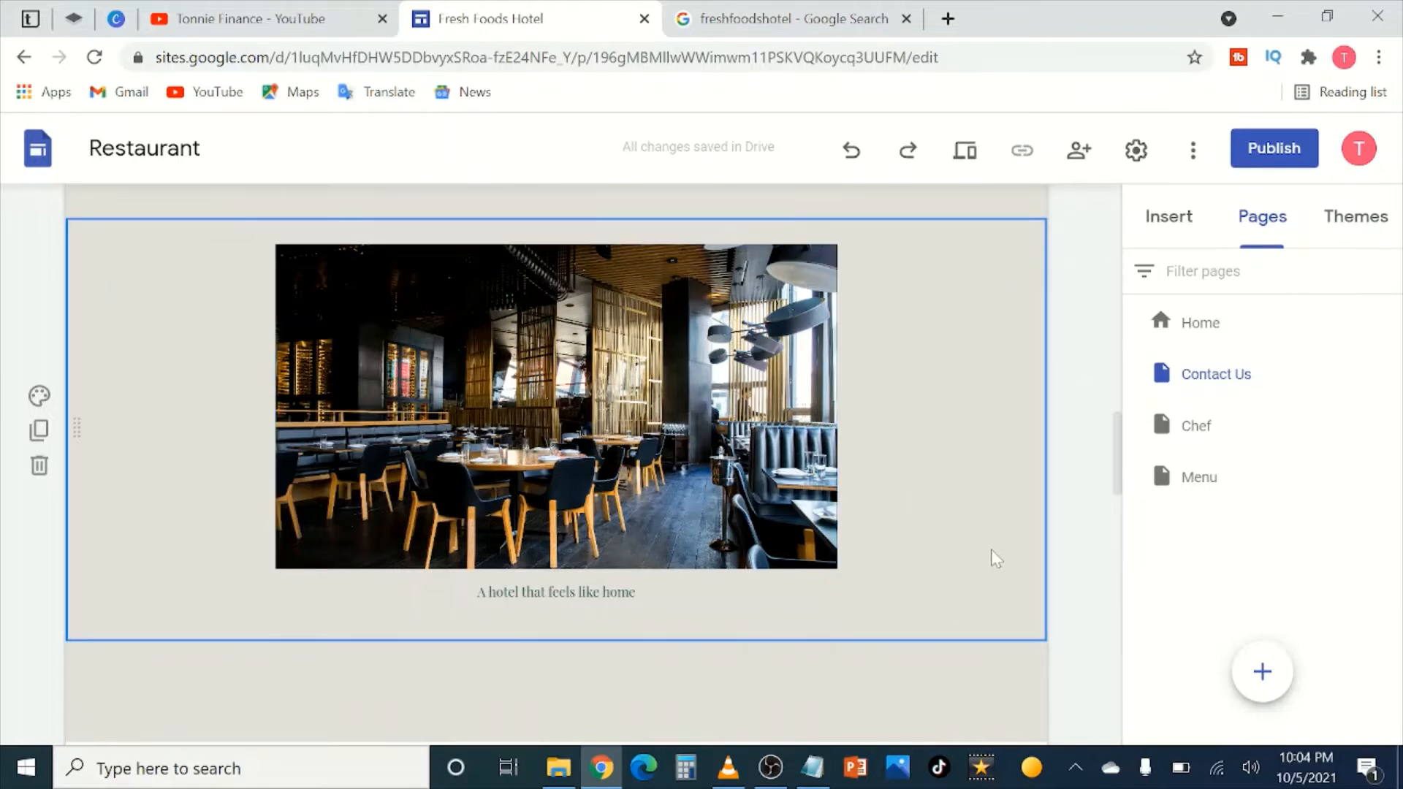
Step: Replace the placeholder paragraph with text about quality meals, customer service and the country's leading chefs
scroll(953, 584, down, 6)
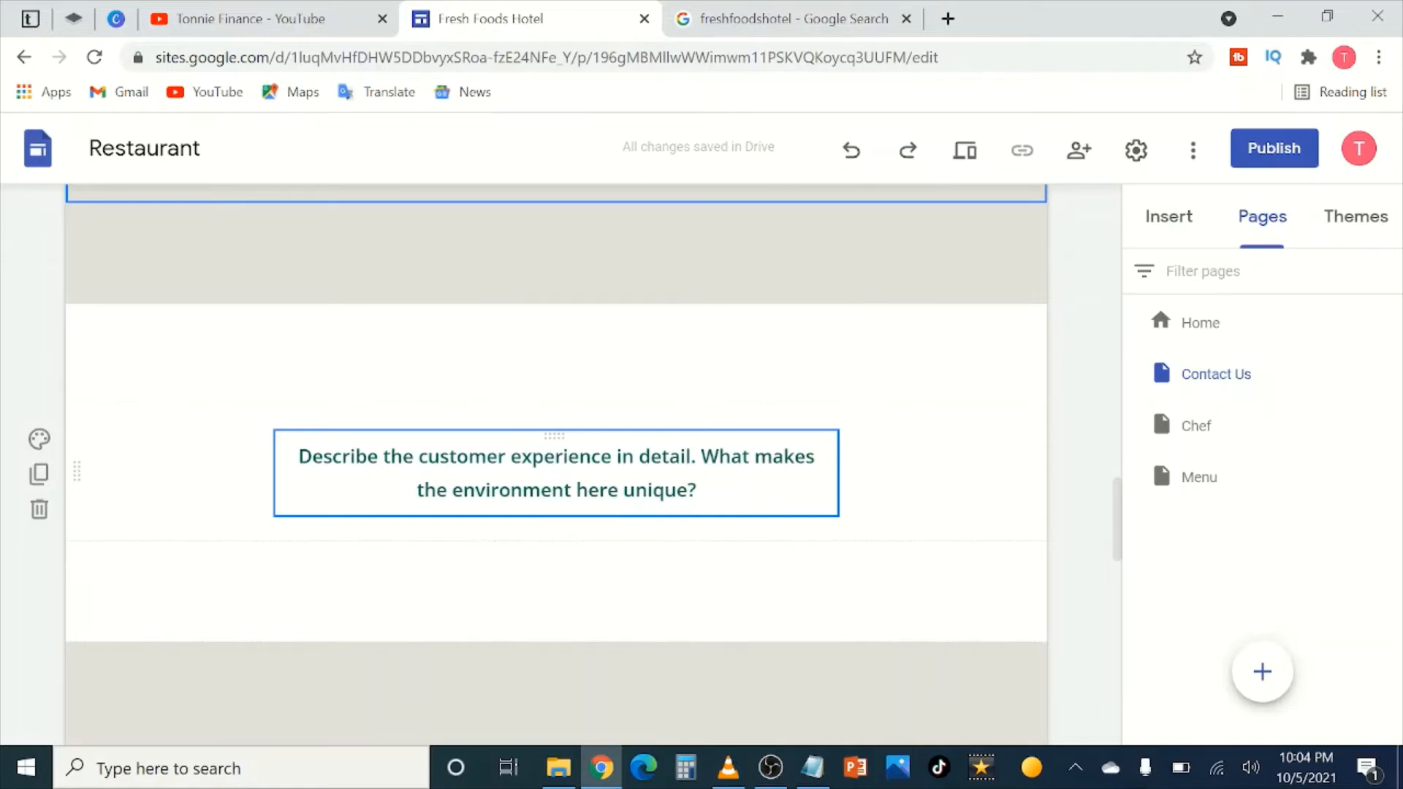
drag(688, 489, 312, 456)
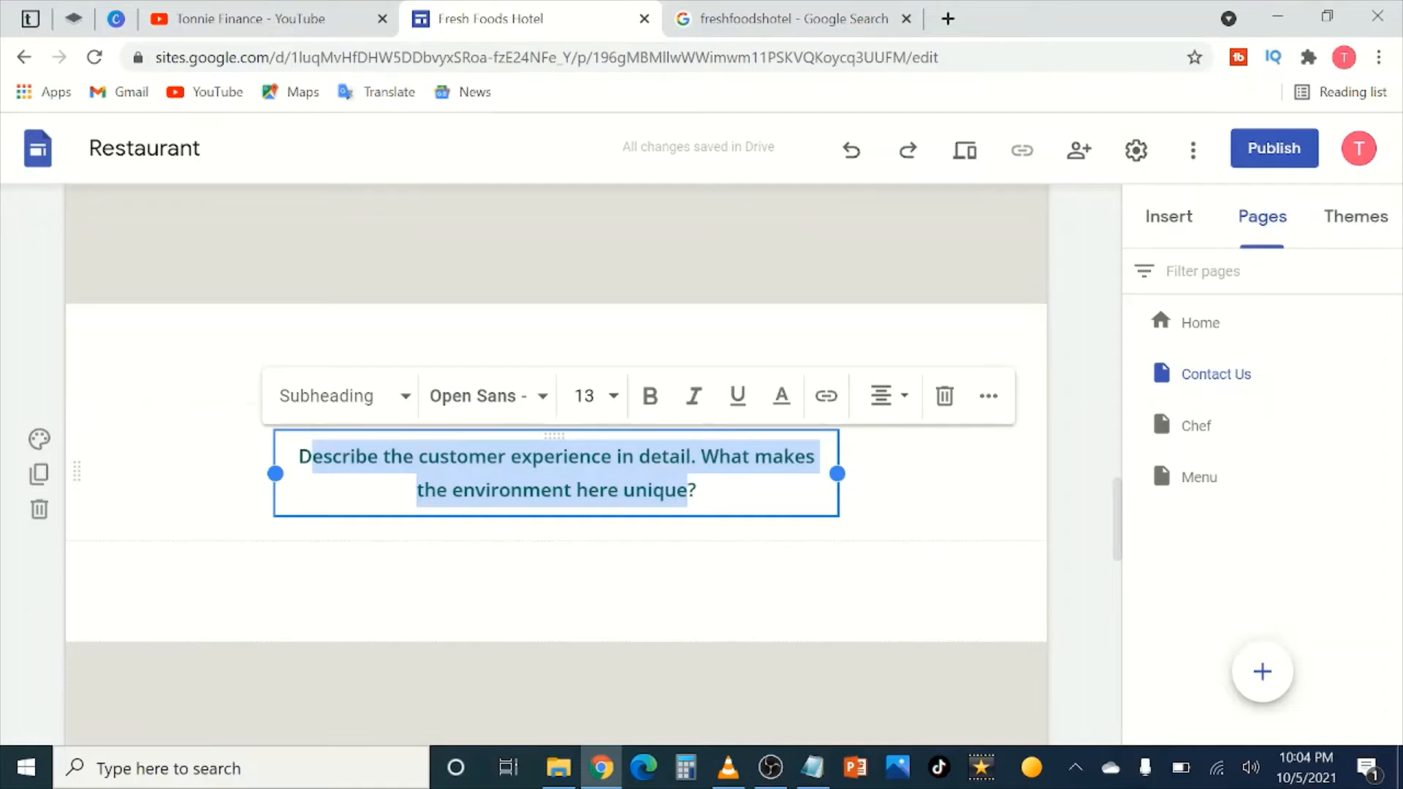
text(Wed)
key(BackSpace)
key(BackSpace)
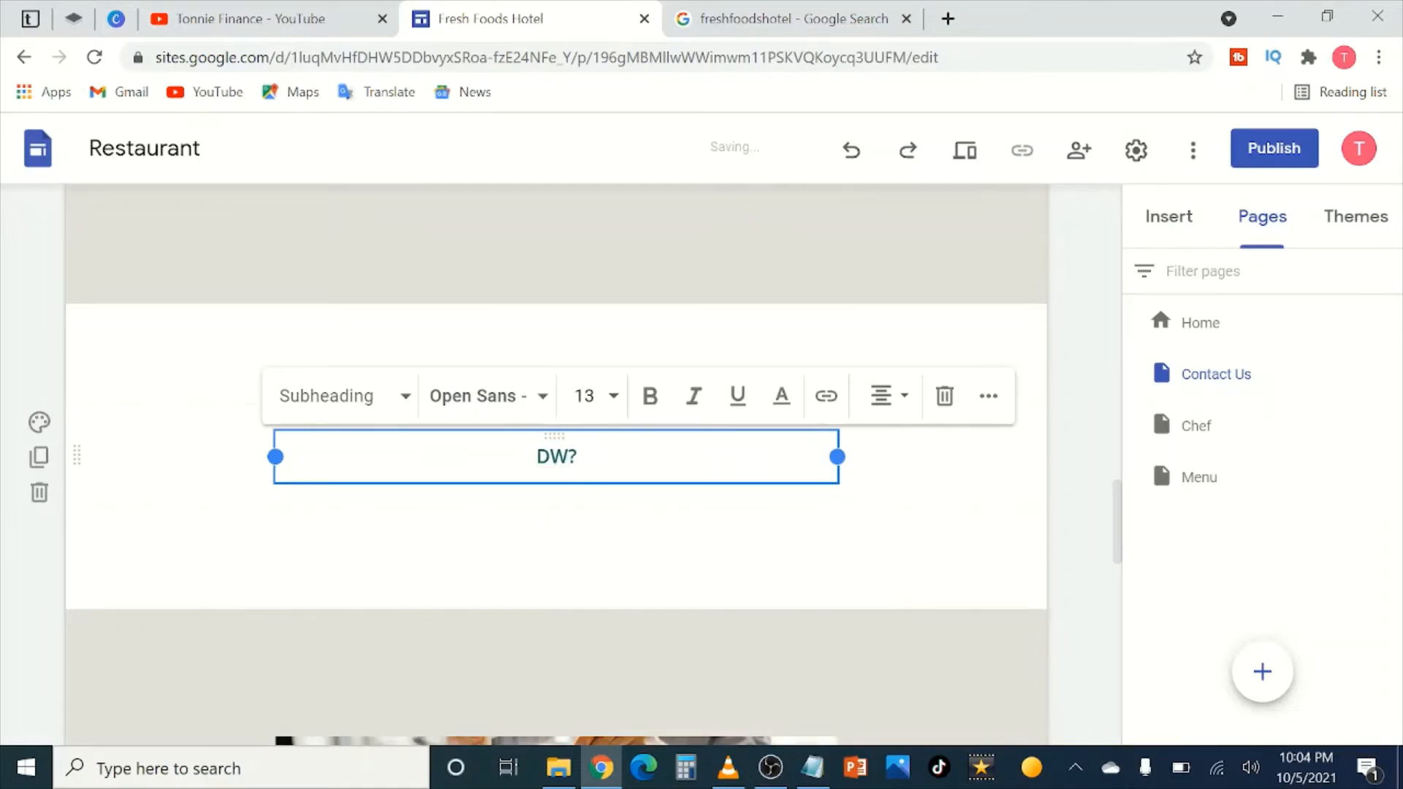
text(e )
text(purpose )
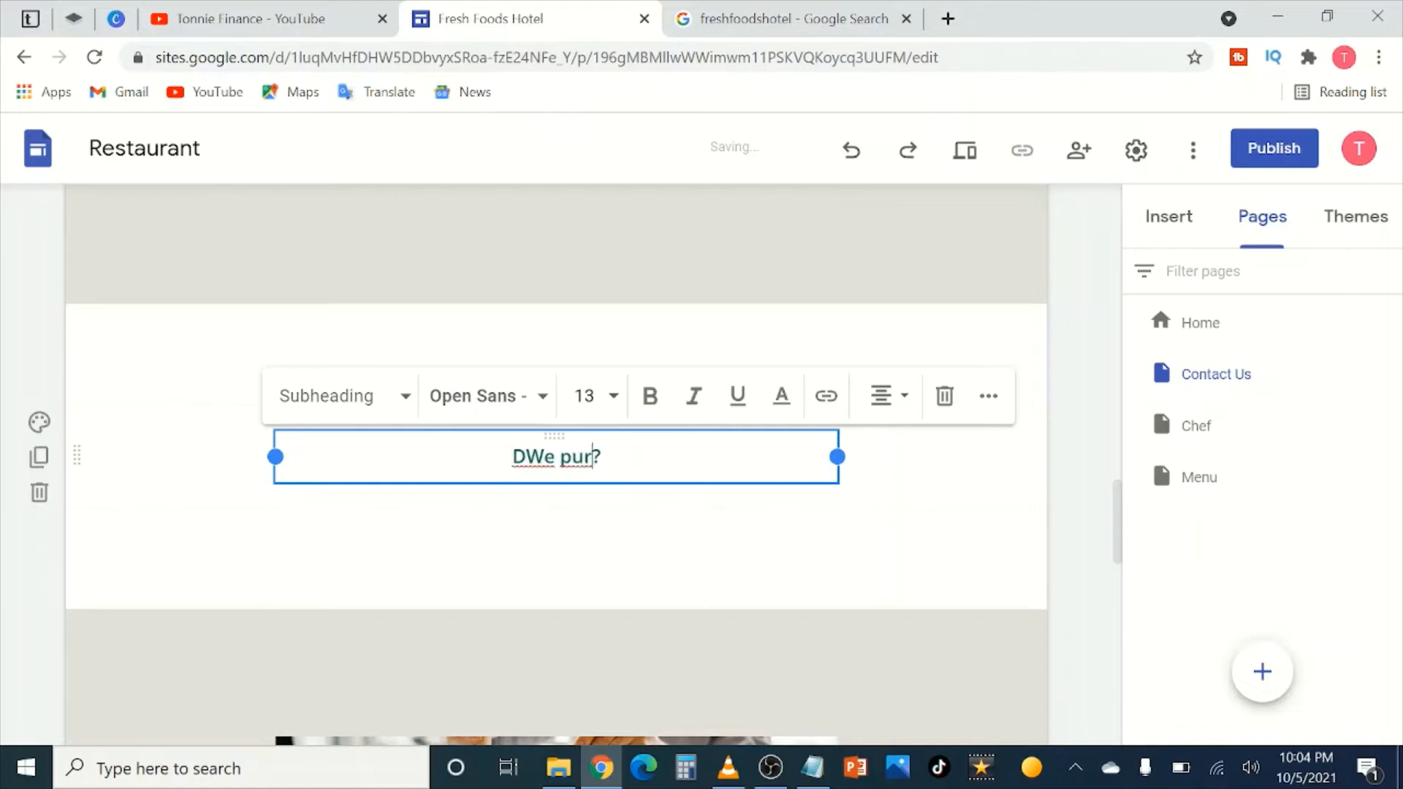
text(to deliver )
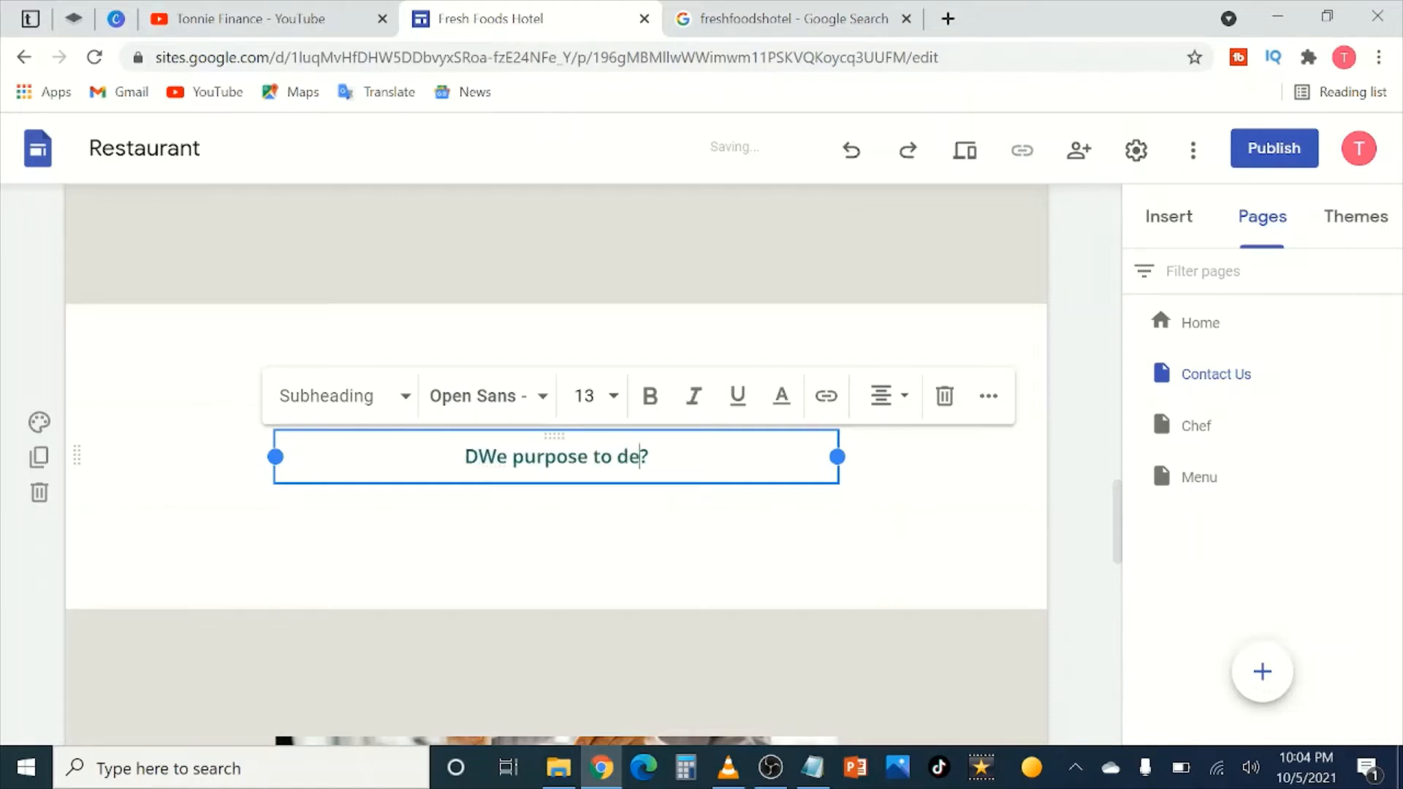
text(qula)
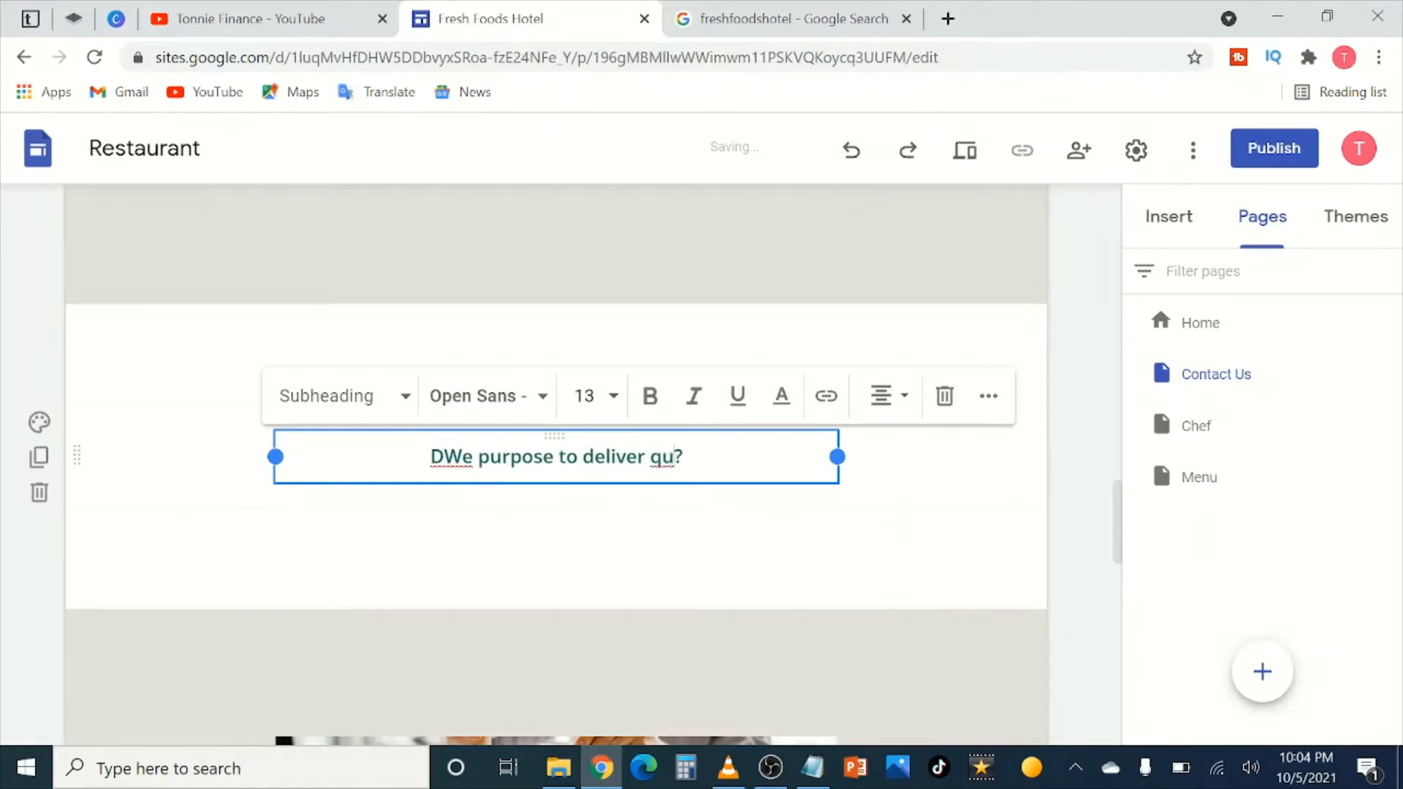
key(BackSpace)
key(BackSpace)
text(ality mea)
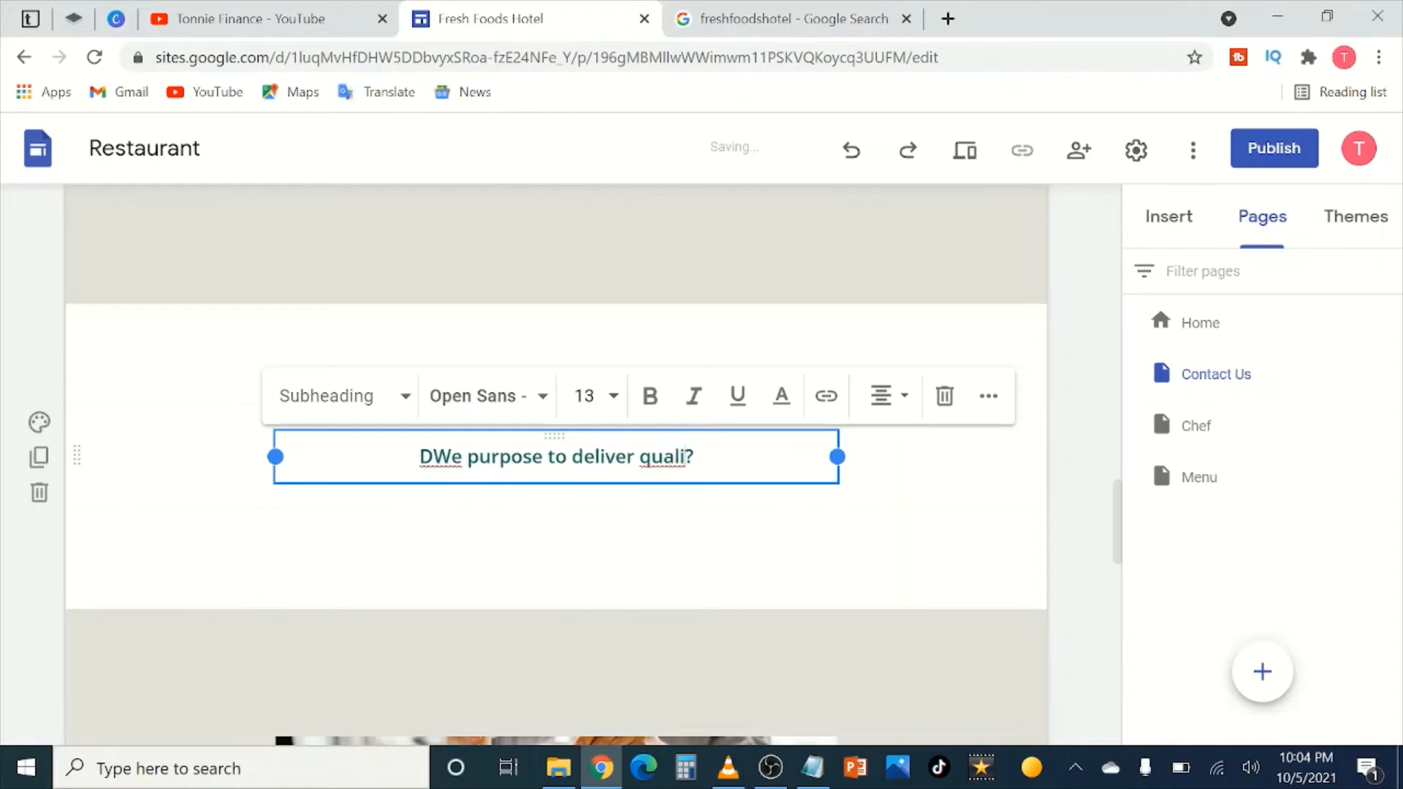
text(ls and q)
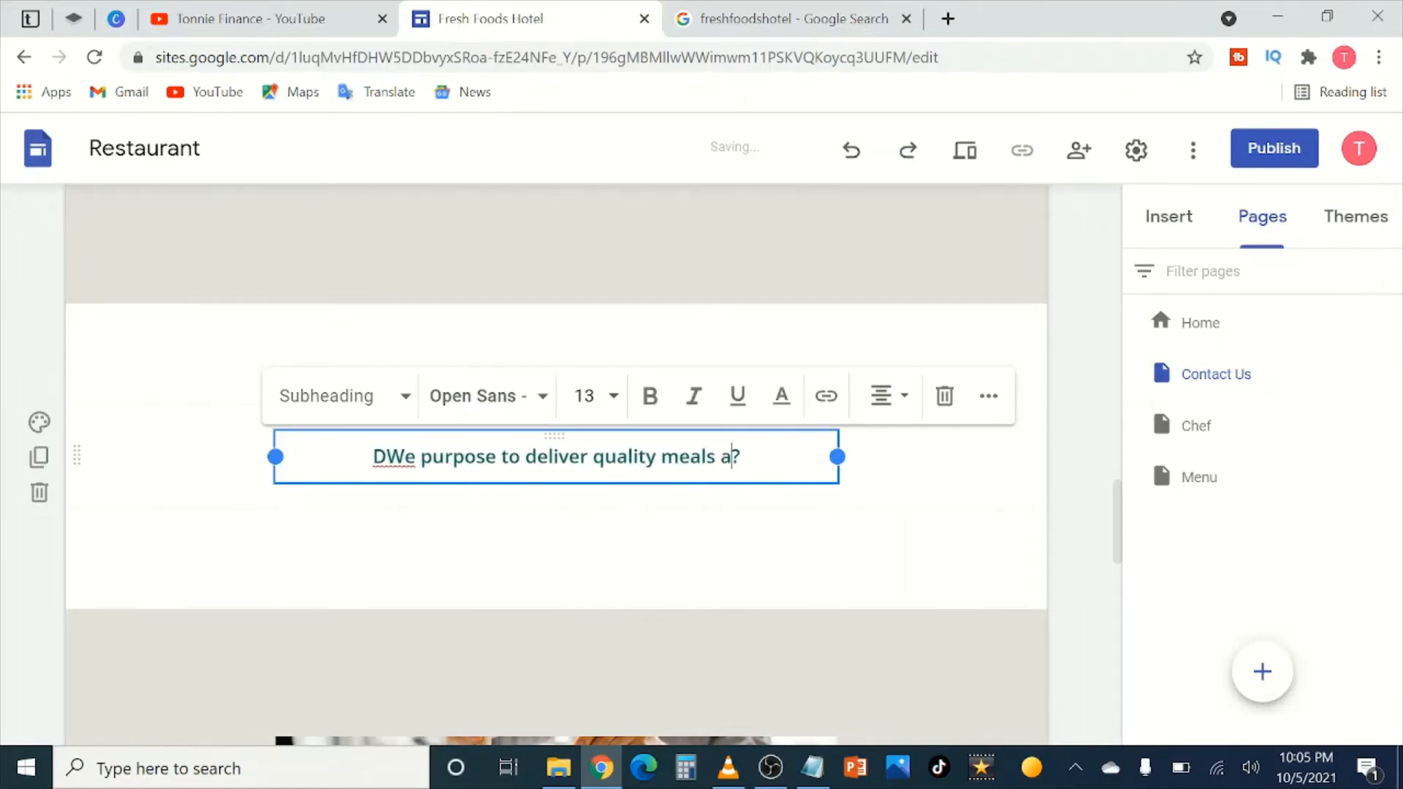
text(uality cust)
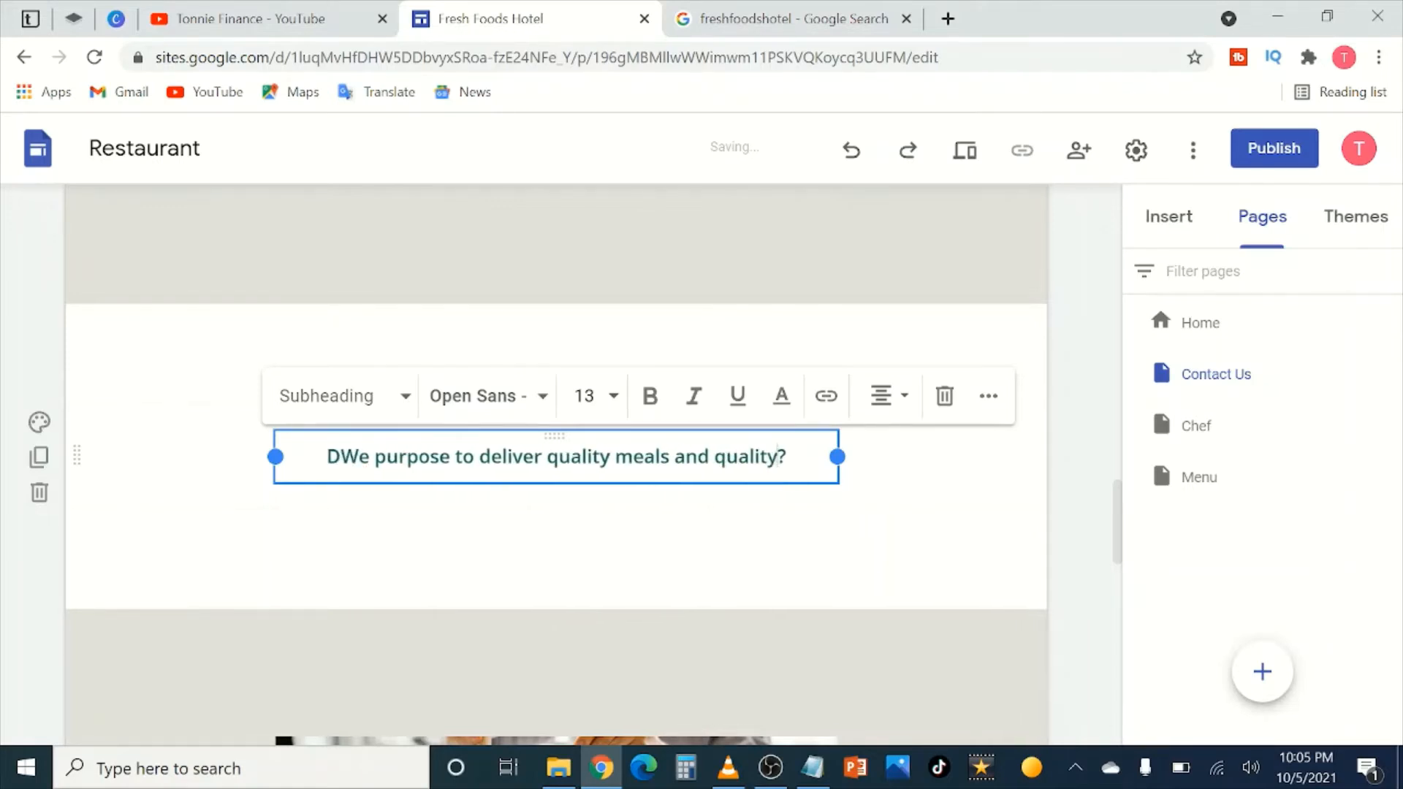
text(omer se)
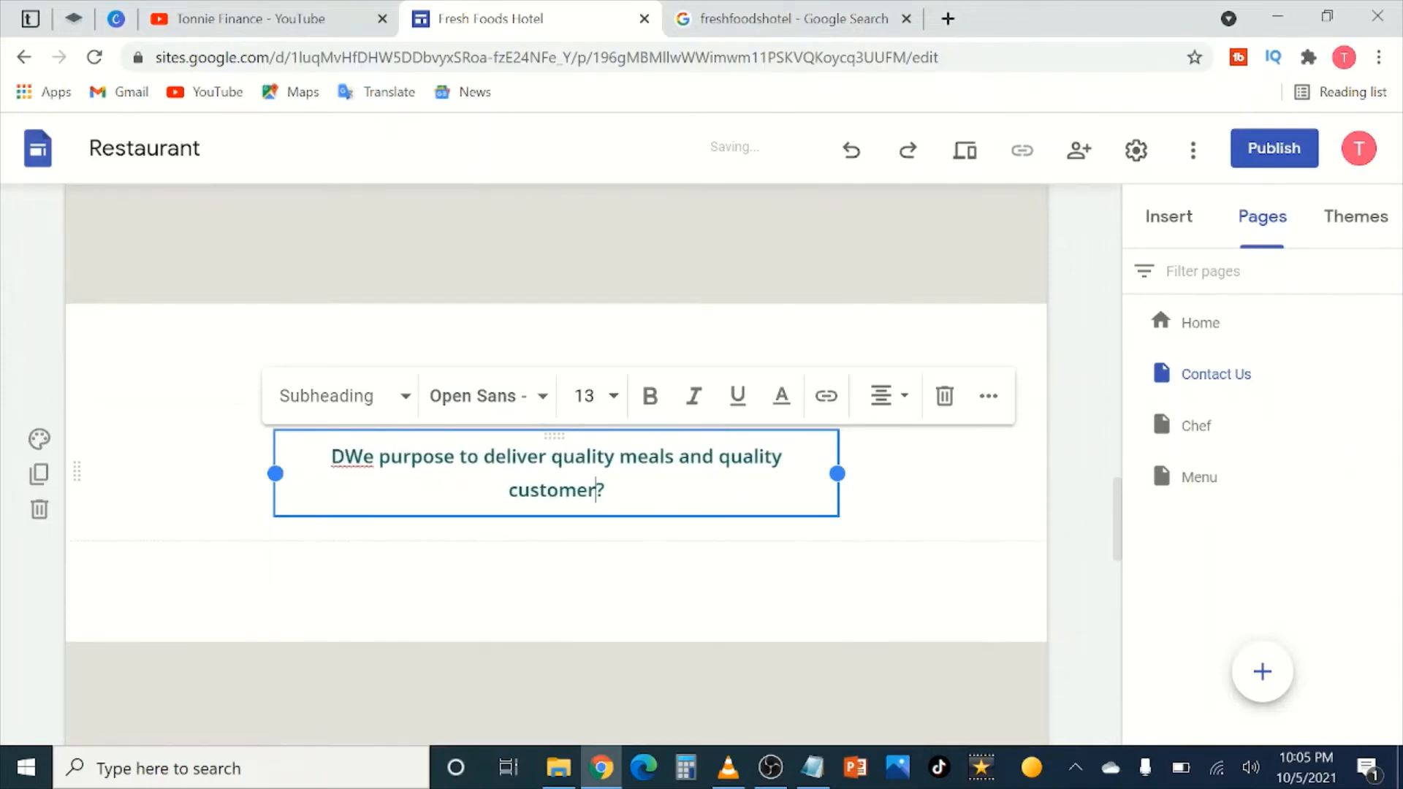
text(rvic)
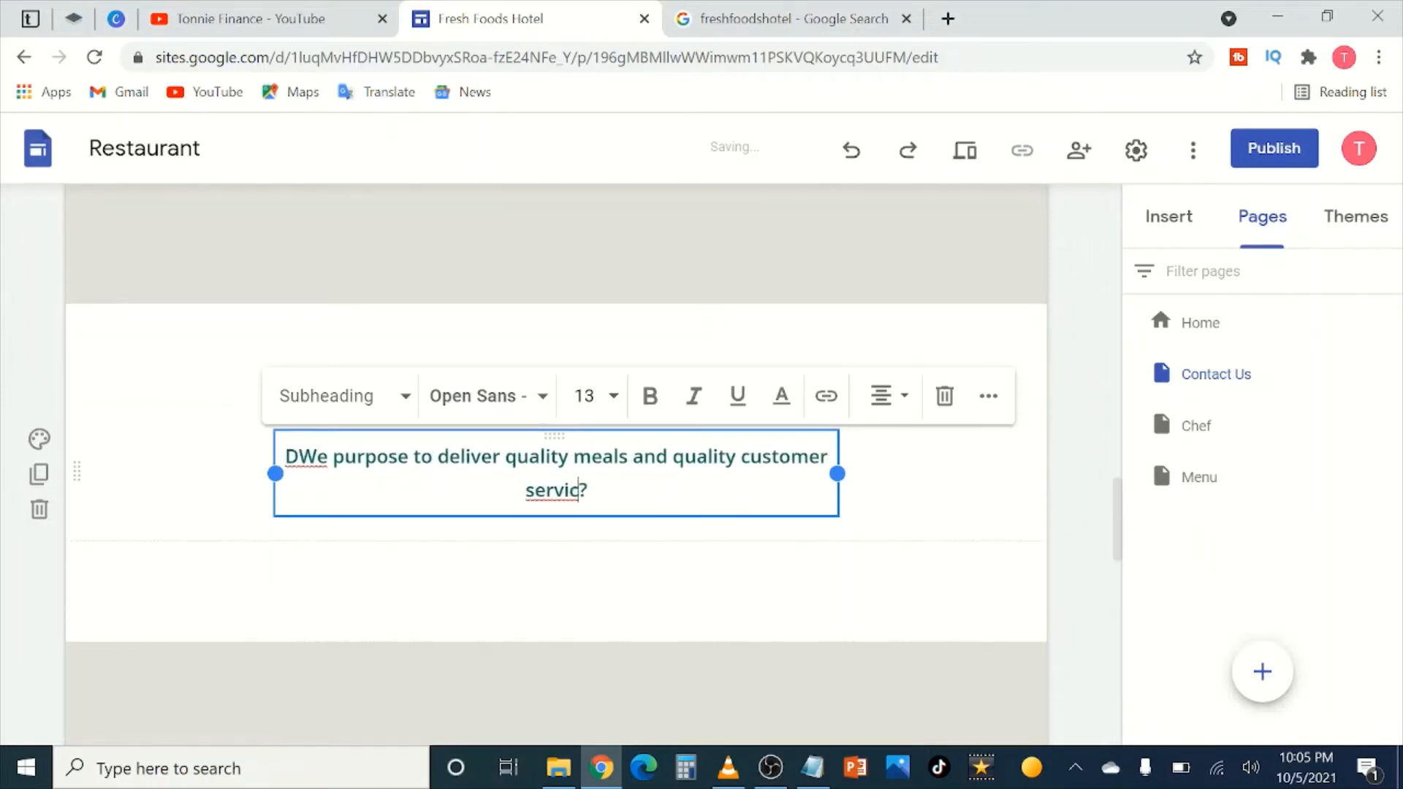
text(e. We h)
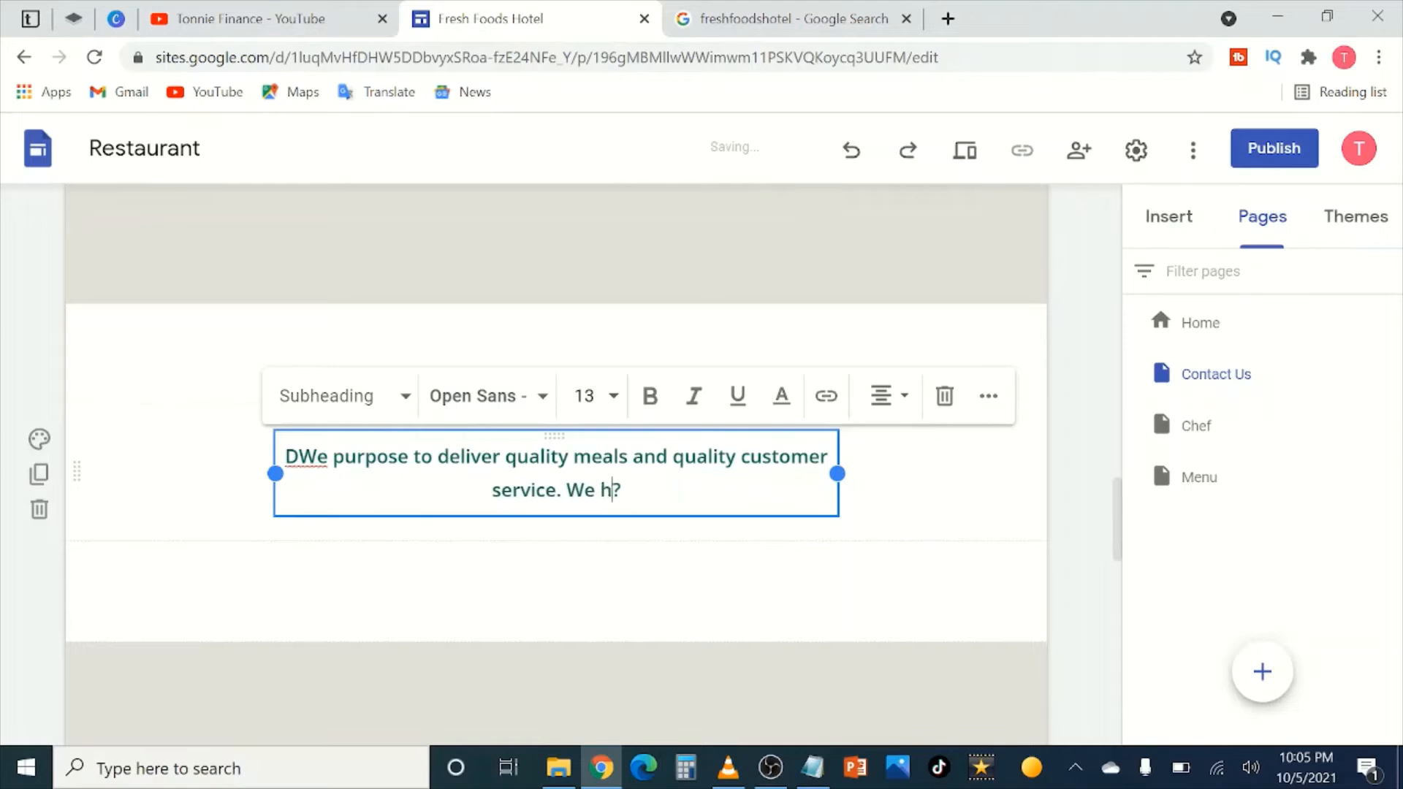
text(ave some o)
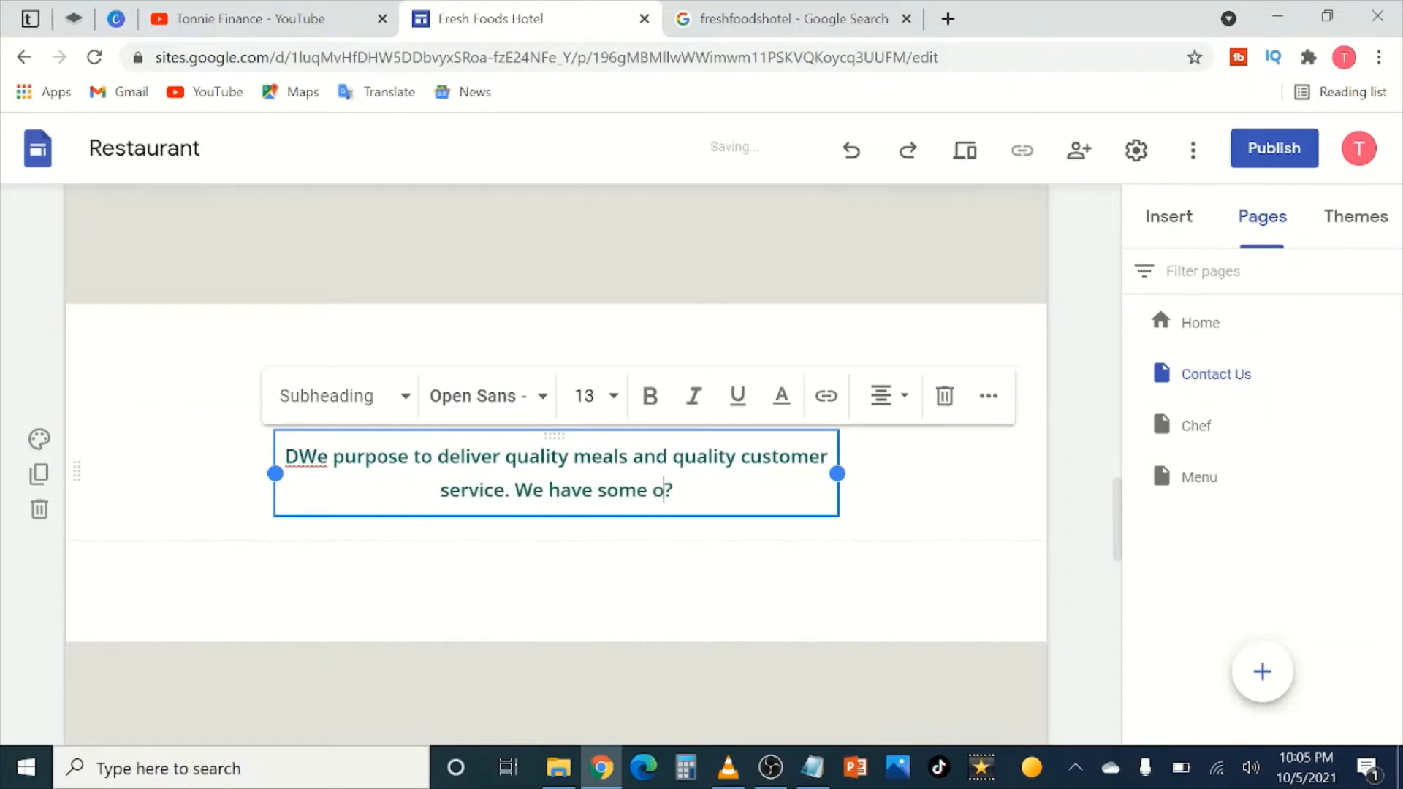
text(f the )
text(leadings che)
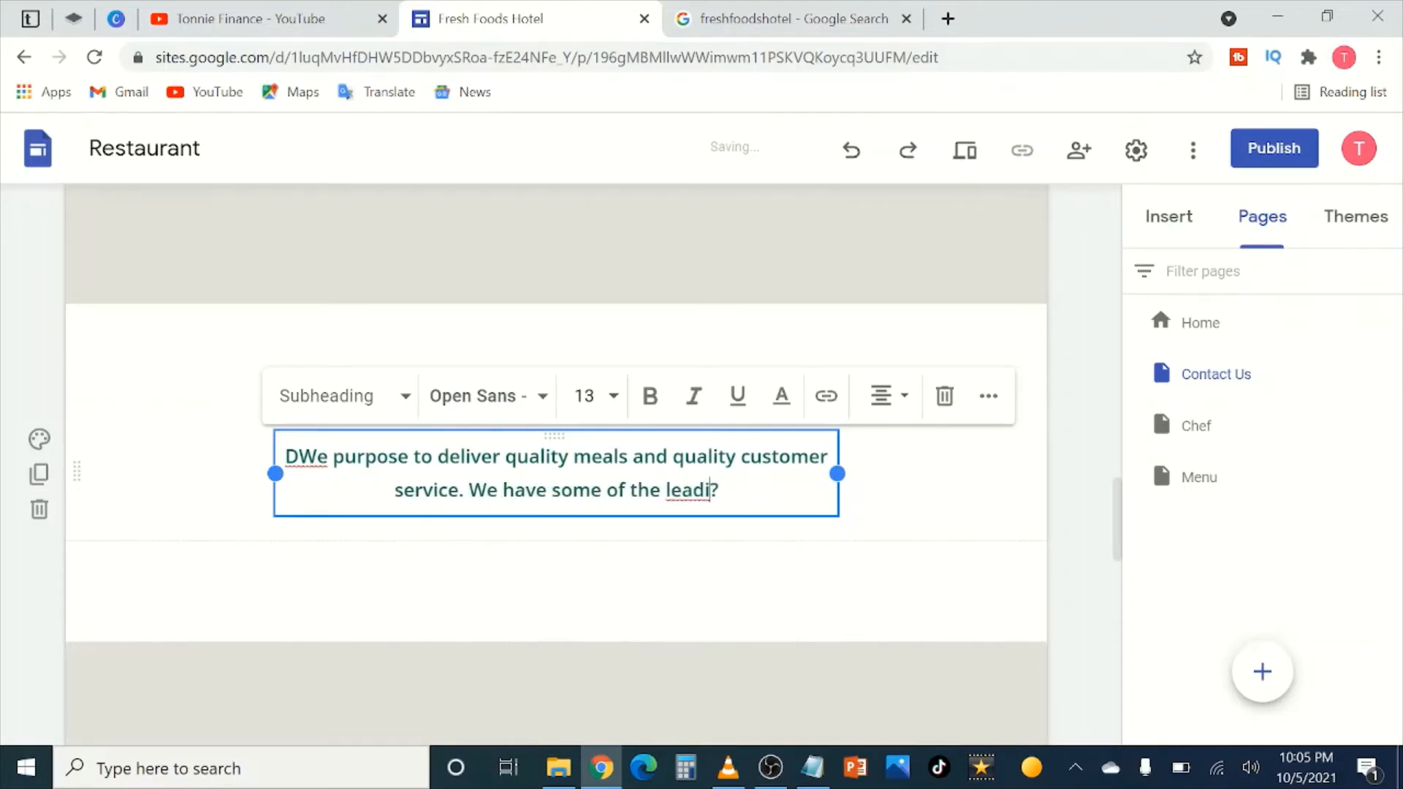
text(fs)
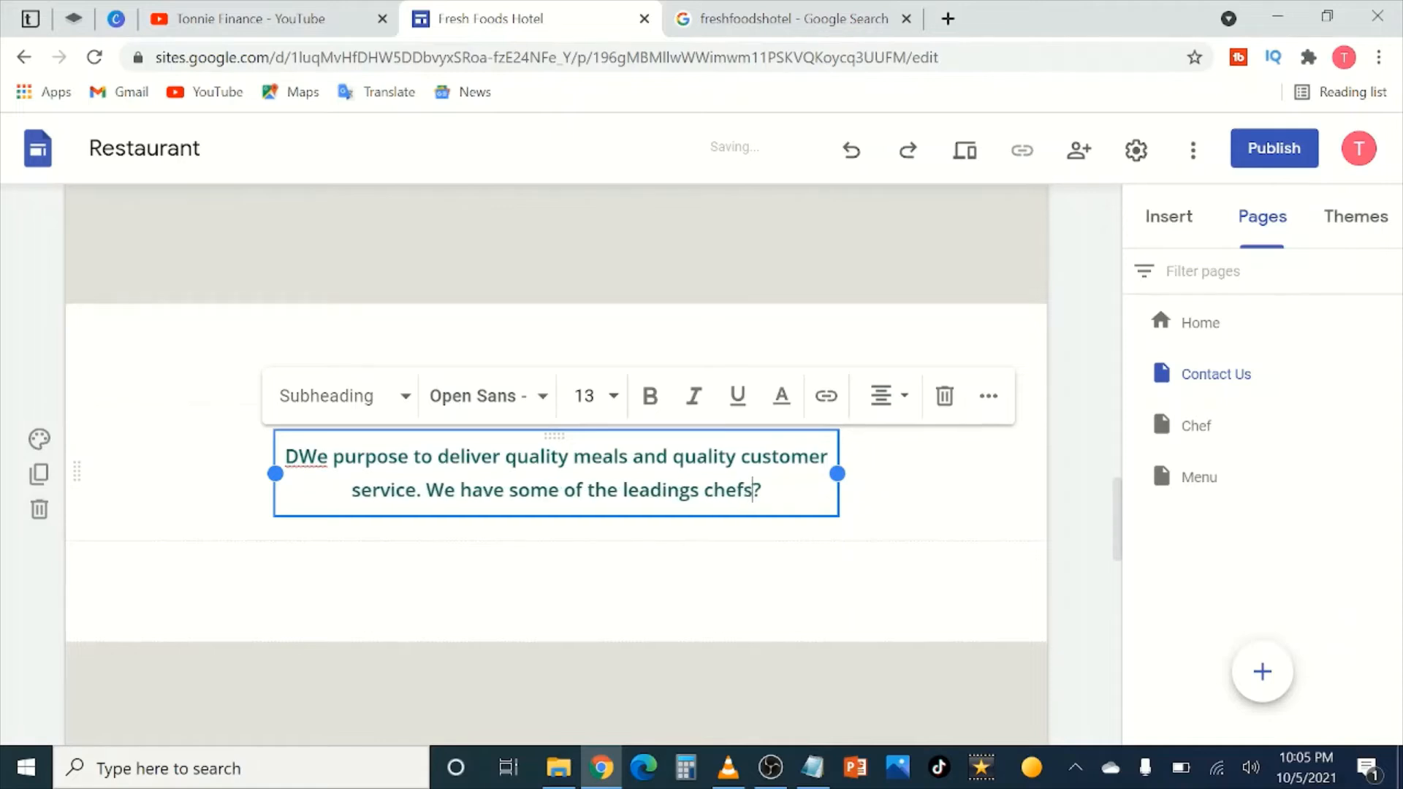
text( in the wo)
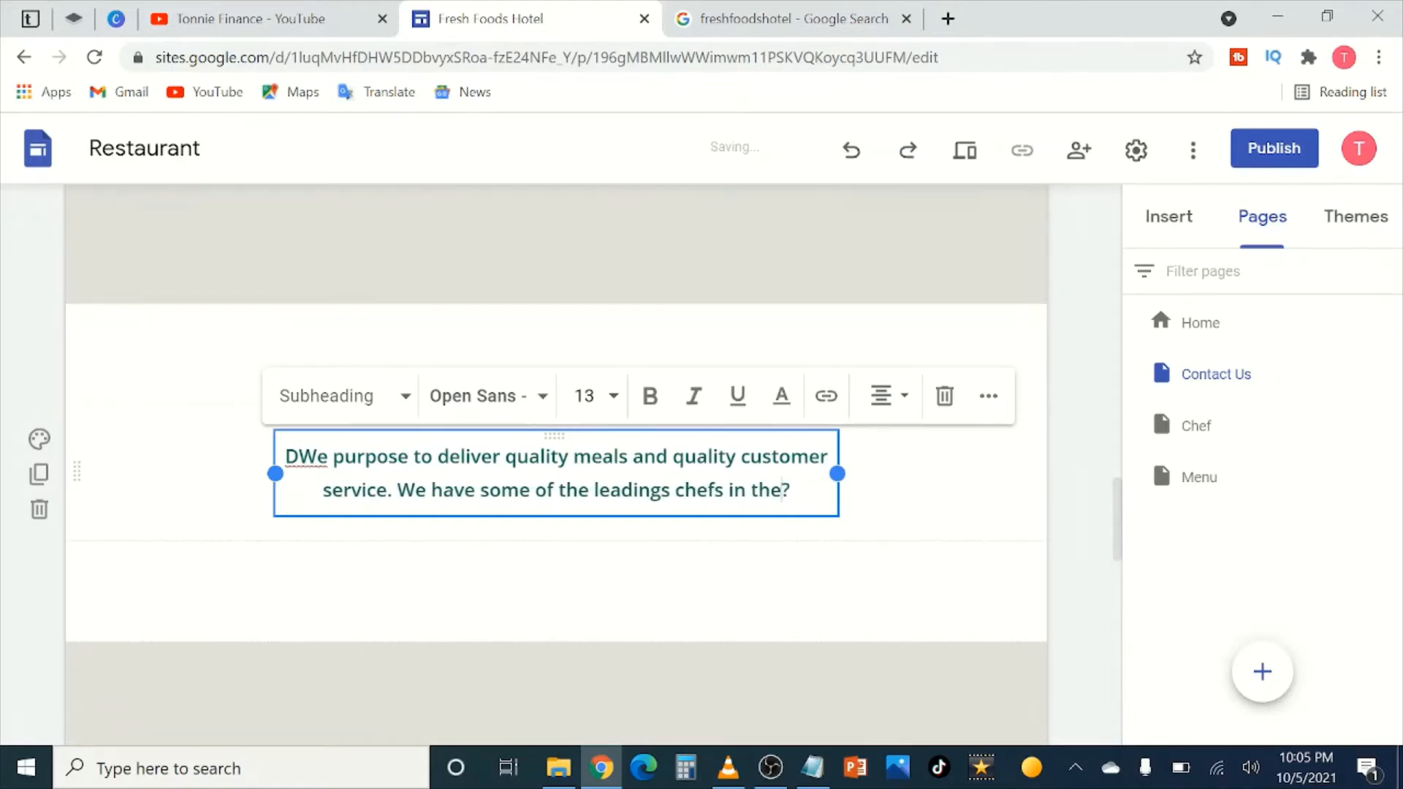
key(BackSpace)
key(BackSpace)
key(BackSpace)
key(BackSpace)
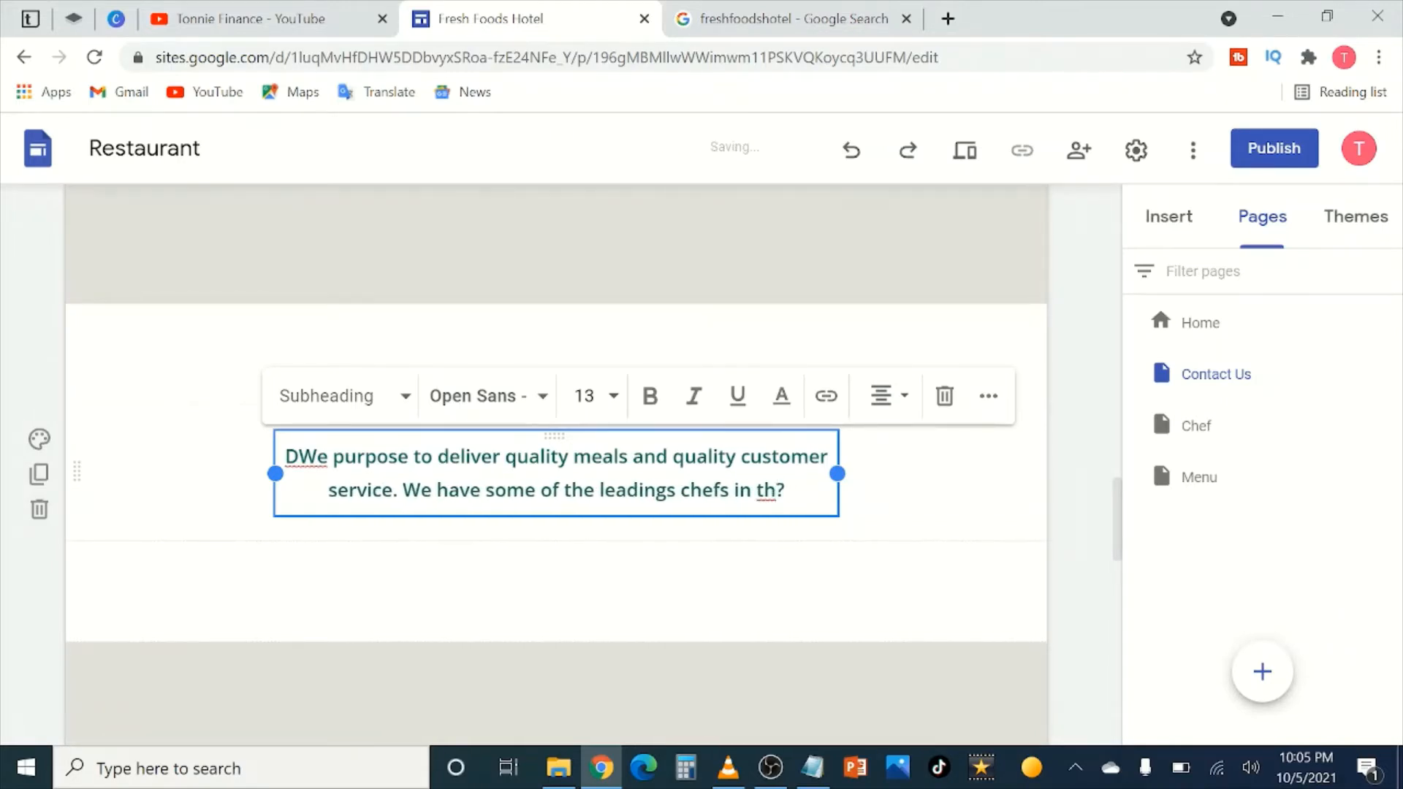
text(e country)
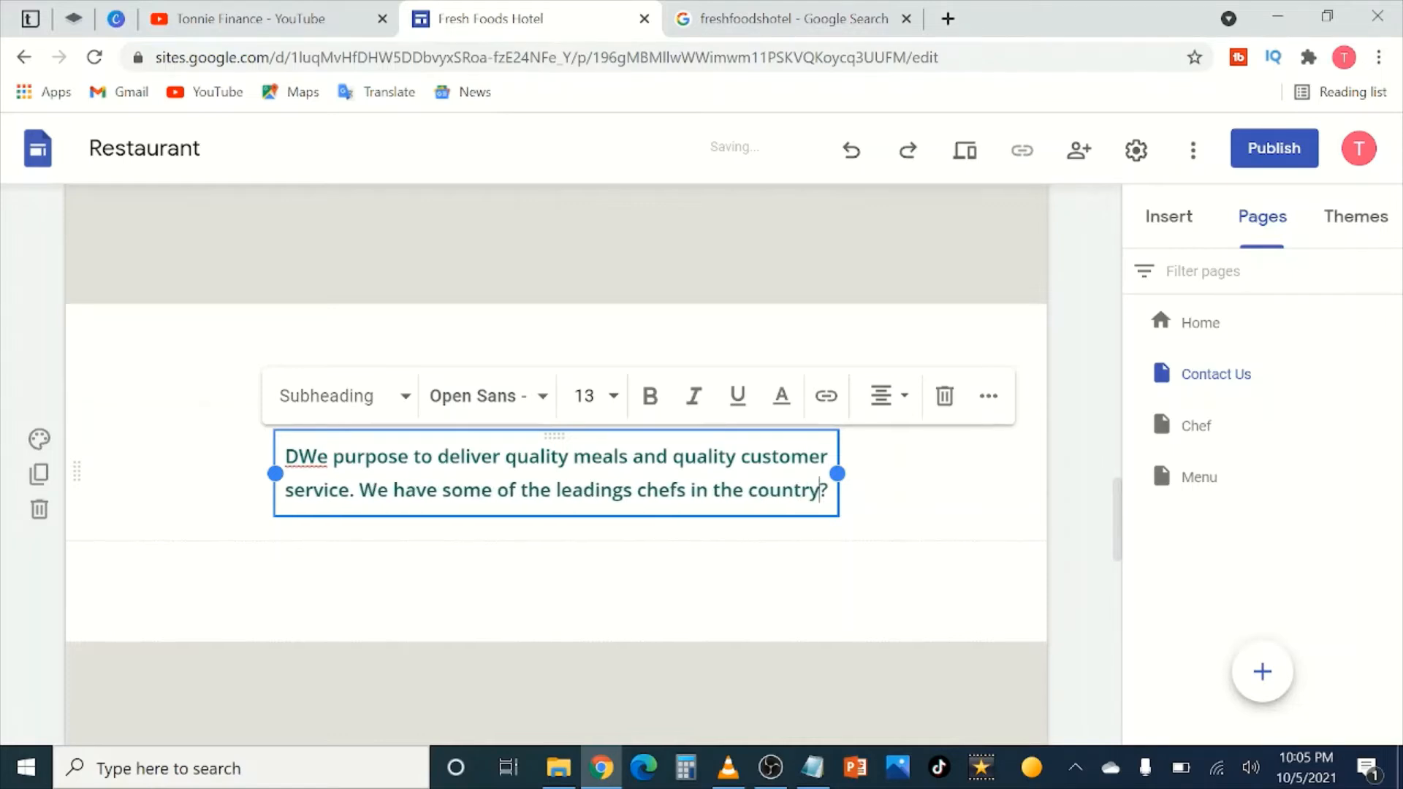
key(Return)
text(who ha)
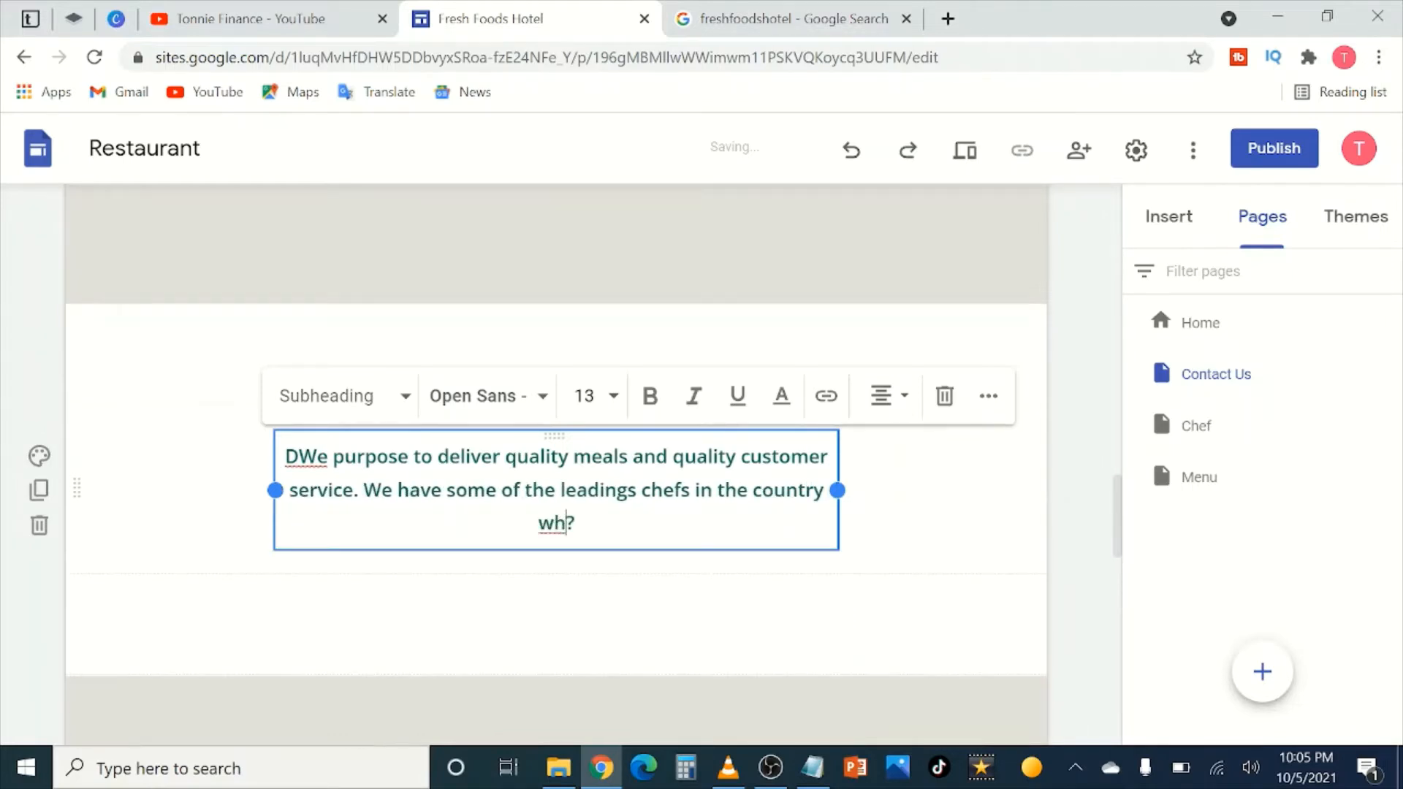
text(ve been c)
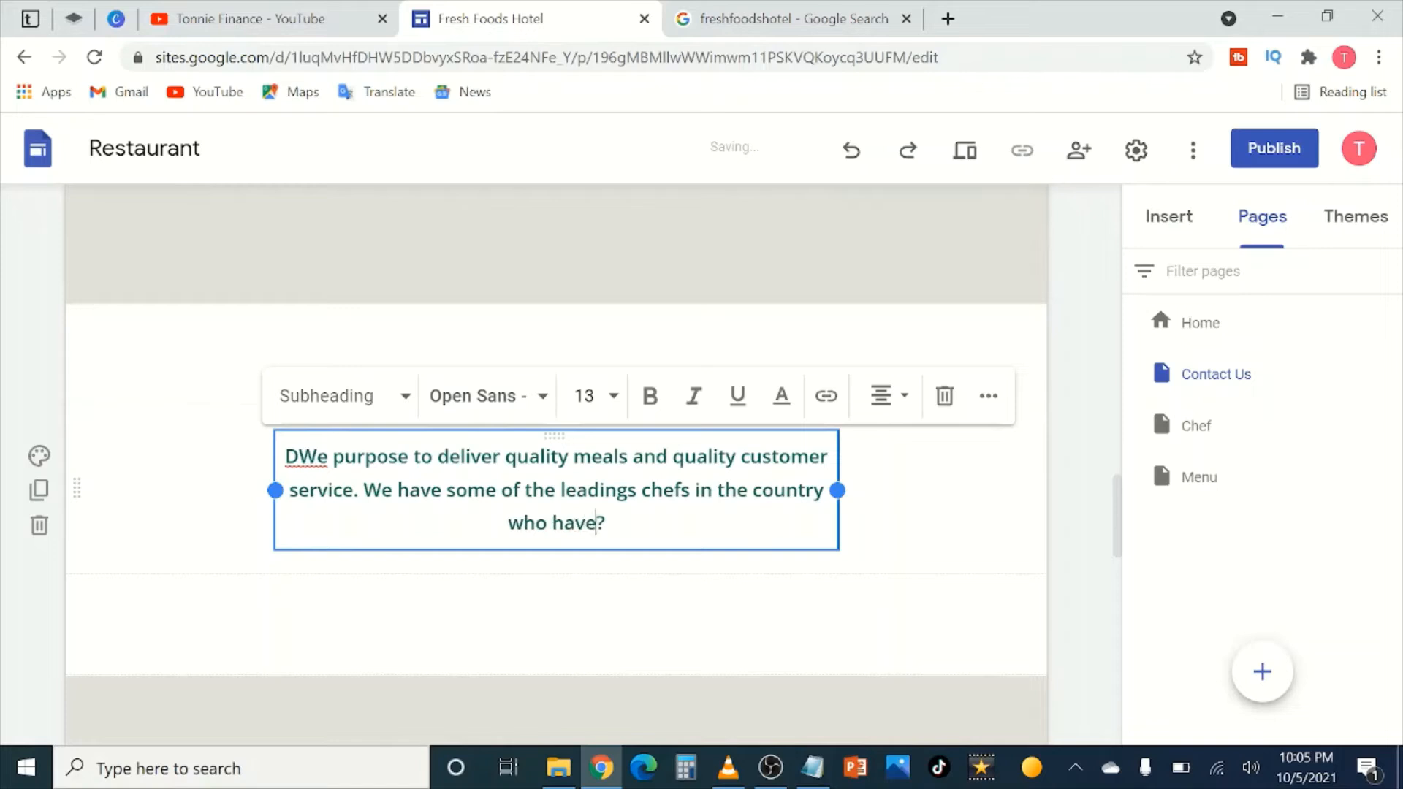
text(ooking for )
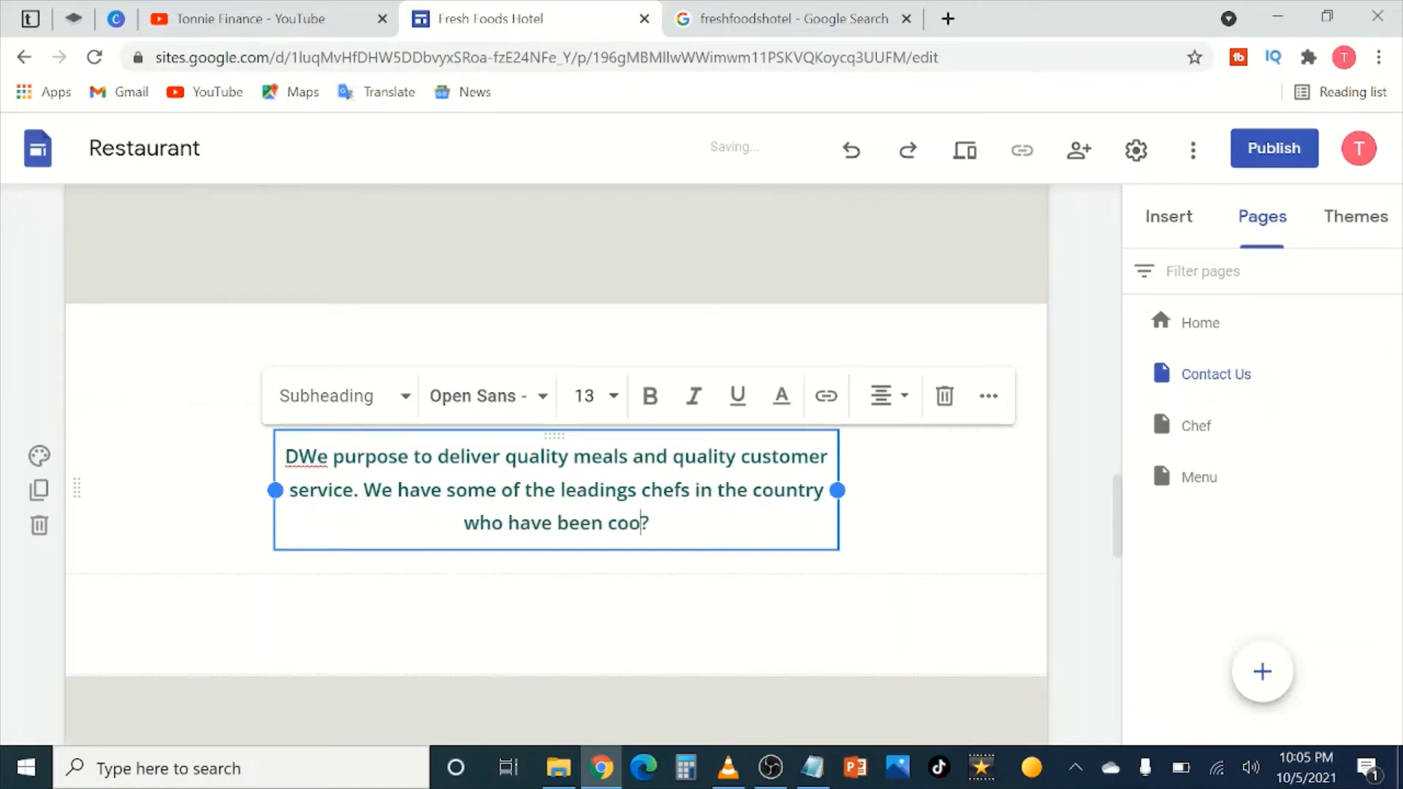
text(ages)
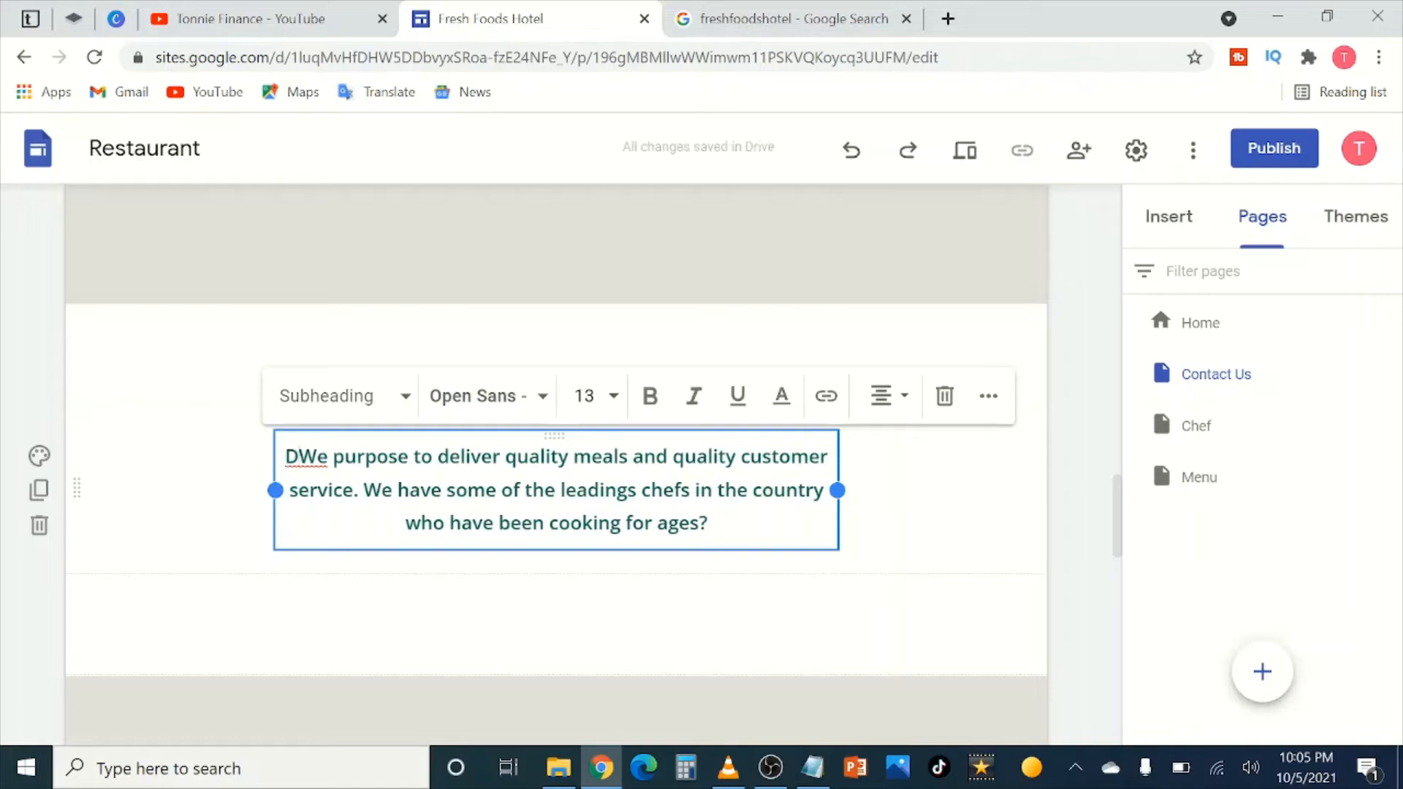
Step: Tidy the paragraph by removing a stray D and correcting 'leadings' to 'leading'
key(BackSpace)
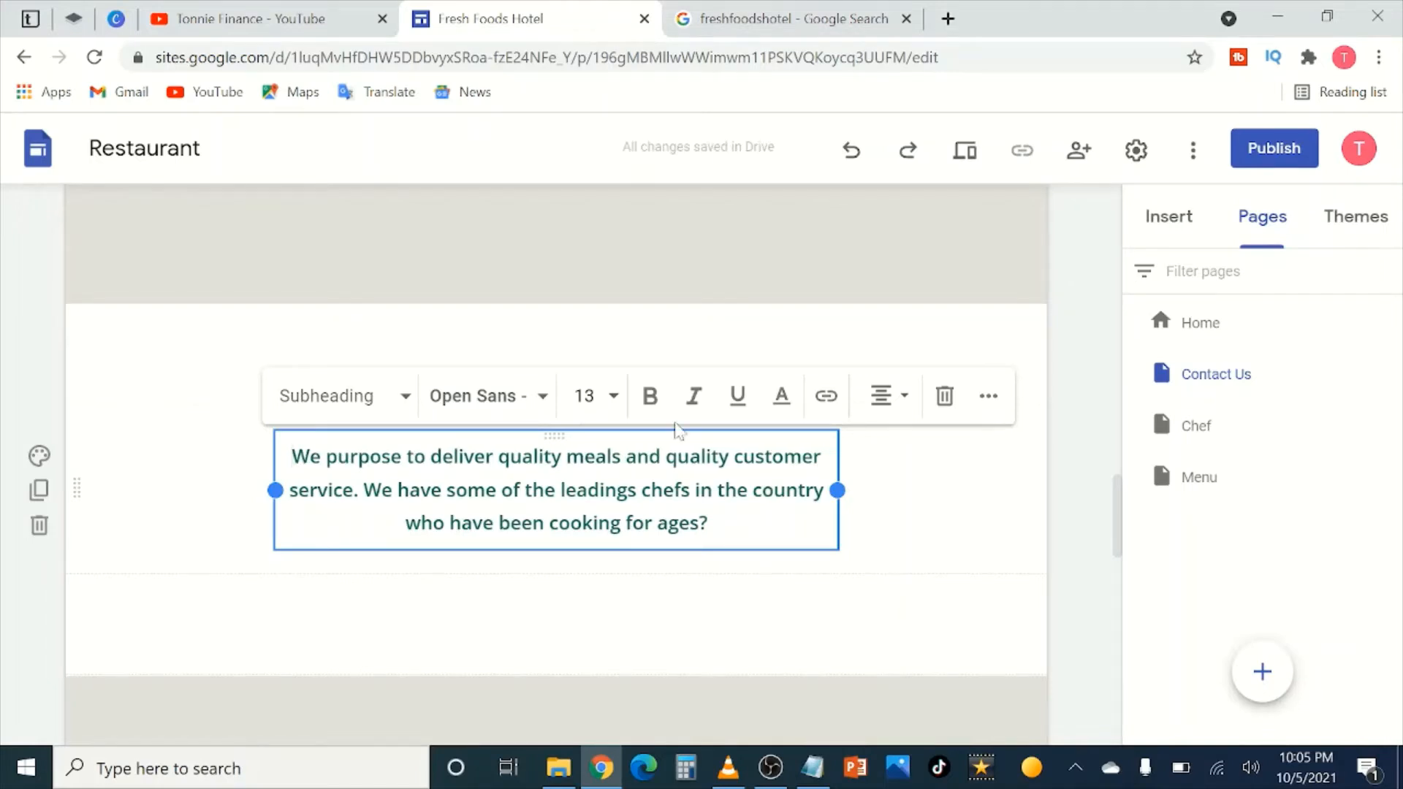
click(1074, 523)
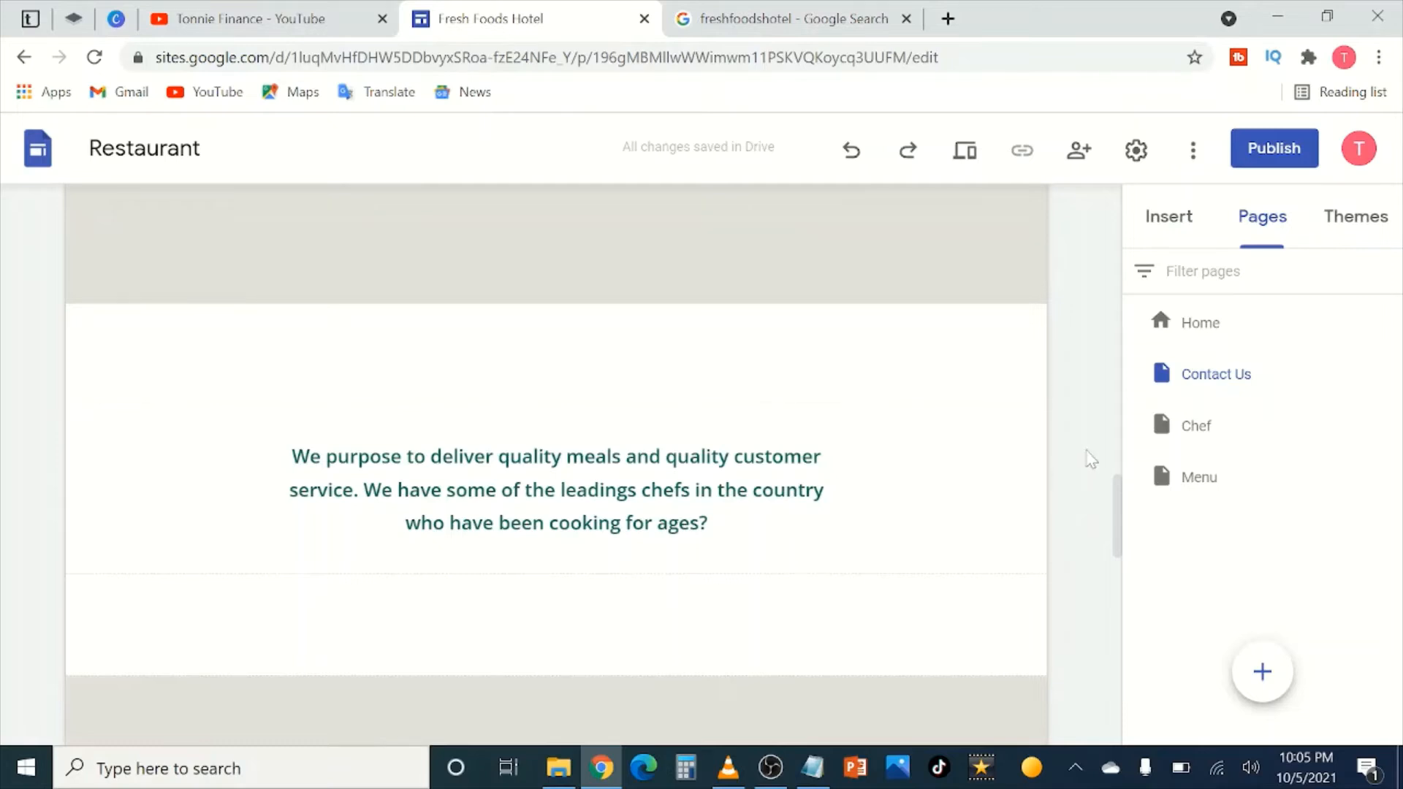
click(636, 490)
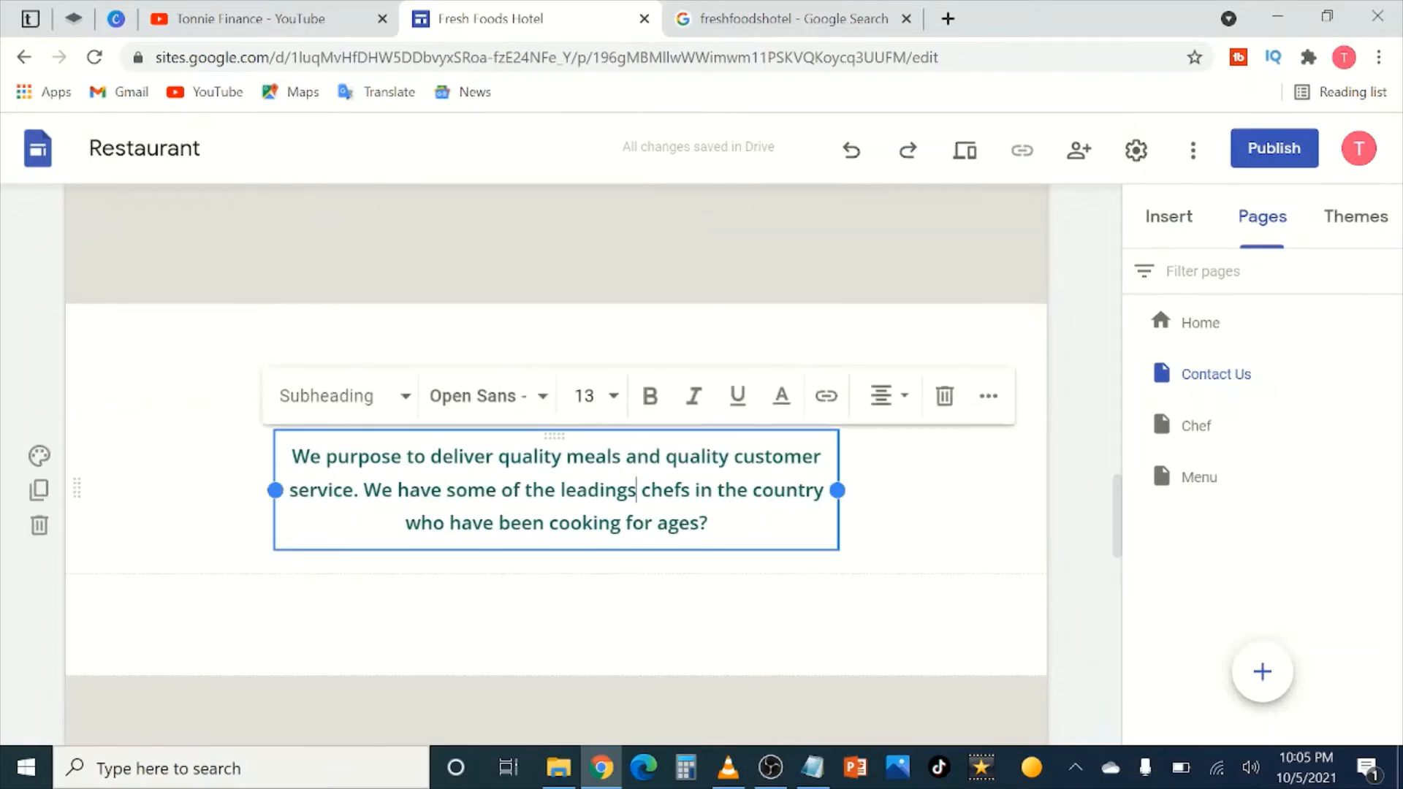
key(BackSpace)
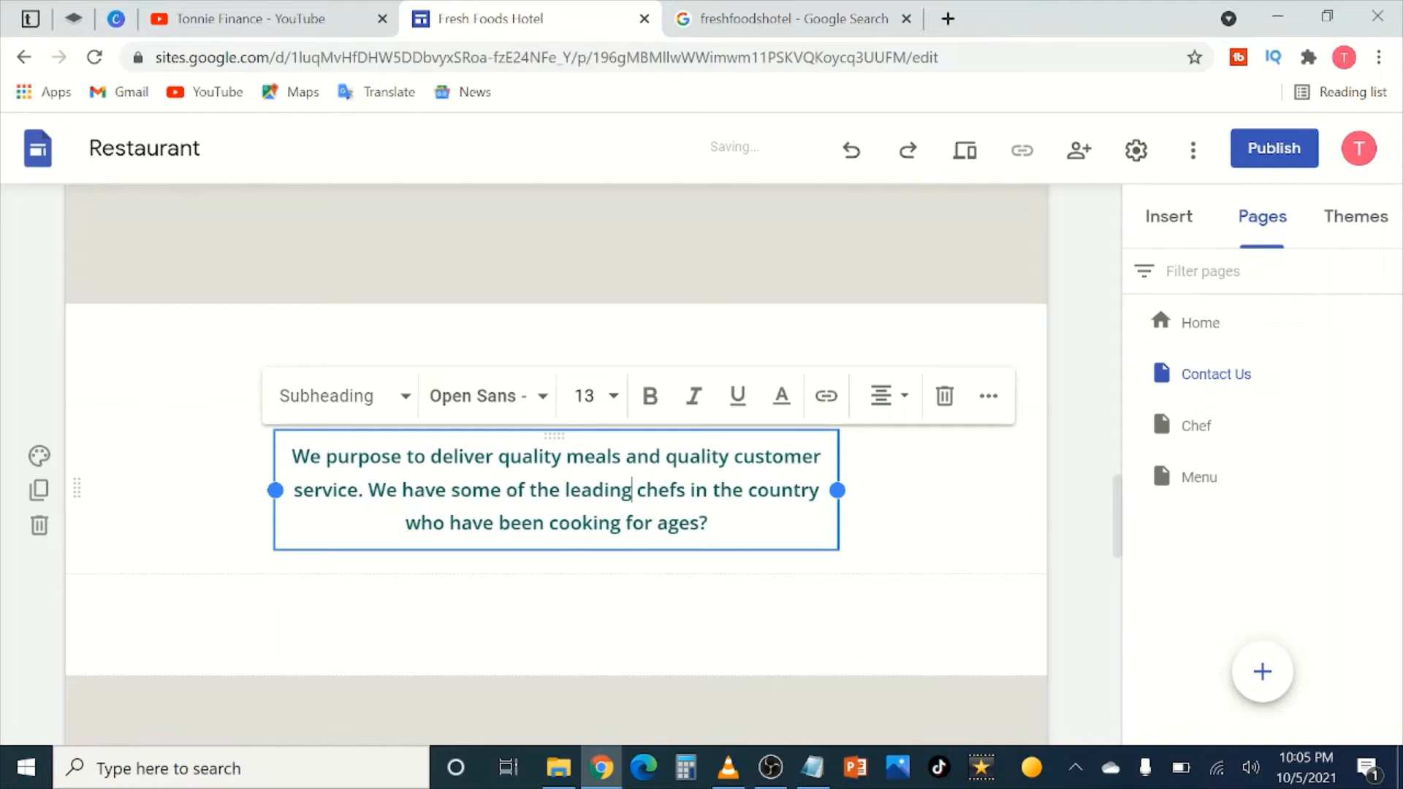
click(1063, 486)
Step: Caption the salad photo 'Our food placement is one of the best'
scroll(697, 453, down, 2)
scroll(697, 453, down, 3)
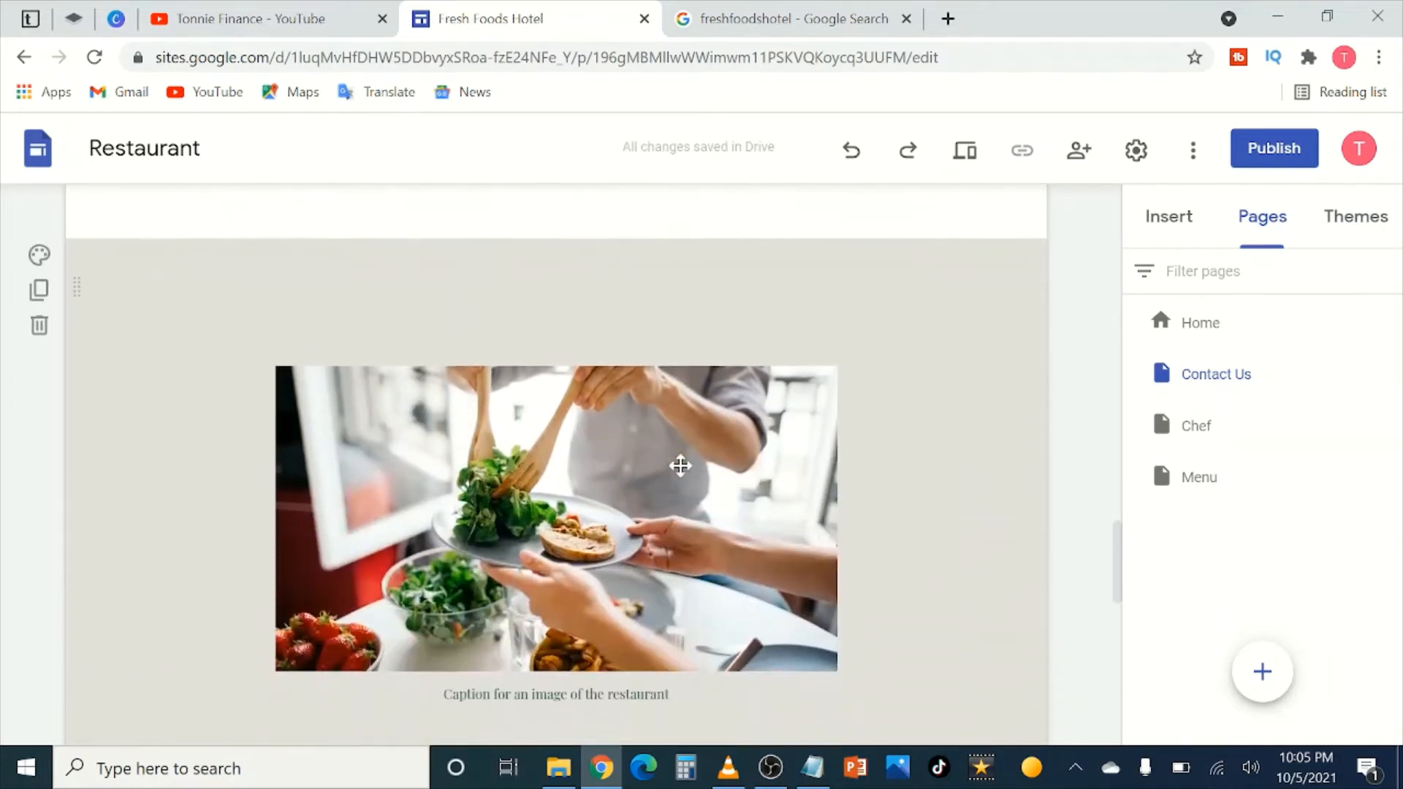
scroll(677, 464, up, 3)
scroll(679, 445, down, 2)
scroll(679, 438, down, 4)
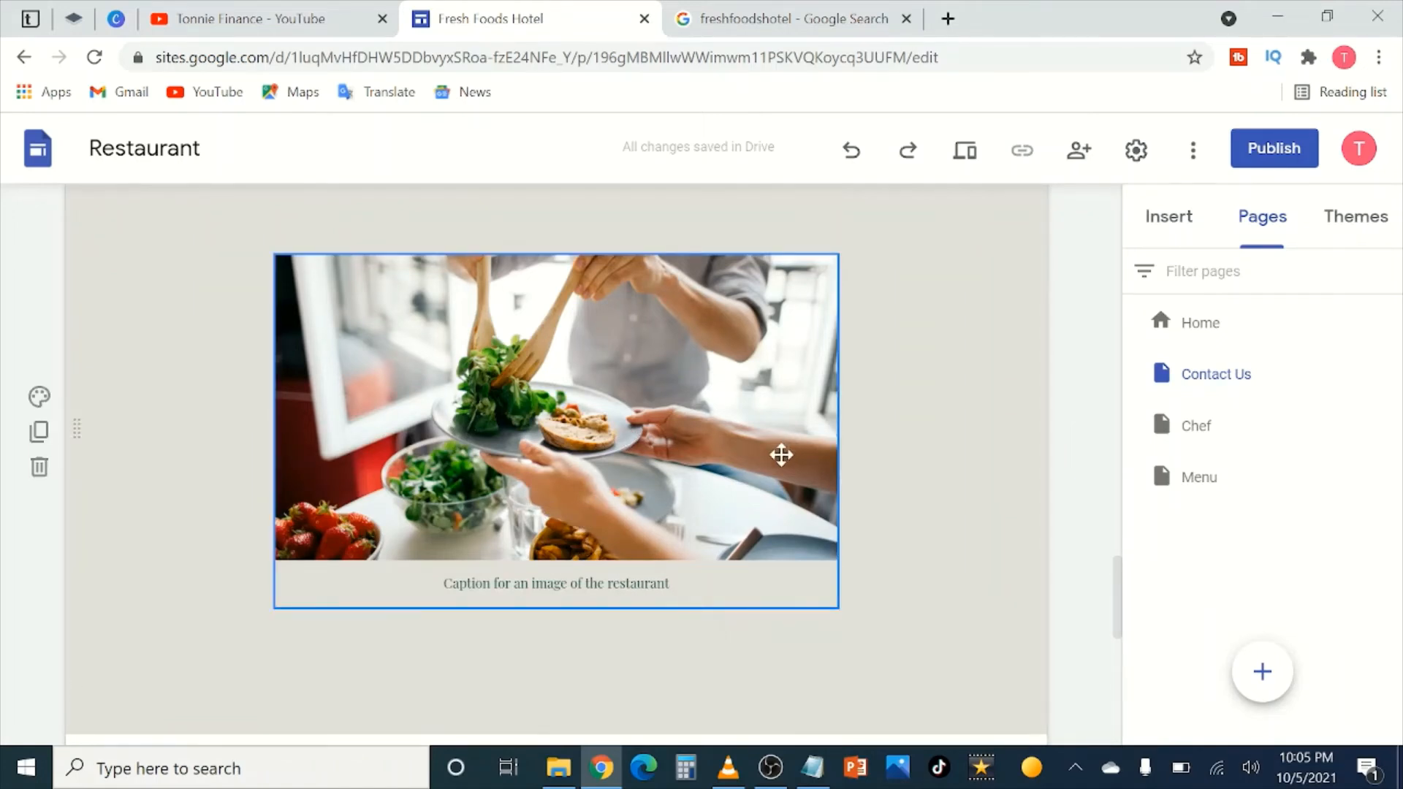
scroll(727, 506, down, 1)
click(676, 475)
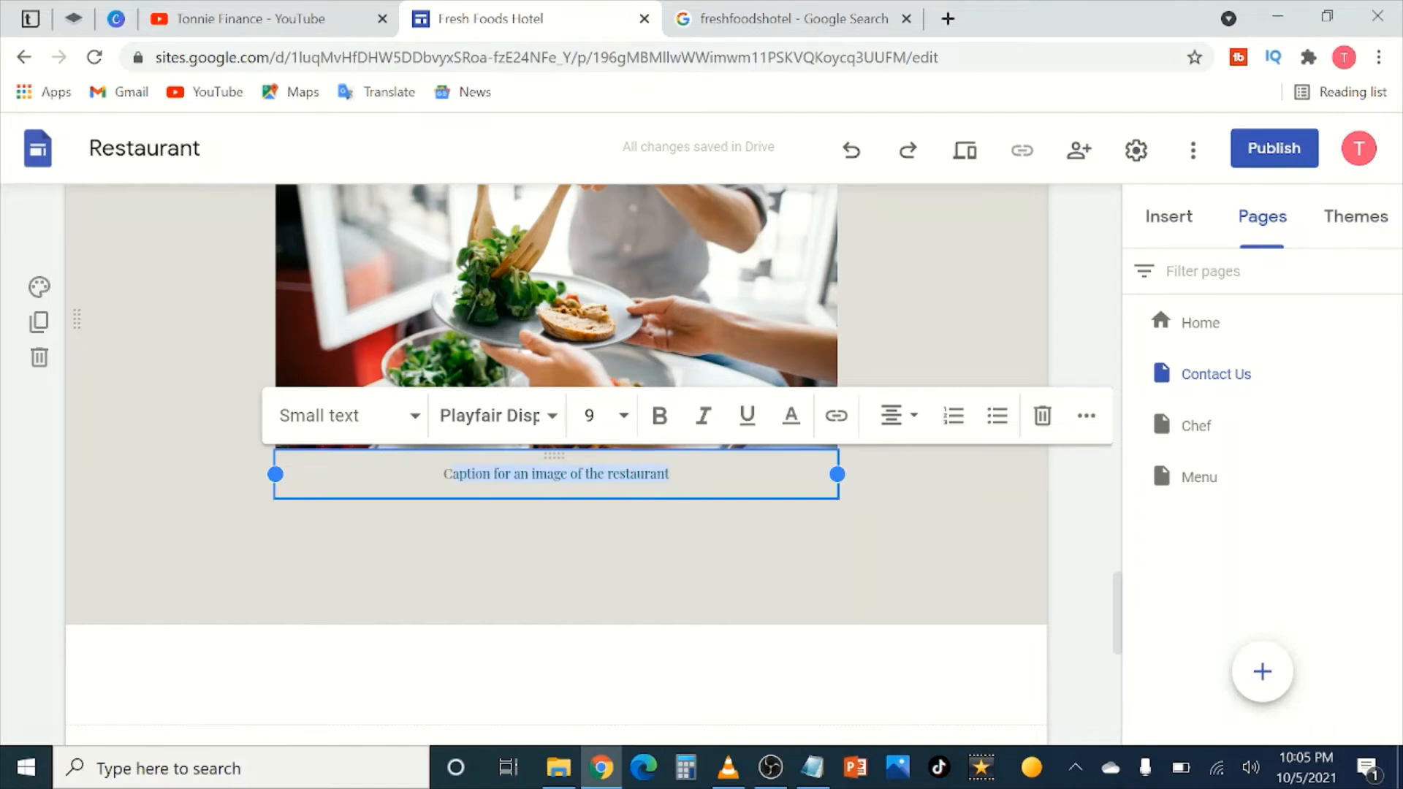
text(Our fo)
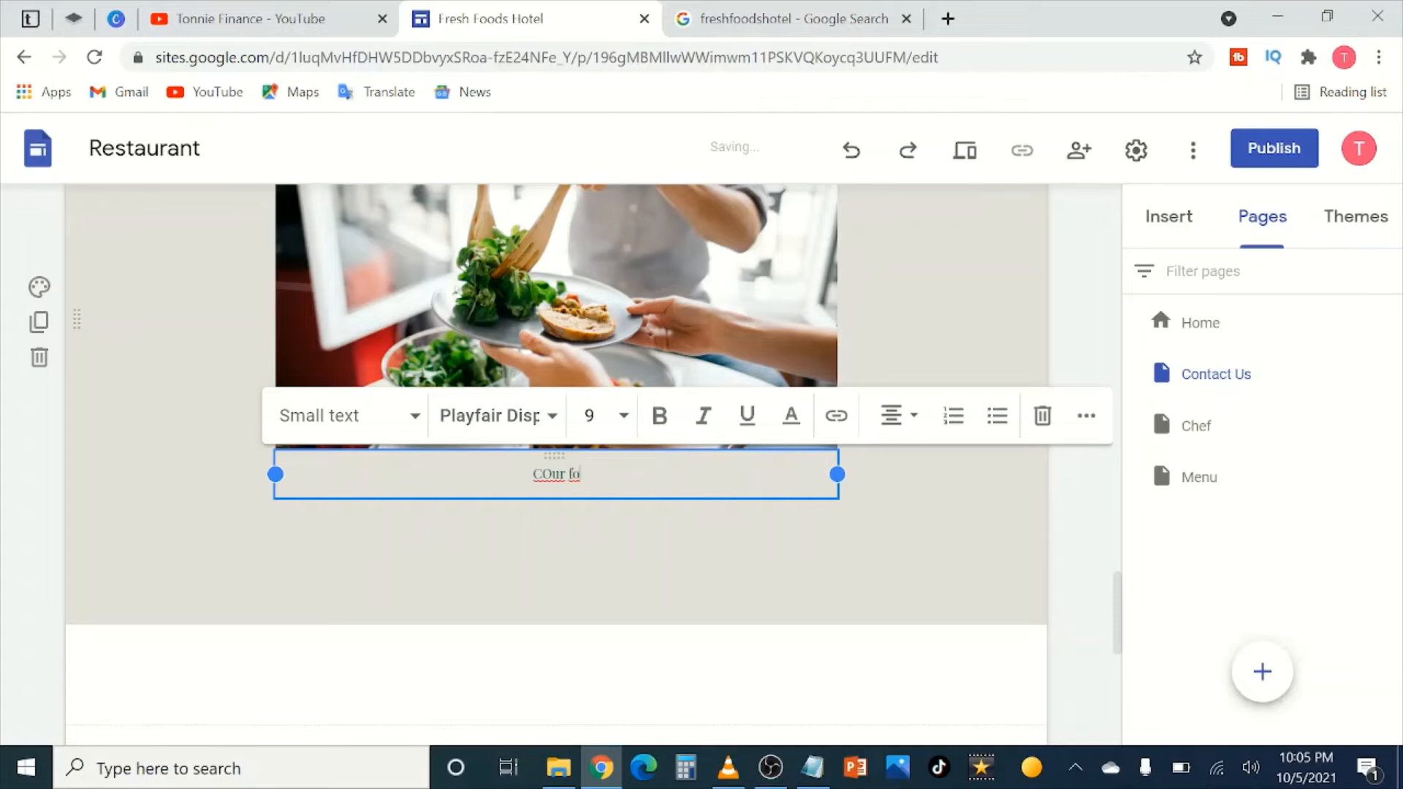
text(od )
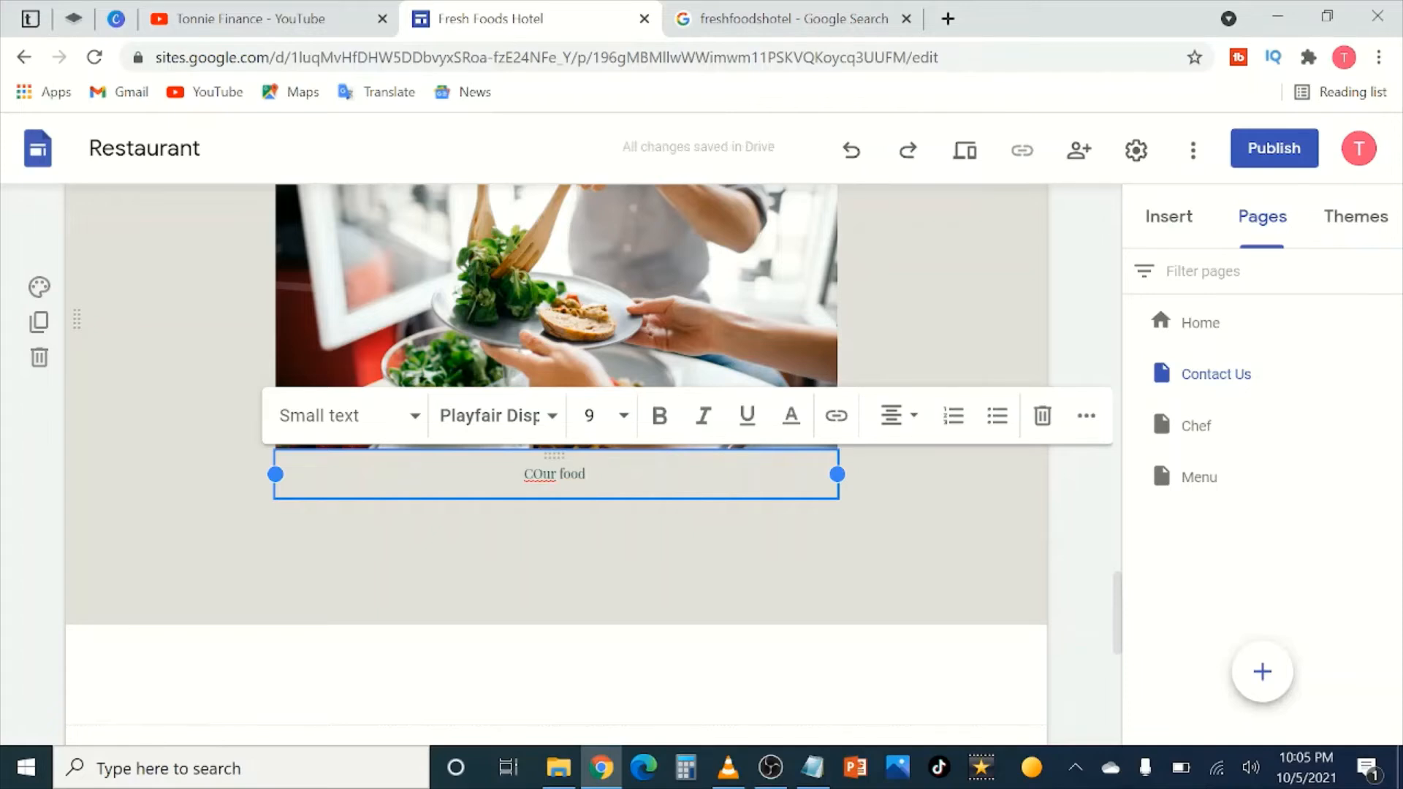
text(placement is)
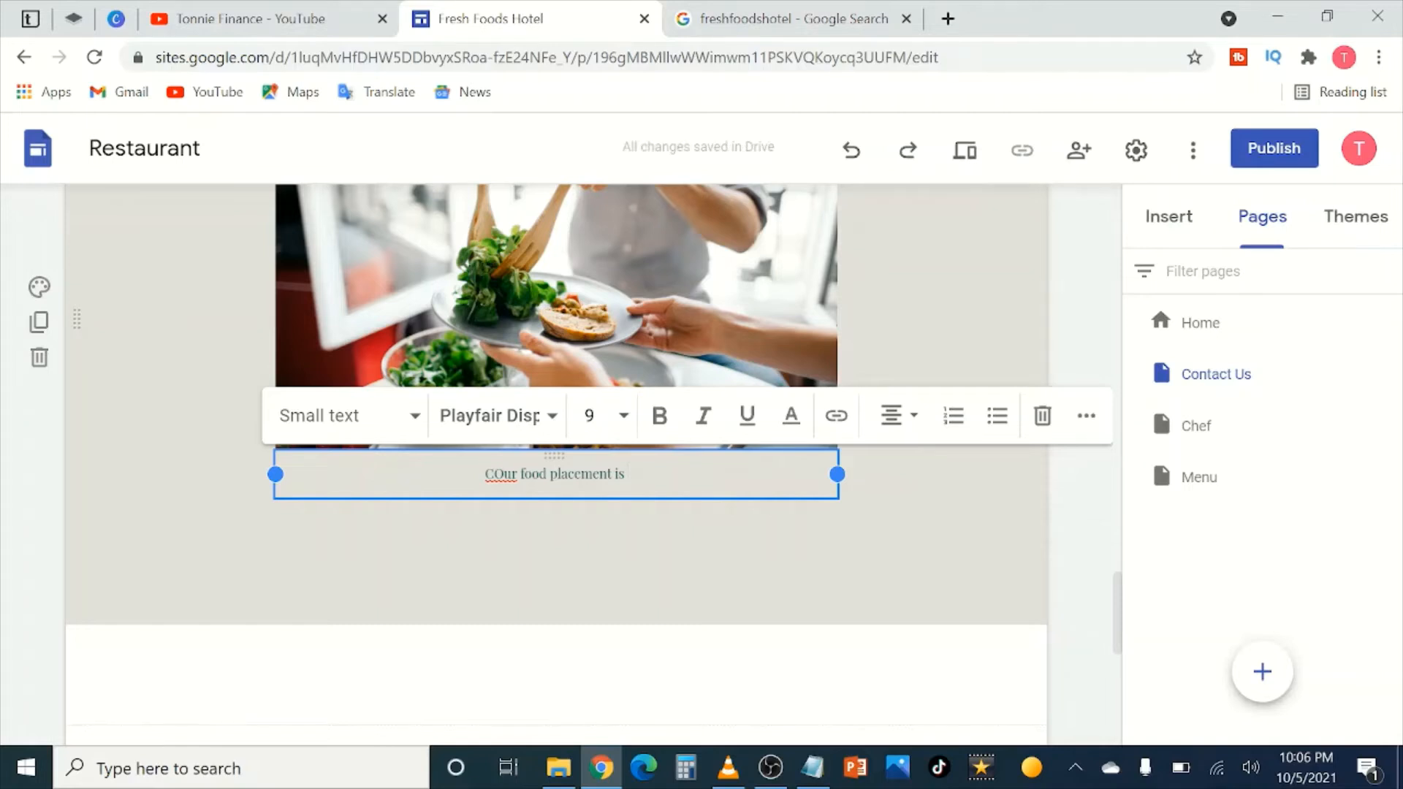
text( one of the b)
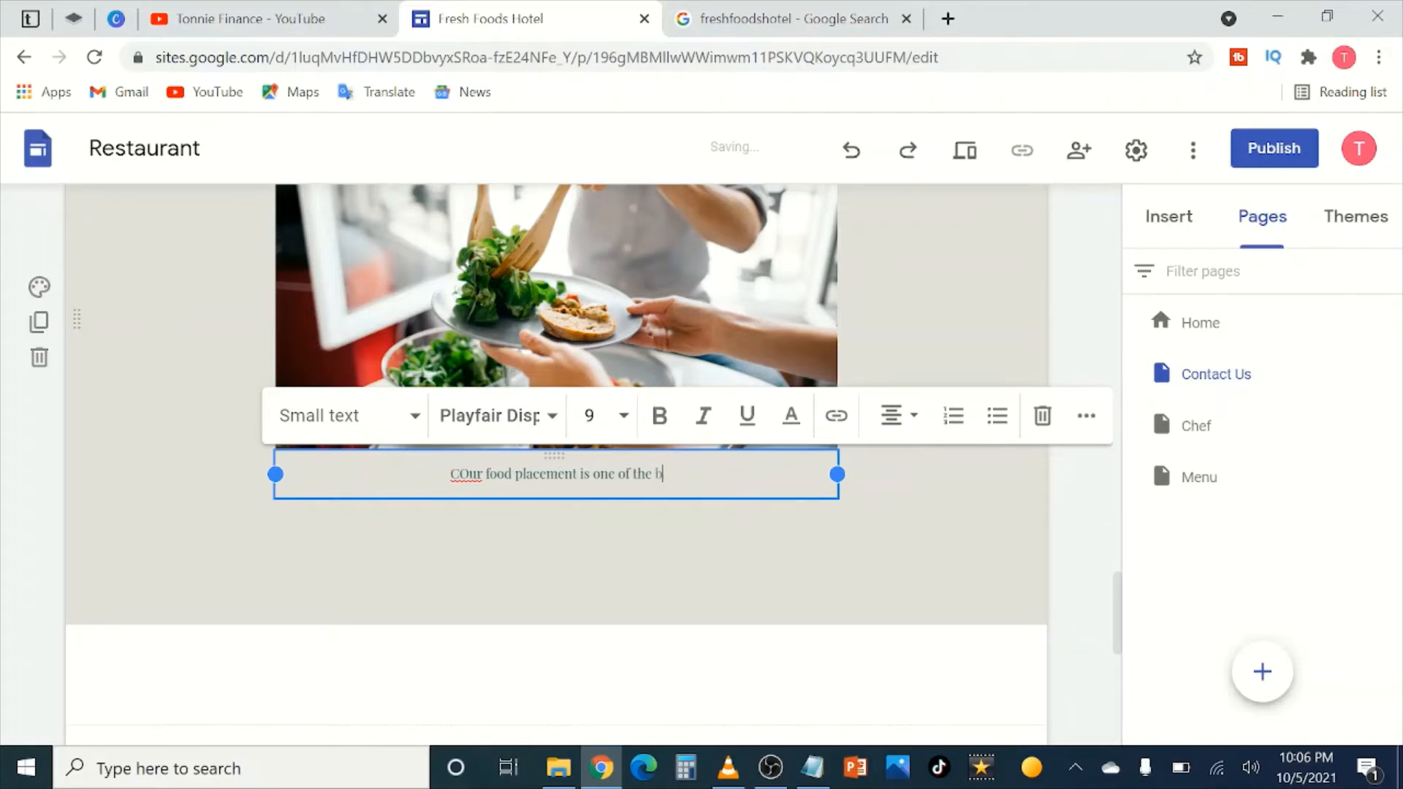
text(est)
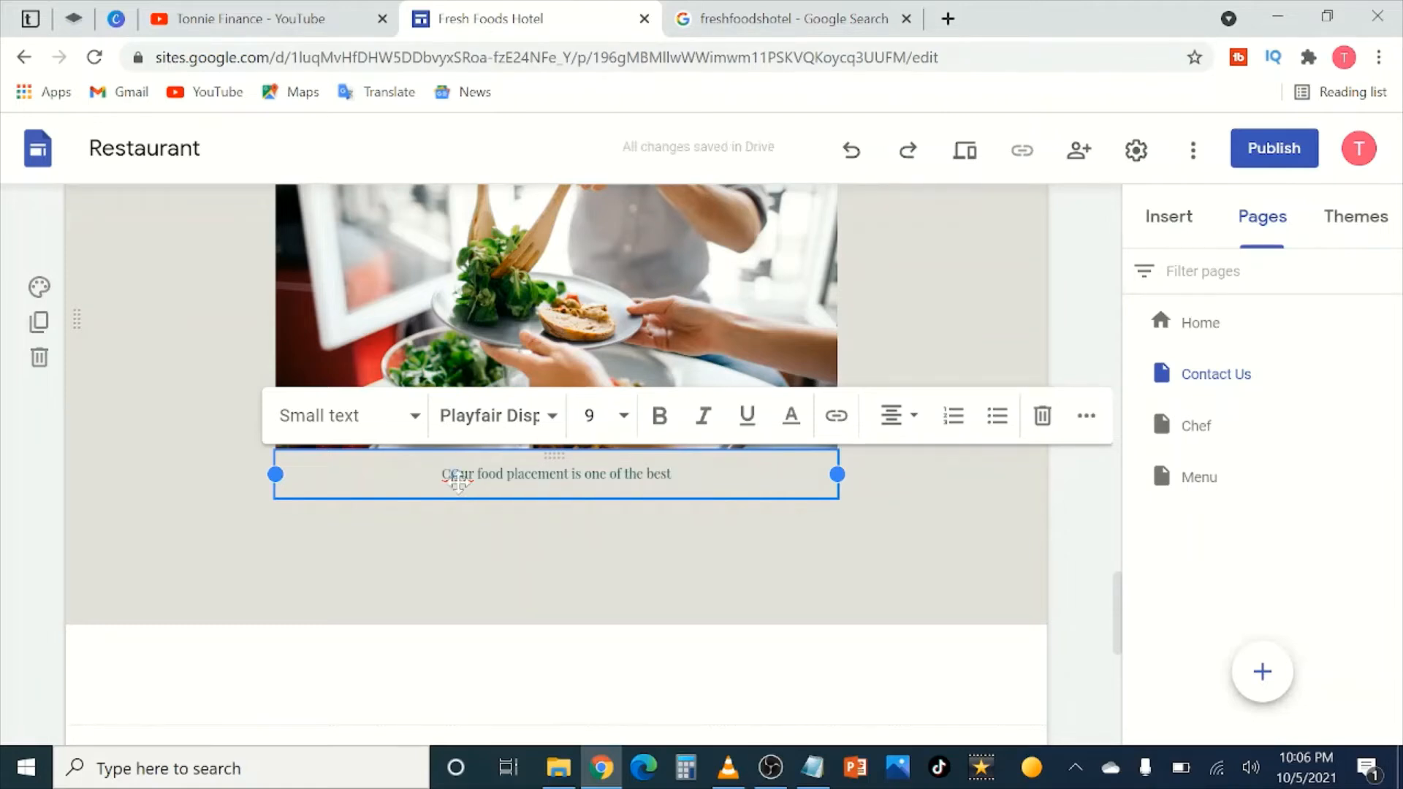
click(457, 475)
key(BackSpace)
click(1007, 467)
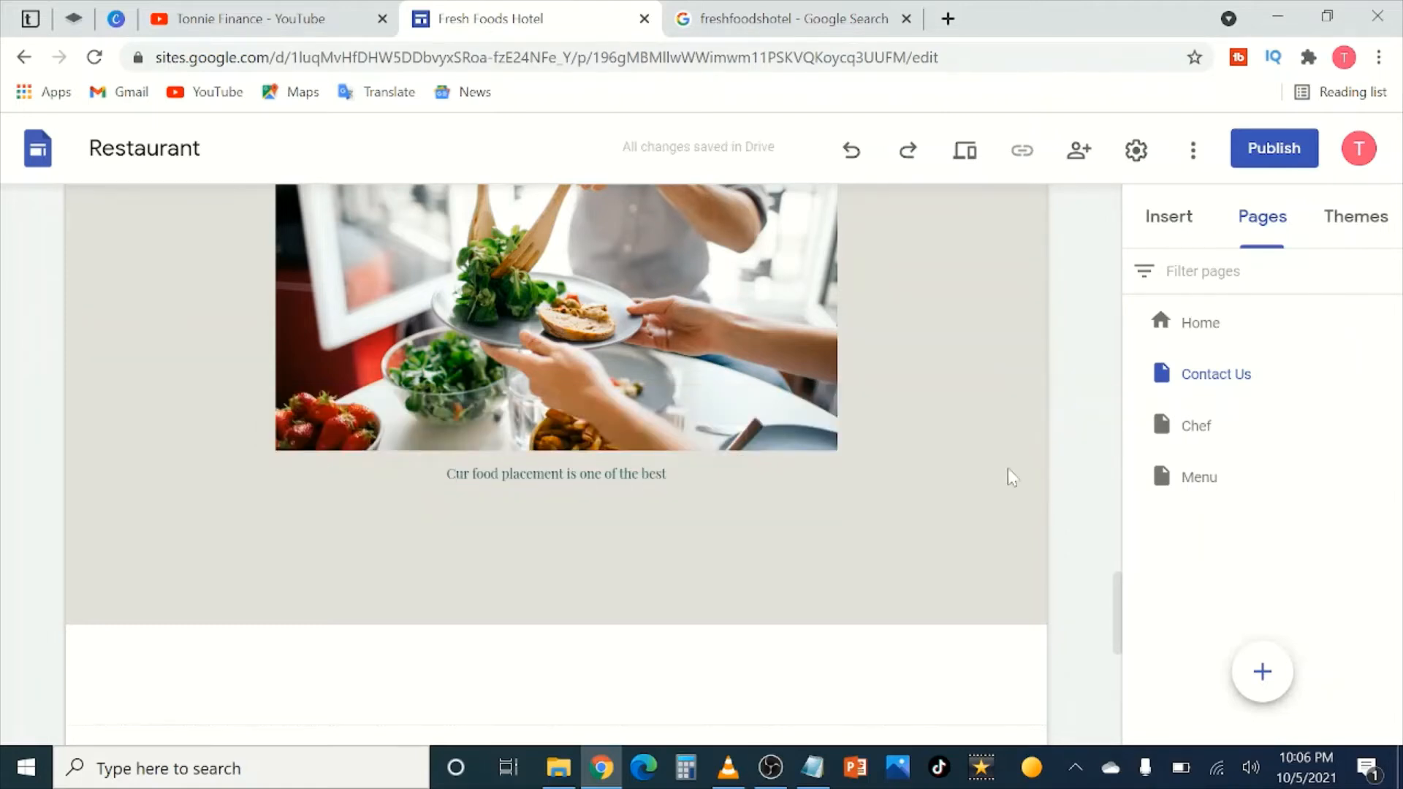
Step: Correct the caption's first word from 'Cur' to 'Our'
scroll(689, 372, up, 3)
scroll(549, 569, down, 2)
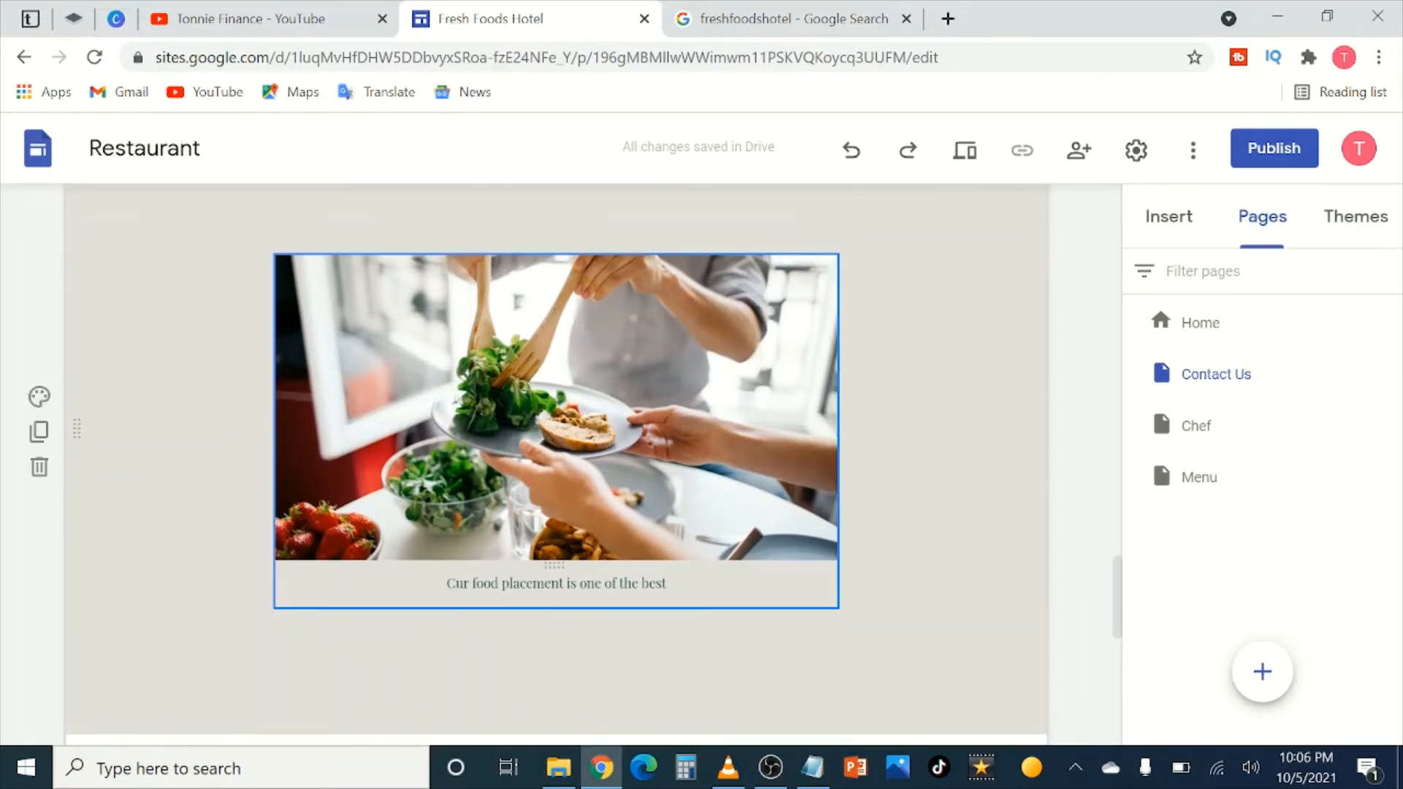
click(455, 583)
key(BackSpace)
text(O)
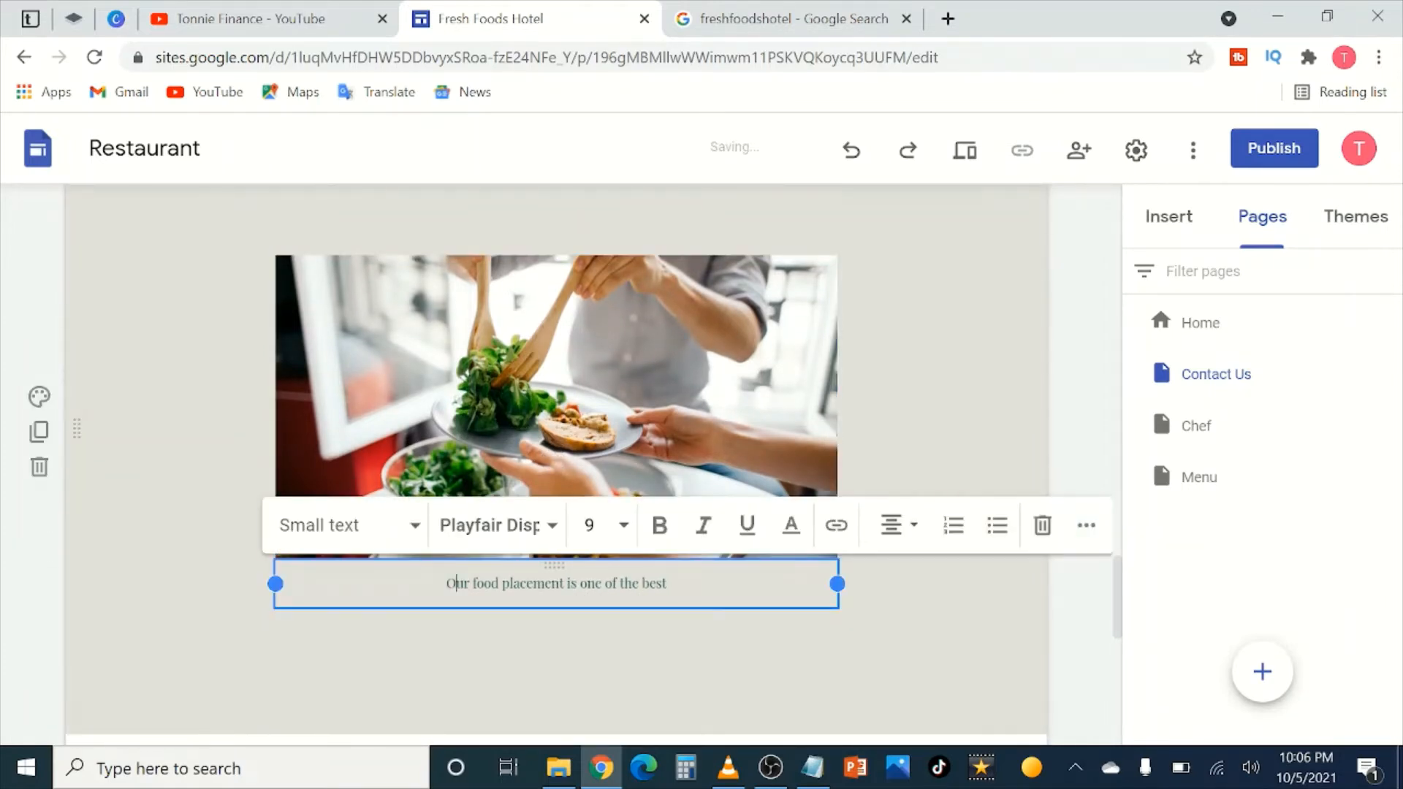
click(1018, 585)
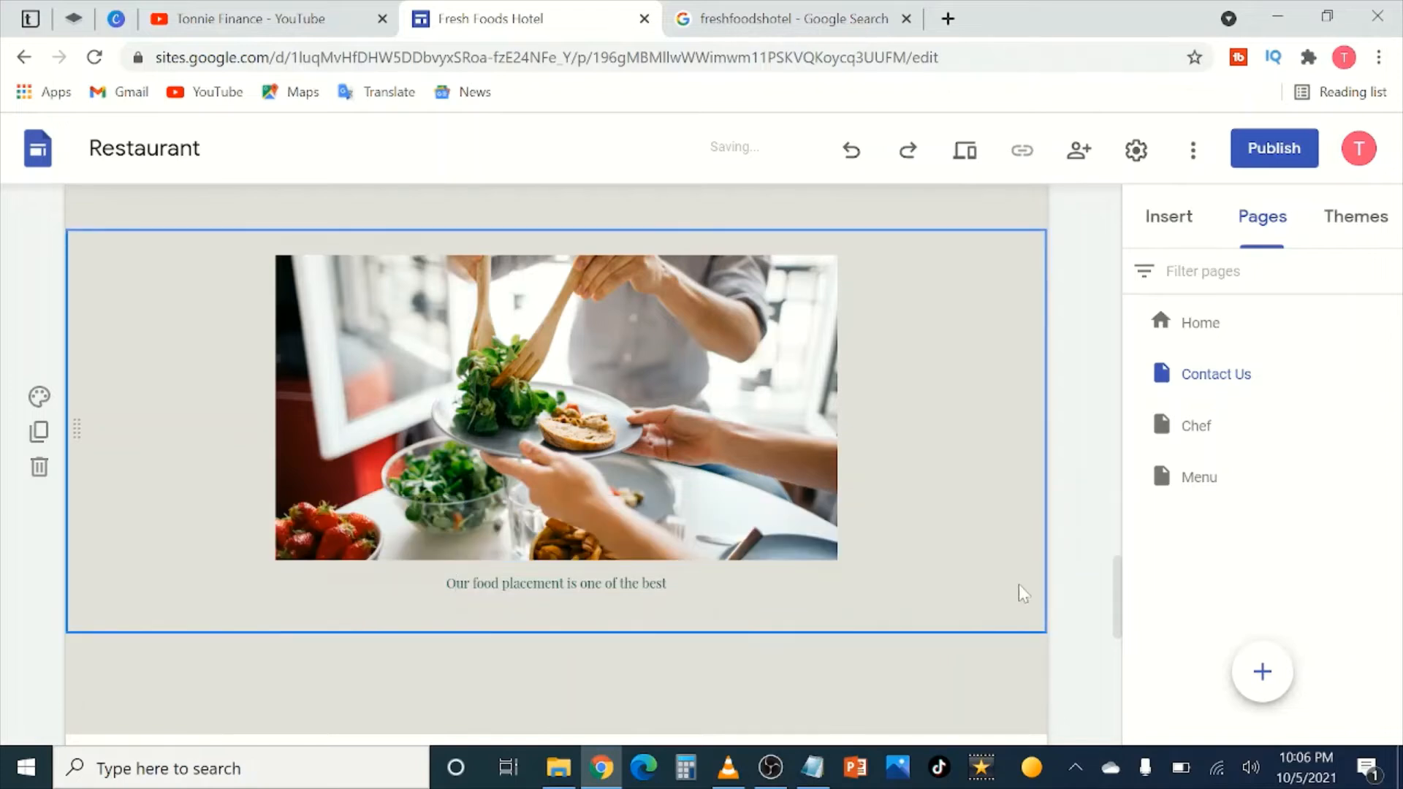
scroll(874, 530, down, 6)
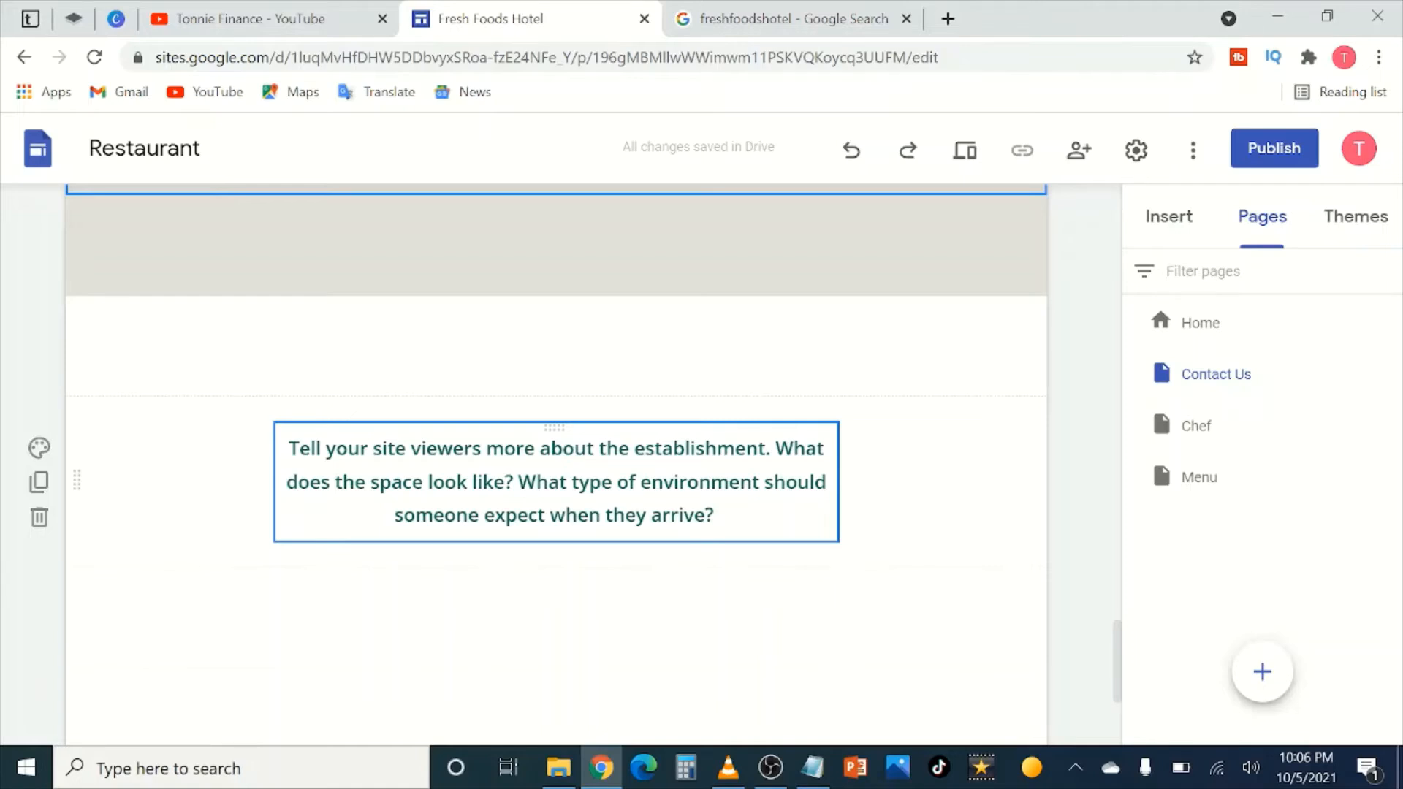
Step: Describe the custom made hotel setting, with a swimming pool and bouncing castle where kids play while parents enjoy excellent foods
drag(703, 516, 310, 448)
key(BackSpace)
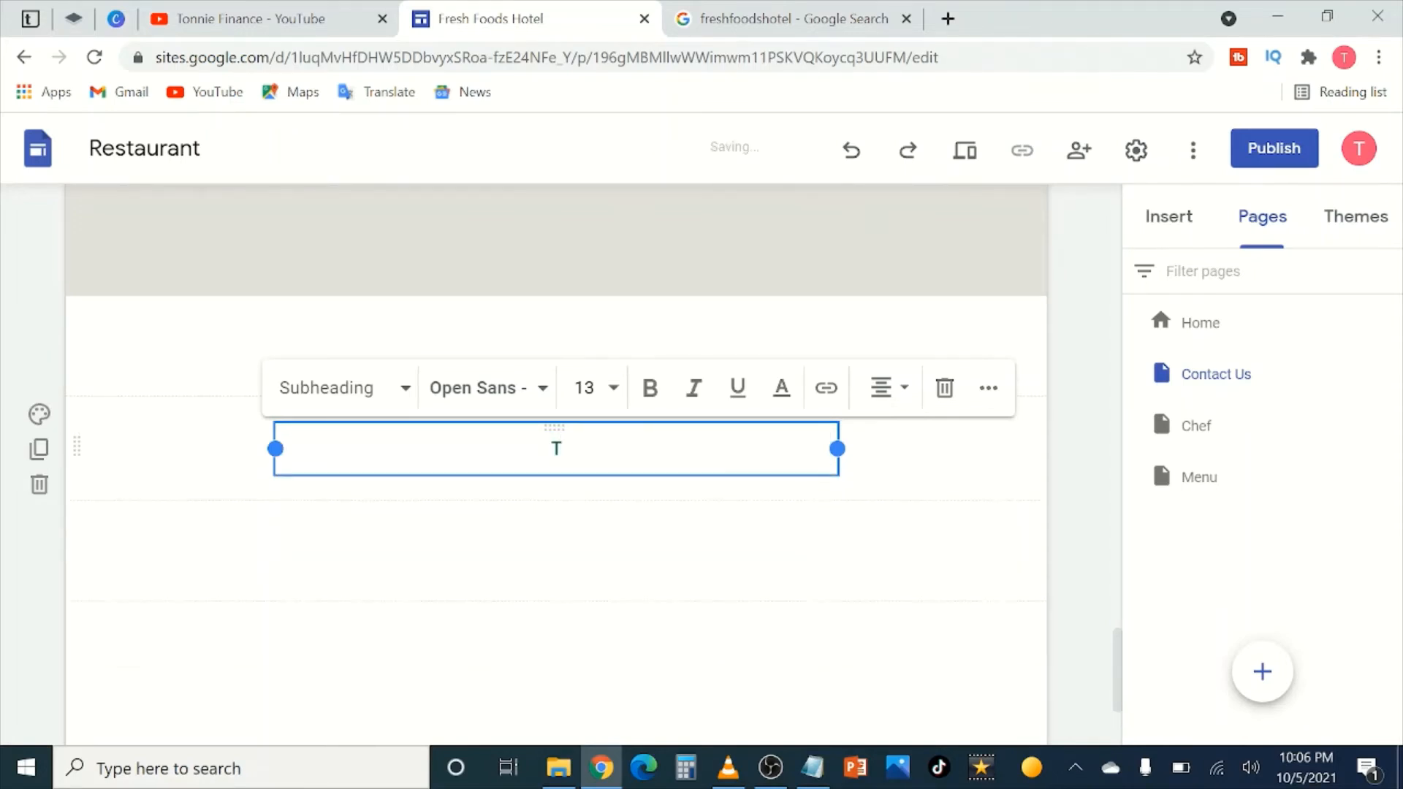
text(We have )
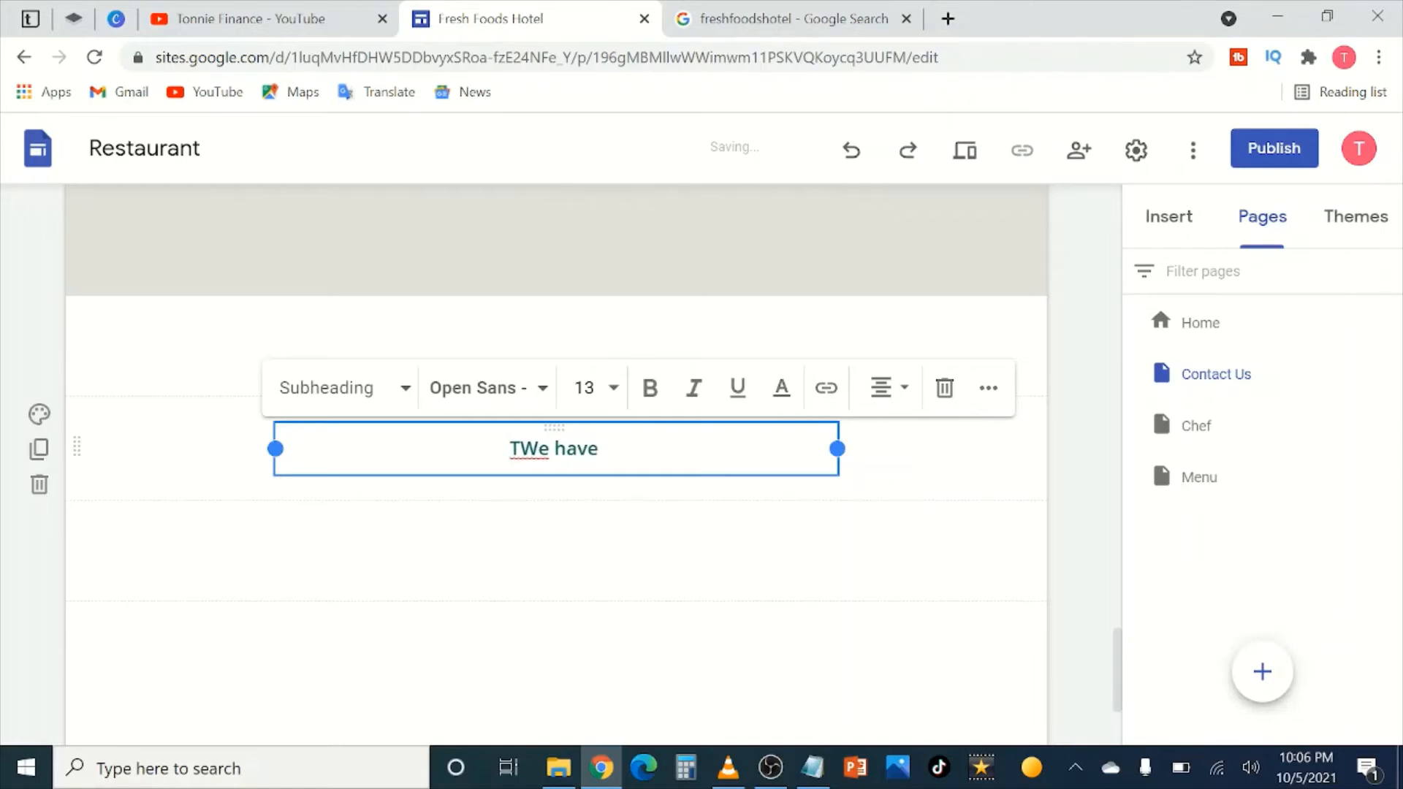
text(custome mad)
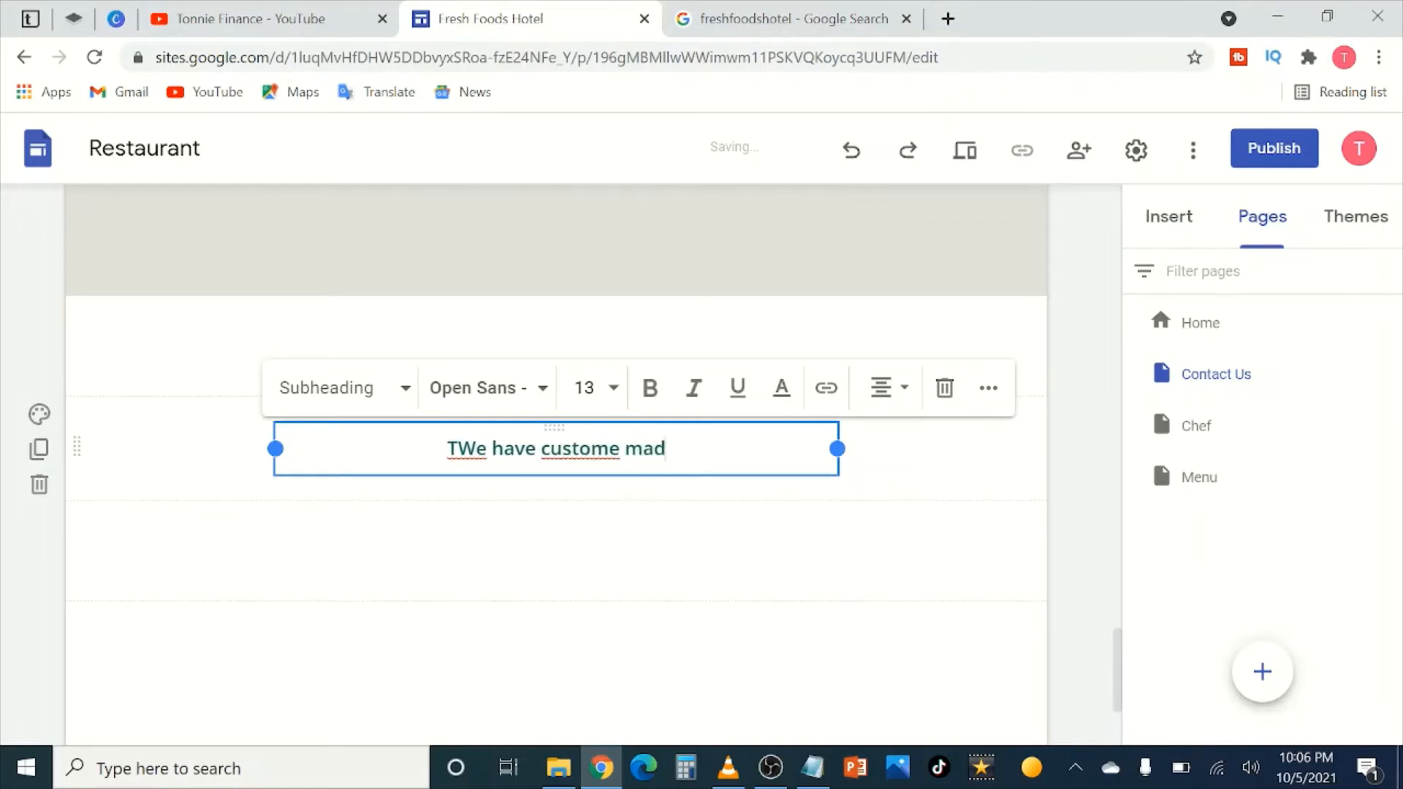
text(e)
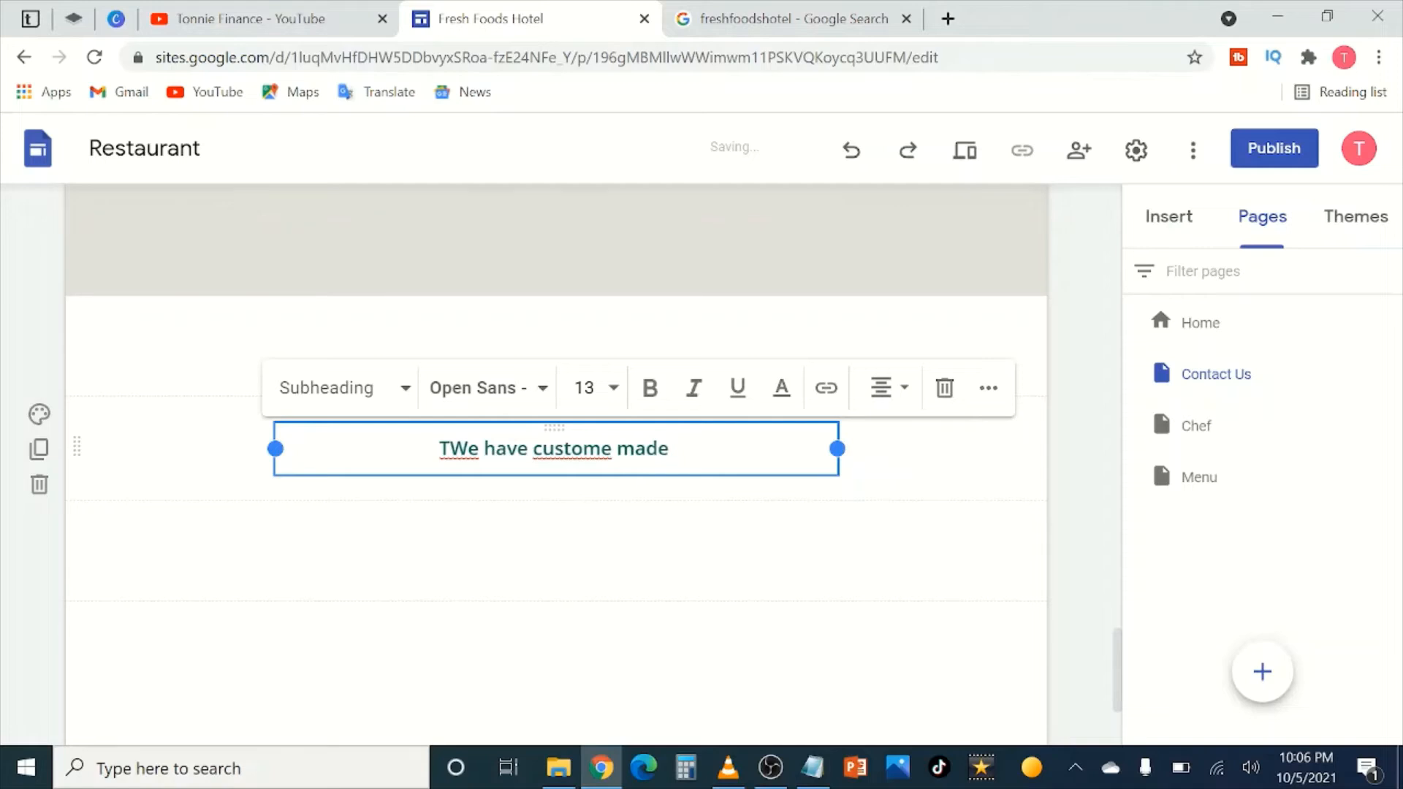
text( hotel set)
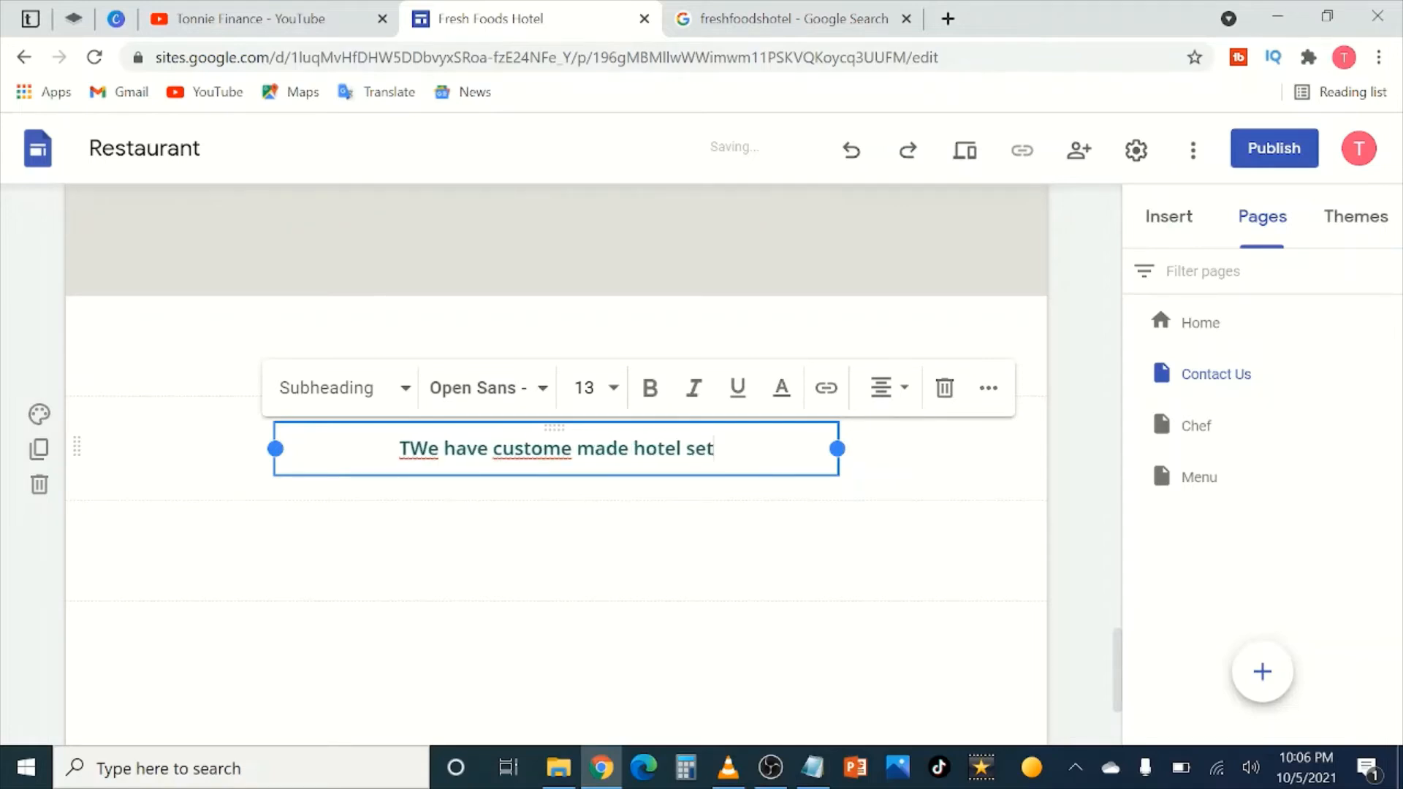
text(ting with )
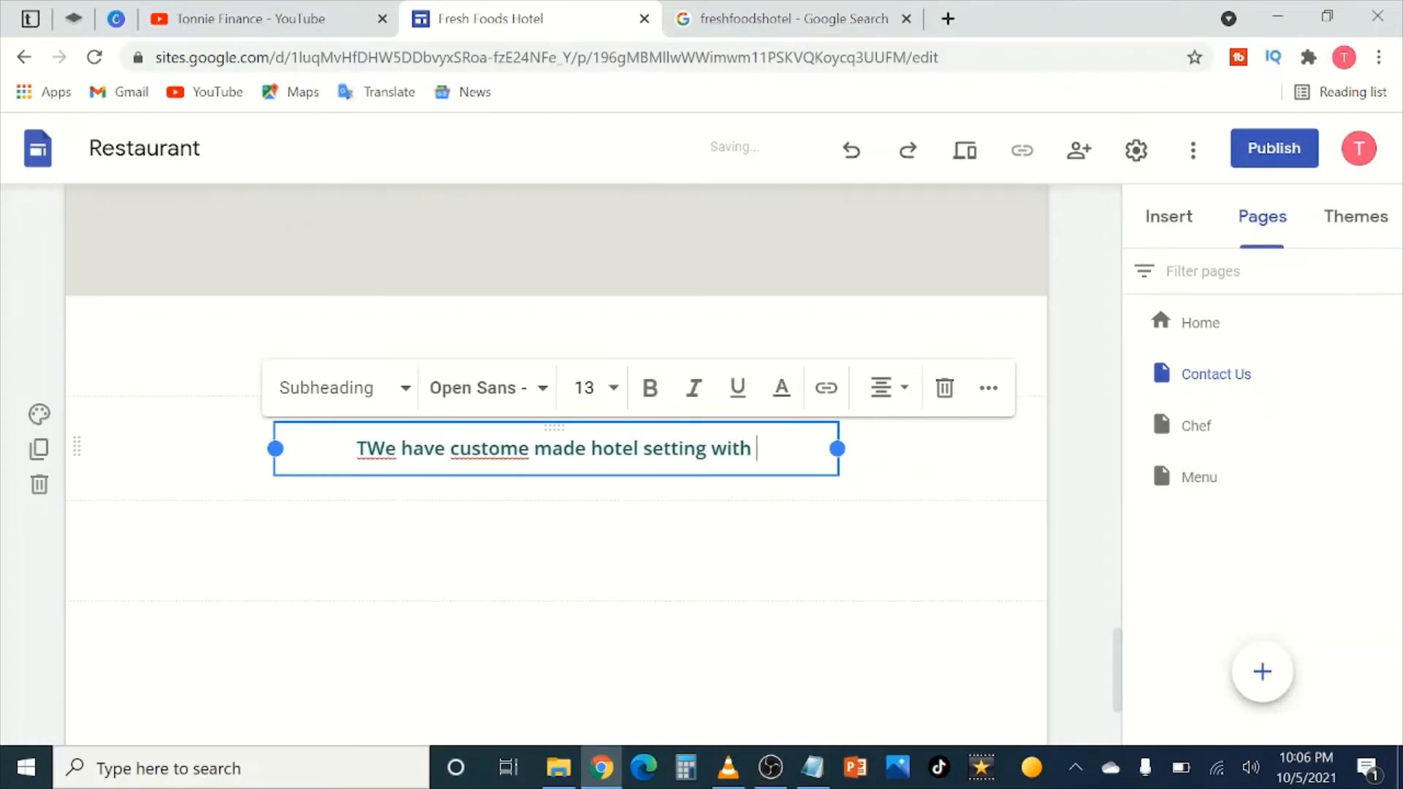
text(a s)
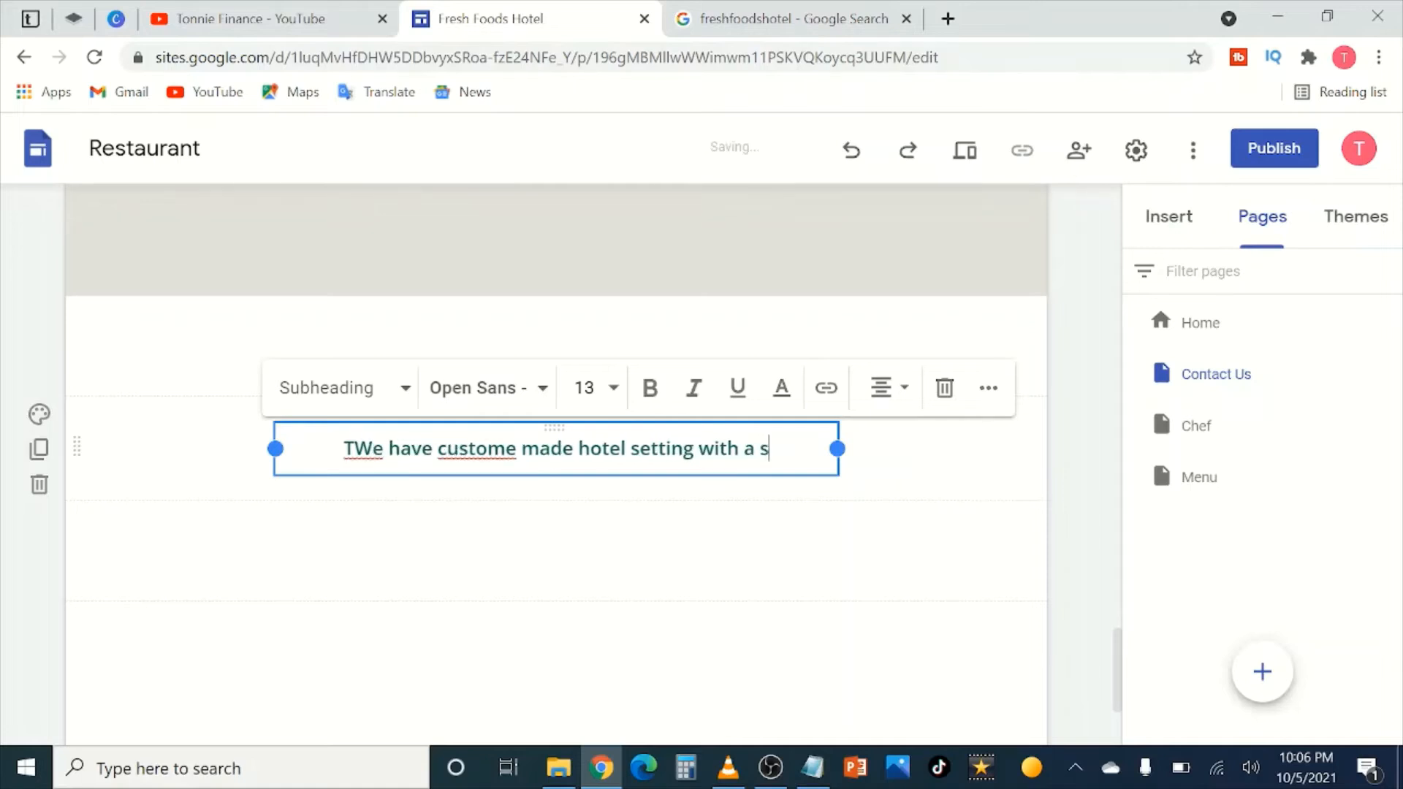
text(wimming pool and bou)
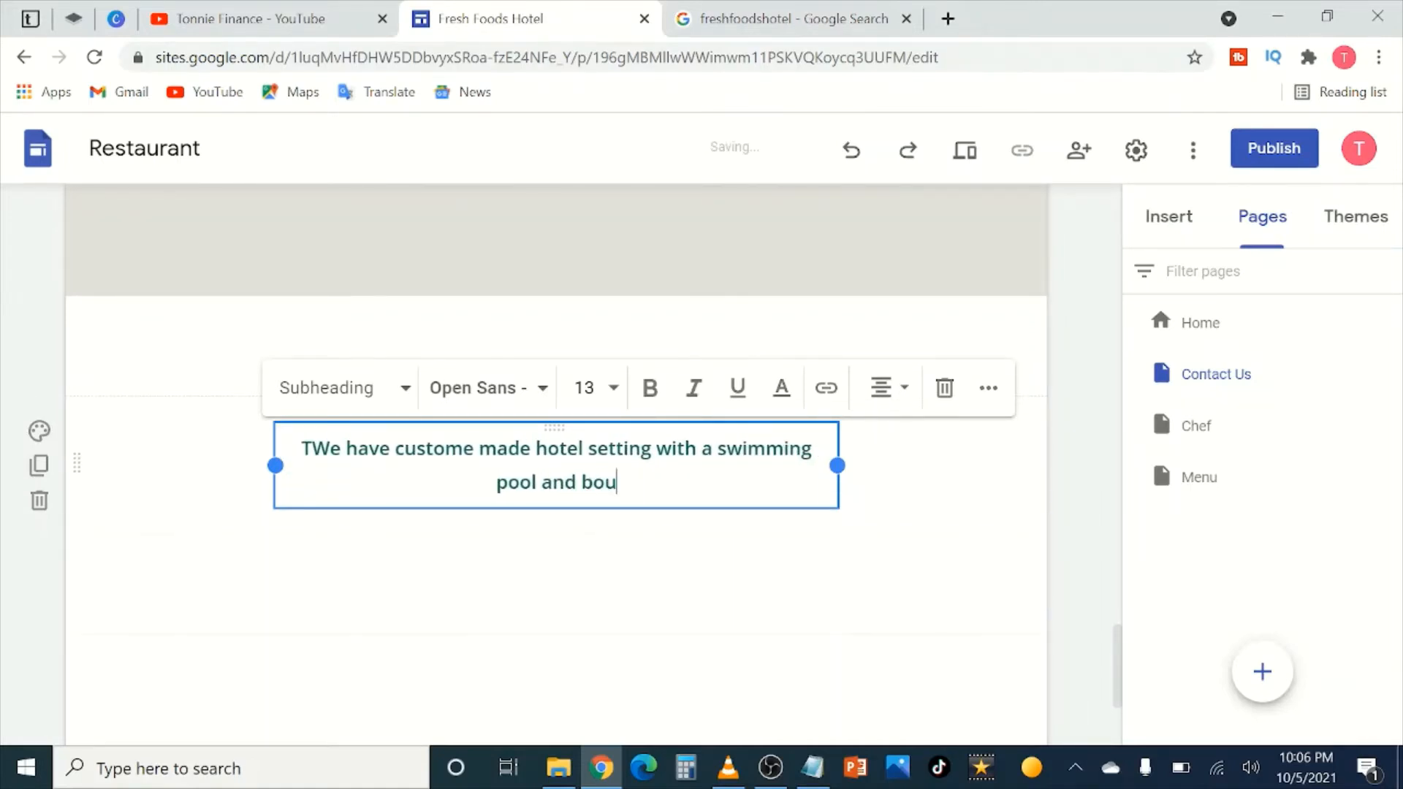
text(ncing castl)
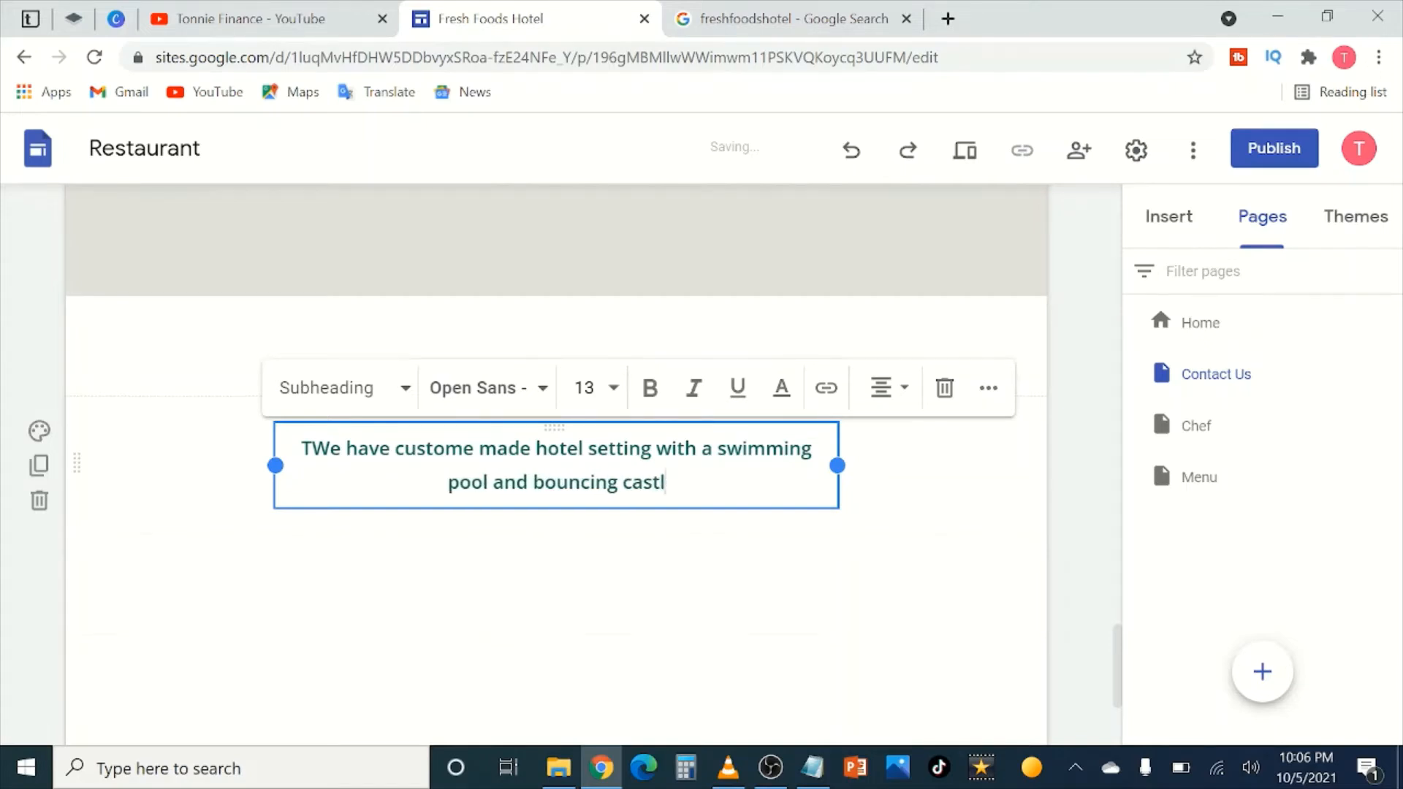
text(e for Kif)
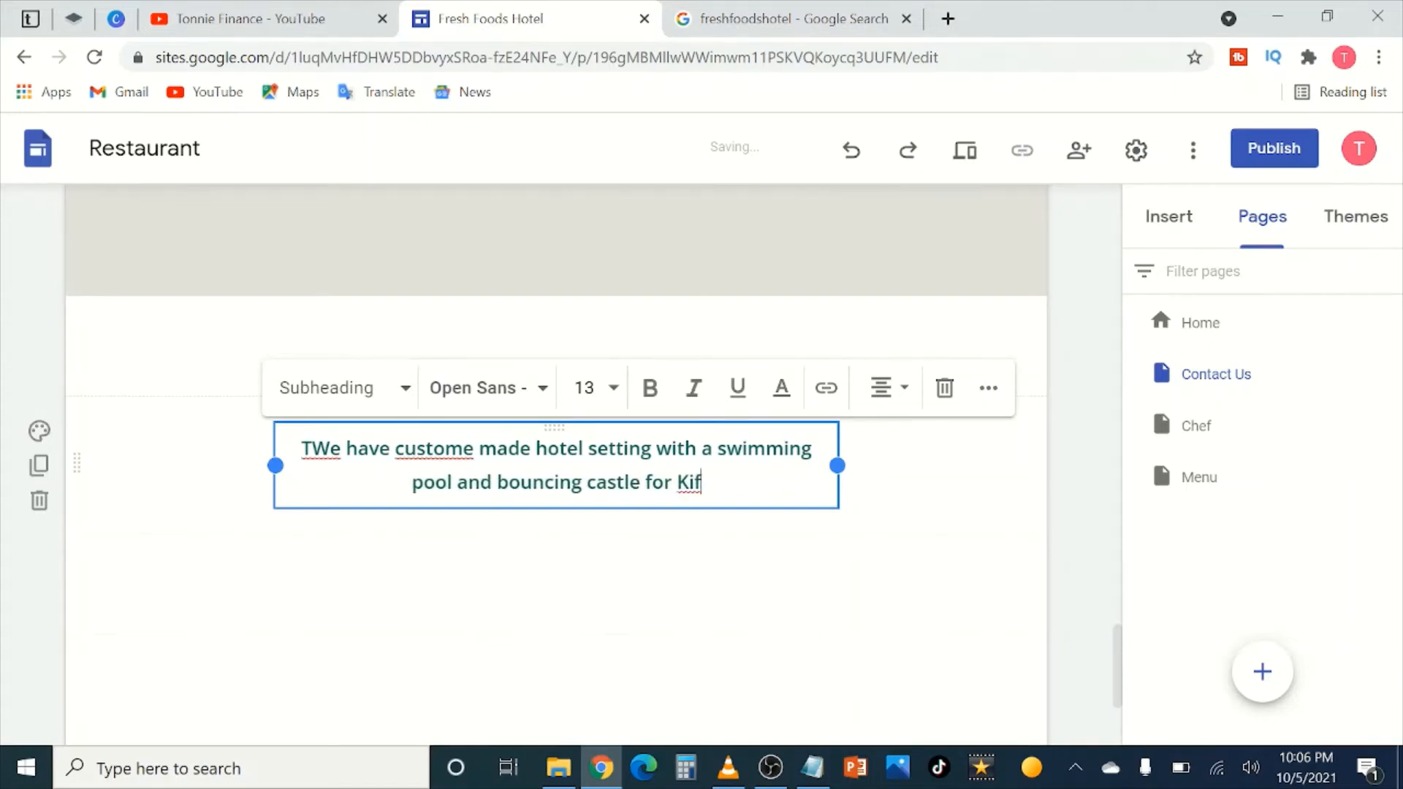
key(BackSpace)
text(ds t)
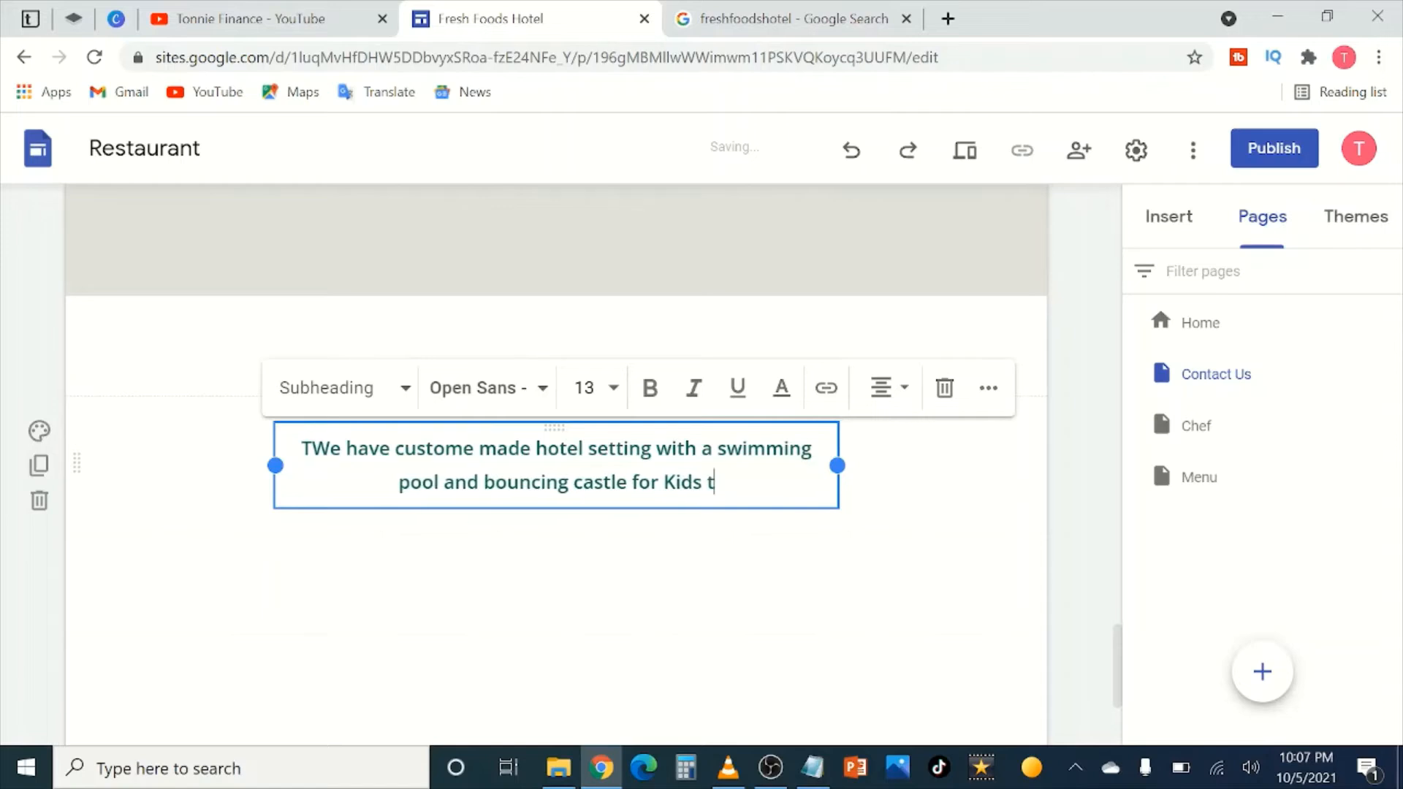
text(o enj)
key(BackSpace)
key(BackSpace)
key(BackSpace)
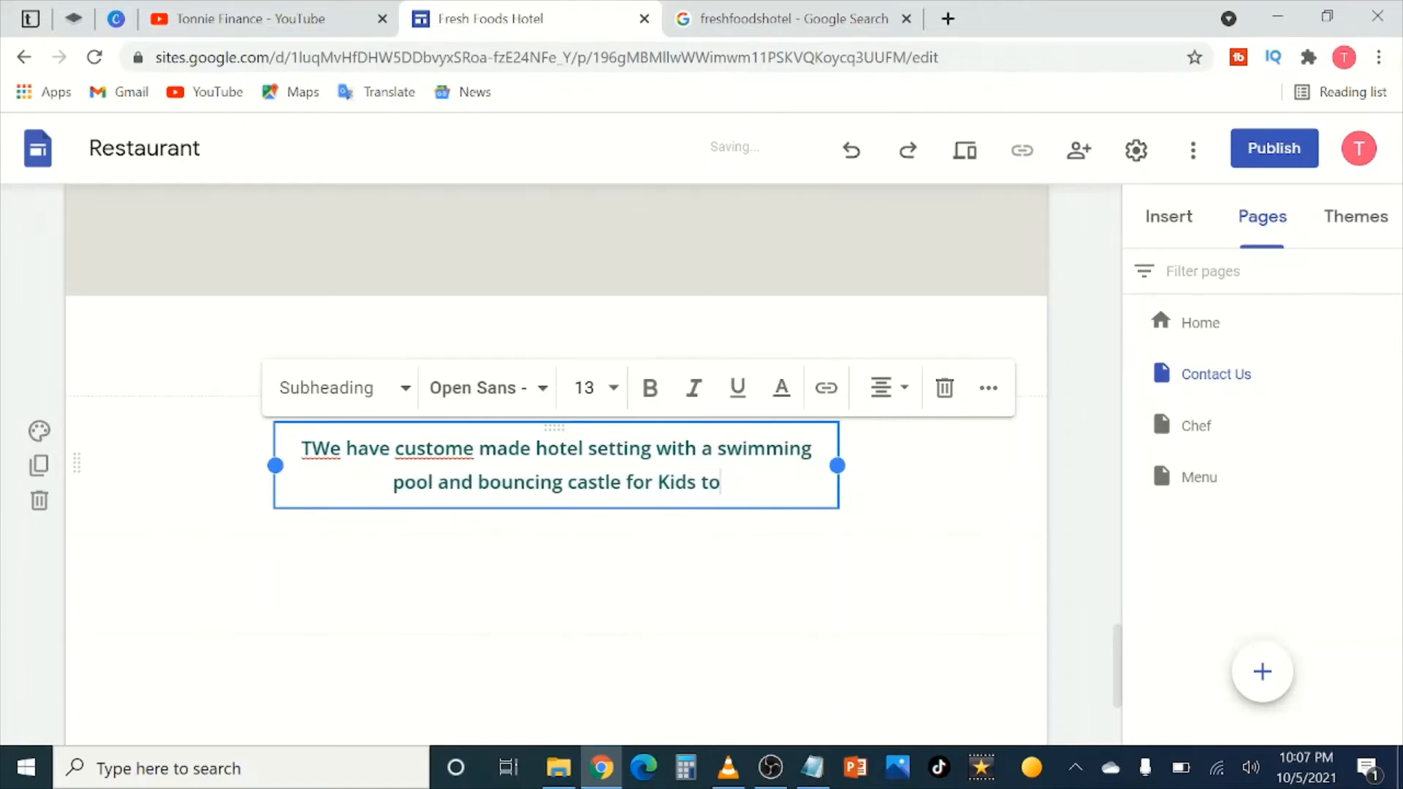
text(play wh)
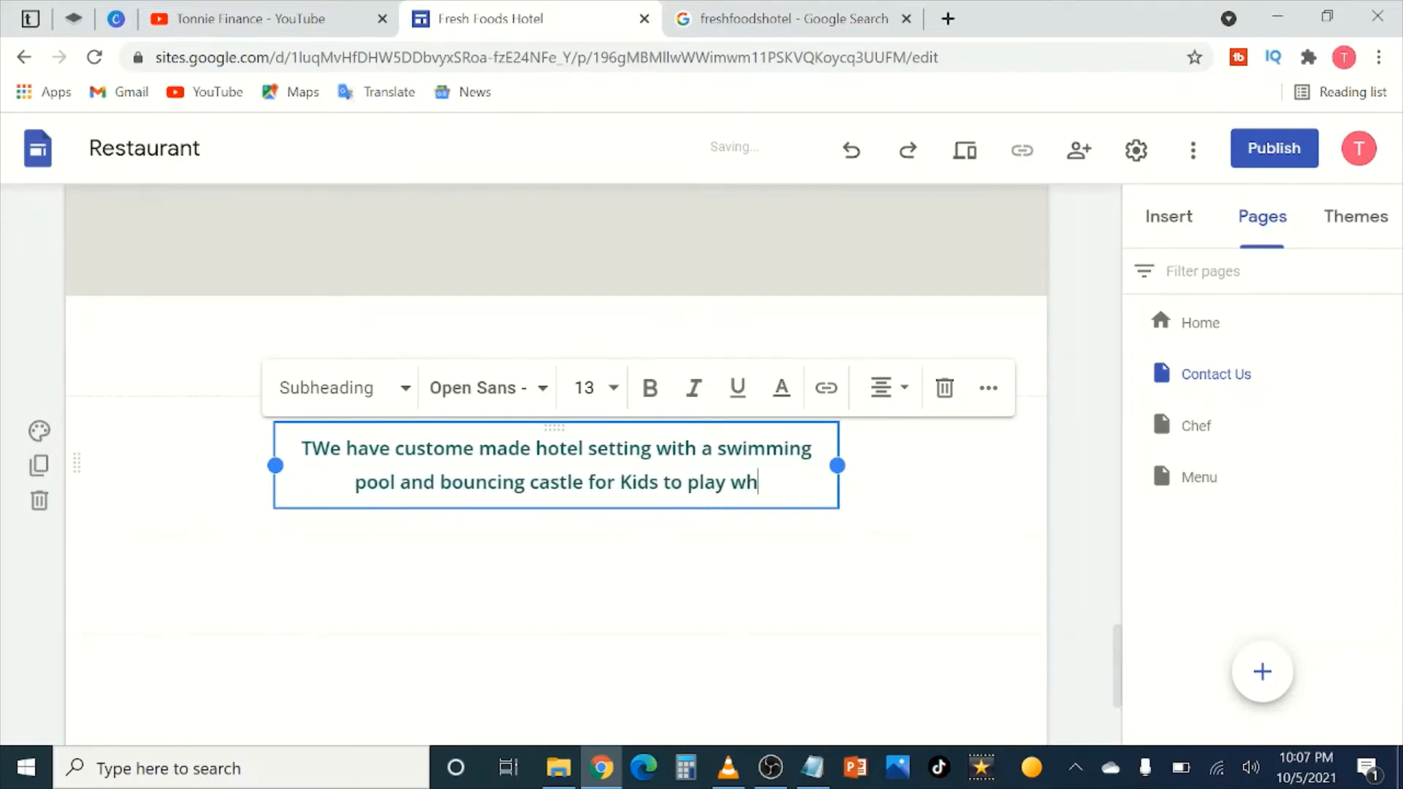
text(ole)
key(BackSpace)
key(BackSpace)
key(BackSpace)
text(ile enjo)
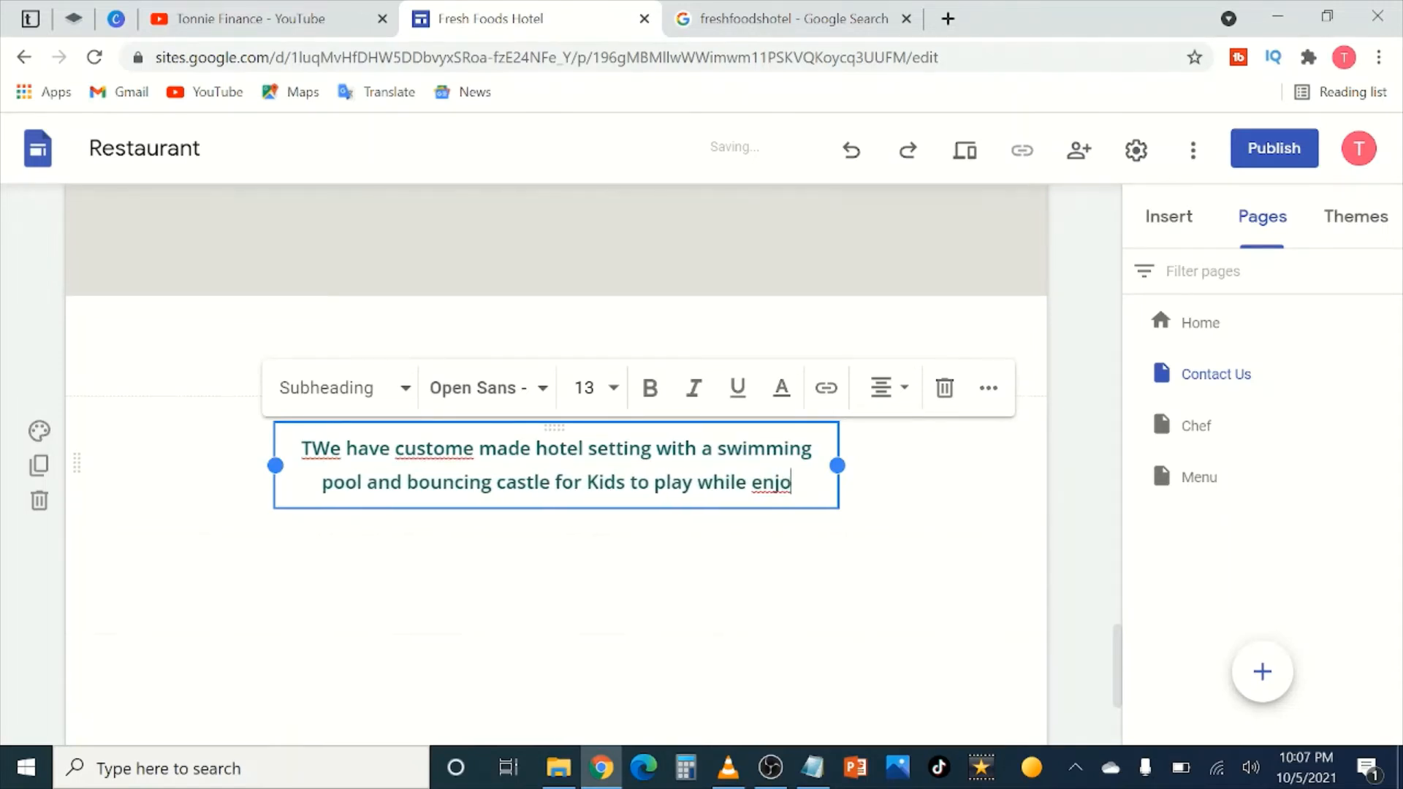
text(ying our)
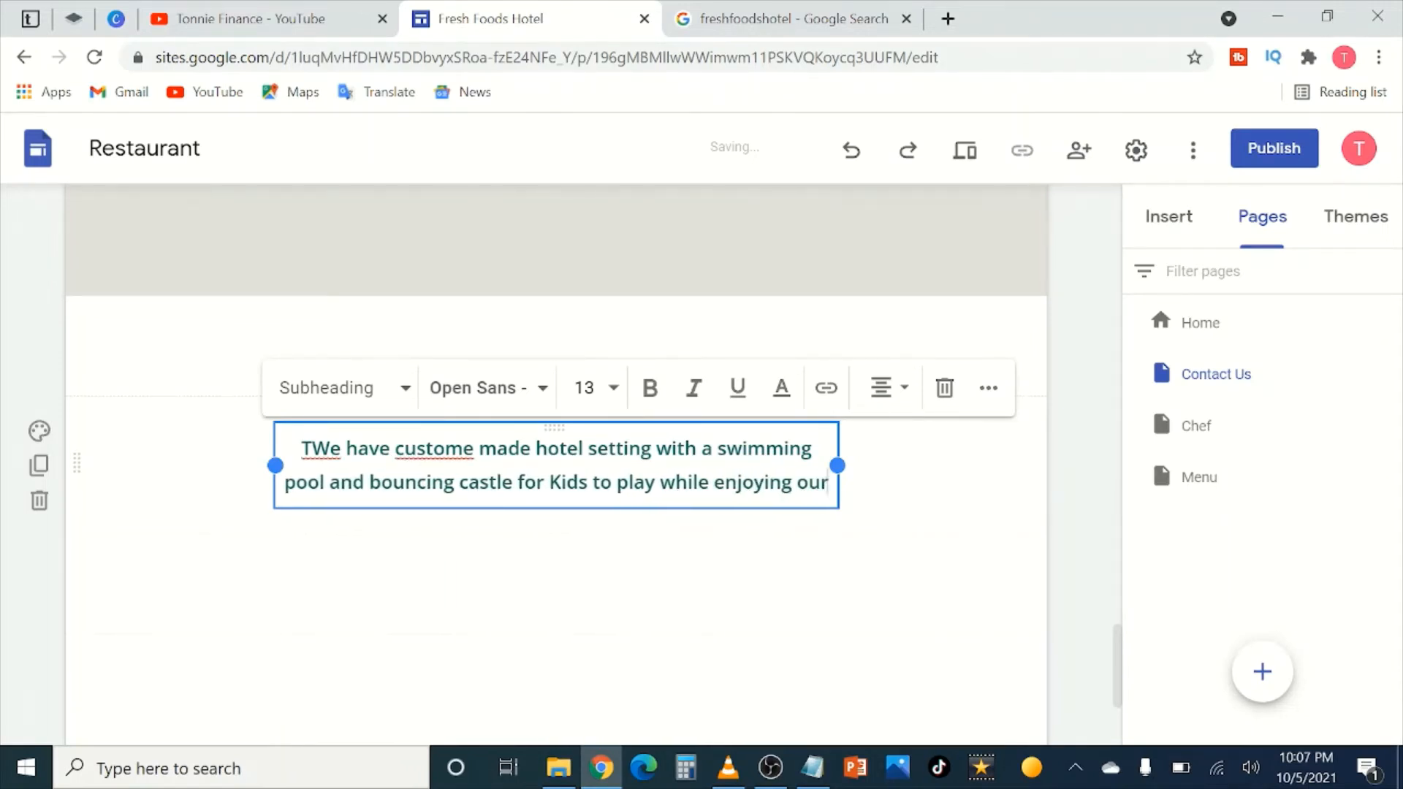
text( excellent )
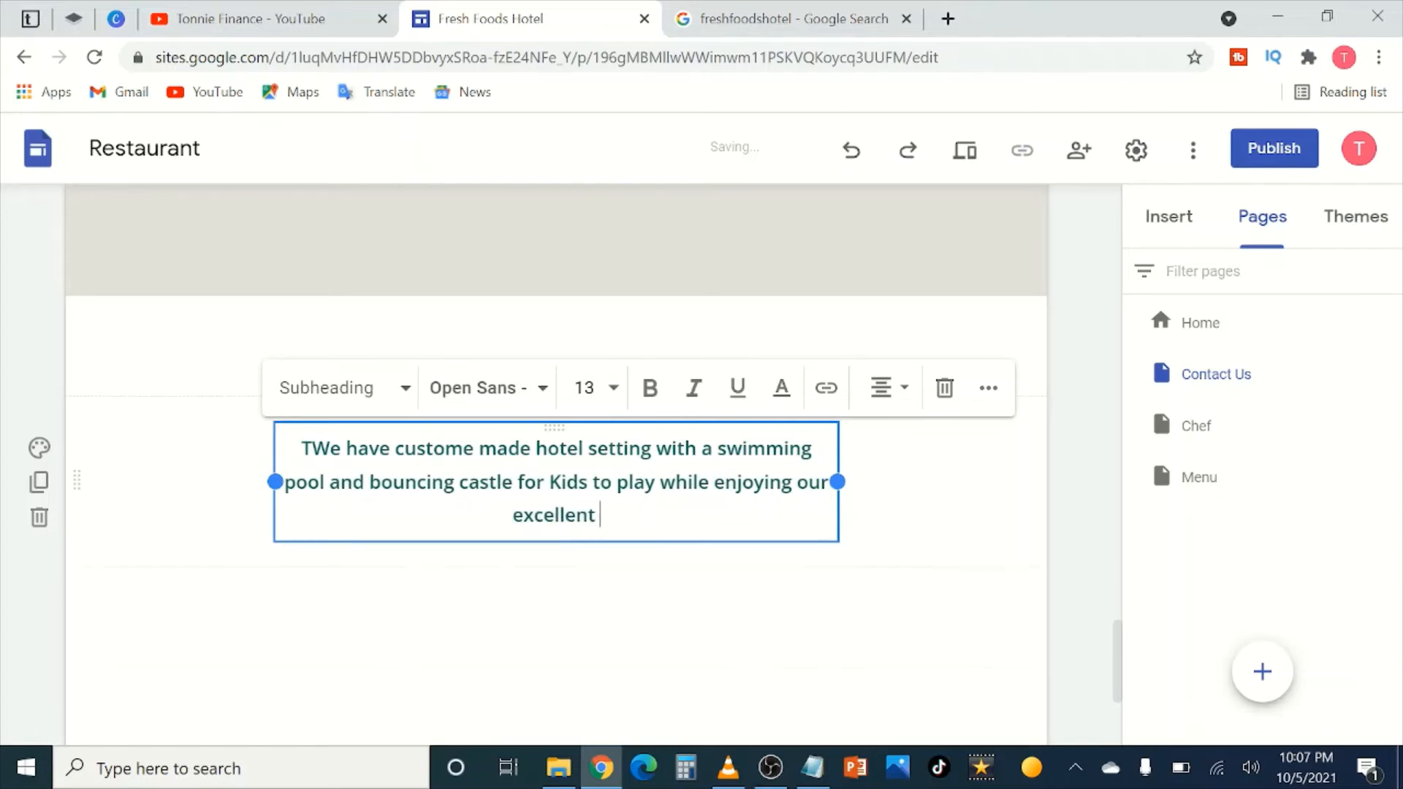
text(foods)
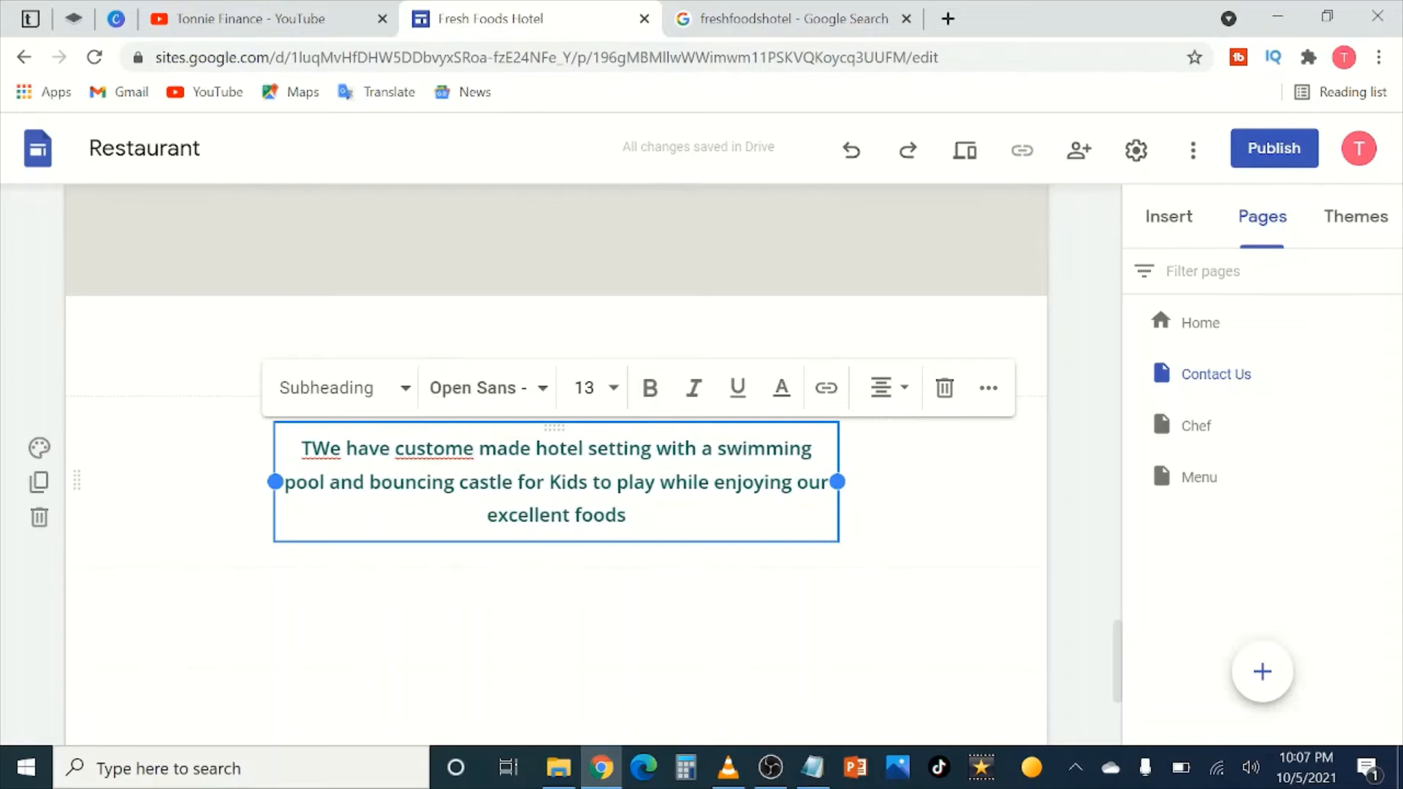
key(BackSpace)
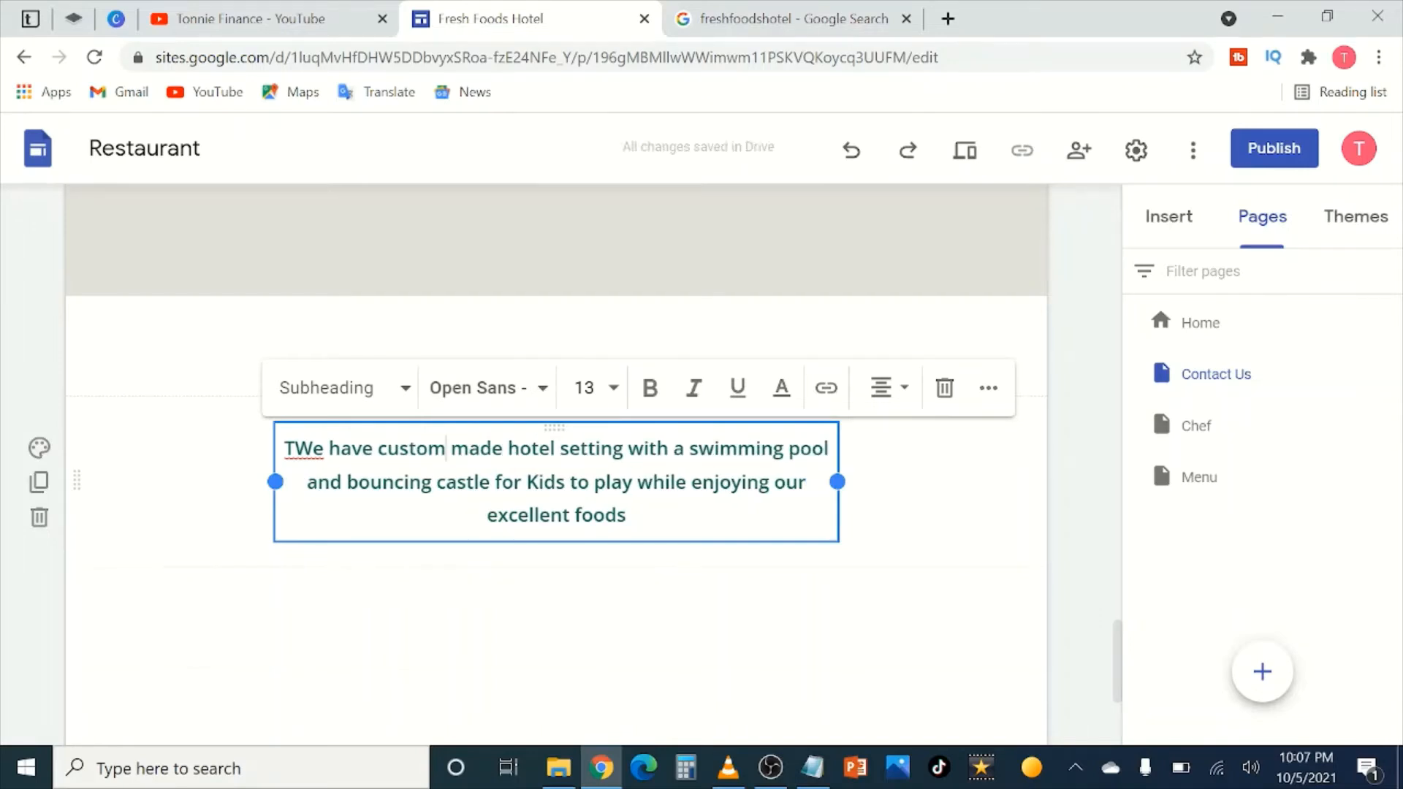
key(BackSpace)
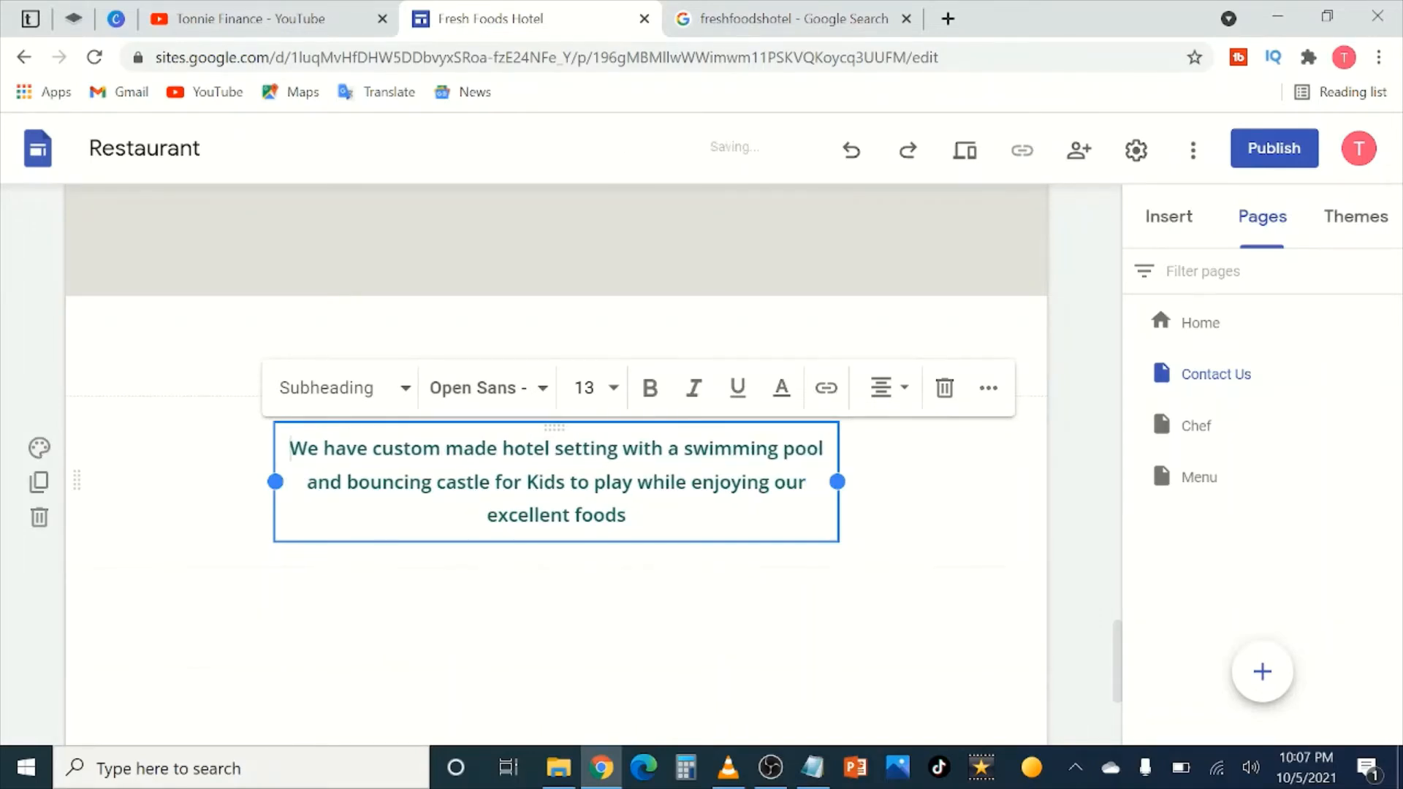
Step: Copy the phone number from the site footer
click(1082, 513)
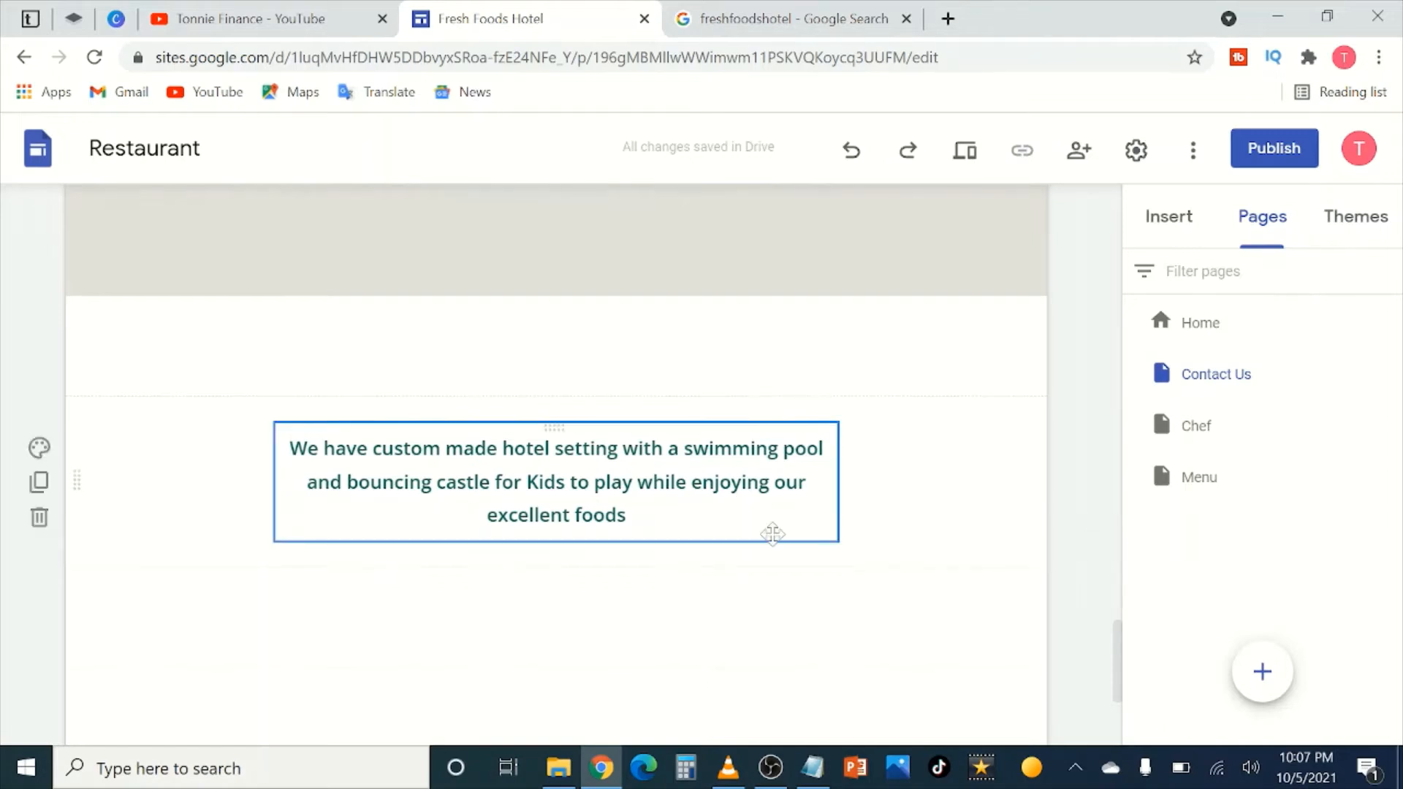
scroll(707, 510, down, 3)
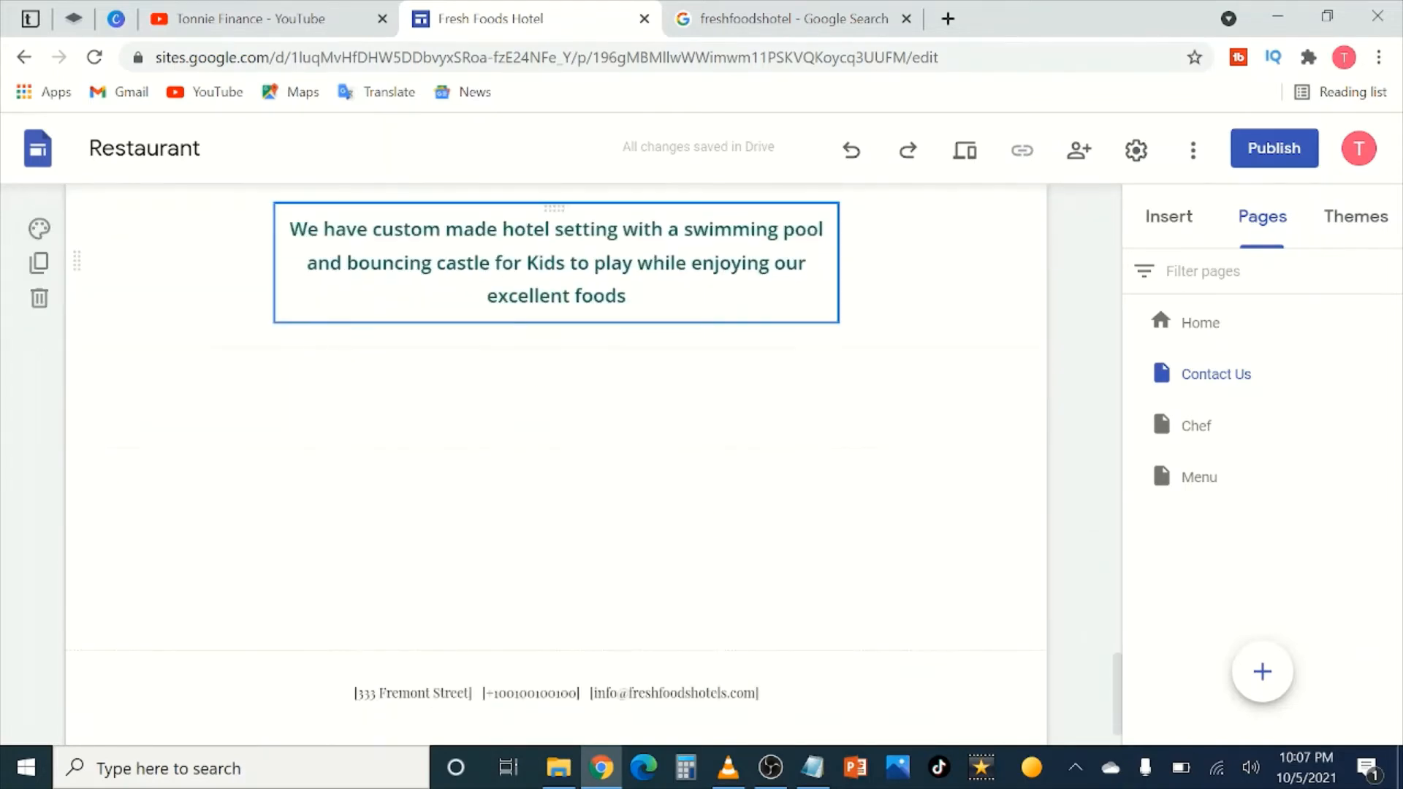
scroll(644, 461, down, 1)
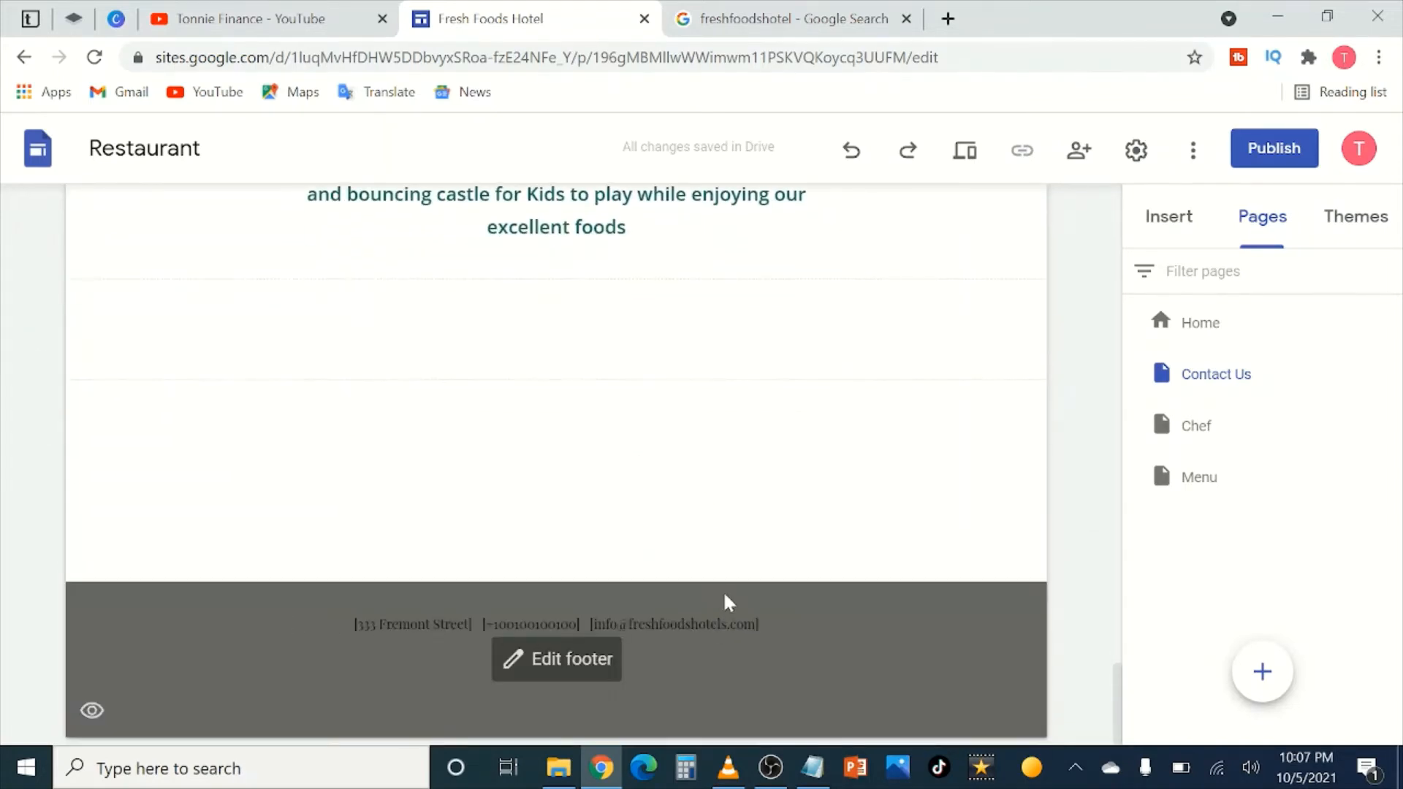
click(519, 619)
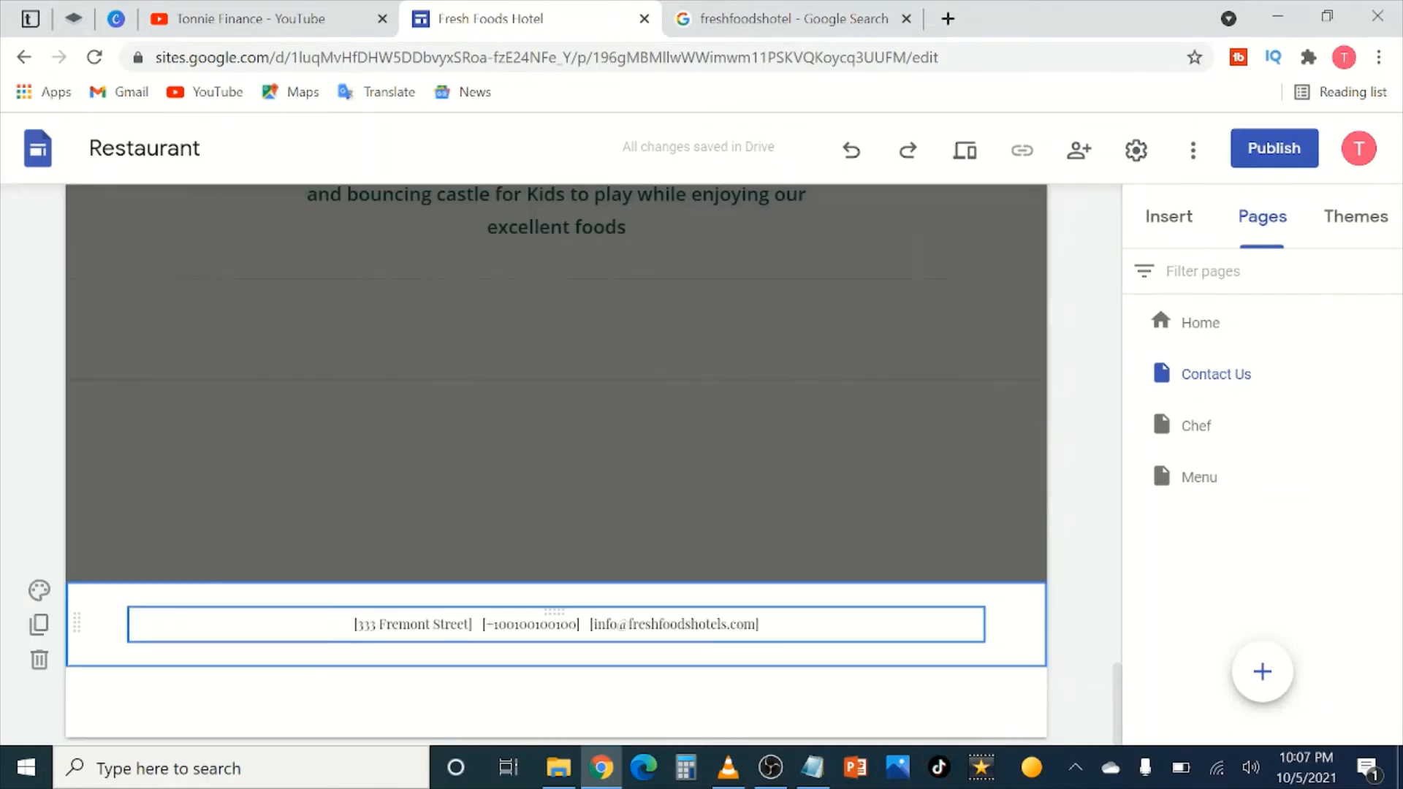
drag(485, 624, 580, 624)
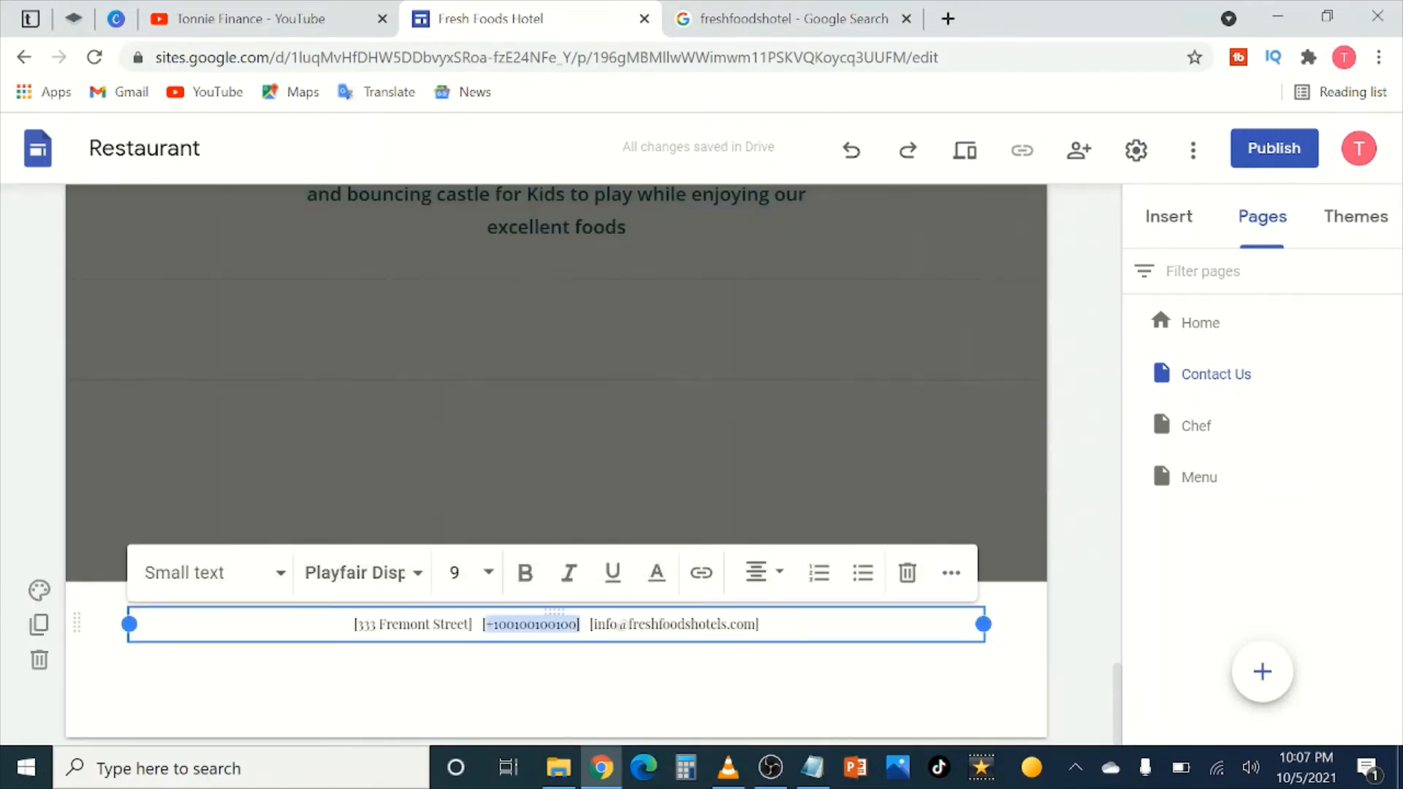
right_click(544, 625)
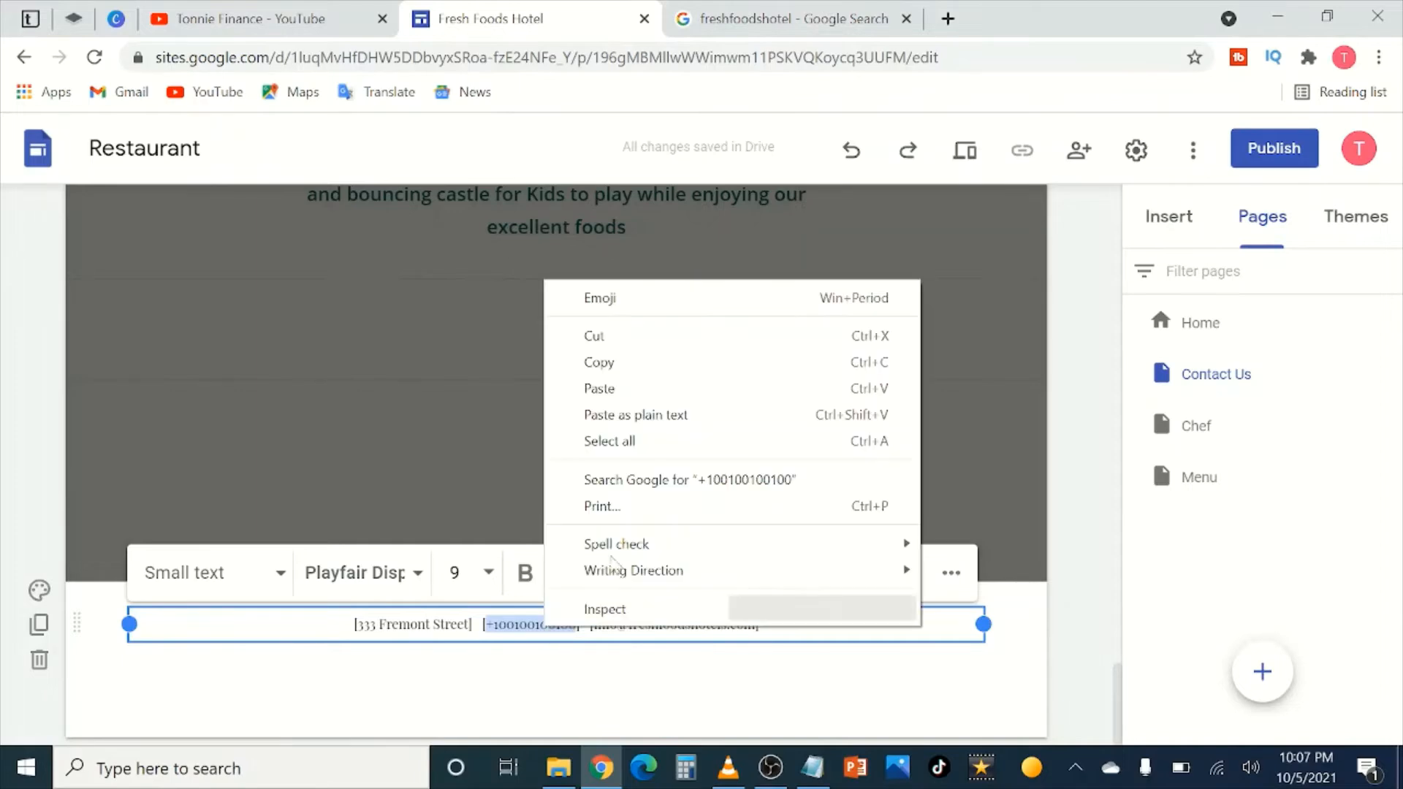
click(634, 368)
click(1077, 567)
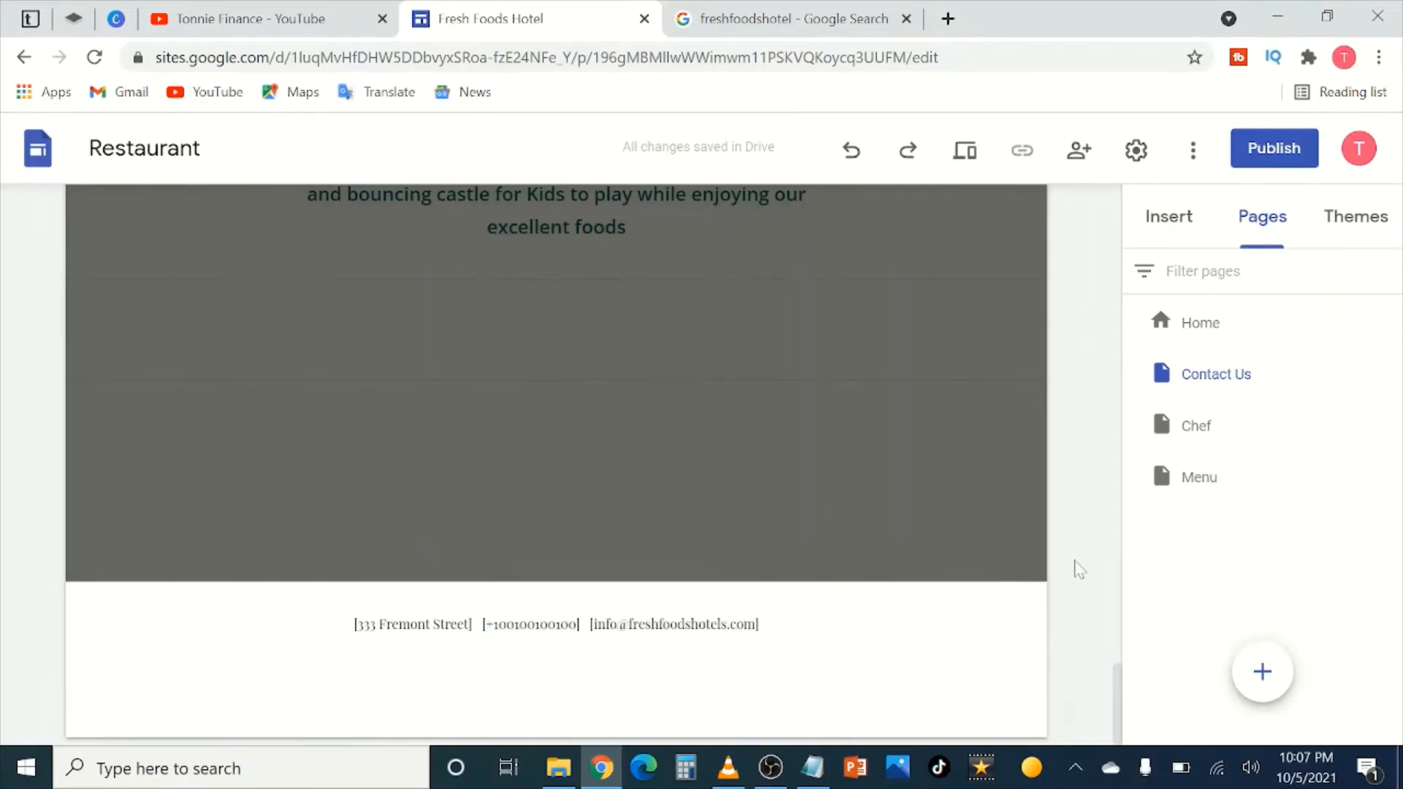
scroll(995, 579, up, 15)
scroll(692, 531, up, 10)
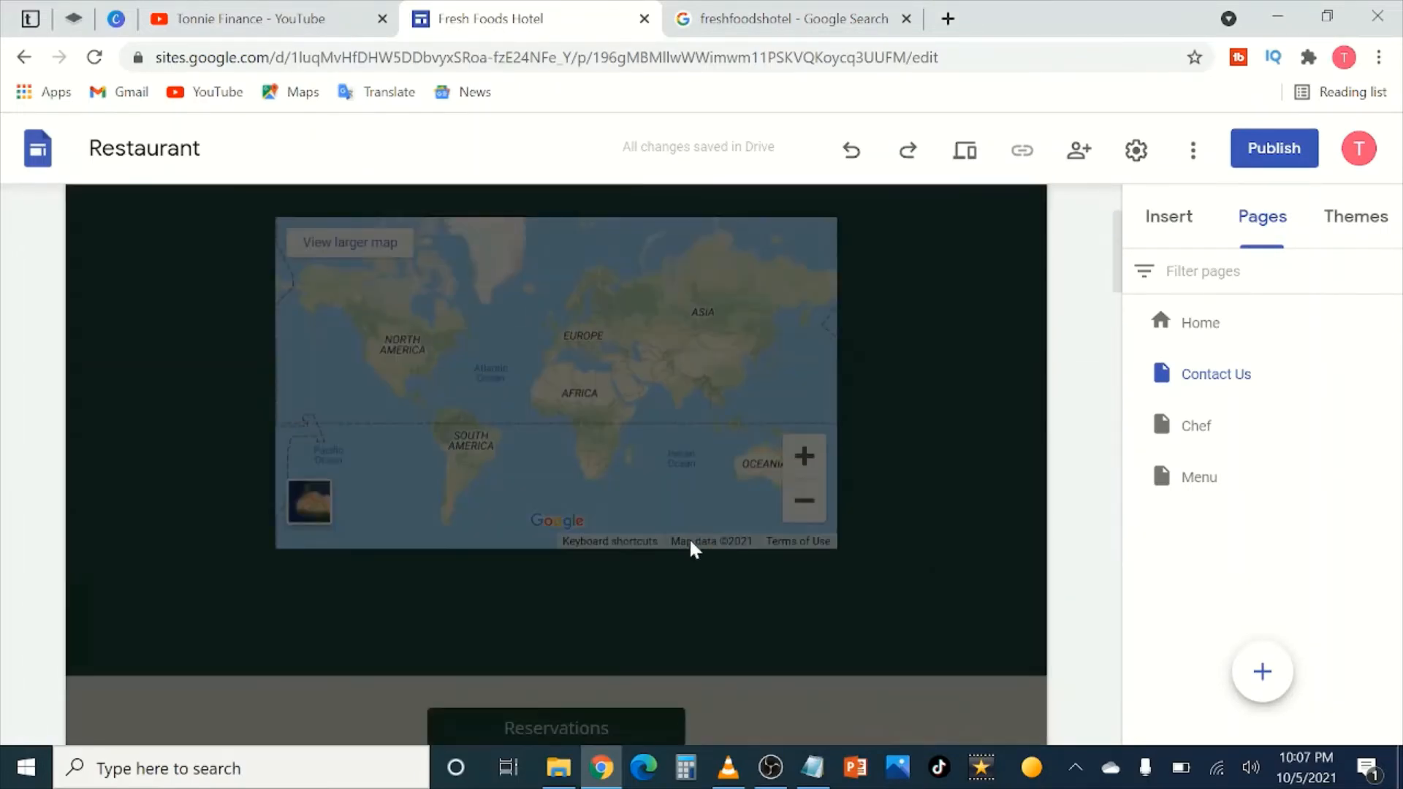
scroll(273, 549, down, 9)
click(326, 479)
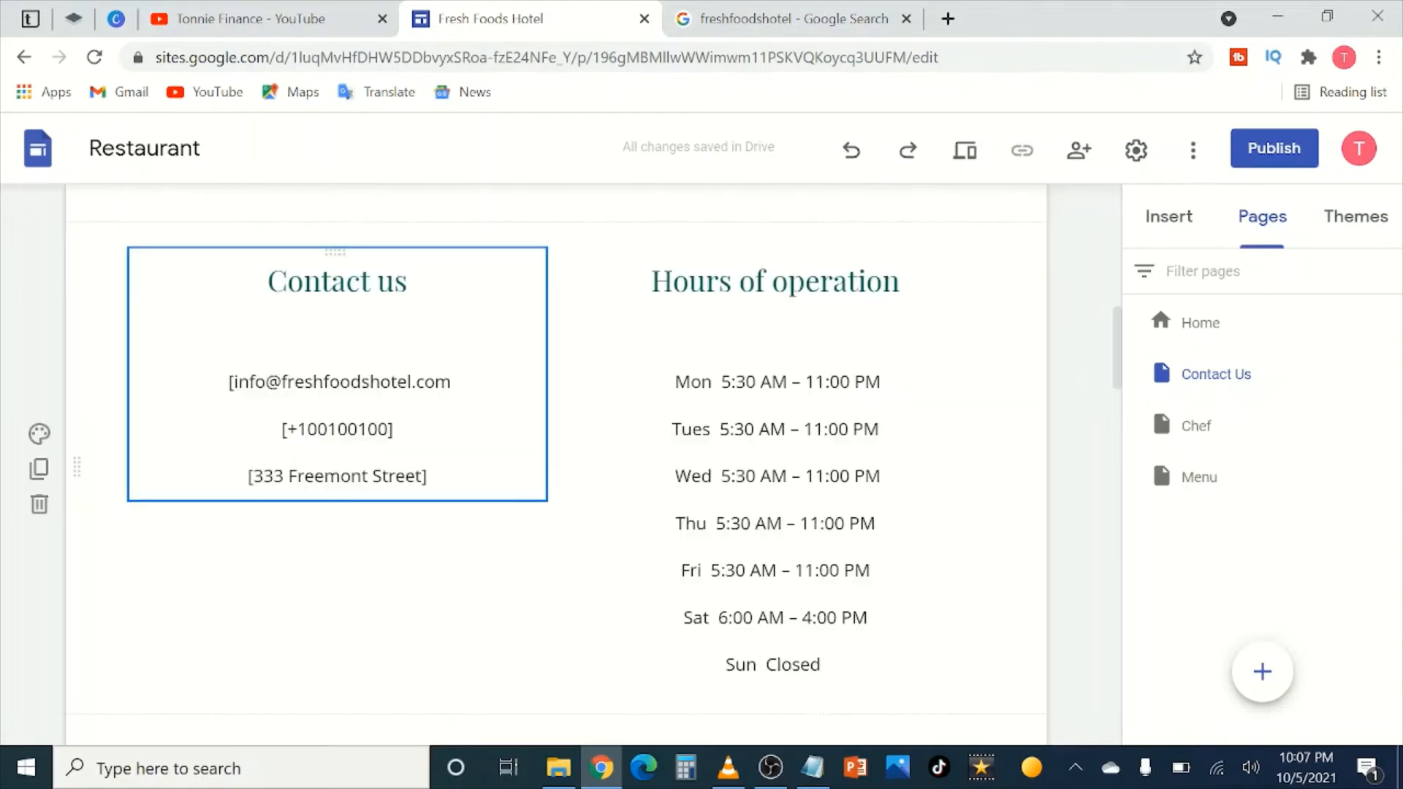
drag(287, 429, 393, 429)
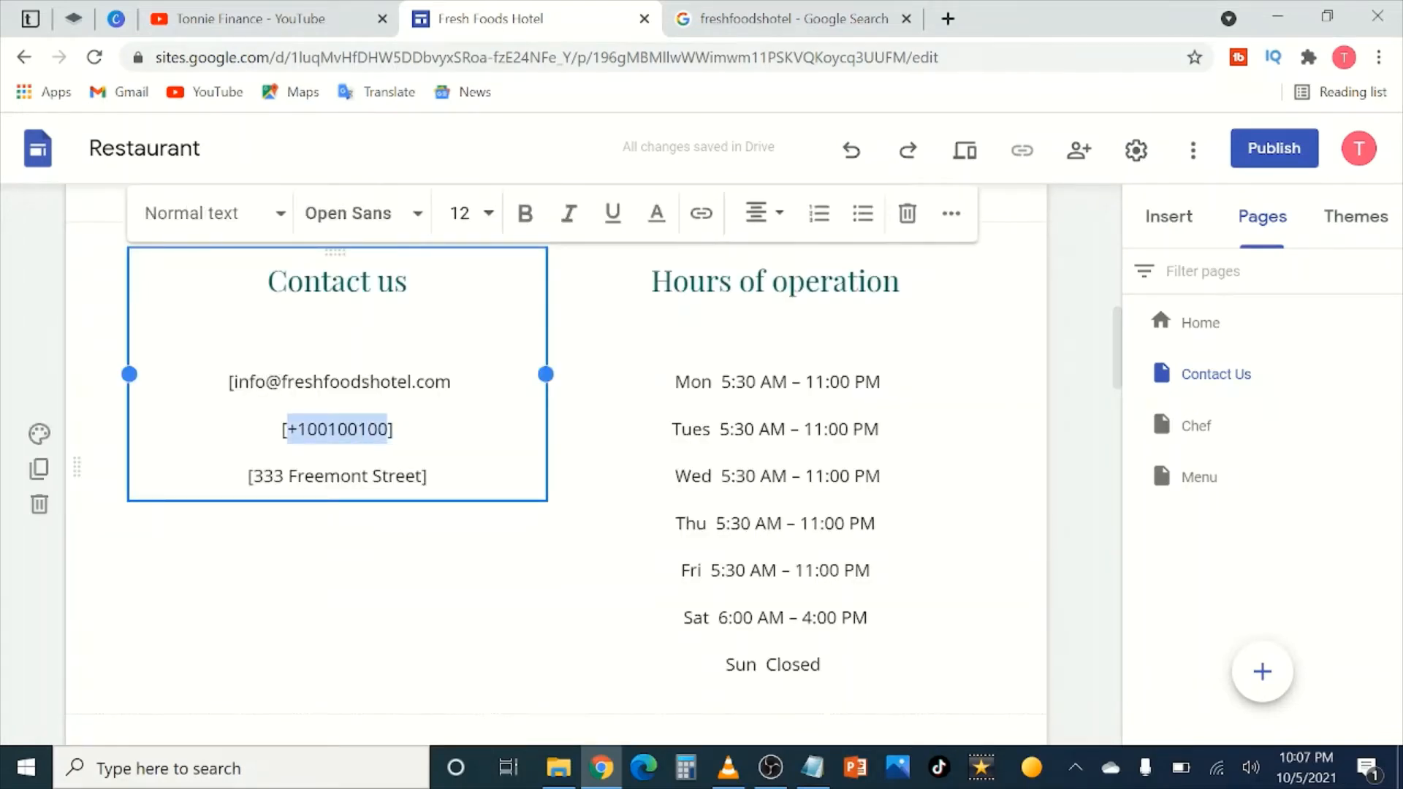
key(ctrl+v)
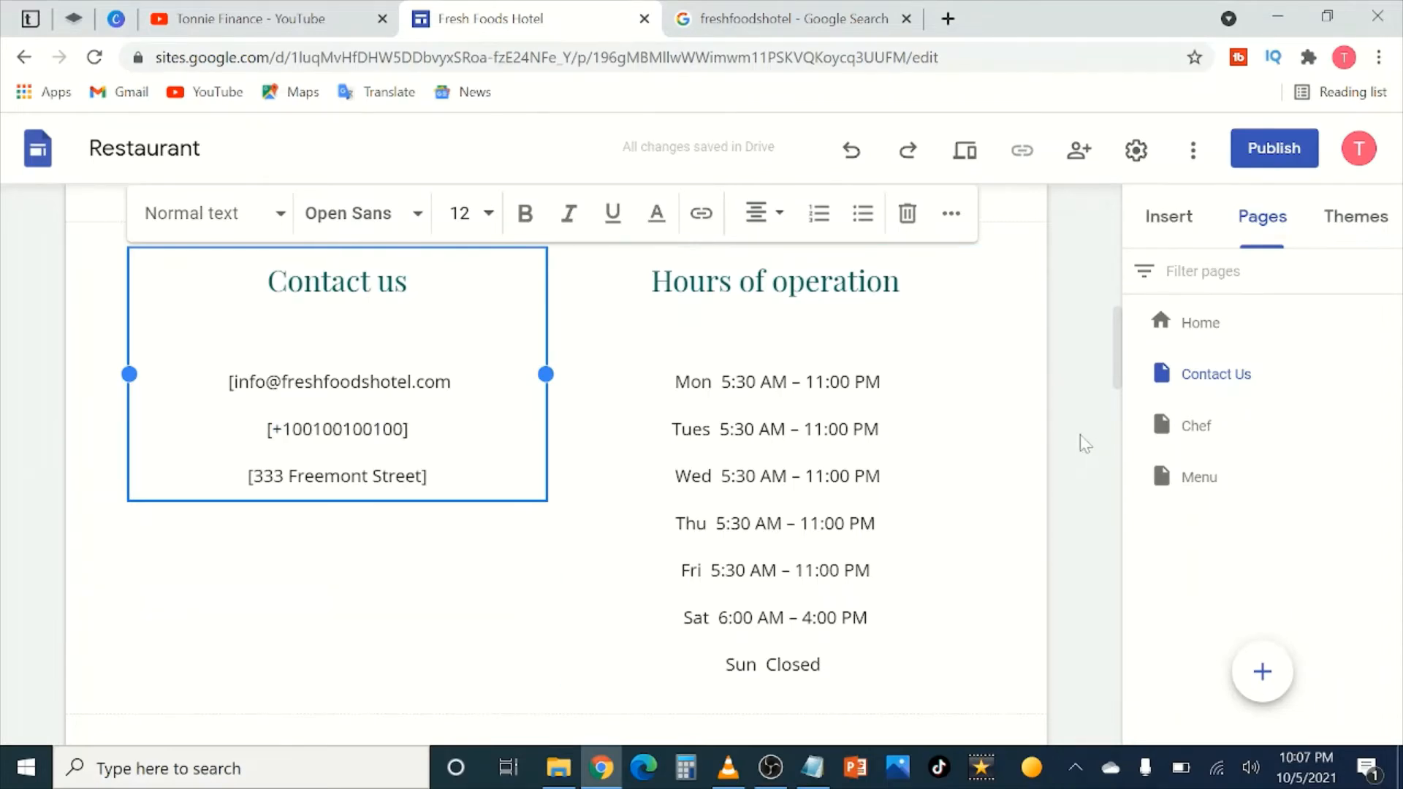
click(1083, 439)
scroll(1092, 431, up, 4)
scroll(1089, 432, up, 3)
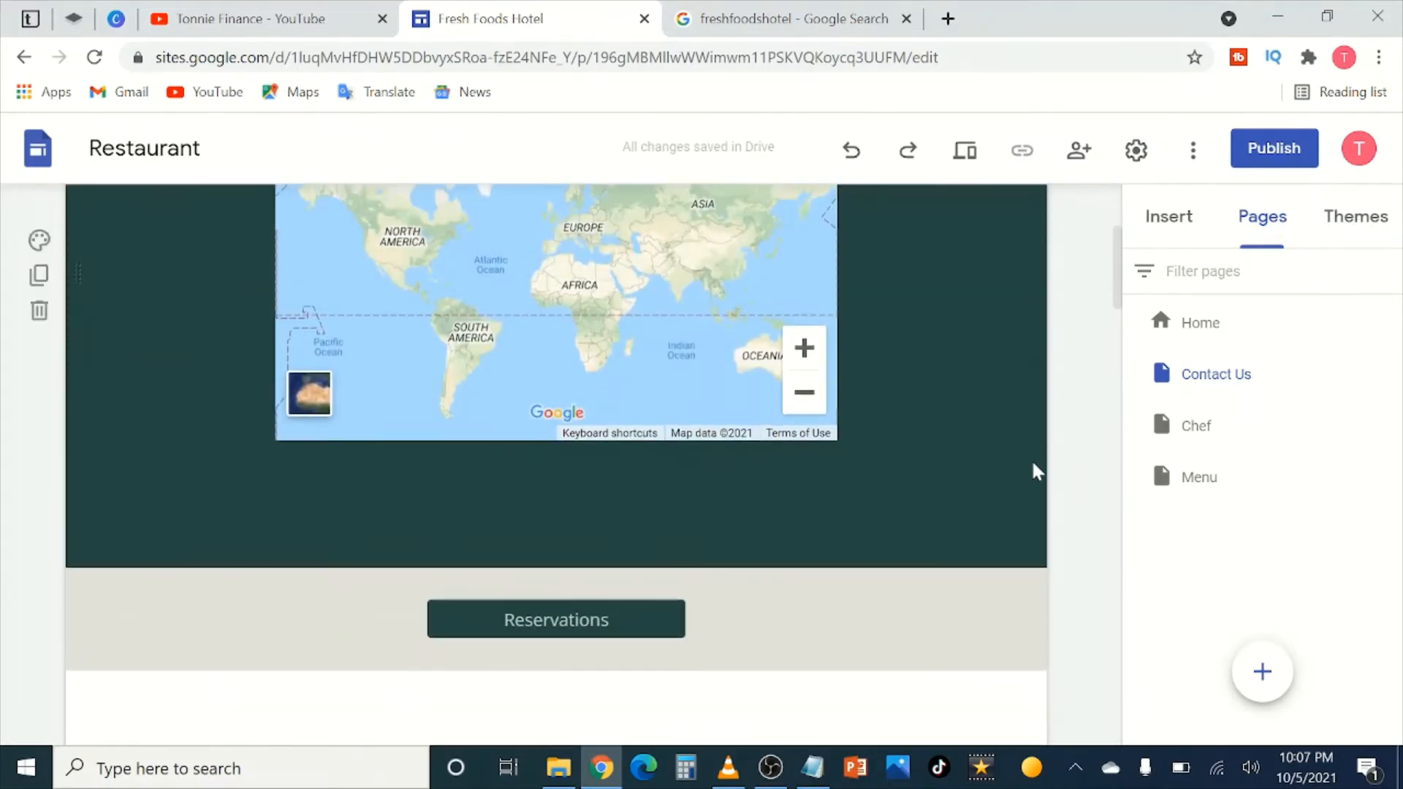
scroll(1033, 468, up, 3)
scroll(1043, 458, down, 3)
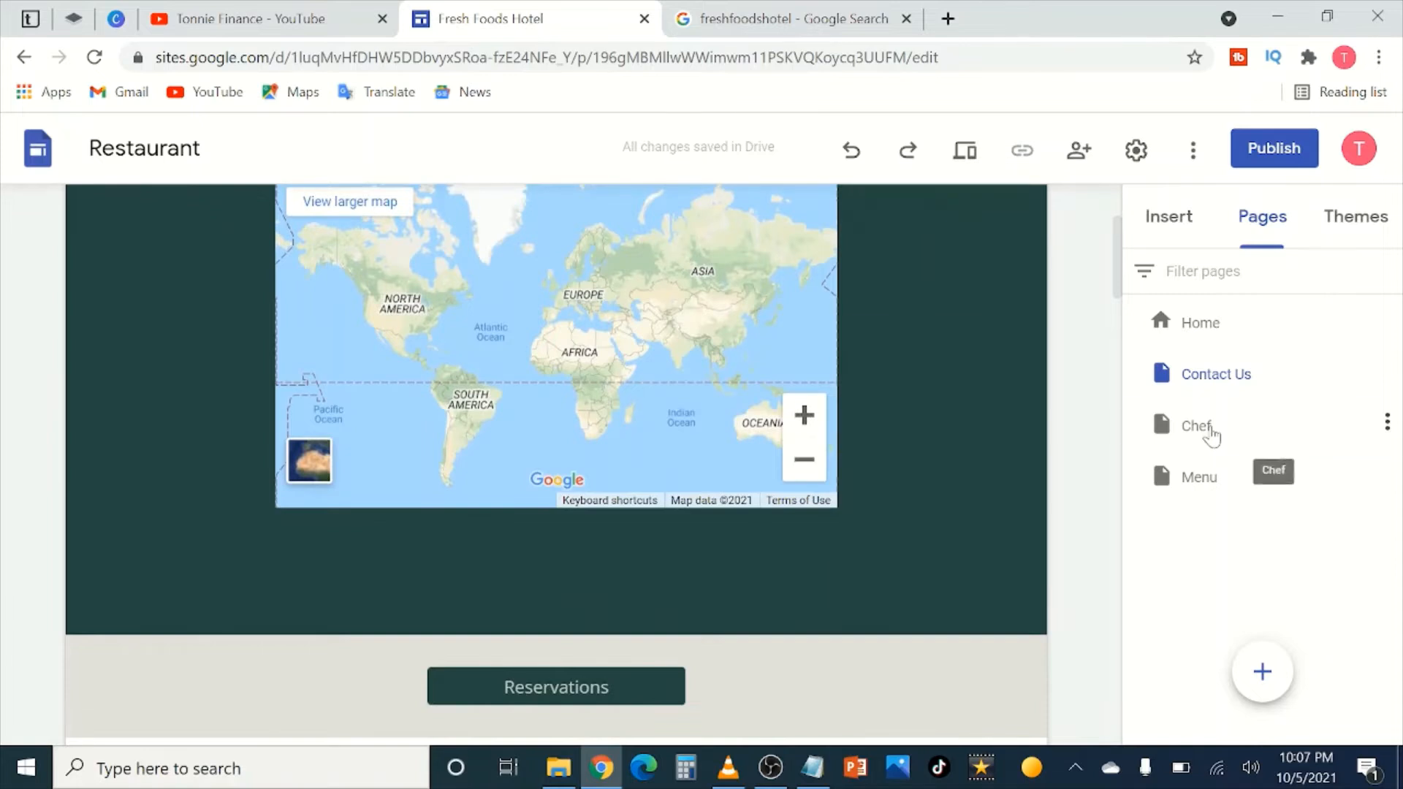
Step: Open the Chef page and scroll through its Meet the chef heading, photos and placeholder bio
click(1205, 431)
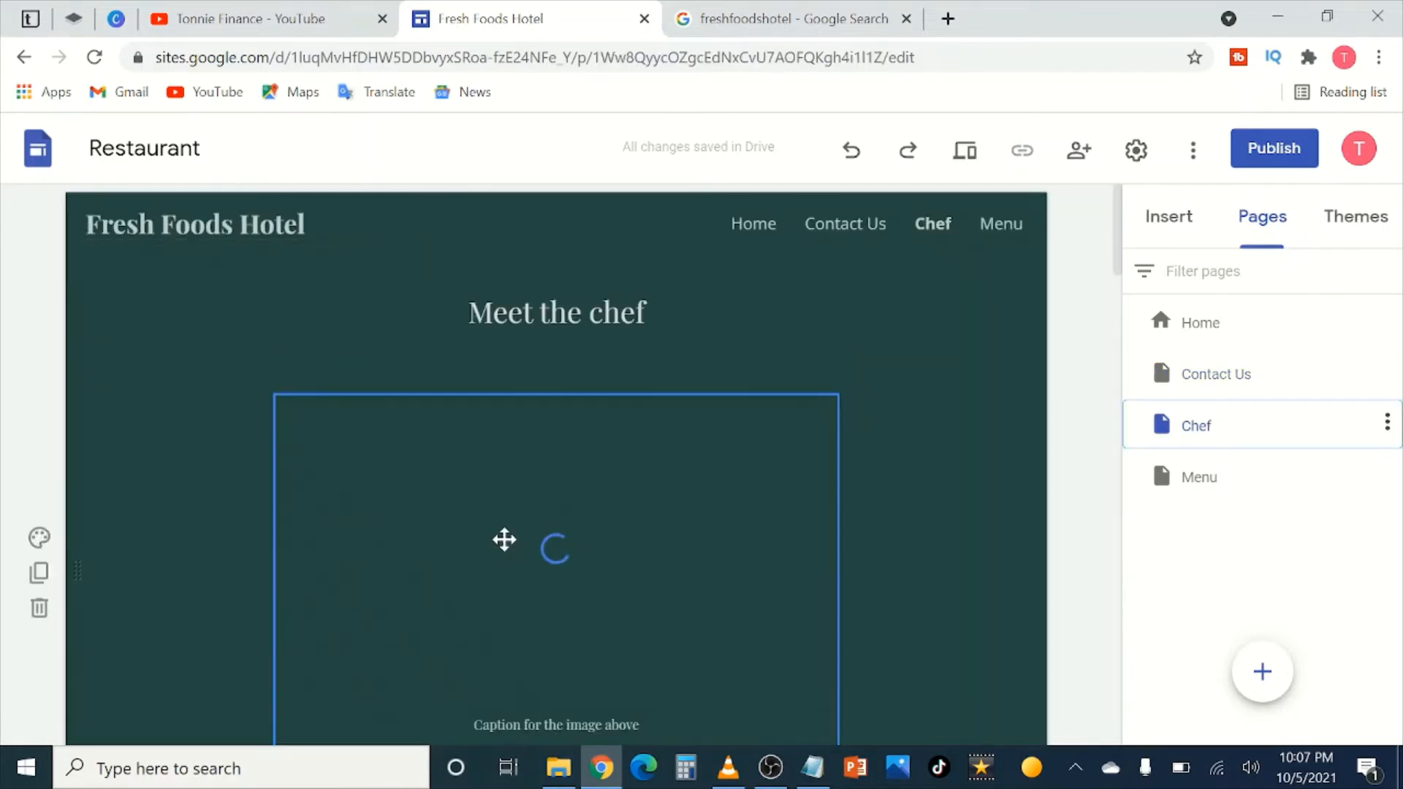
scroll(779, 557, down, 2)
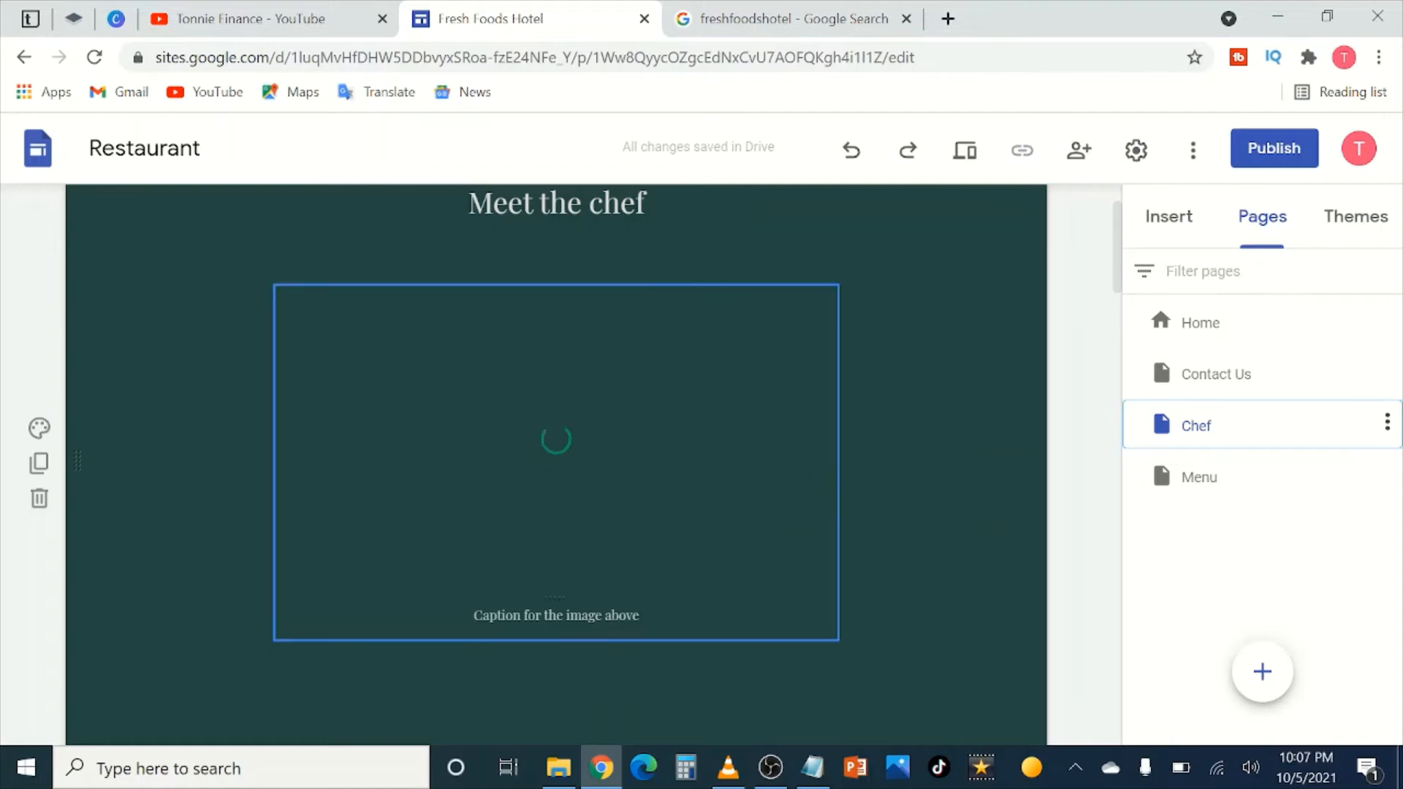
scroll(971, 515, down, 5)
scroll(932, 515, up, 5)
scroll(937, 531, down, 5)
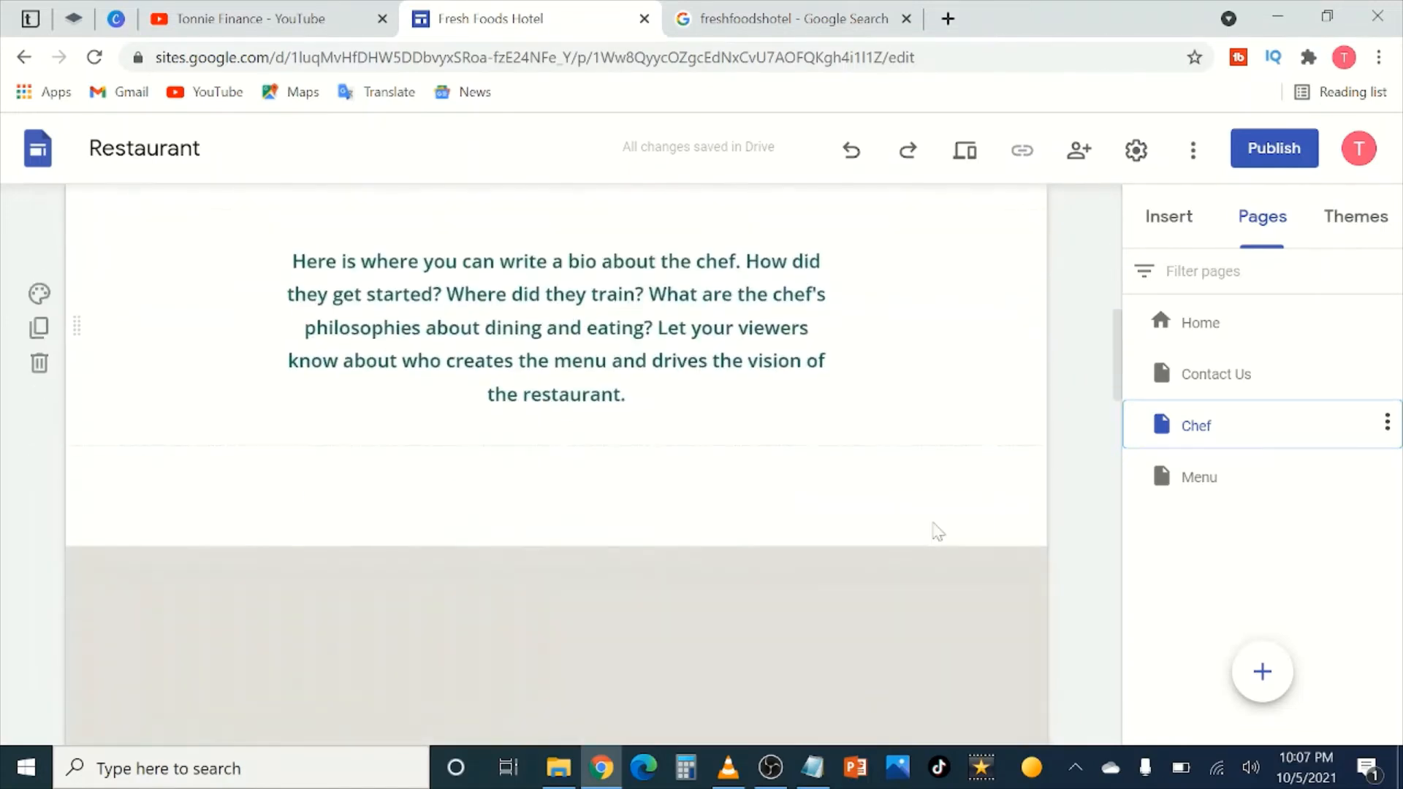
scroll(937, 532, up, 2)
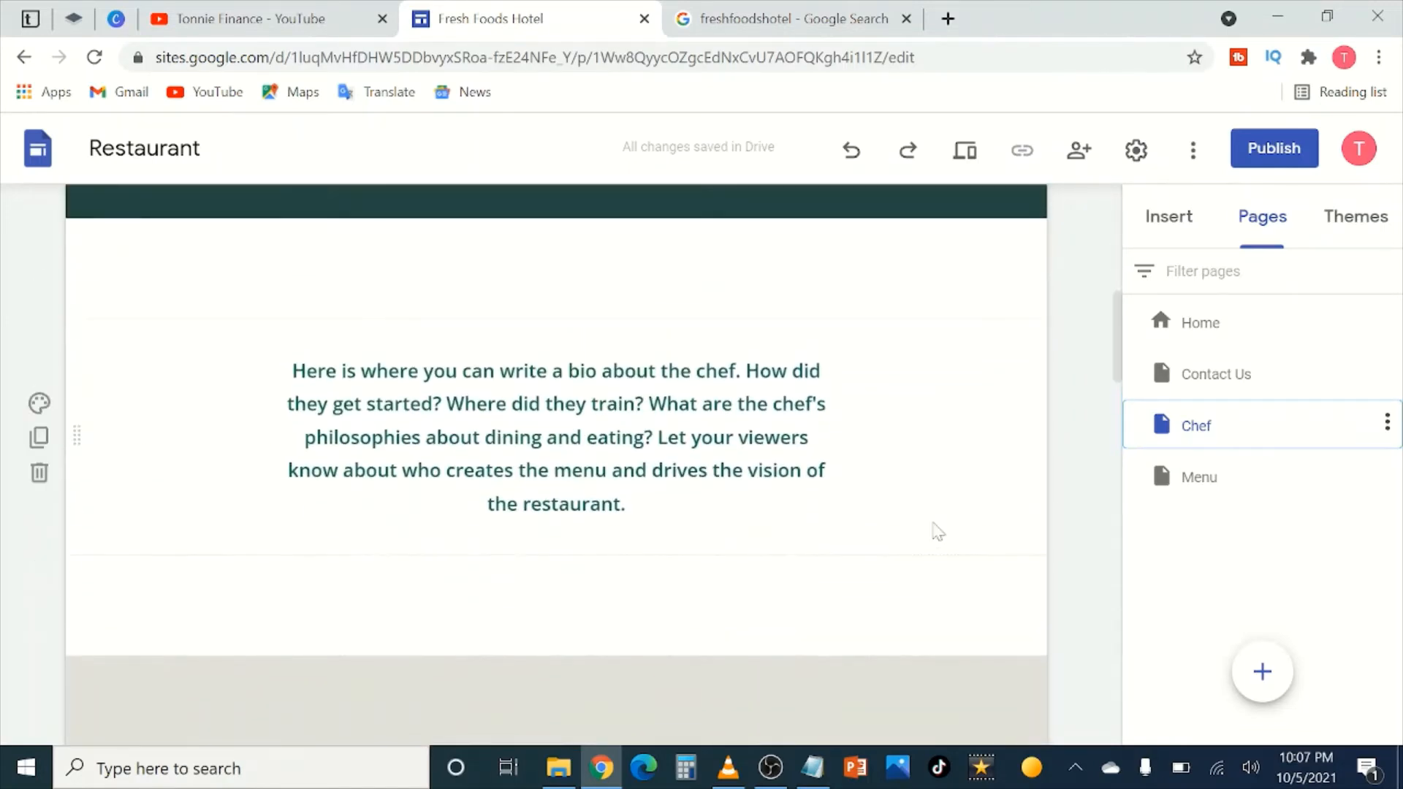
scroll(933, 531, up, 4)
scroll(555, 464, down, 4)
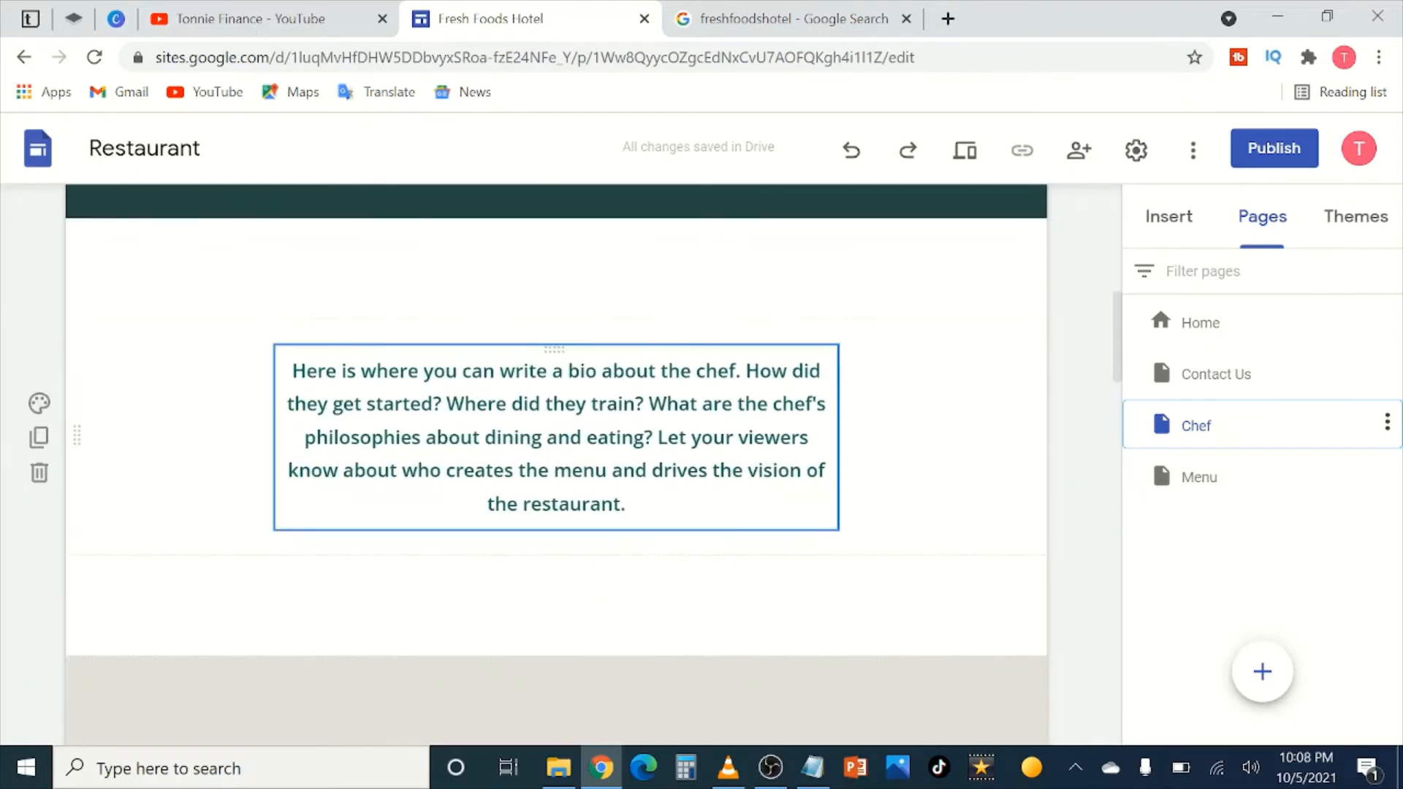
scroll(545, 441, down, 8)
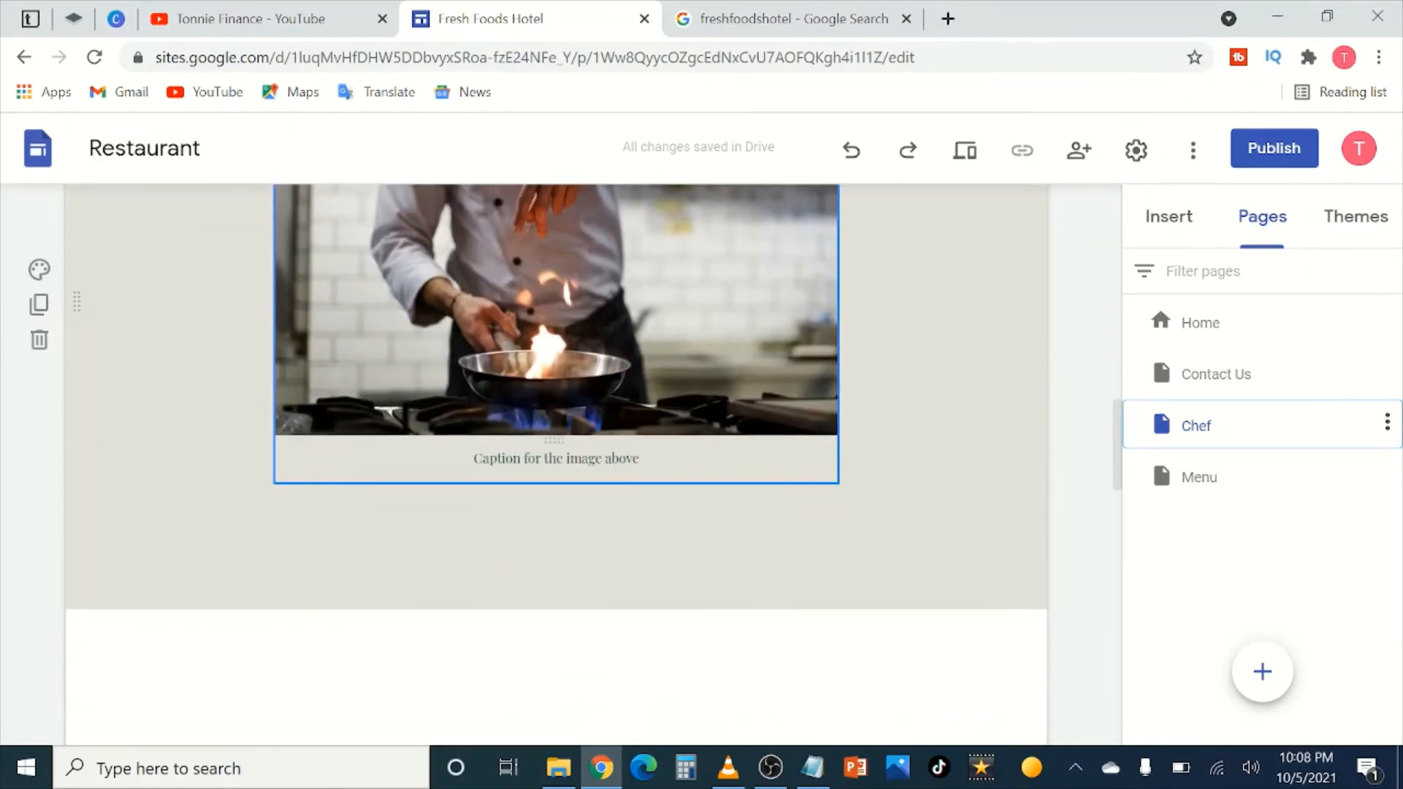
scroll(732, 466, down, 10)
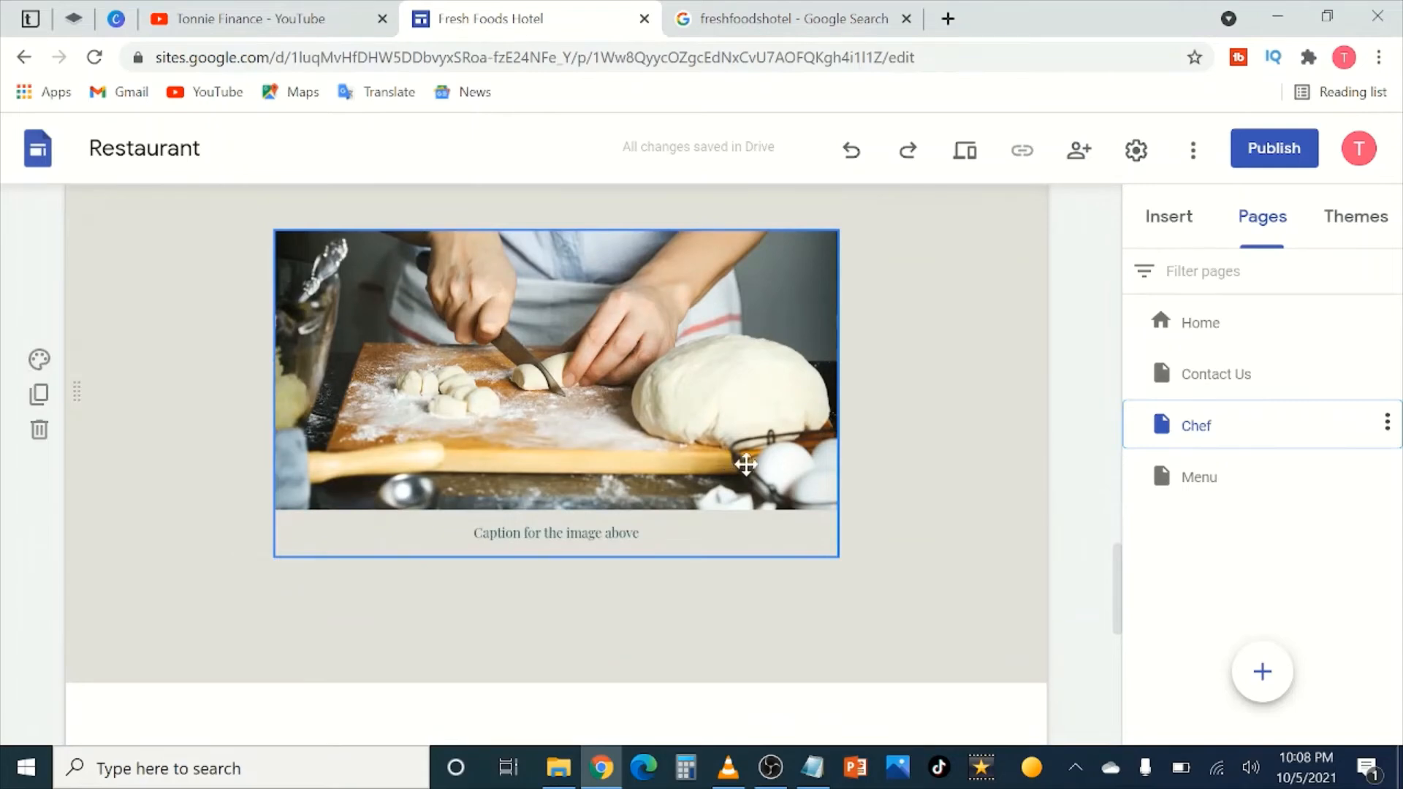
scroll(745, 465, down, 2)
scroll(751, 476, down, 6)
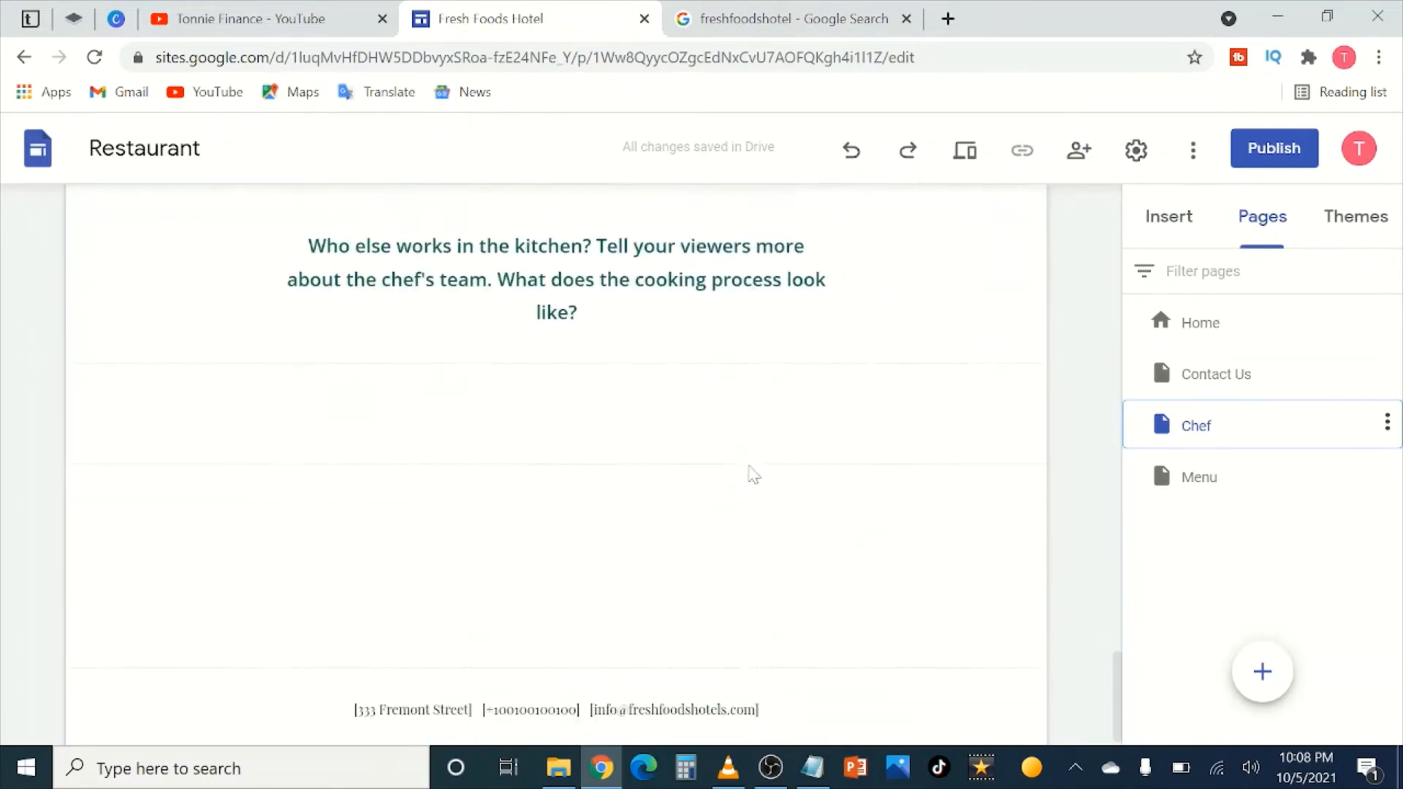
scroll(754, 475, up, 20)
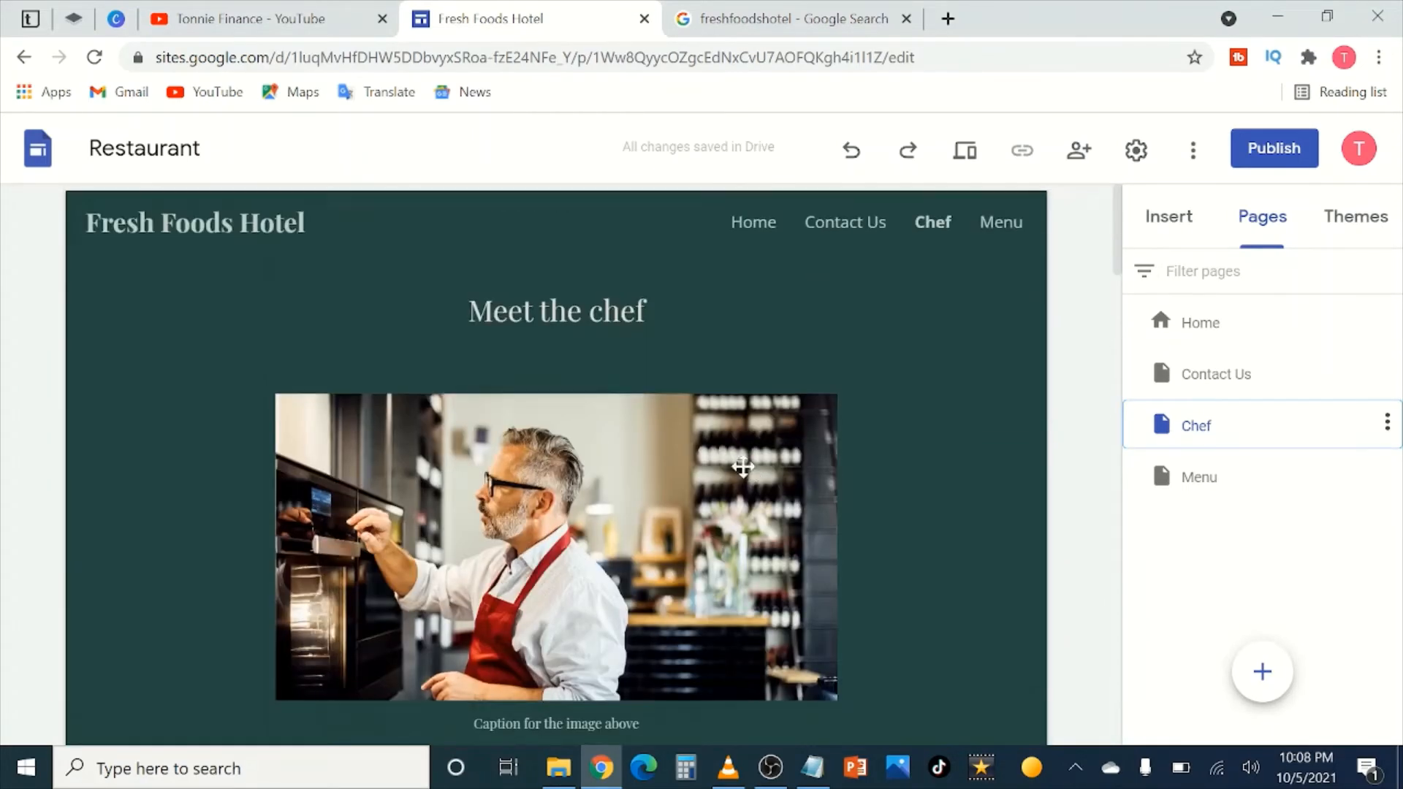
scroll(742, 466, down, 5)
Step: Replace the chef image's placeholder caption with 'Get to meet our lead chef'
click(642, 276)
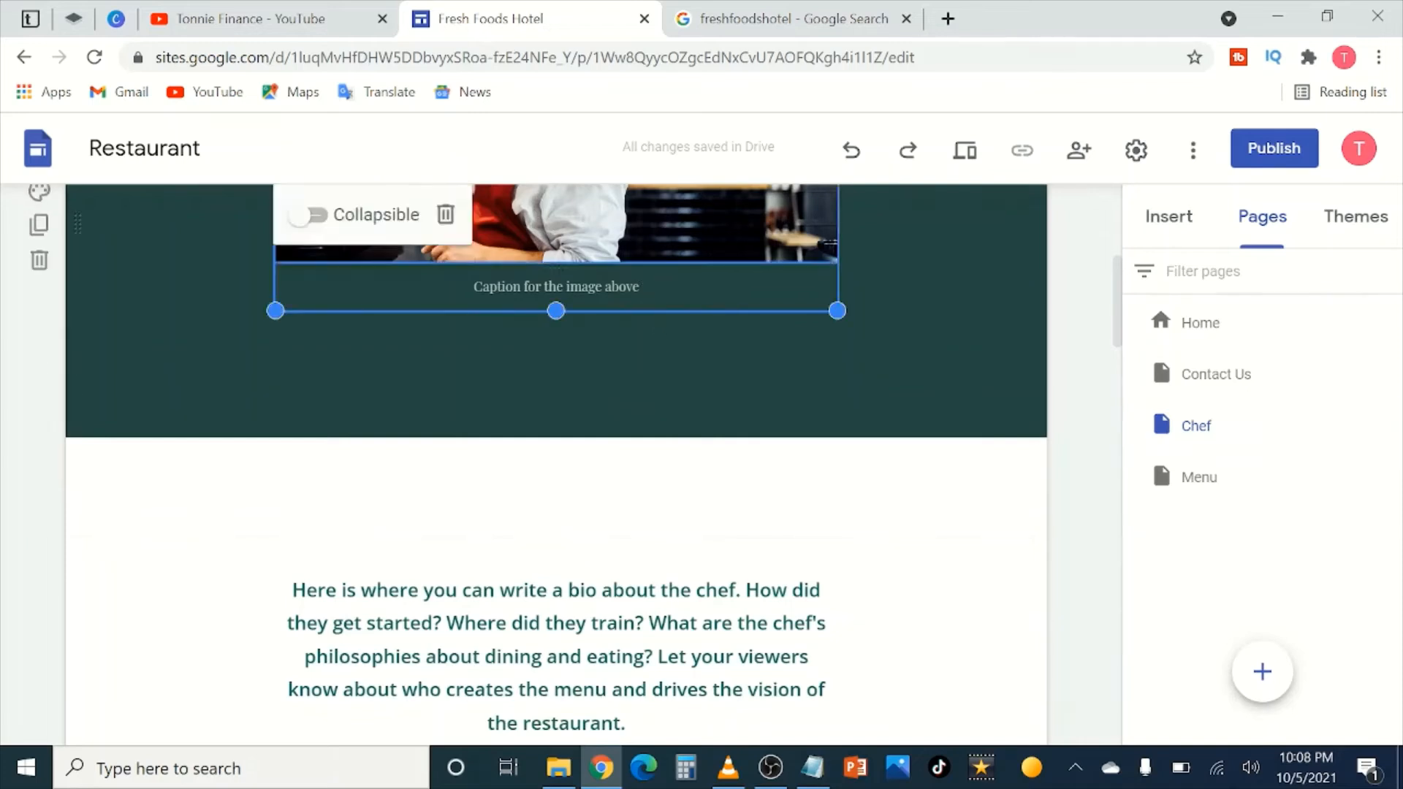
click(641, 286)
drag(641, 286, 483, 286)
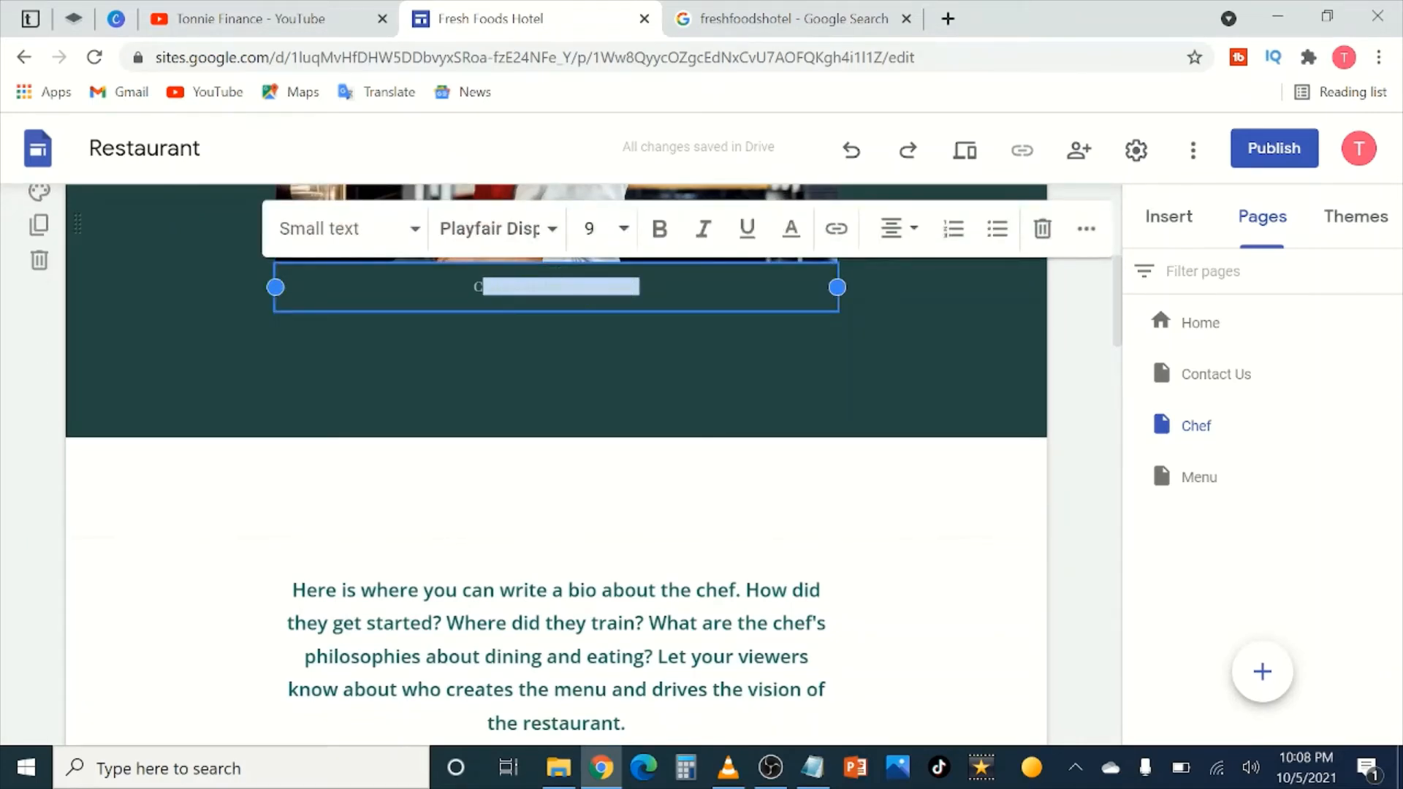
text(G)
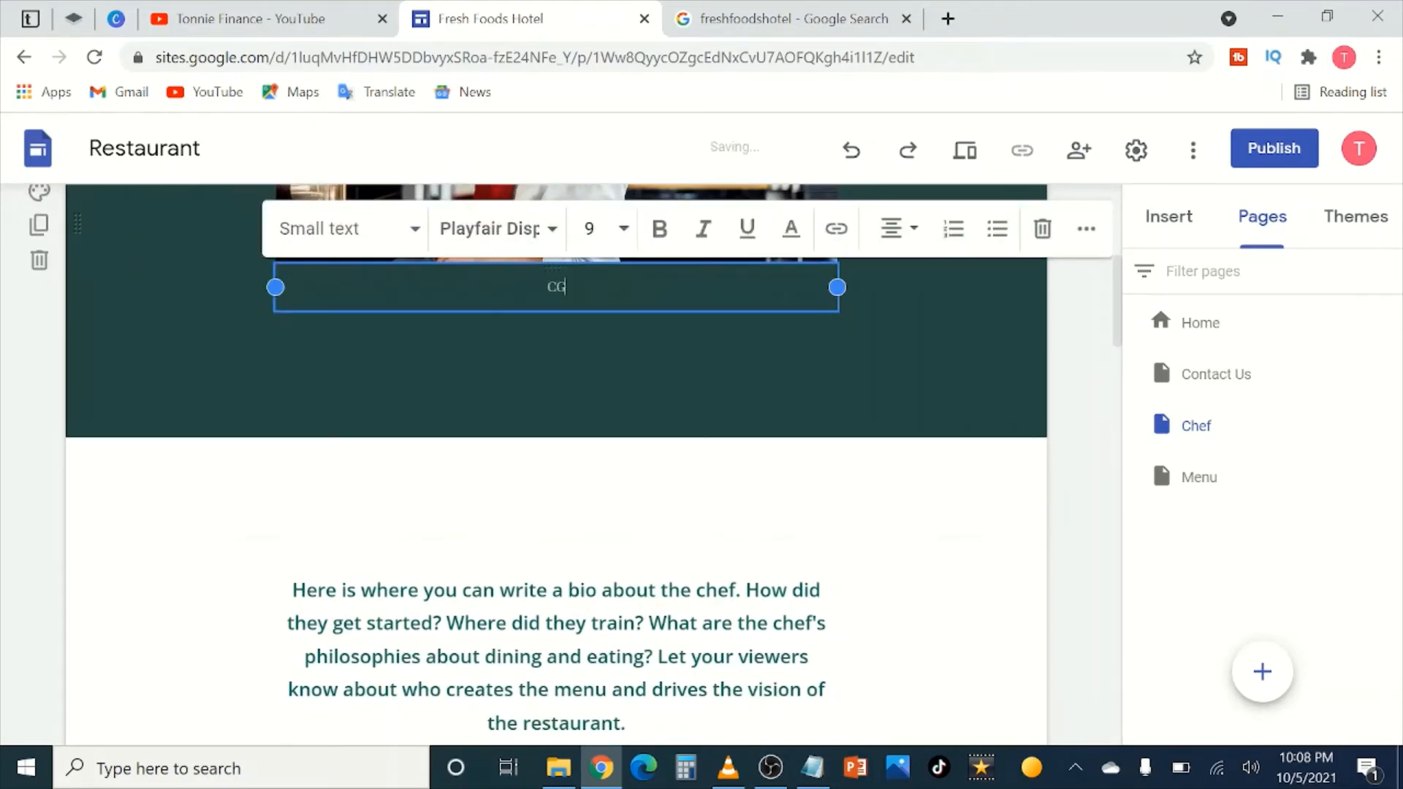
text(et to meet our lead)
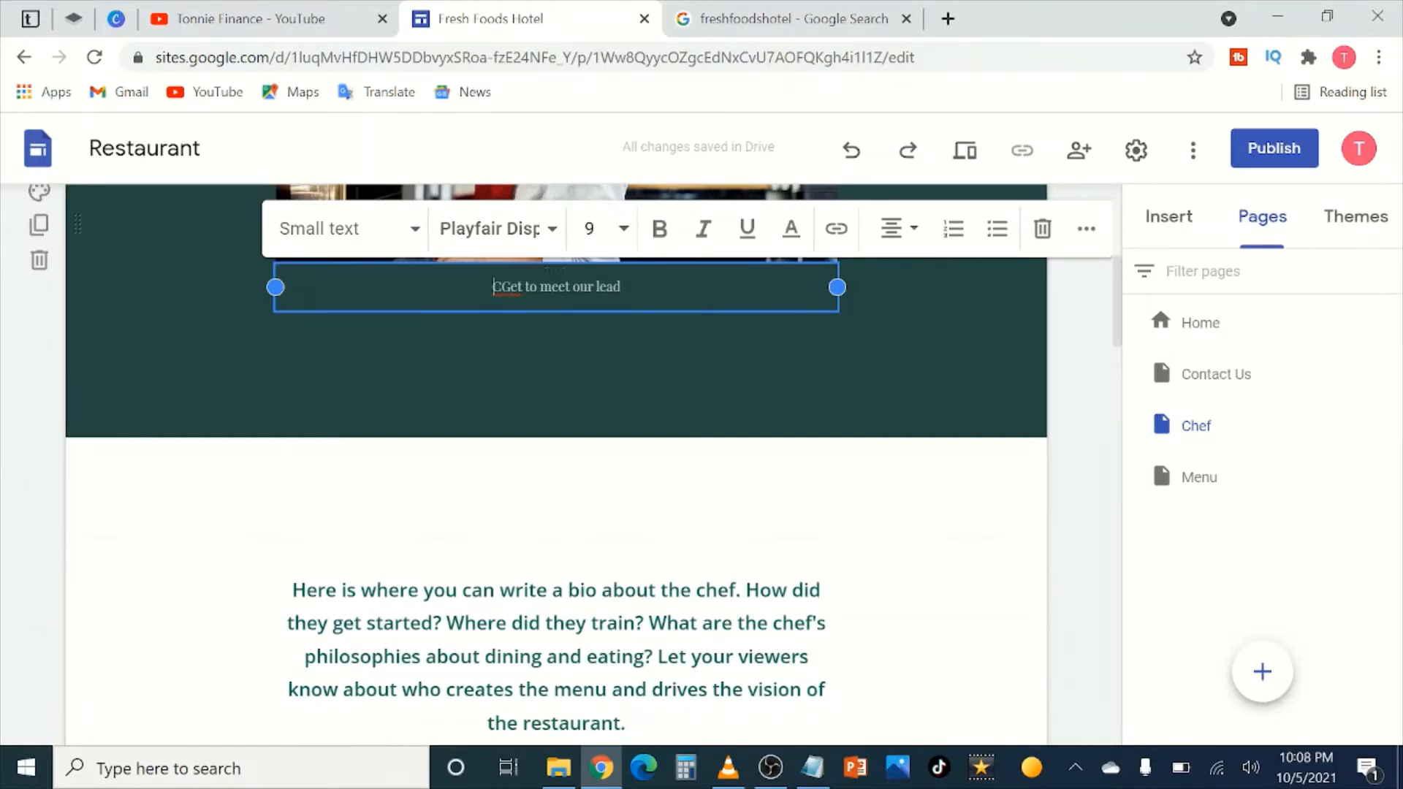
key(BackSpace)
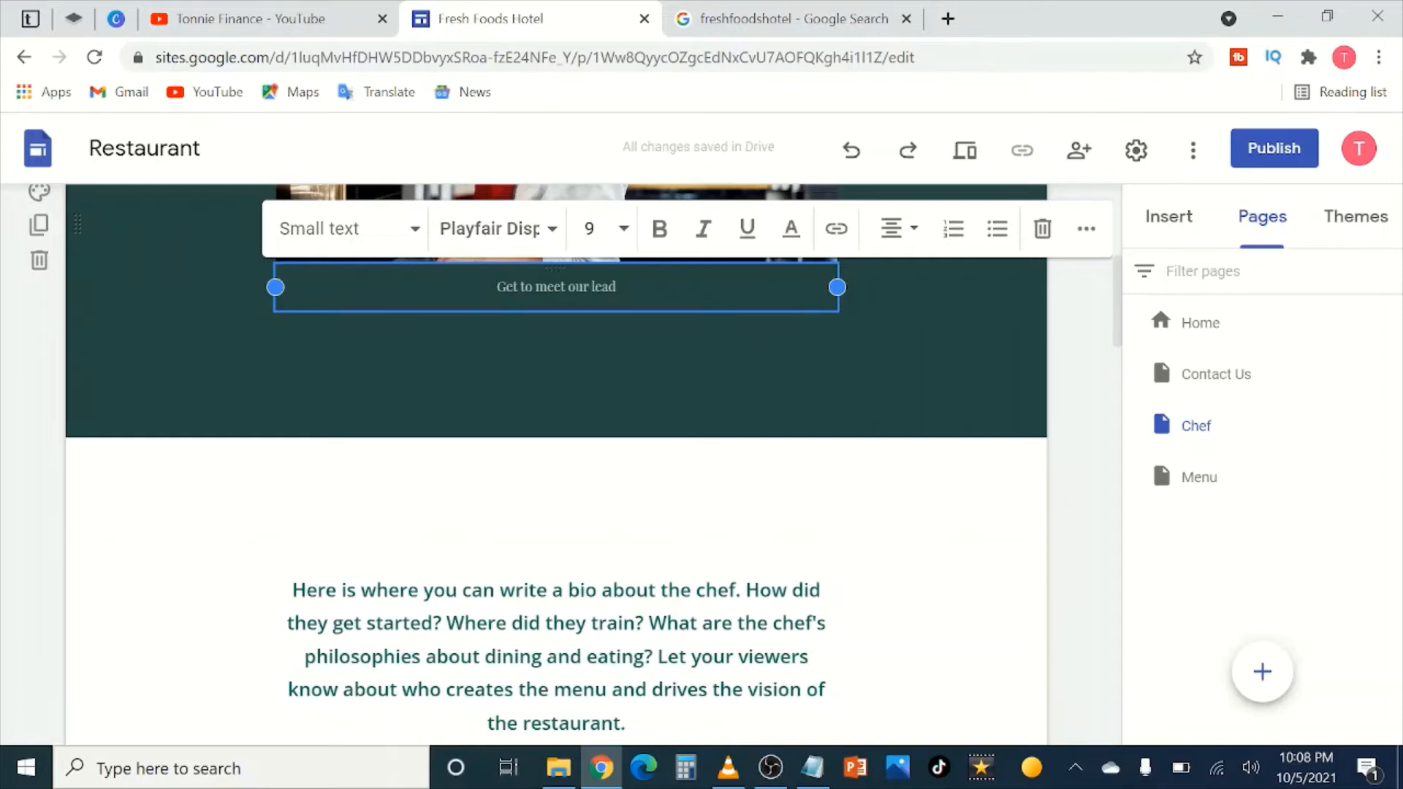
text(chef)
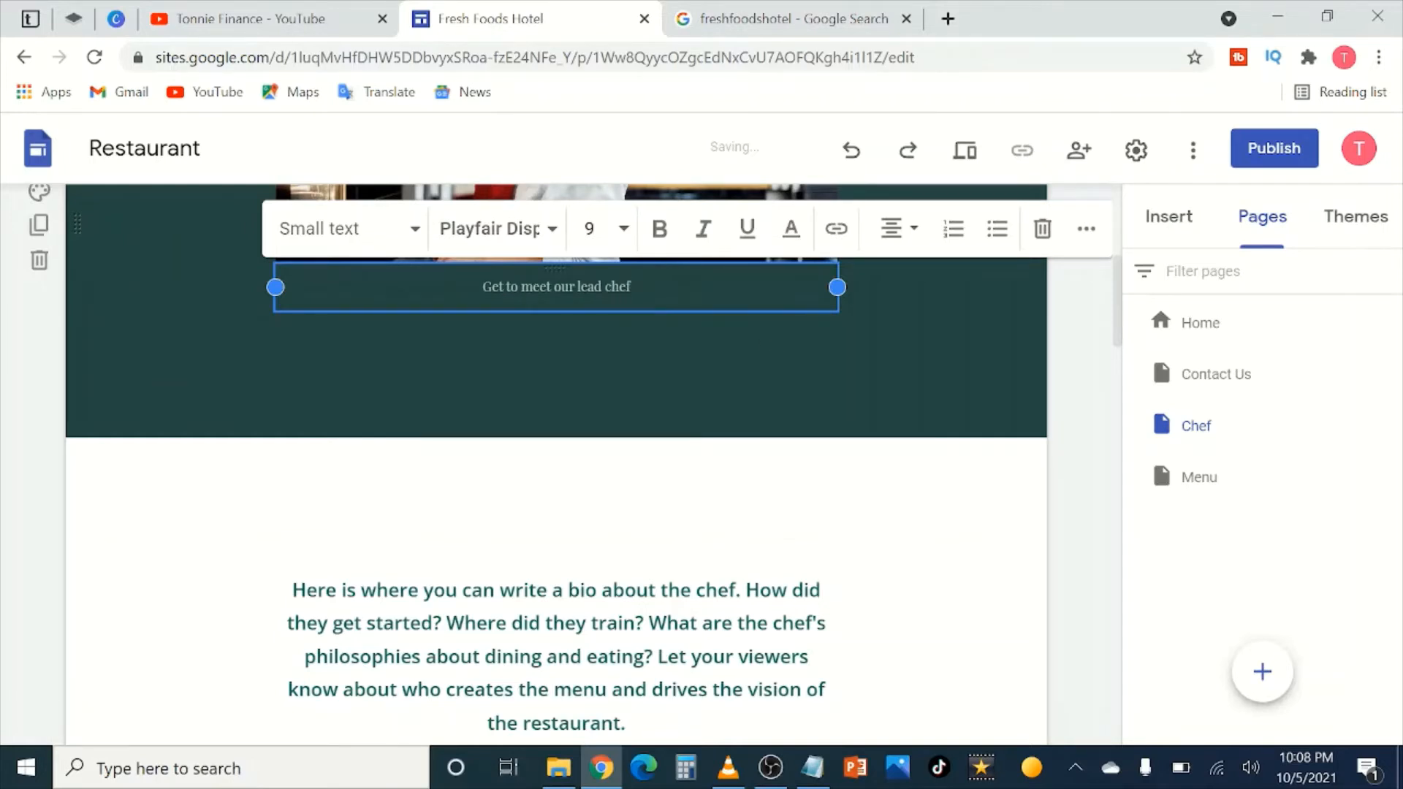
click(1066, 344)
scroll(615, 413, up, 6)
scroll(652, 546, down, 10)
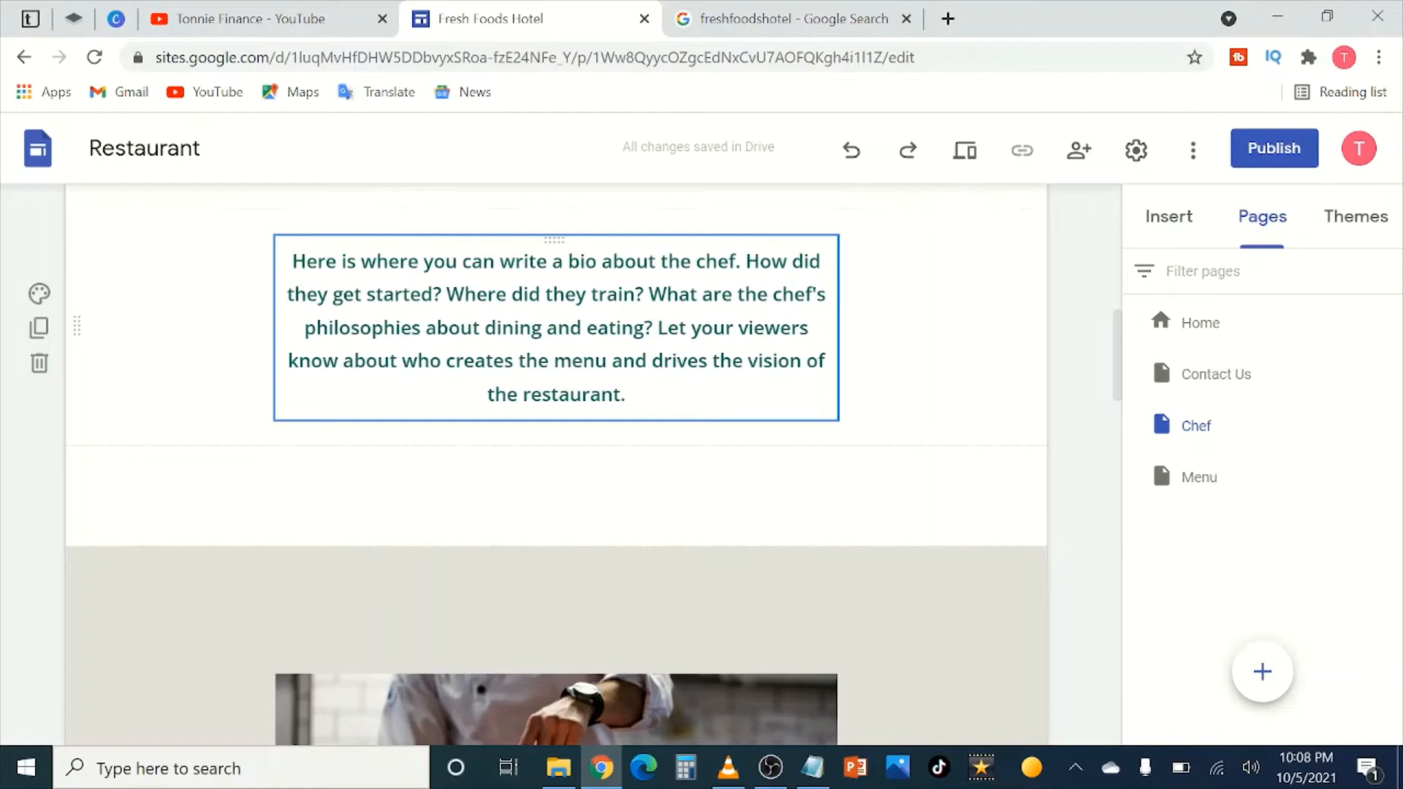
Step: Write the chef bio: 16 years at Fresh Foods Hotel, meal prep know-how, custom made dishes to your preference
drag(621, 395, 317, 263)
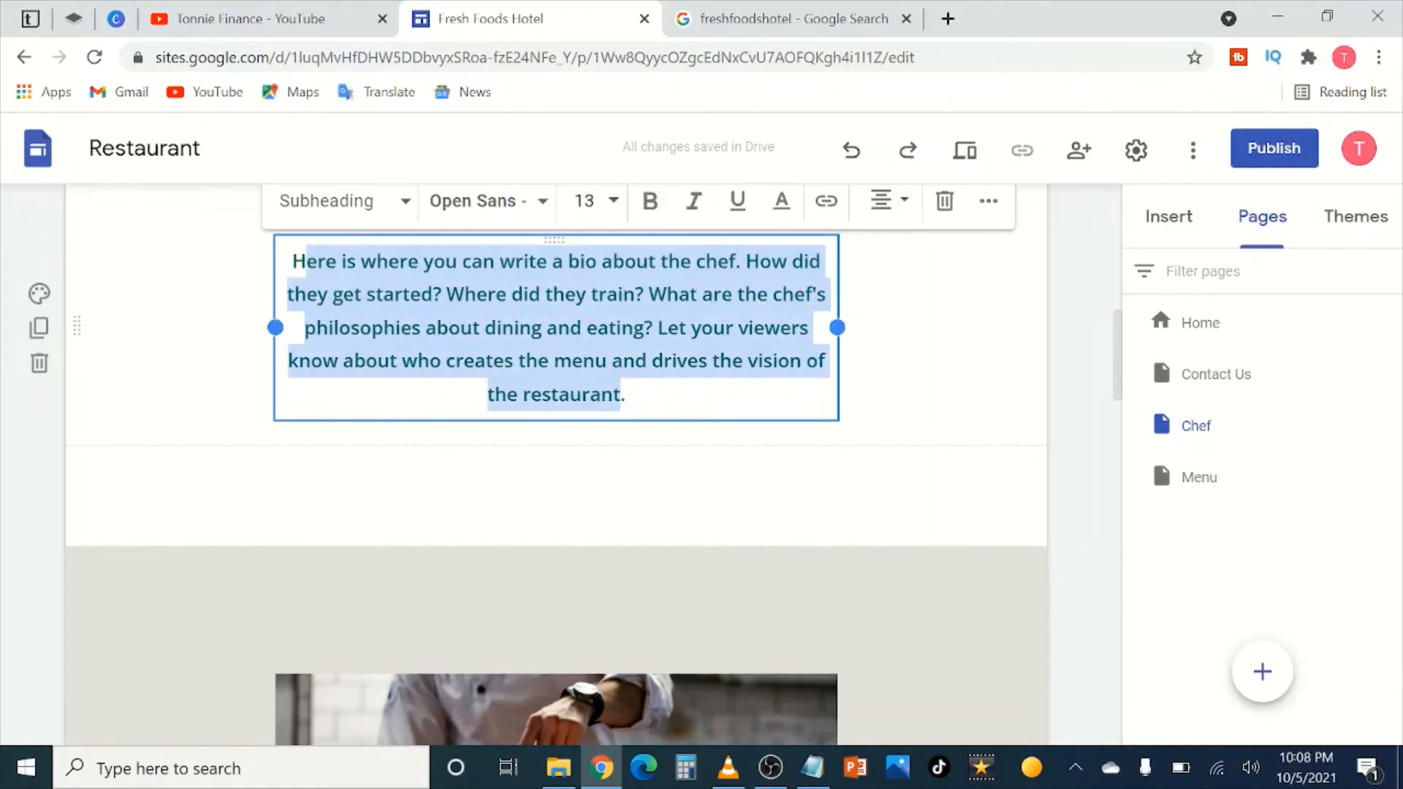
key(BackSpace)
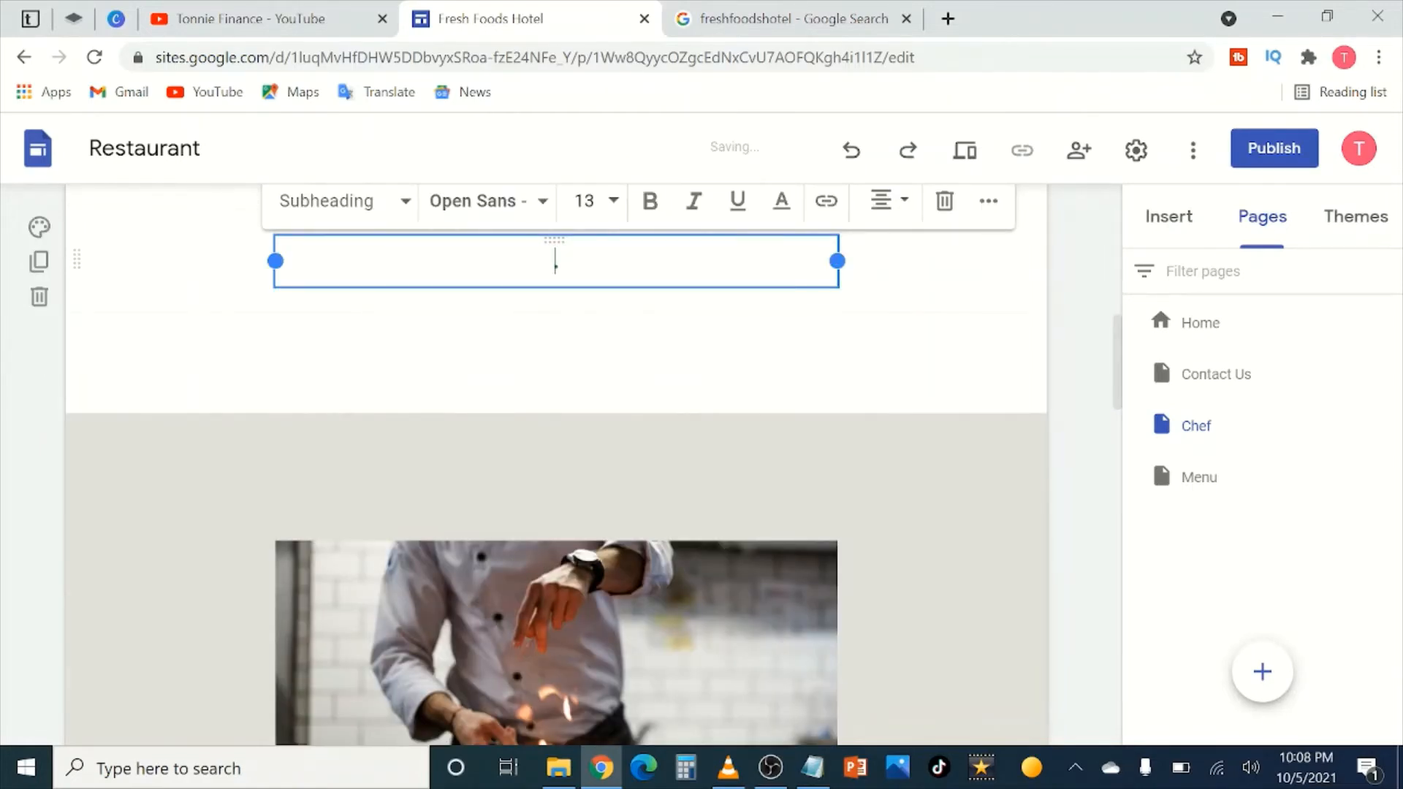
text(Our lead chef has )
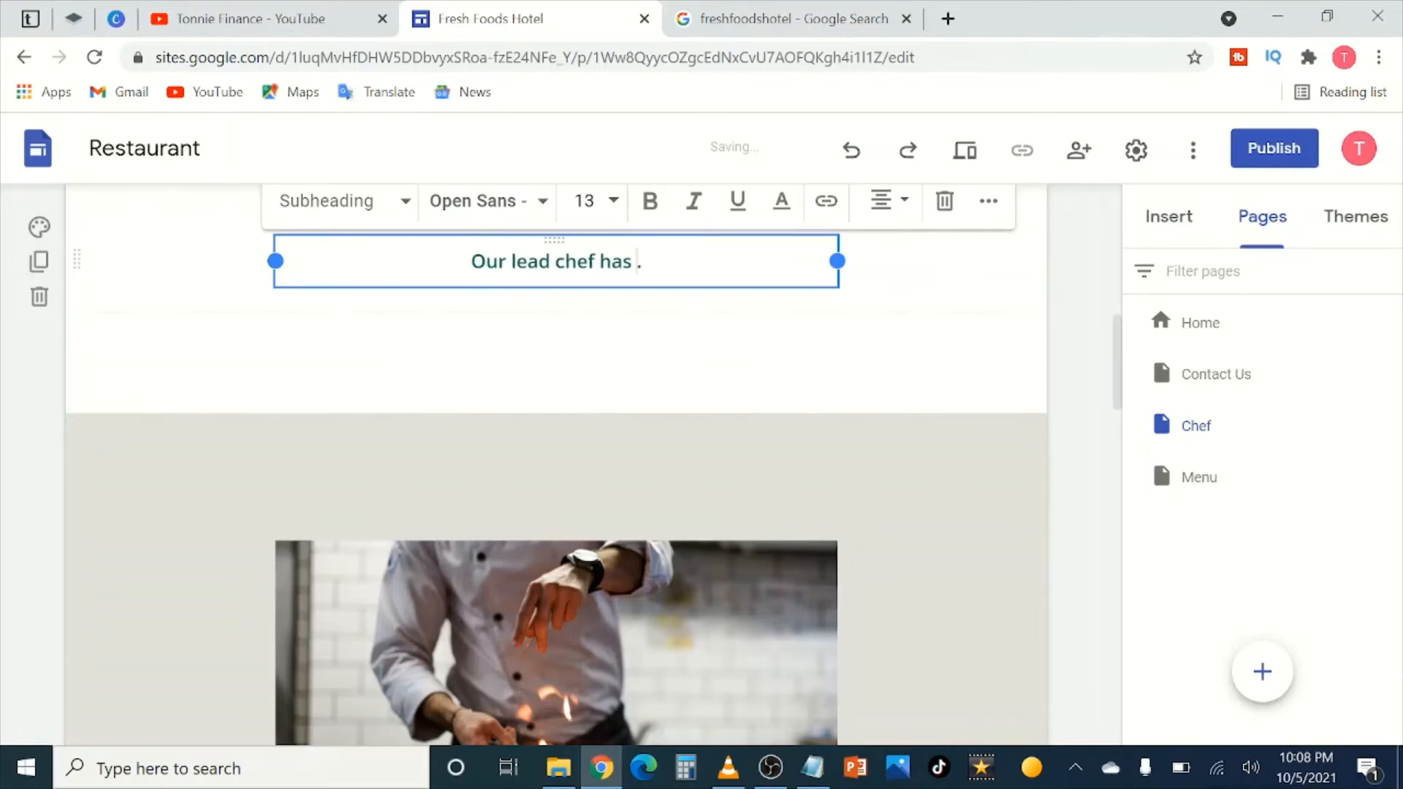
text(been )
text(working wi)
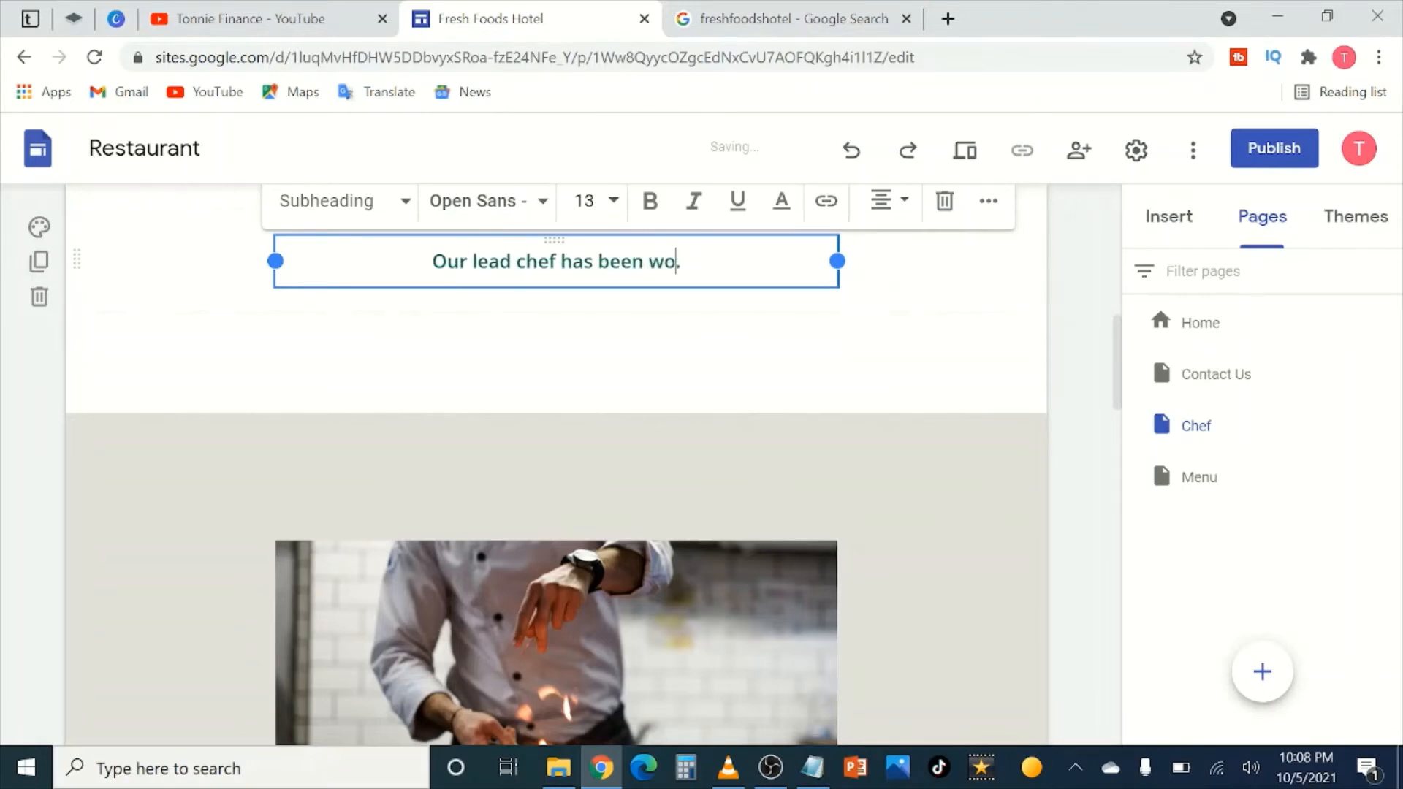
text(th Fresh F)
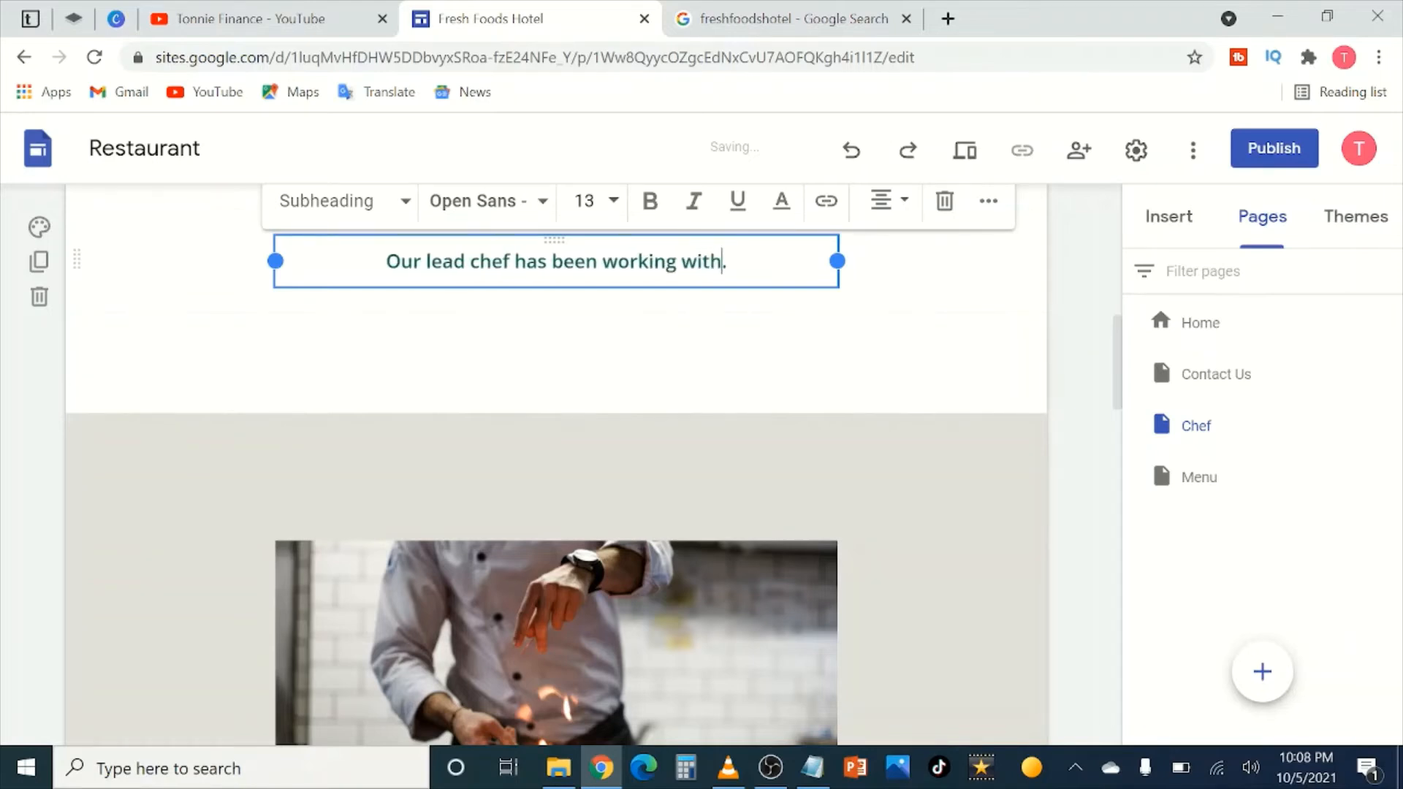
text(oods)
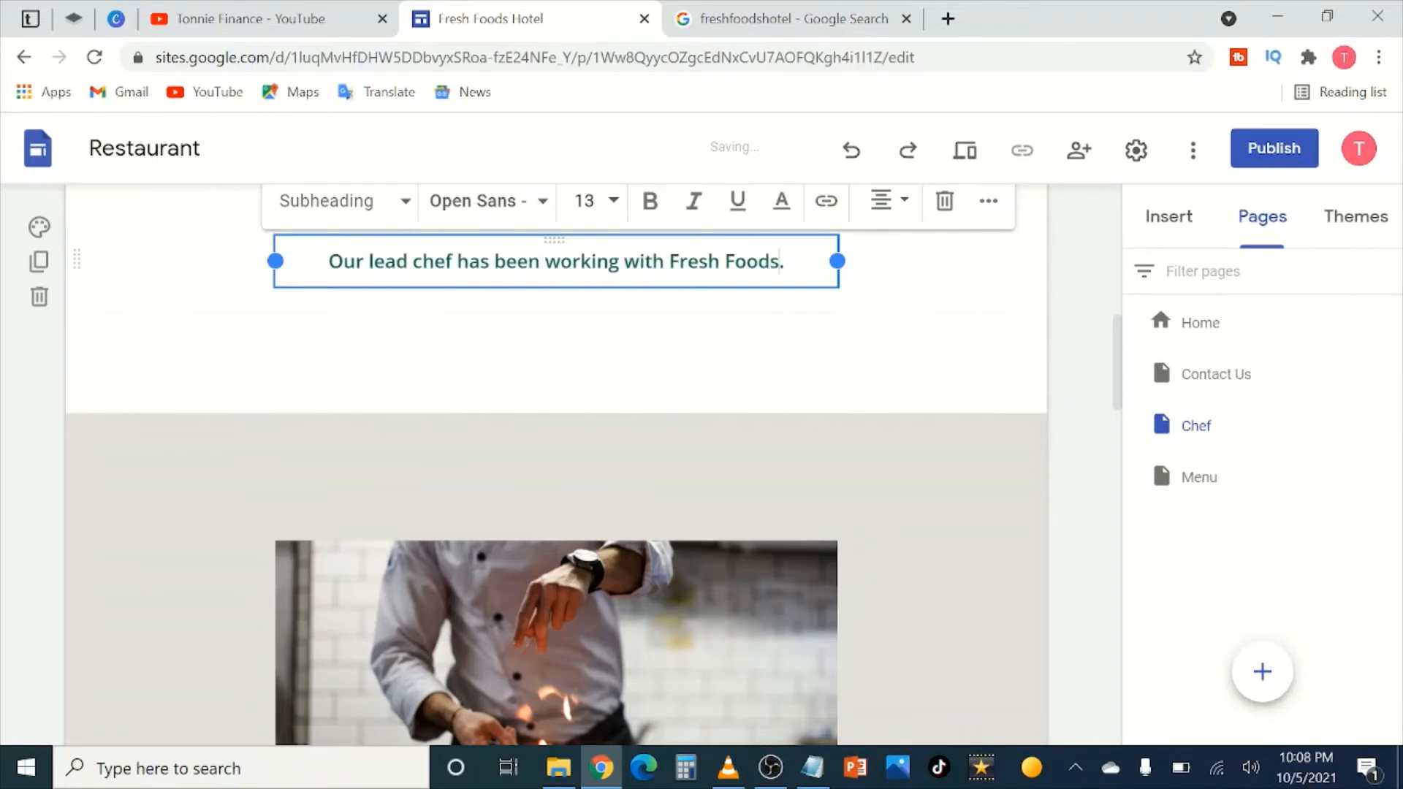
text( Hotel for)
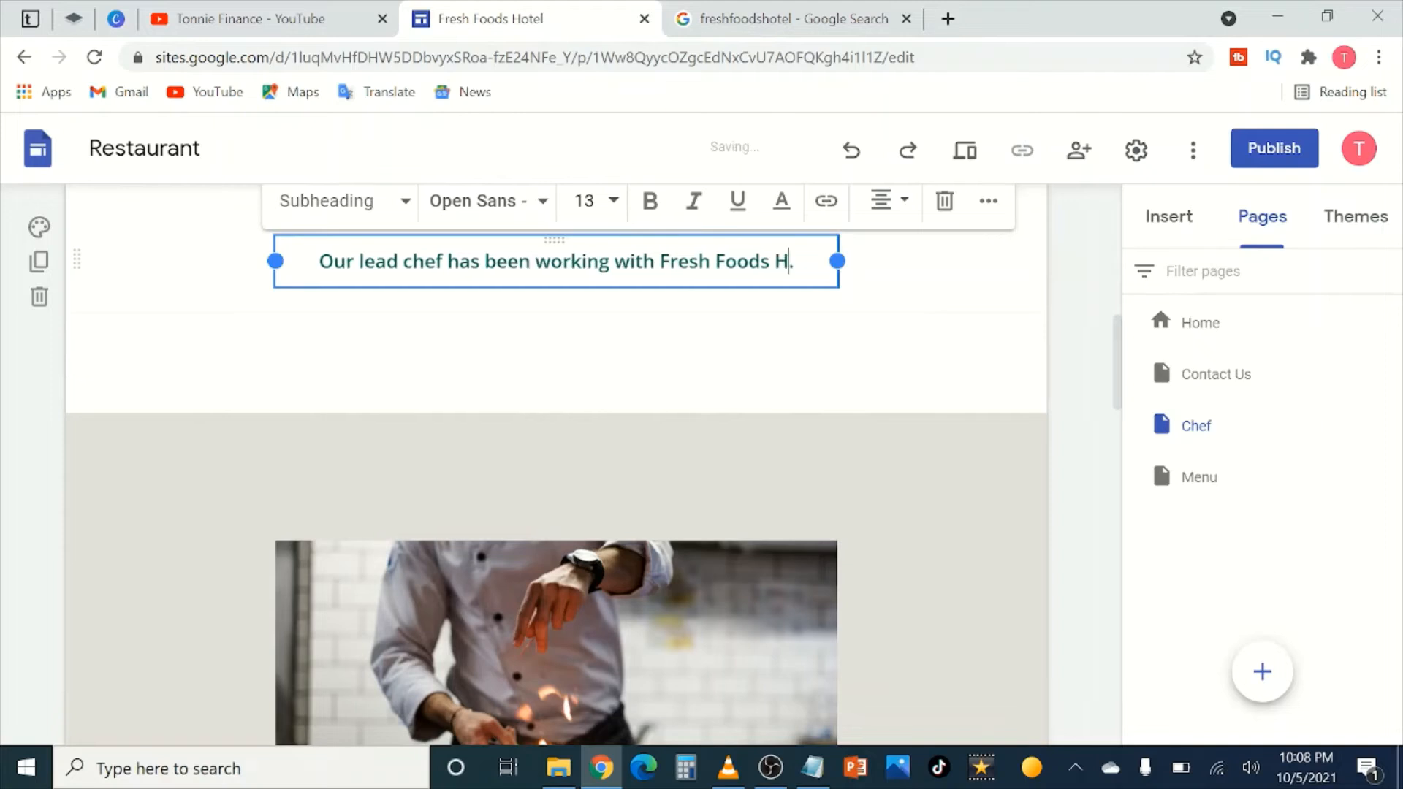
text( the last 1)
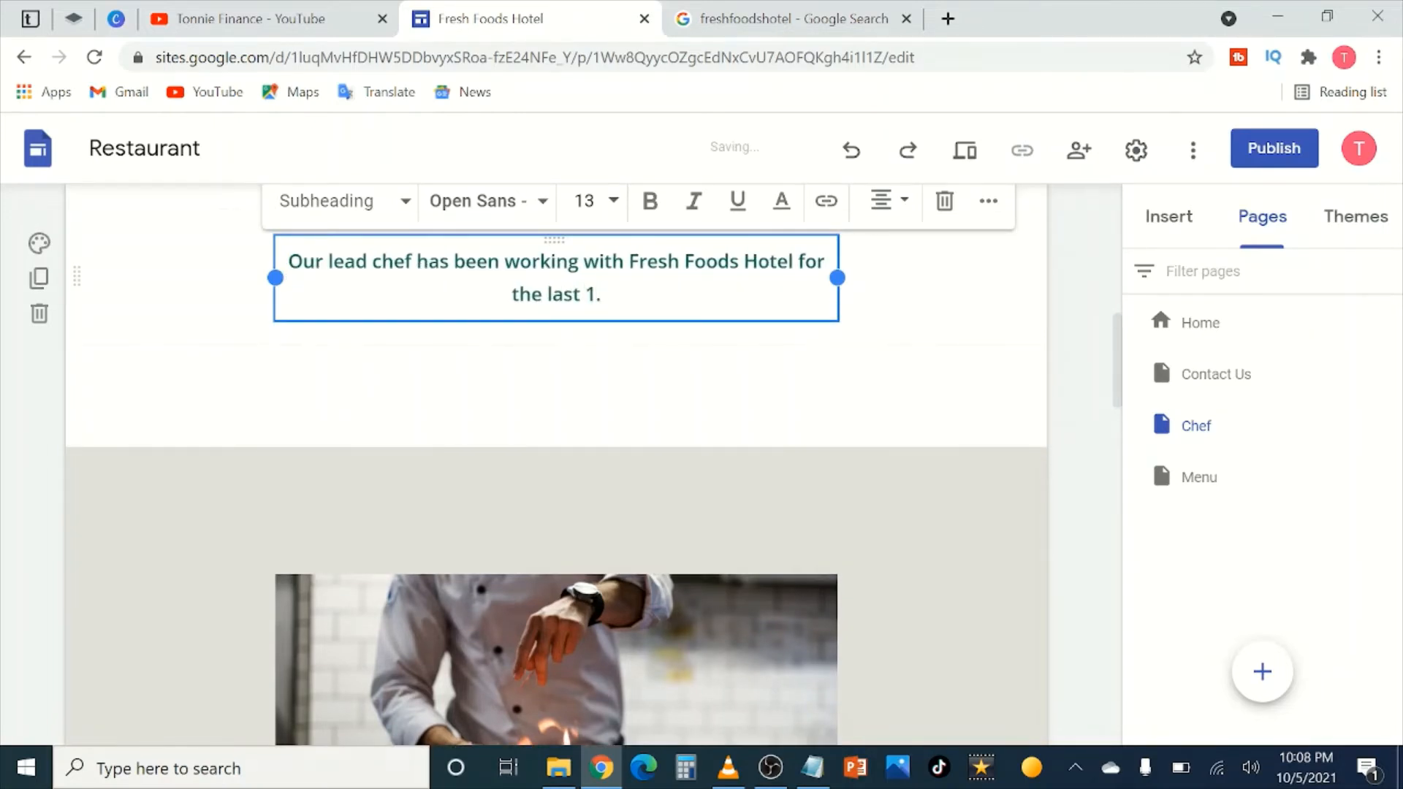
text(6 years an)
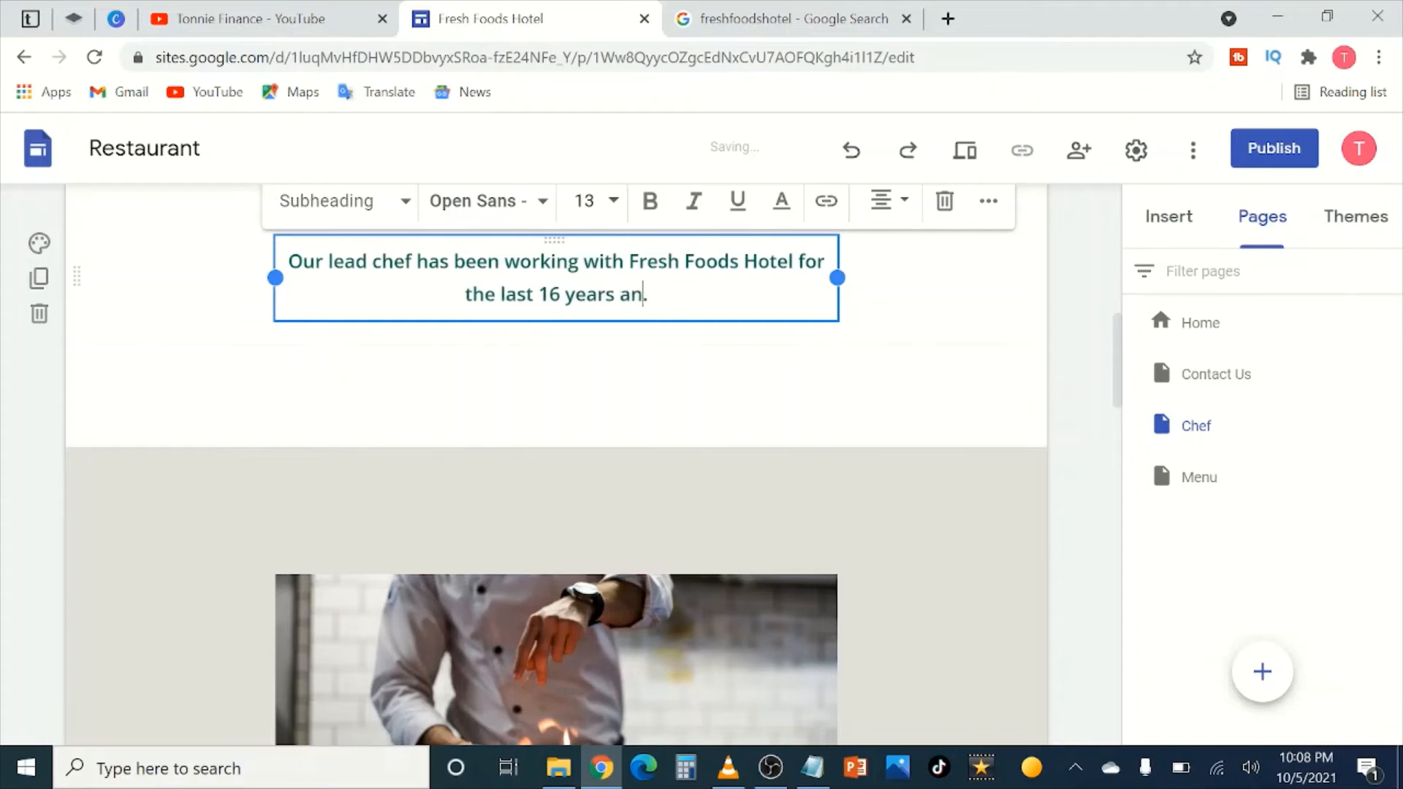
text(d is very )
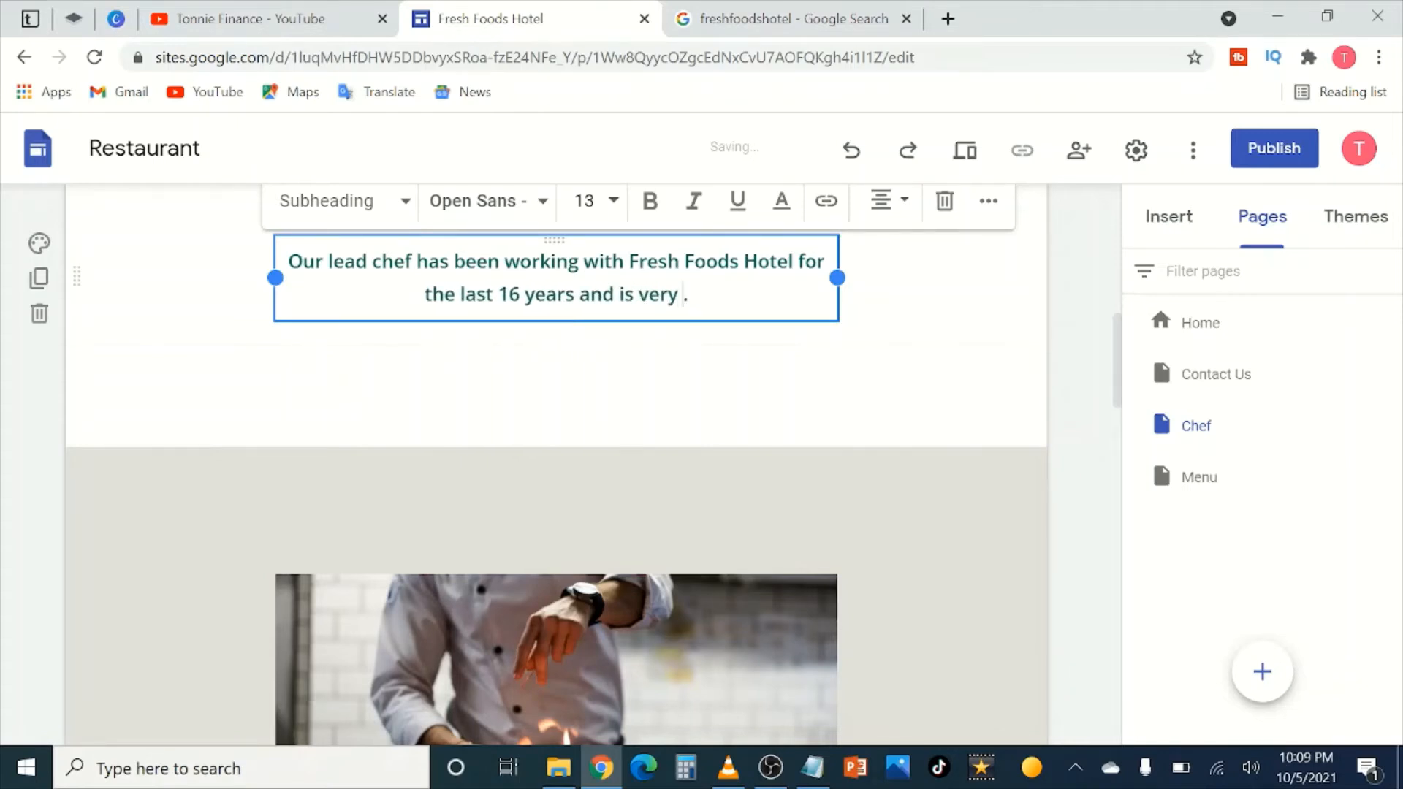
text(knowle)
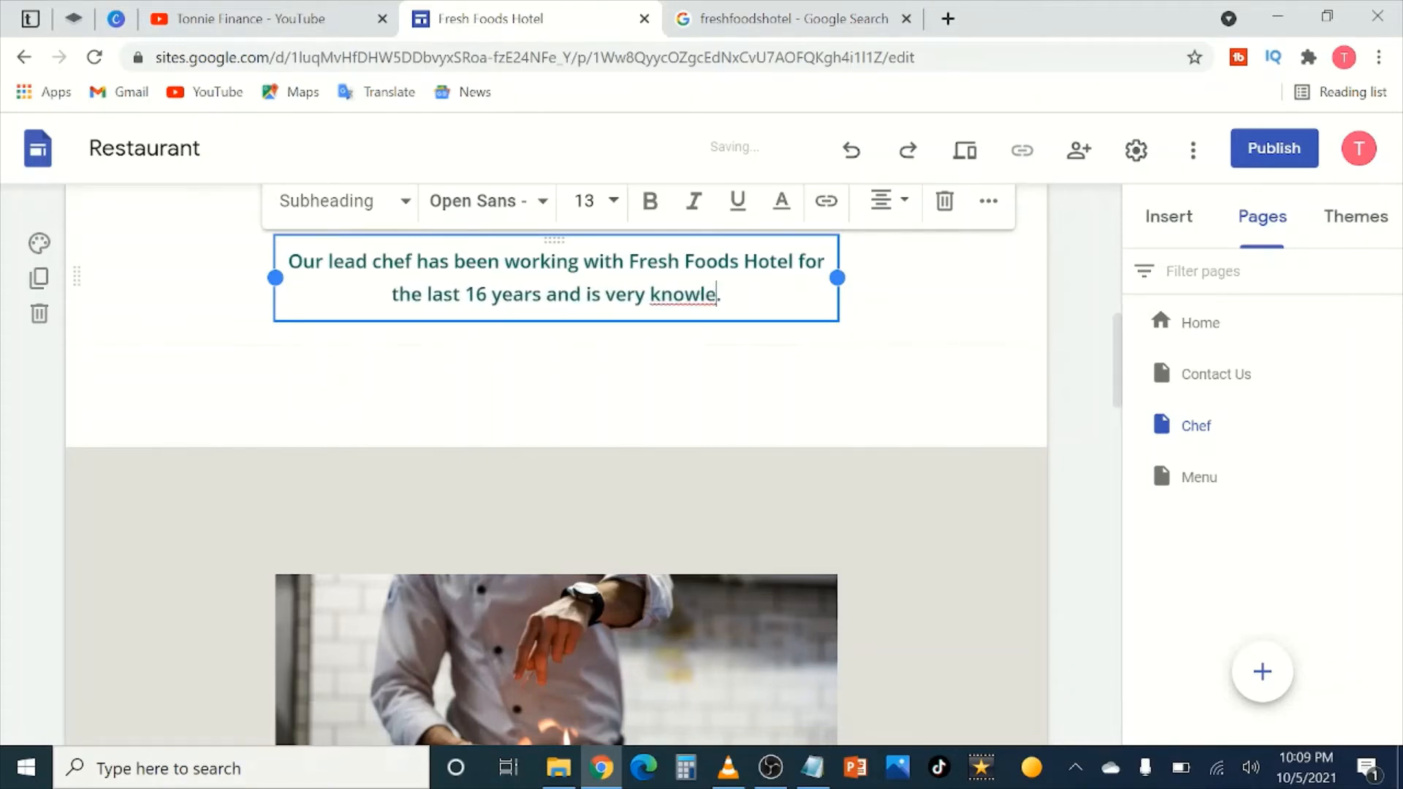
text(dgable)
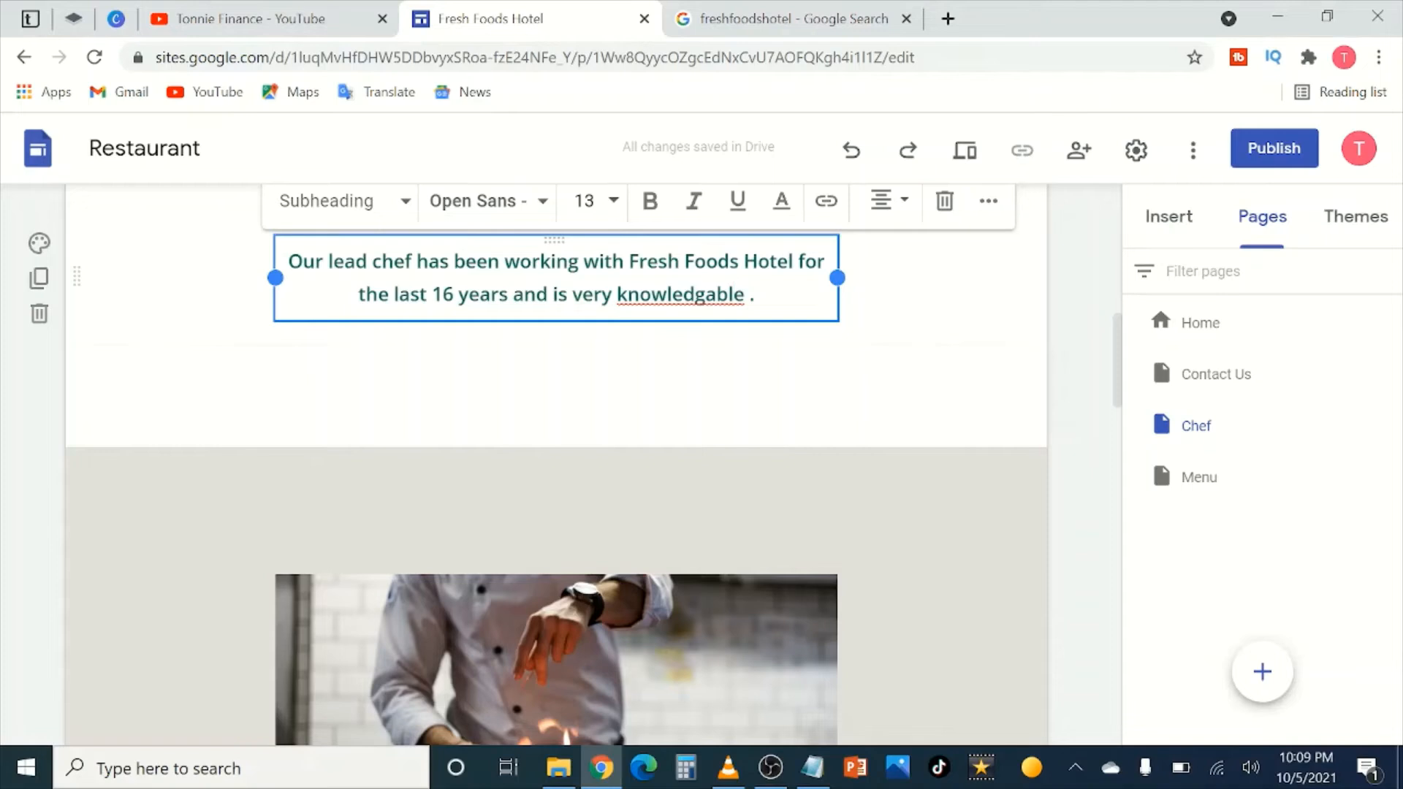
drag(744, 295, 617, 295)
text(awar)
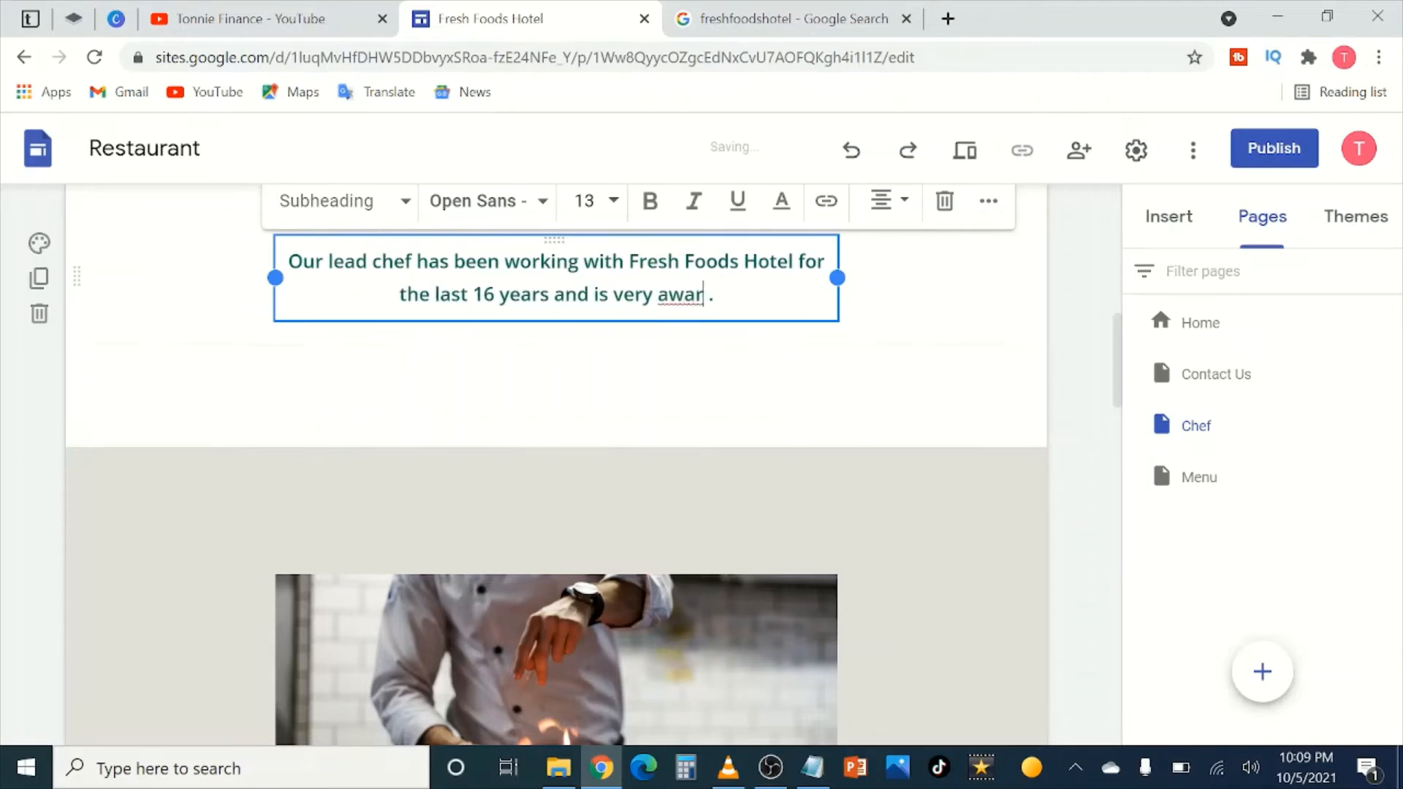
text(e of different)
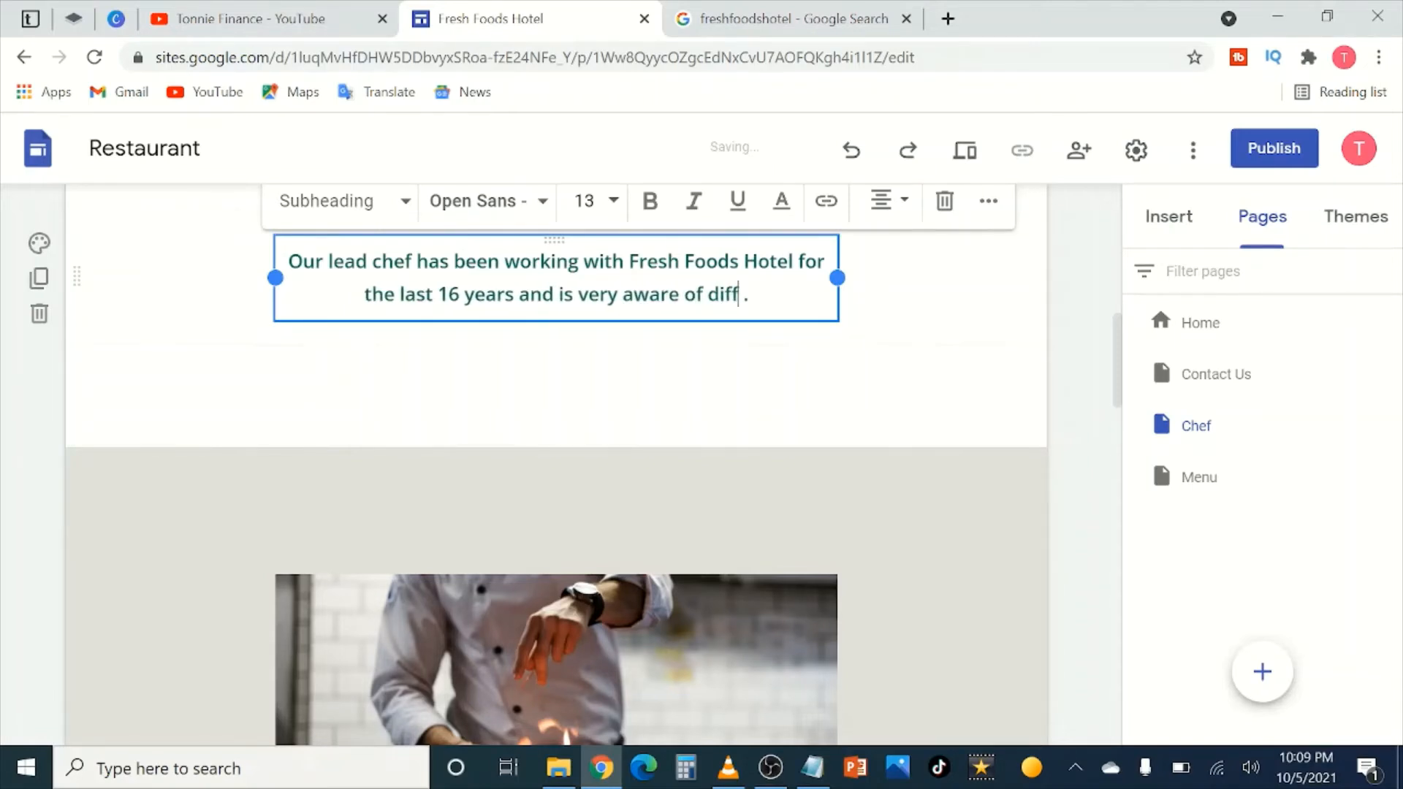
text( meal preps and)
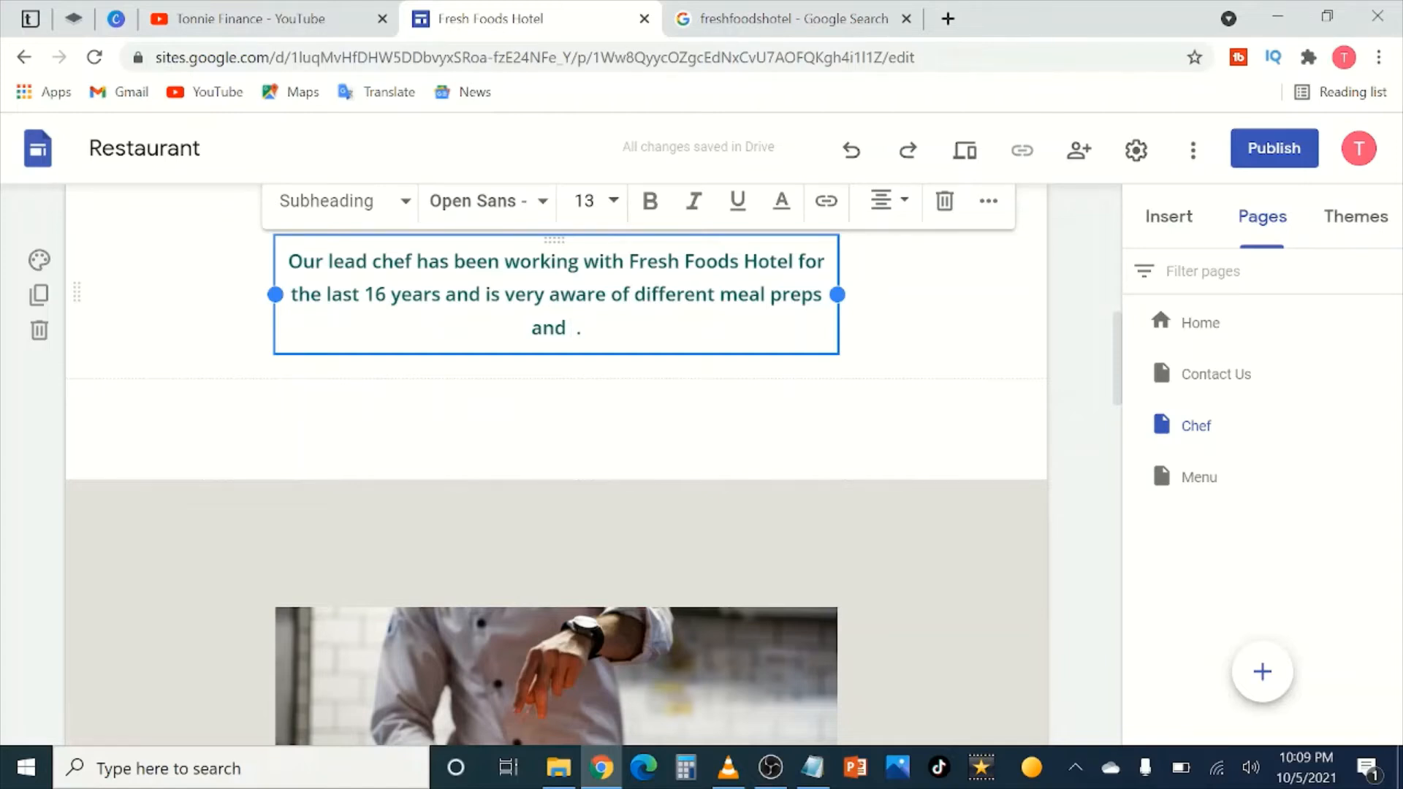
key(BackSpace)
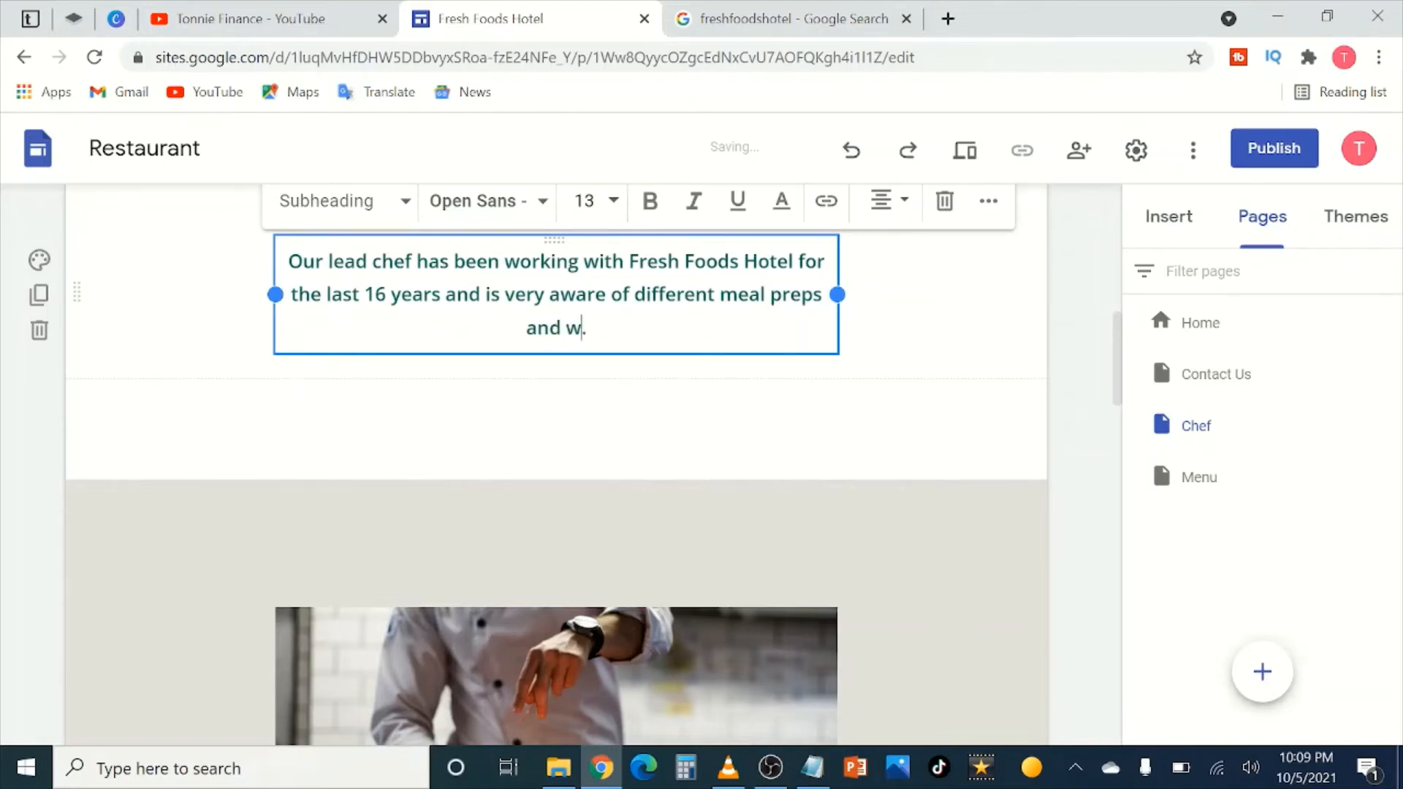
text(will offer you c)
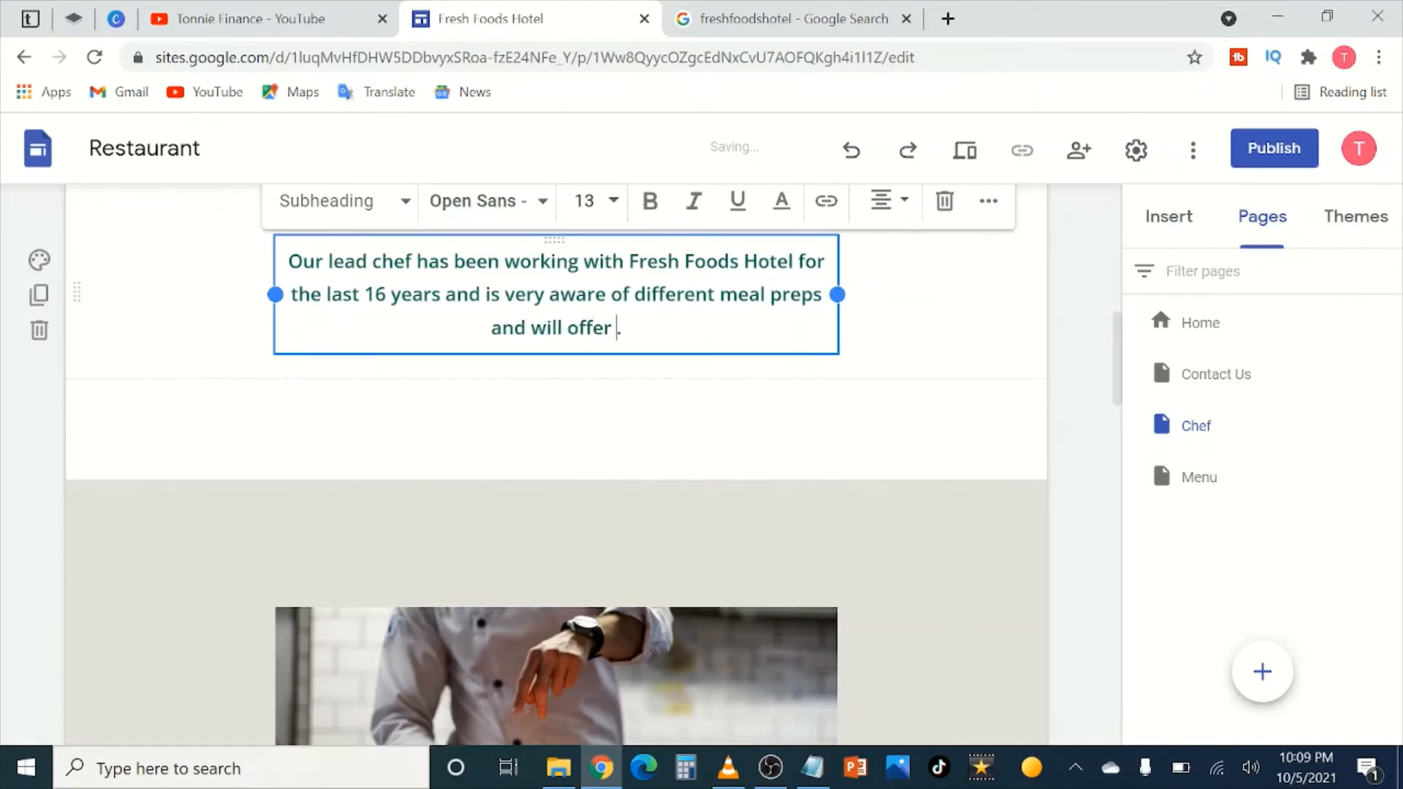
text(ustome made)
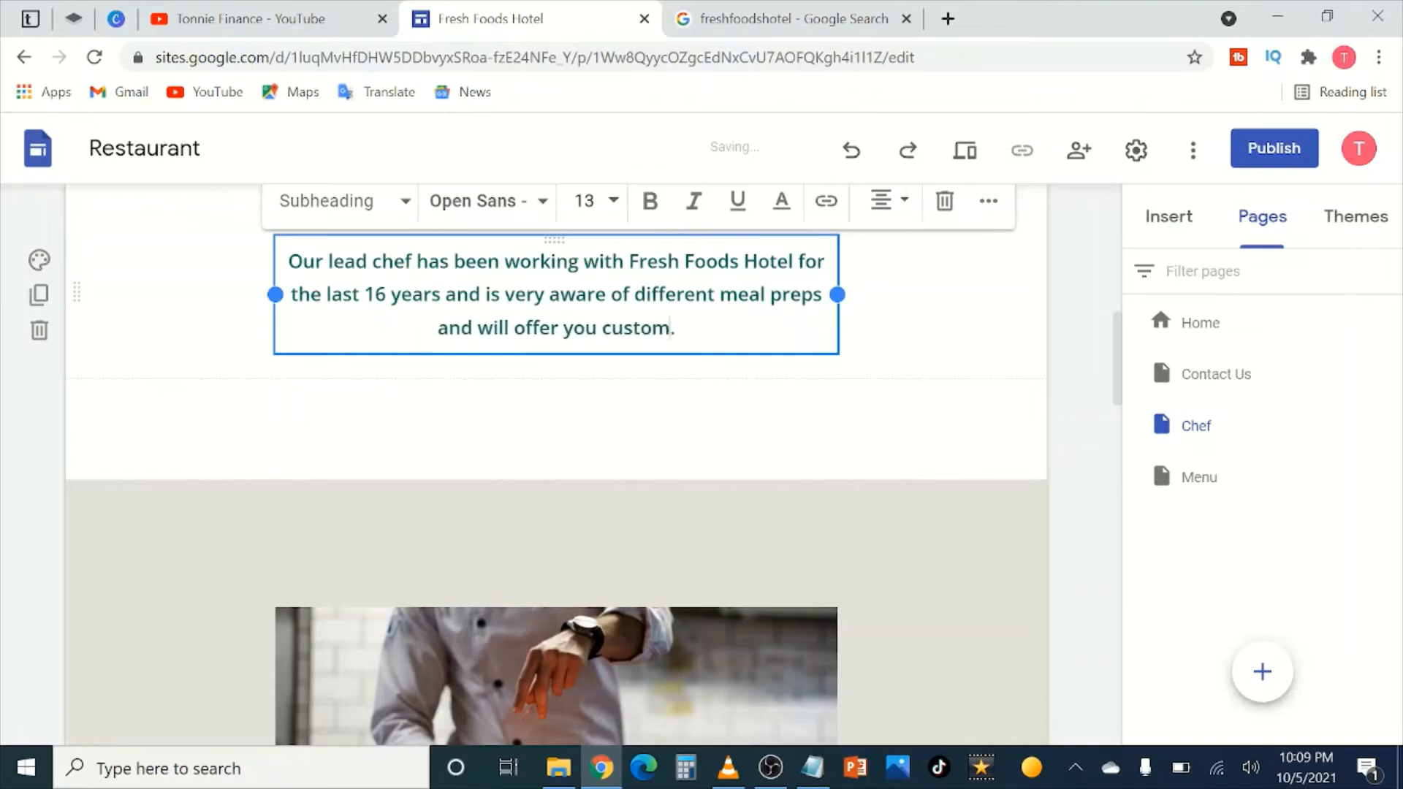
text( diushes)
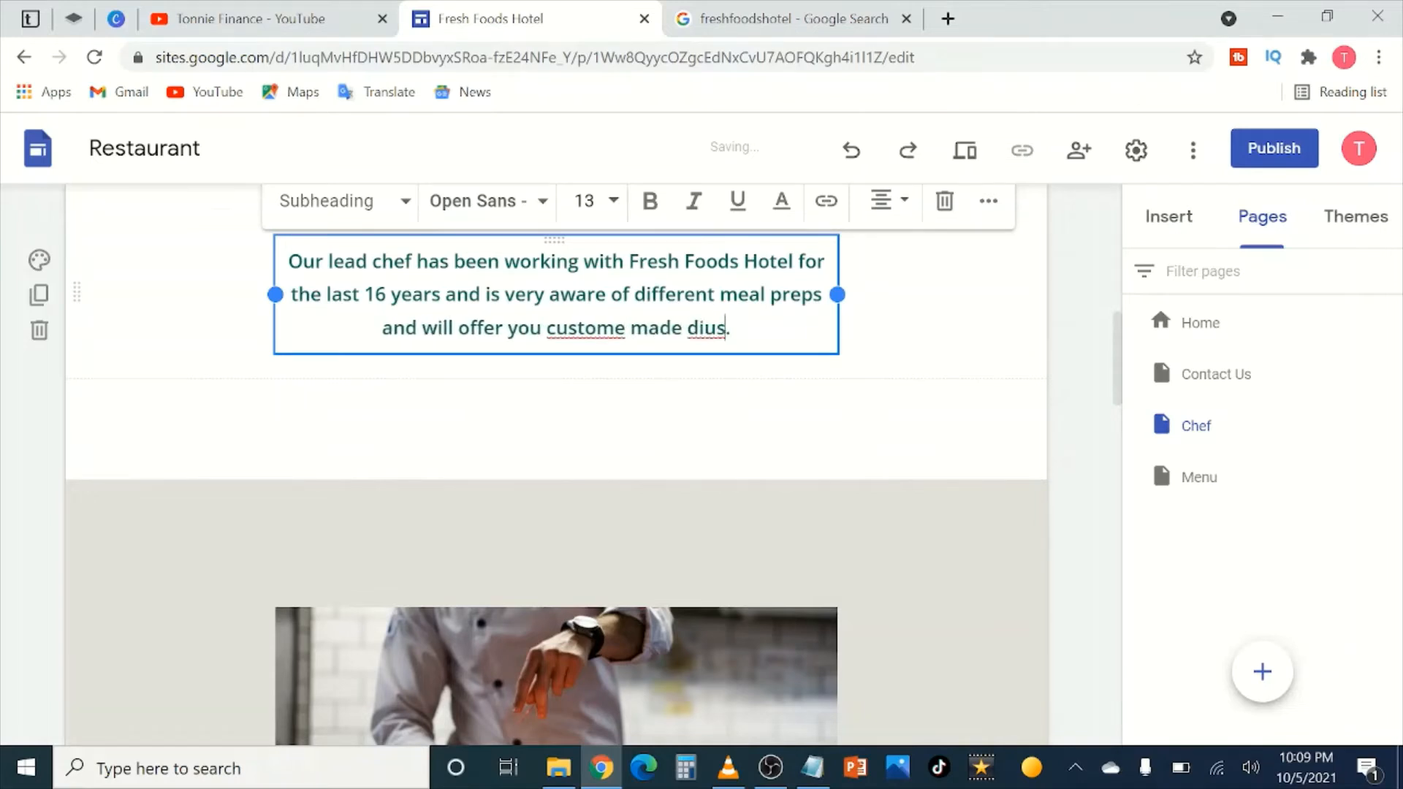
key(BackSpace)
key(BackSpace)
key(BackSpace)
key(BackSpace)
key(BackSpace)
key(BackSpace)
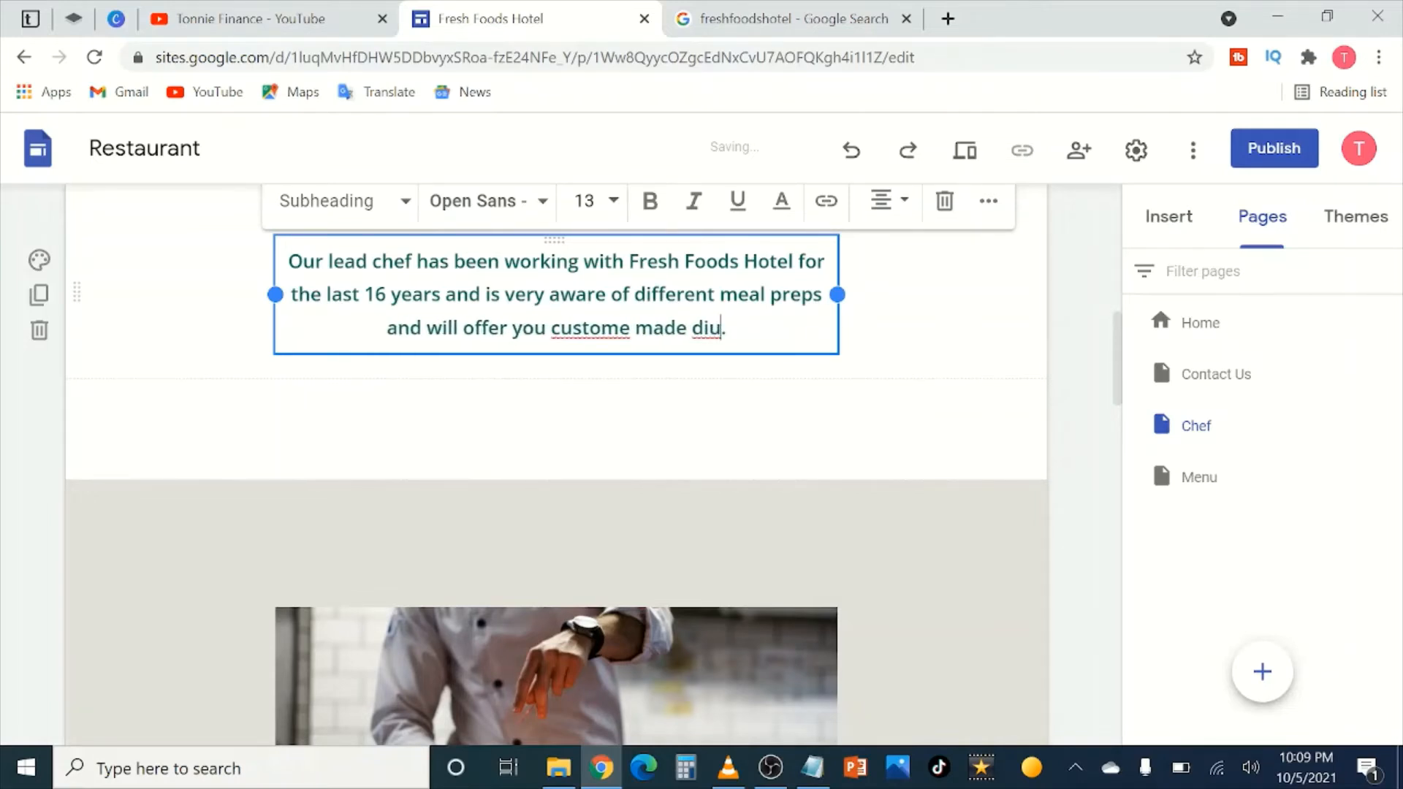
text(shes according)
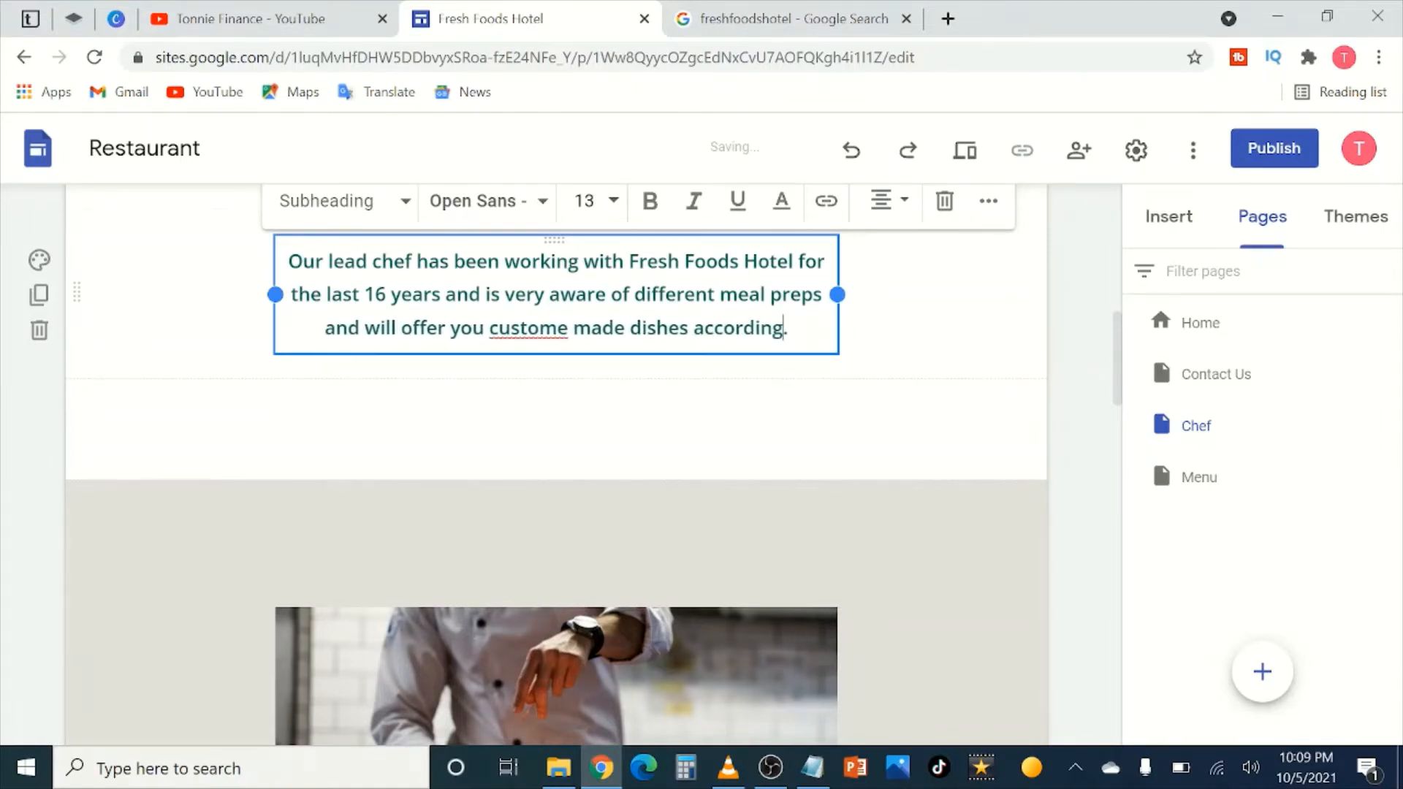
text( to your )
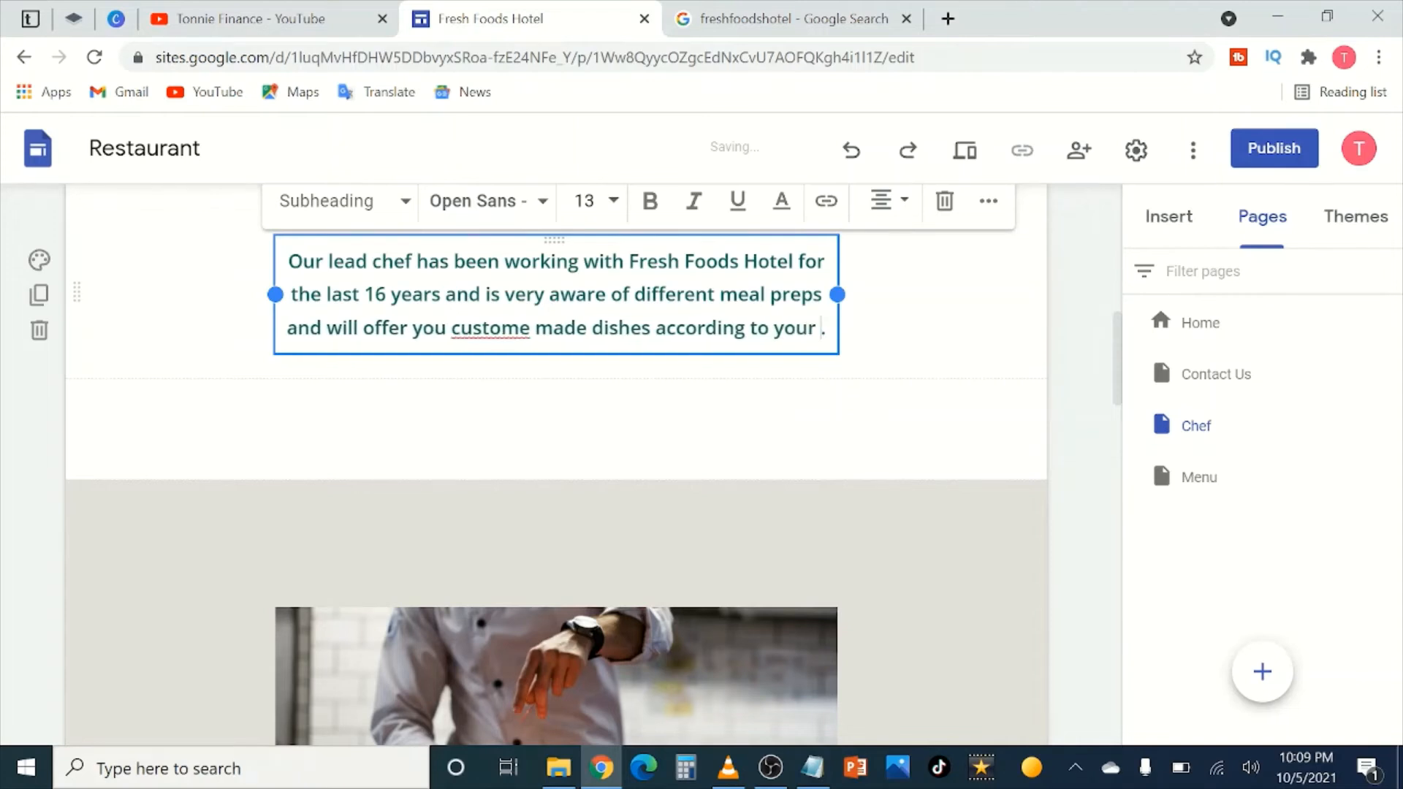
text(preference)
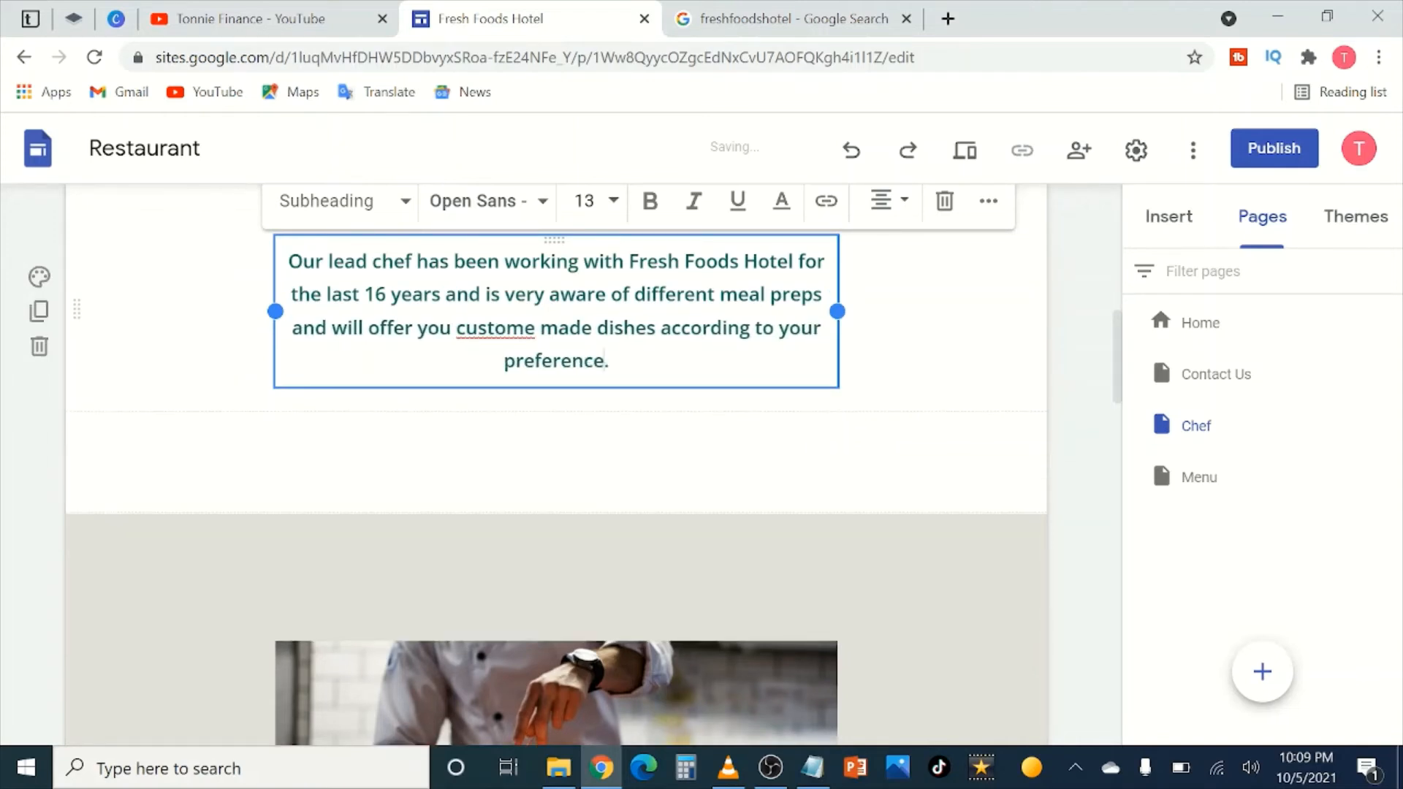
text(.)
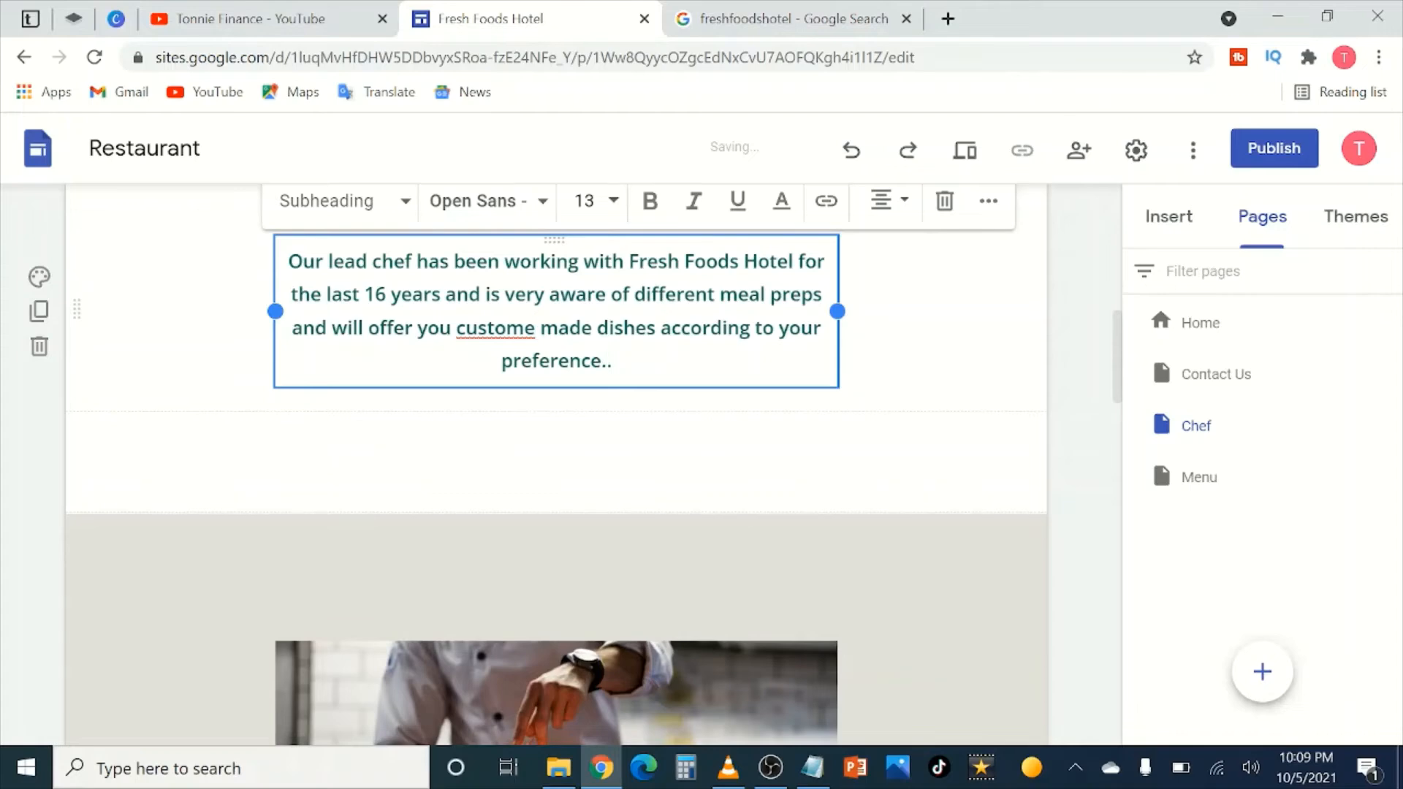
key(BackSpace)
click(923, 351)
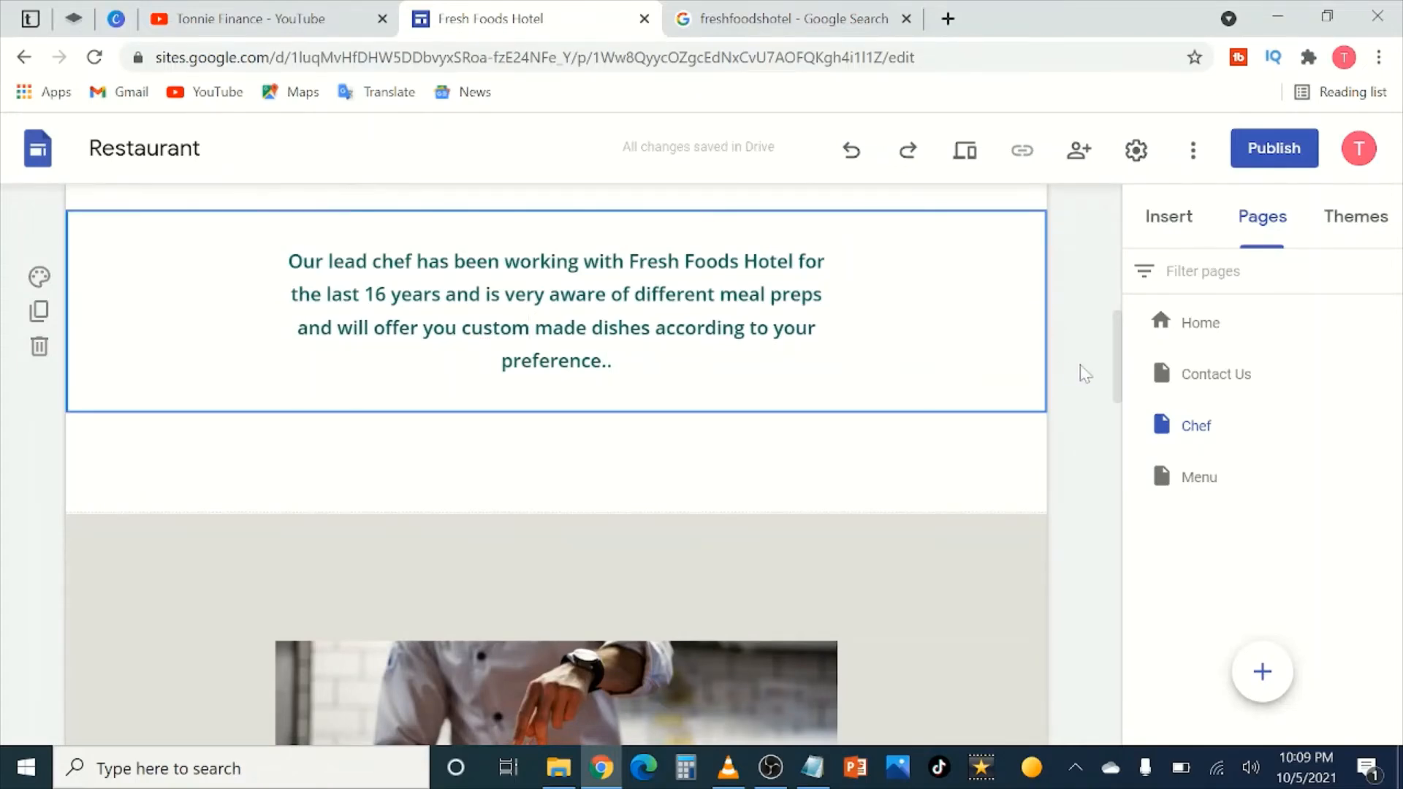
Step: Caption the cooking photo 'Our cooking skills are out of this world', removing a stray C
scroll(559, 363, down, 6)
scroll(560, 364, down, 7)
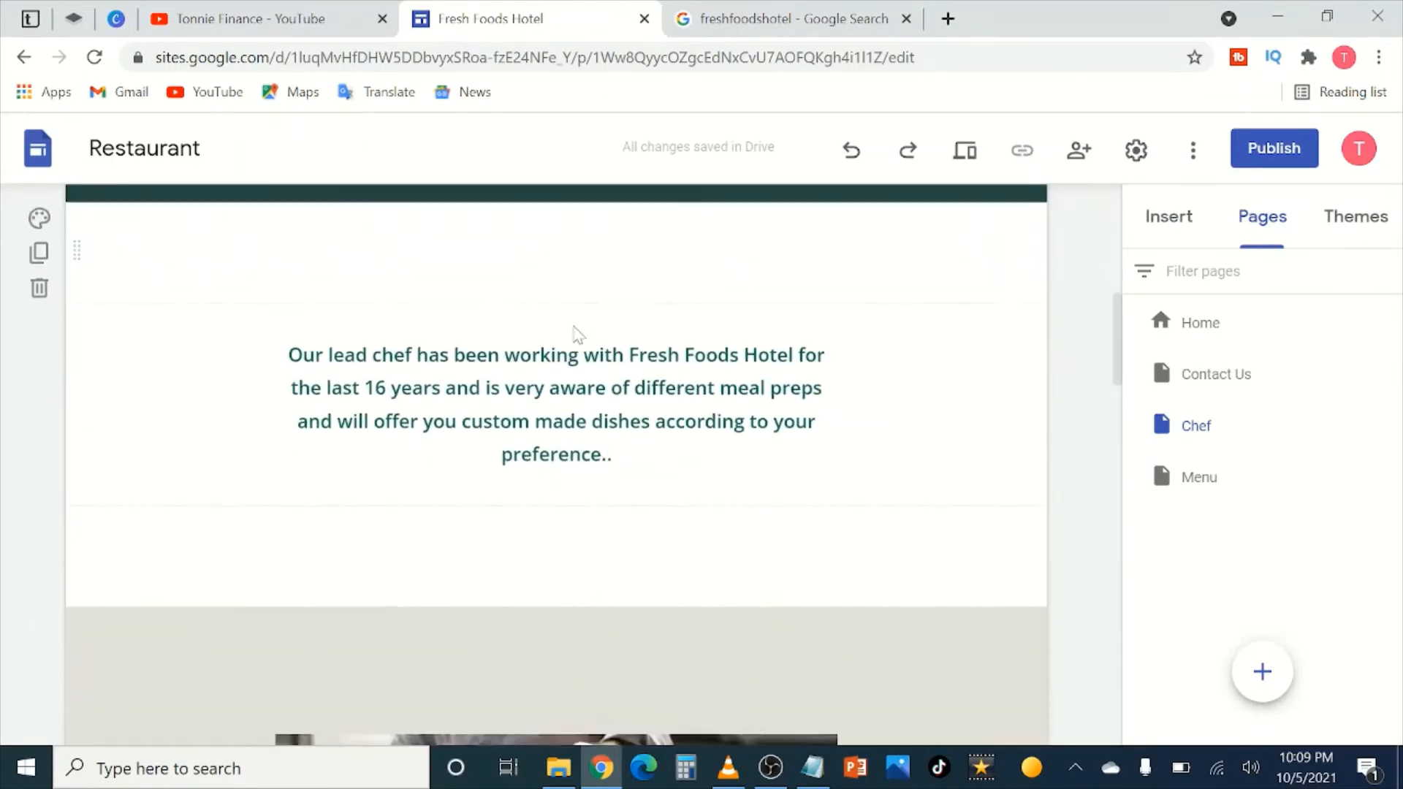
scroll(569, 434, up, 6)
scroll(667, 451, up, 1)
scroll(672, 475, down, 7)
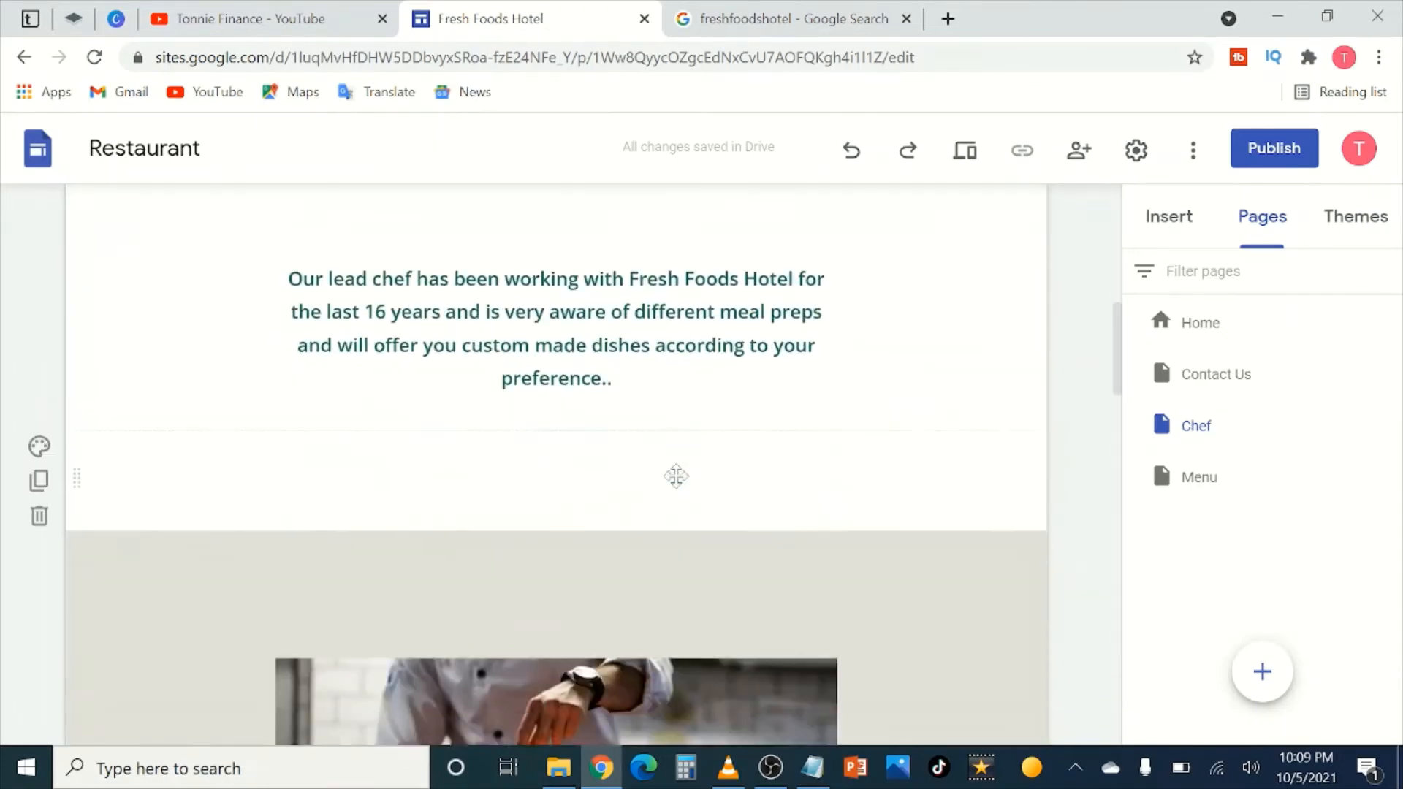
scroll(602, 516, down, 7)
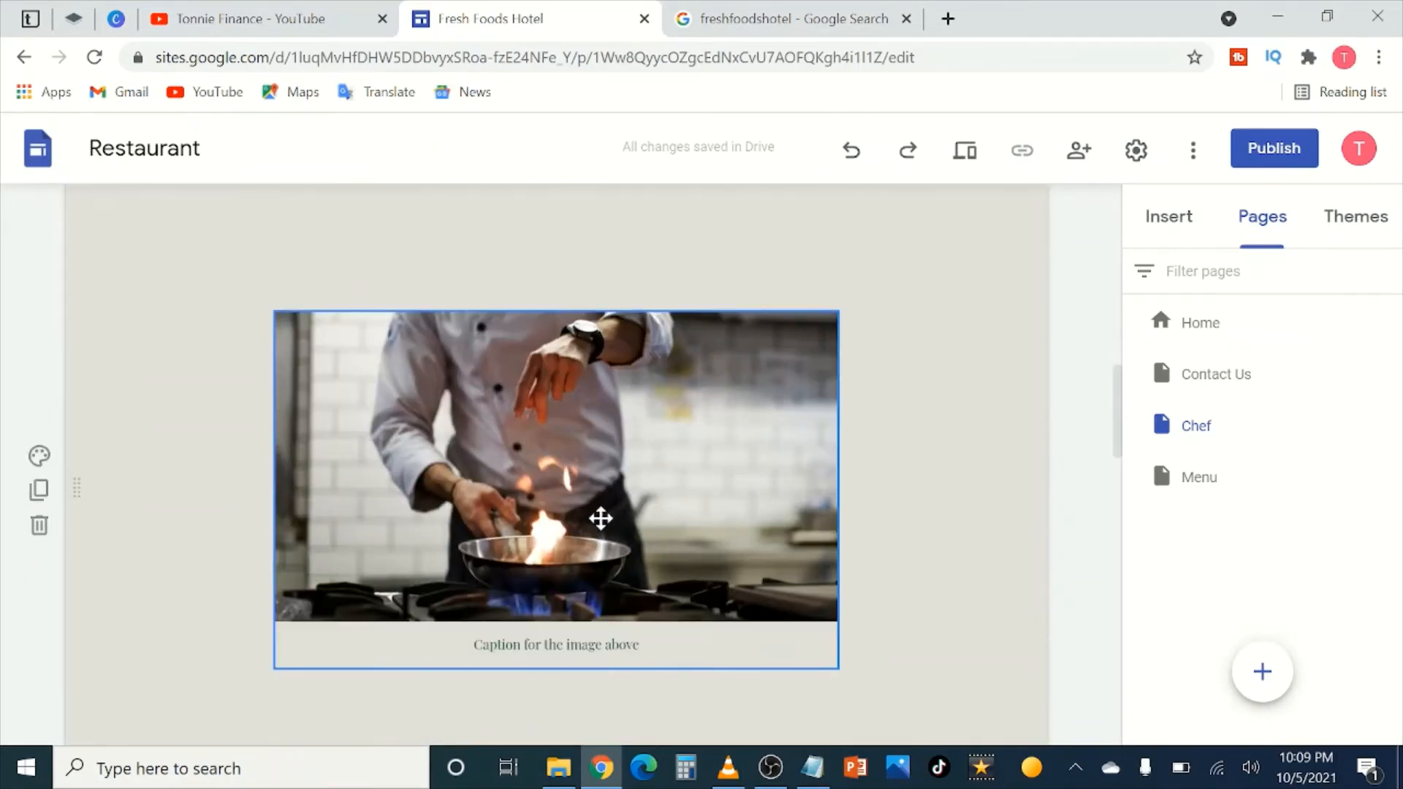
click(641, 425)
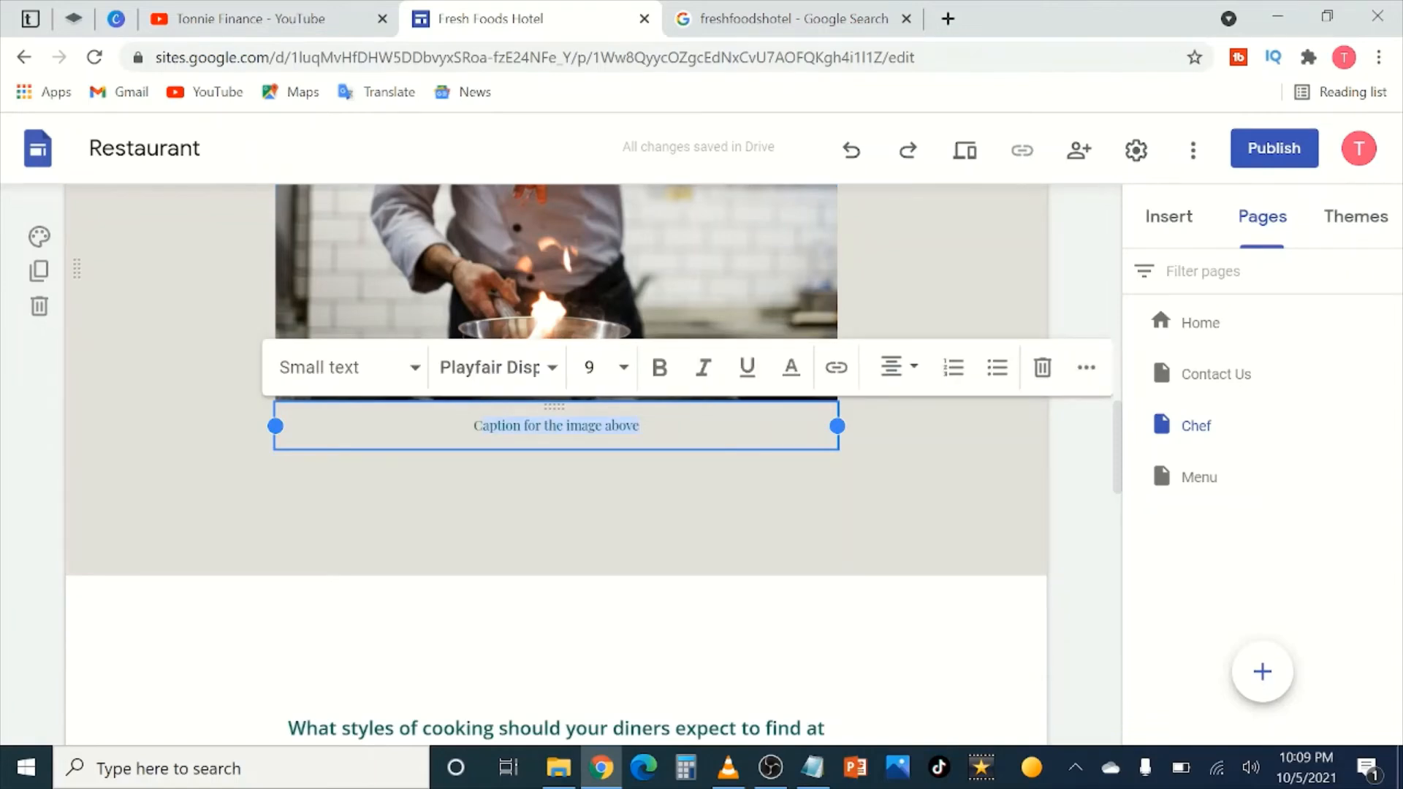
text(COnr cookin)
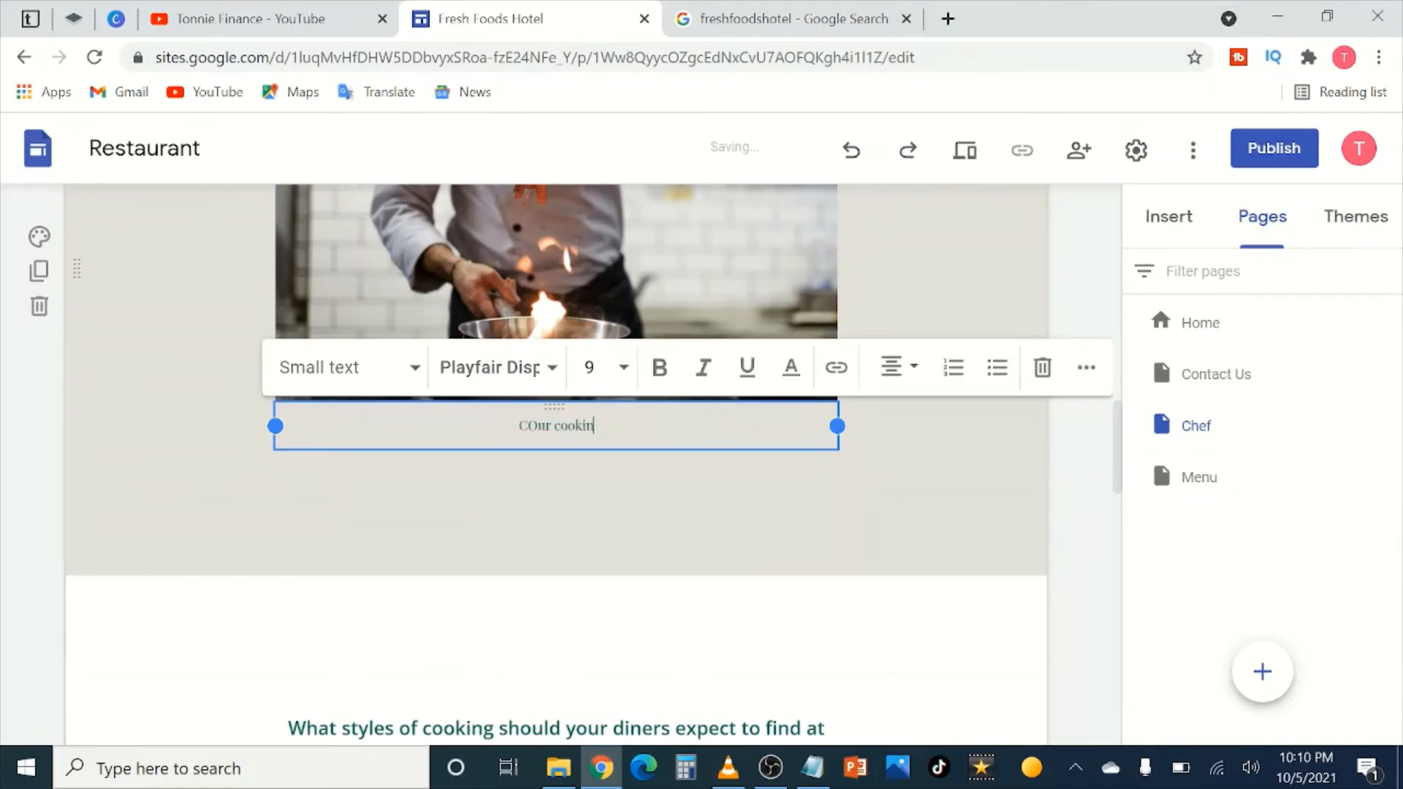
text(g skills a)
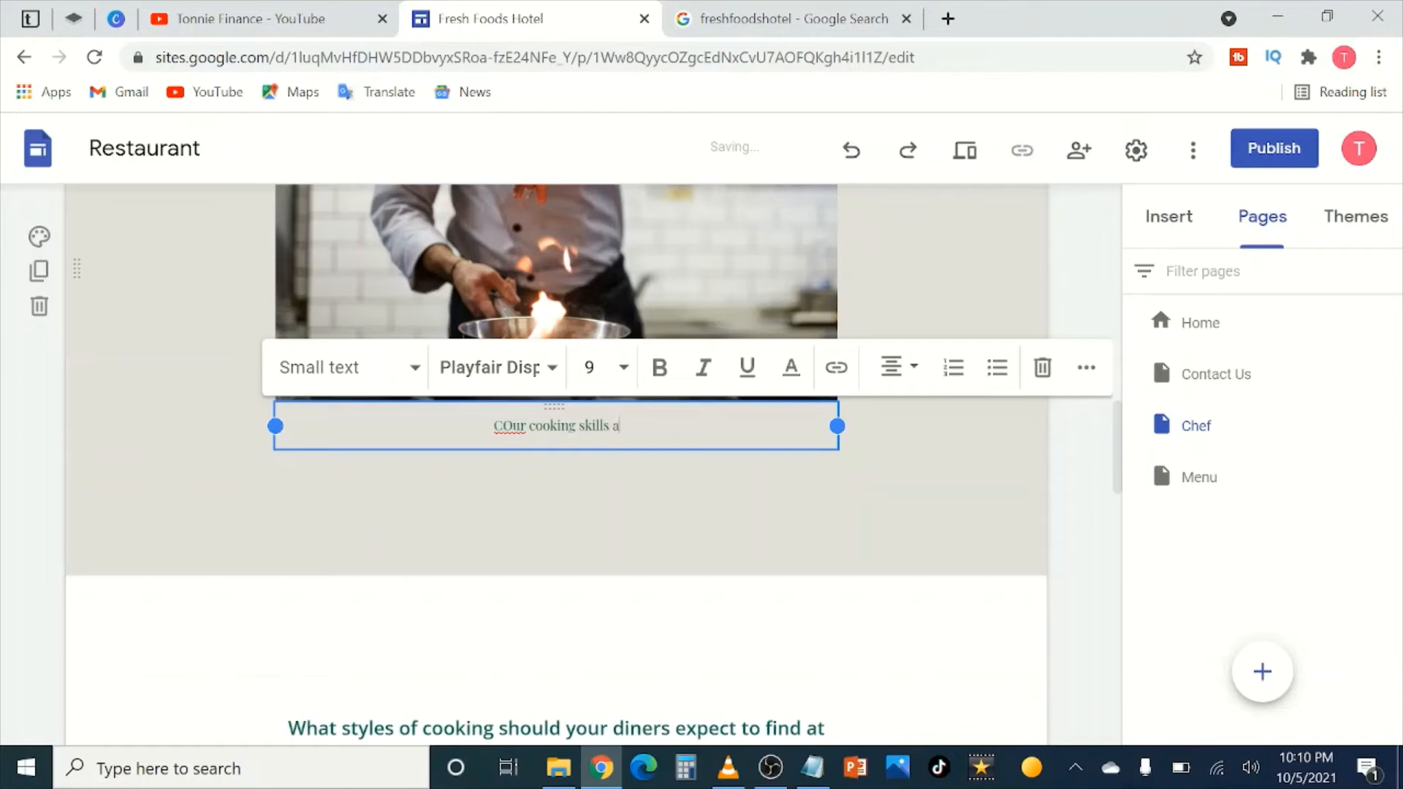
text(re out of t)
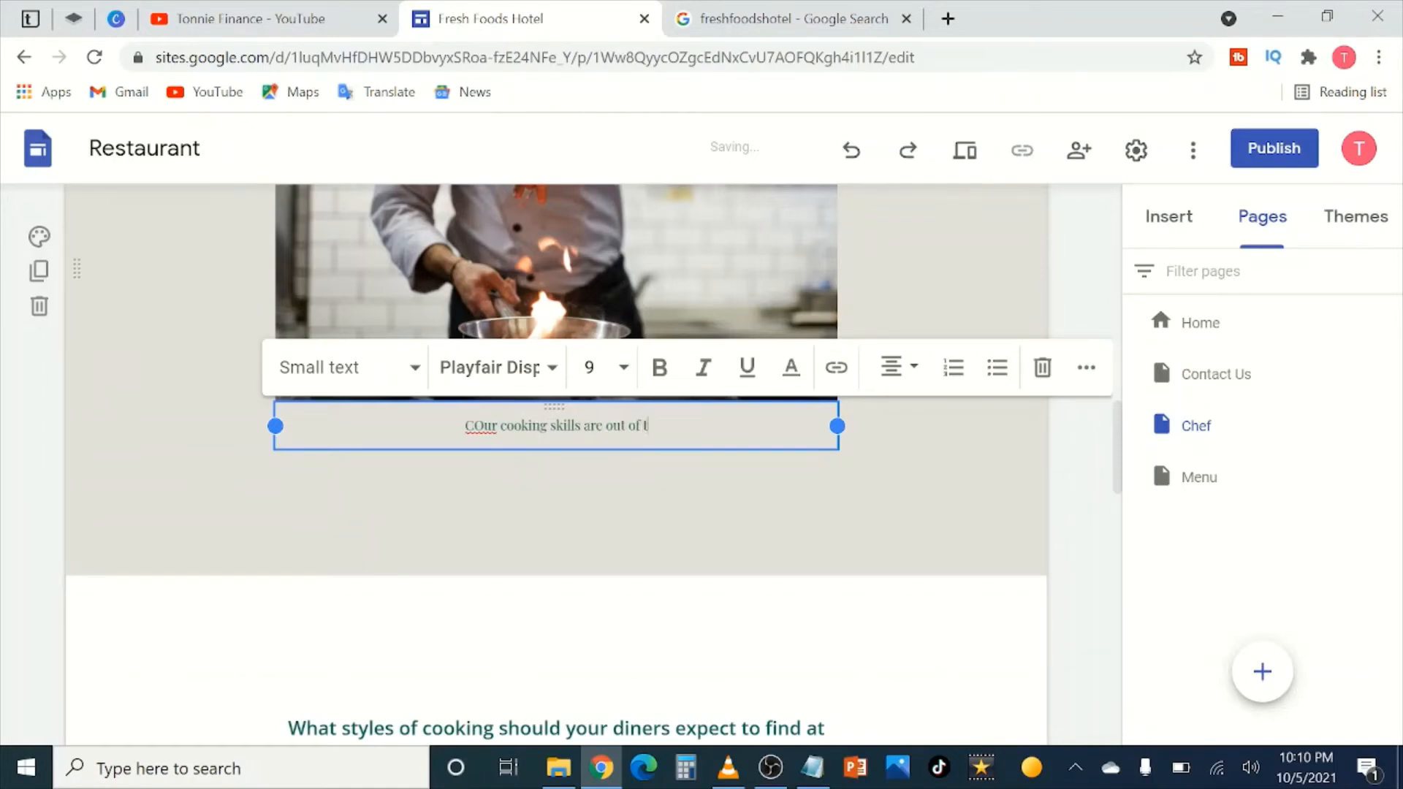
text(his world)
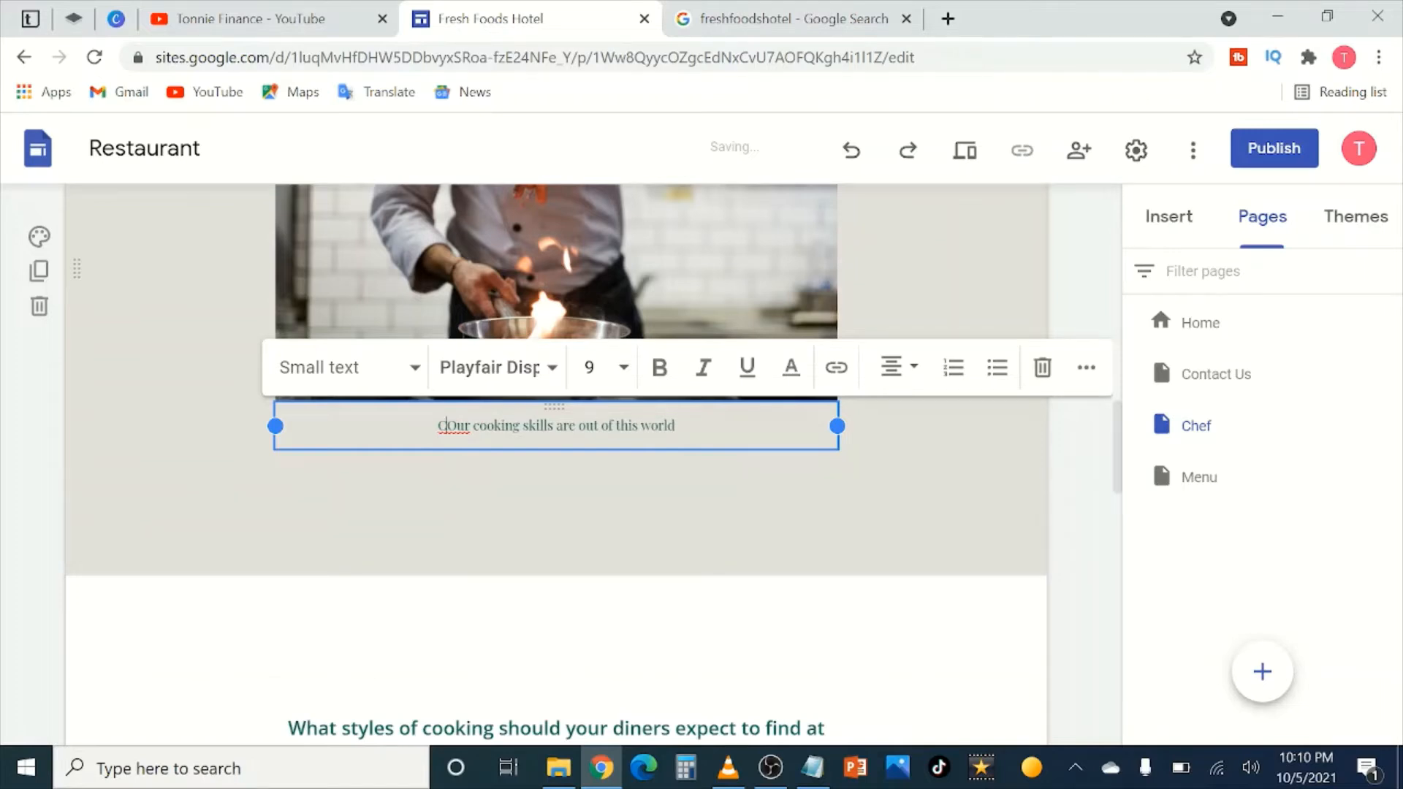
key(BackSpace)
click(1073, 447)
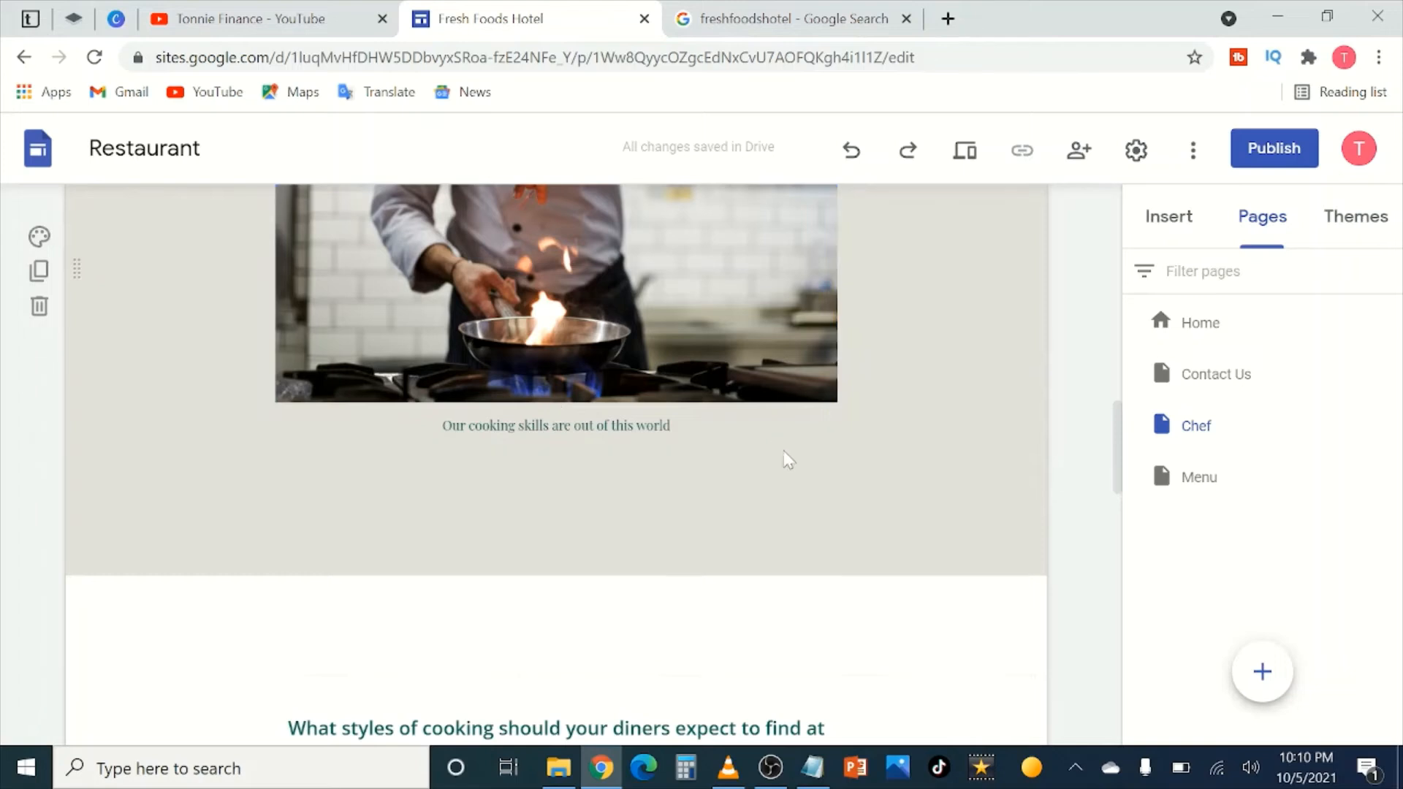
scroll(1029, 486, down, 3)
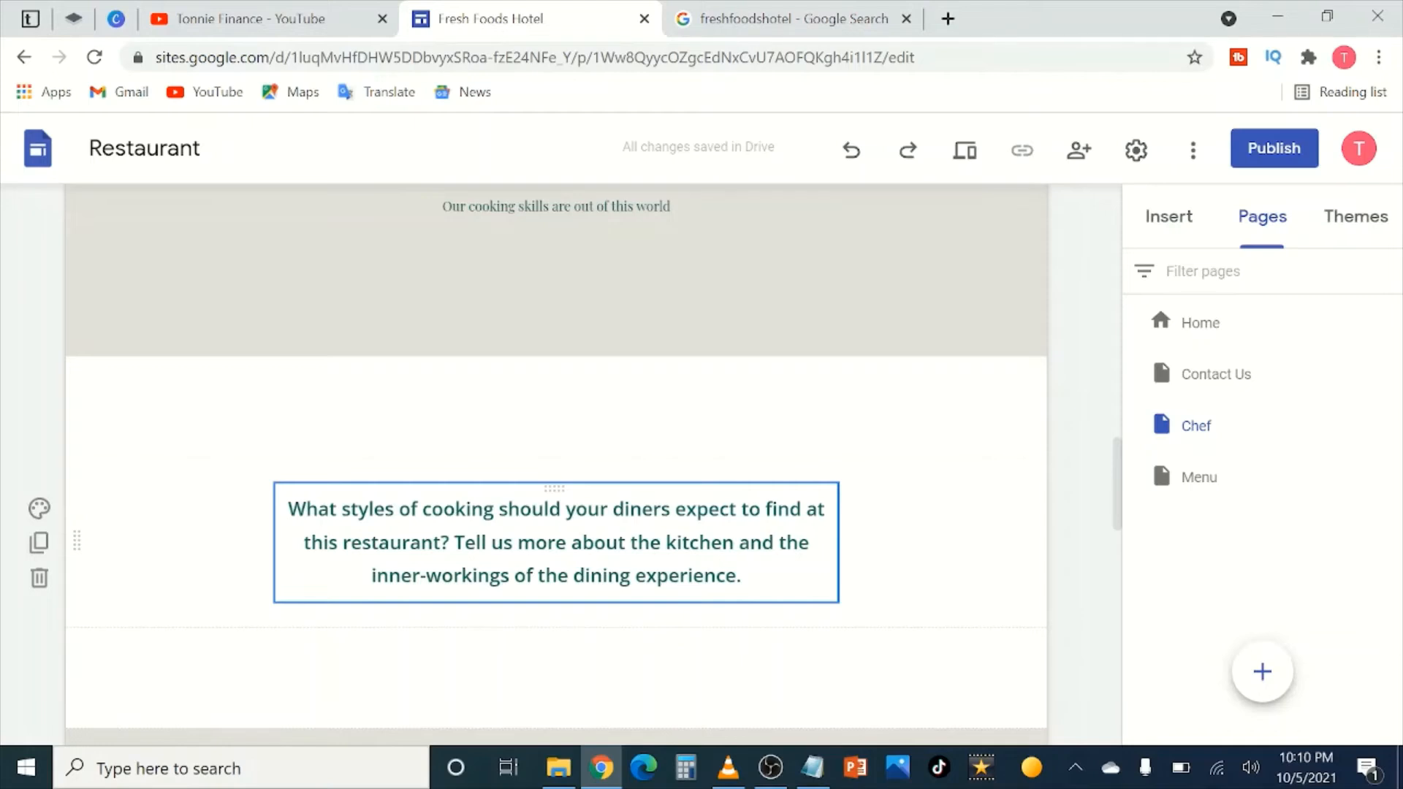
Step: Replace the placeholder paragraph with 'We have the most modern equipment in our kitchen to ensure your meals are served on time'
drag(737, 575, 318, 508)
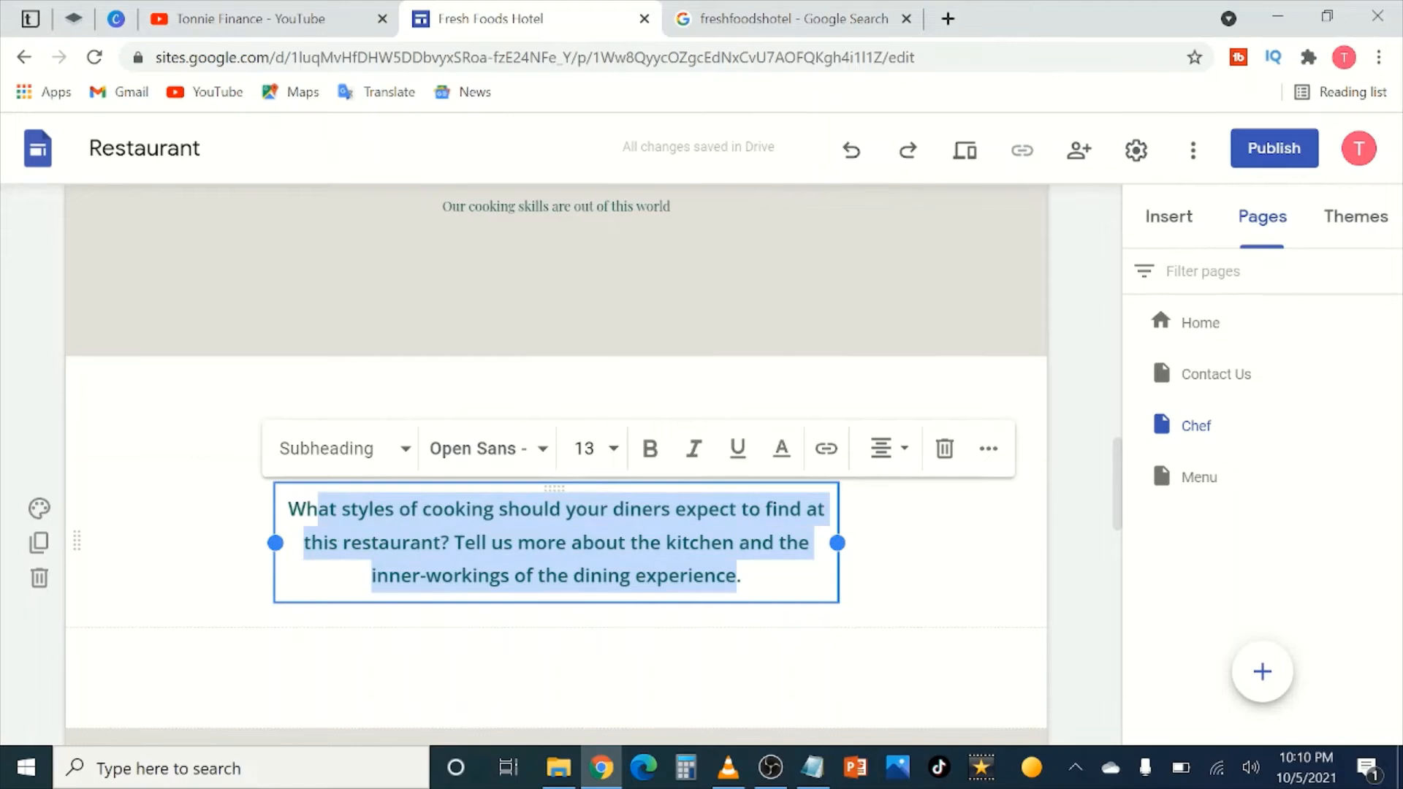
text(e boos)
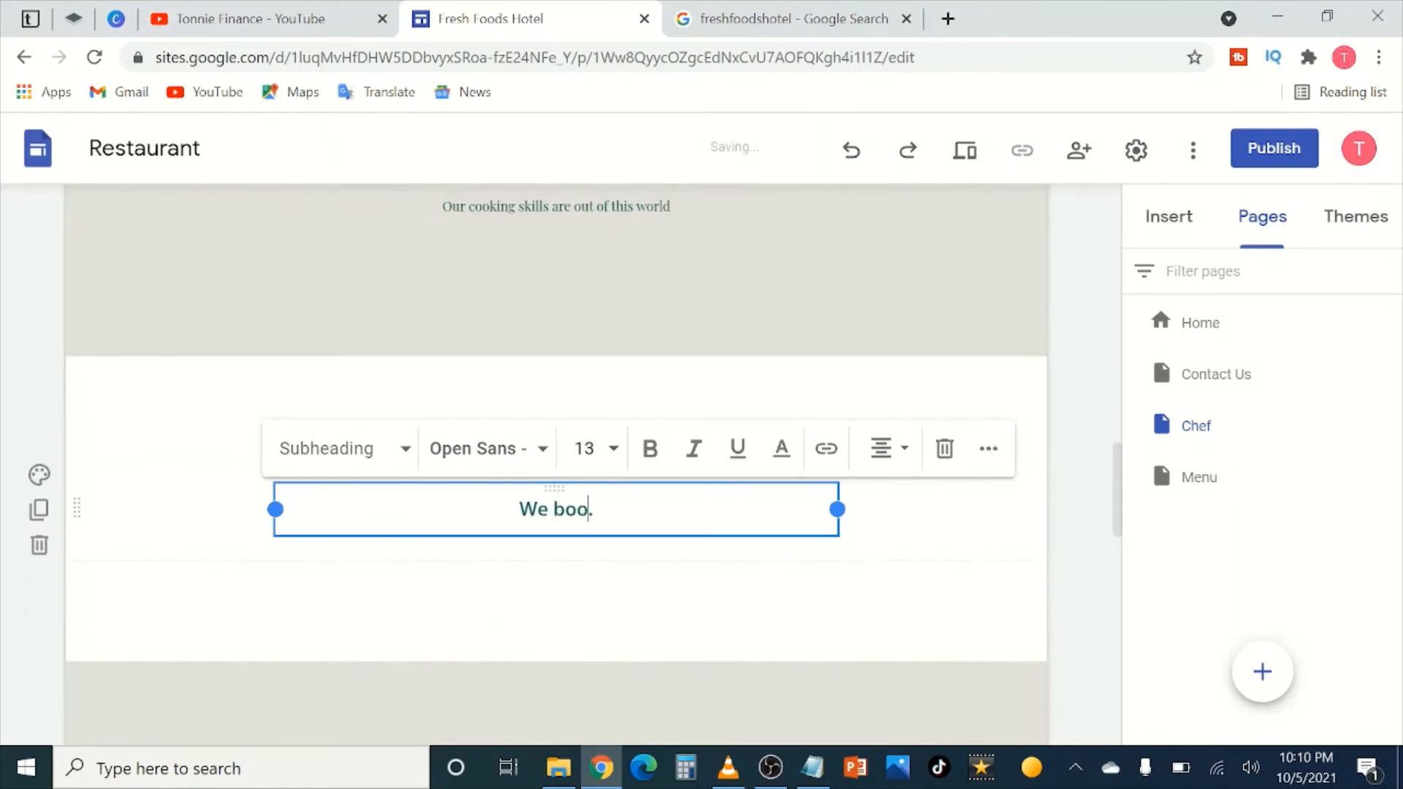
key(BackSpace)
key(BackSpace)
key(BackSpace)
key(BackSpace)
text(have the )
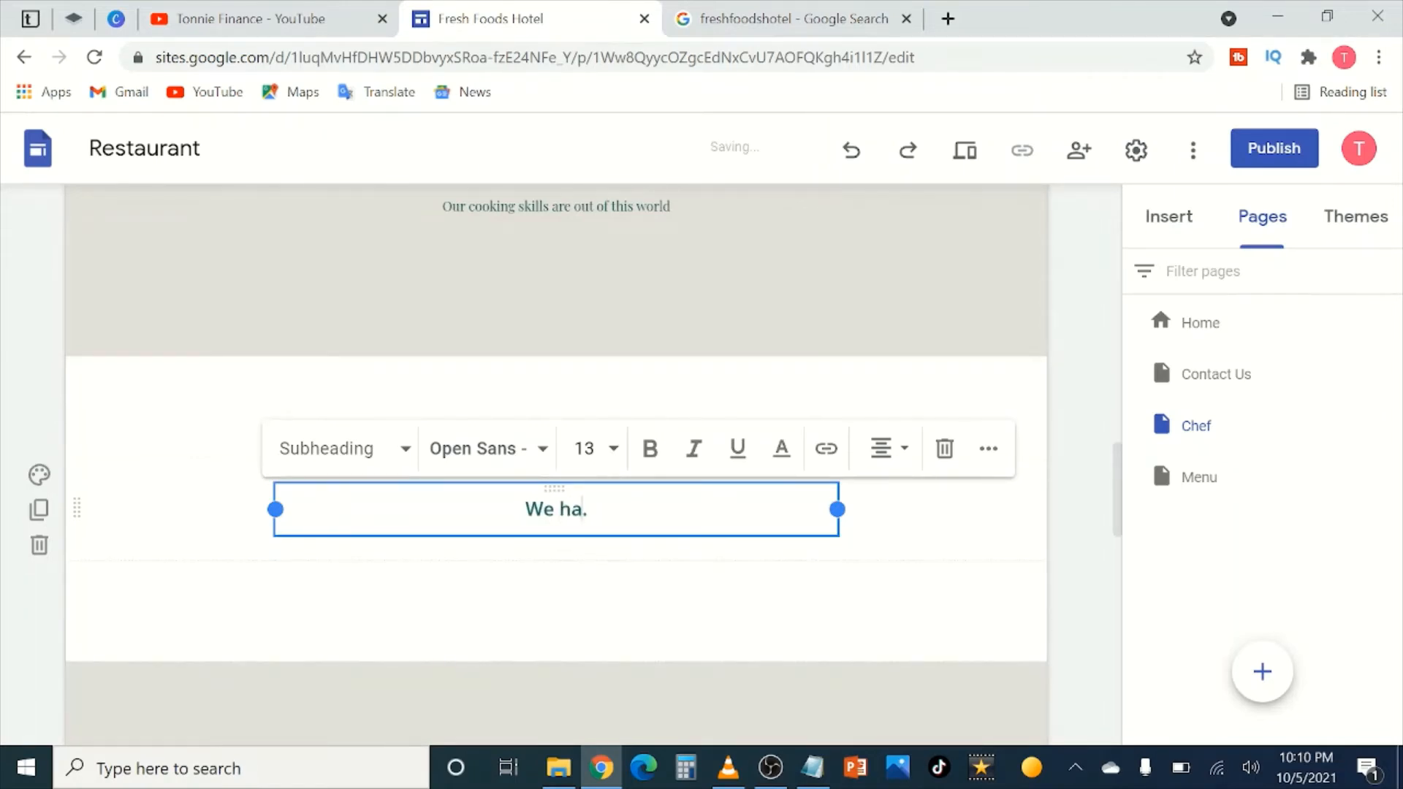
text(most moder )
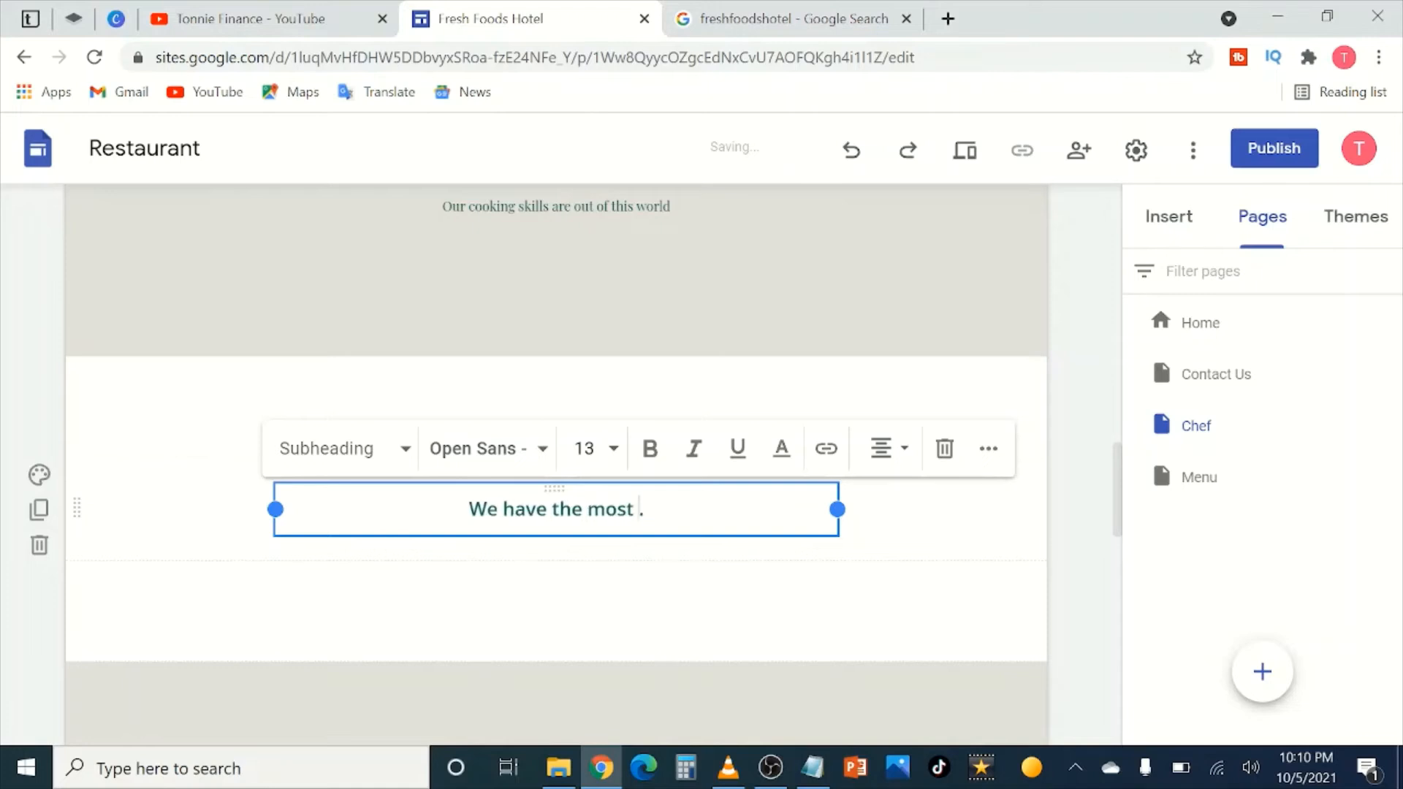
text(=n)
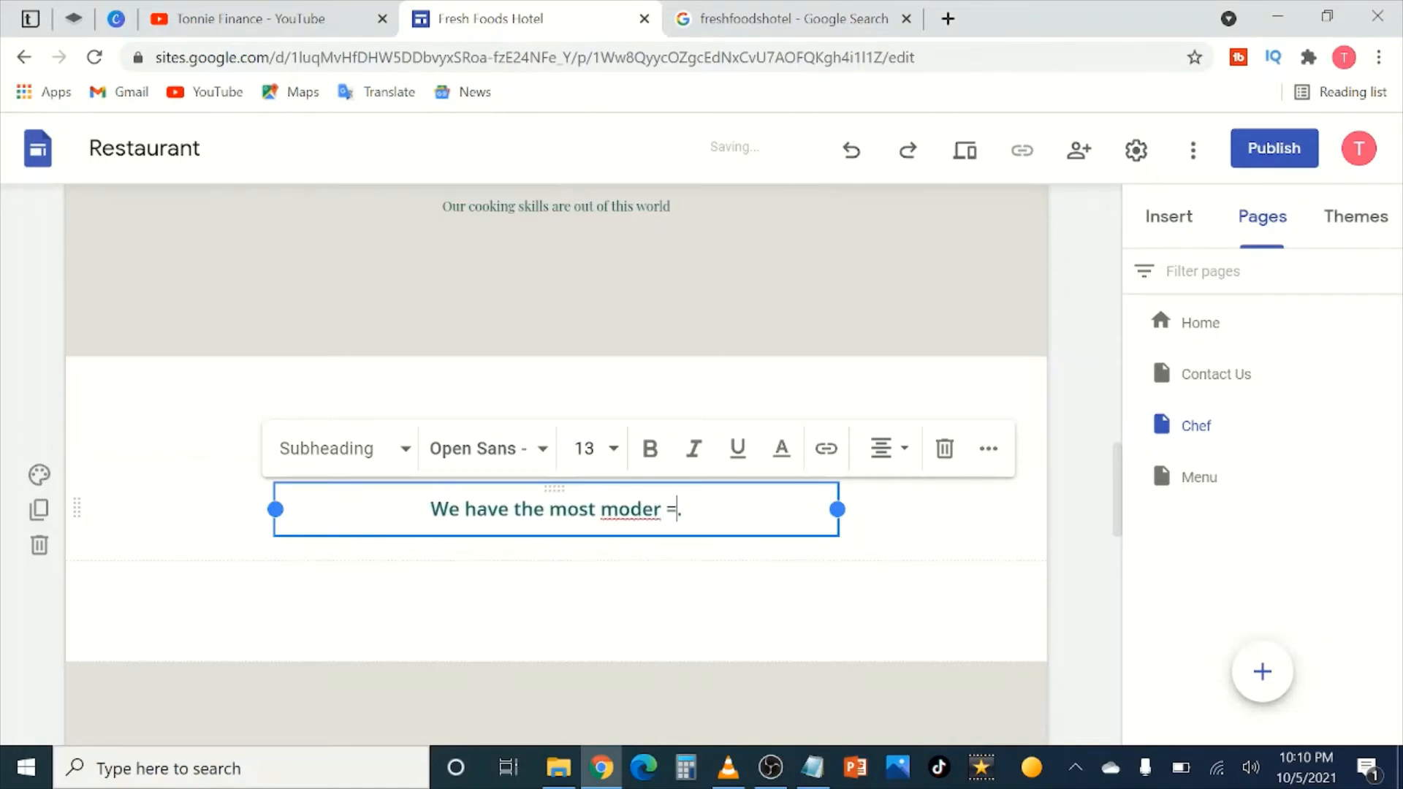
key(BackSpace)
key(BackSpace)
text(n)
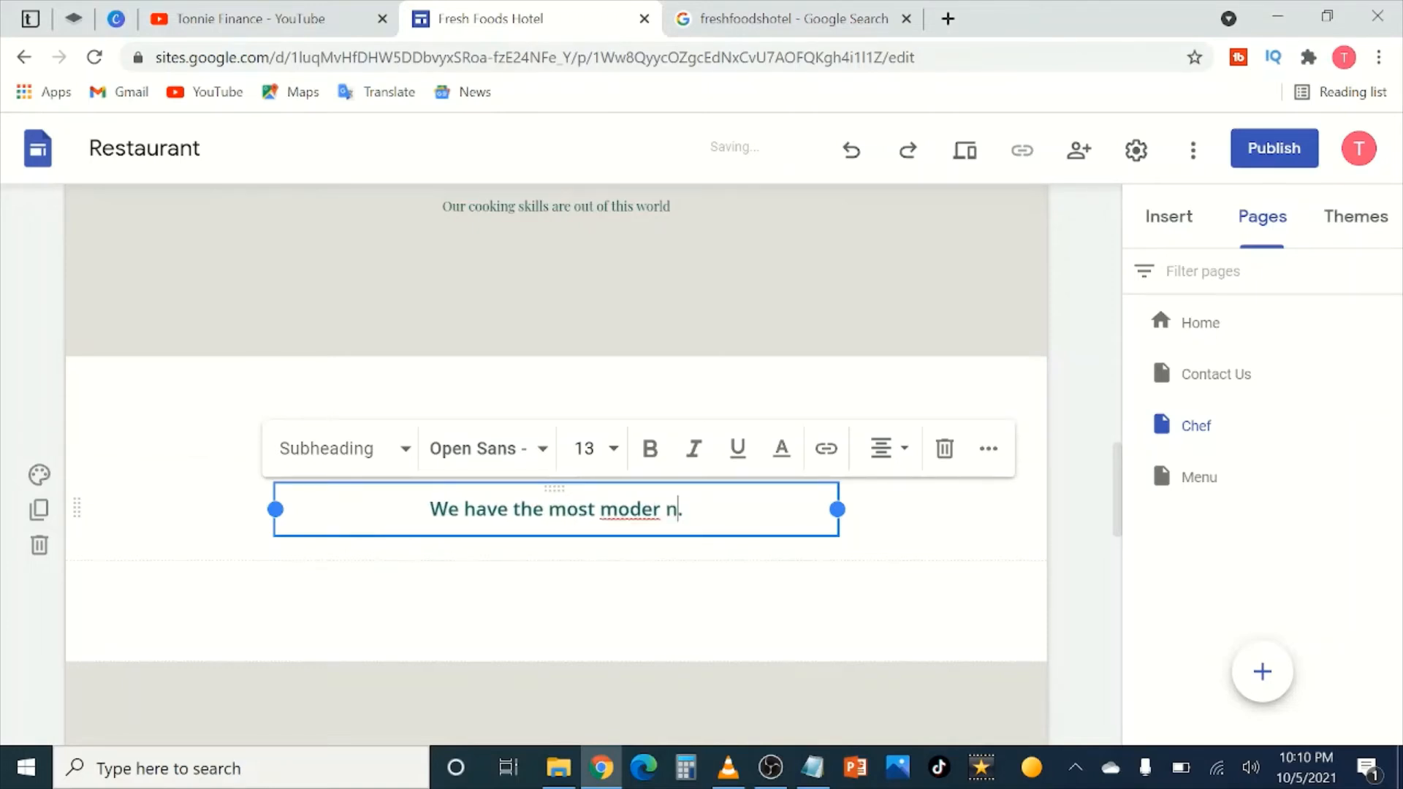
key(BackSpace)
key(BackSpace)
text(n equipme)
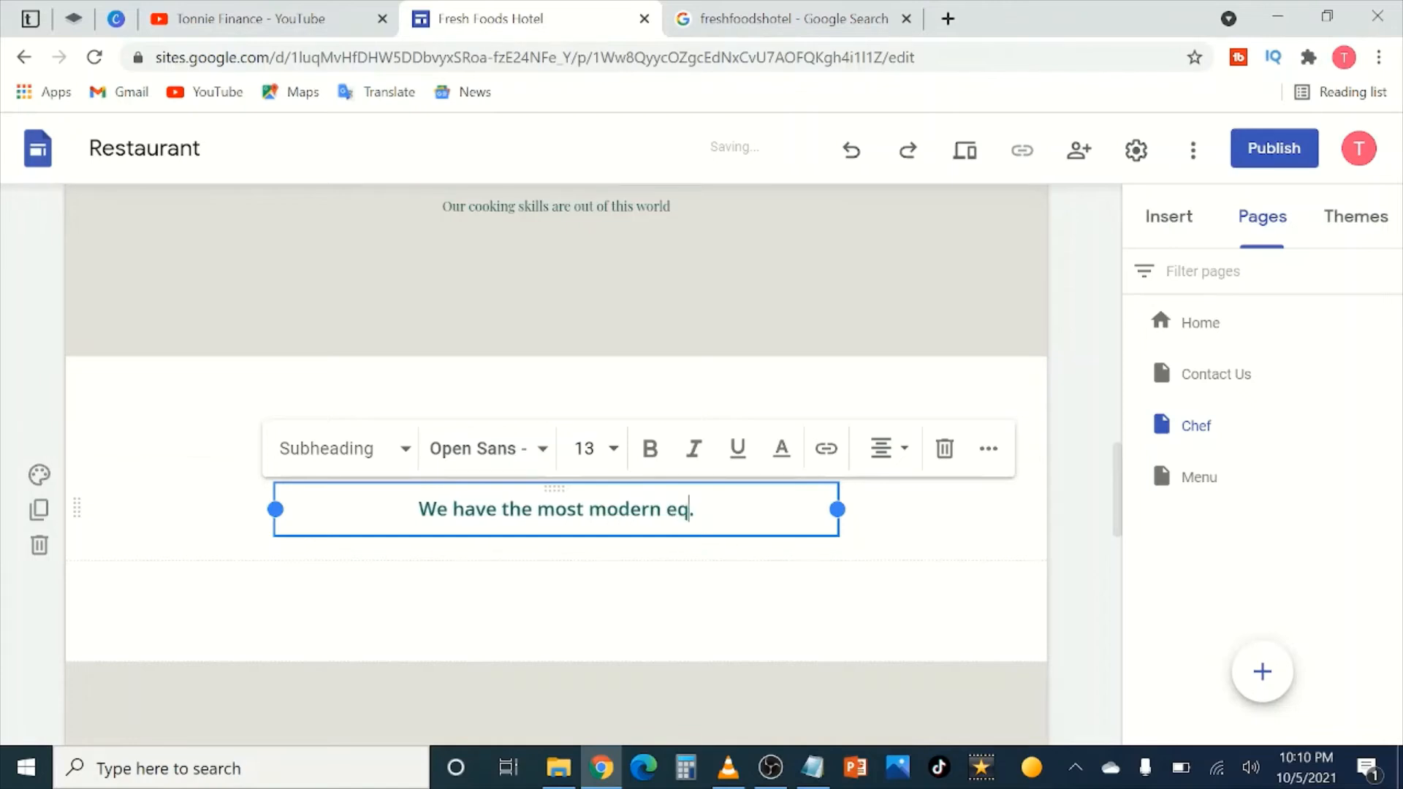
text(nt in our)
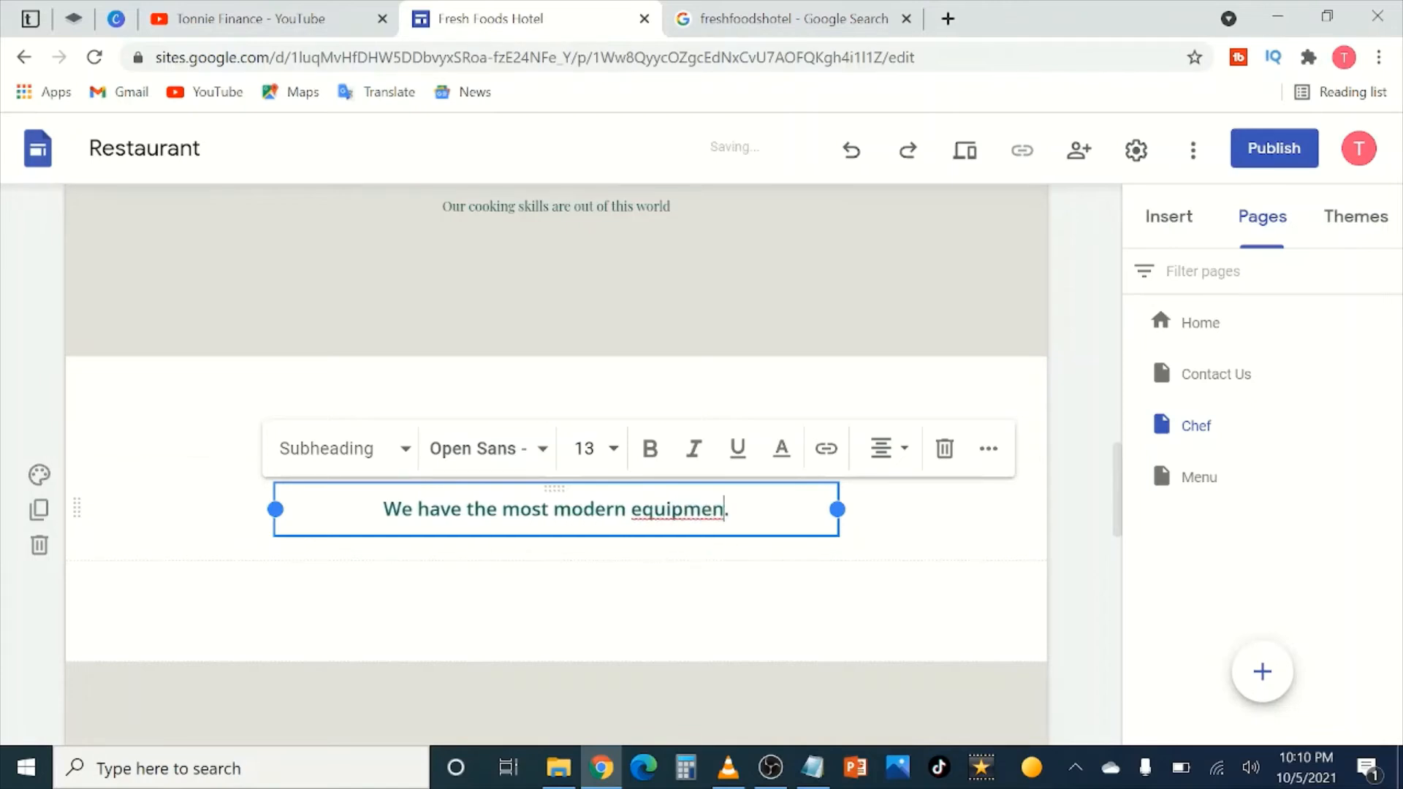
text( kitchem)
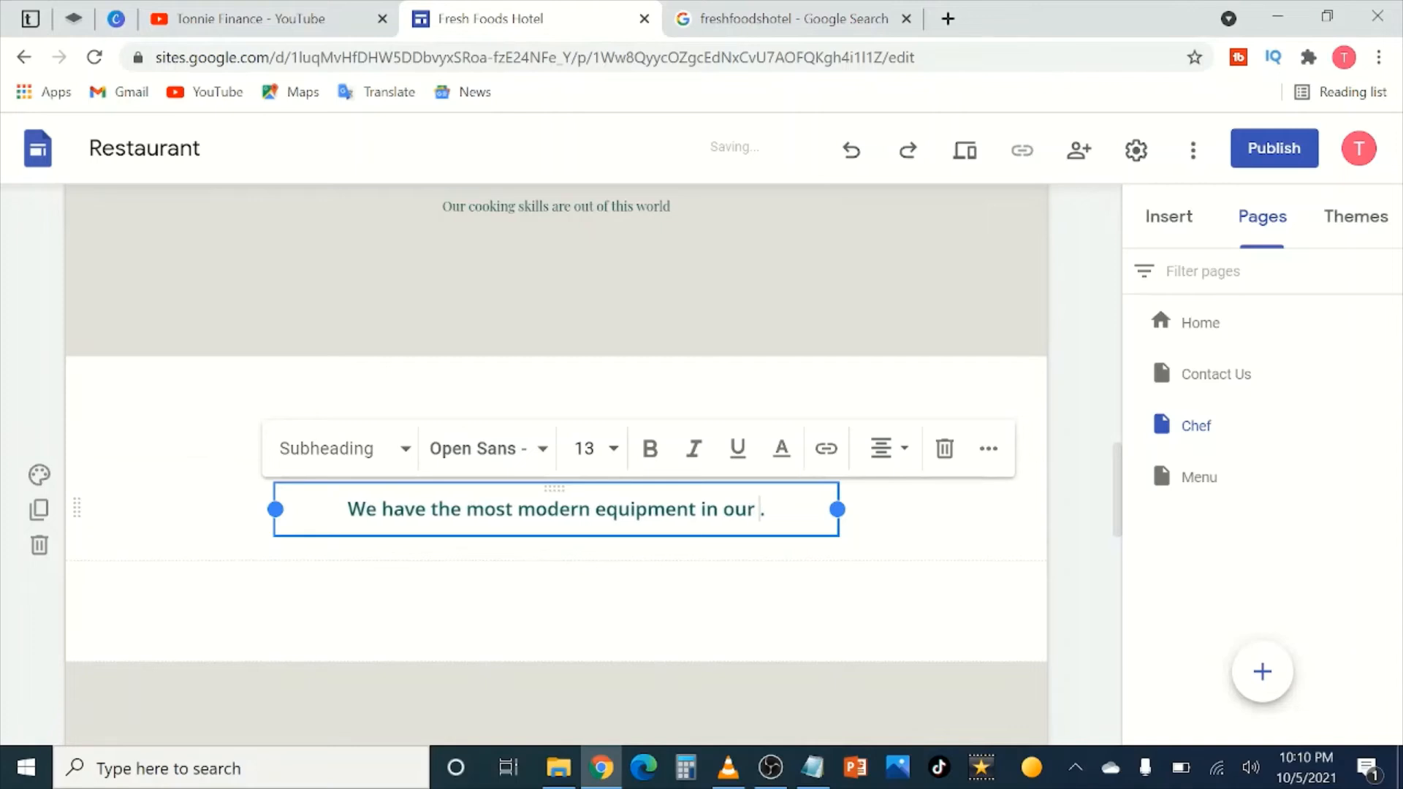
key(BackSpace)
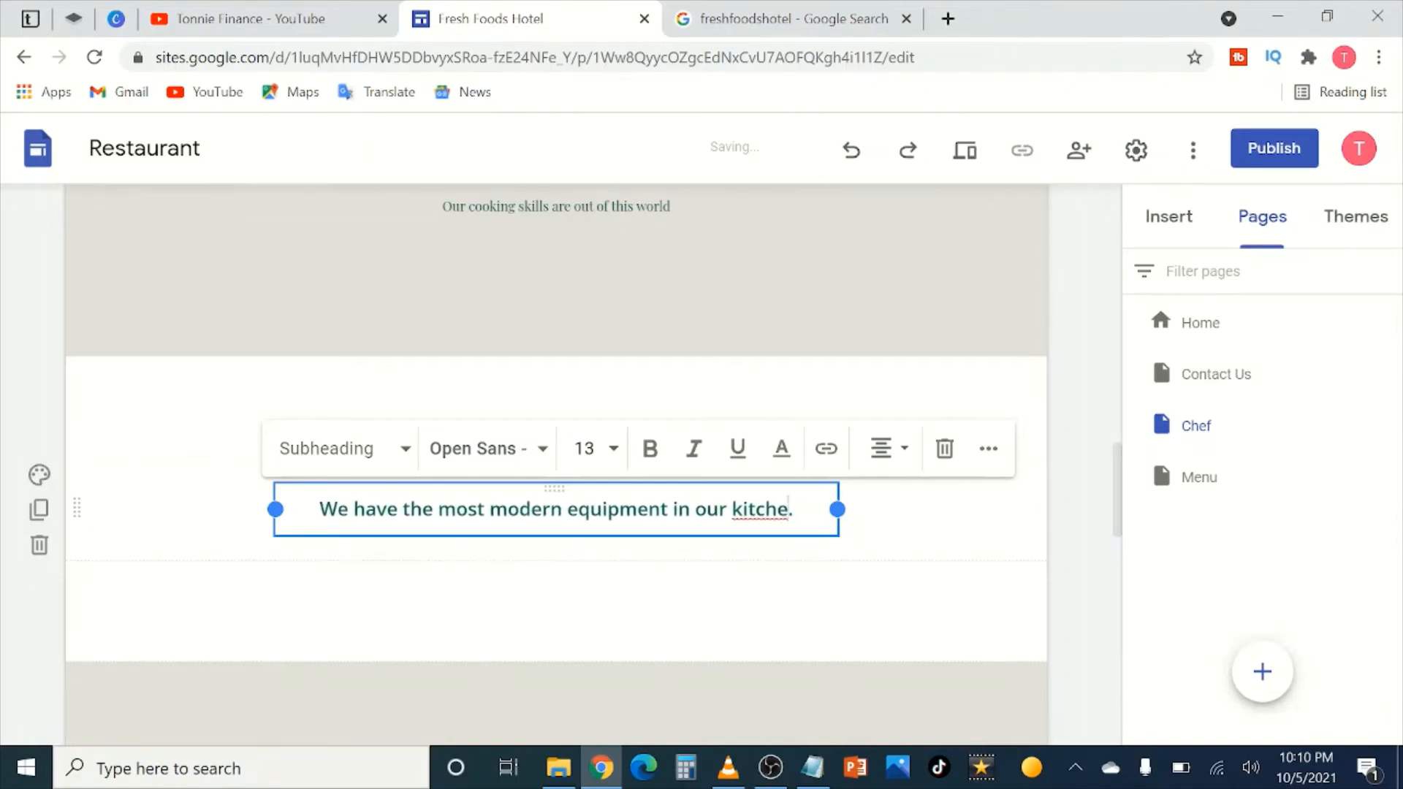
text(n to ensu)
text(re your )
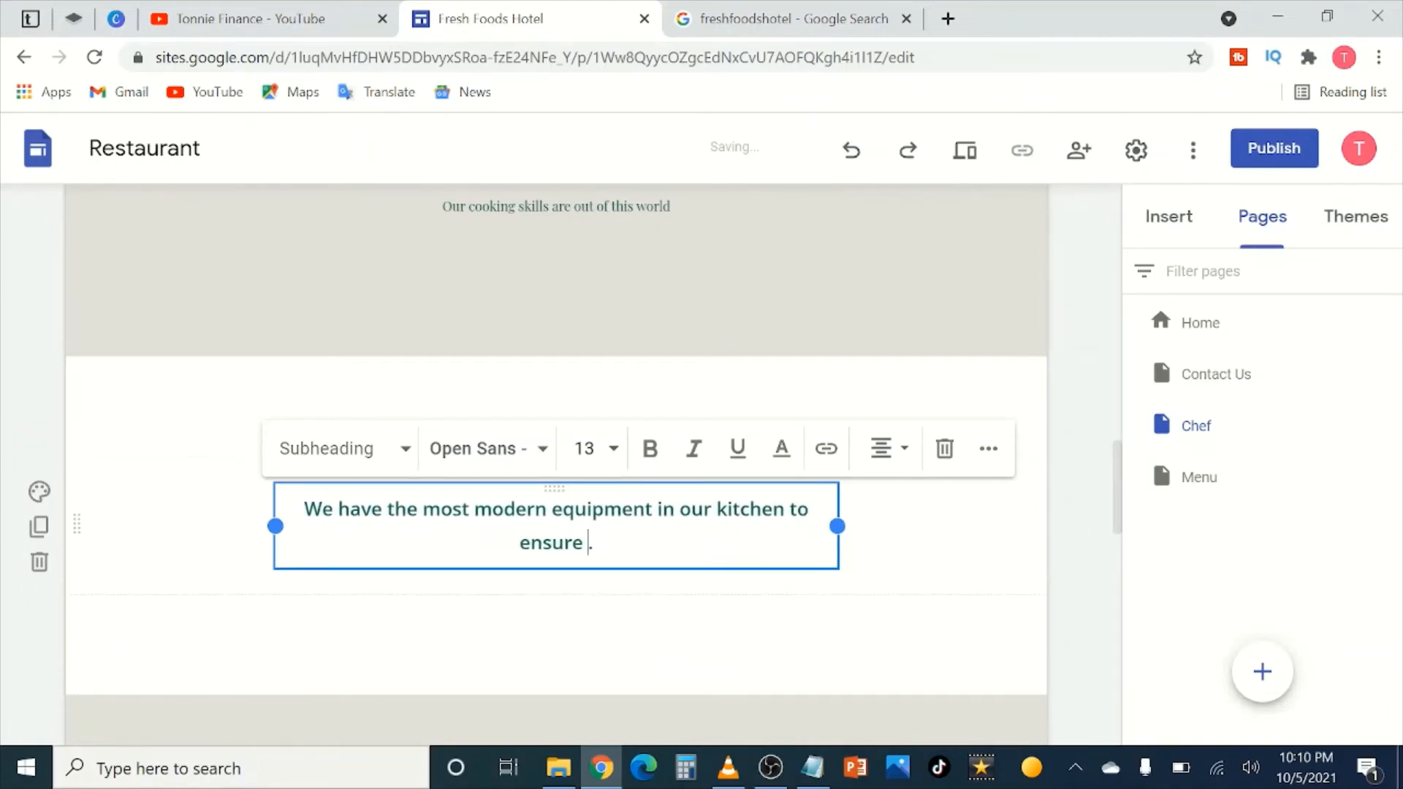
text(meals are ser)
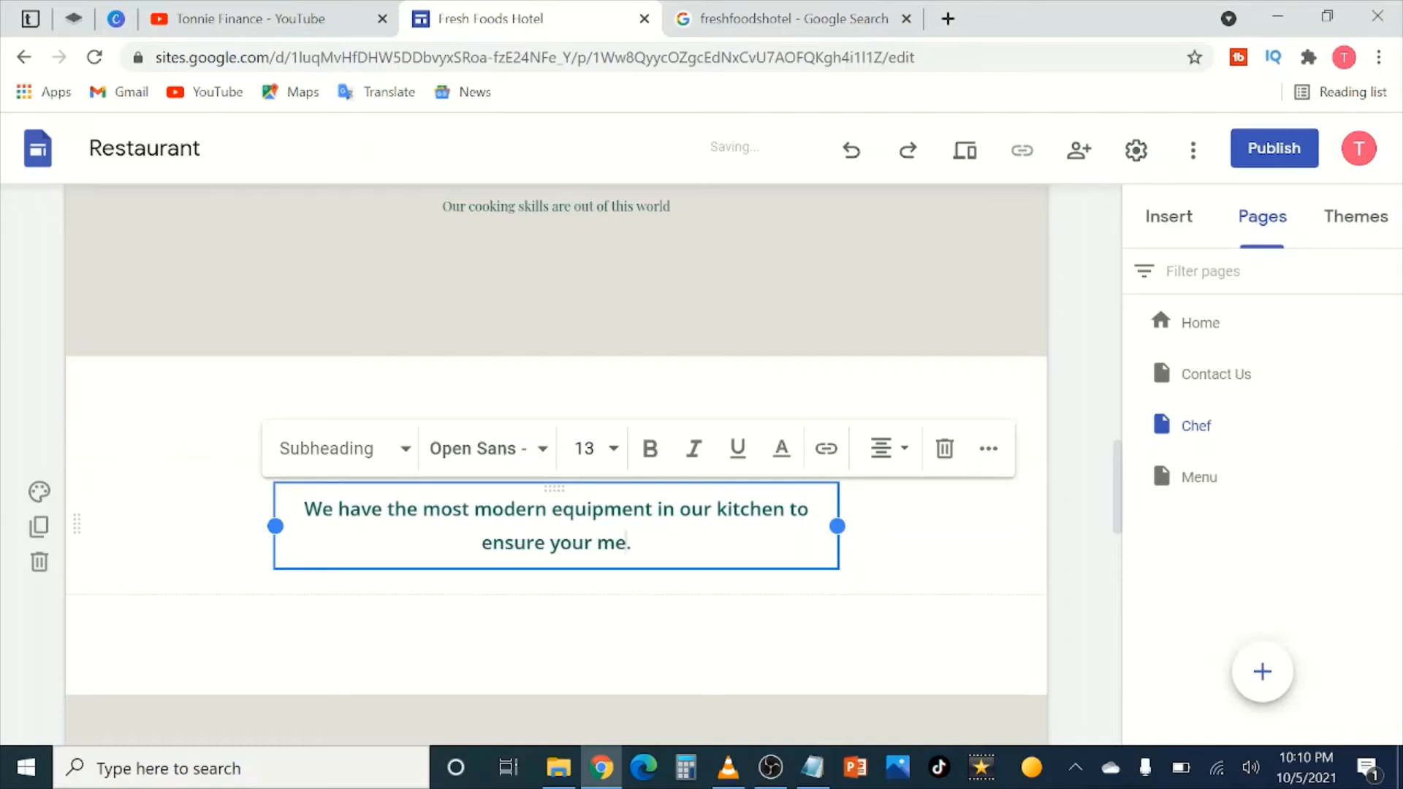
text(ved on time)
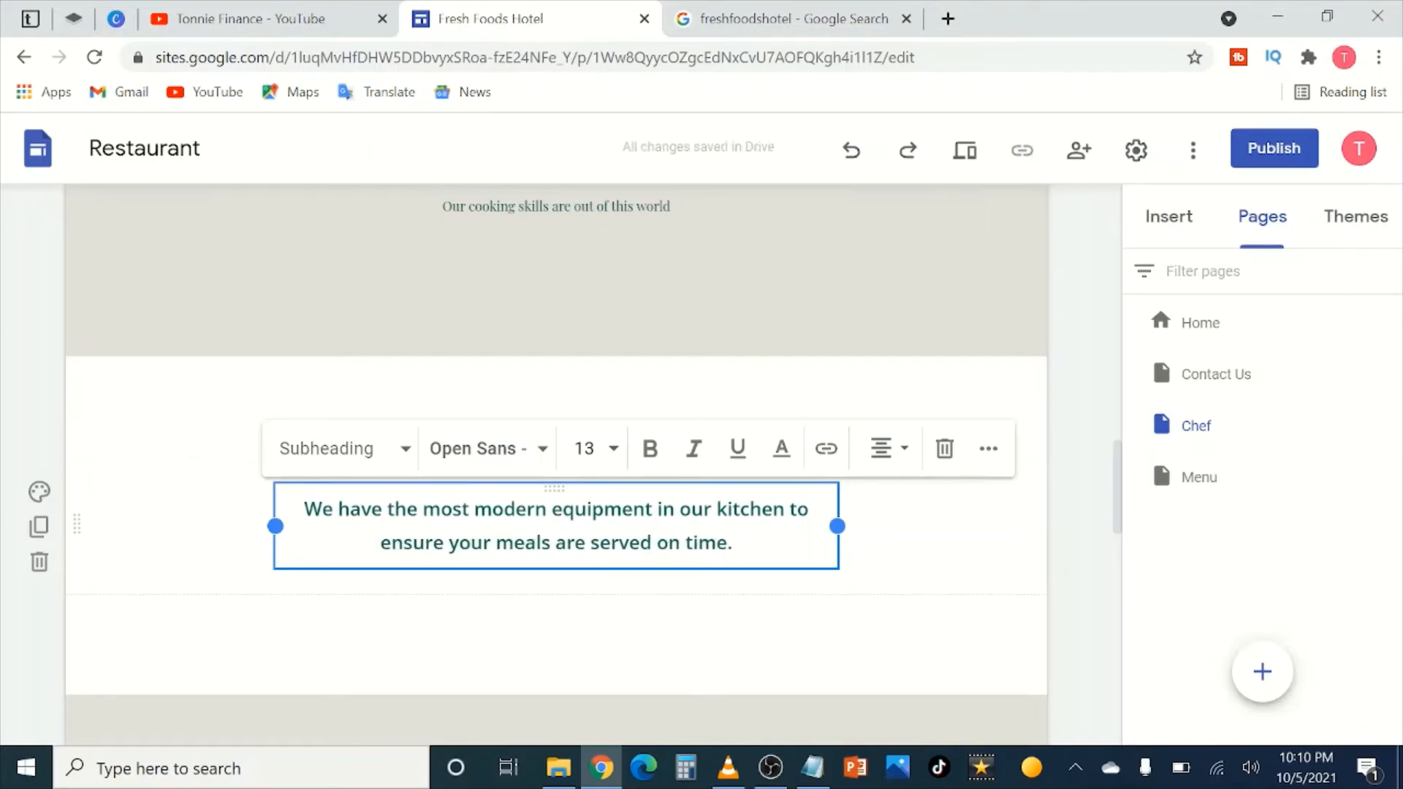
click(1043, 548)
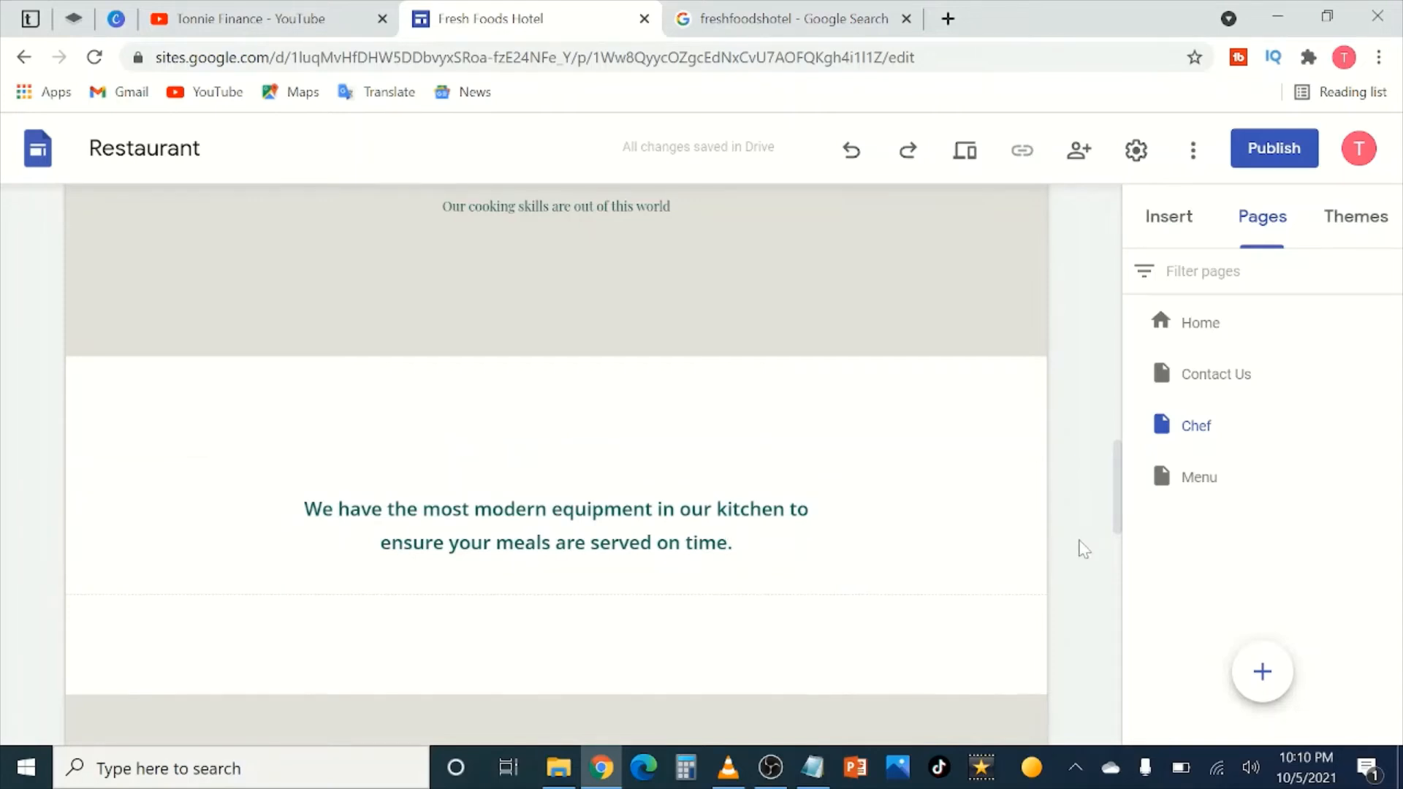
scroll(804, 482, down, 8)
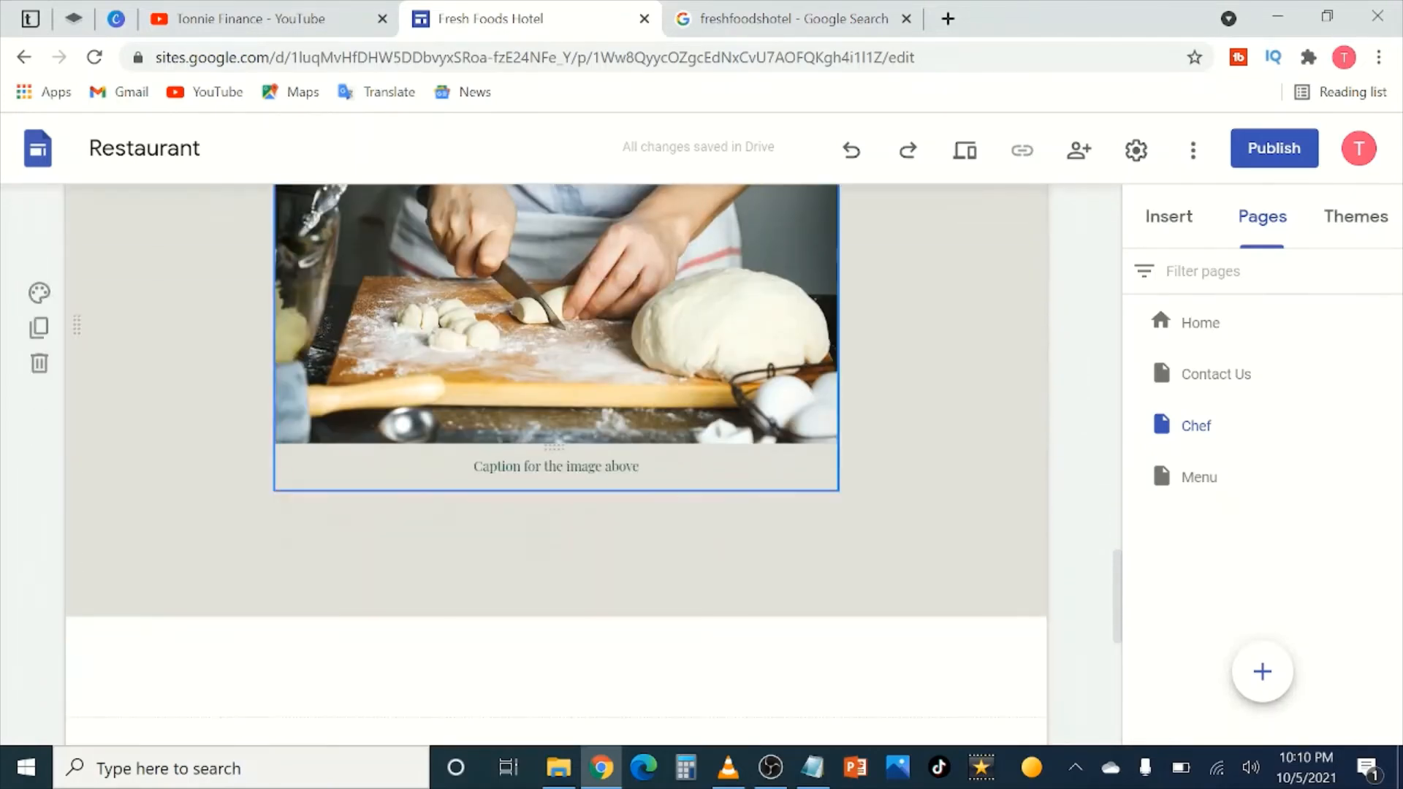
click(641, 467)
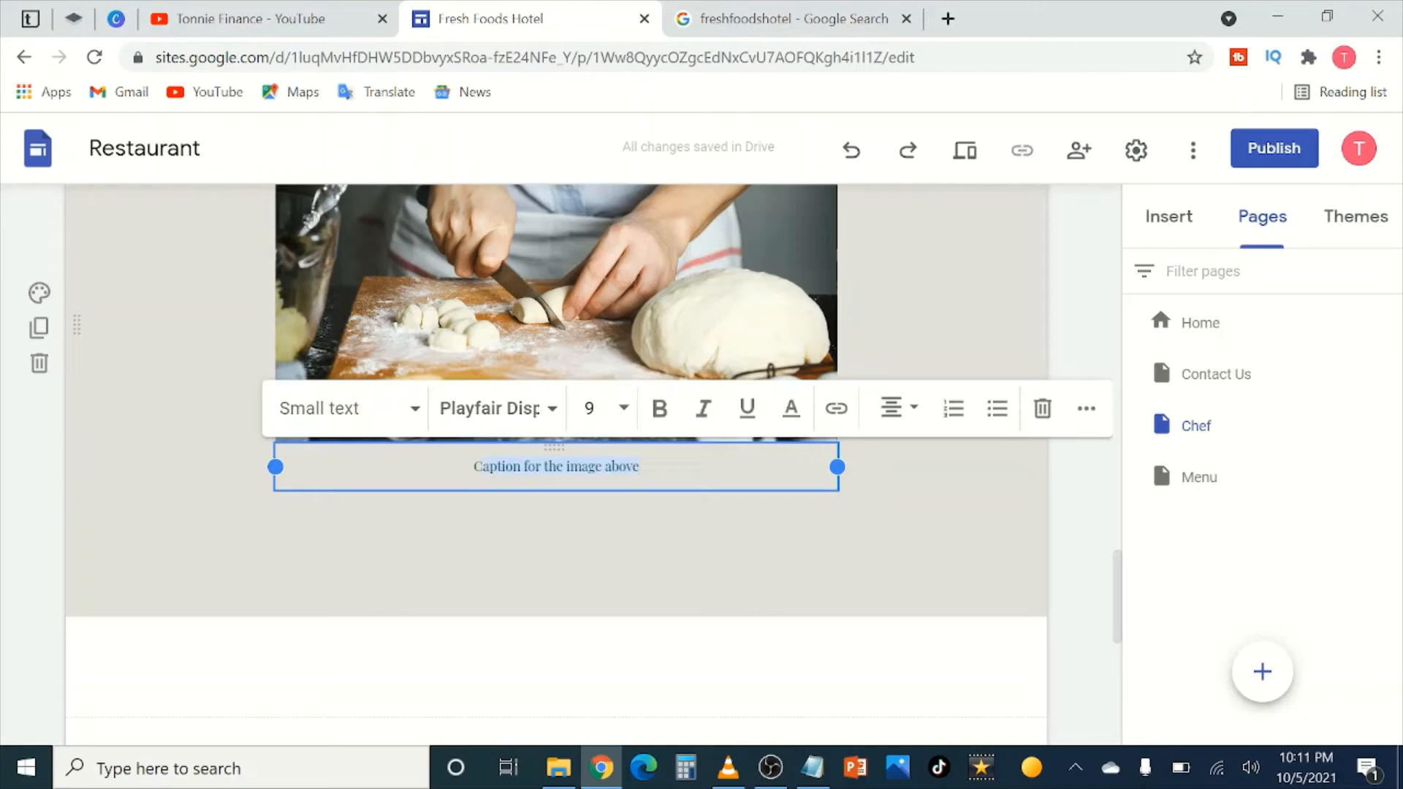
Step: Caption the baking photo about our bakers' cakes and extra chocolate, fixing the 'chocholate' typo
text(cour ba)
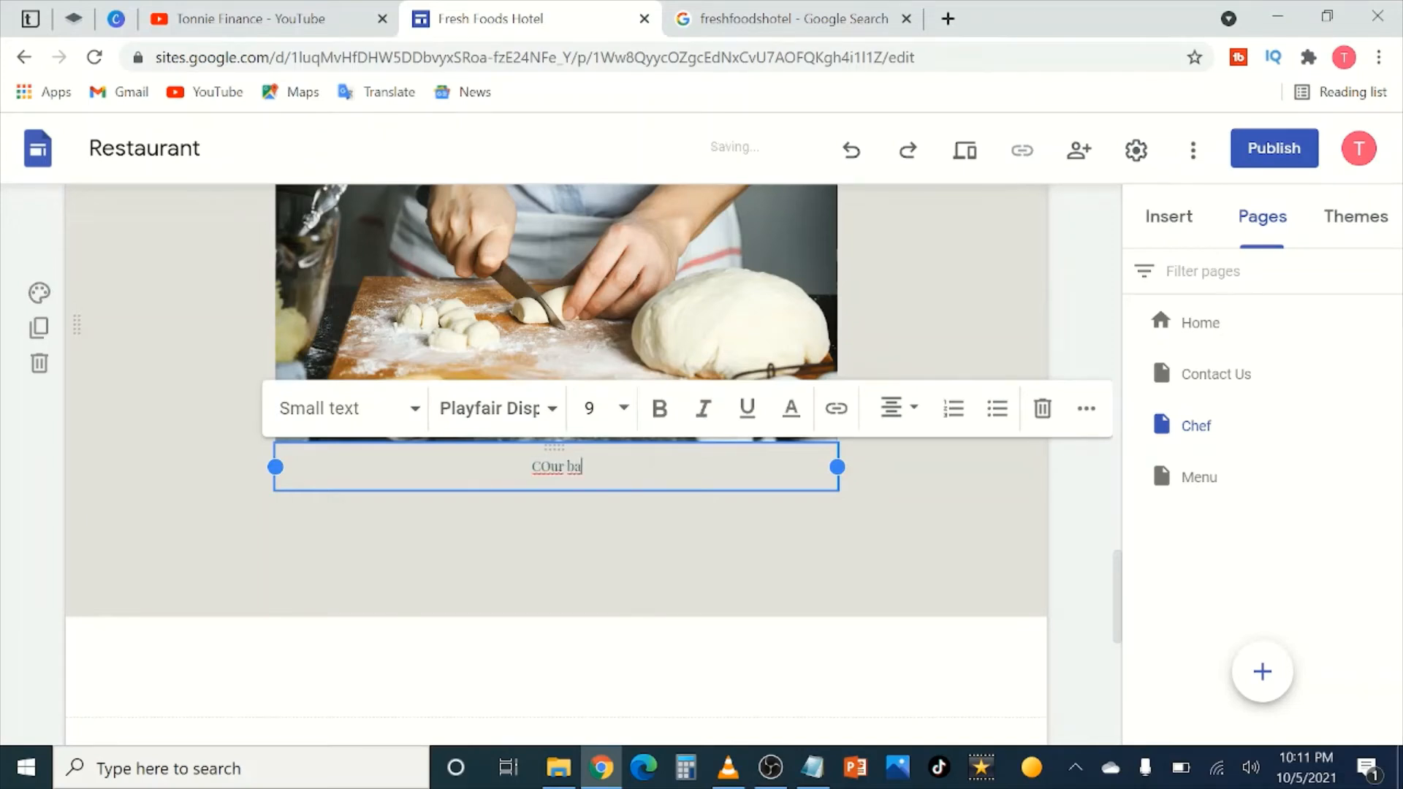
text(kers)
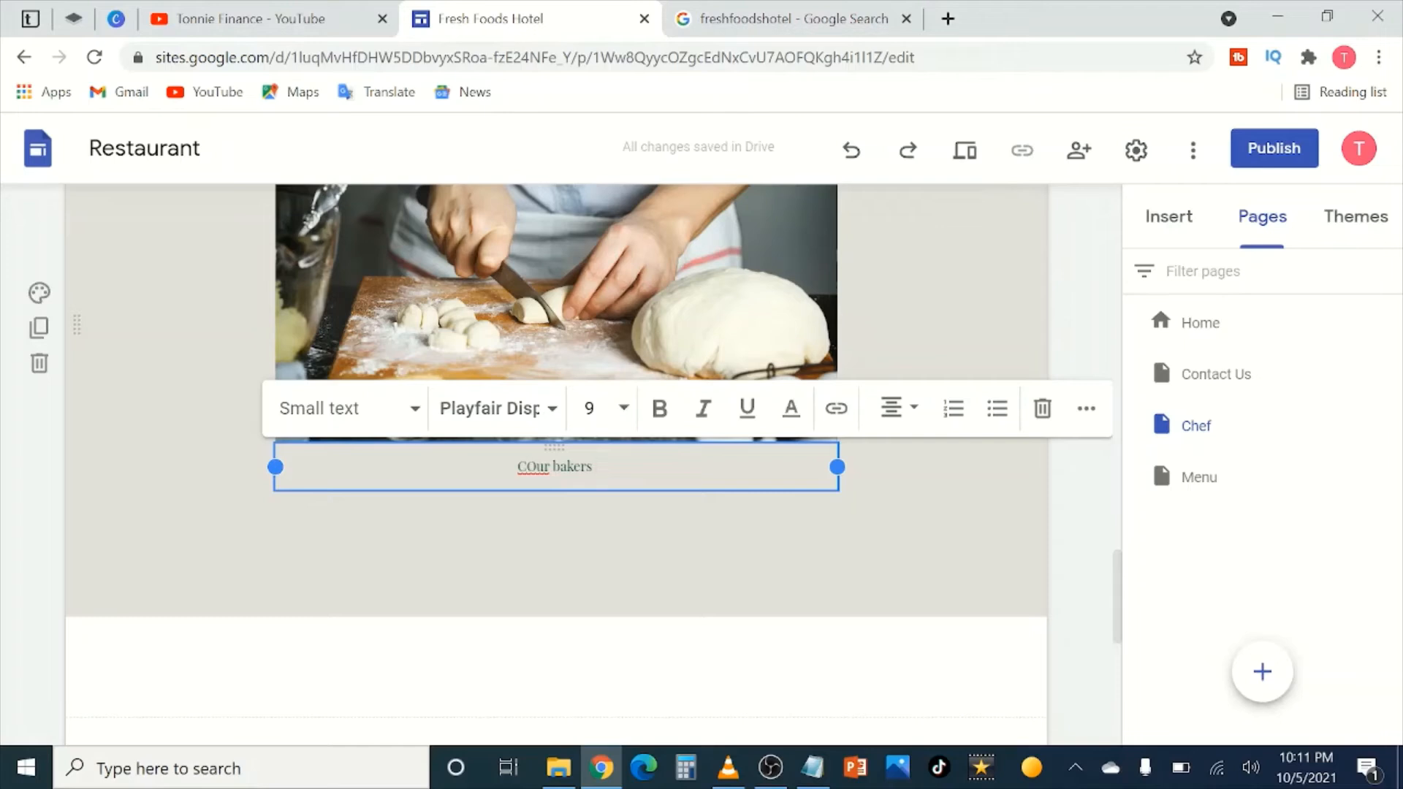
key(BackSpace)
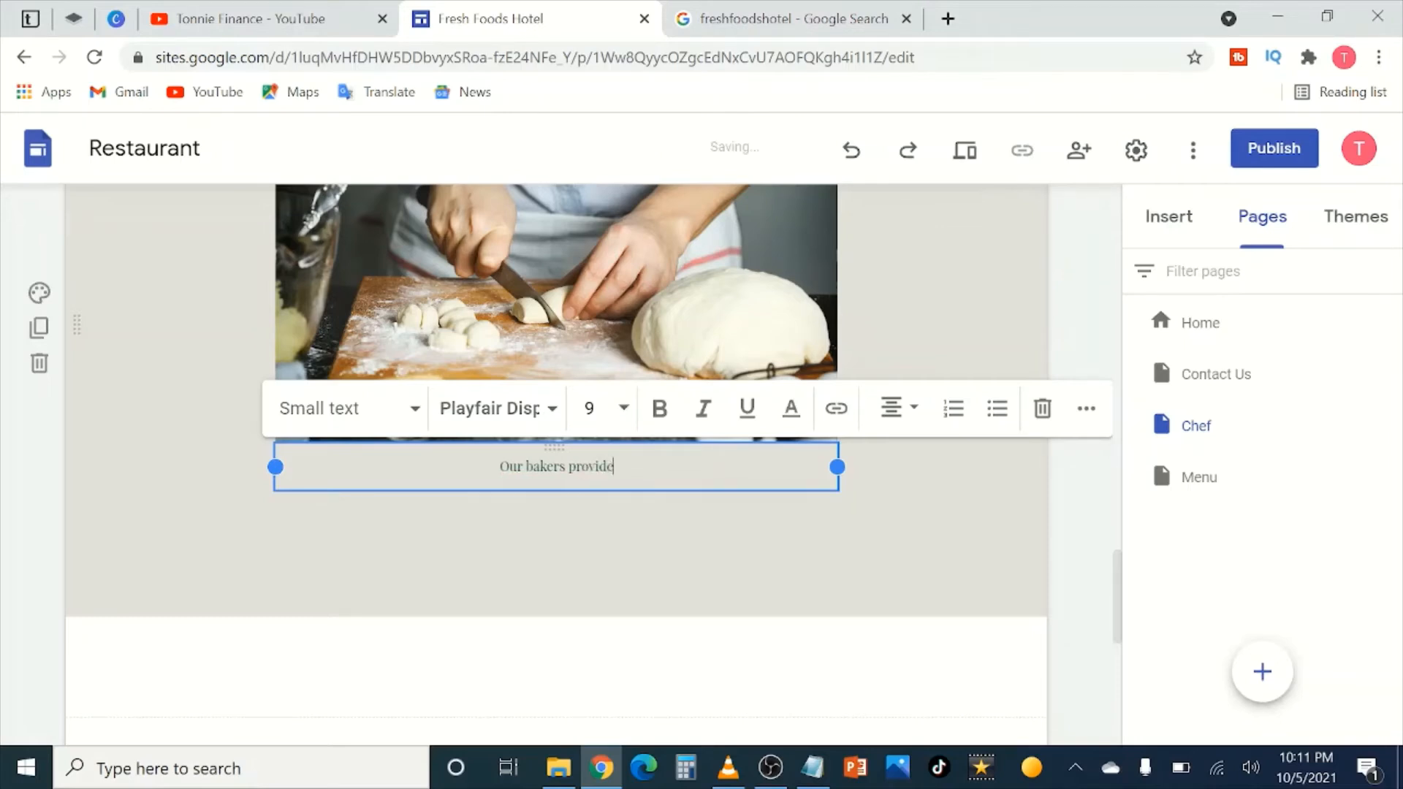
text(provide the beast ba)
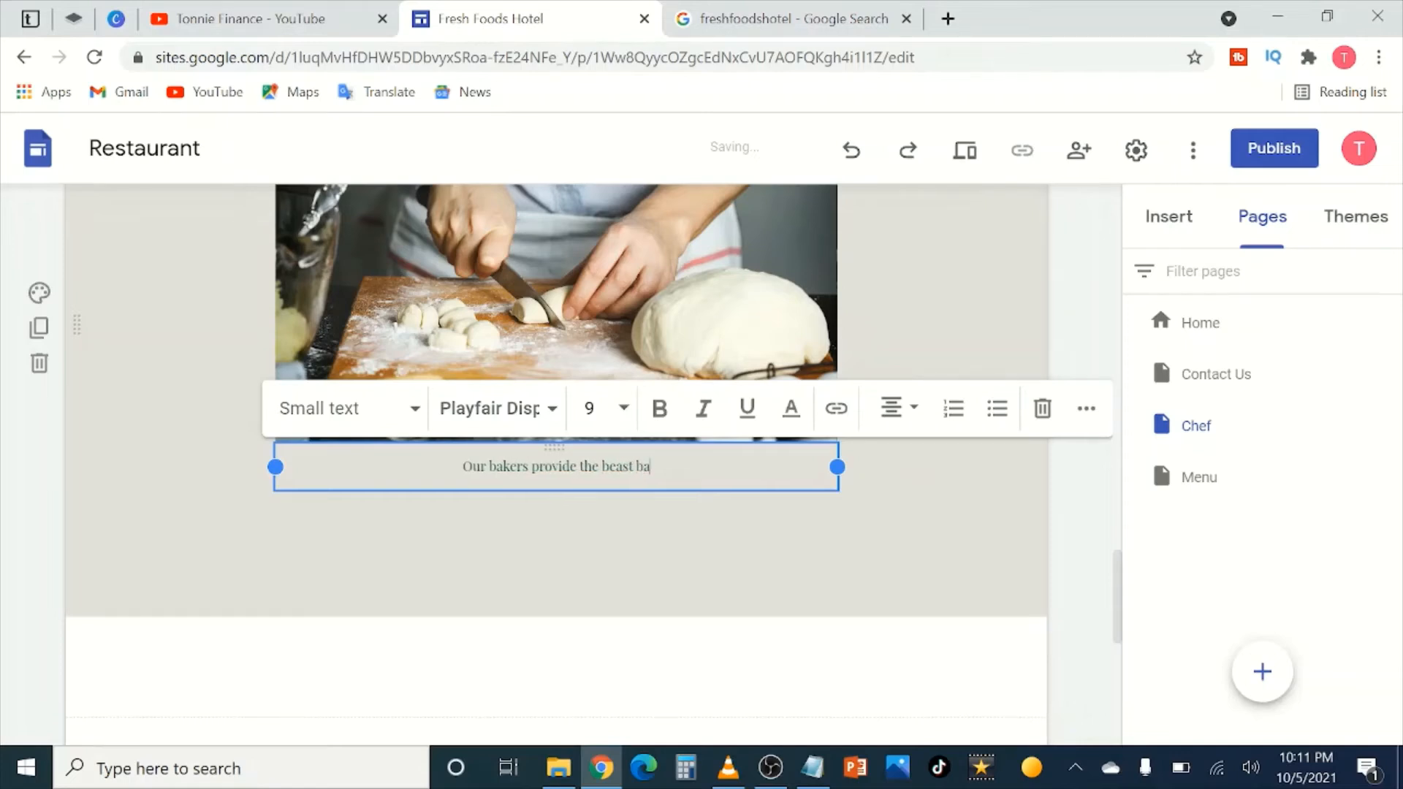
text(ked dishe)
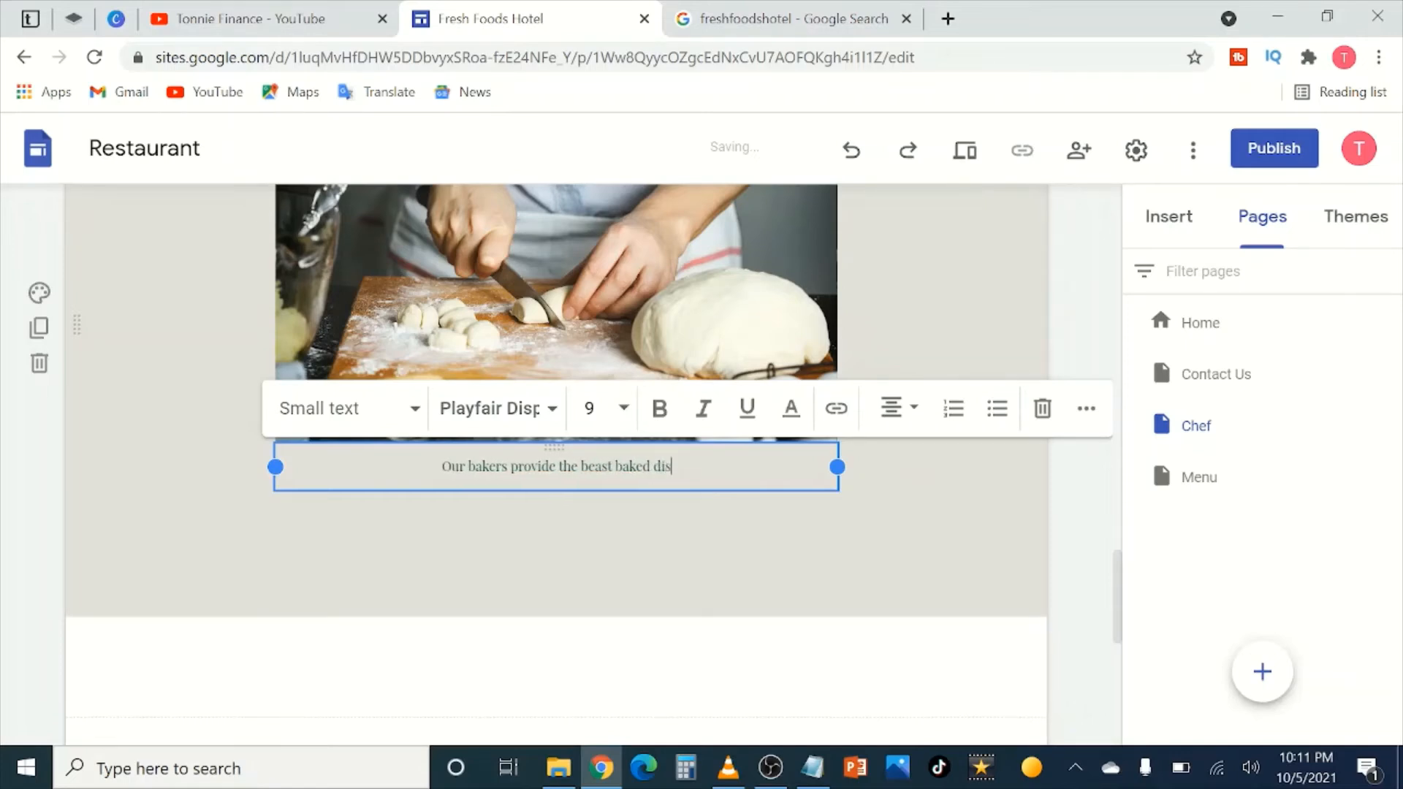
key(BackSpace)
key(BackSpace)
key(BackSpace)
key(BackSpace)
key(BackSpace)
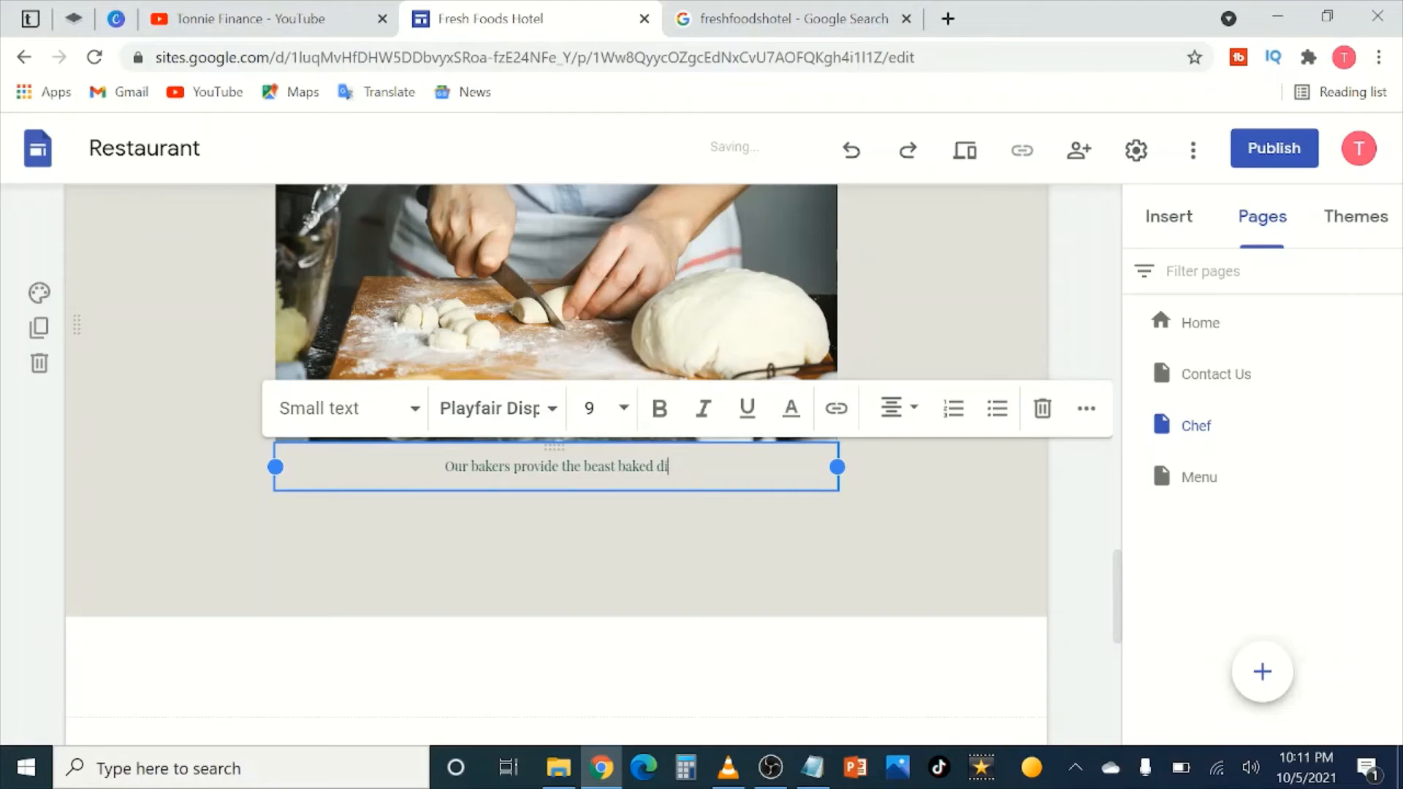
text(cakes)
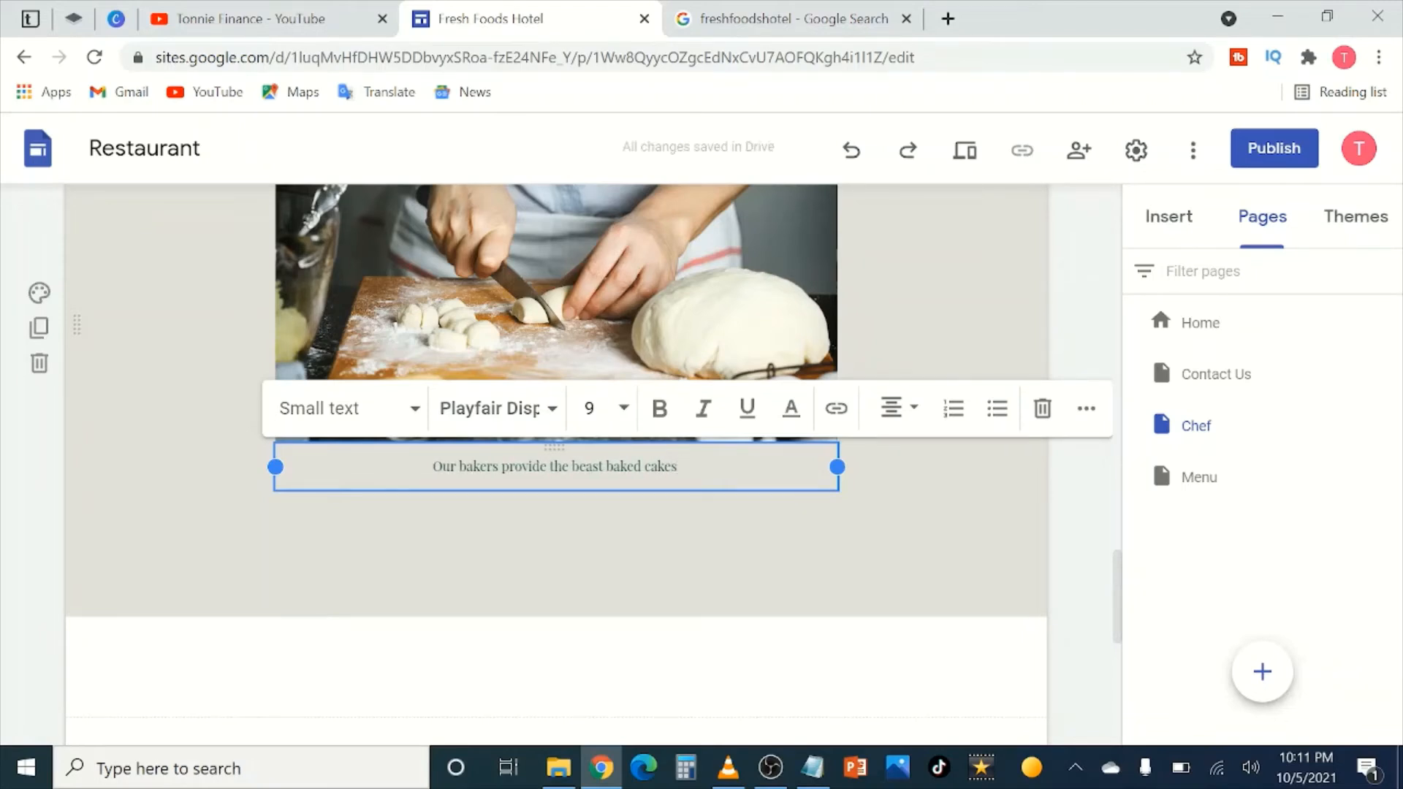
text( and you w)
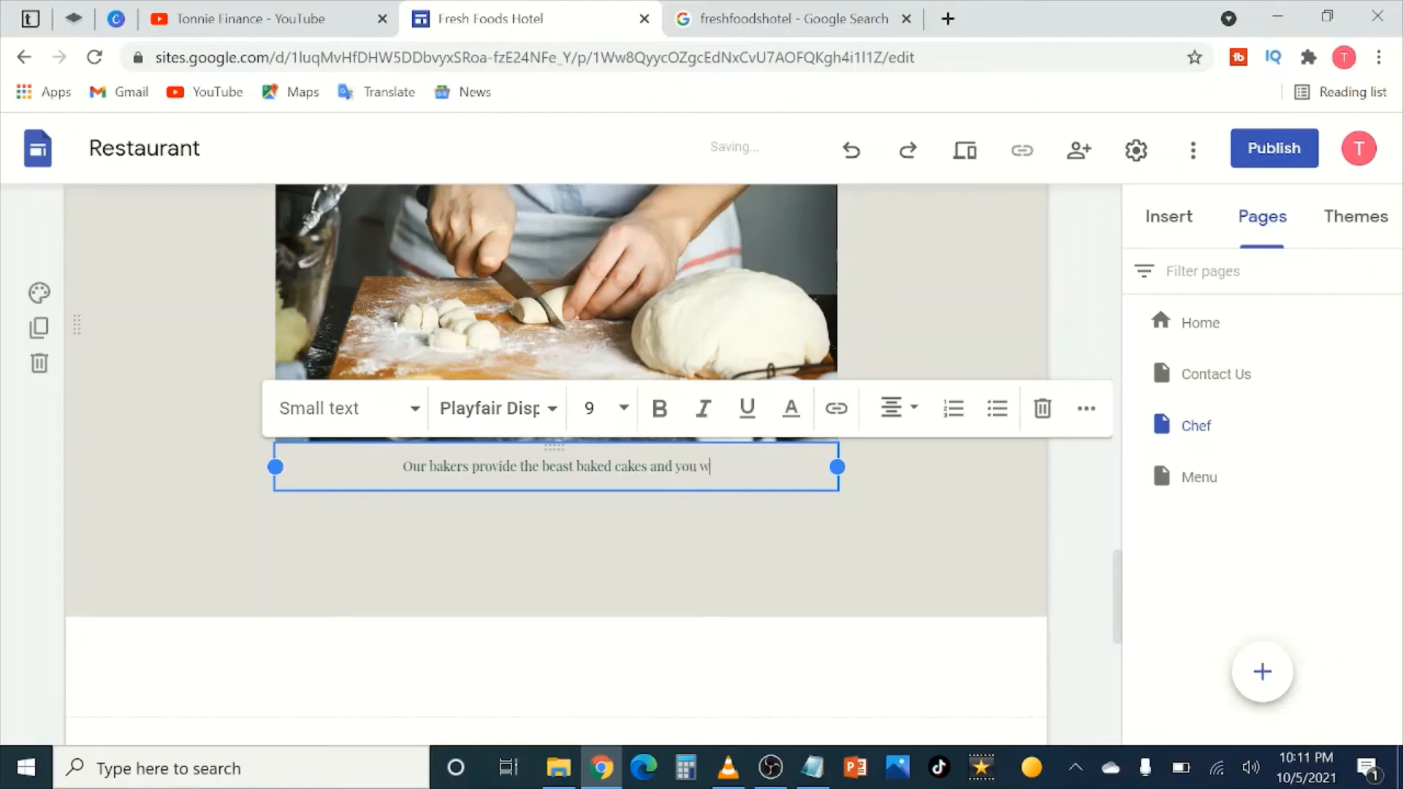
text(ill love the )
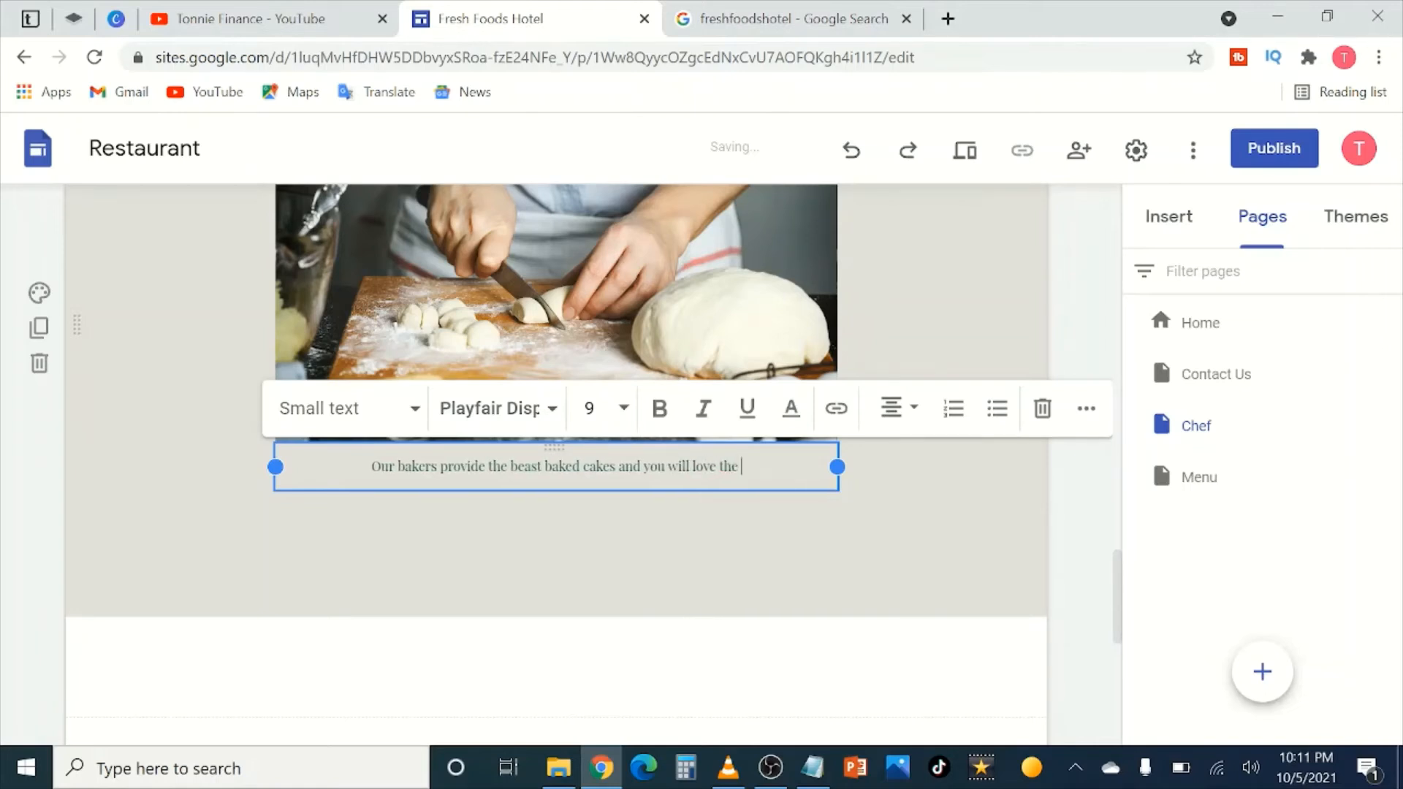
text(extra c)
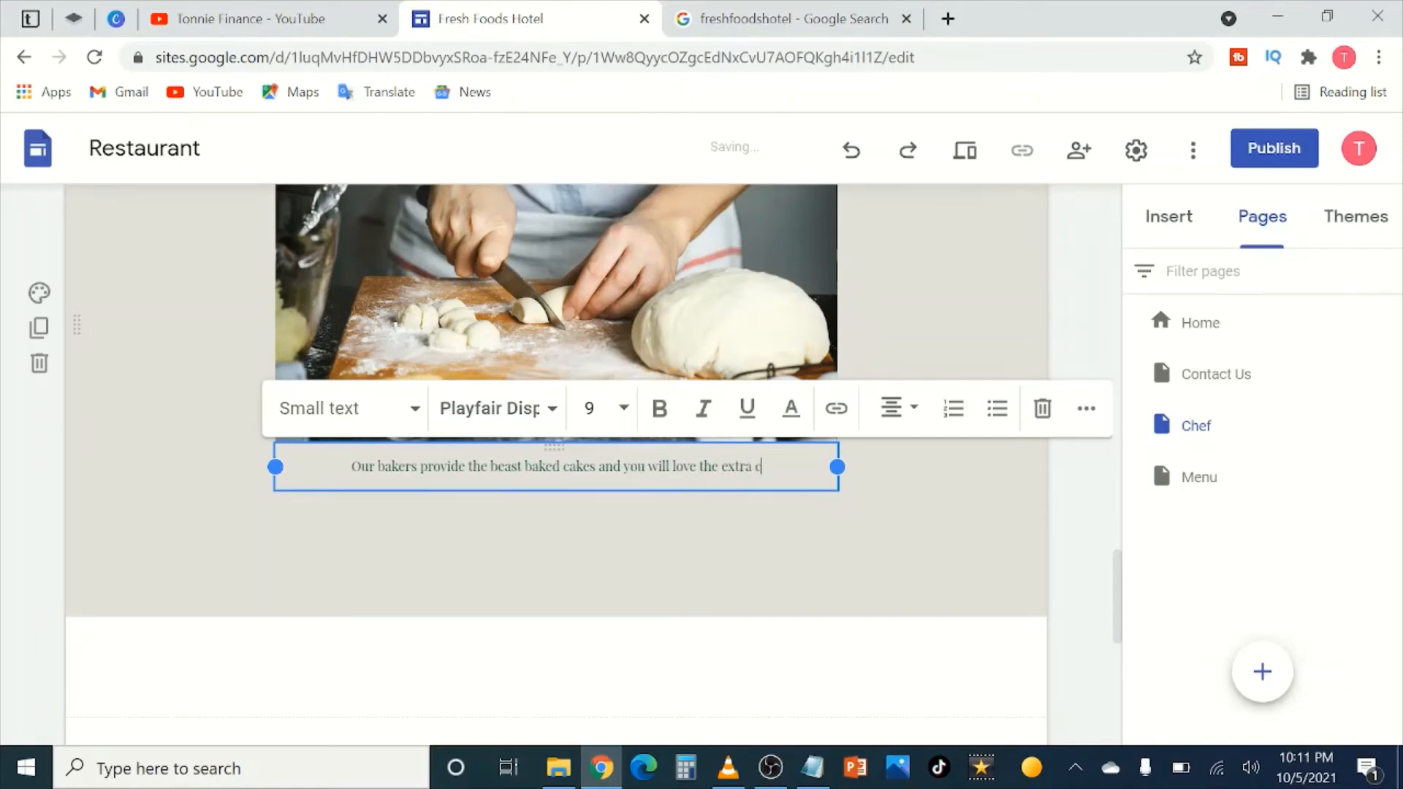
text(hocholate)
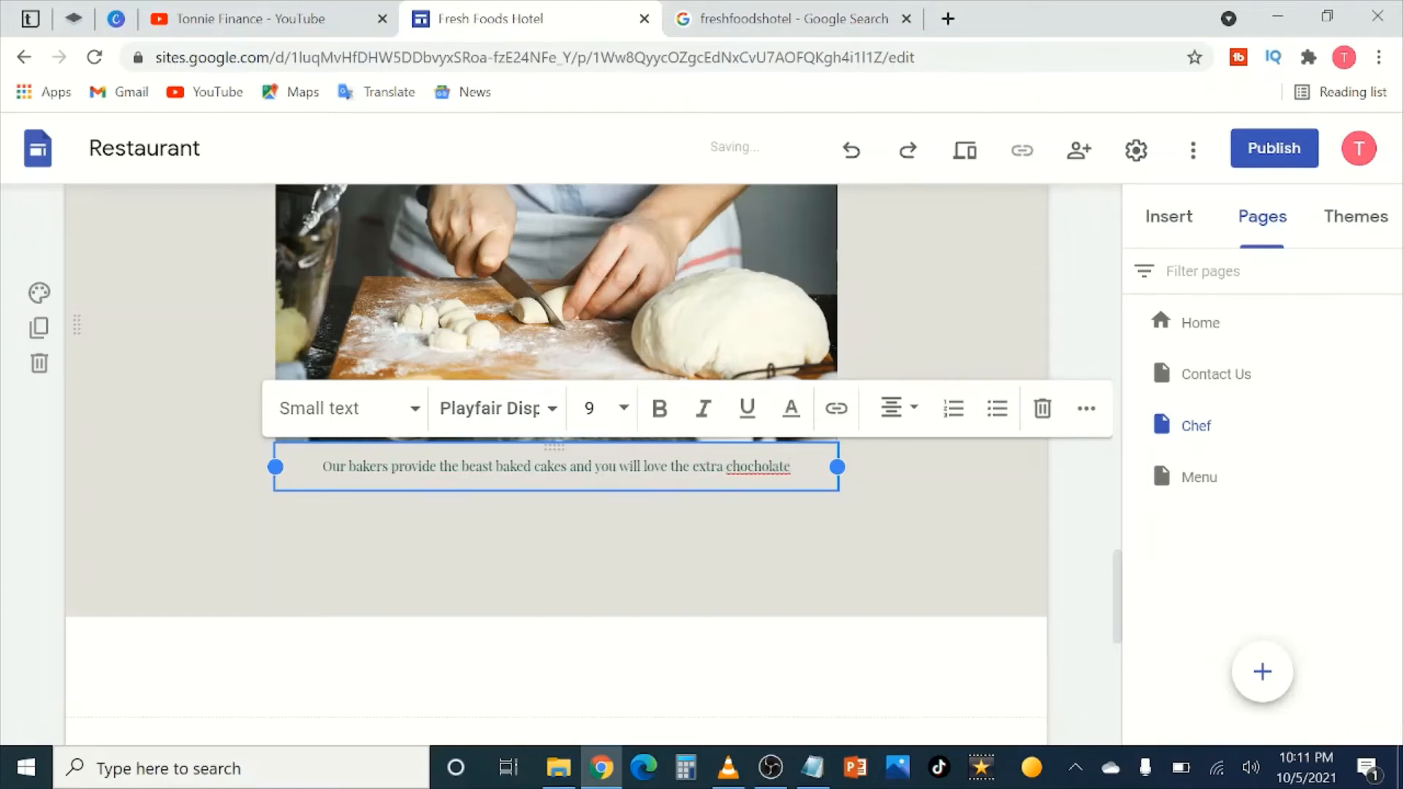
click(760, 466)
key(BackSpace)
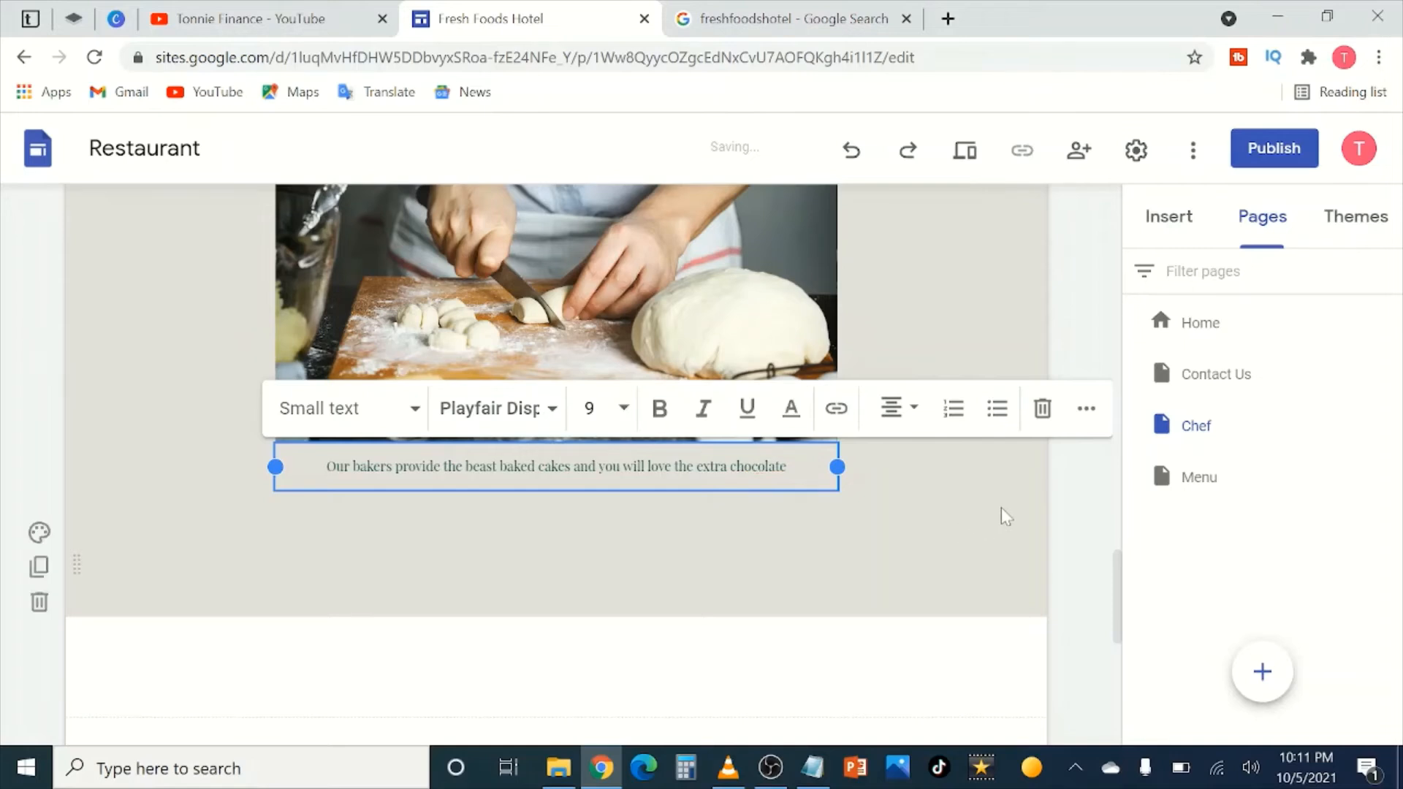
click(1051, 485)
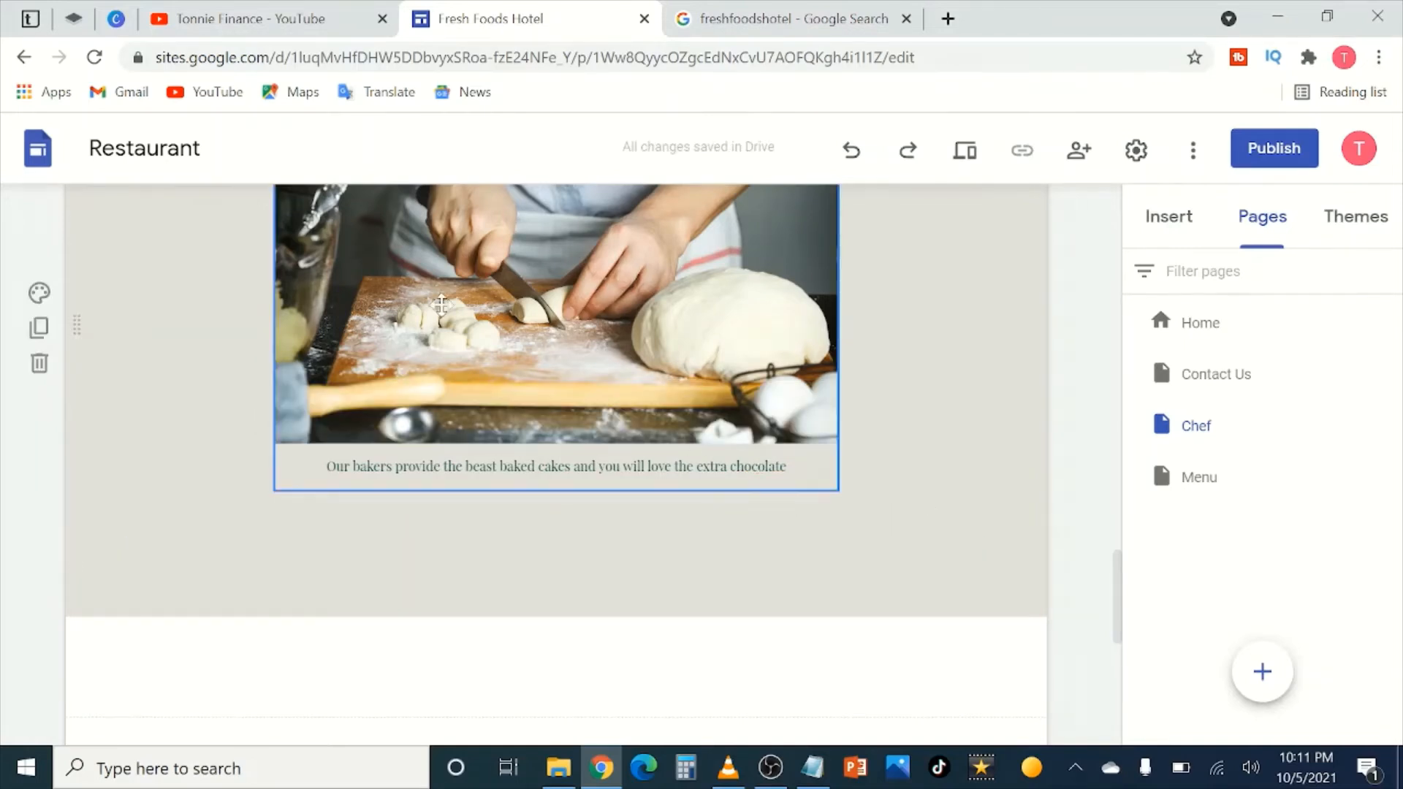
Step: Correct 'beast' to 'best' so the caption says 'the best cakes'
scroll(655, 408, up, 3)
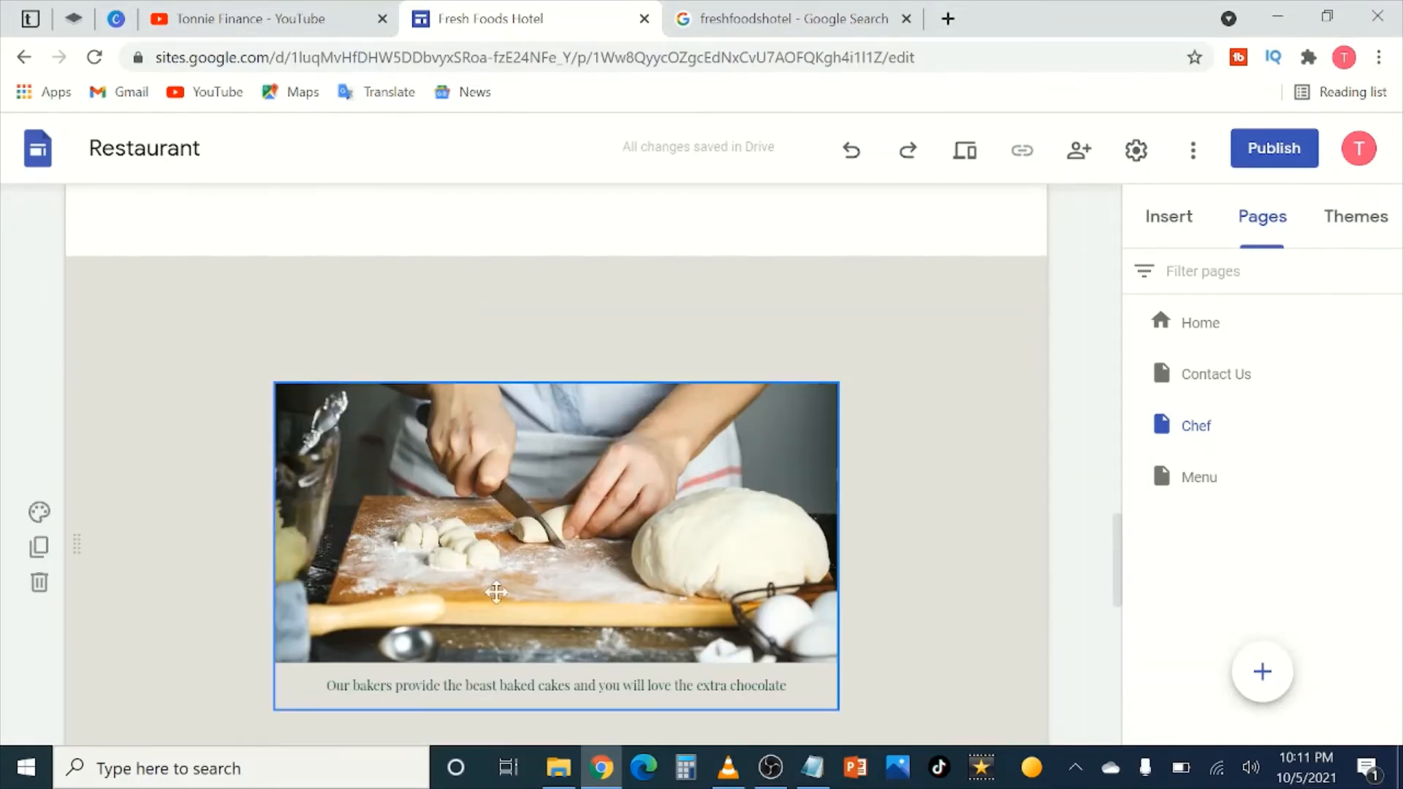
scroll(574, 630, down, 2)
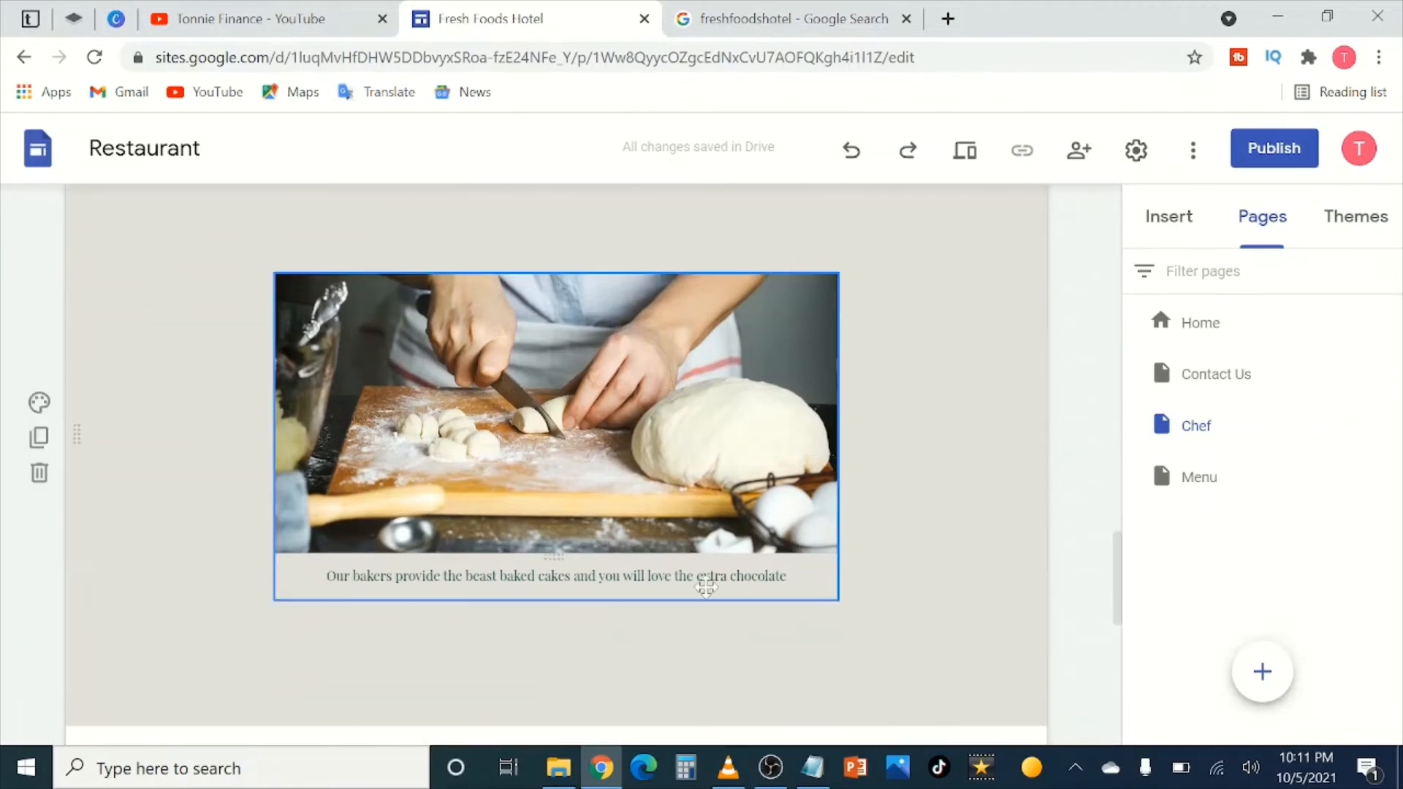
click(538, 577)
key(BackSpace)
key(BackSpace)
key(BackSpace)
key(BackSpace)
key(BackSpace)
key(BackSpace)
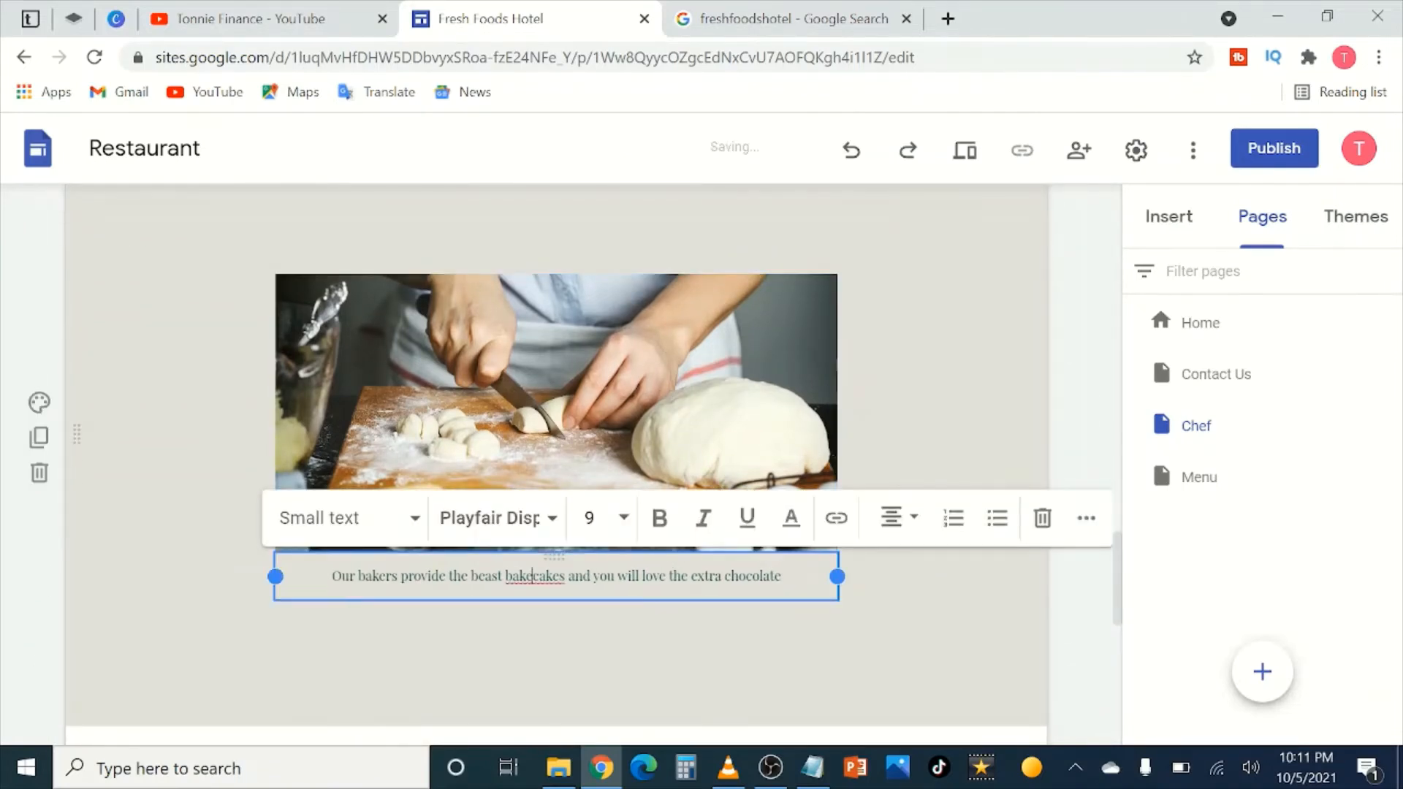
key(BackSpace)
key(BackSpace)
key(BackSpace)
key(BackSpace)
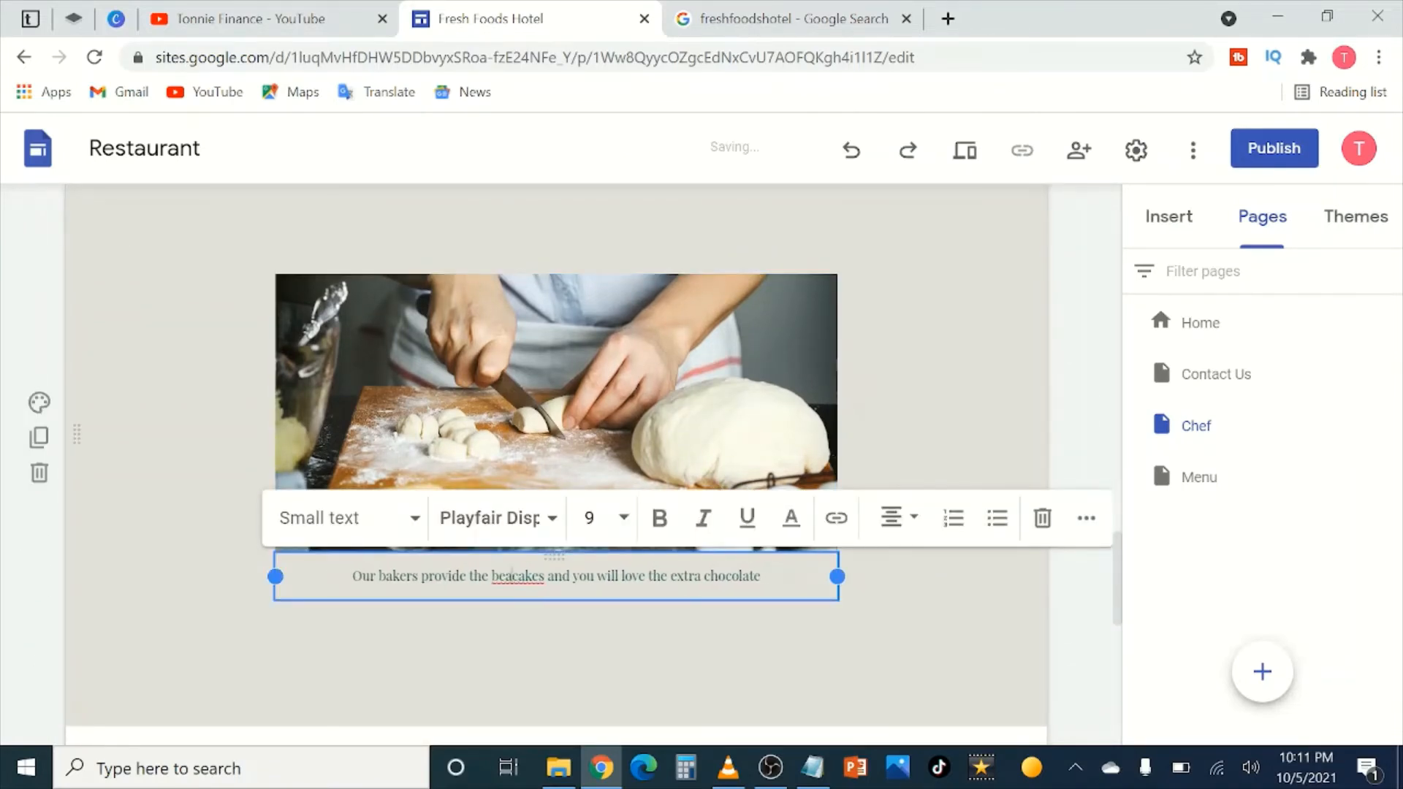
text(st)
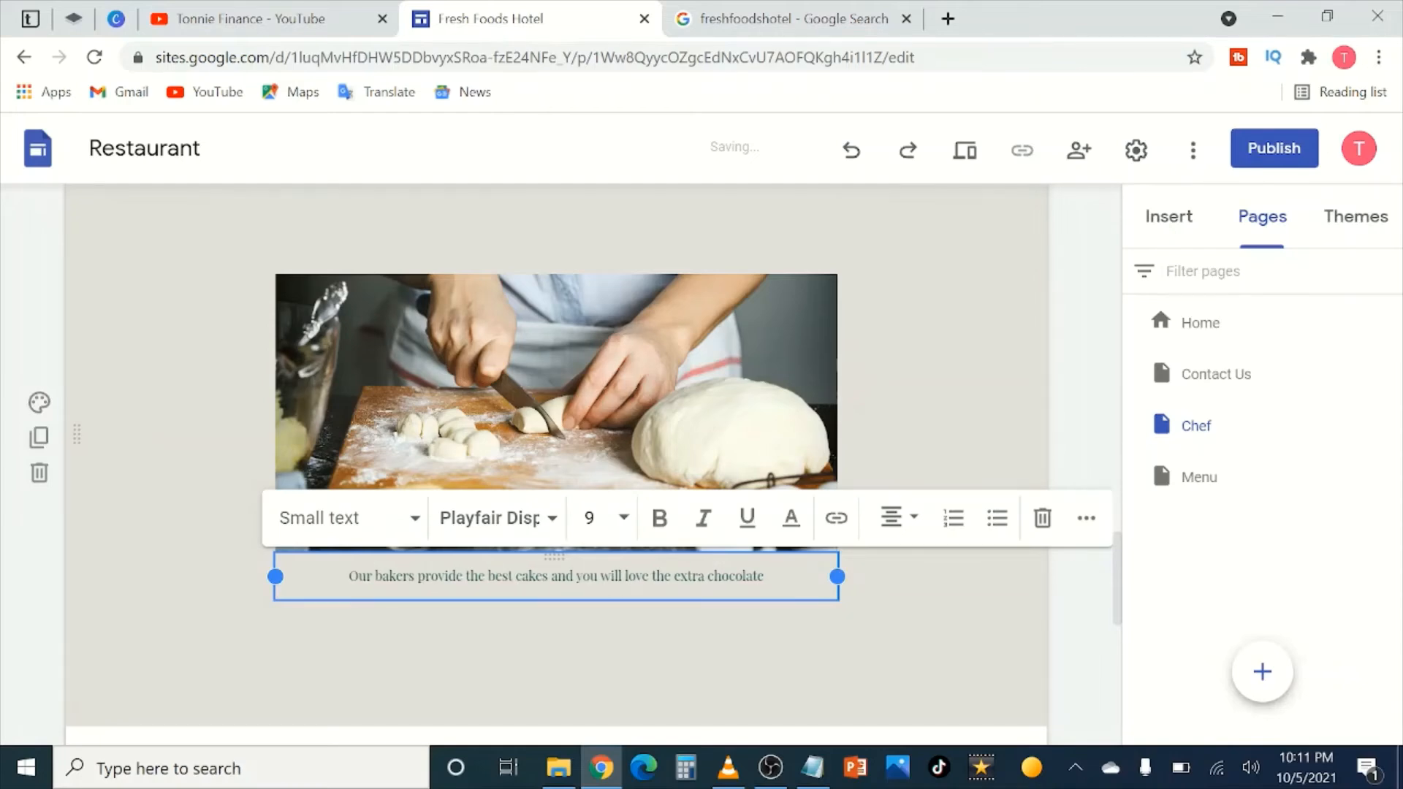
click(1101, 598)
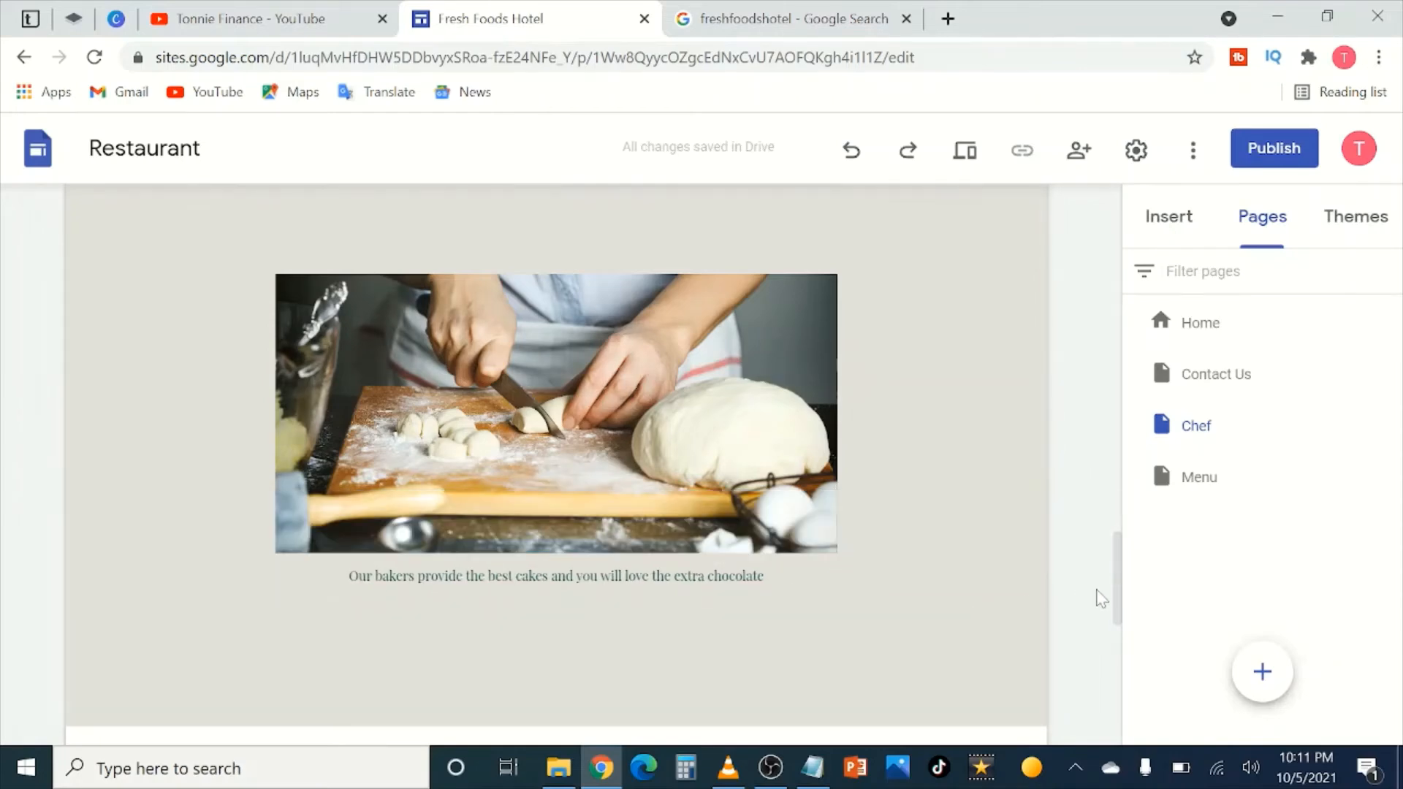
Step: Replace the kitchen-team placeholder with 'We also have 5 chefs assisting our lead chef to get your meals ready…'
scroll(901, 574, down, 5)
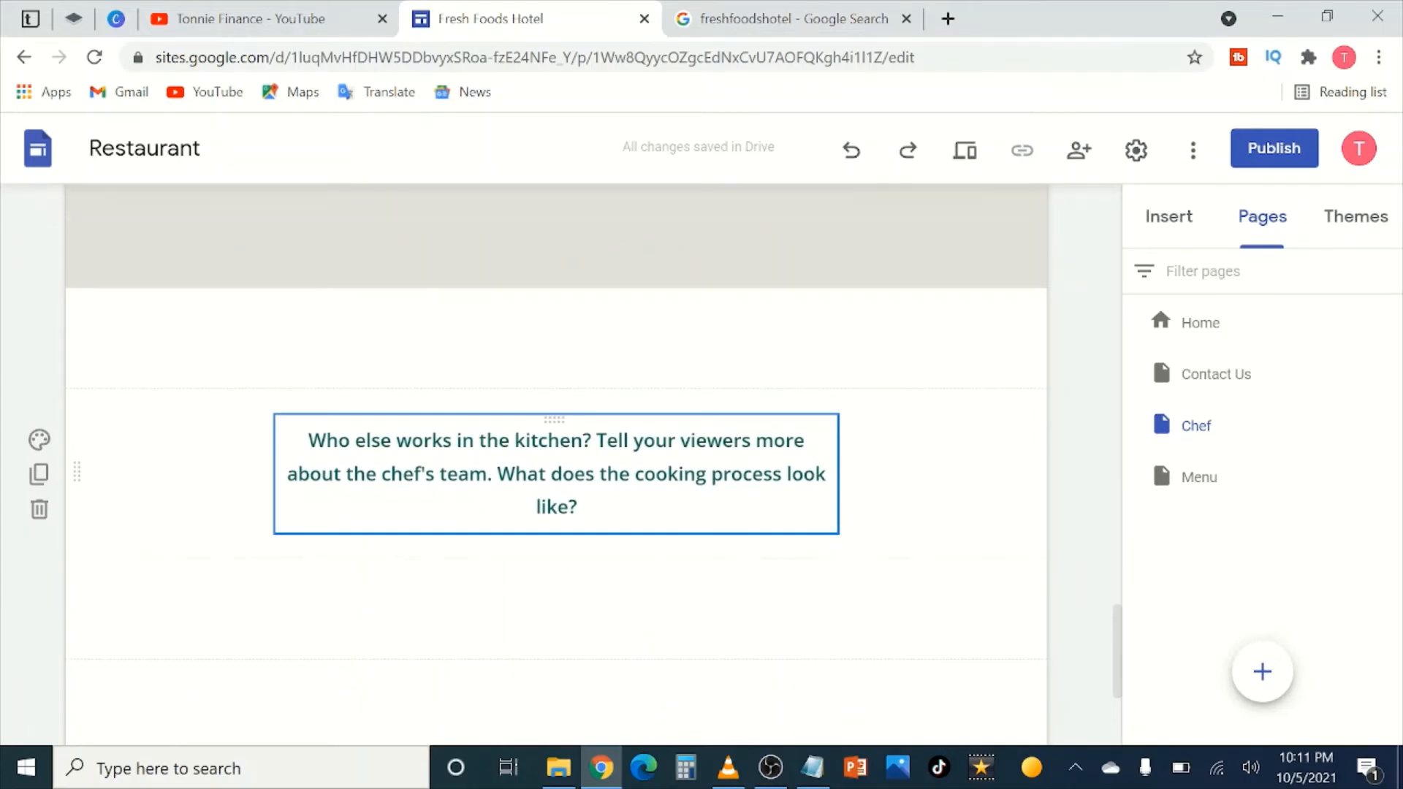
click(582, 509)
drag(581, 509, 326, 441)
key(BackSpace)
text(e a)
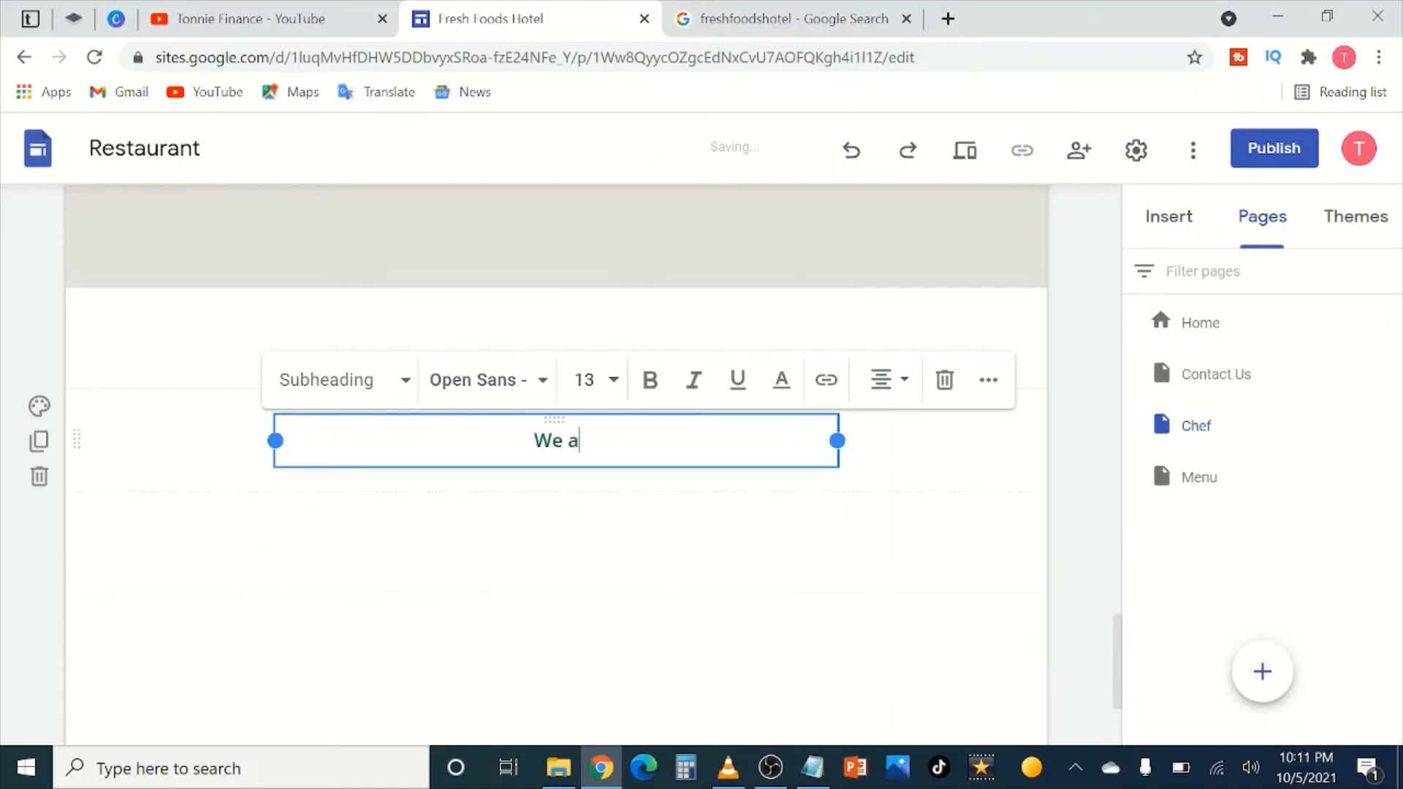
text(lso have )
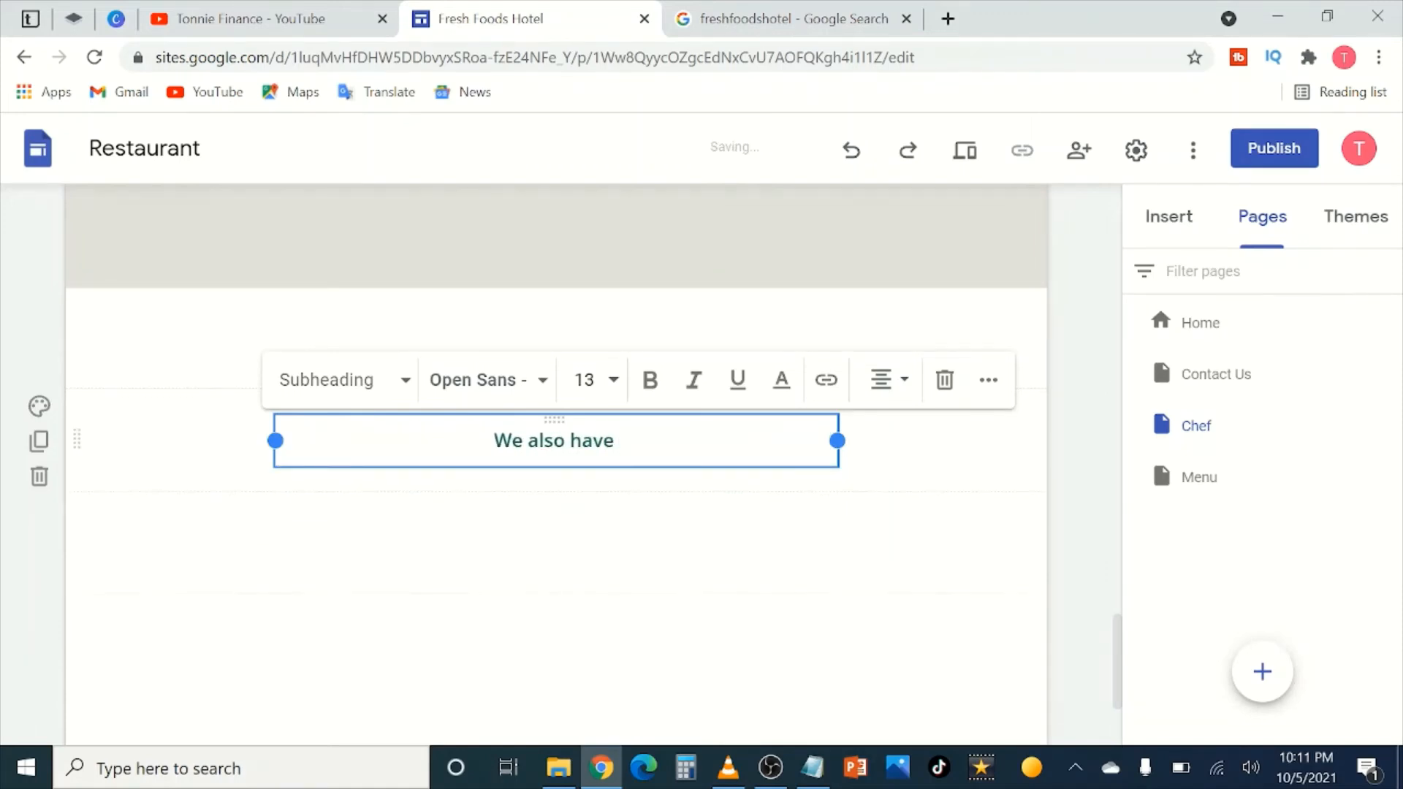
text(5 chefs )
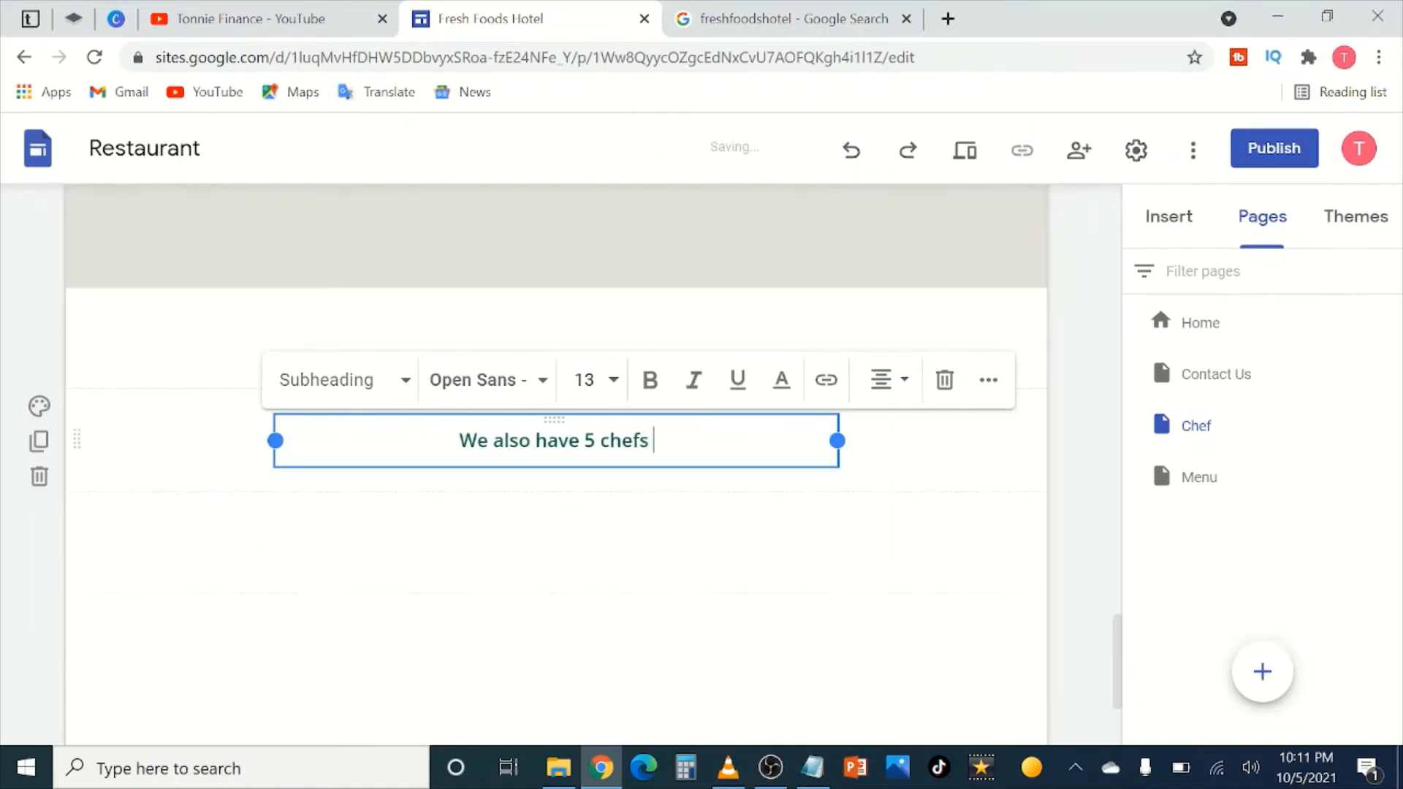
text(assisting )
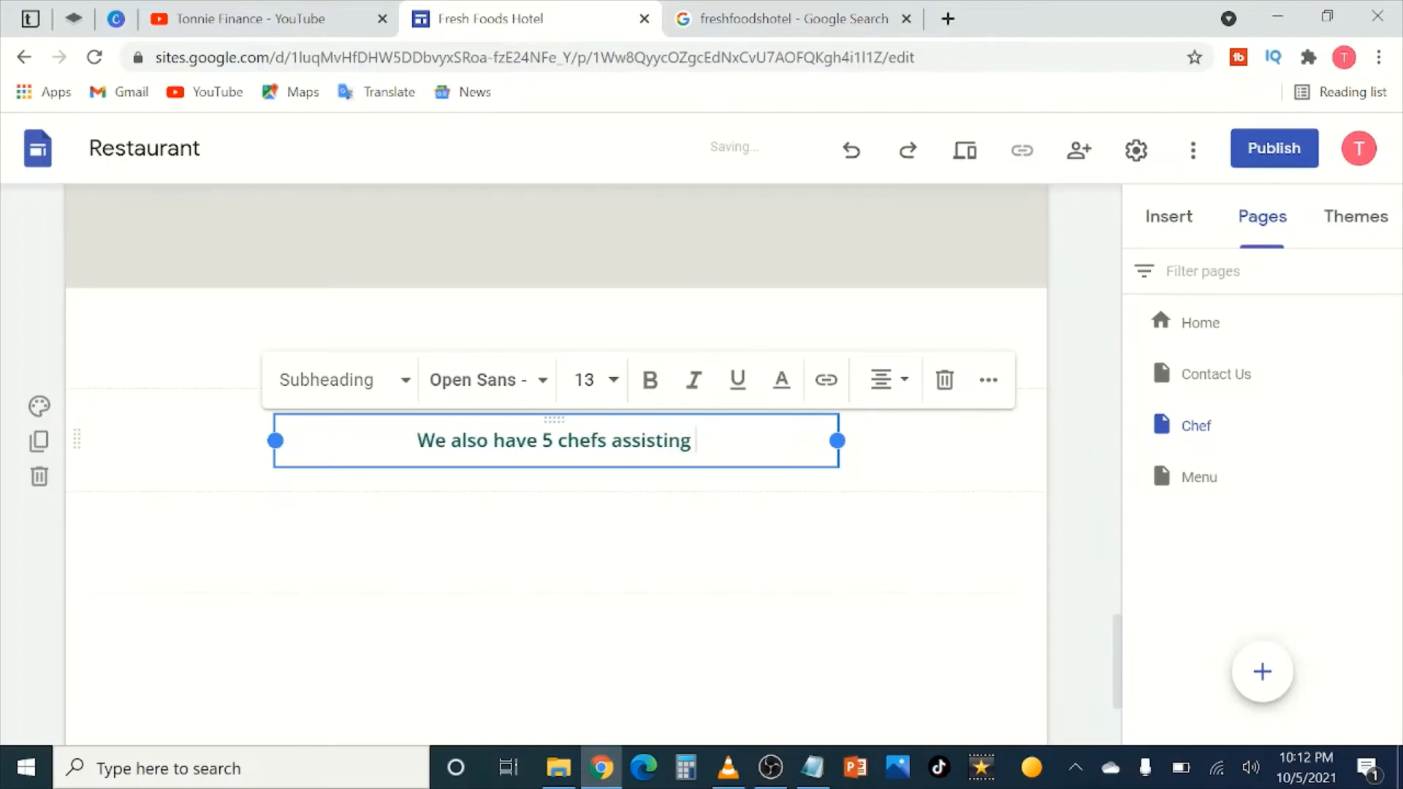
text(our lead c)
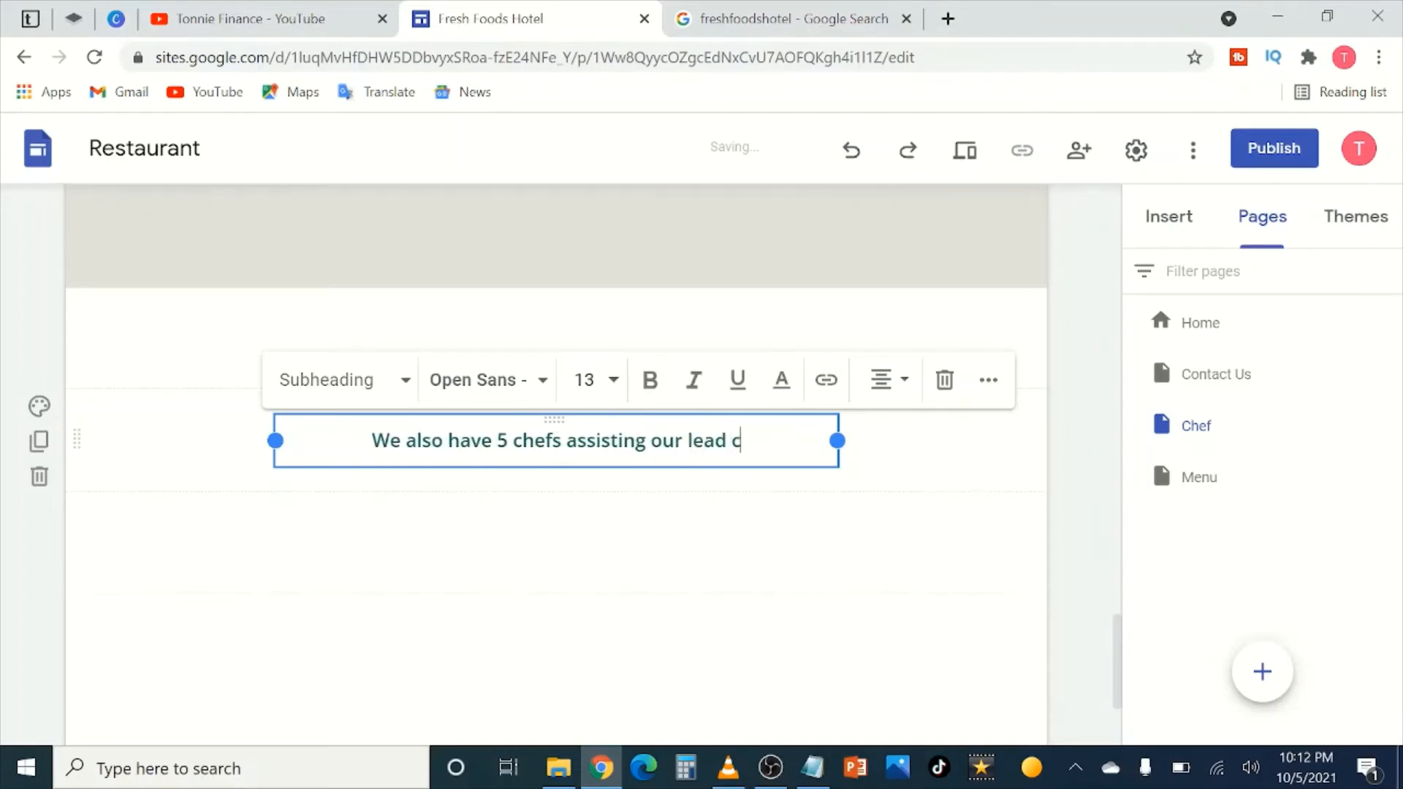
text(hef to ge)
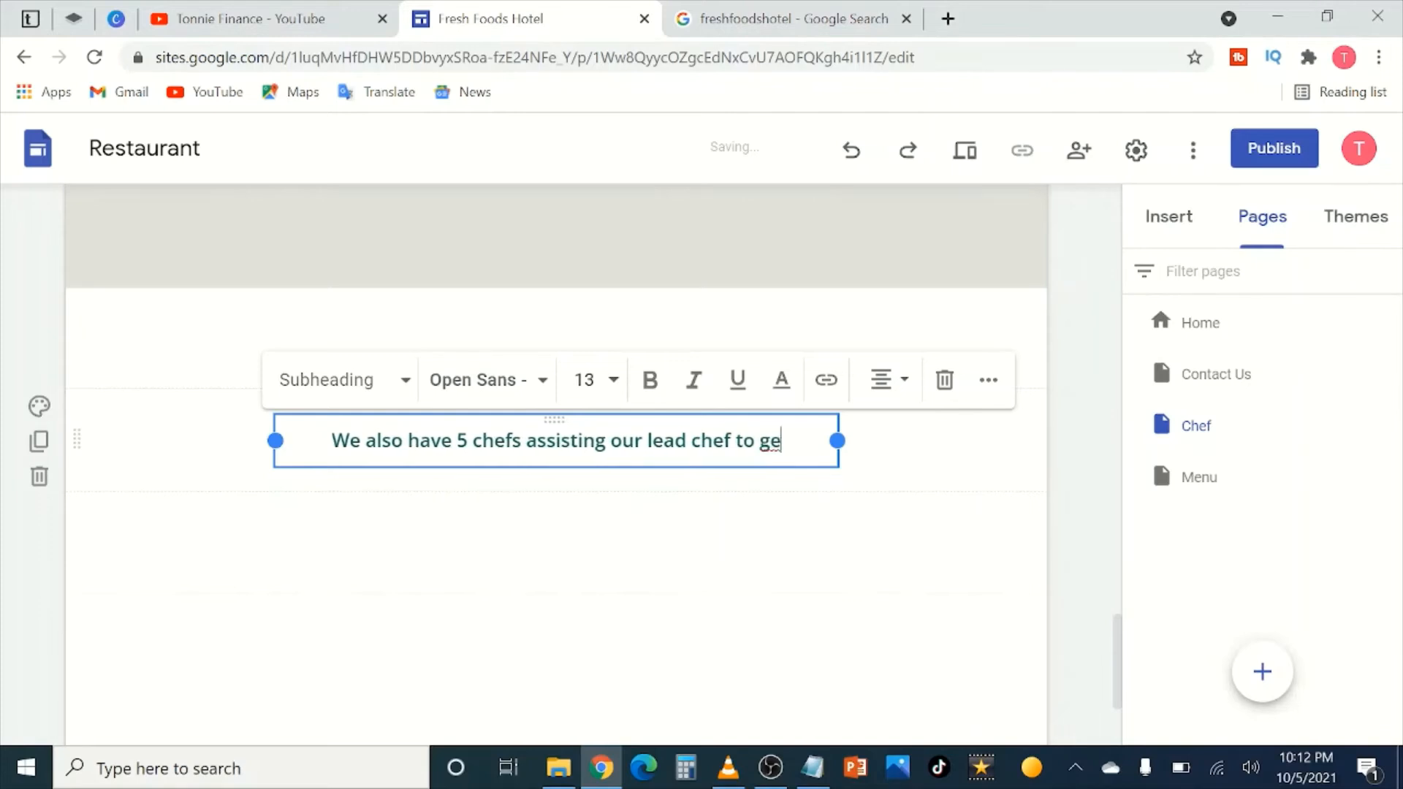
text(t your meals)
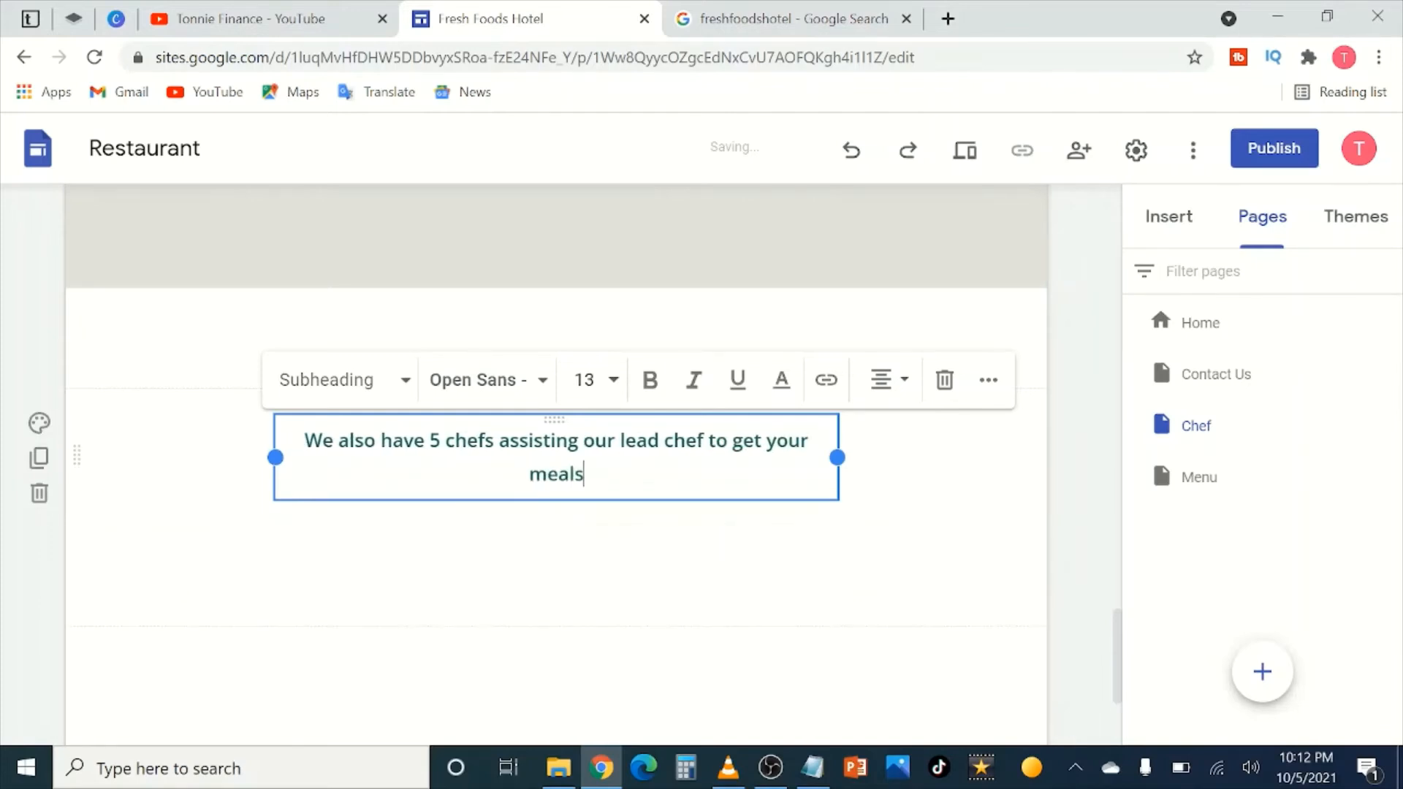
text( ready i)
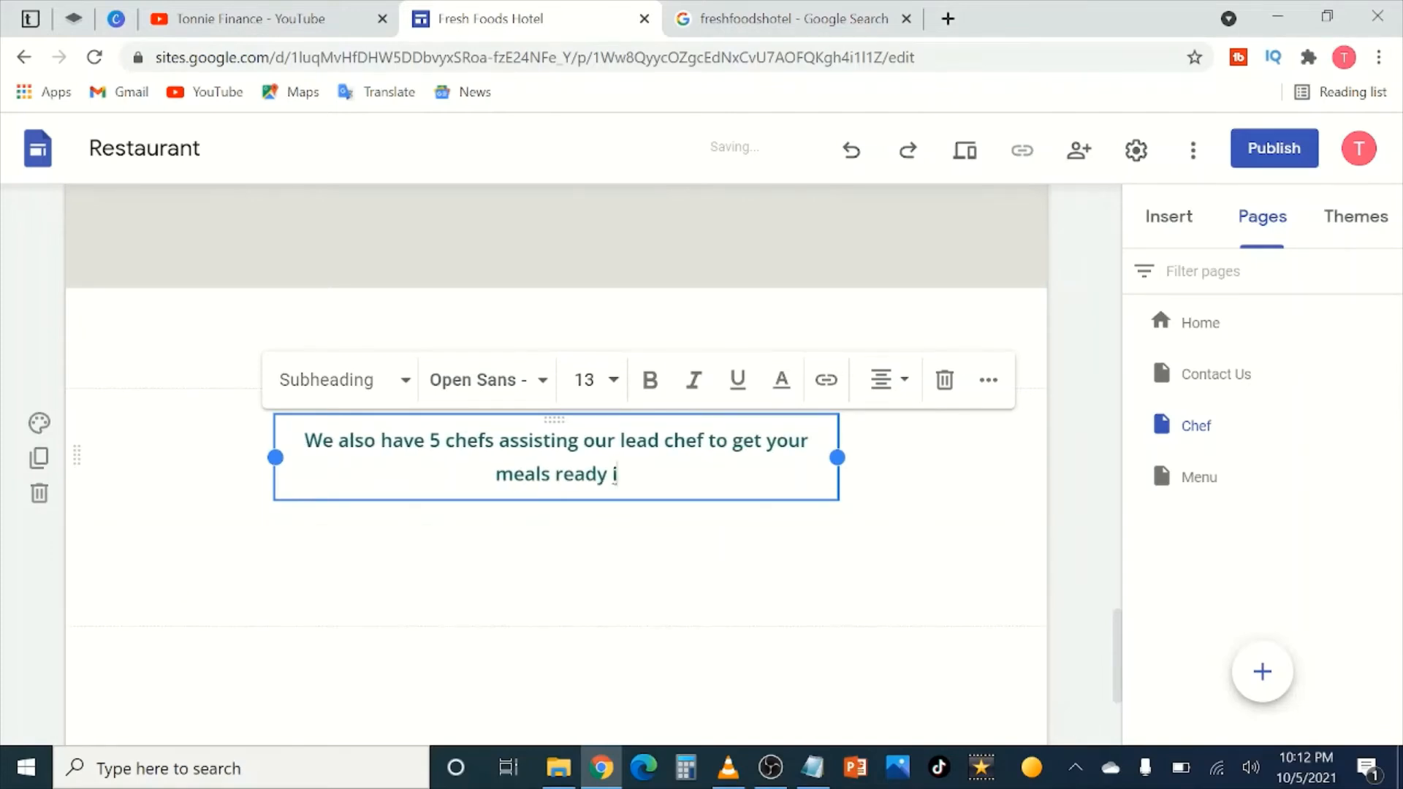
text(n the s)
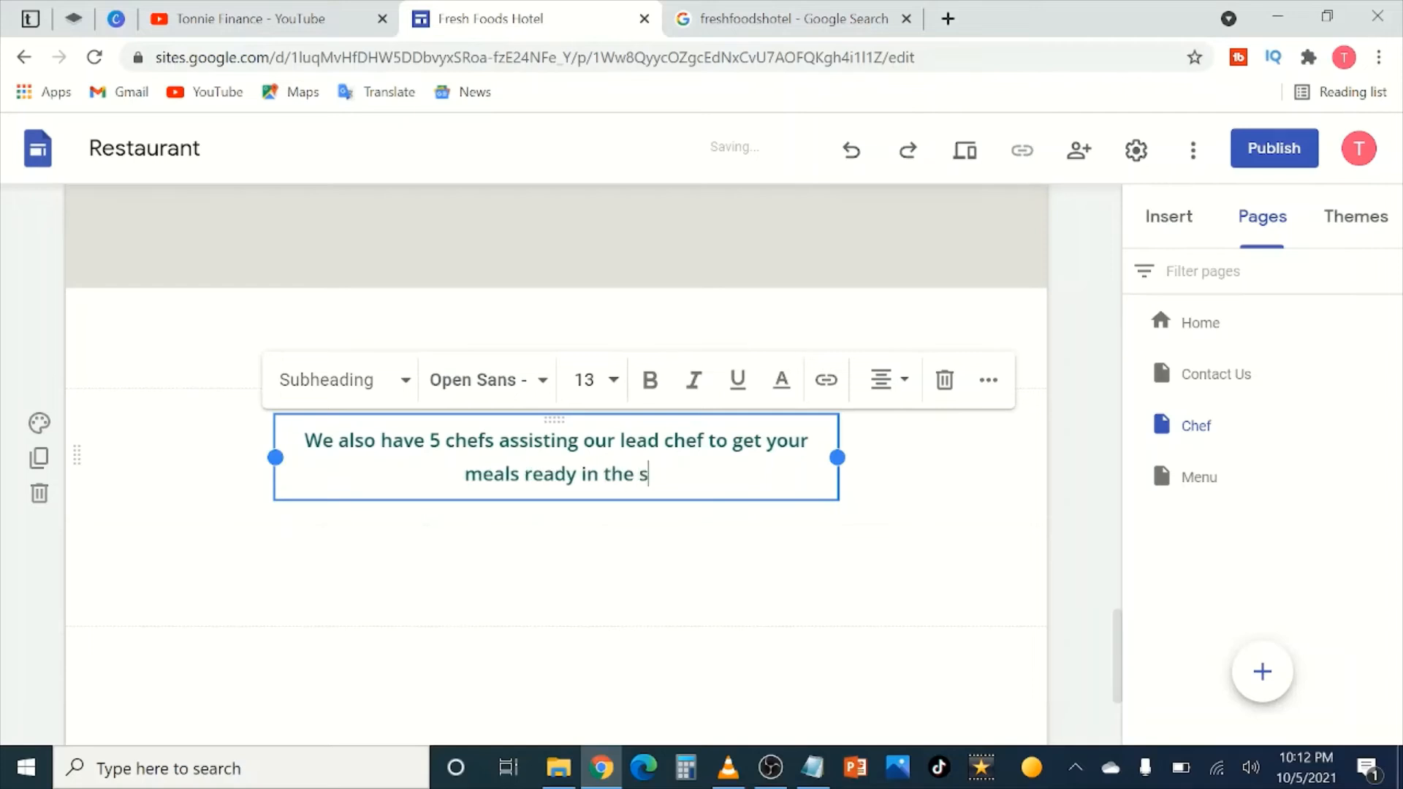
text(hortest t)
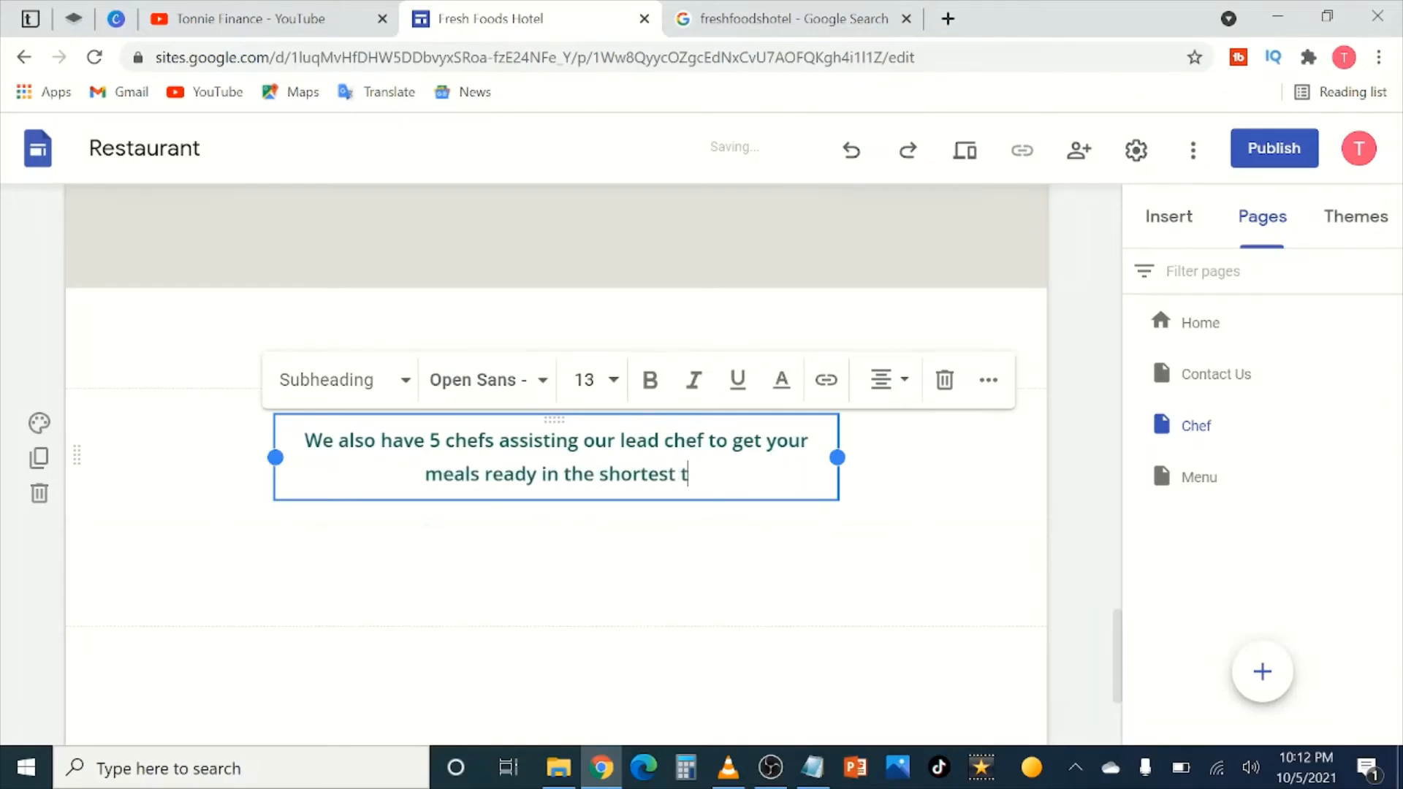
text(ime pos)
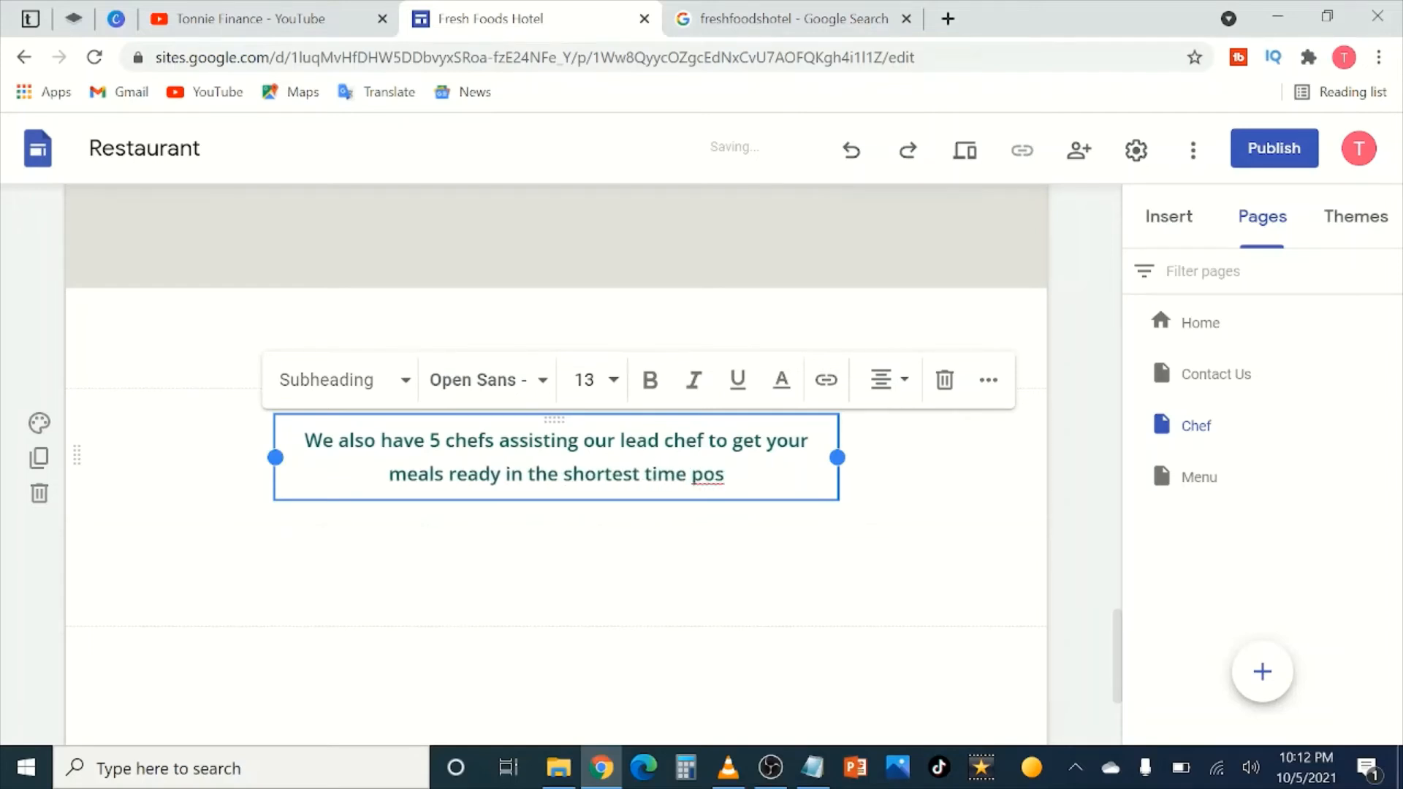
text(sible)
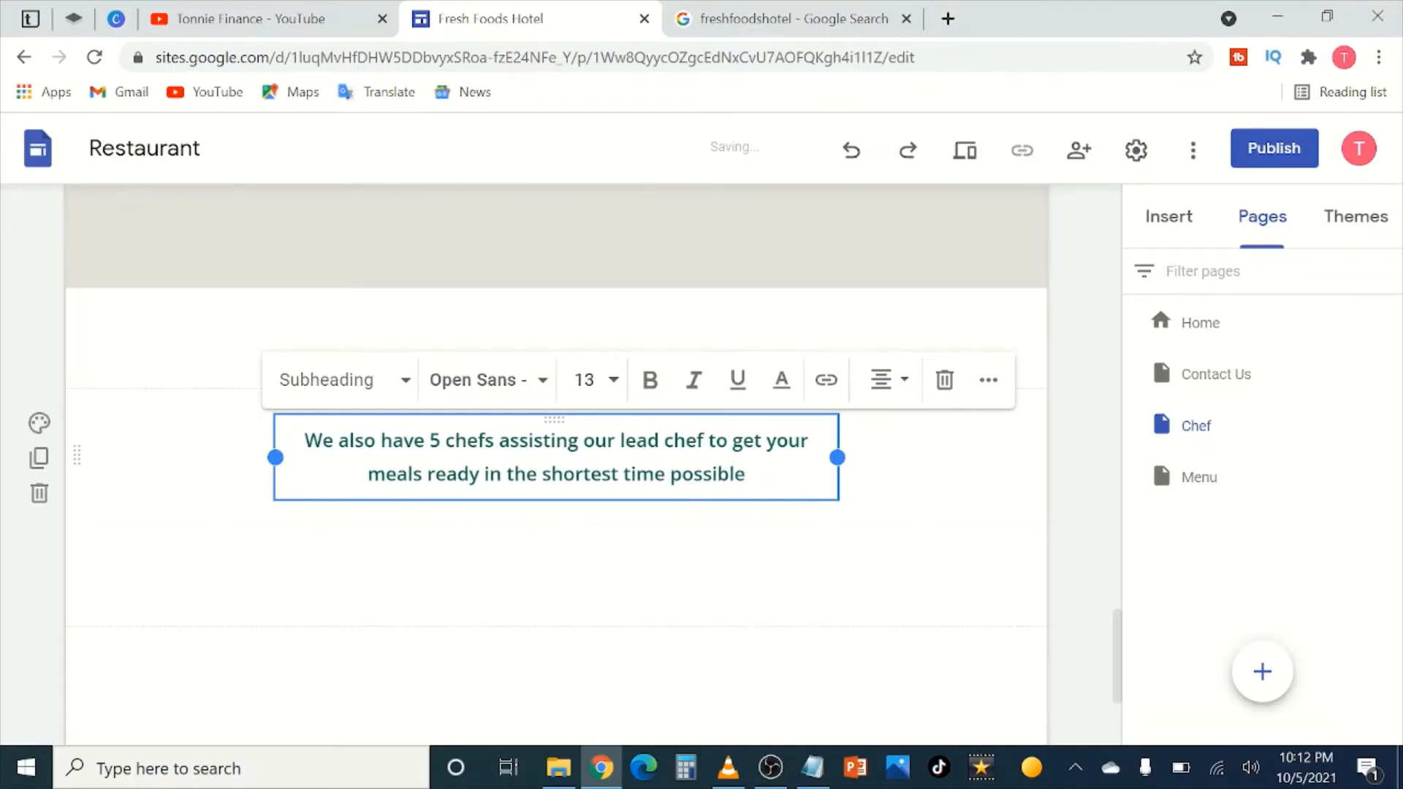
click(1012, 493)
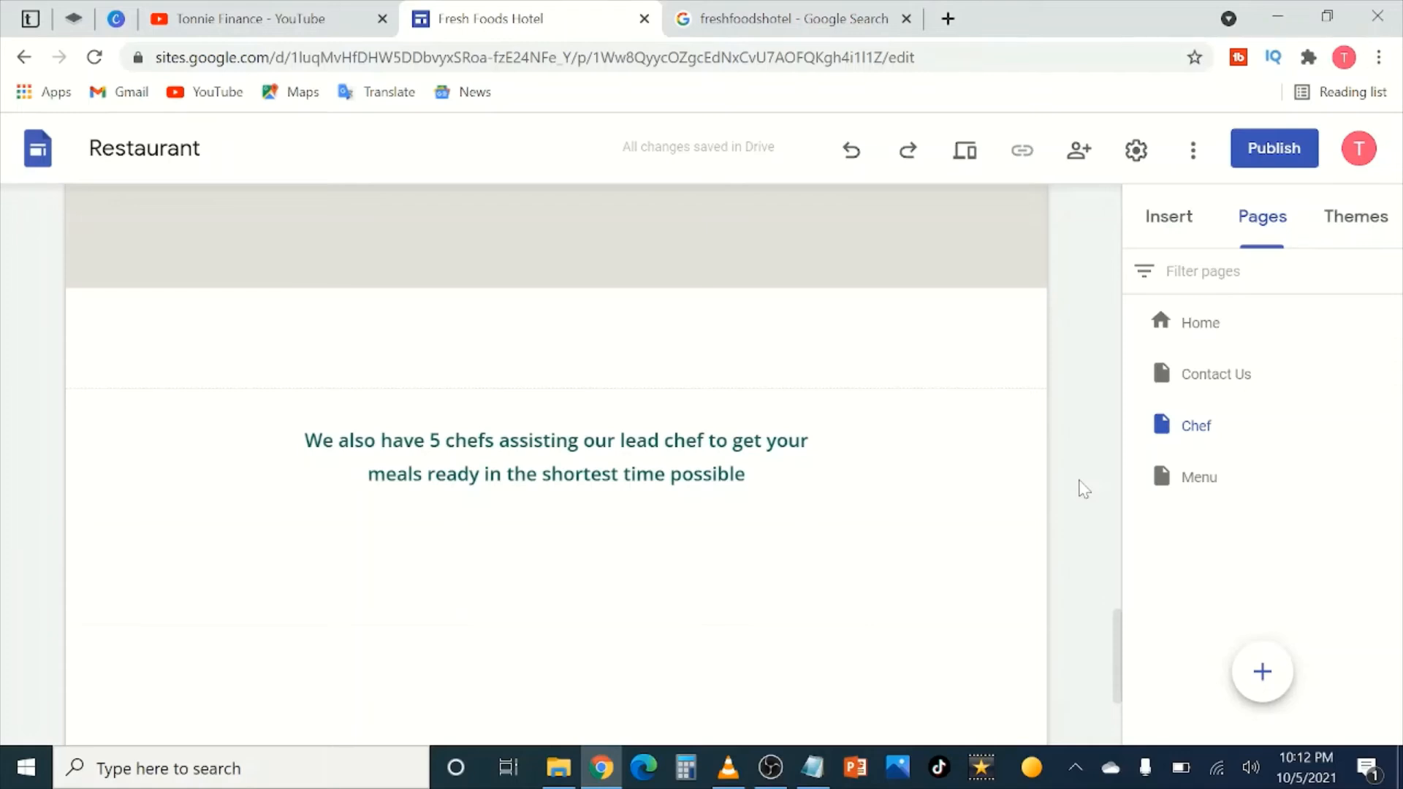
scroll(1052, 538, down, 3)
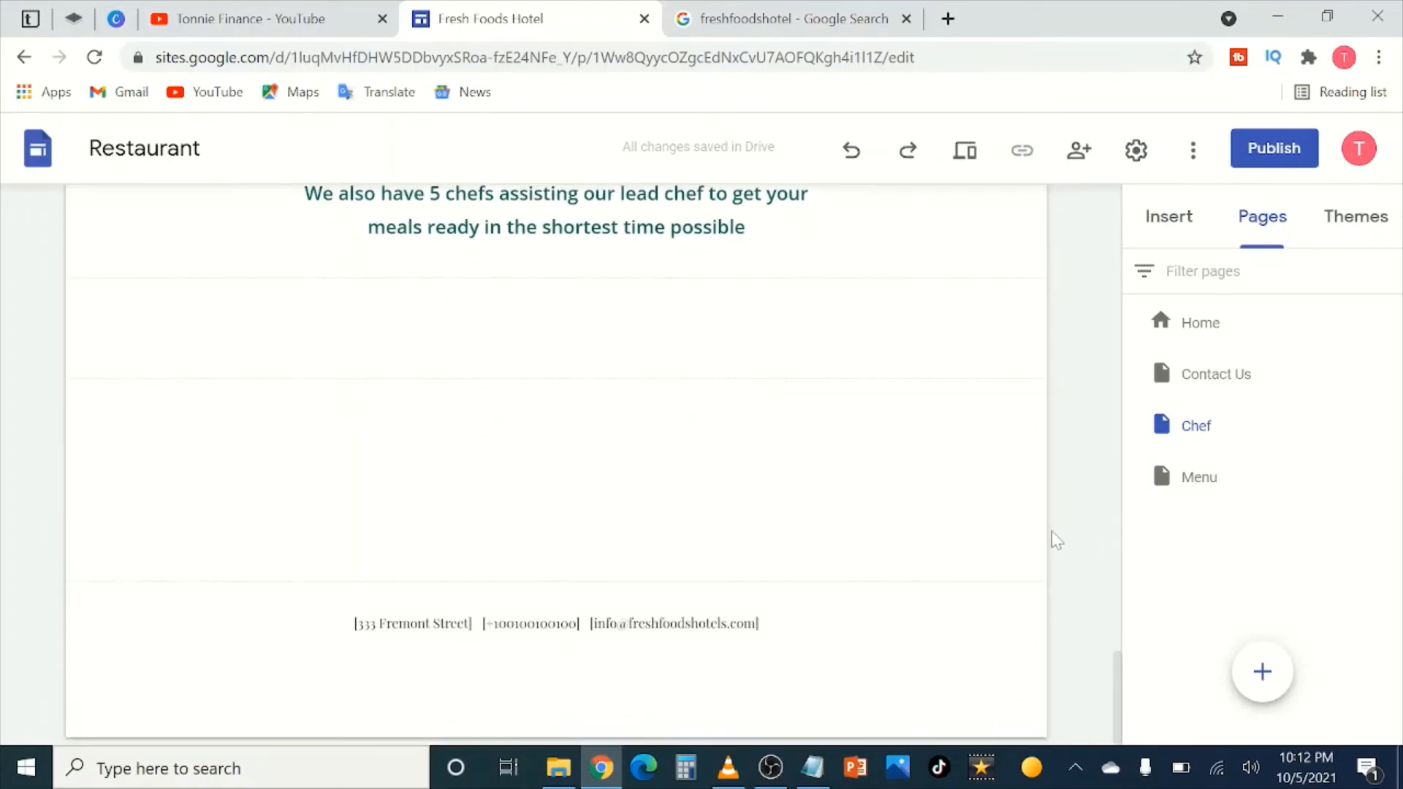
scroll(1020, 559, up, 15)
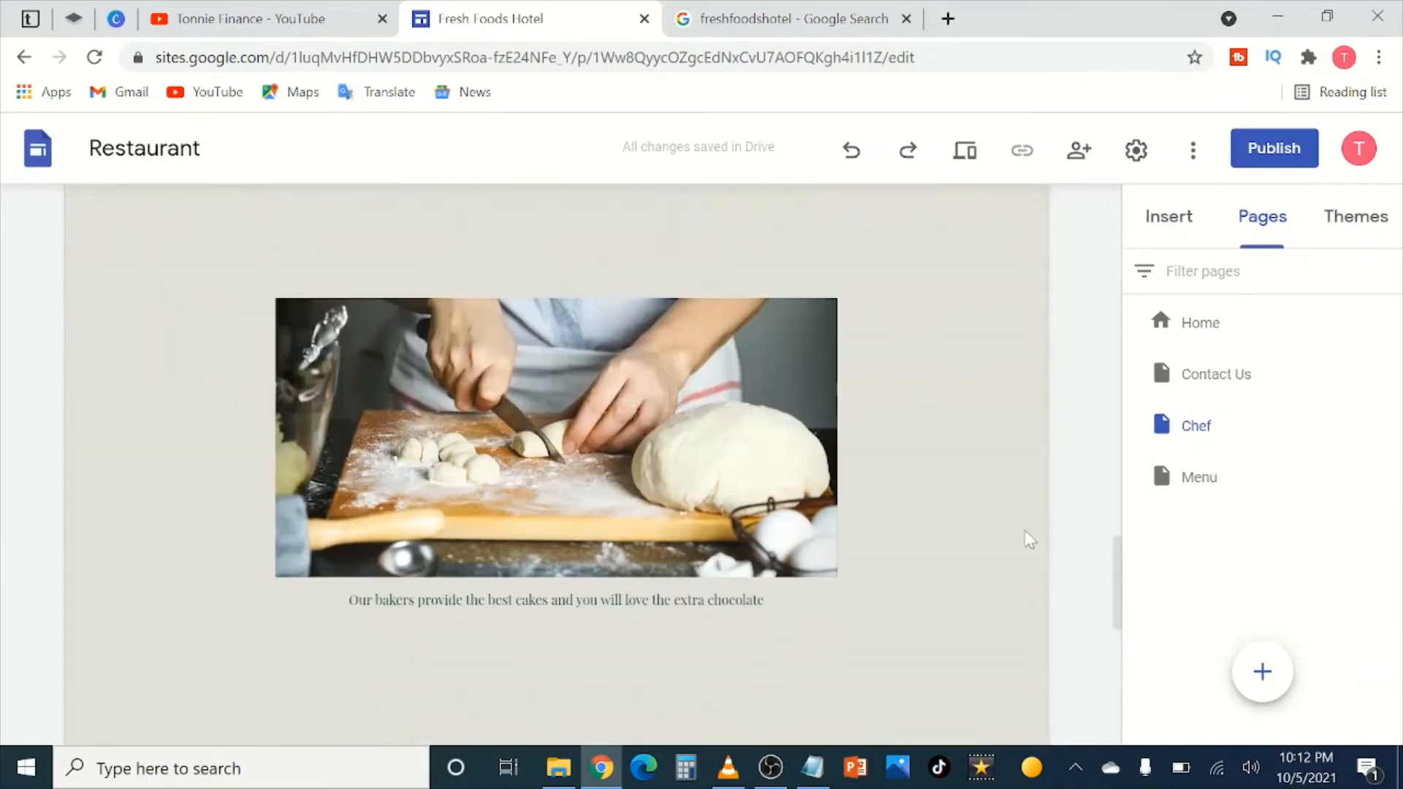
scroll(962, 460, up, 10)
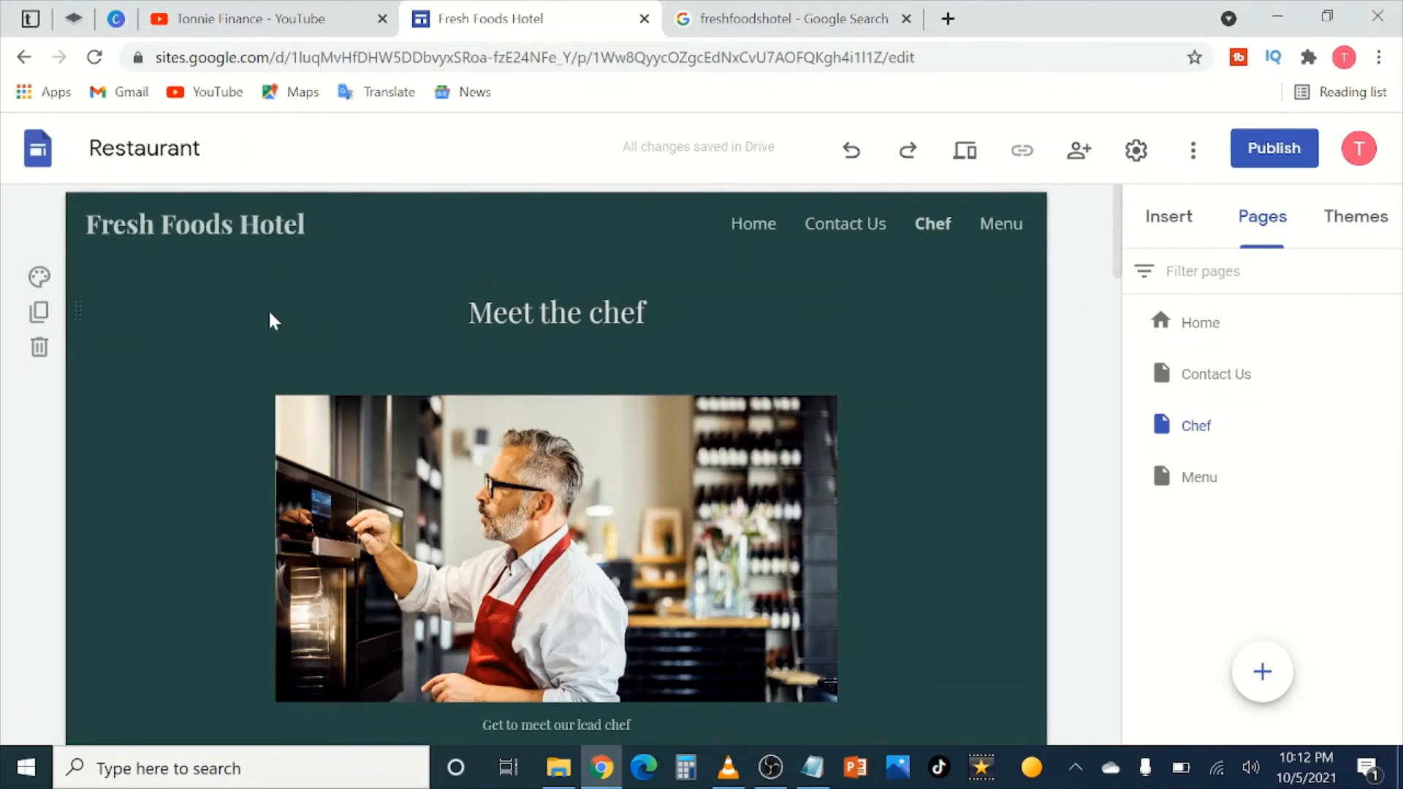
scroll(749, 288, down, 10)
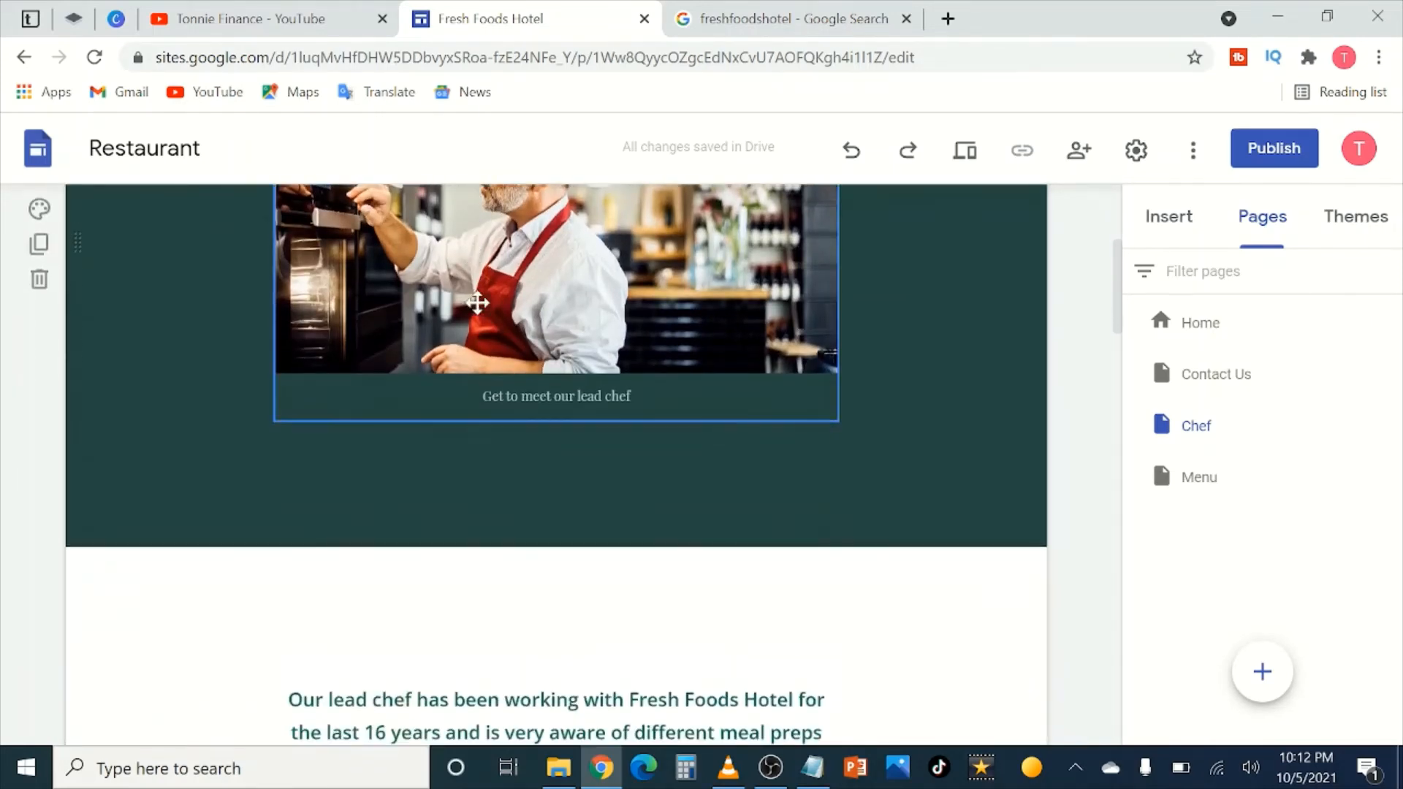
scroll(591, 416, up, 3)
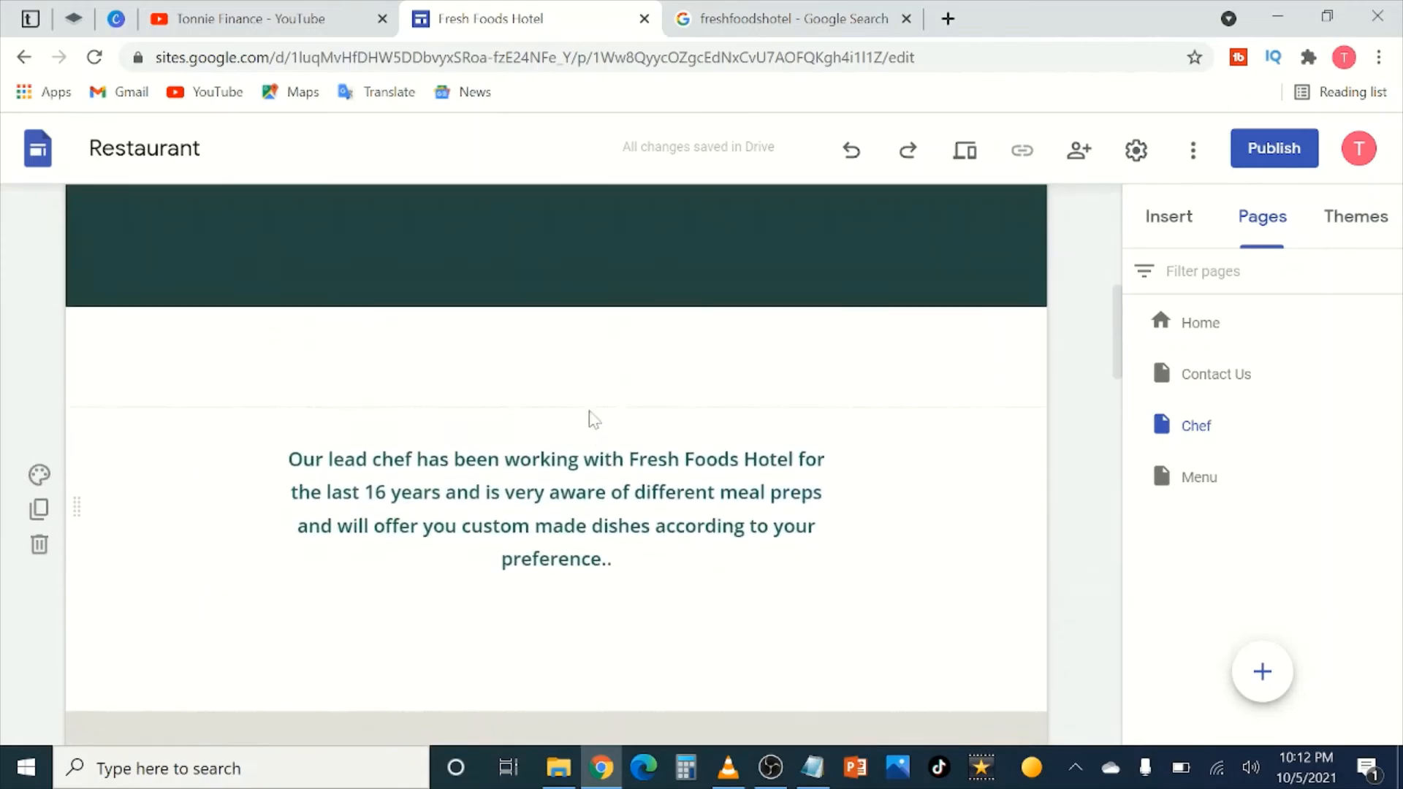
scroll(588, 417, down, 12)
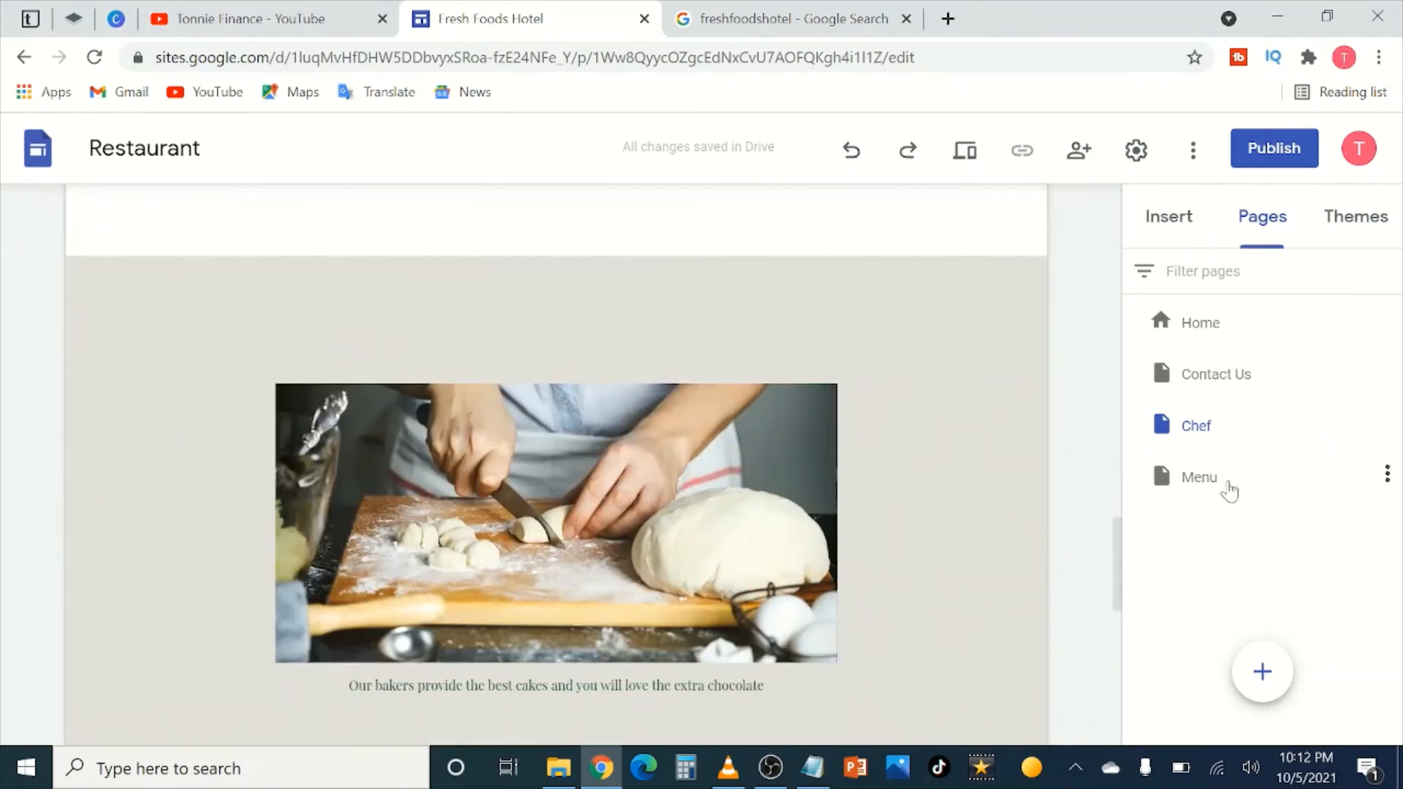
Step: Open the Menu page and scroll through its Appetizer, Main course and Dessert placeholder lists
click(1228, 488)
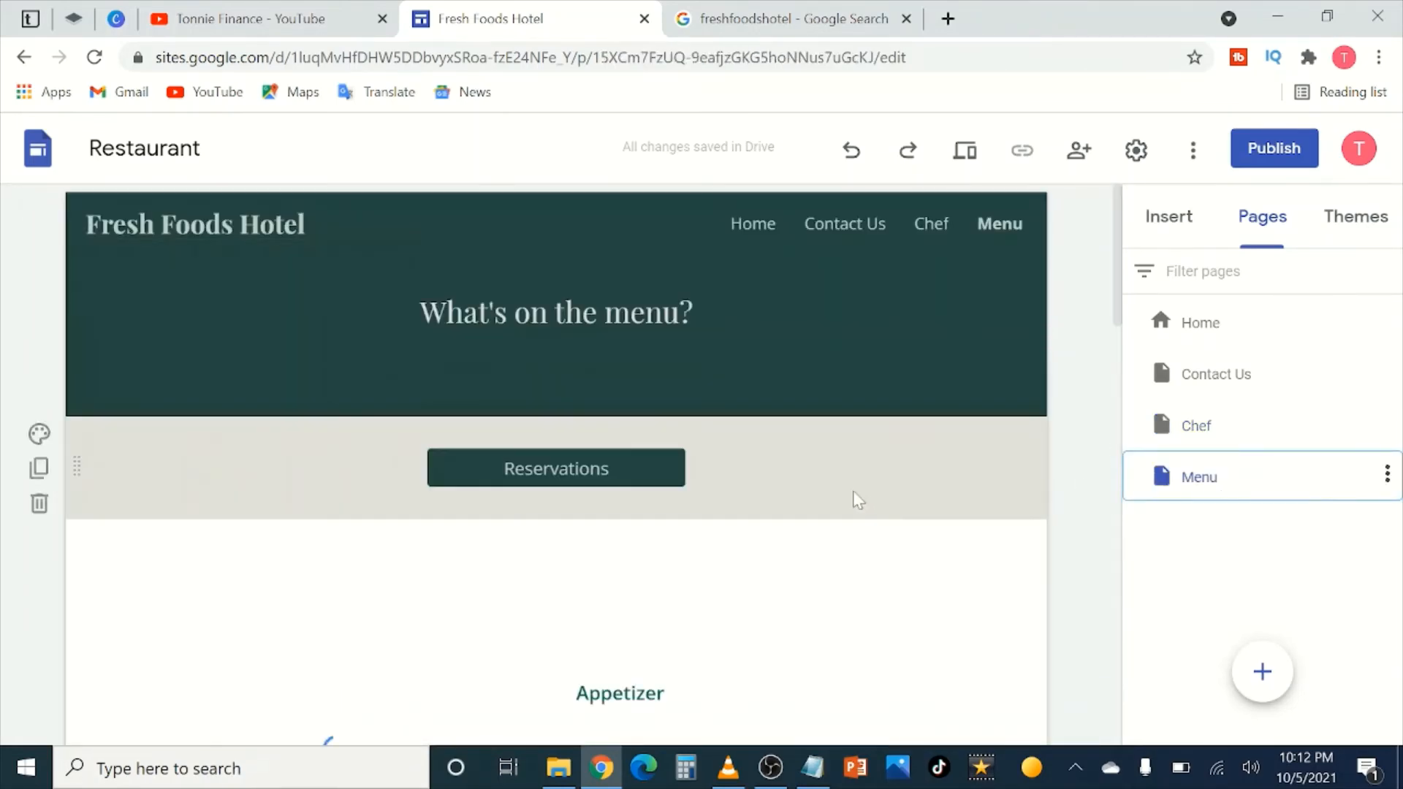
scroll(819, 486, down, 3)
scroll(788, 500, down, 3)
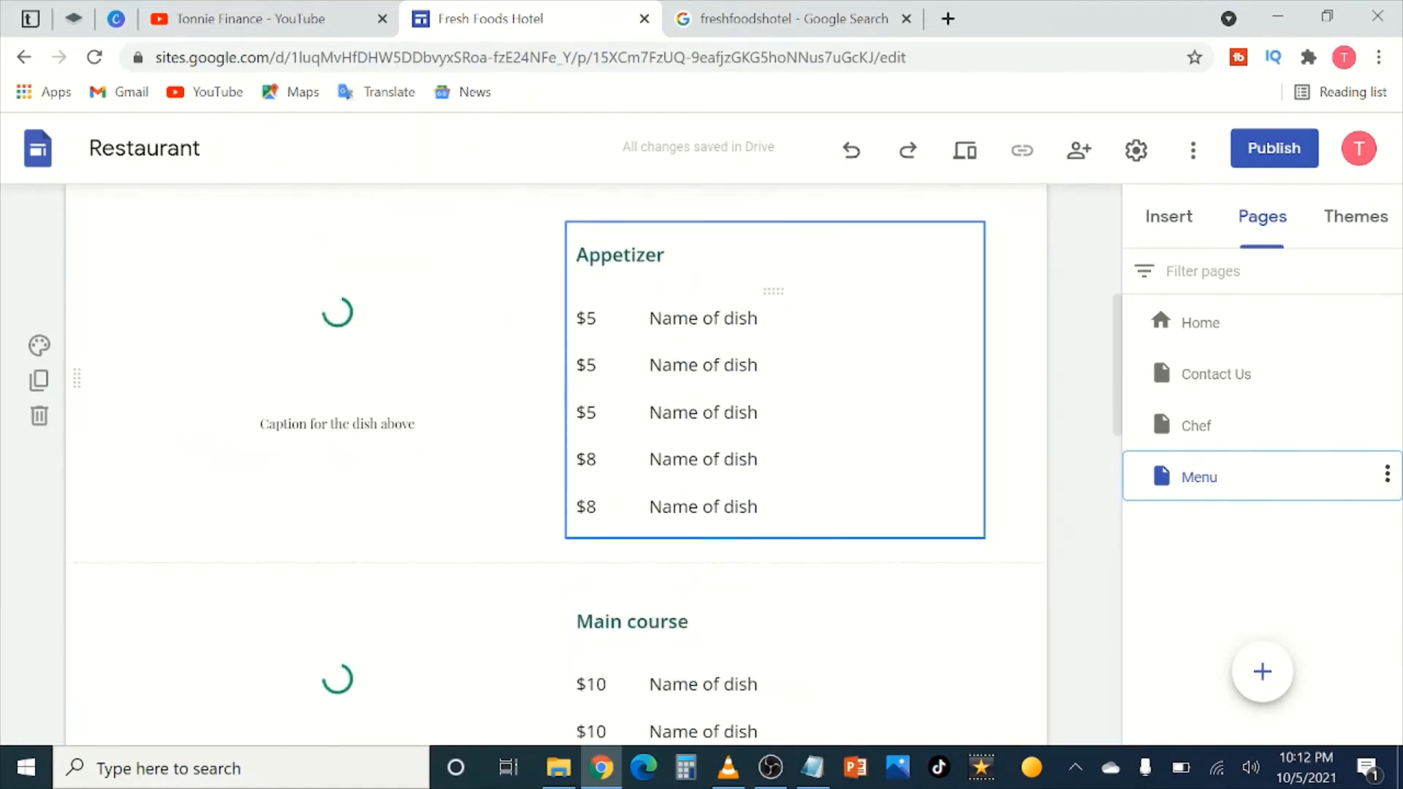
scroll(511, 400, down, 15)
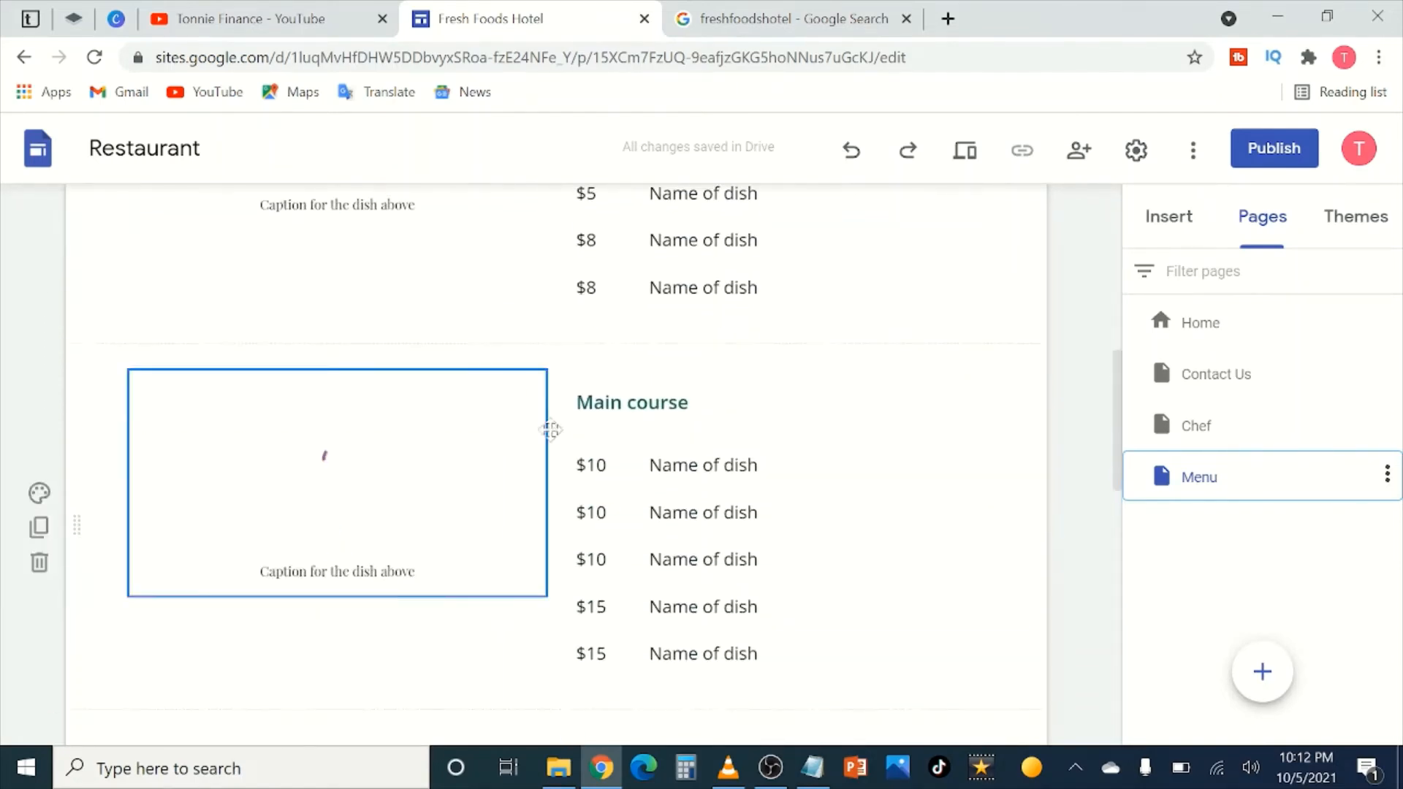
scroll(546, 518, up, 5)
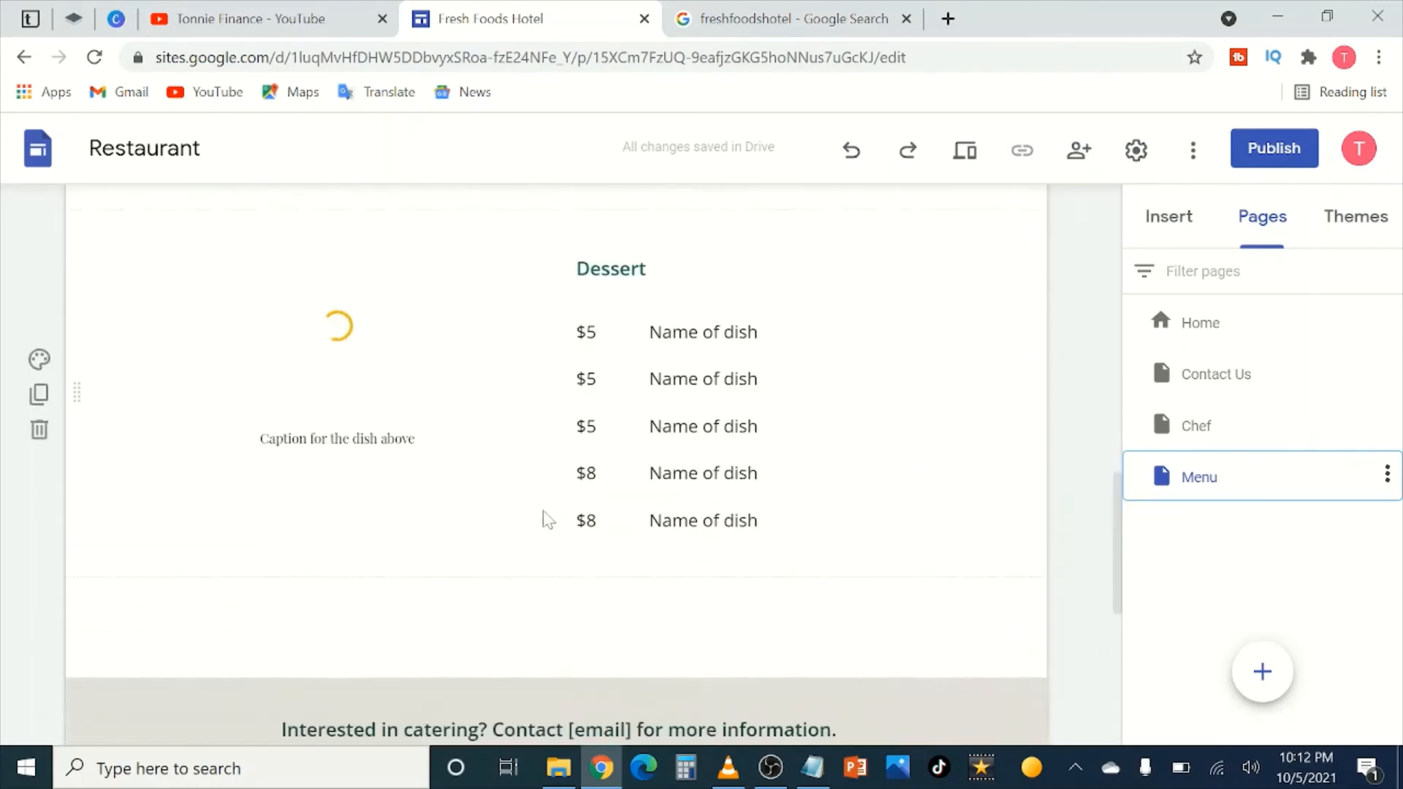
scroll(548, 522, down, 5)
scroll(548, 526, up, 5)
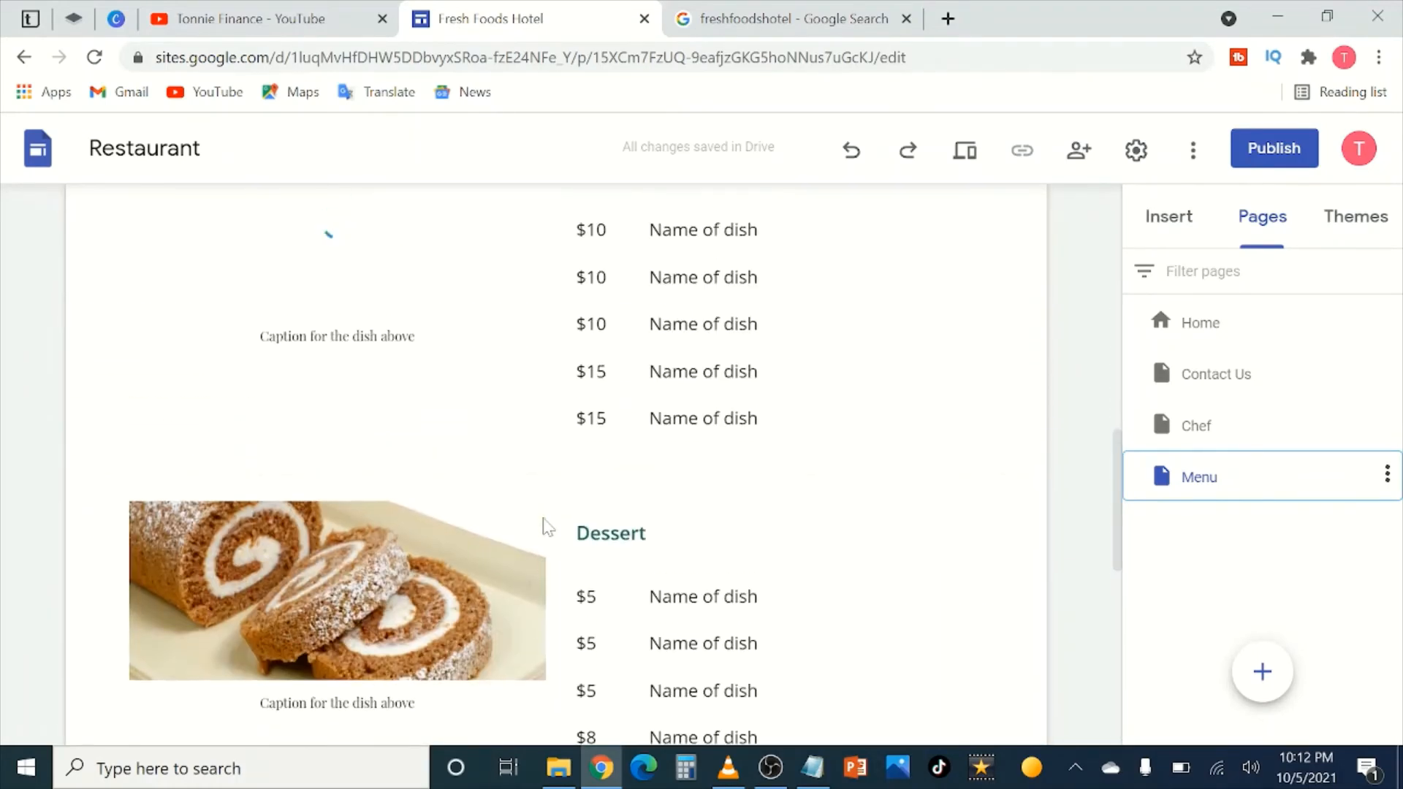
scroll(543, 519, up, 8)
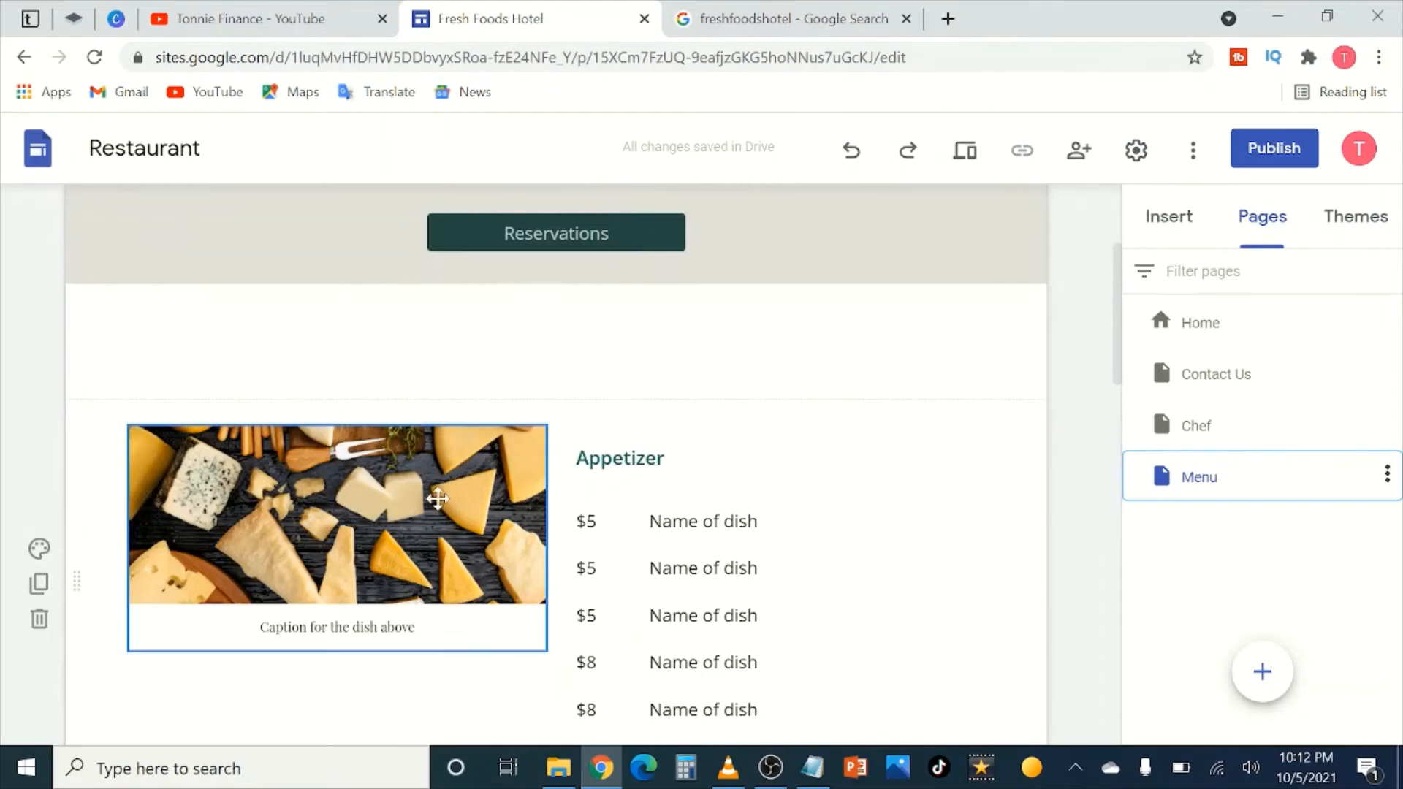
scroll(468, 511, down, 3)
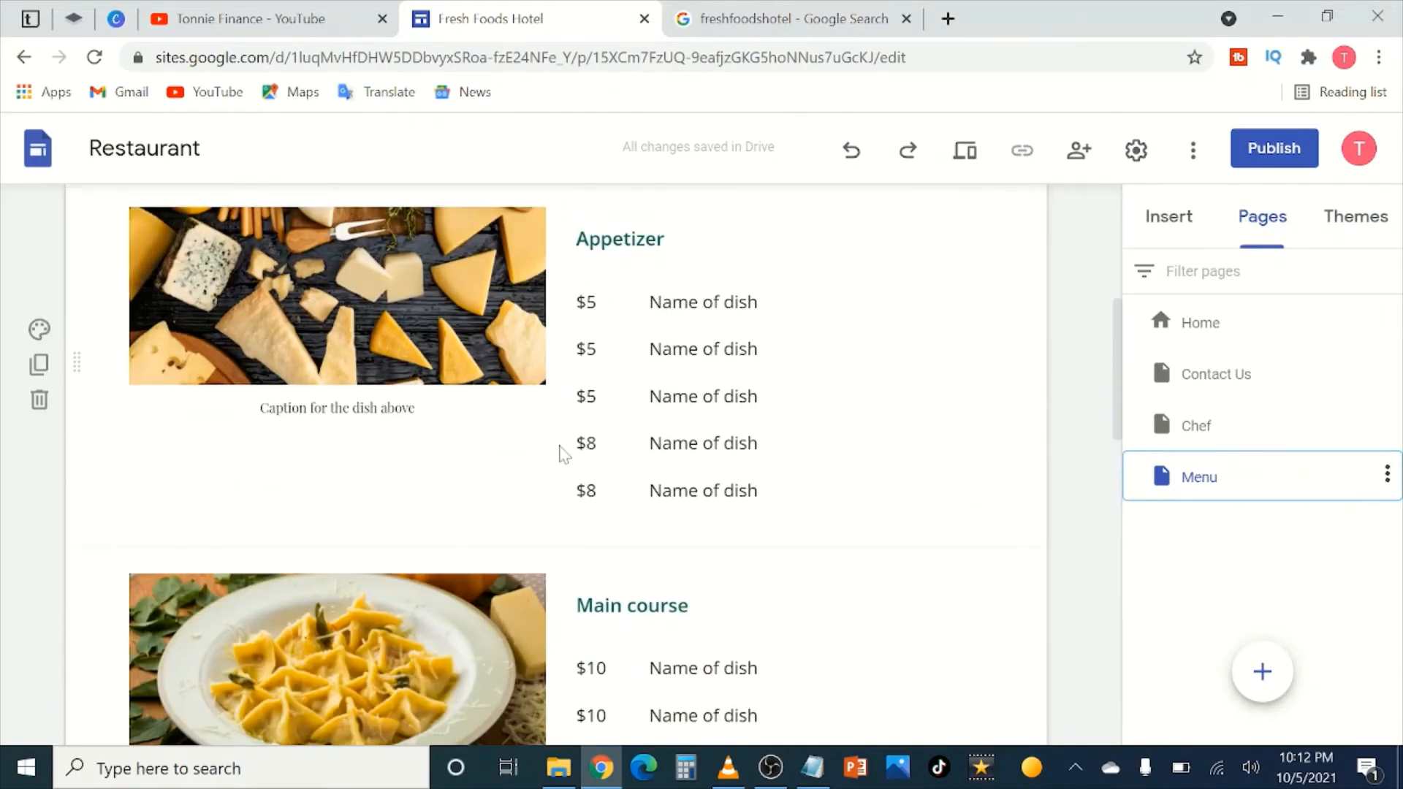
Step: Replace the five Appetizer 'Name of dish' placeholders with Coffee, Tea, Milk, Soda and Juice
click(760, 301)
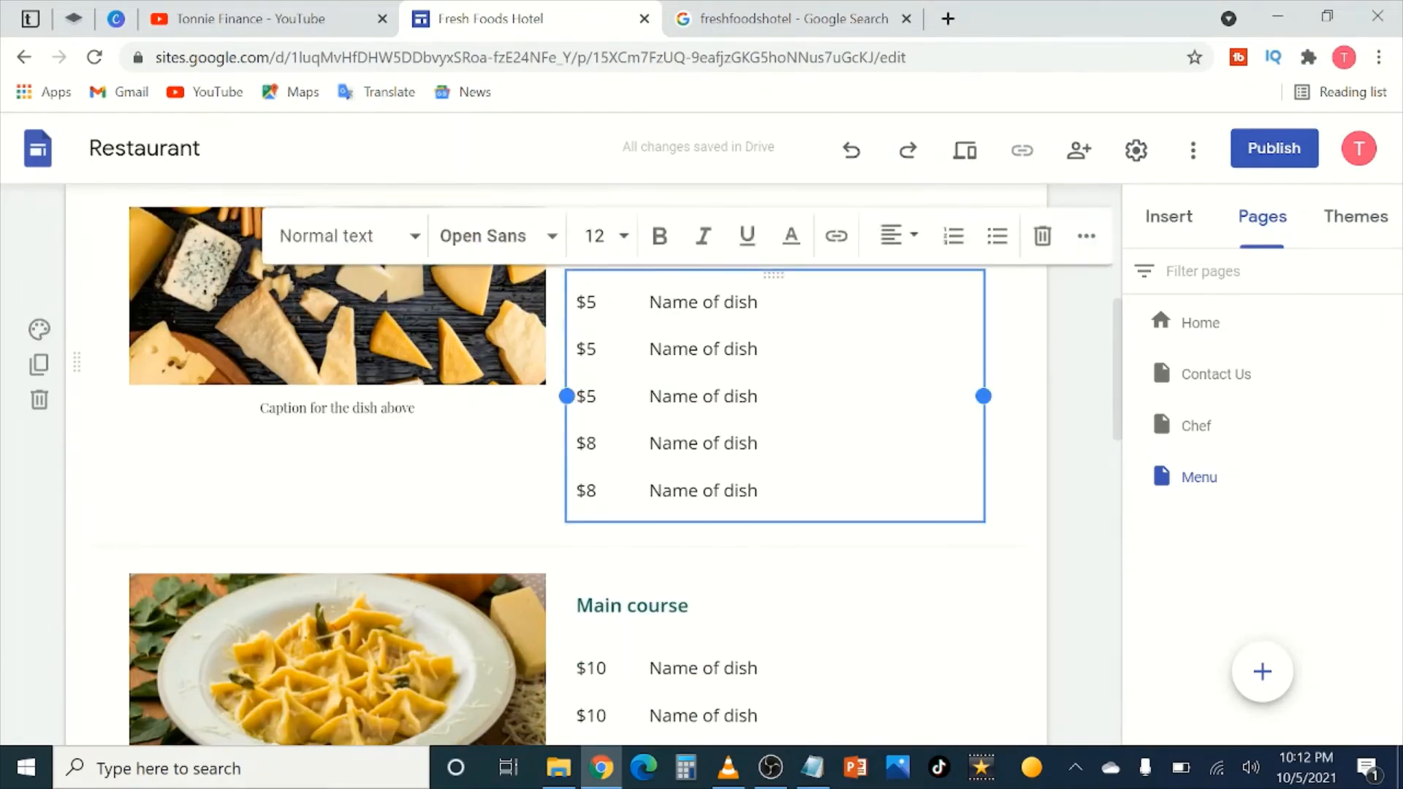
drag(760, 302, 649, 301)
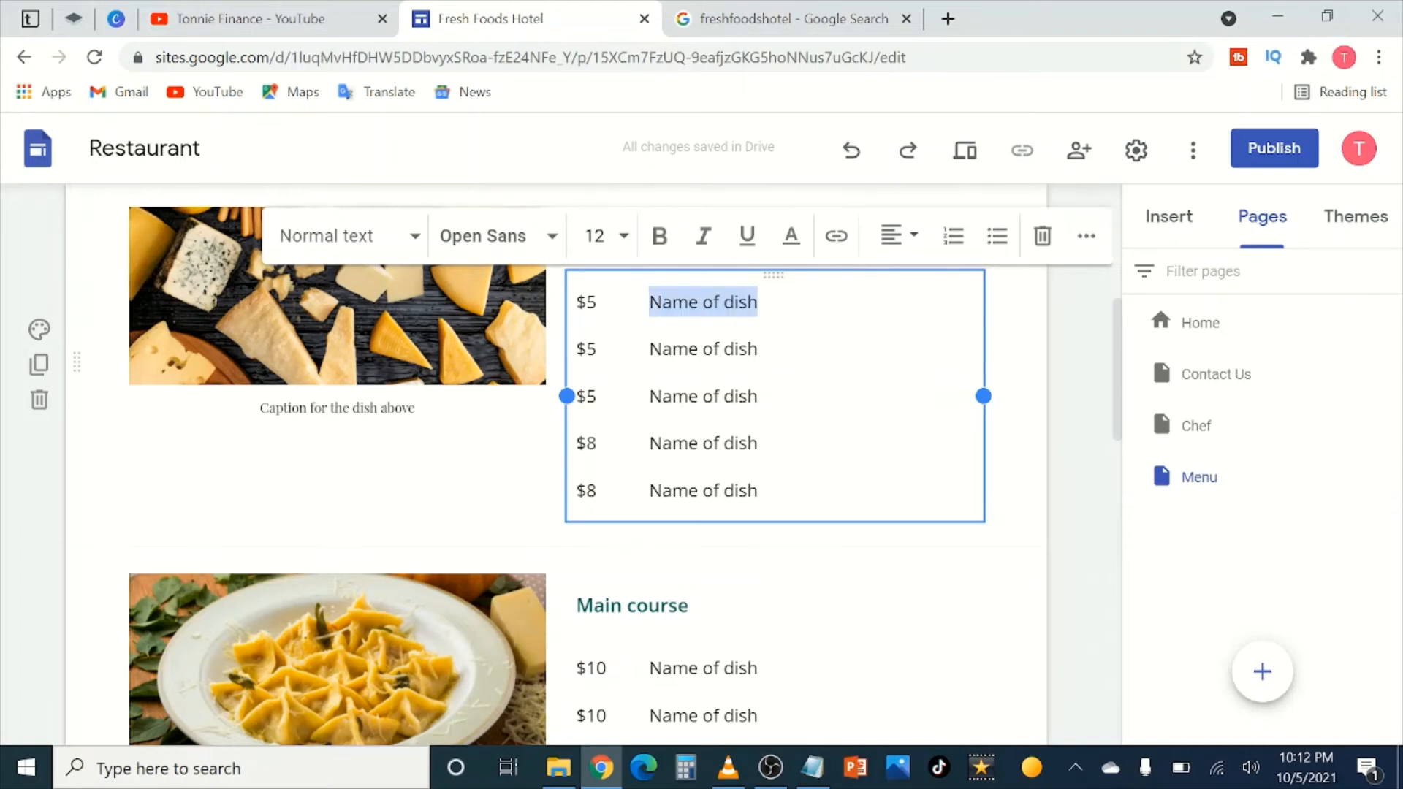
text(Coffee)
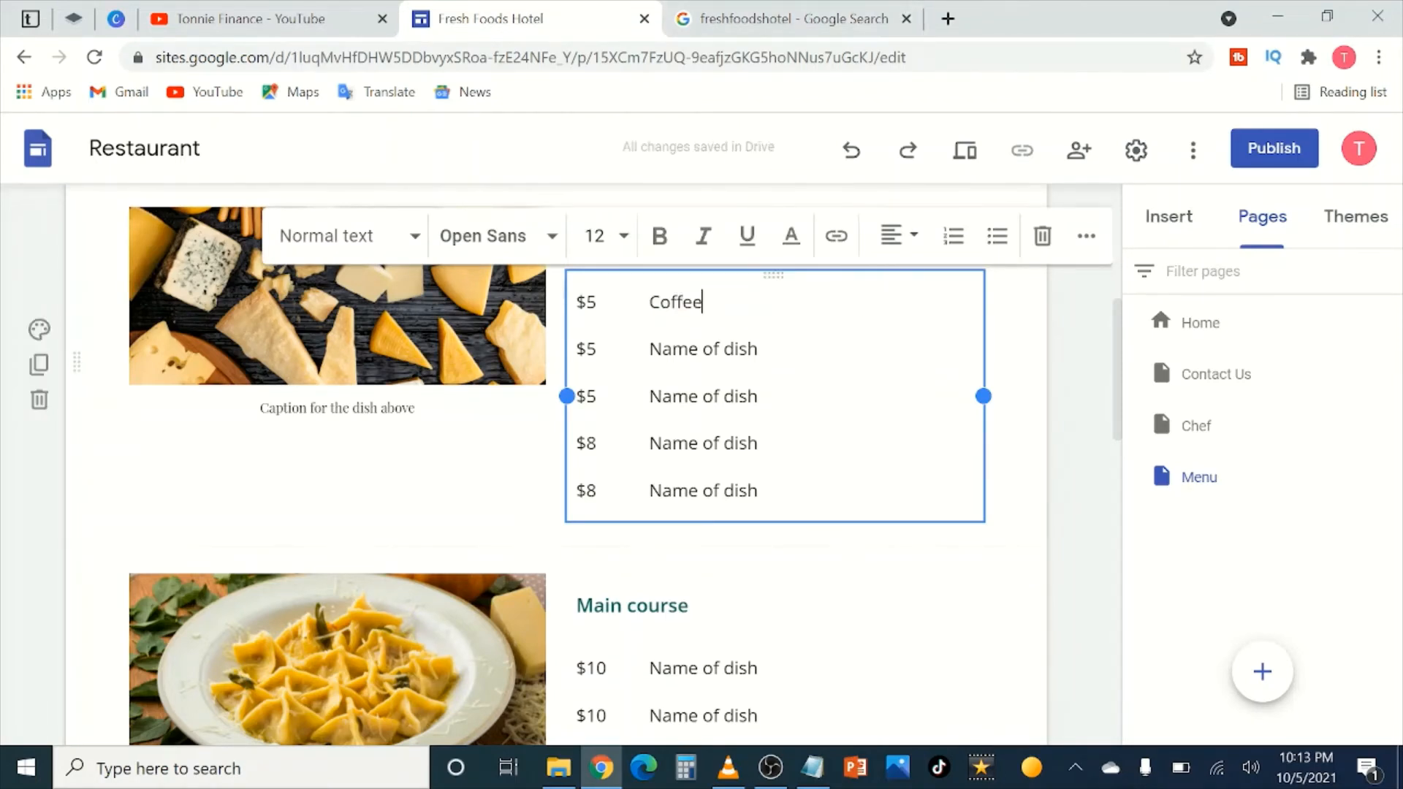
scroll(877, 432, up, 2)
scroll(840, 450, down, 1)
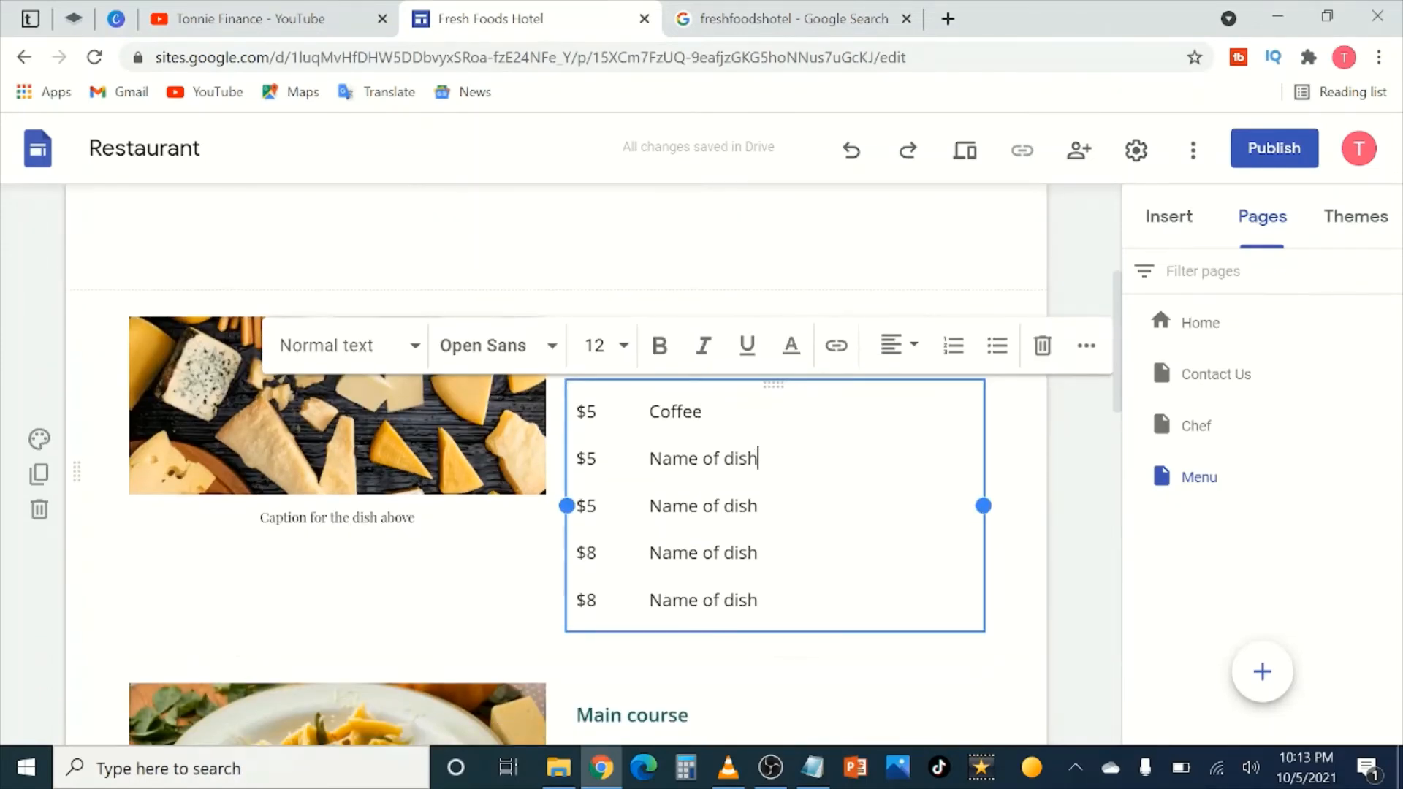
drag(758, 458, 648, 458)
text(Tea)
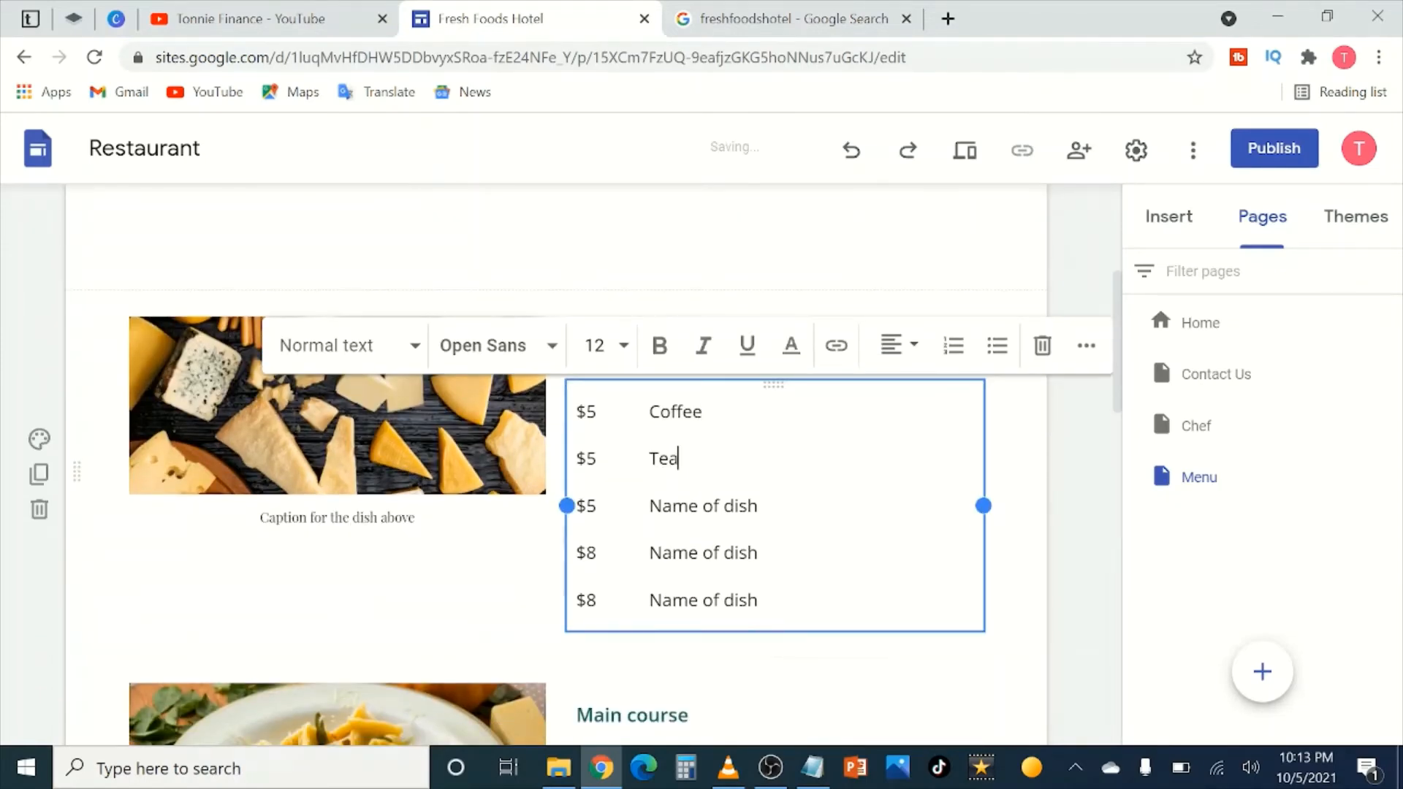
drag(758, 505, 648, 505)
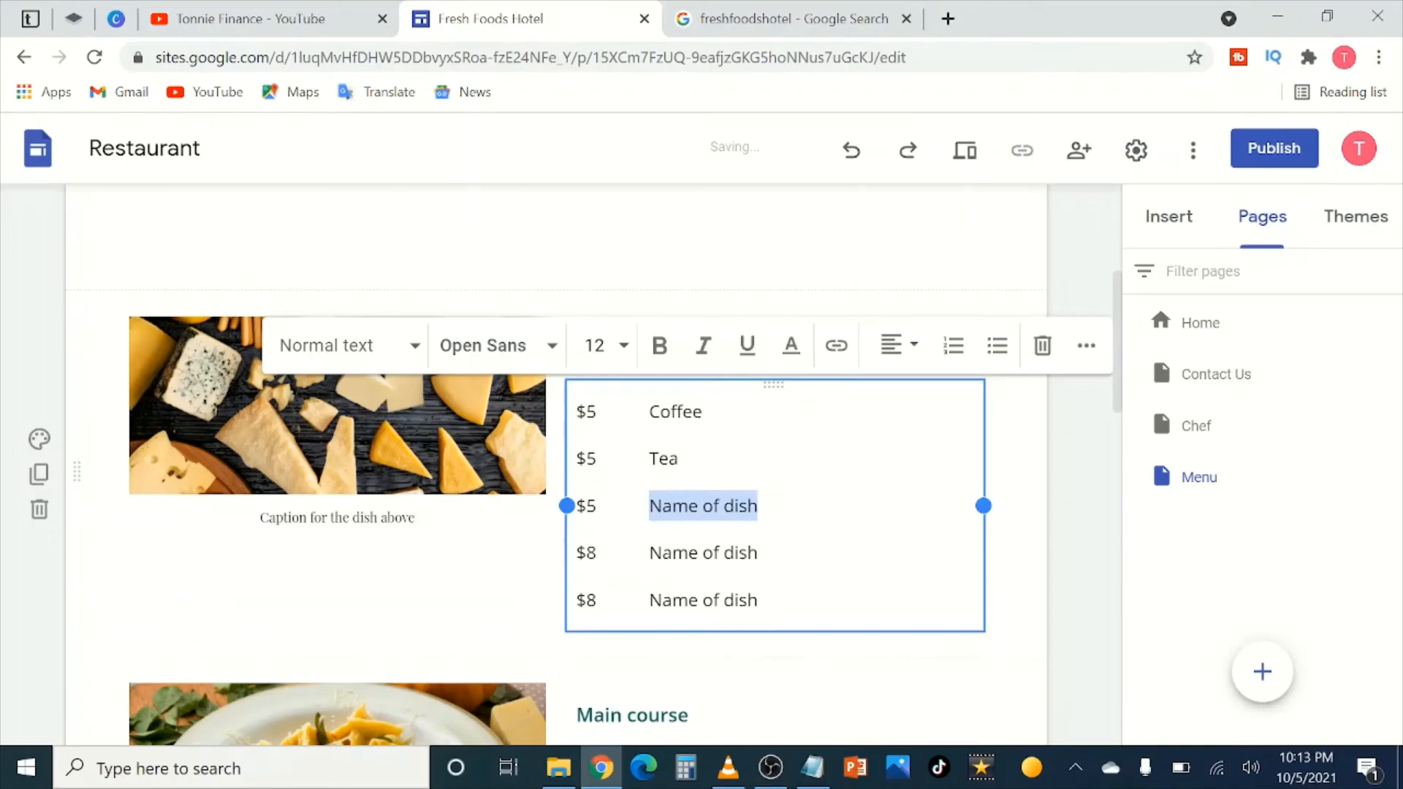
text(Milk)
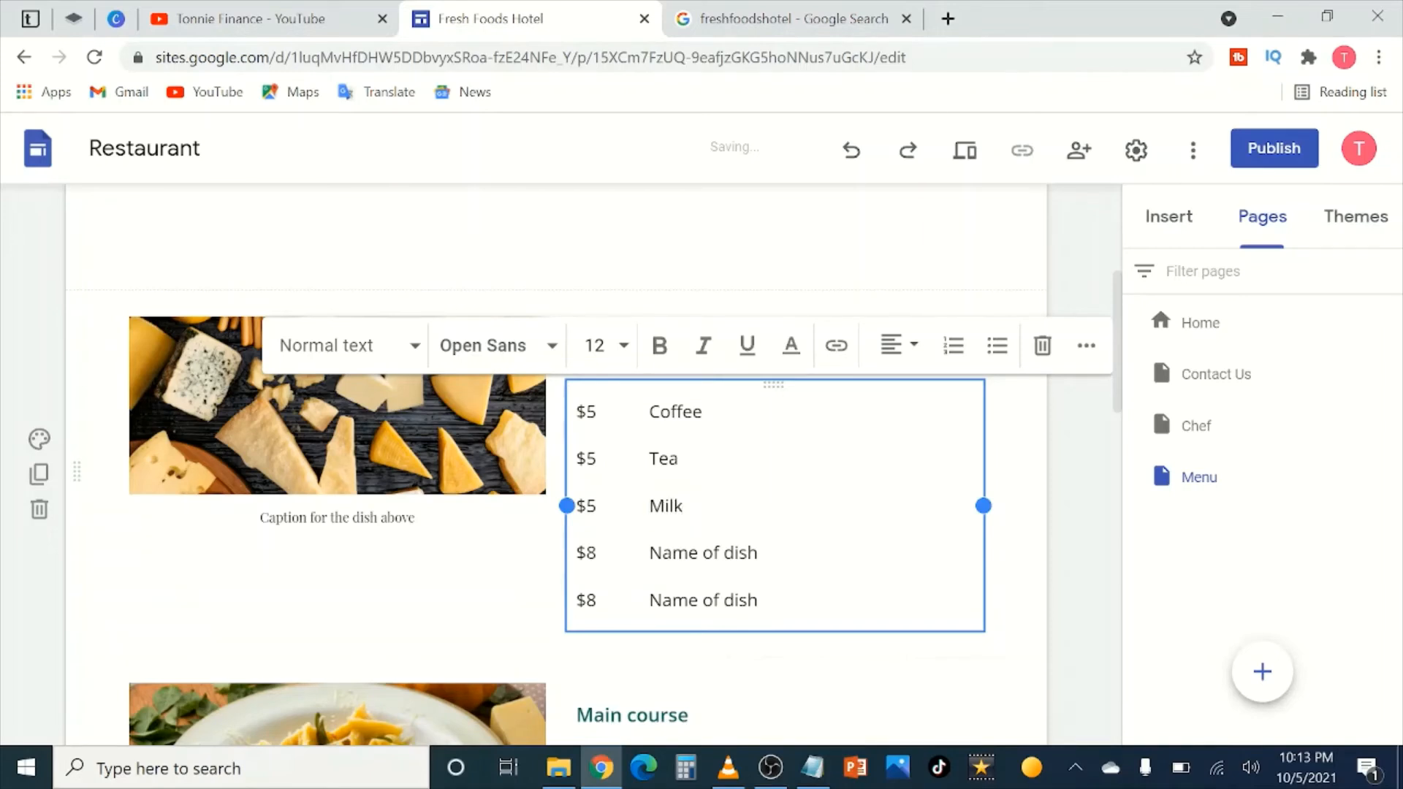
drag(758, 552, 649, 553)
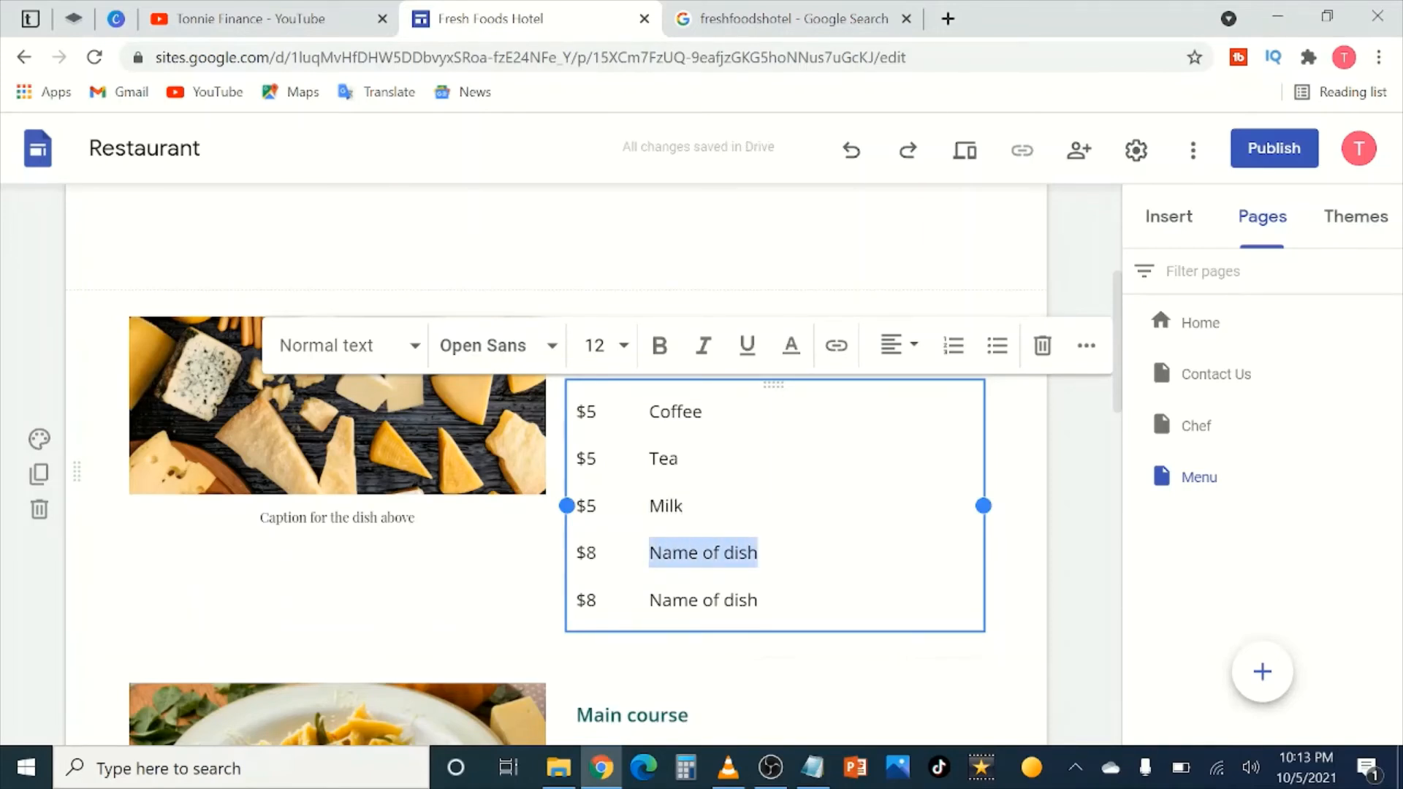
text(Soda)
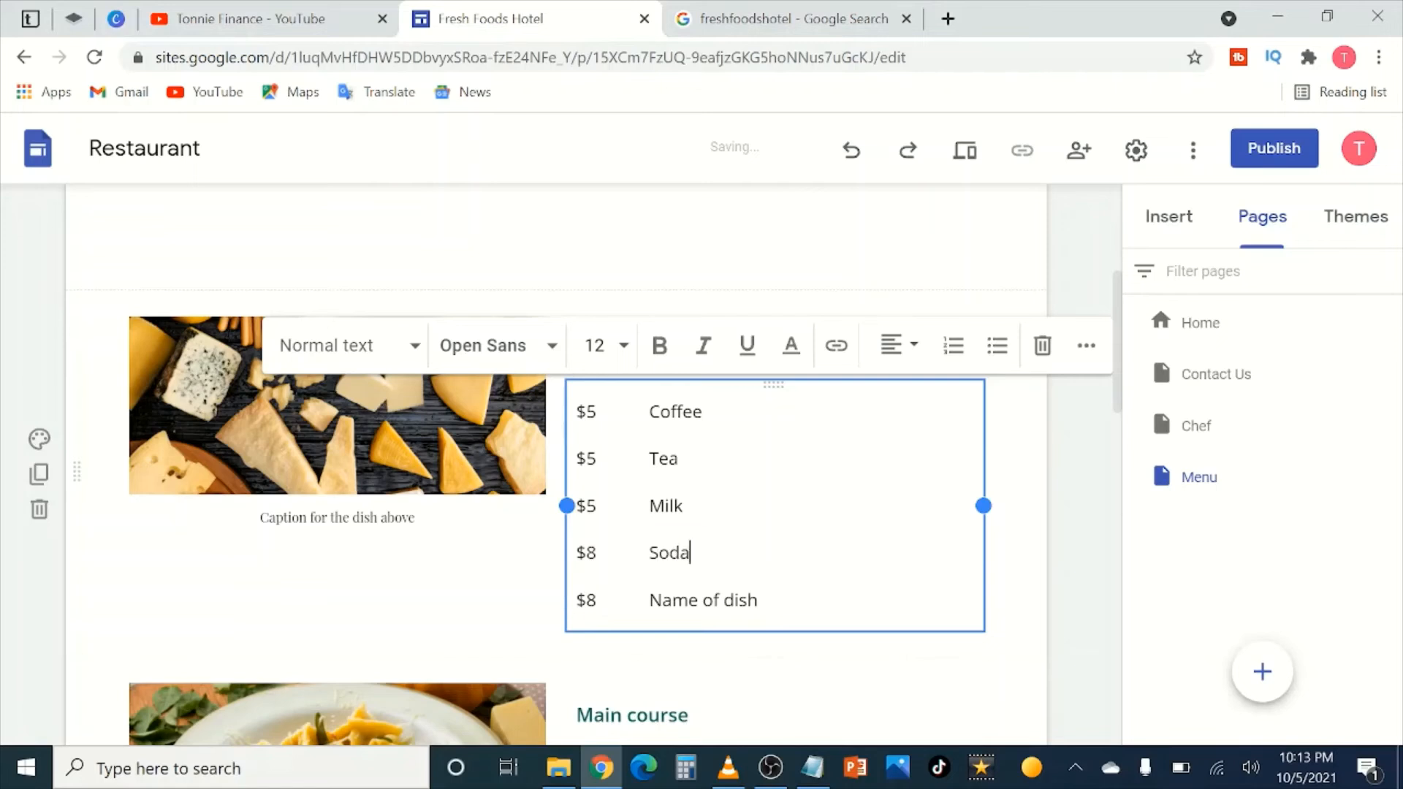
drag(759, 599, 649, 600)
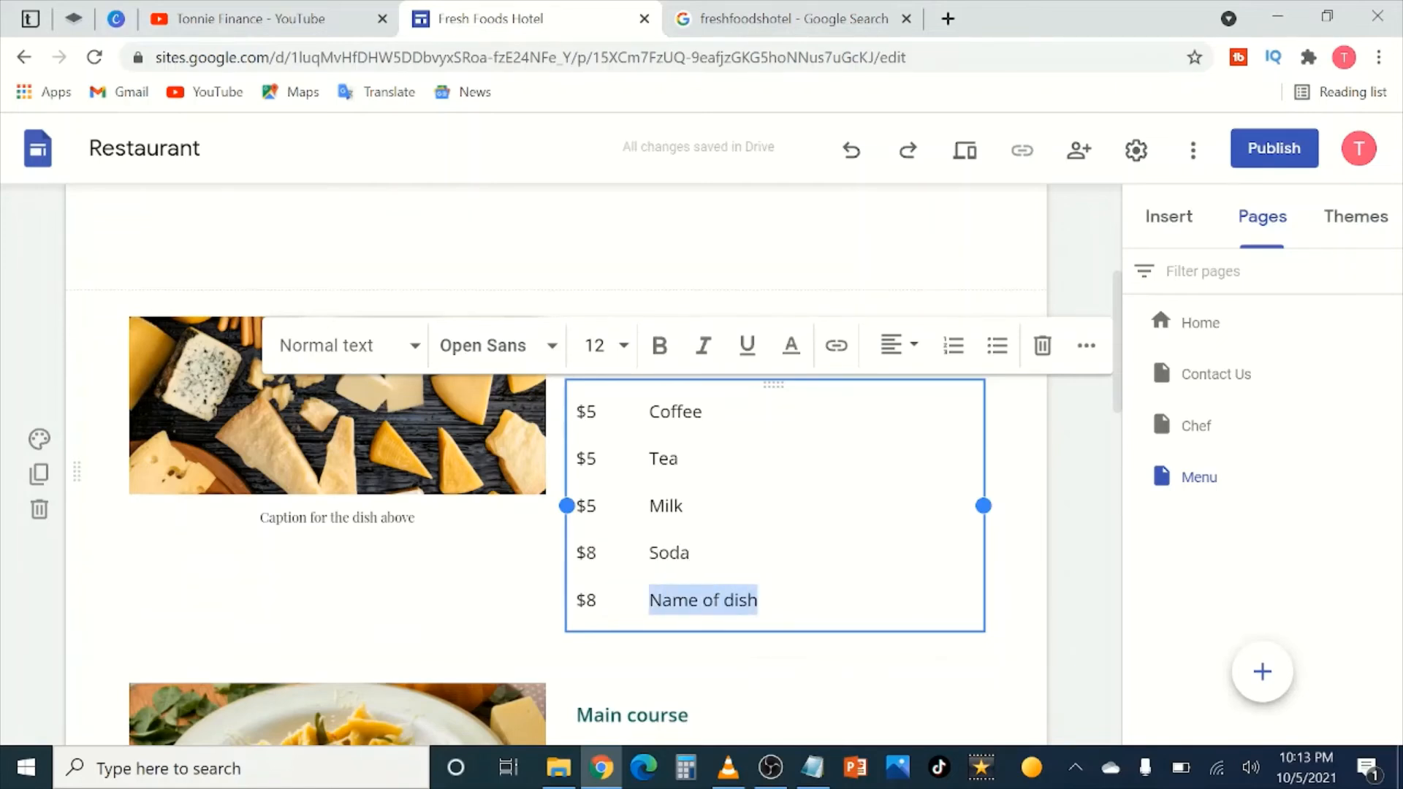
text(Juice)
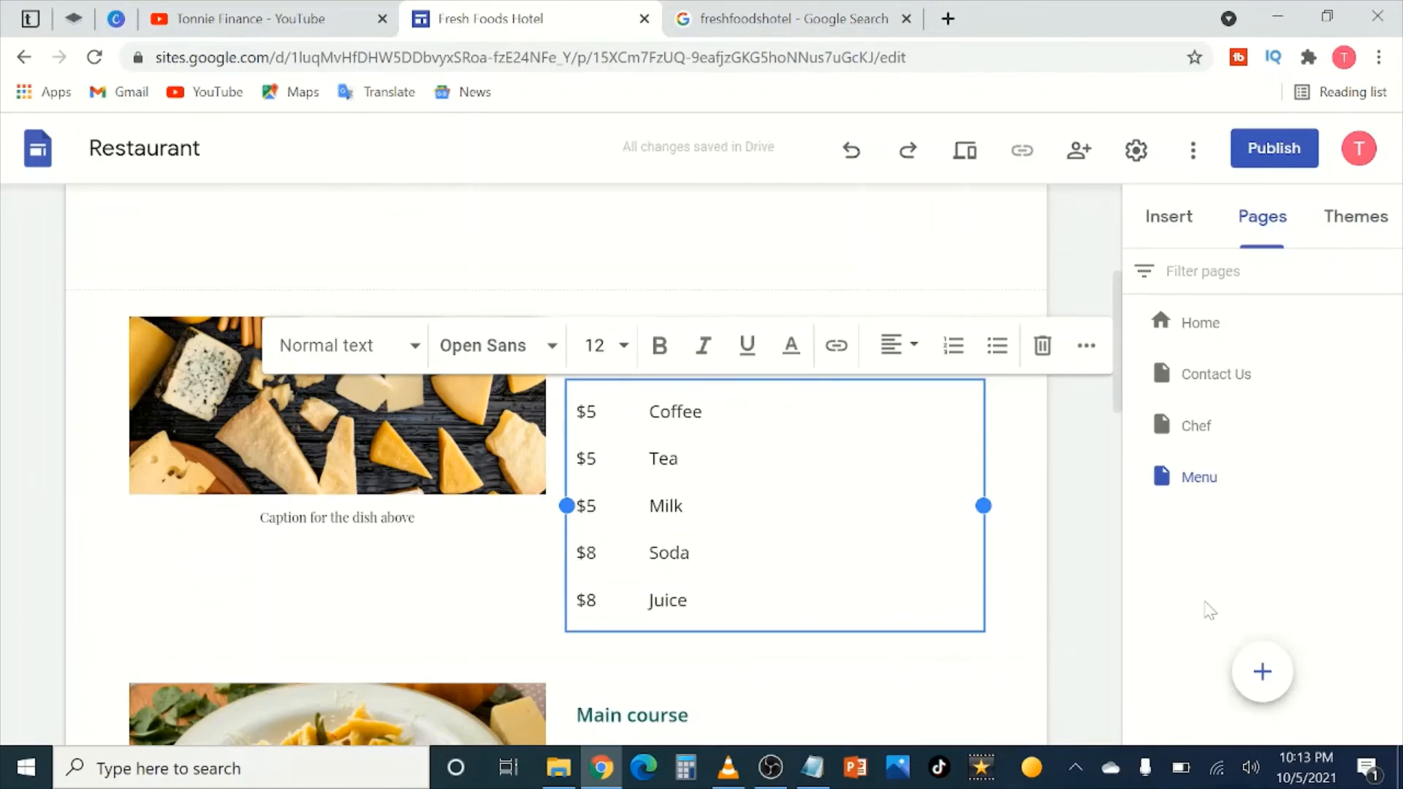
click(1089, 584)
scroll(927, 627, down, 2)
scroll(927, 627, up, 2)
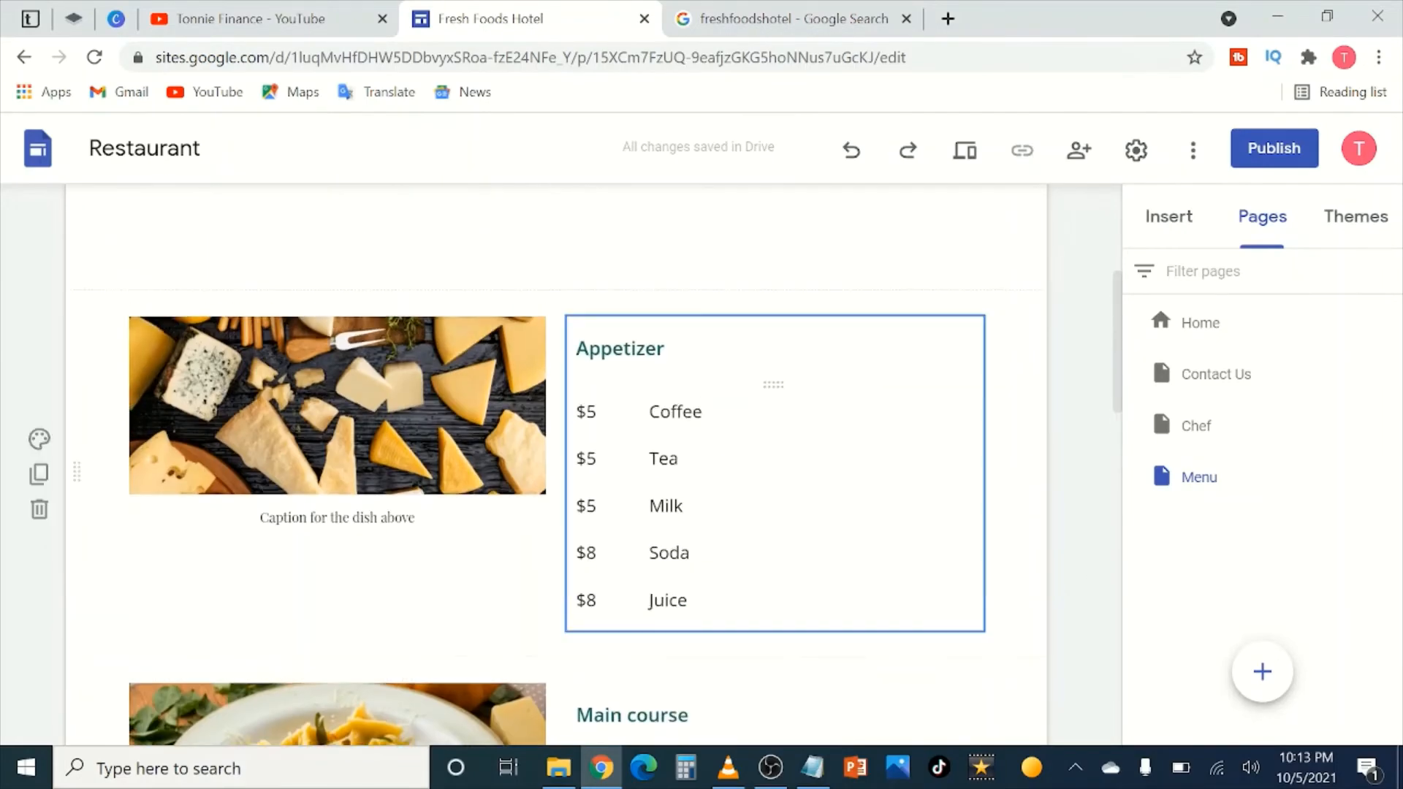
Step: Name the Main course dishes Fries, Beef, Rice, Pizza and Chicken, correcting the 'Chickem' typo
scroll(479, 513, down, 1)
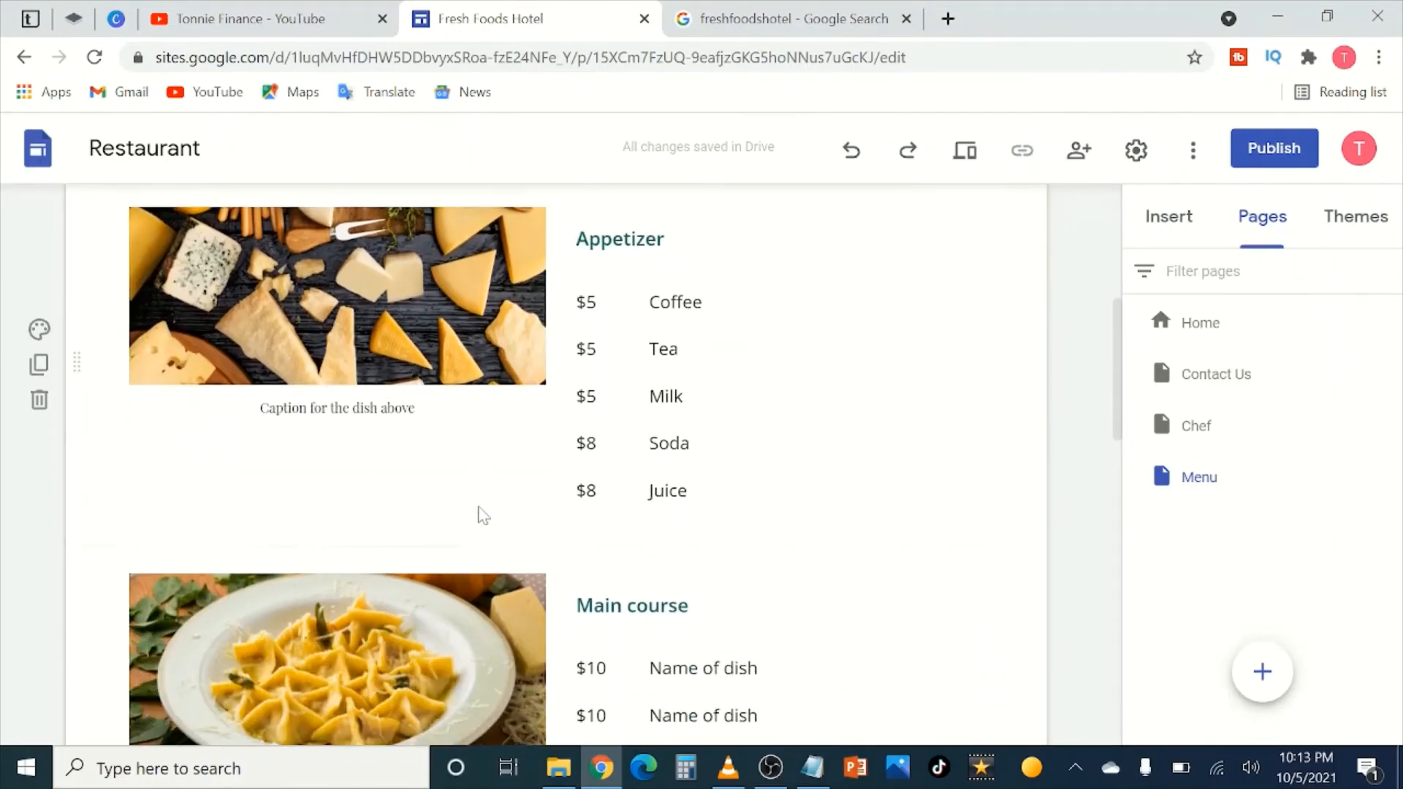
scroll(511, 507, down, 2)
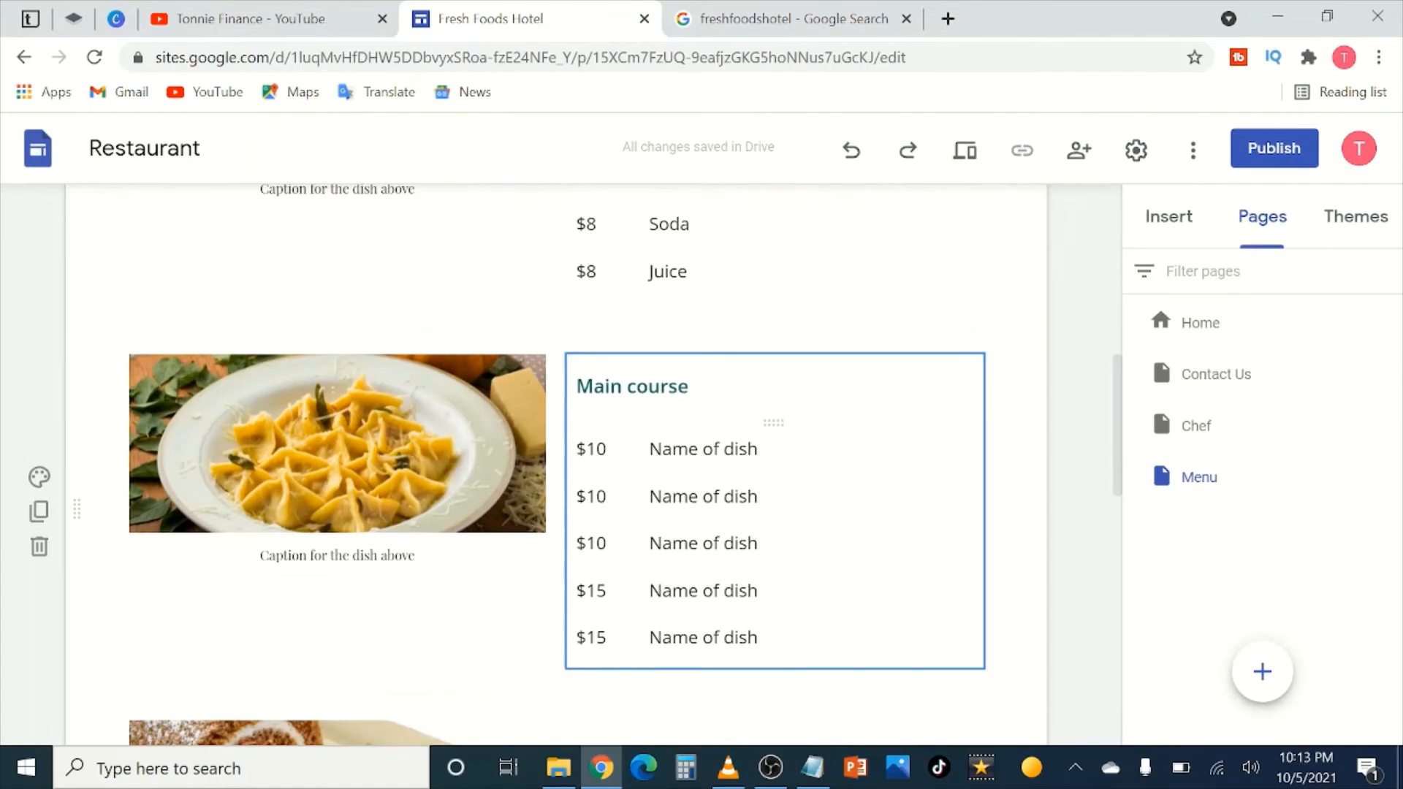
triple_click(742, 449)
text(Fries)
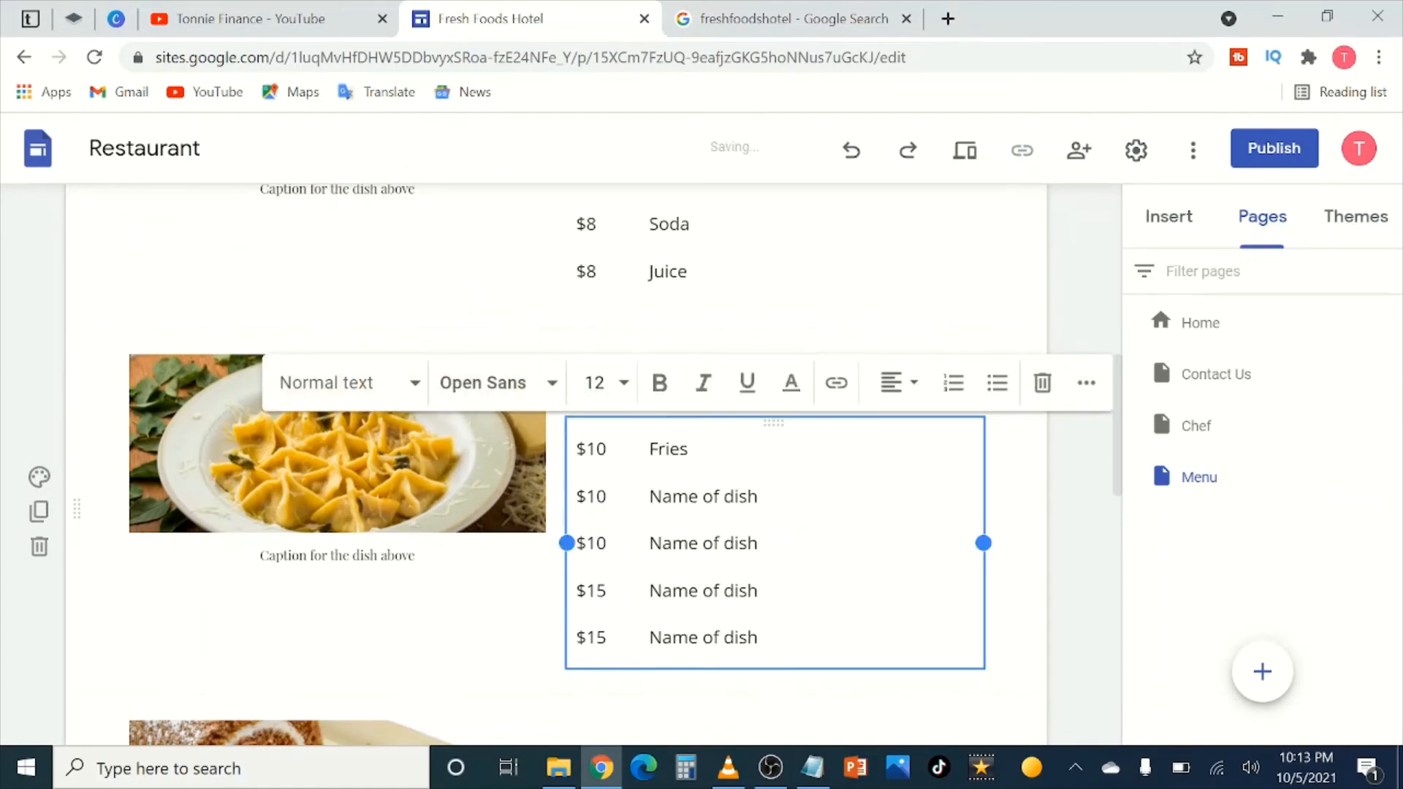
drag(758, 497, 649, 497)
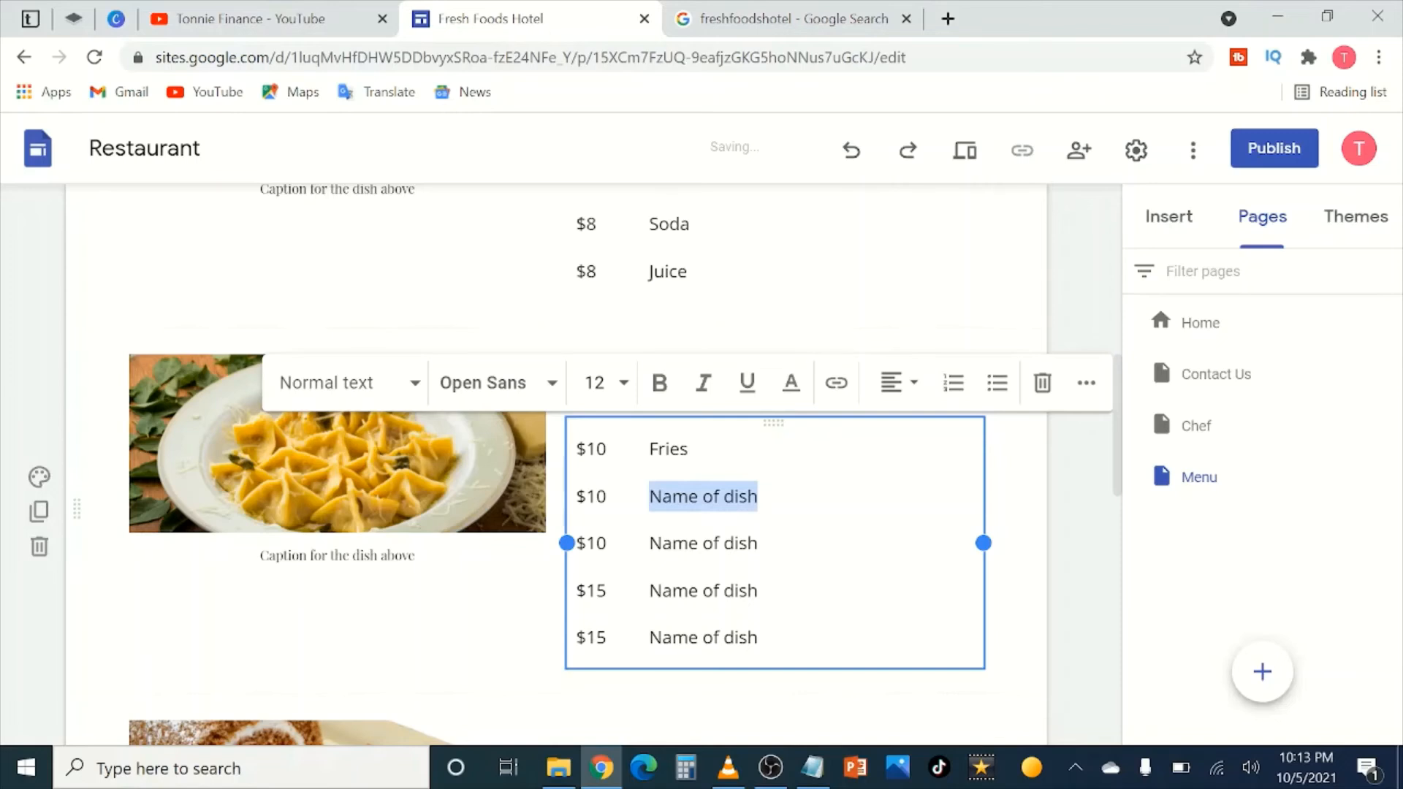
text(Beef)
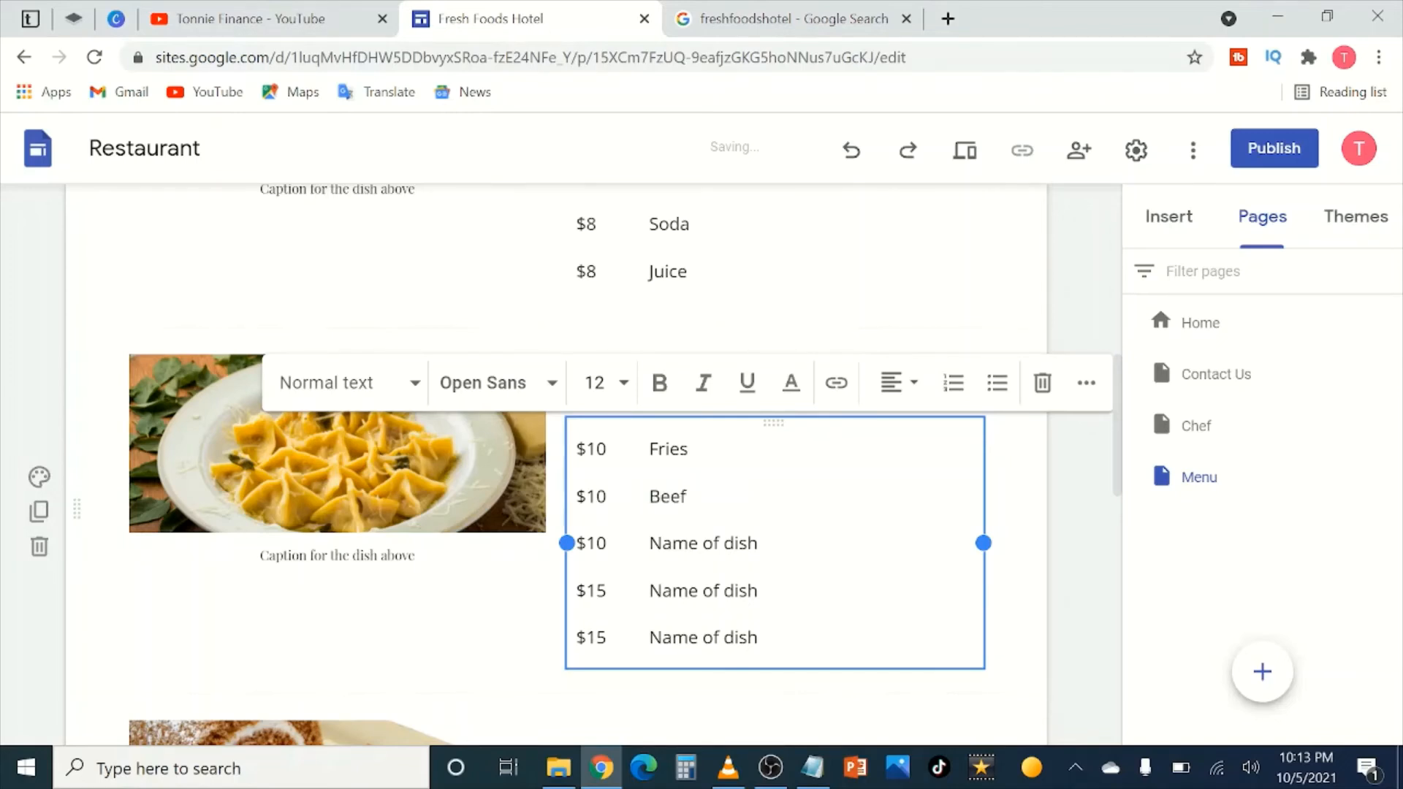
drag(758, 543, 650, 543)
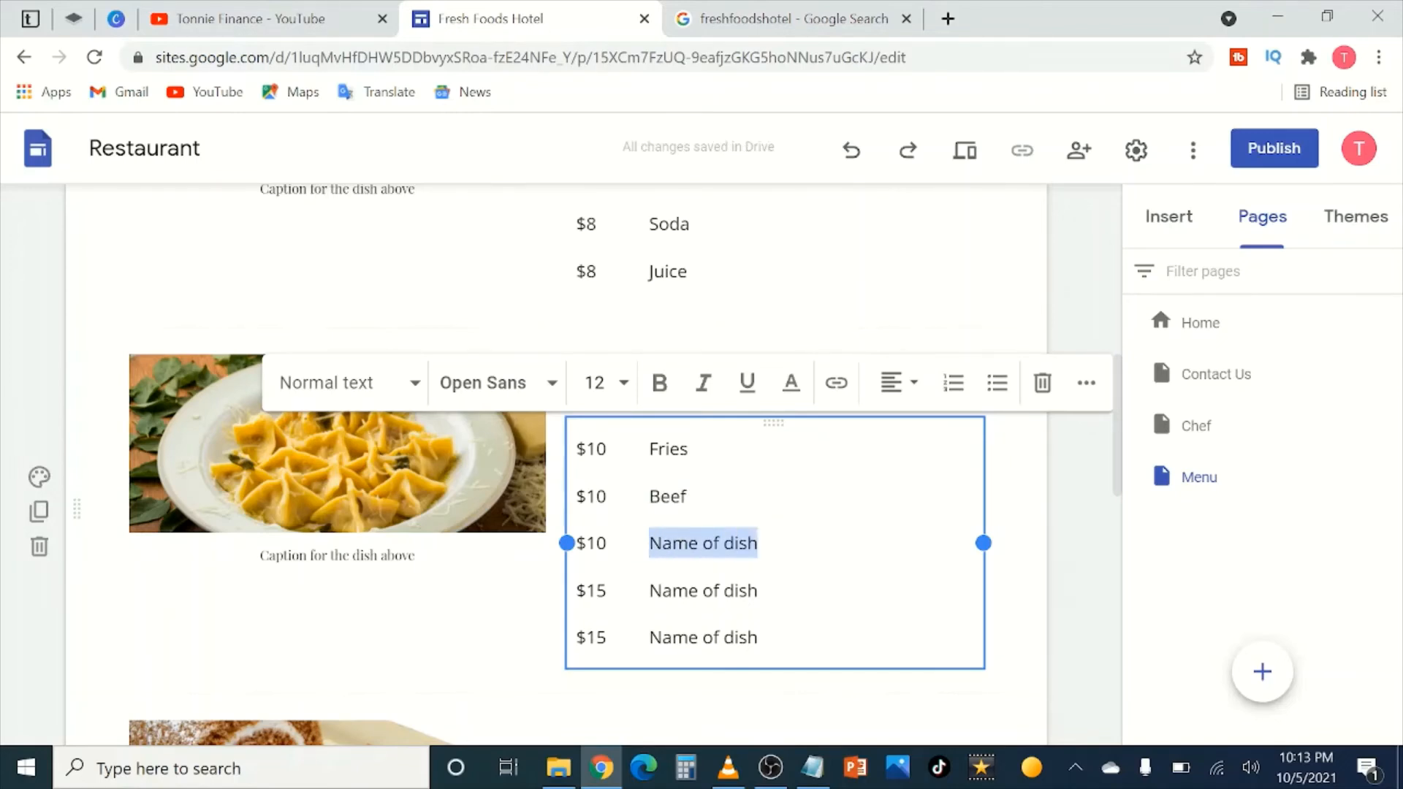
text(Rice)
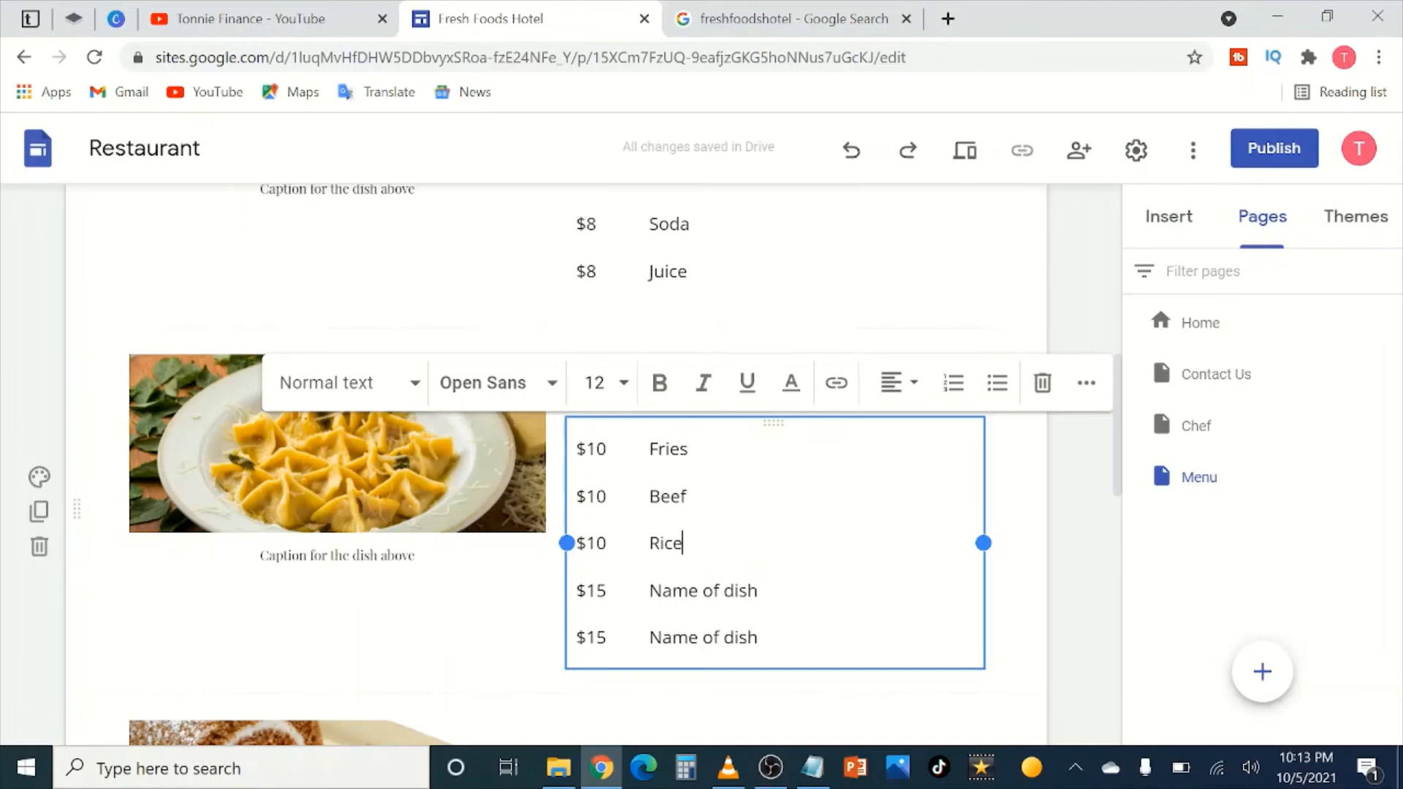
drag(759, 590, 649, 590)
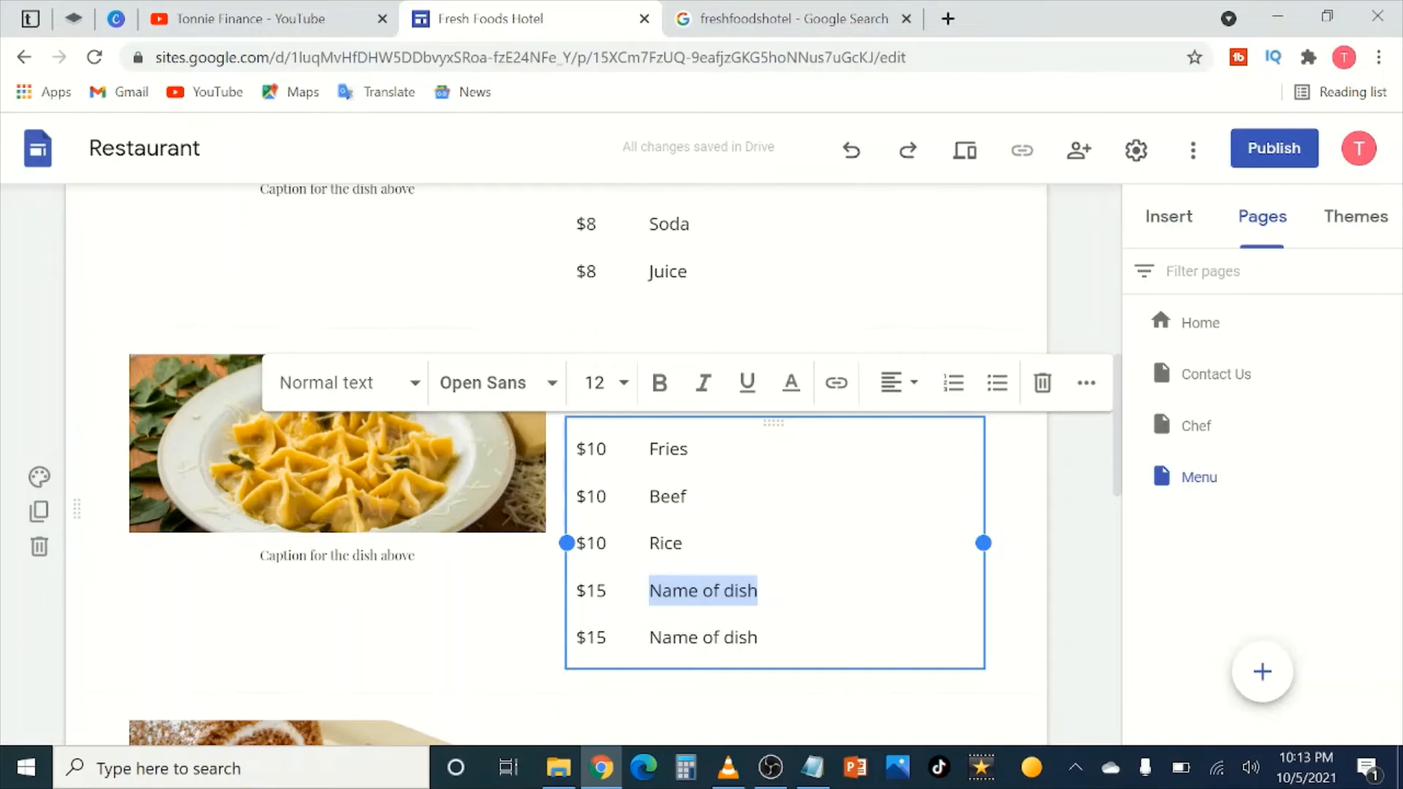
text(Pizza)
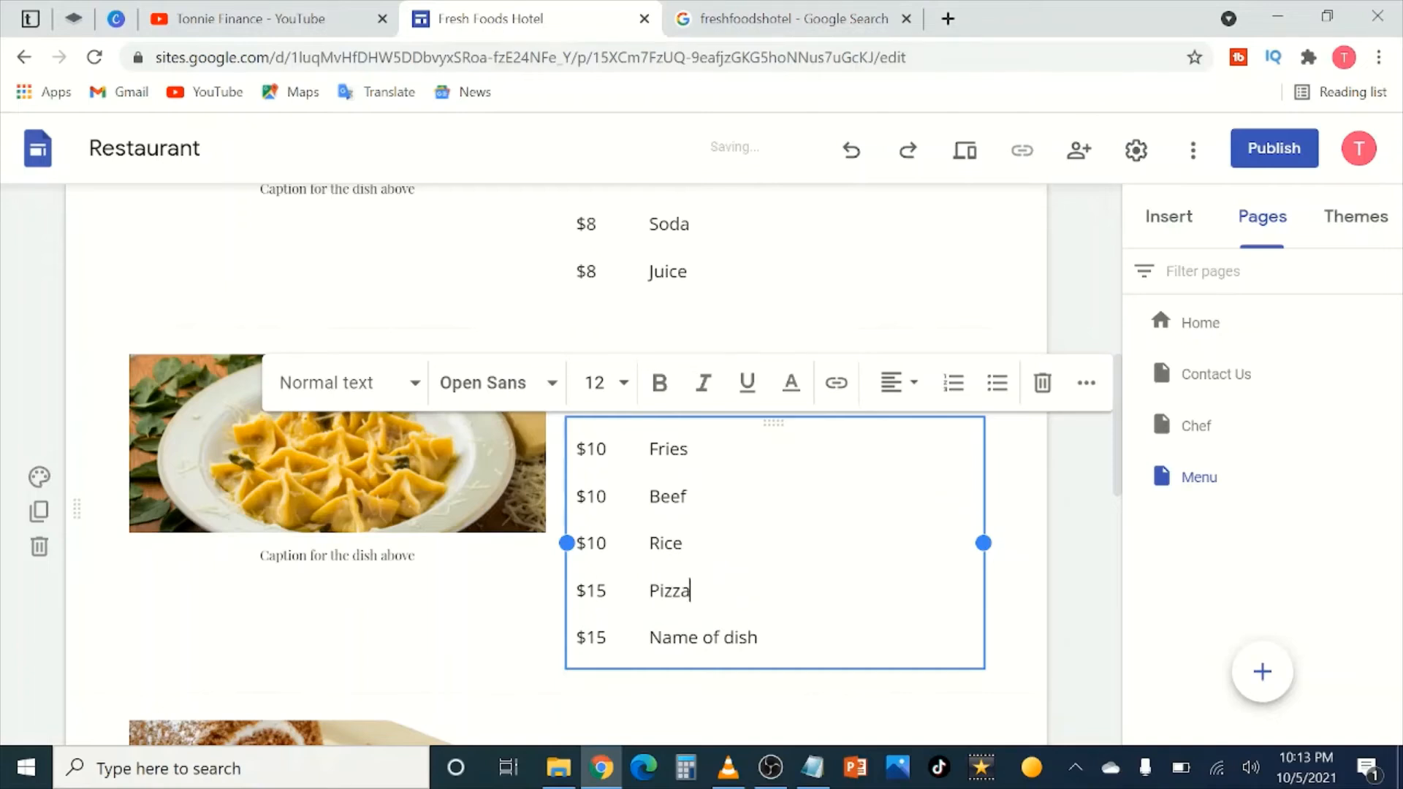
drag(759, 637, 649, 638)
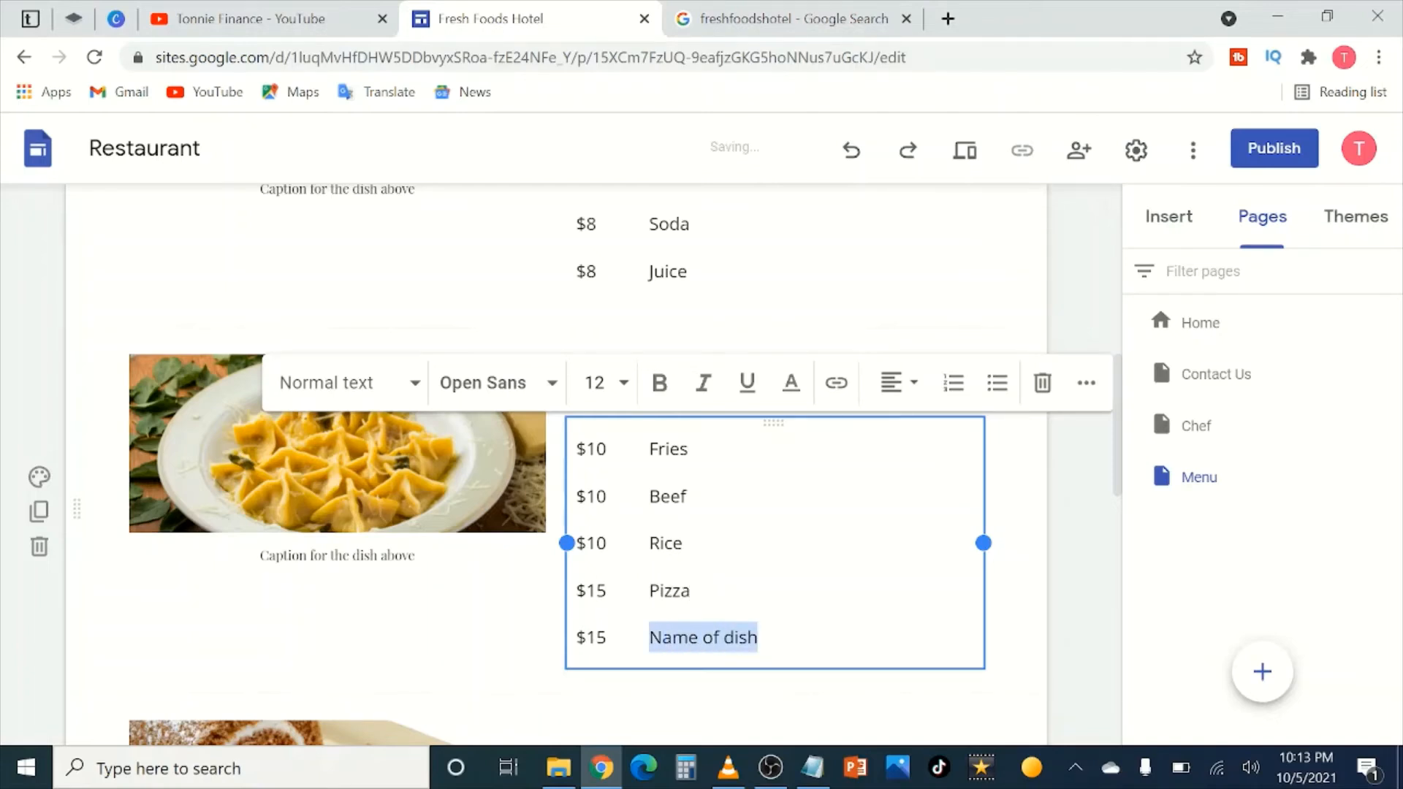
text(Chickem)
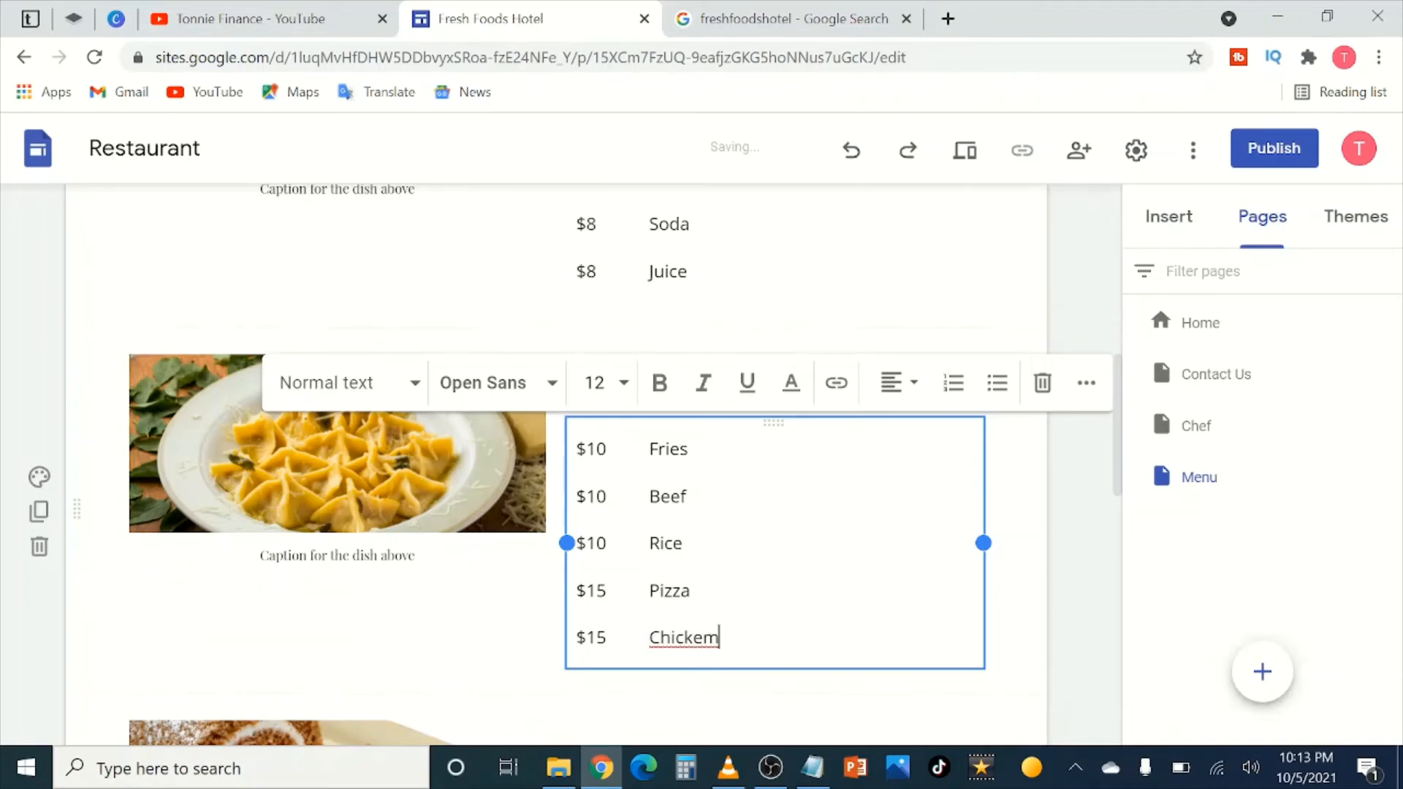
key(BackSpace)
text(n)
click(1059, 604)
Step: Name the first three Dessert items Chocolate, Icecream and Fruit Juice
scroll(765, 436, down, 4)
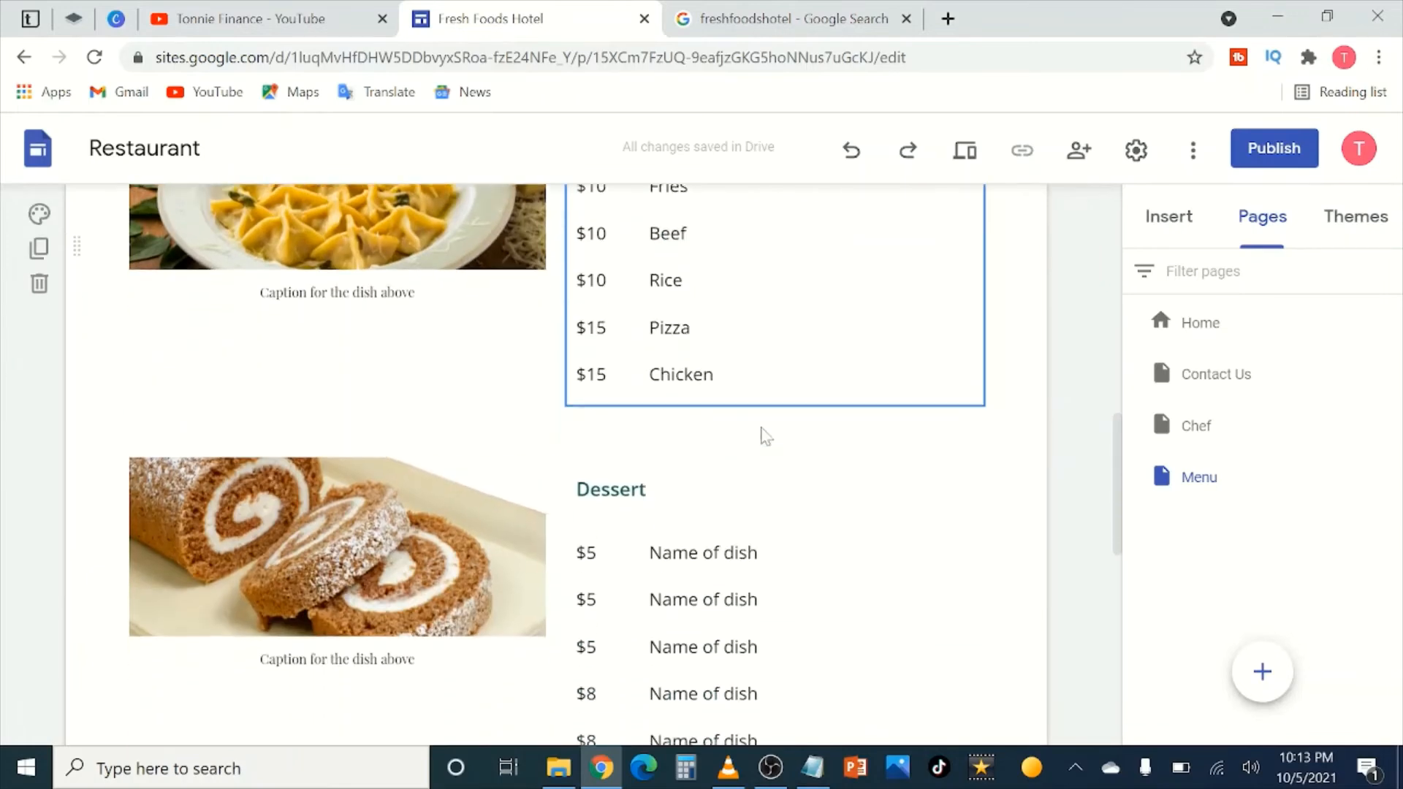
scroll(765, 437, down, 2)
click(758, 377)
drag(757, 377, 649, 377)
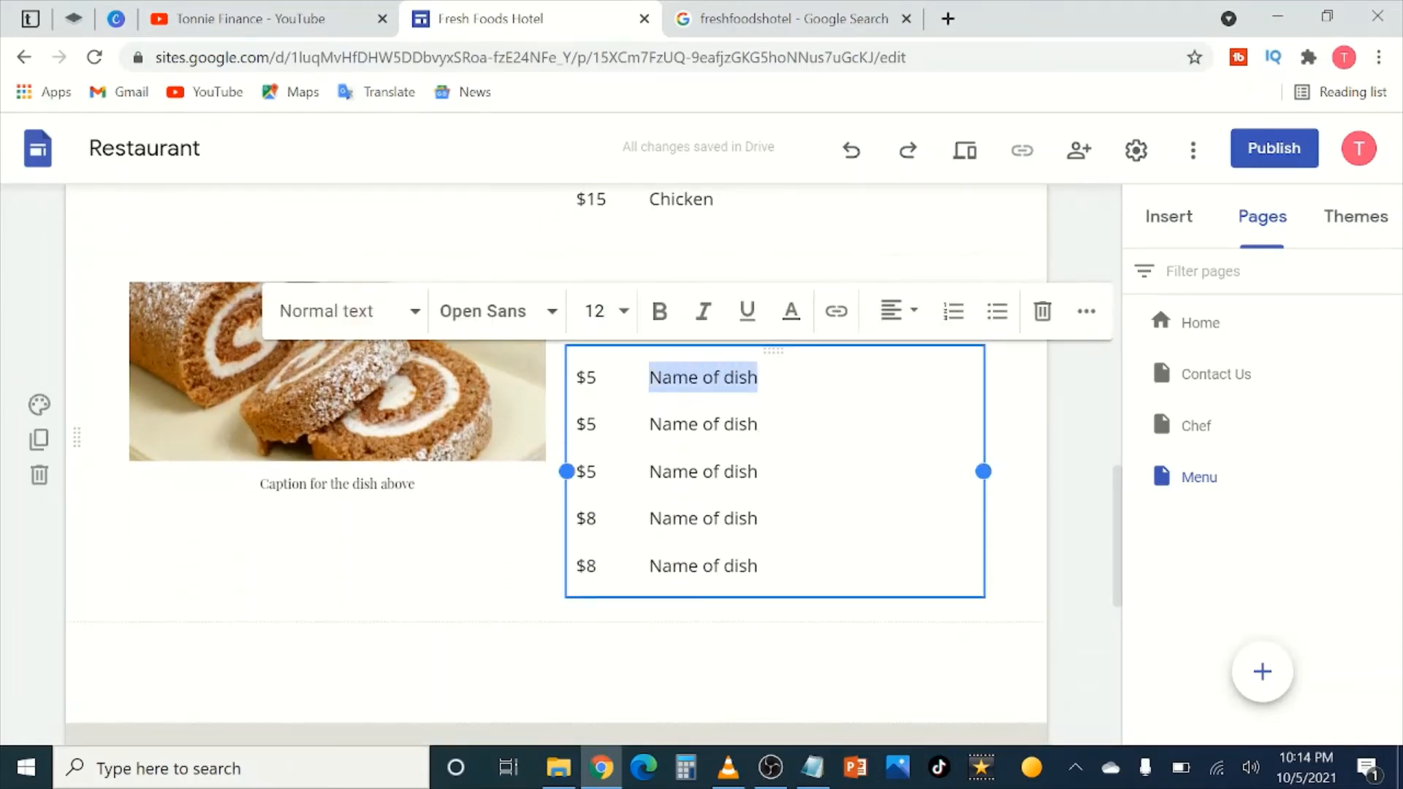
key(BackSpace)
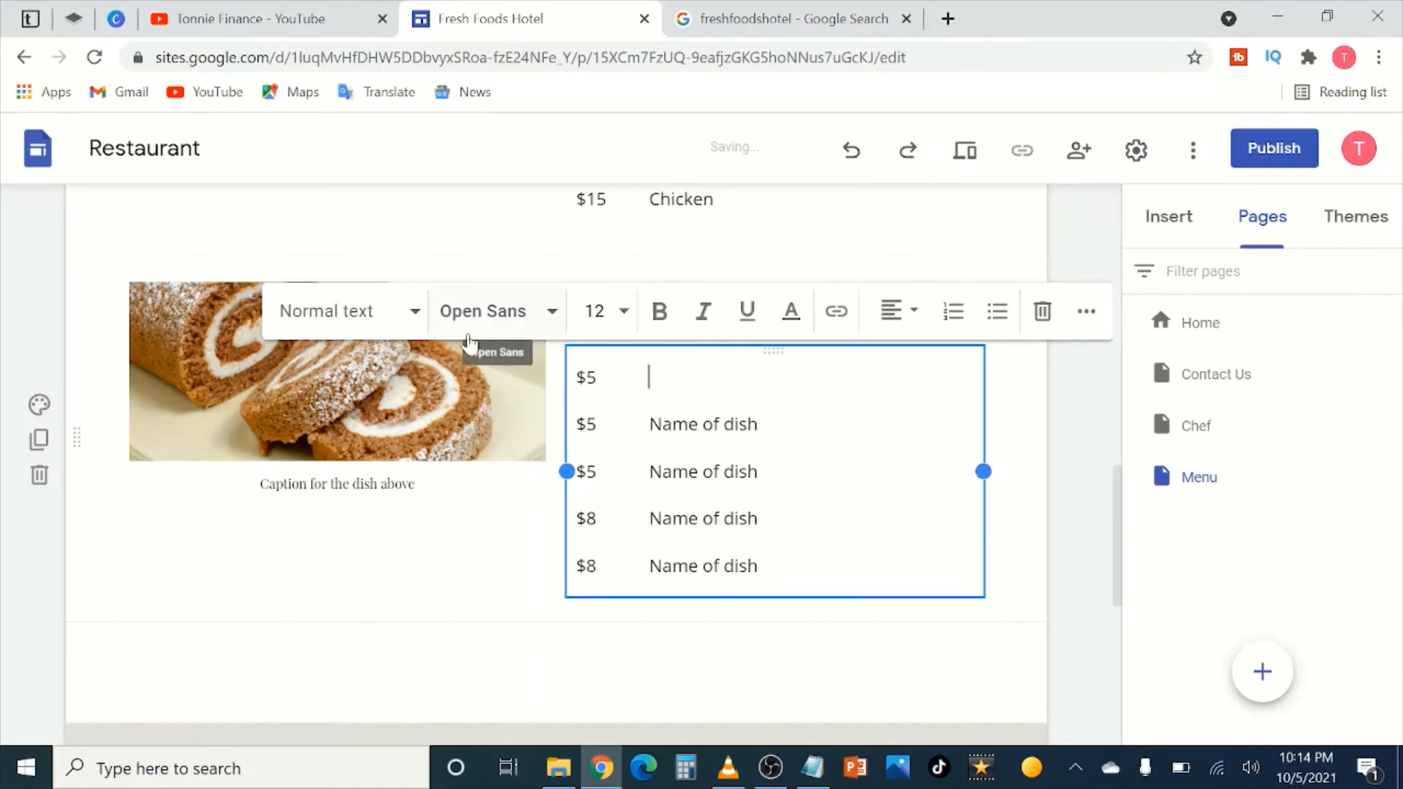
text(Chocolate)
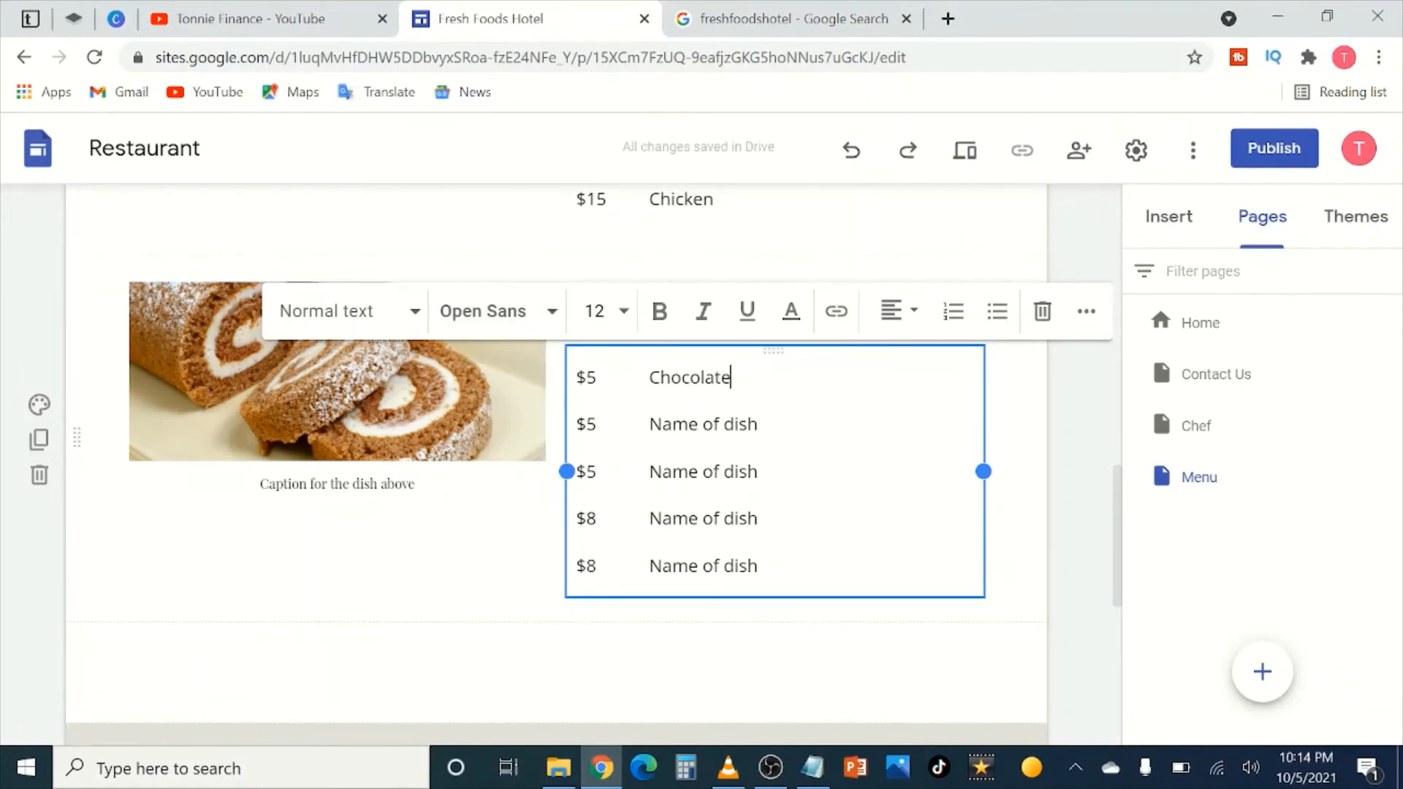
drag(760, 425, 650, 425)
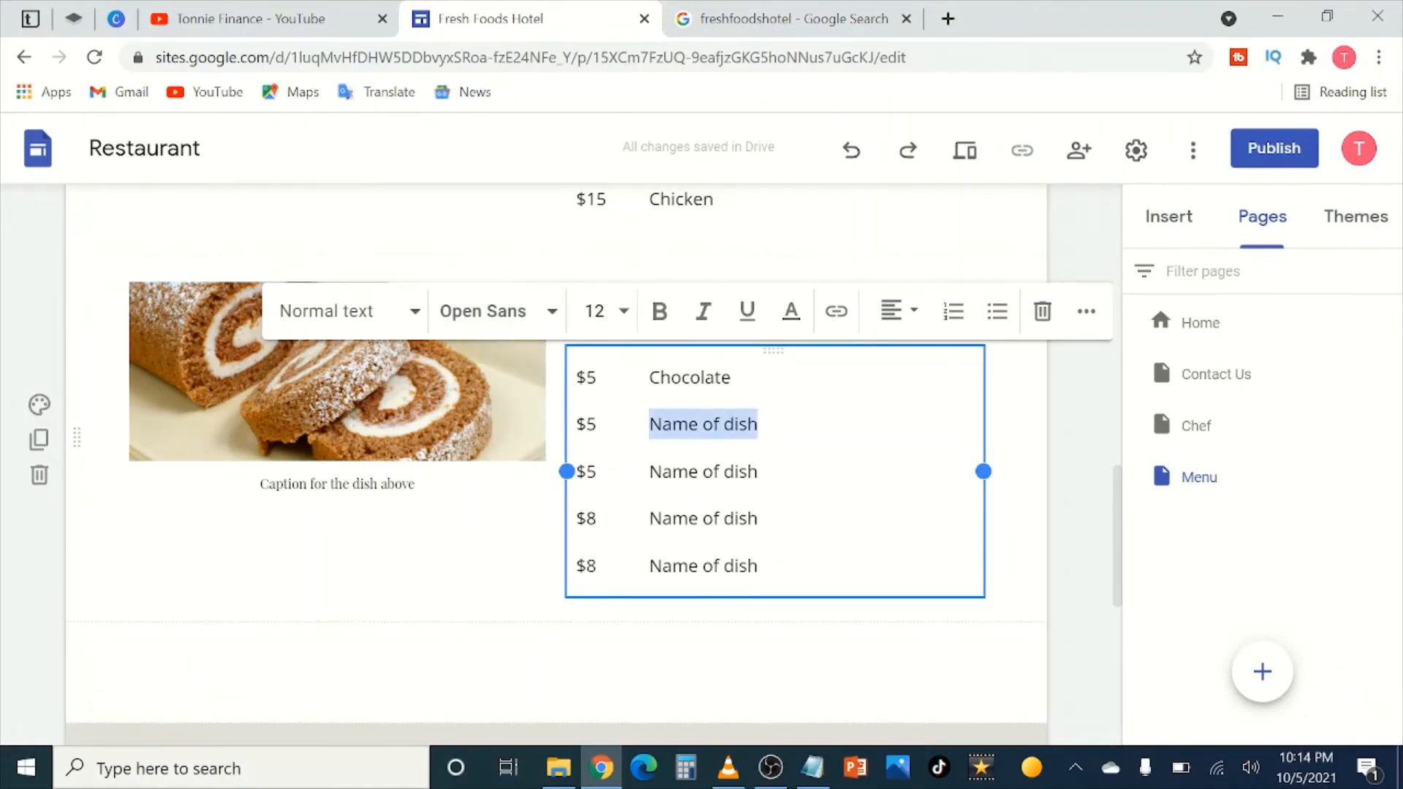
text(Ice)
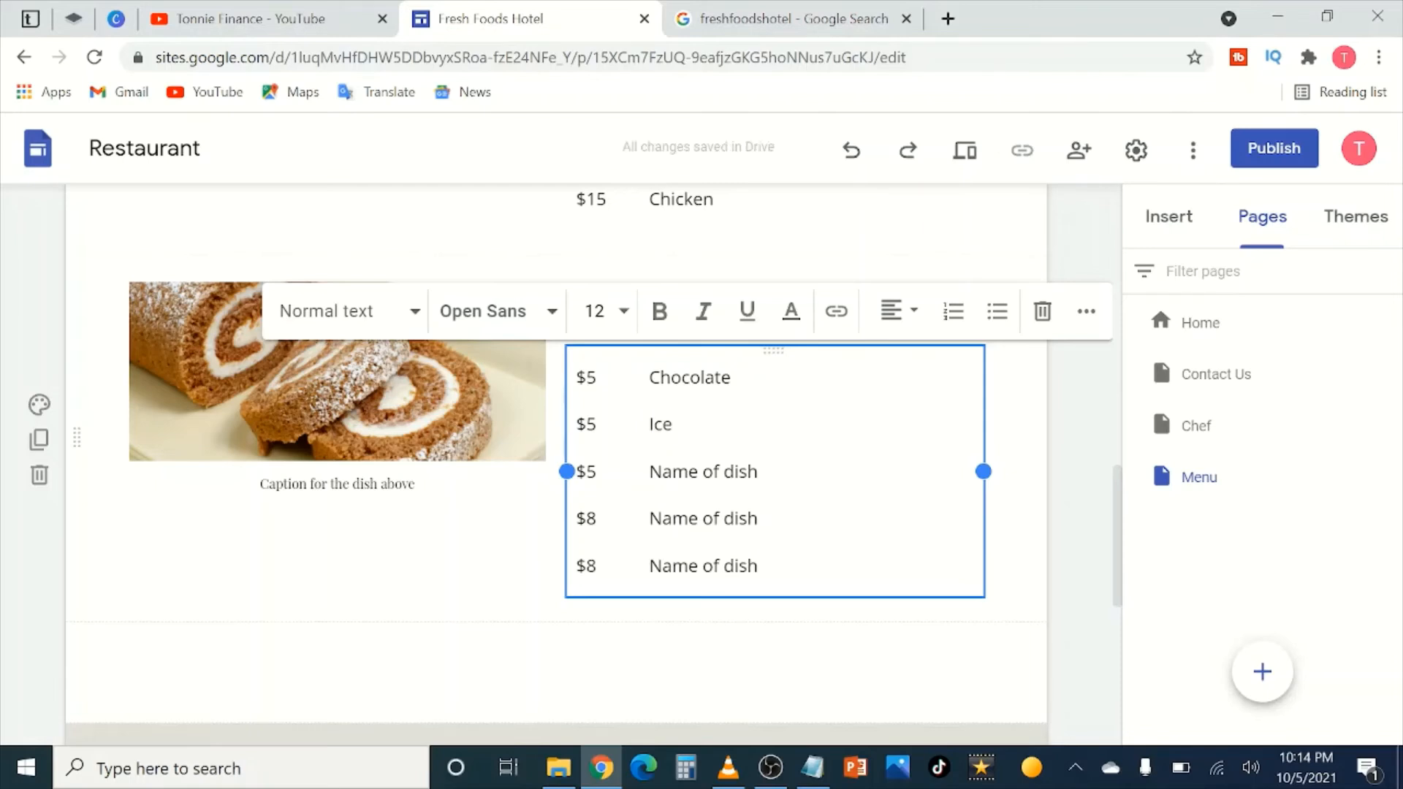
text(cream)
click(758, 472)
drag(758, 472, 649, 472)
text(Fr)
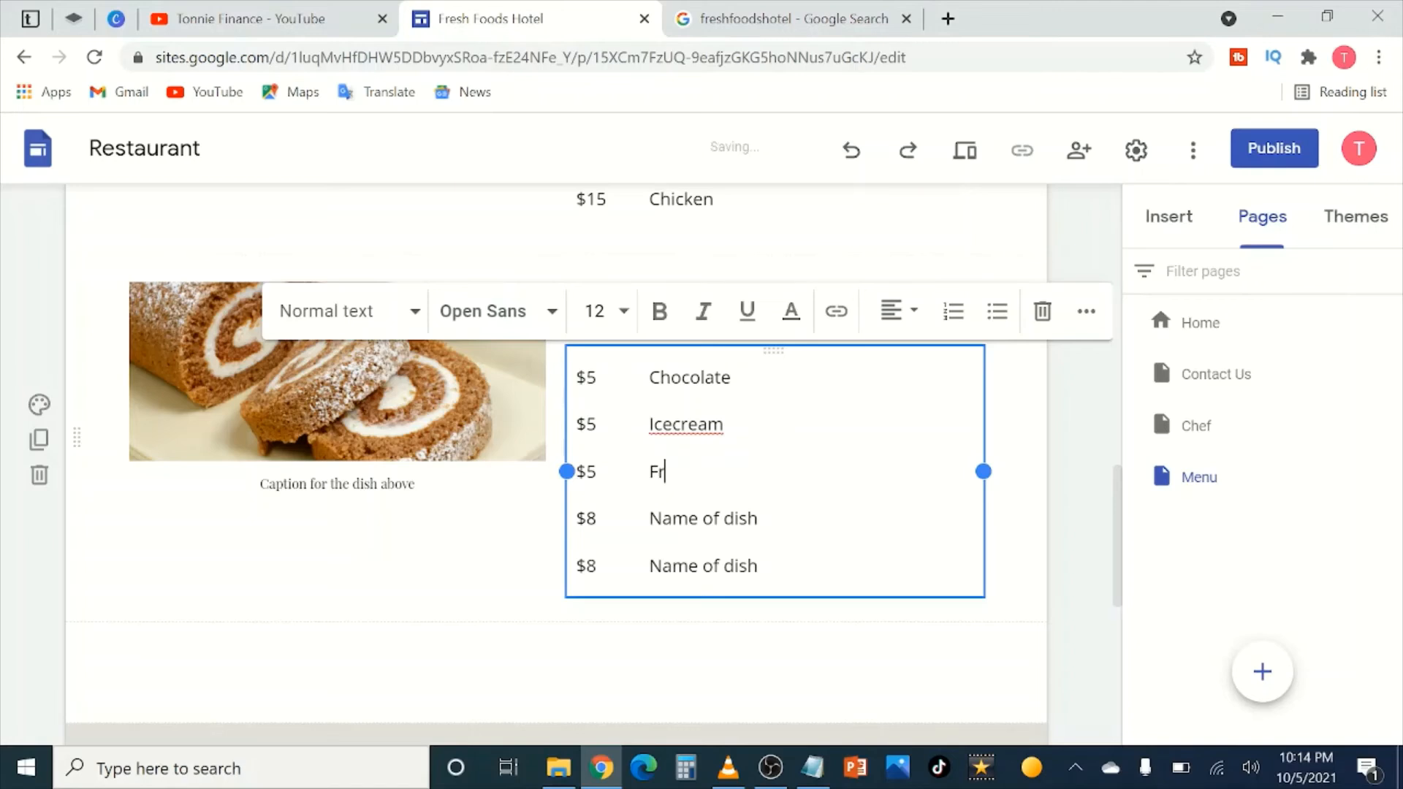
text(uit Juice)
Step: Name the fourth dessert Fruits, split Icecream into Ice cream, and name the last dessert Water
click(758, 518)
drag(758, 518, 648, 518)
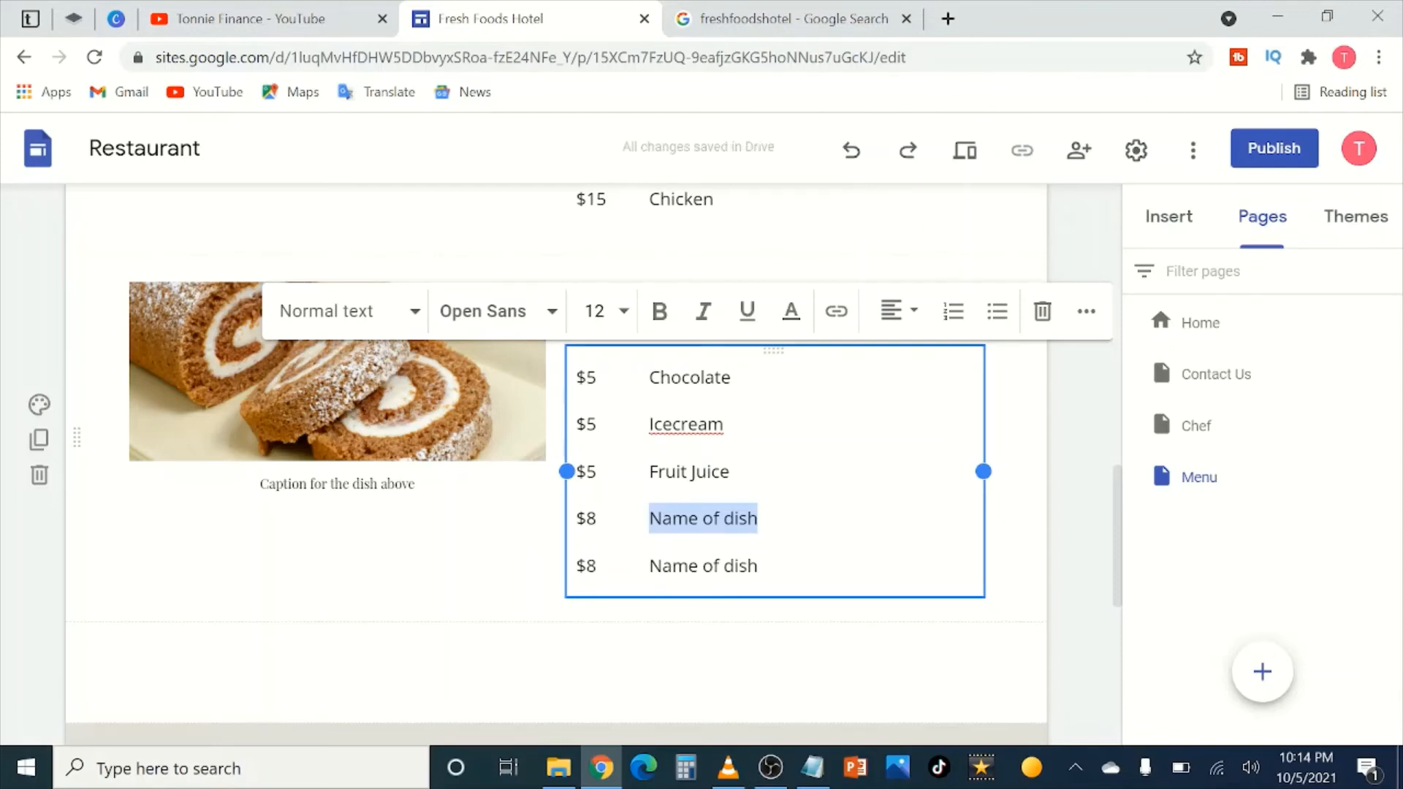
scroll(555, 464, up, 1)
scroll(555, 465, down, 1)
text(Fruirs)
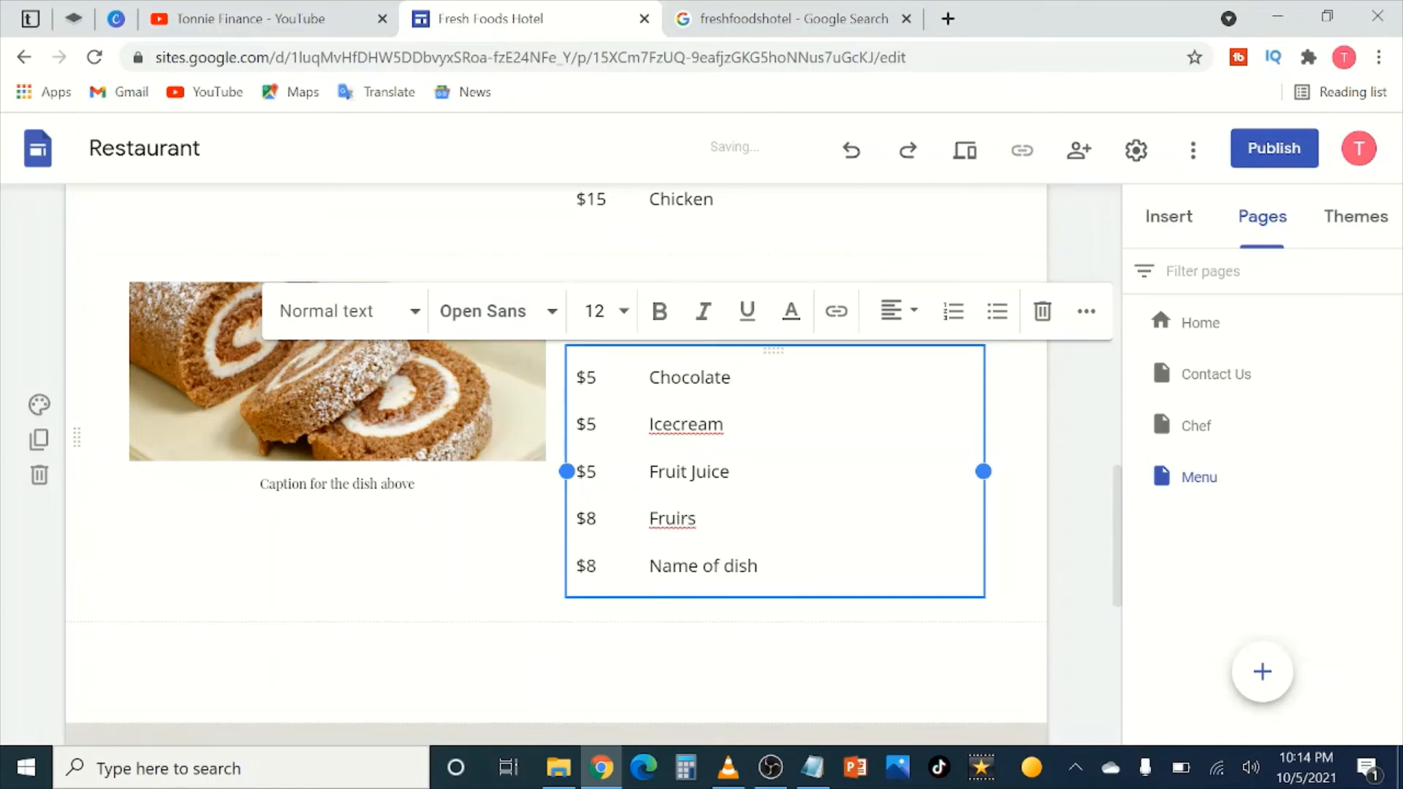
key(BackSpace)
key(BackSpace)
text(ts)
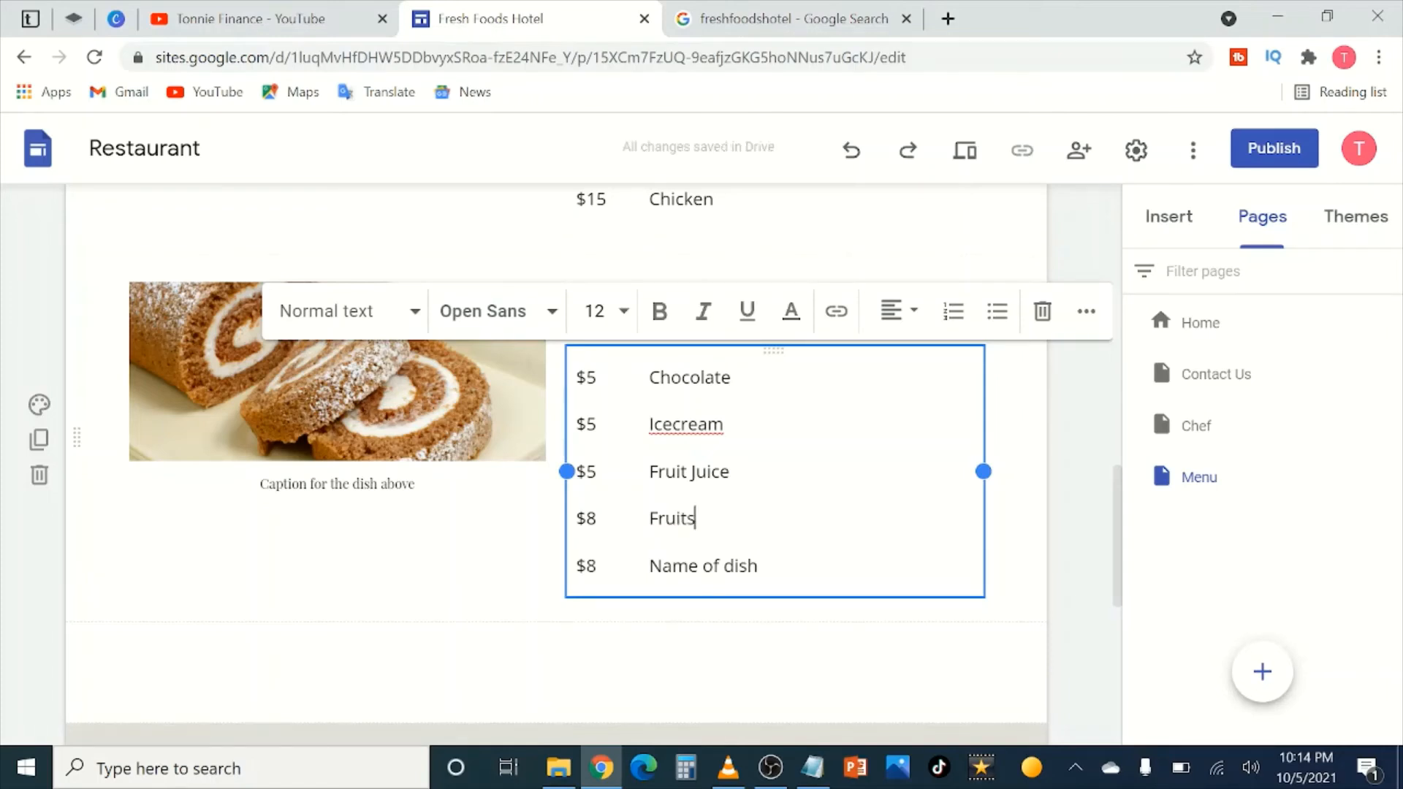
key(shift+Left)
key(shift+Left)
key(shift+Left)
key(shift+Left)
key(shift+Left)
key(shift+Left)
key(shift+Left)
key(shift+Left)
key(shift+Left)
key(shift+Left)
key(shift+Left)
key(shift+Left)
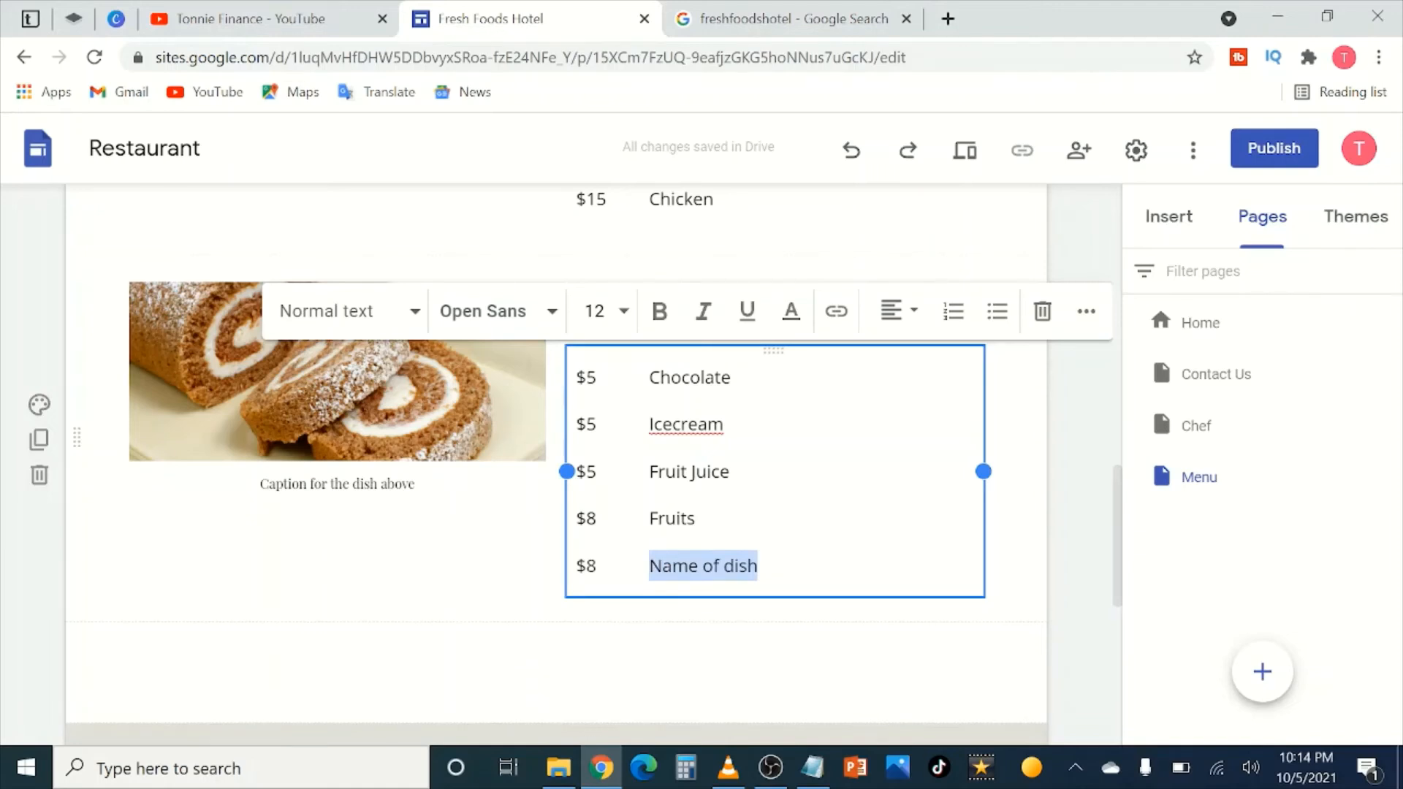
click(673, 424)
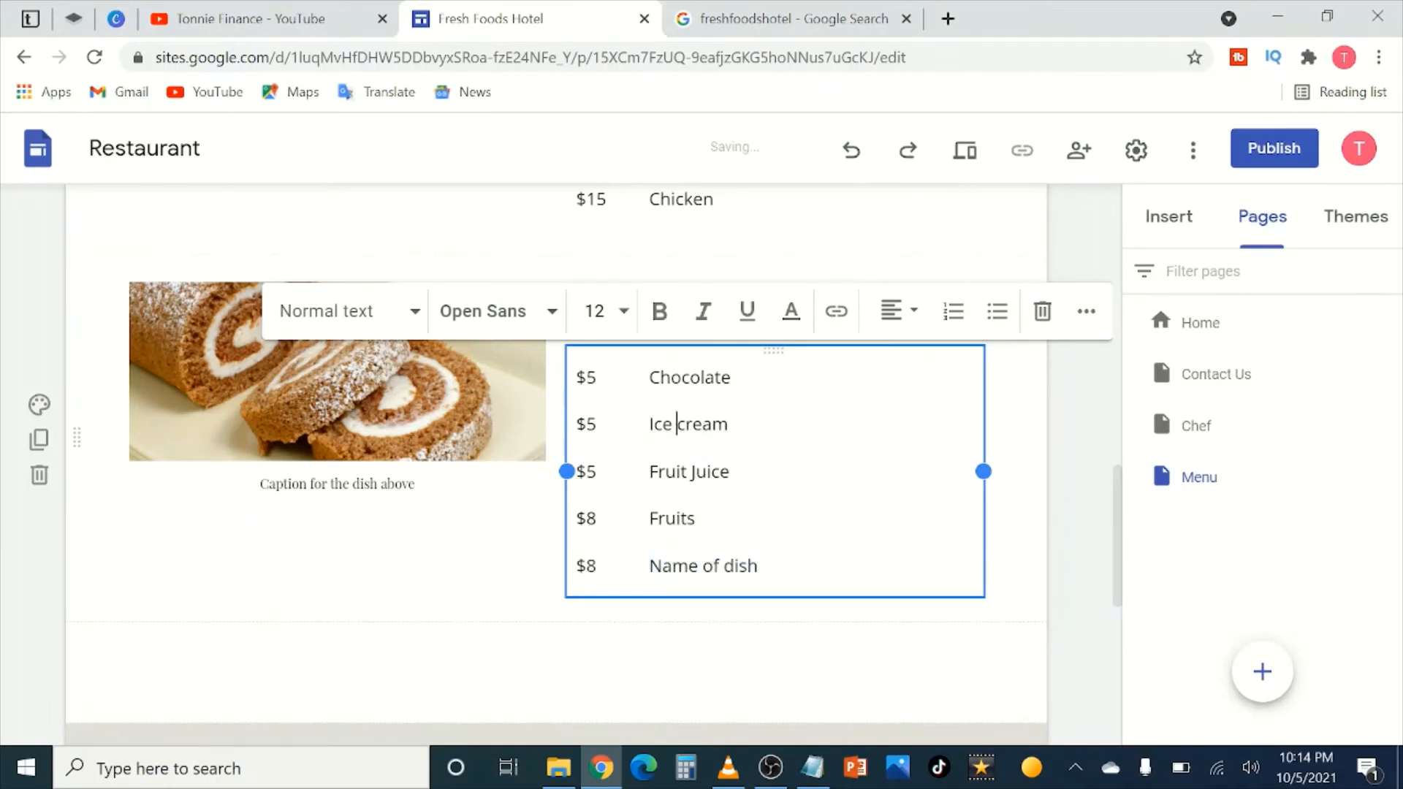
drag(760, 567, 650, 566)
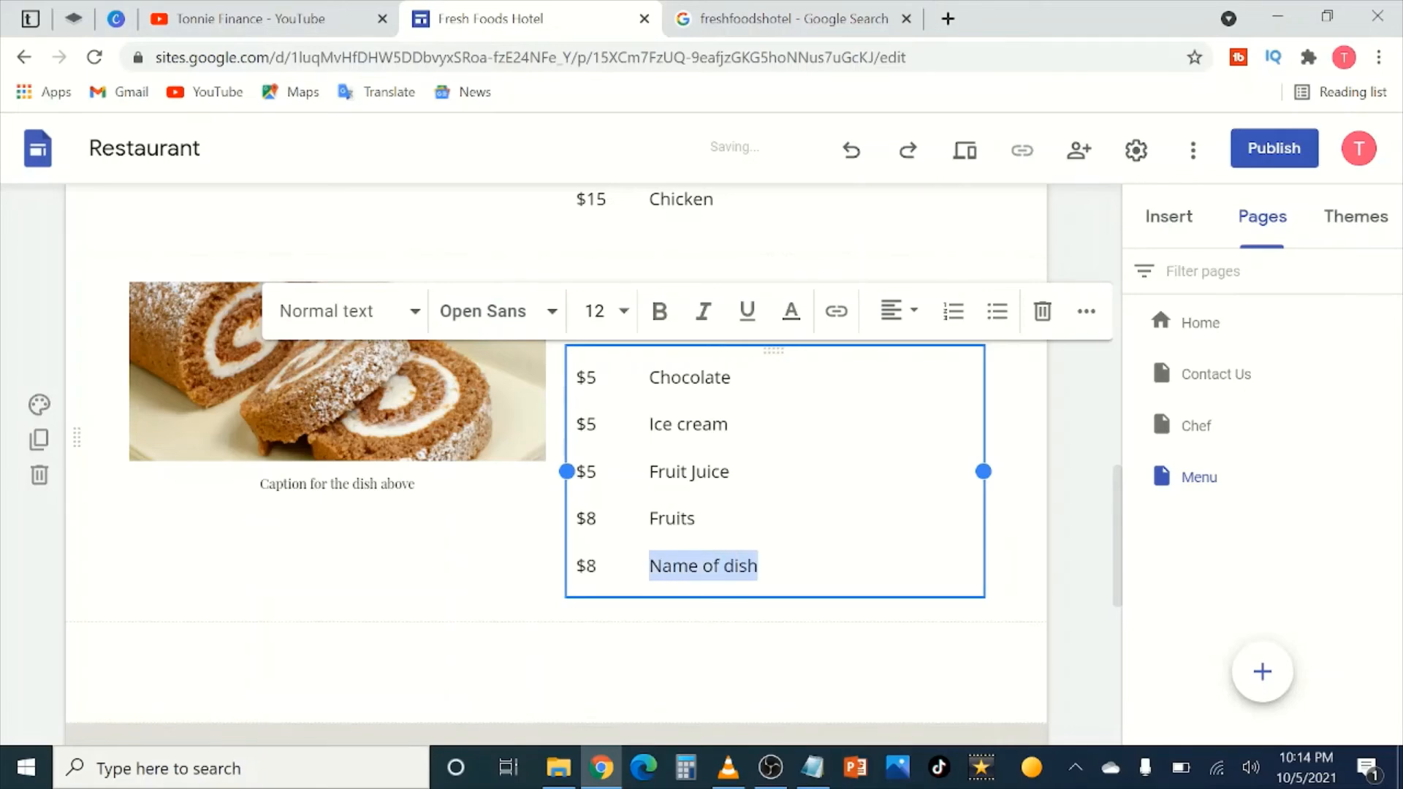
text(Water)
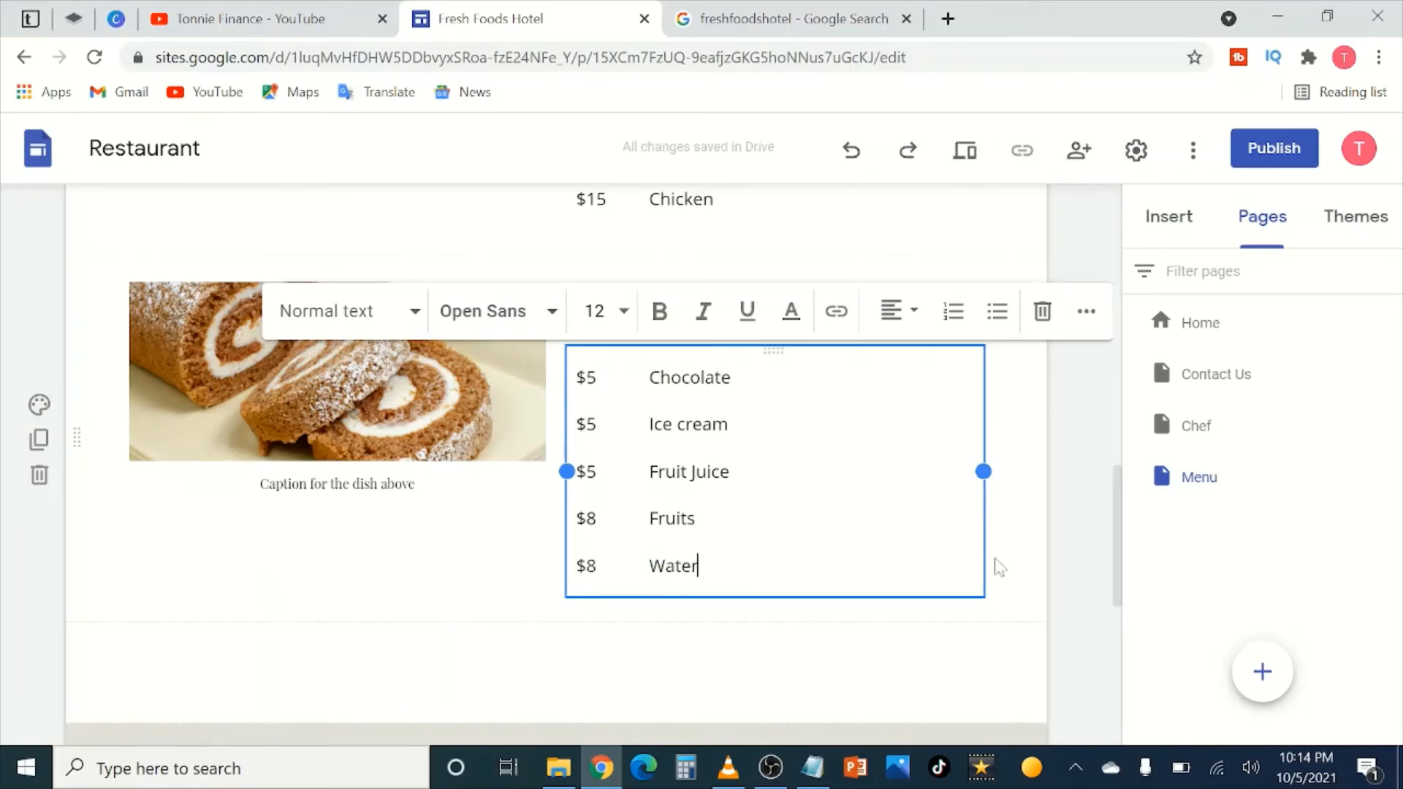
click(1083, 557)
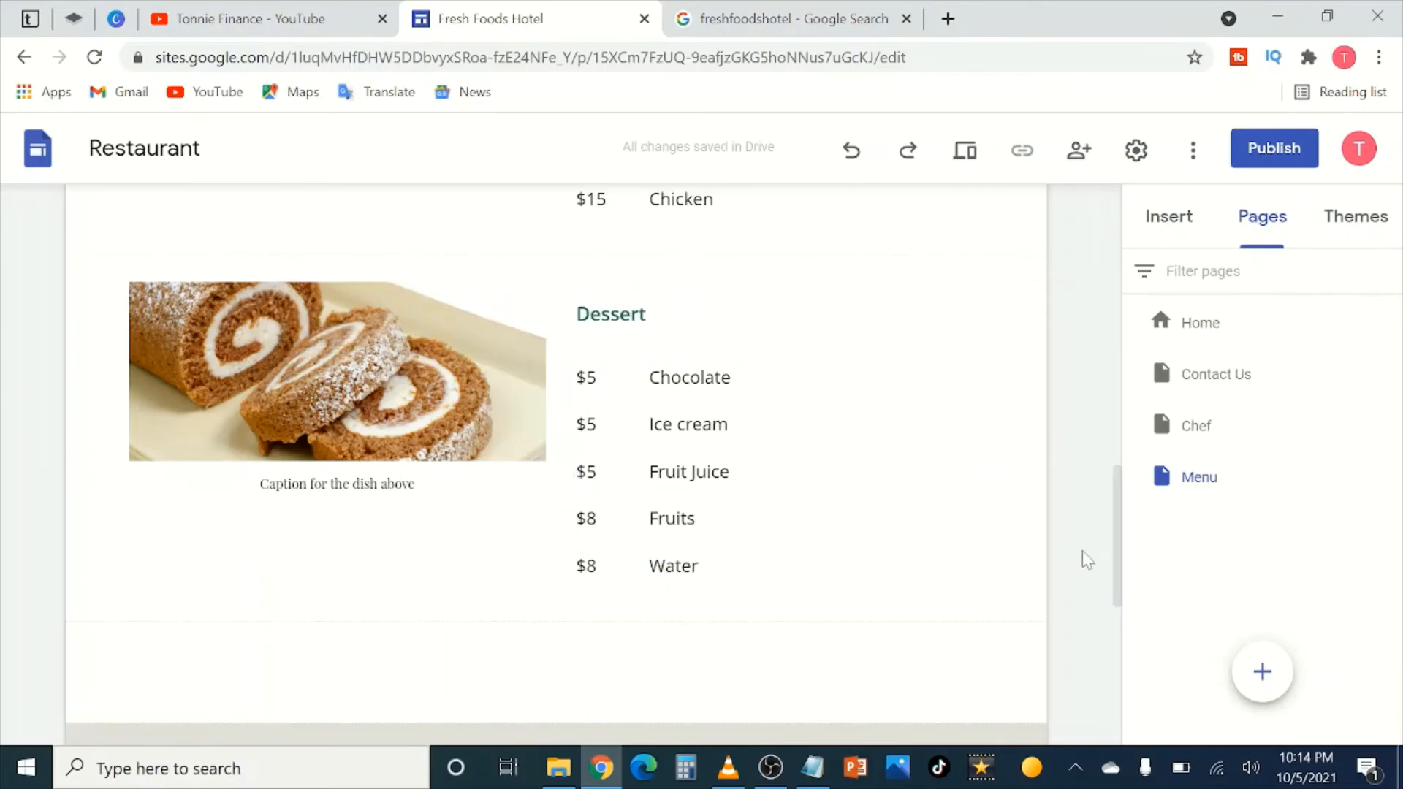
Step: Type the hotel's info e-mail address in place of 'email' inside the catering line's brackets
scroll(1036, 572, up, 3)
scroll(825, 575, down, 5)
scroll(811, 571, up, 10)
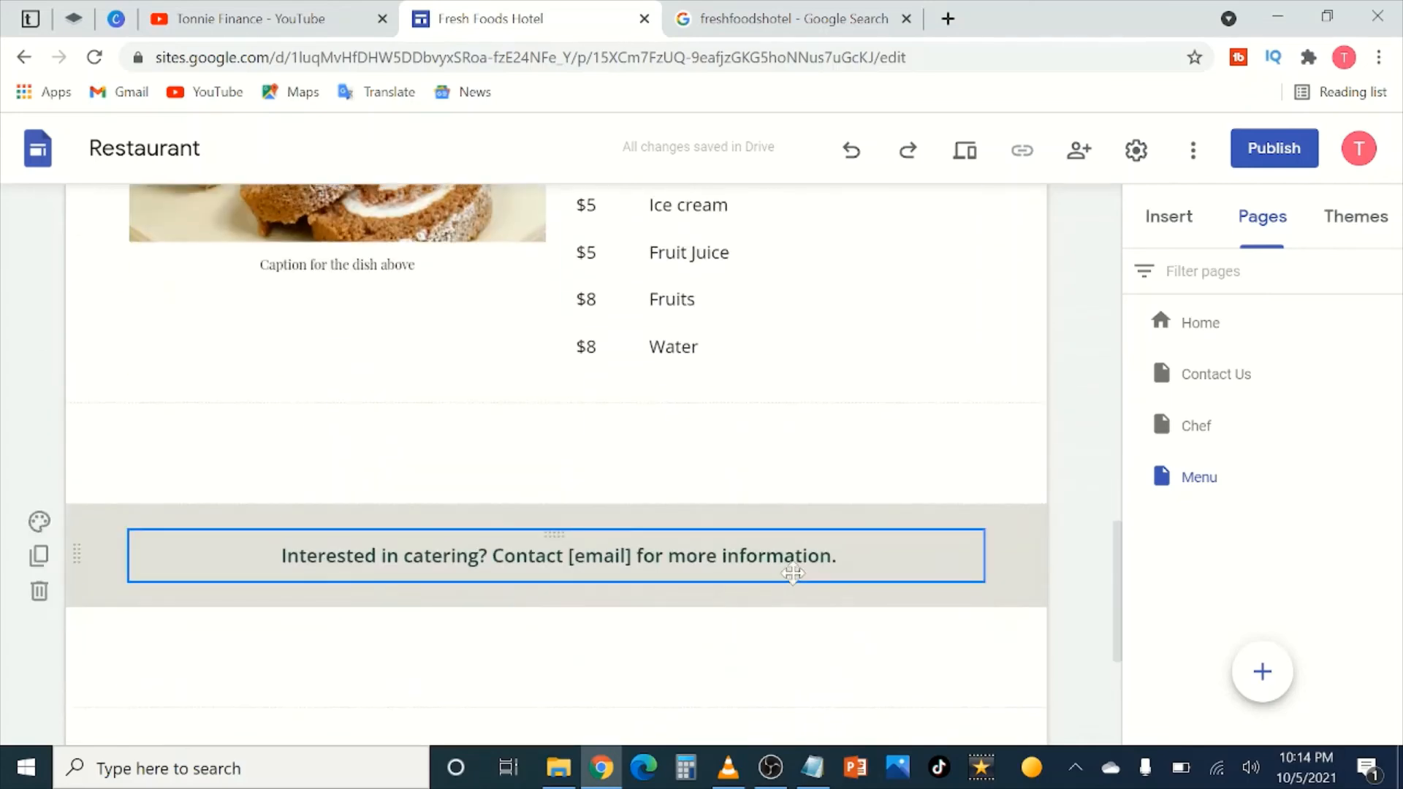
scroll(721, 416, up, 5)
scroll(721, 416, down, 15)
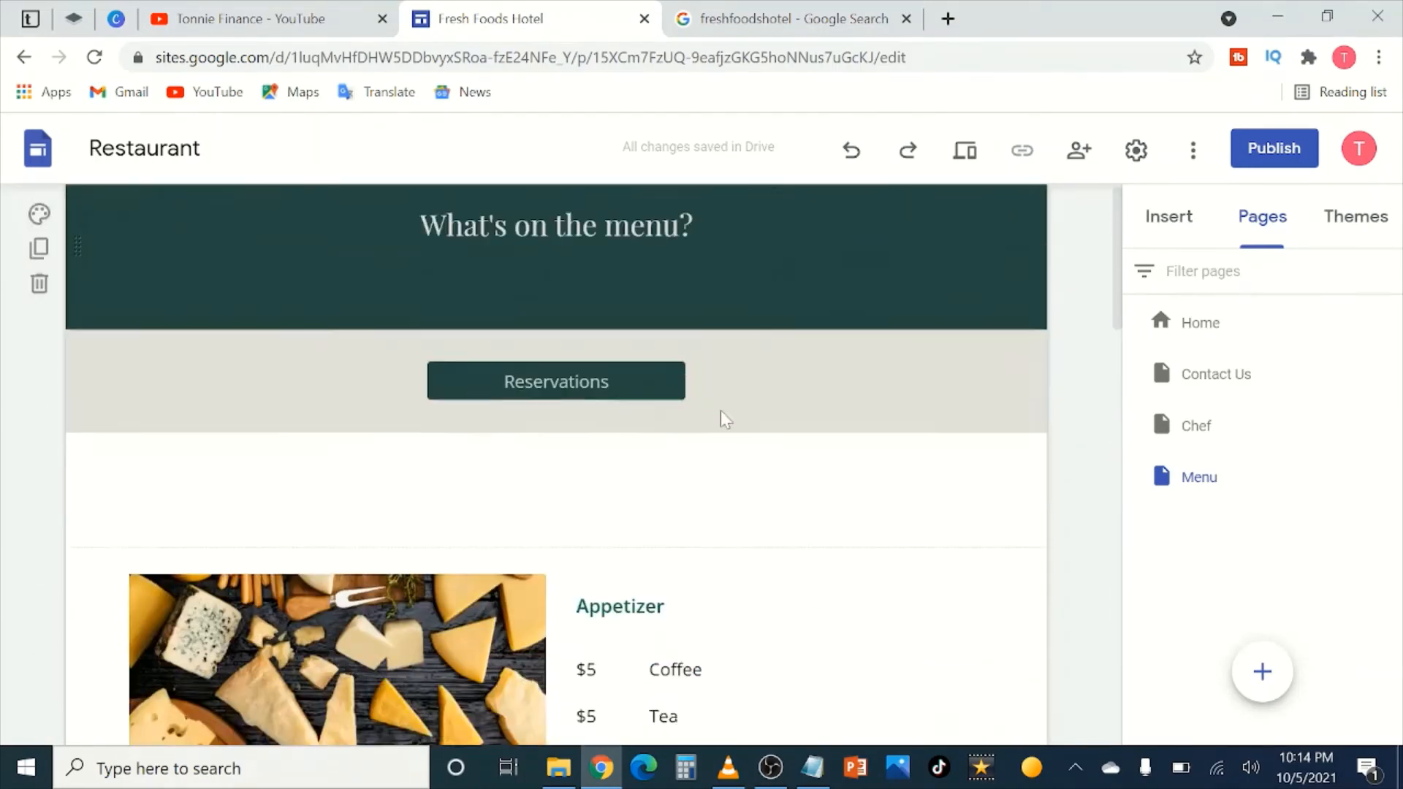
scroll(493, 497, down, 5)
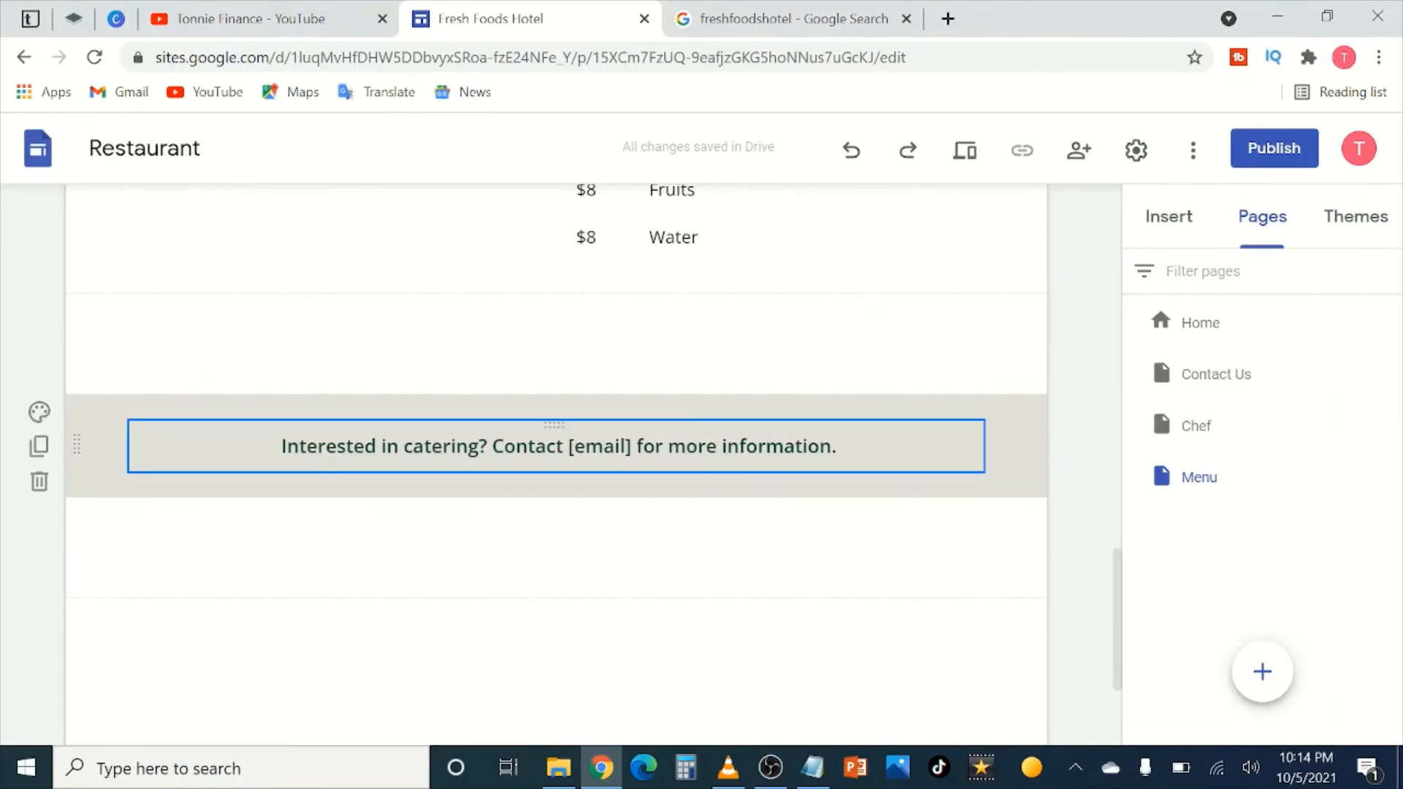
click(620, 446)
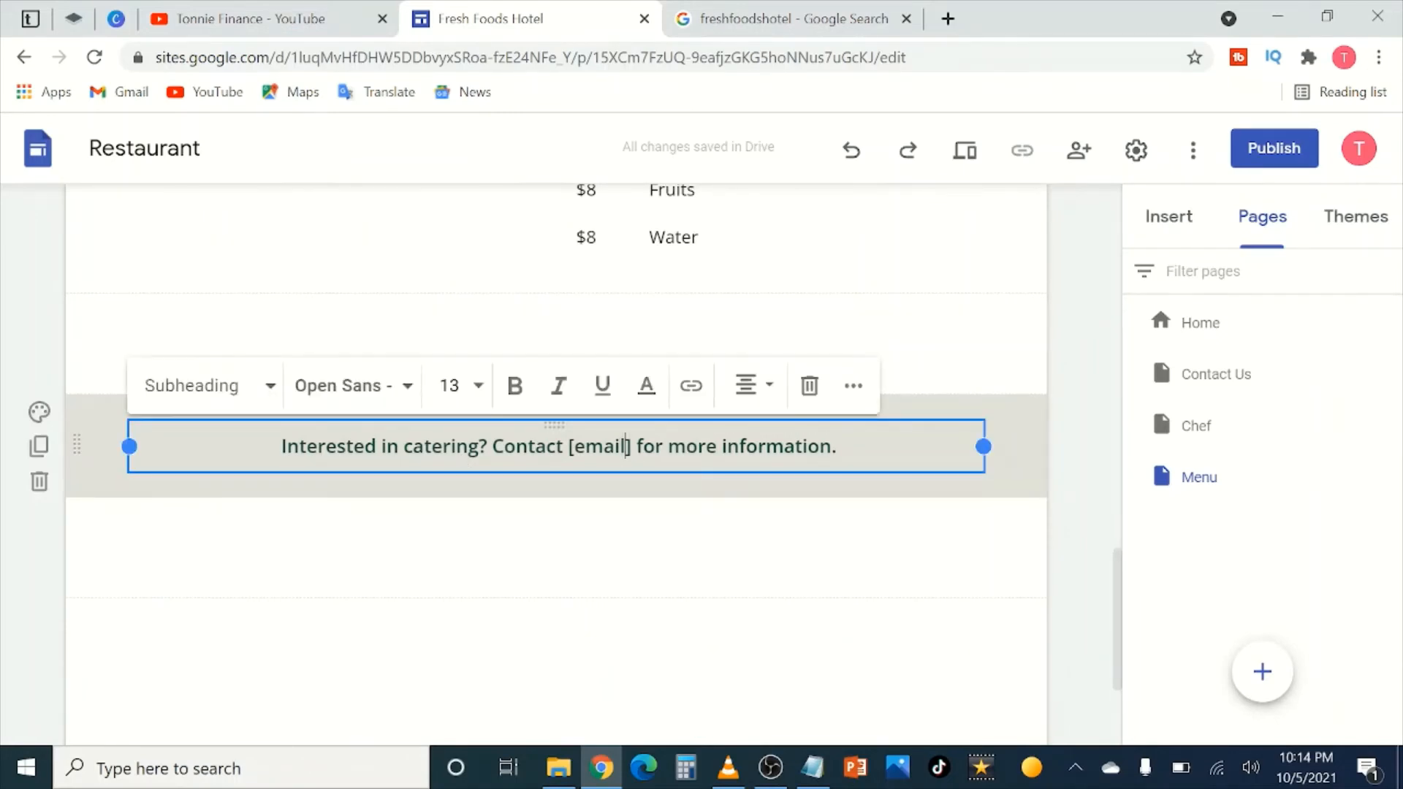
key(BackSpace)
text(info)
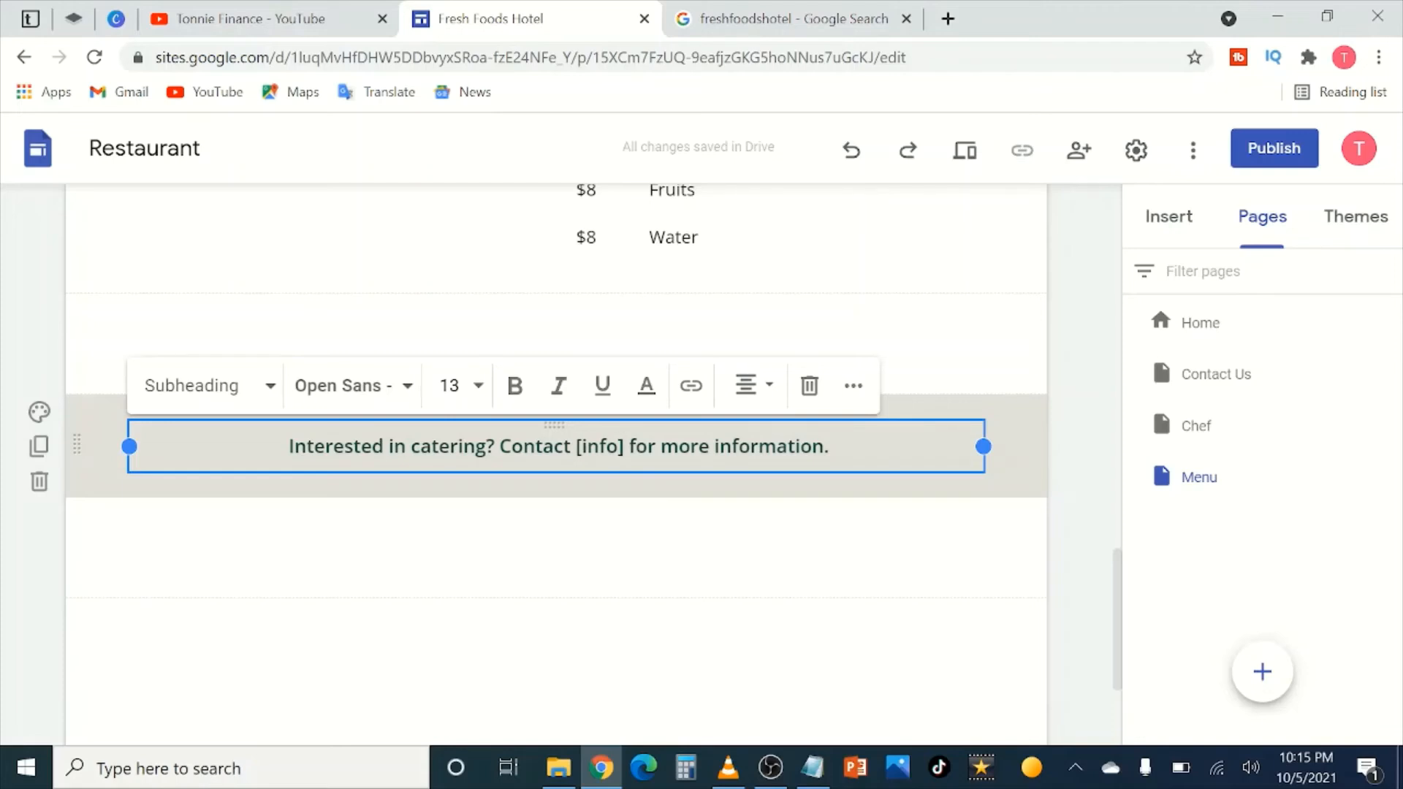
click(1087, 446)
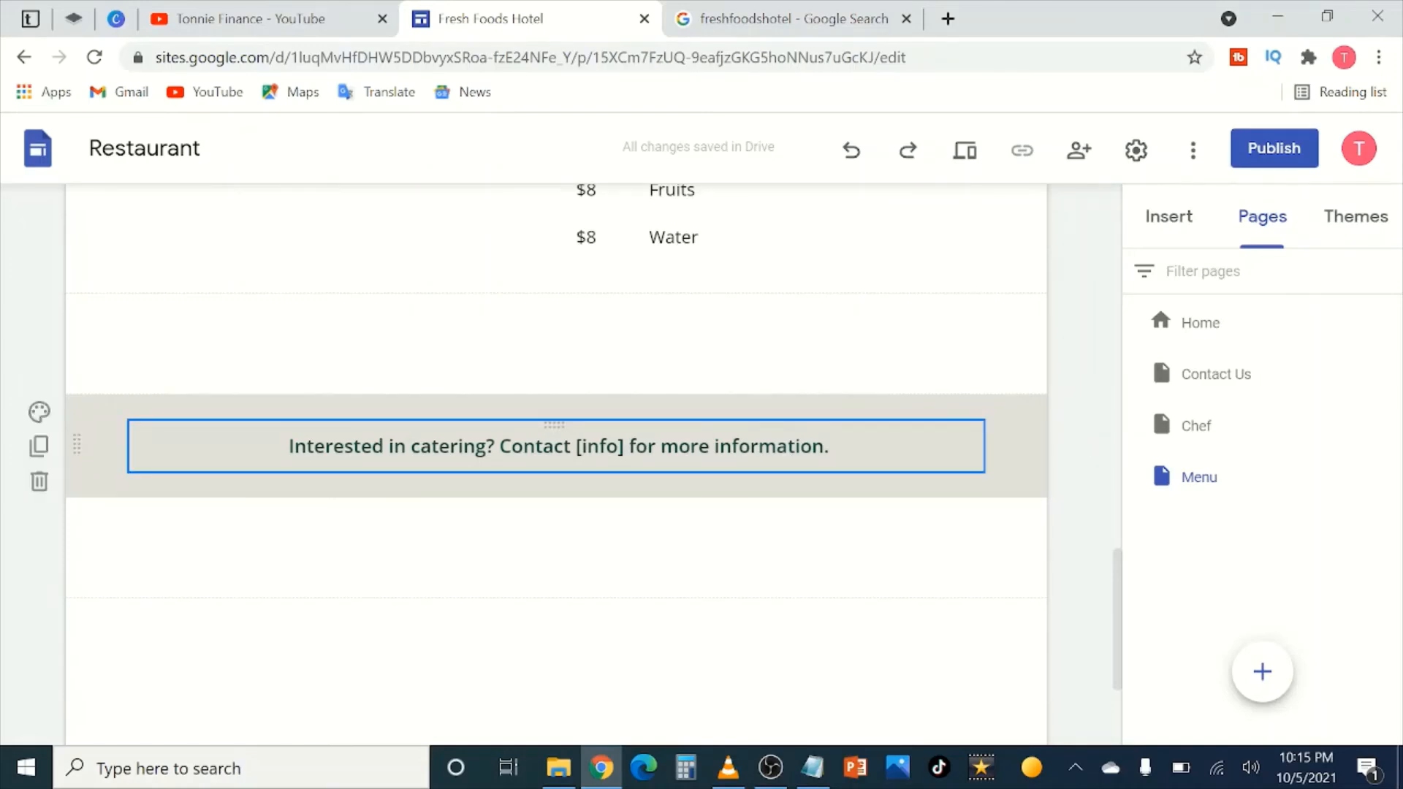
click(619, 446)
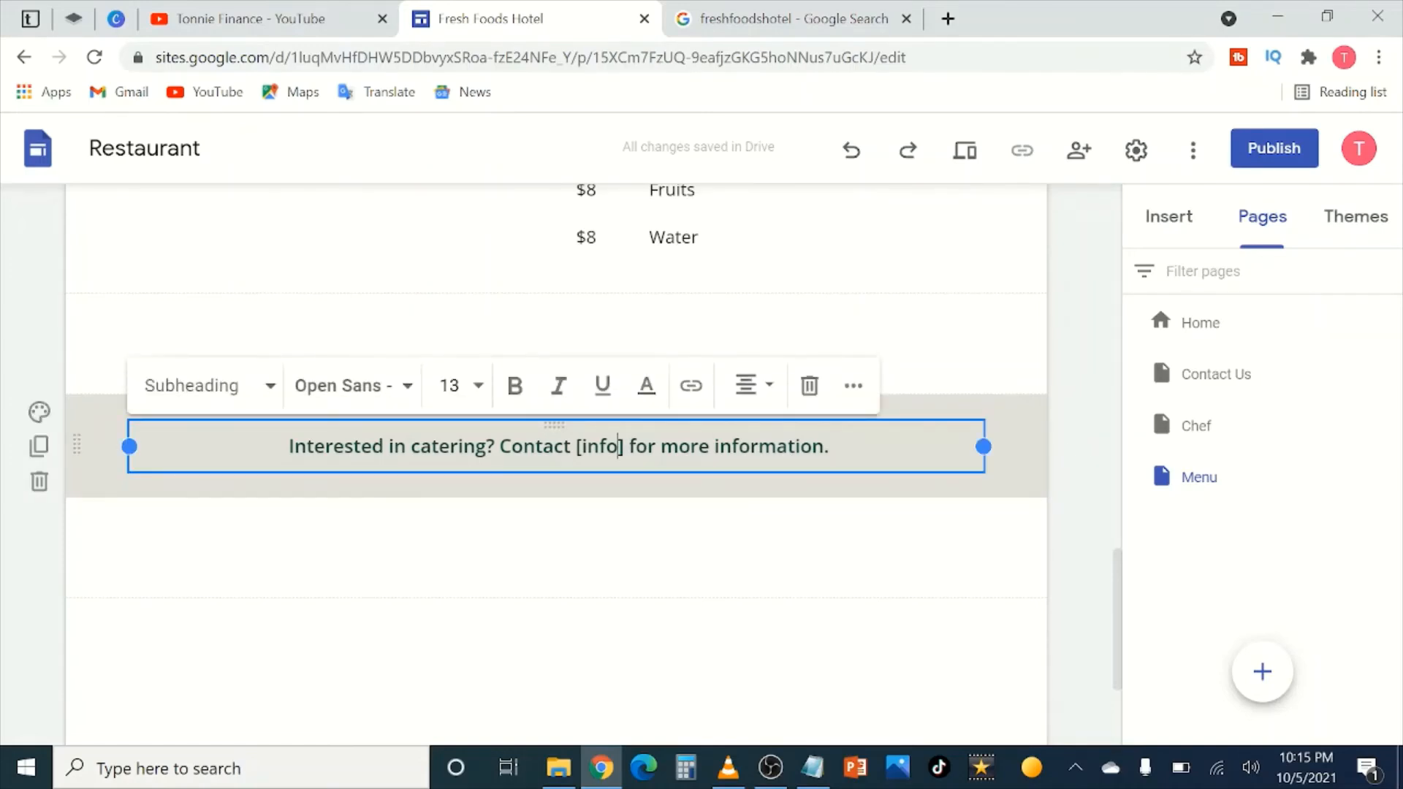
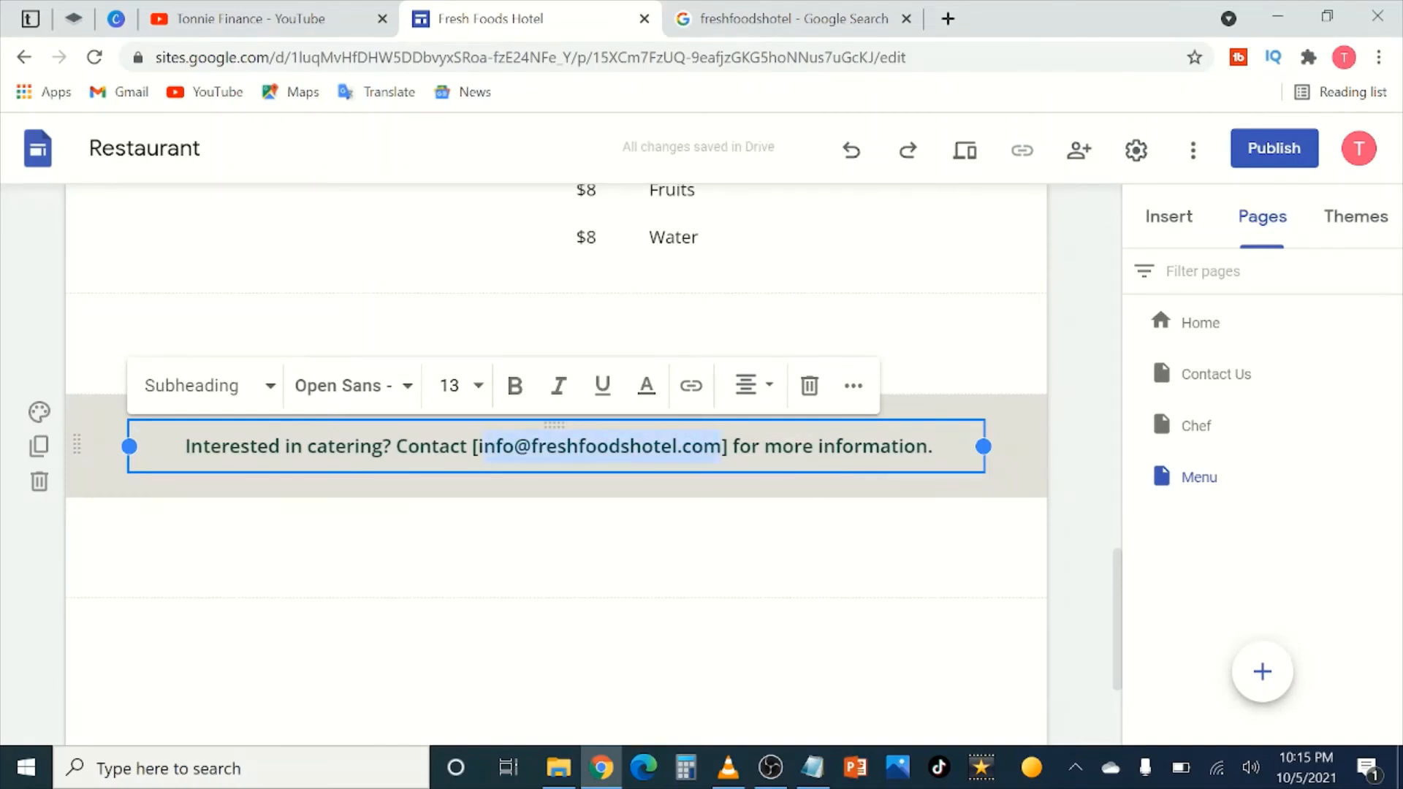
Step: Copy the catering e-mail address, underline it and apply it as a mailto link
right_click(510, 447)
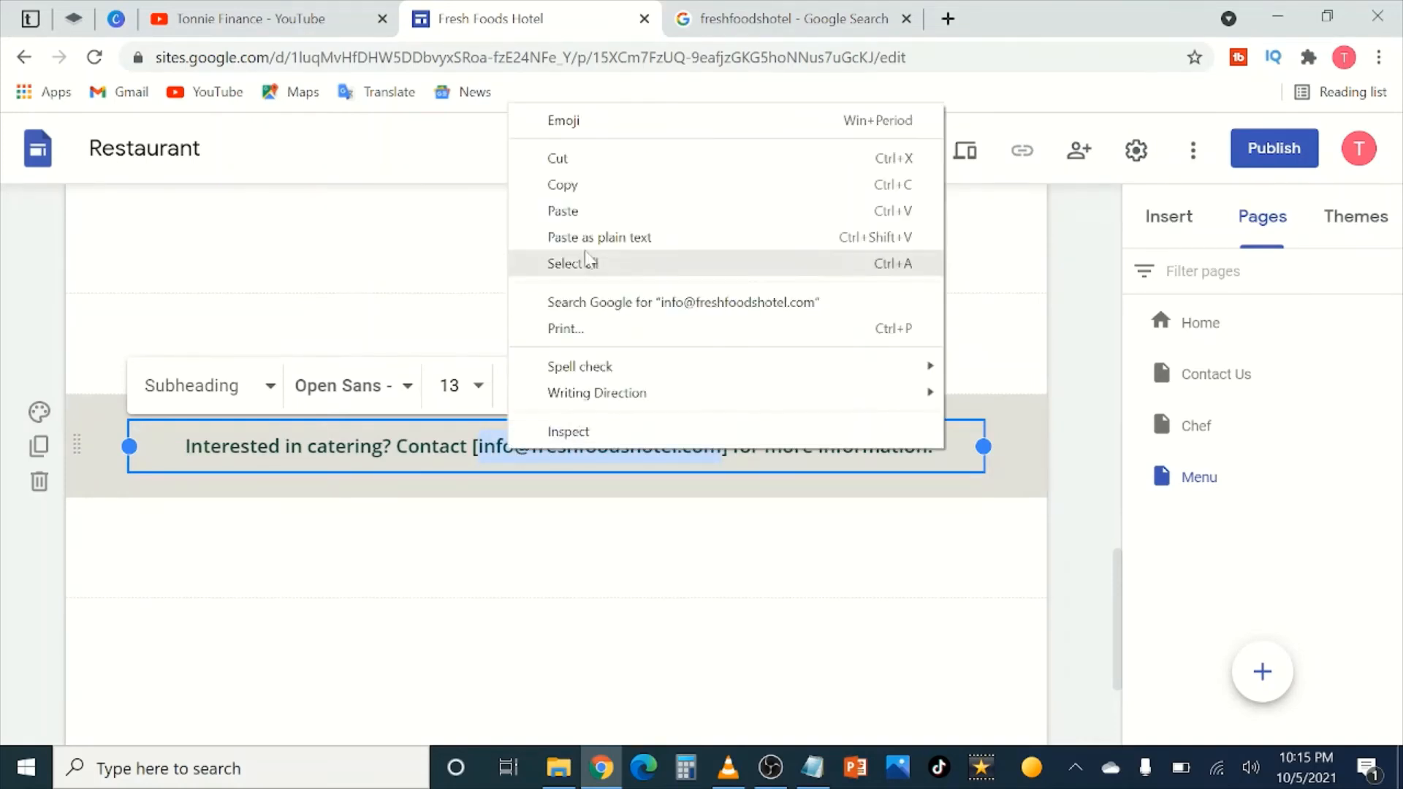
click(572, 189)
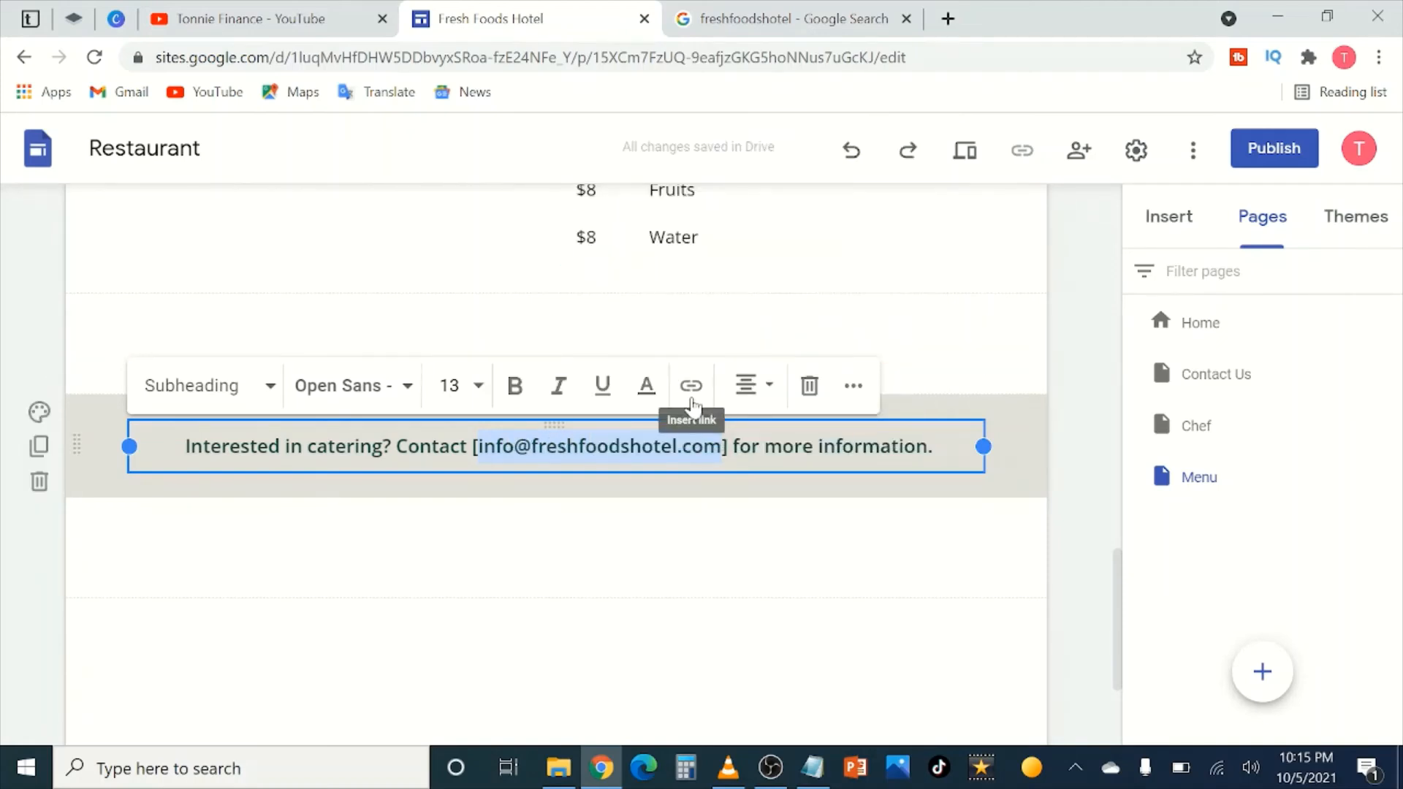
key(ctrl+u)
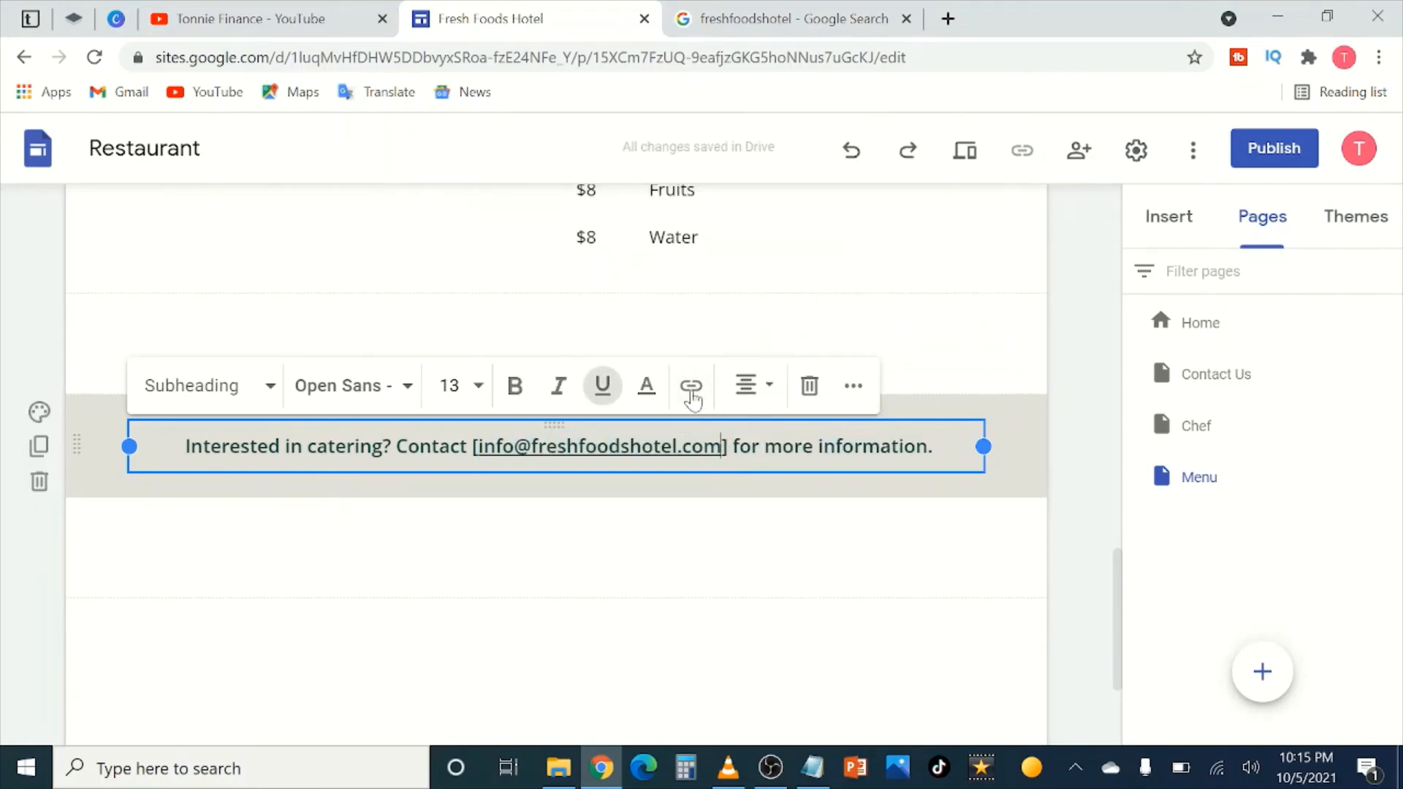
click(691, 387)
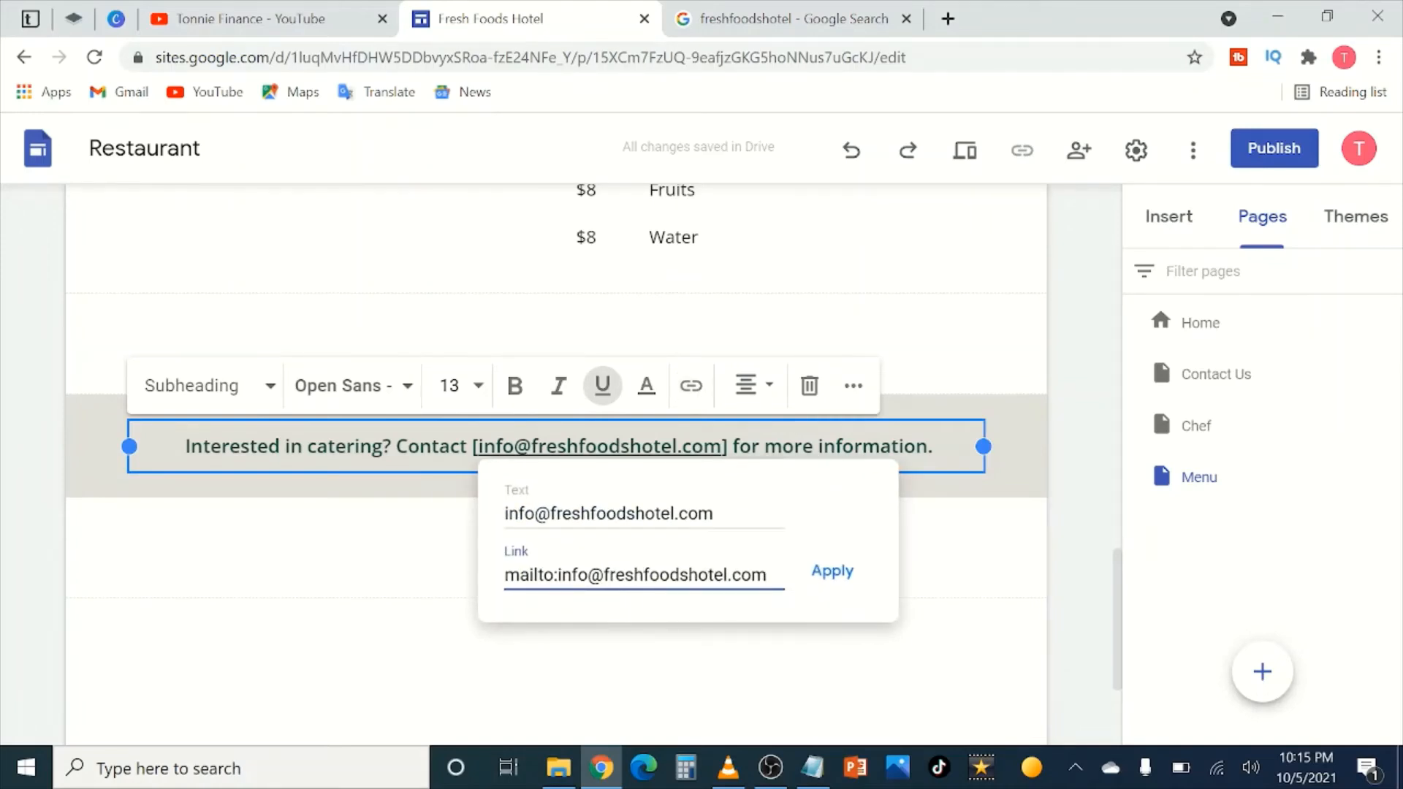
click(832, 571)
click(1071, 469)
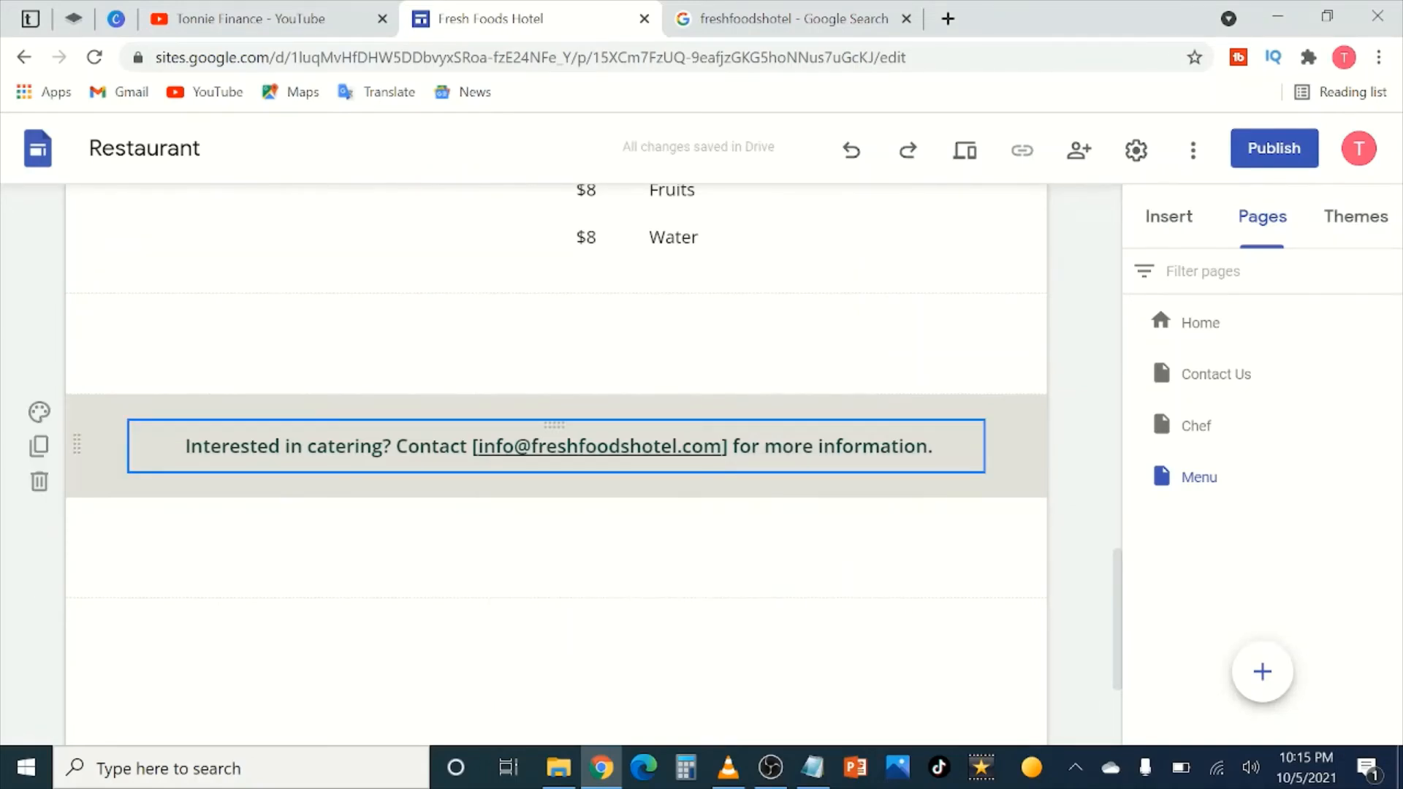
Step: Change the Menu page Reservations button link from google.com to mailto: plus the hotel's info e-mail
scroll(551, 470, down, 3)
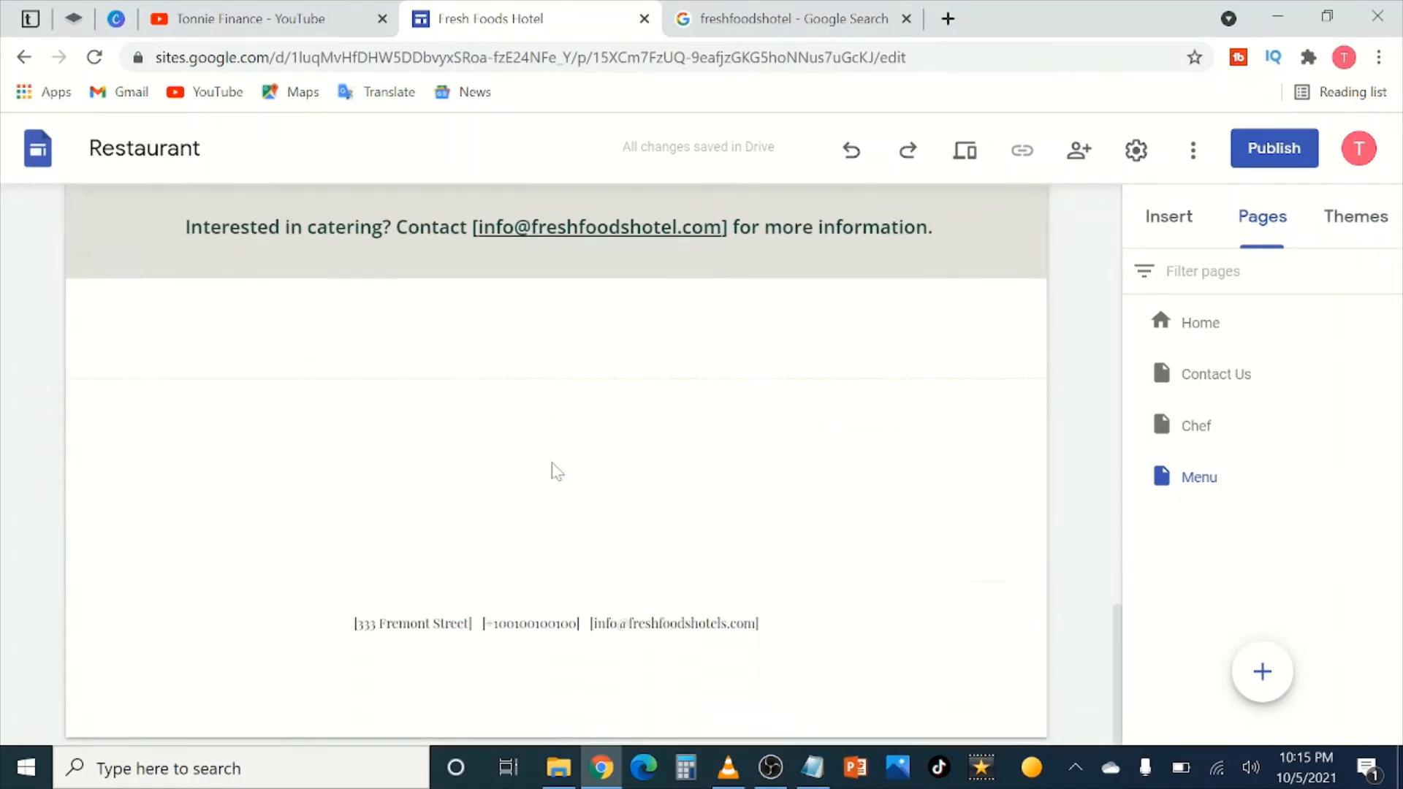
scroll(551, 469, up, 3)
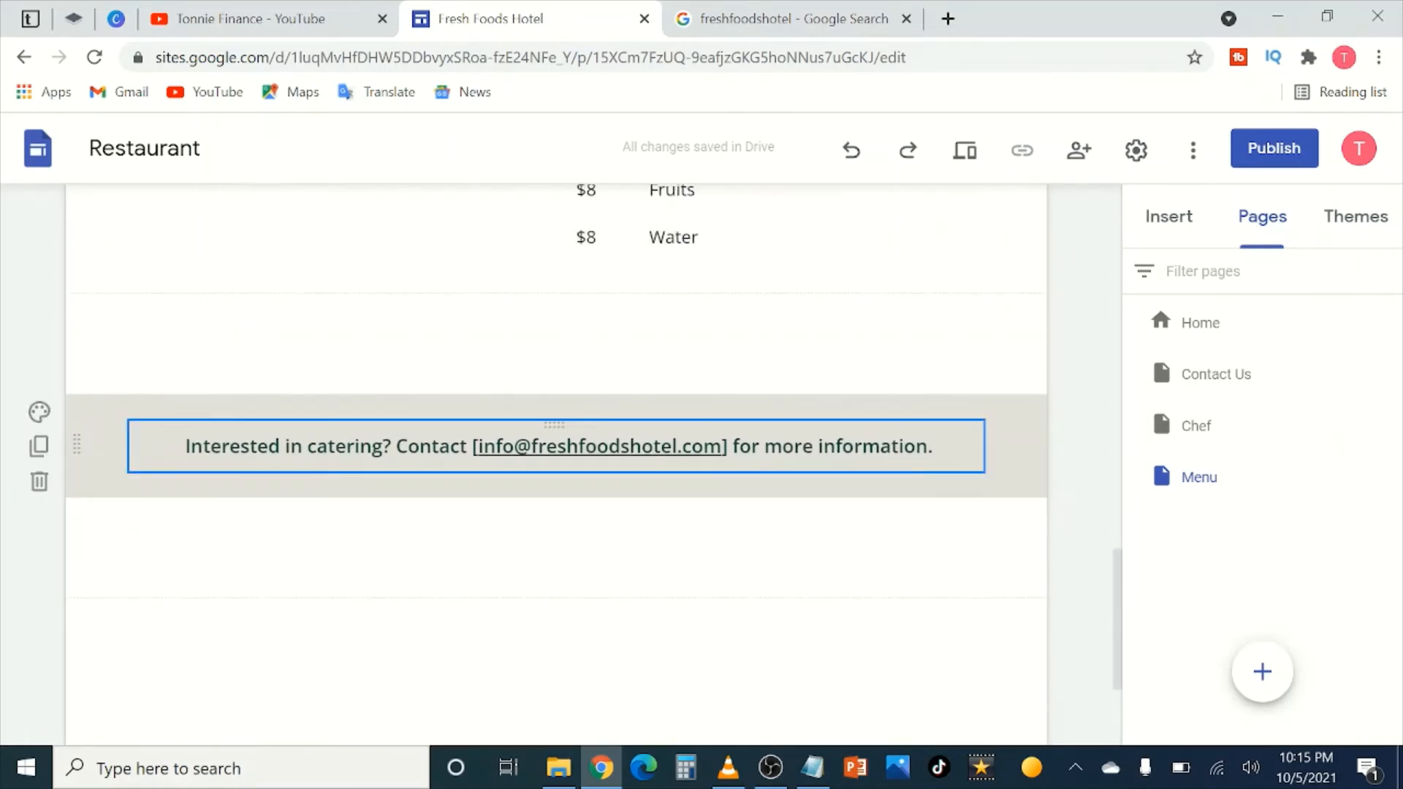
scroll(486, 498, down, 3)
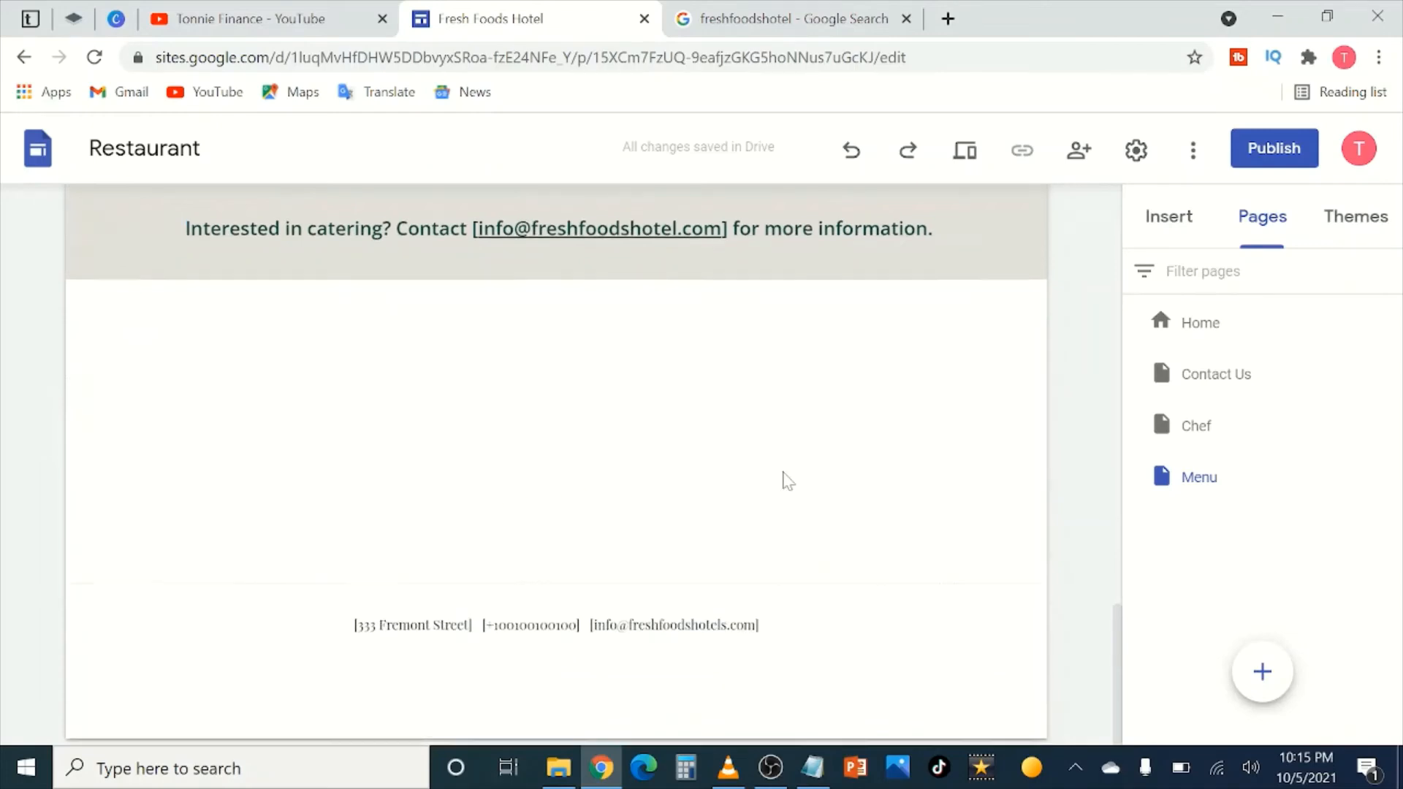
scroll(787, 479, up, 4)
scroll(783, 473, up, 12)
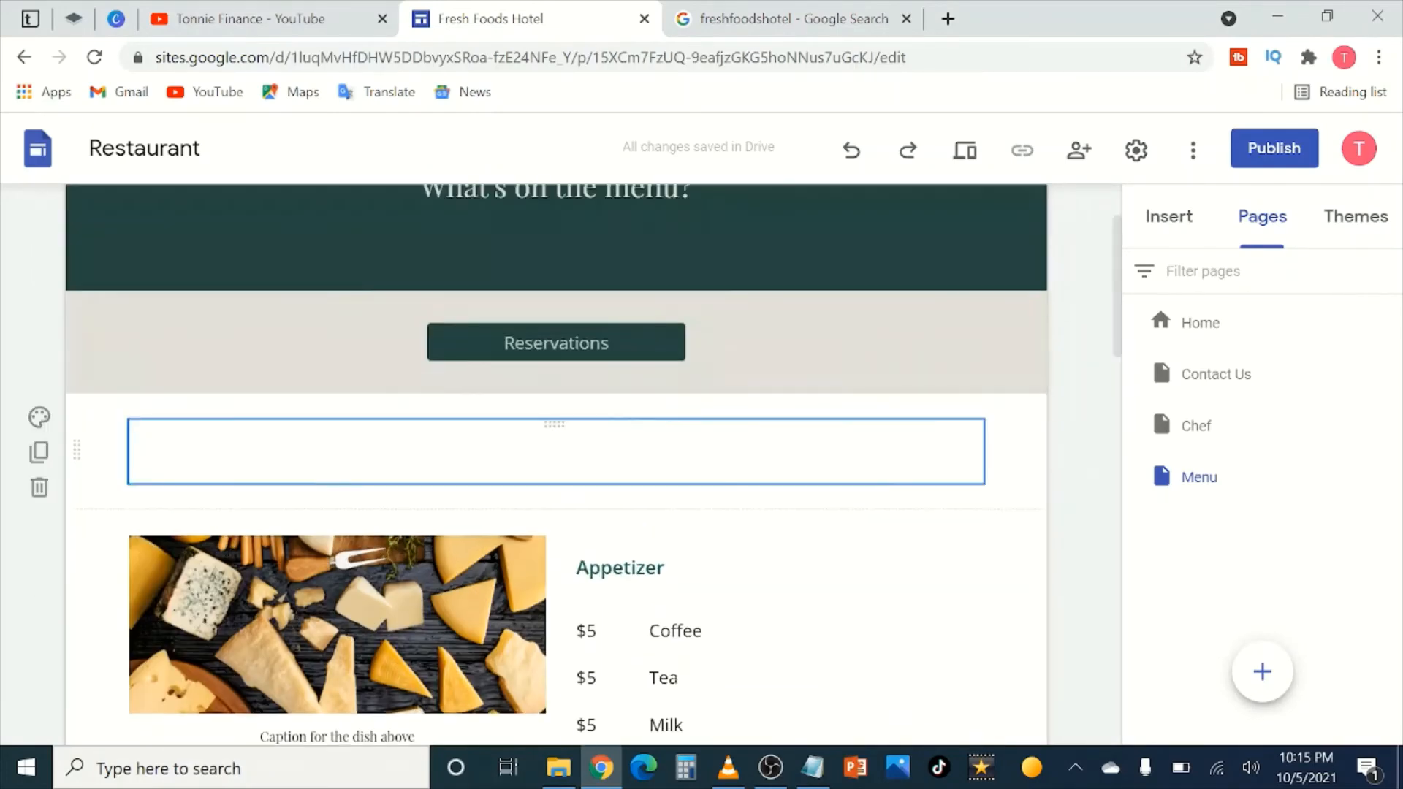
click(588, 468)
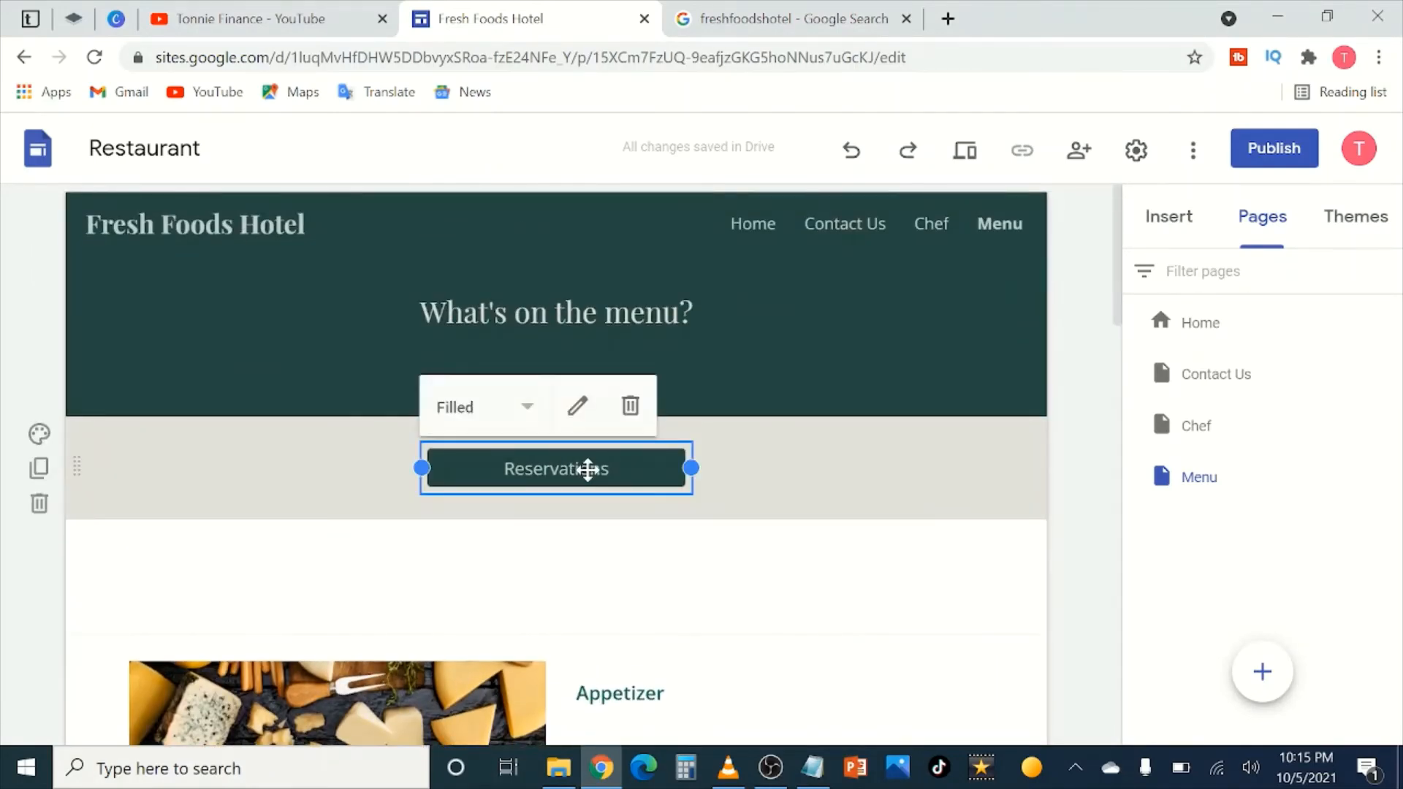
click(579, 409)
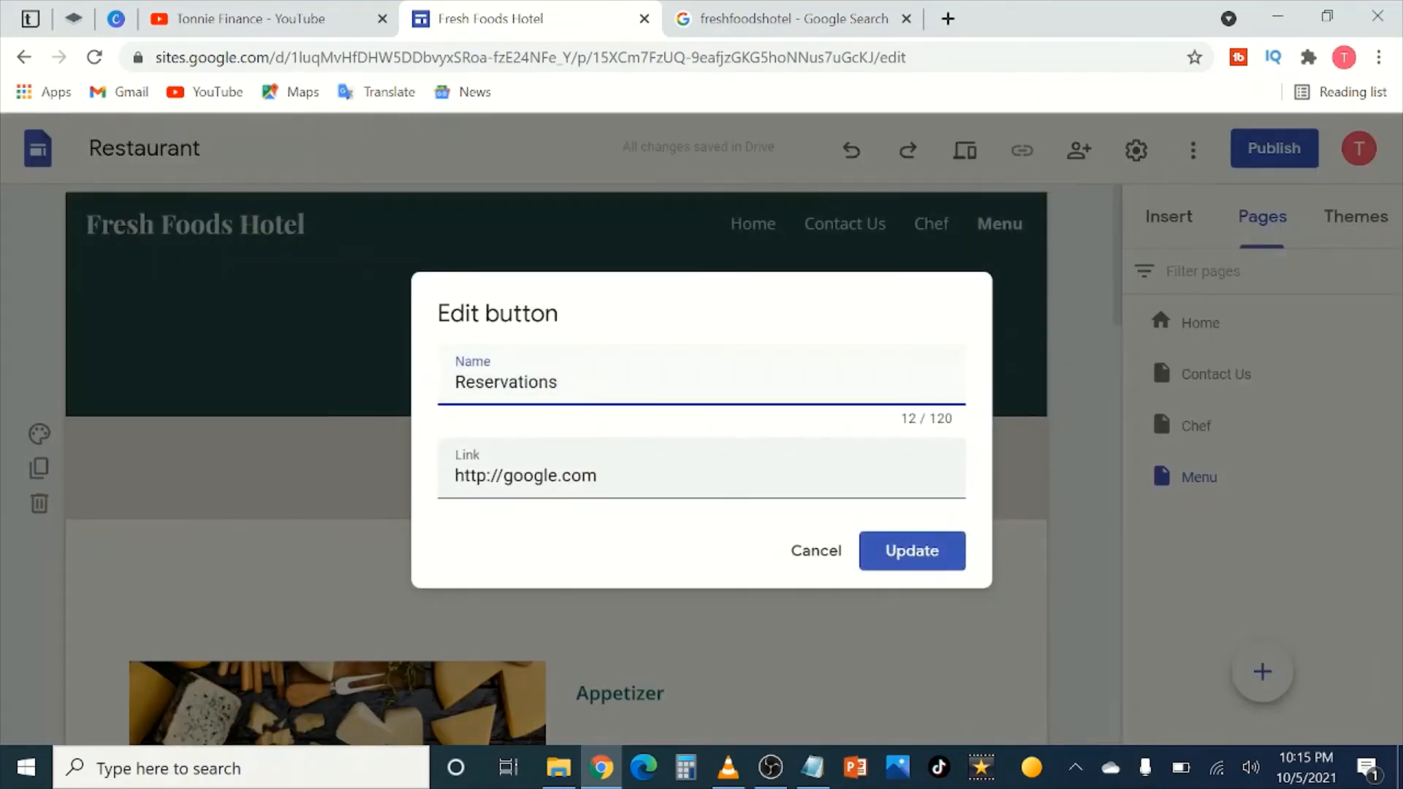
drag(599, 475, 451, 475)
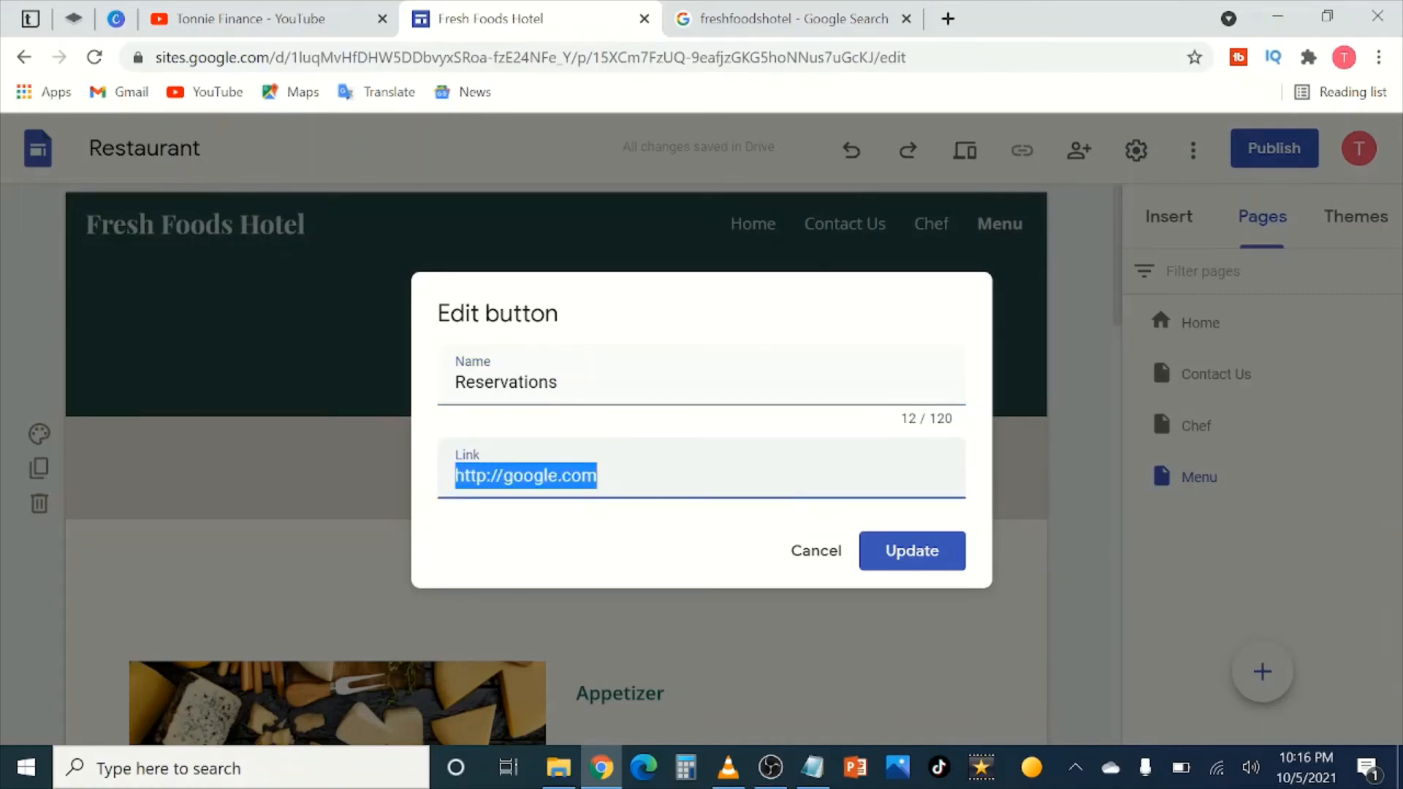
text(mail)
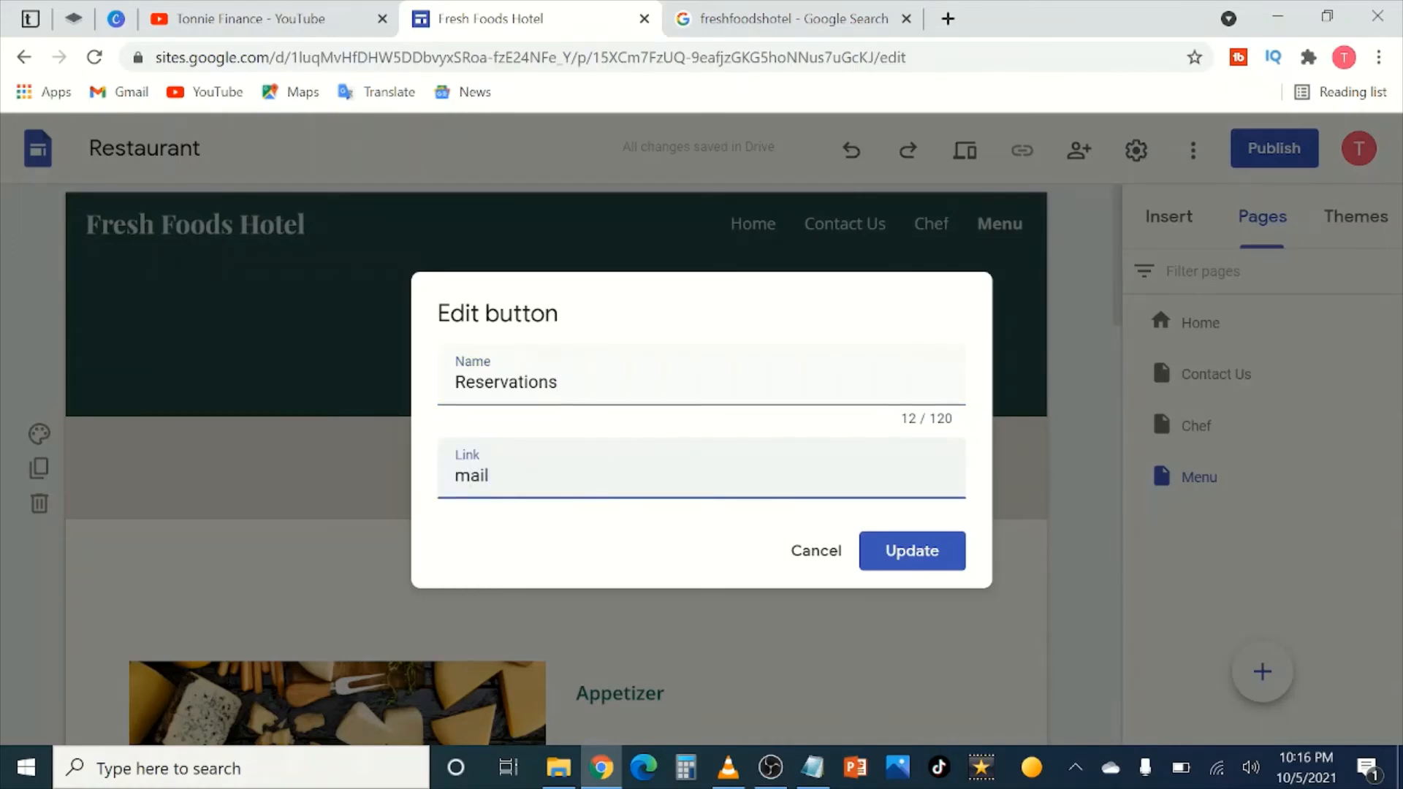
text(to:)
key(ctrl+v)
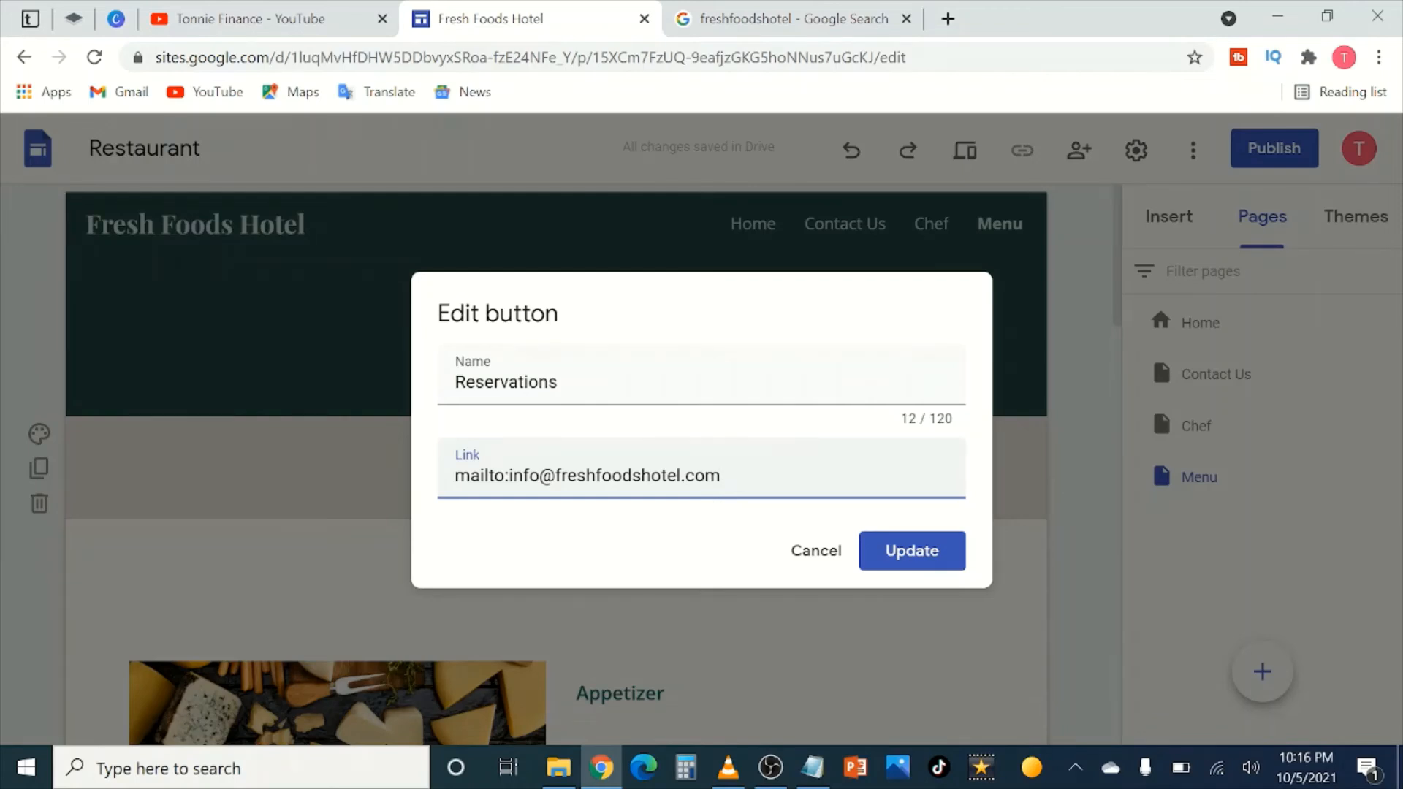
click(910, 553)
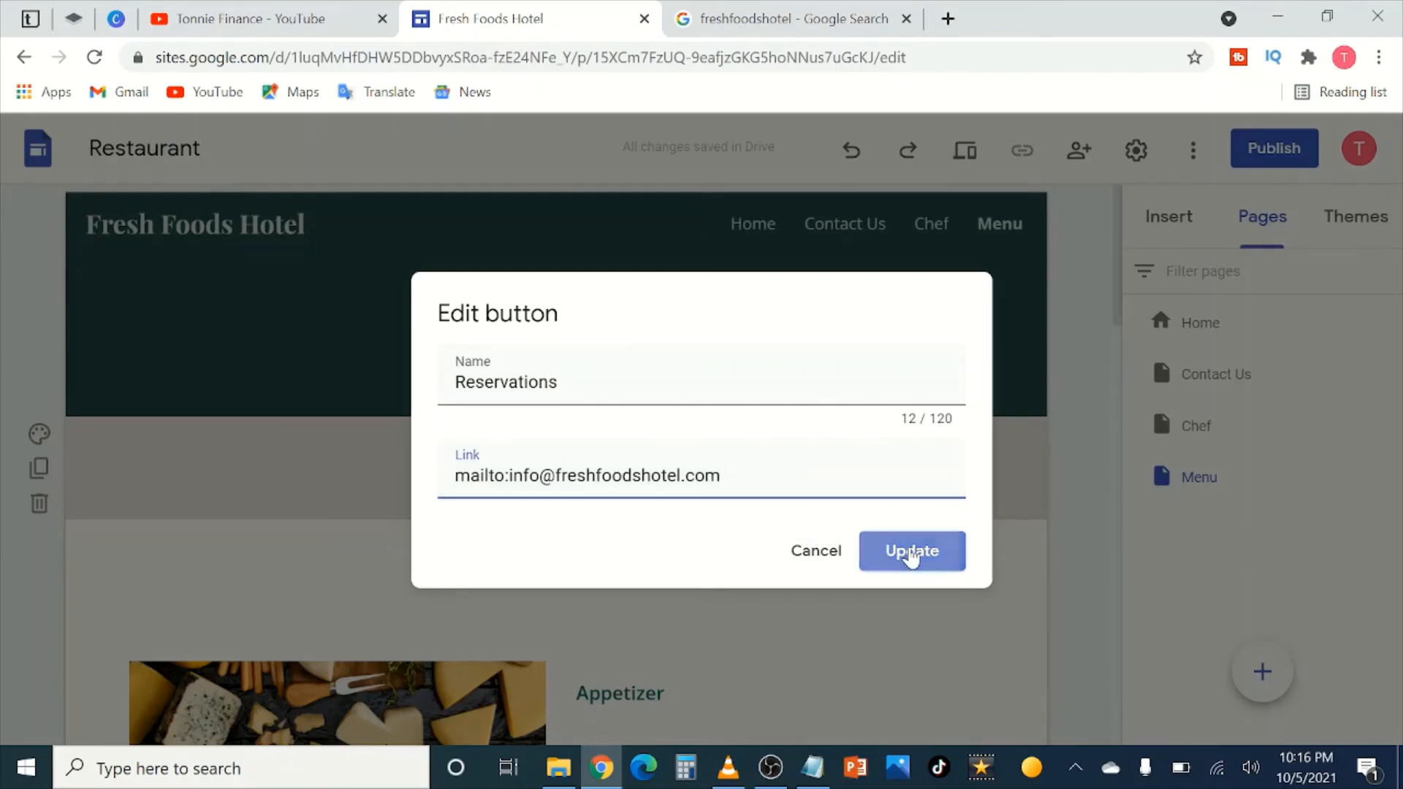
click(1084, 495)
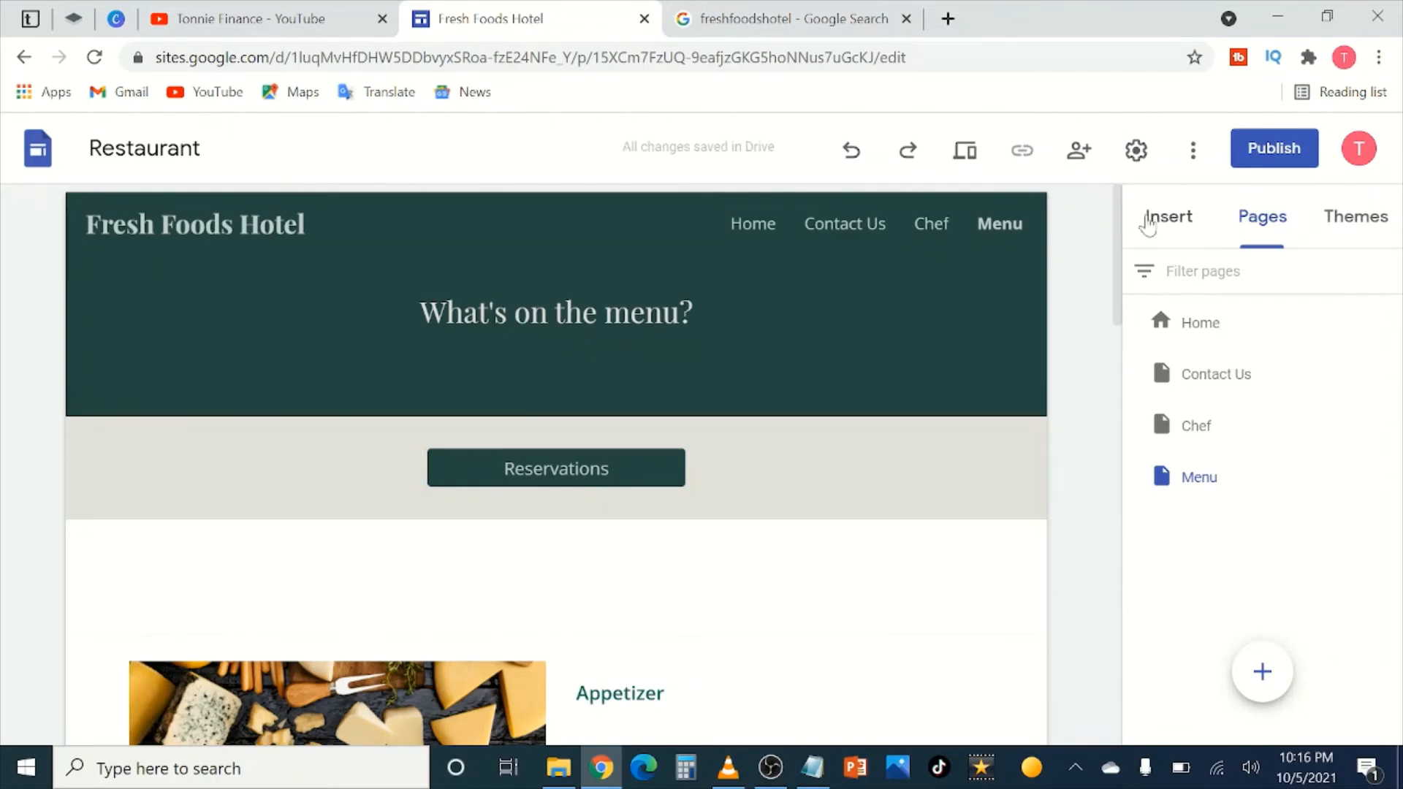
Step: Browse the Themes panel's Simple, Aristotle, Vision, Level and Impression themes and the custom-theme option
click(1199, 223)
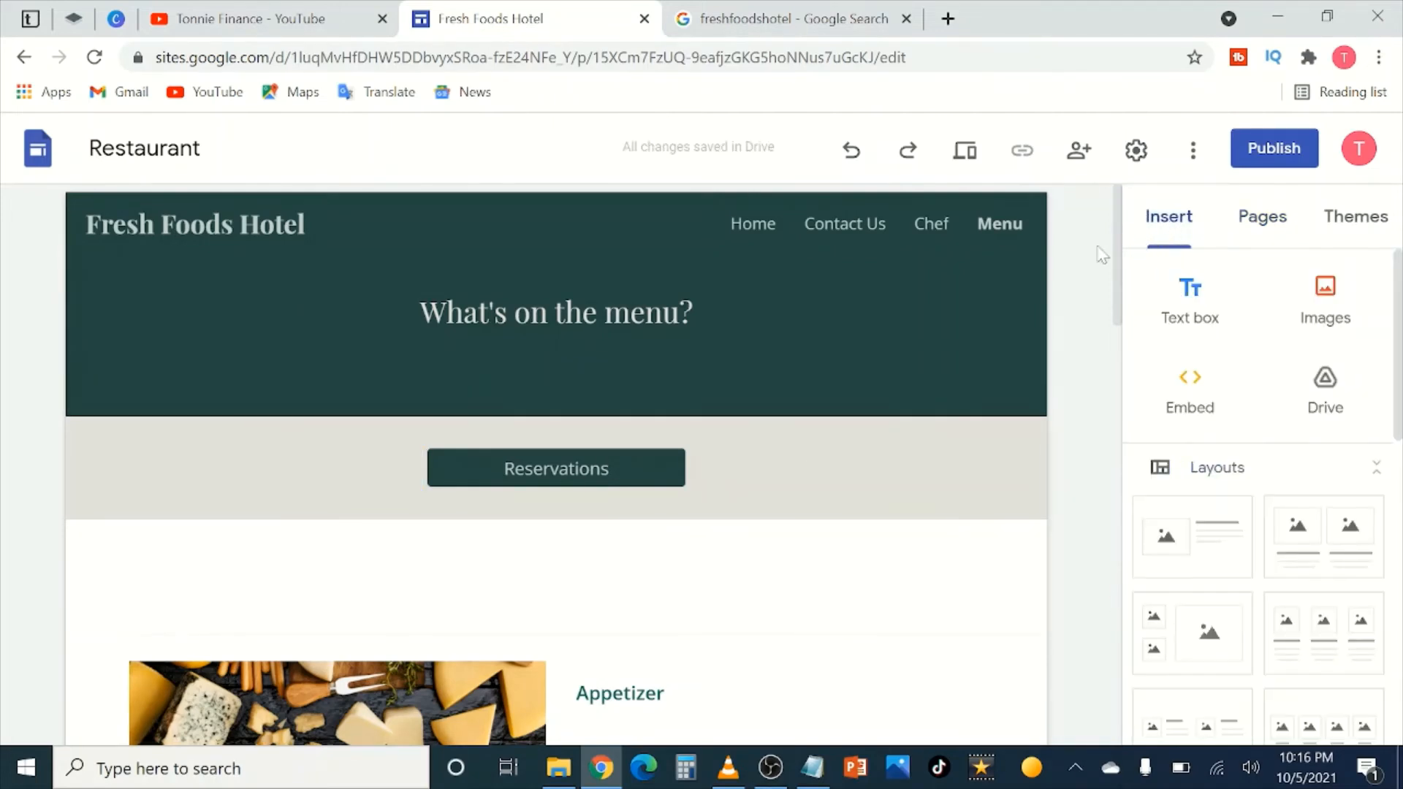
click(1352, 216)
scroll(1315, 475, down, 8)
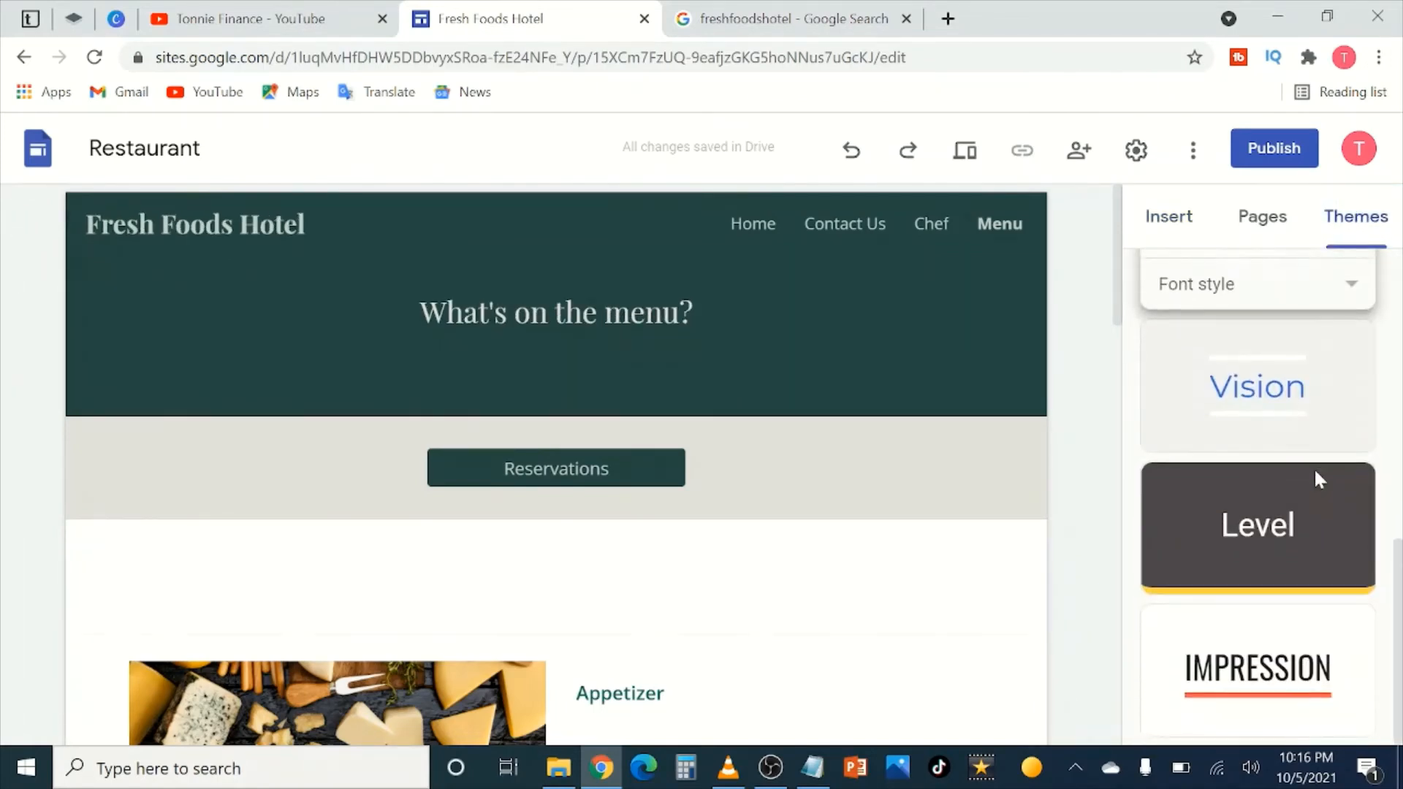
scroll(1318, 409, up, 8)
scroll(1315, 424, down, 6)
scroll(413, 397, down, 7)
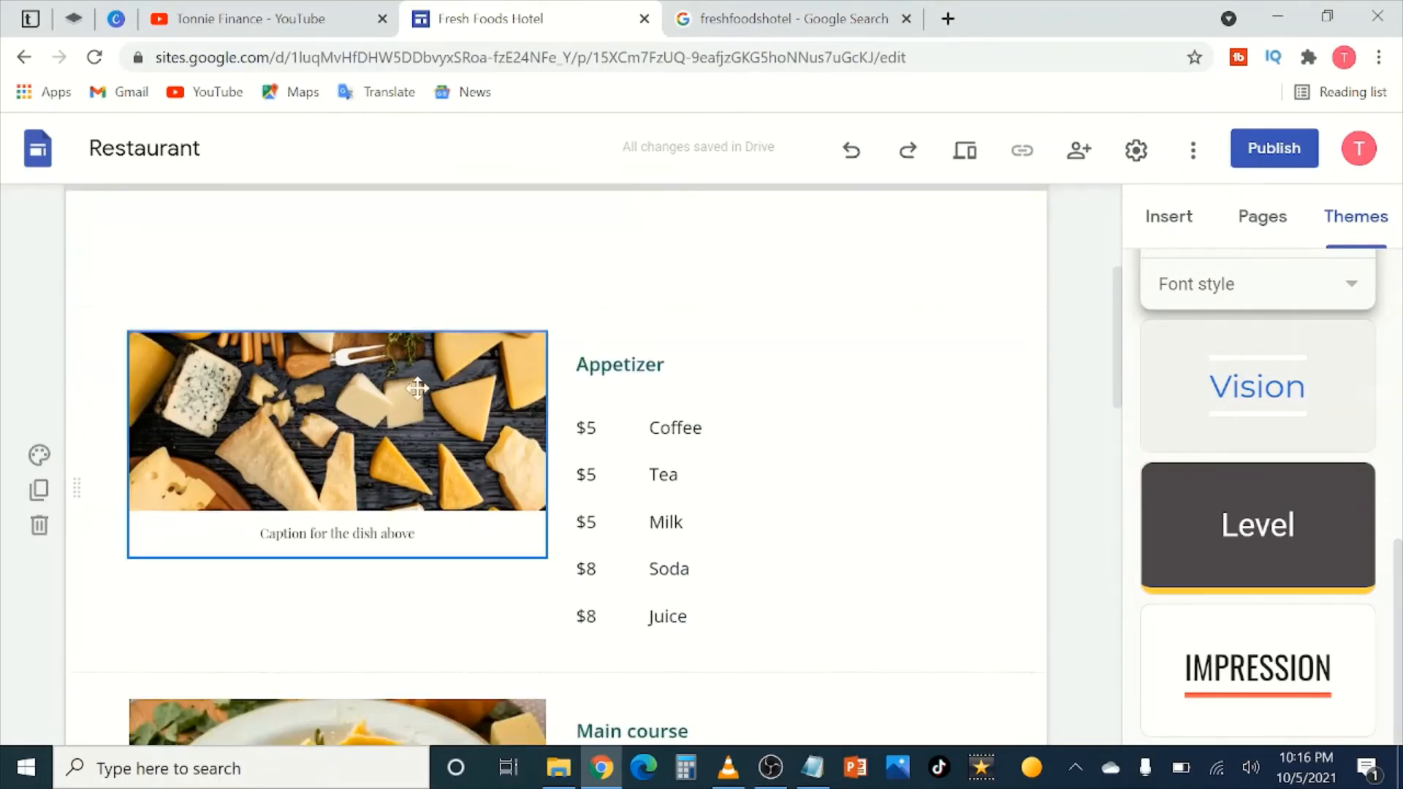
scroll(414, 397, down, 15)
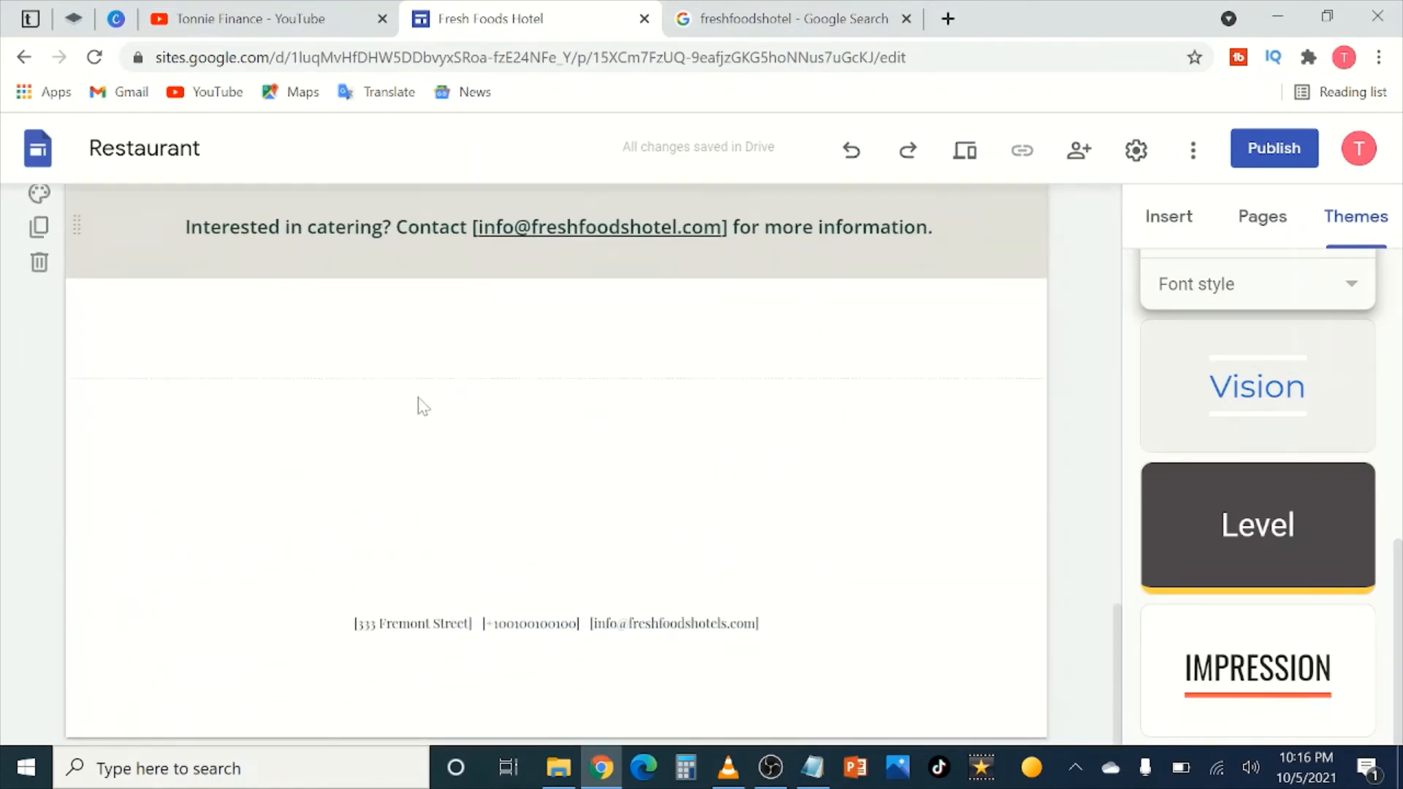
scroll(416, 404, up, 4)
scroll(434, 422, up, 18)
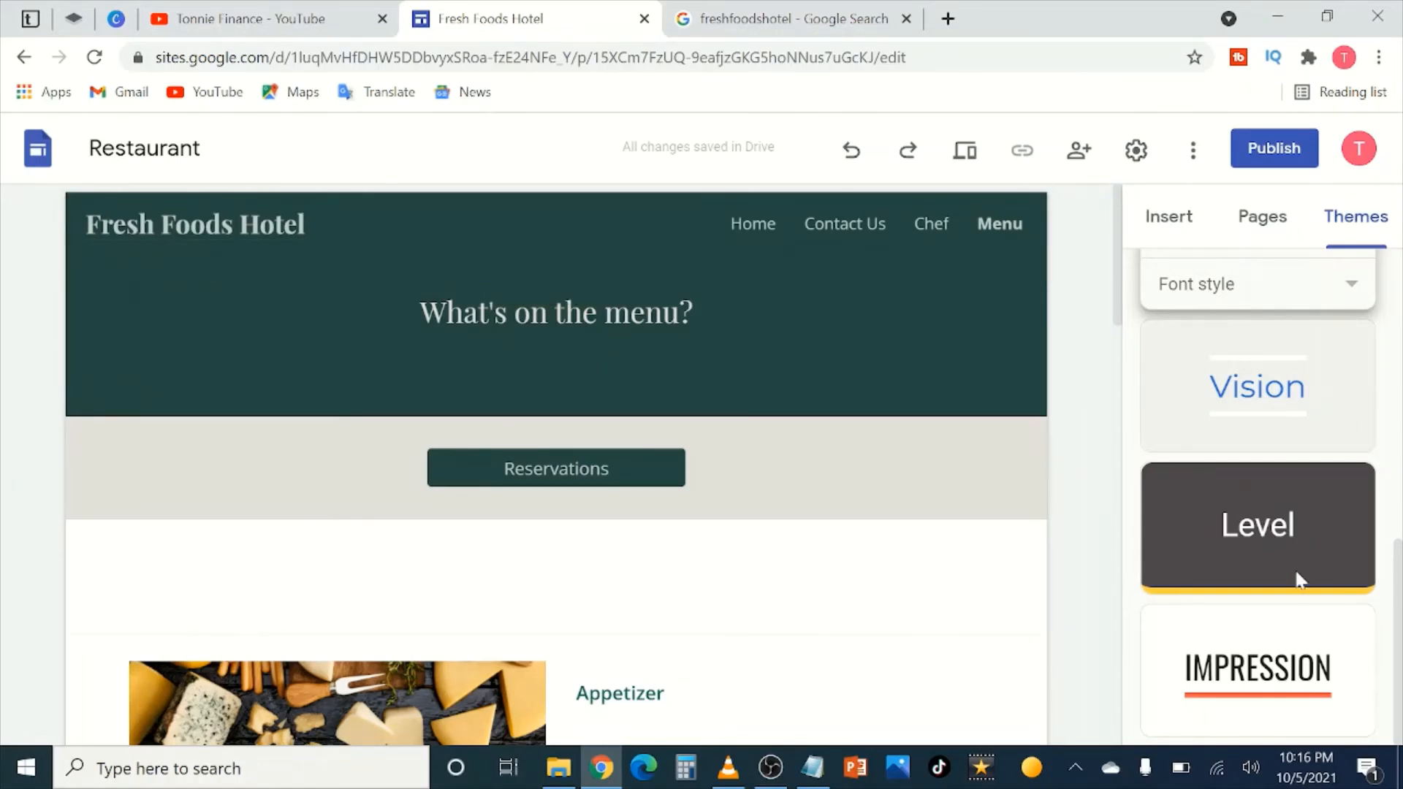
scroll(1301, 597, up, 4)
scroll(1308, 608, down, 4)
scroll(1298, 496, up, 8)
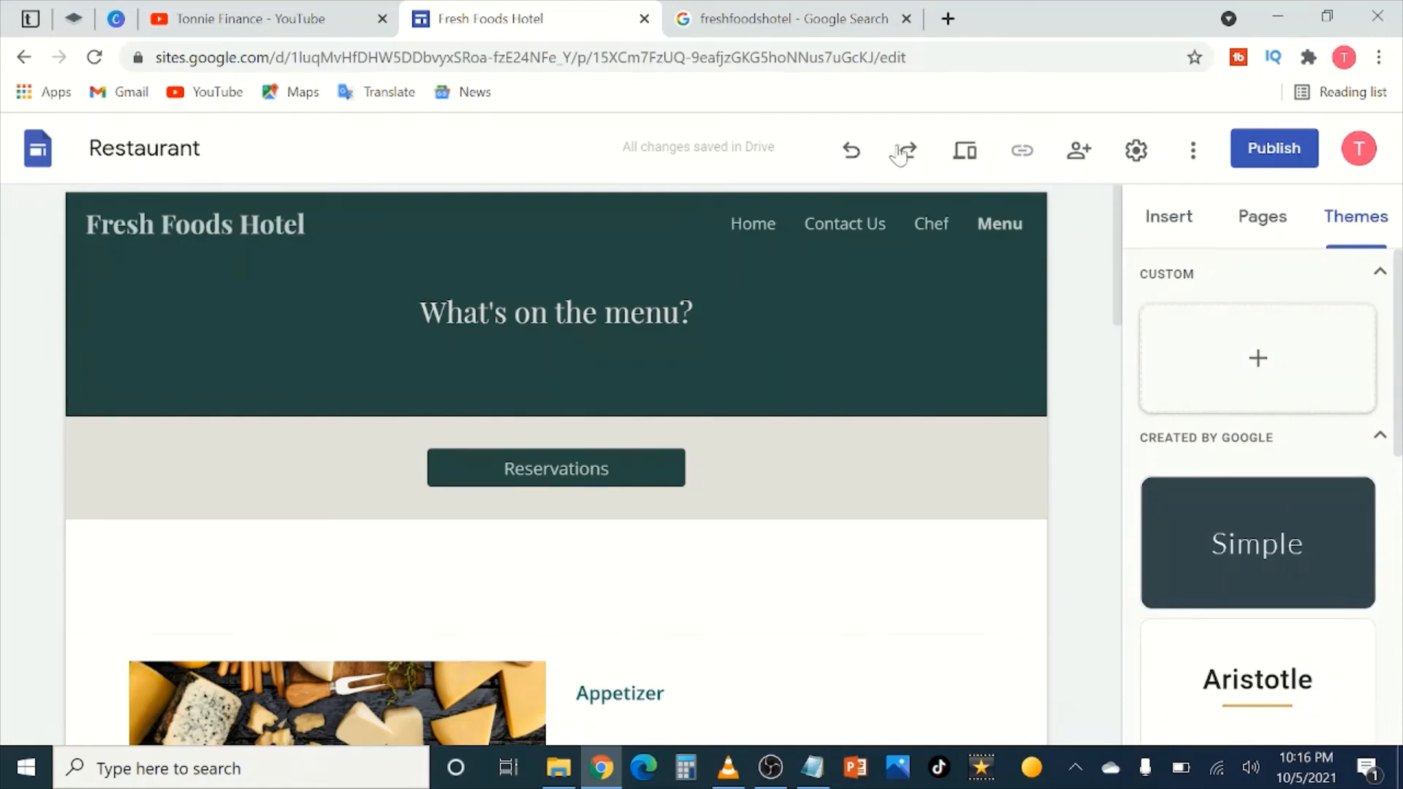
Step: On the Home page, relink the Reservations button from google.com to mailto: plus the hotel's info e-mail
click(487, 276)
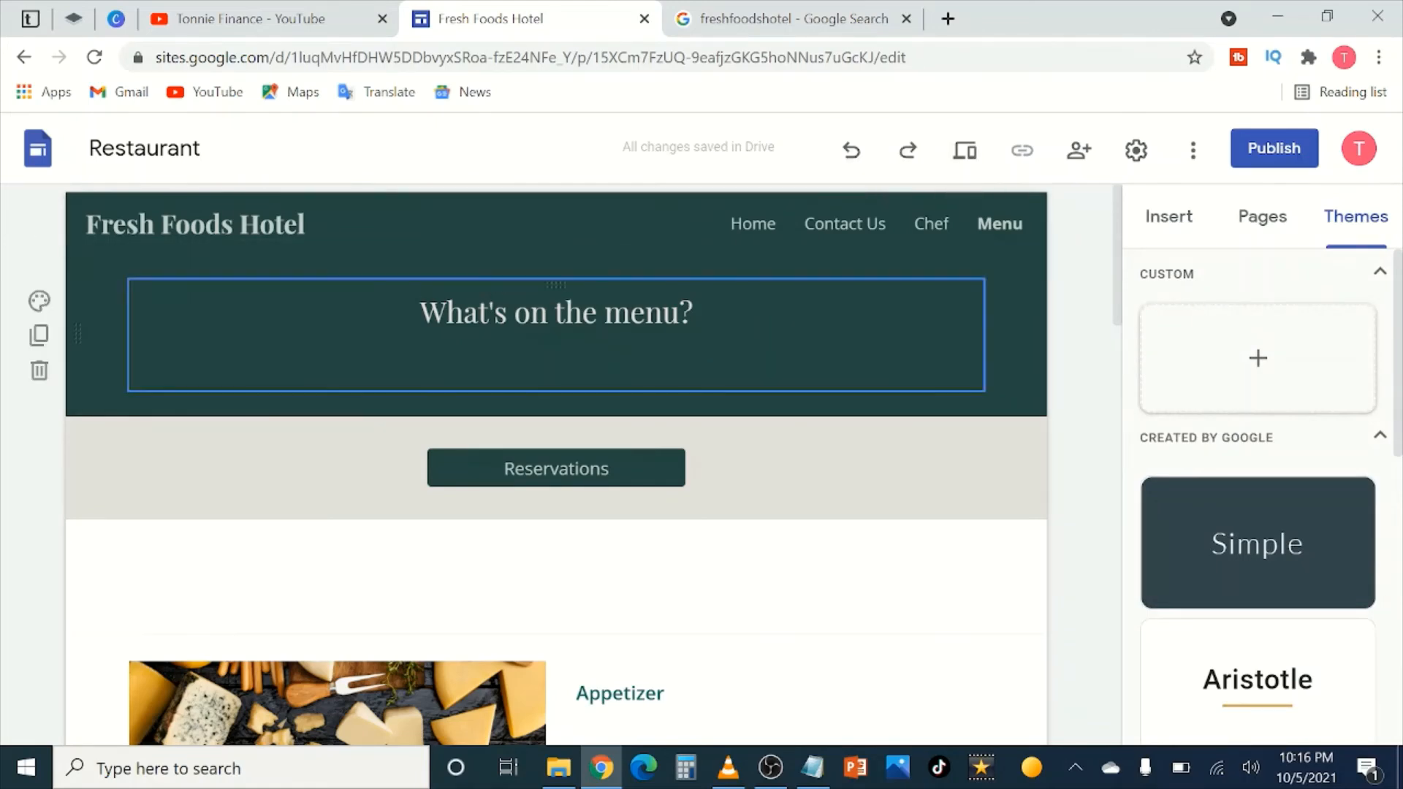
click(748, 228)
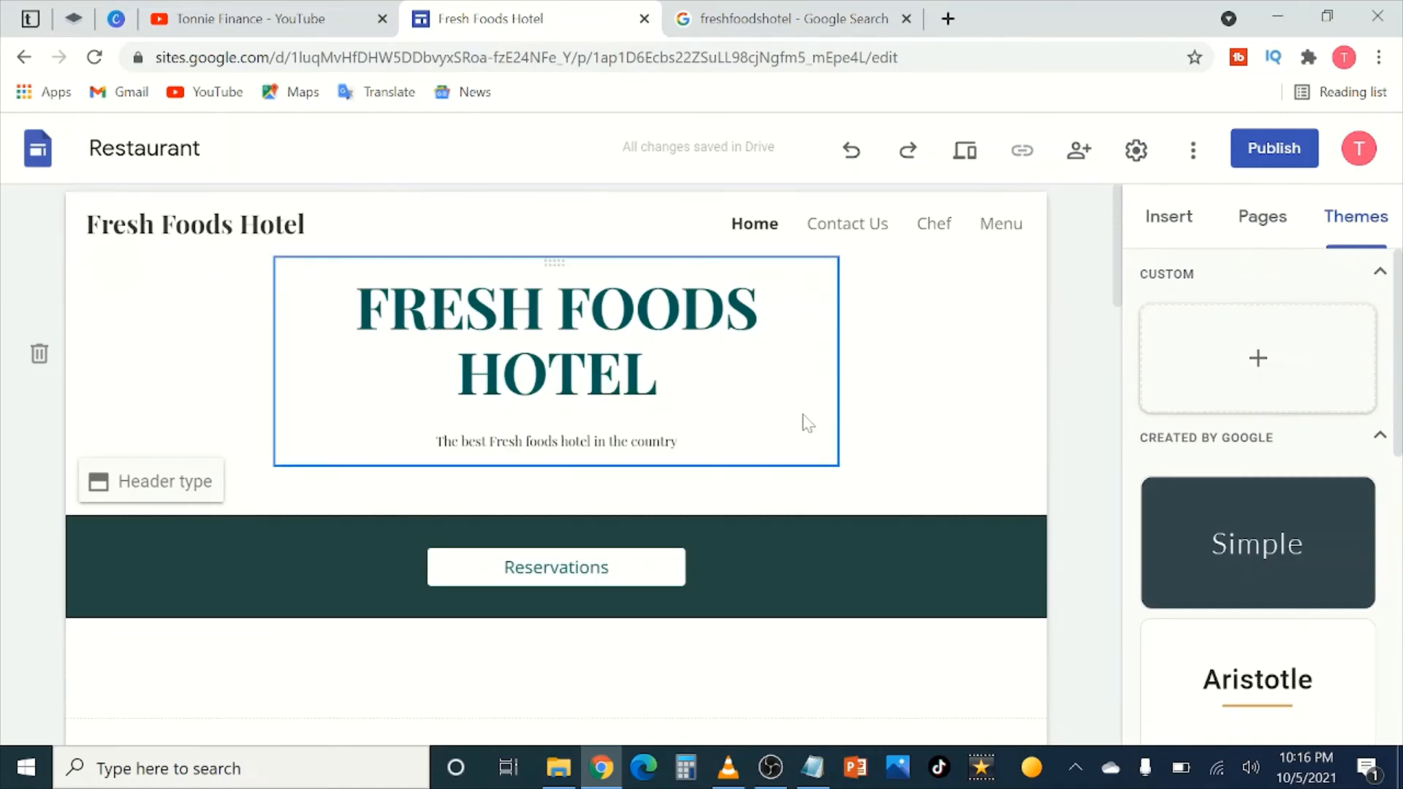
scroll(738, 455, down, 3)
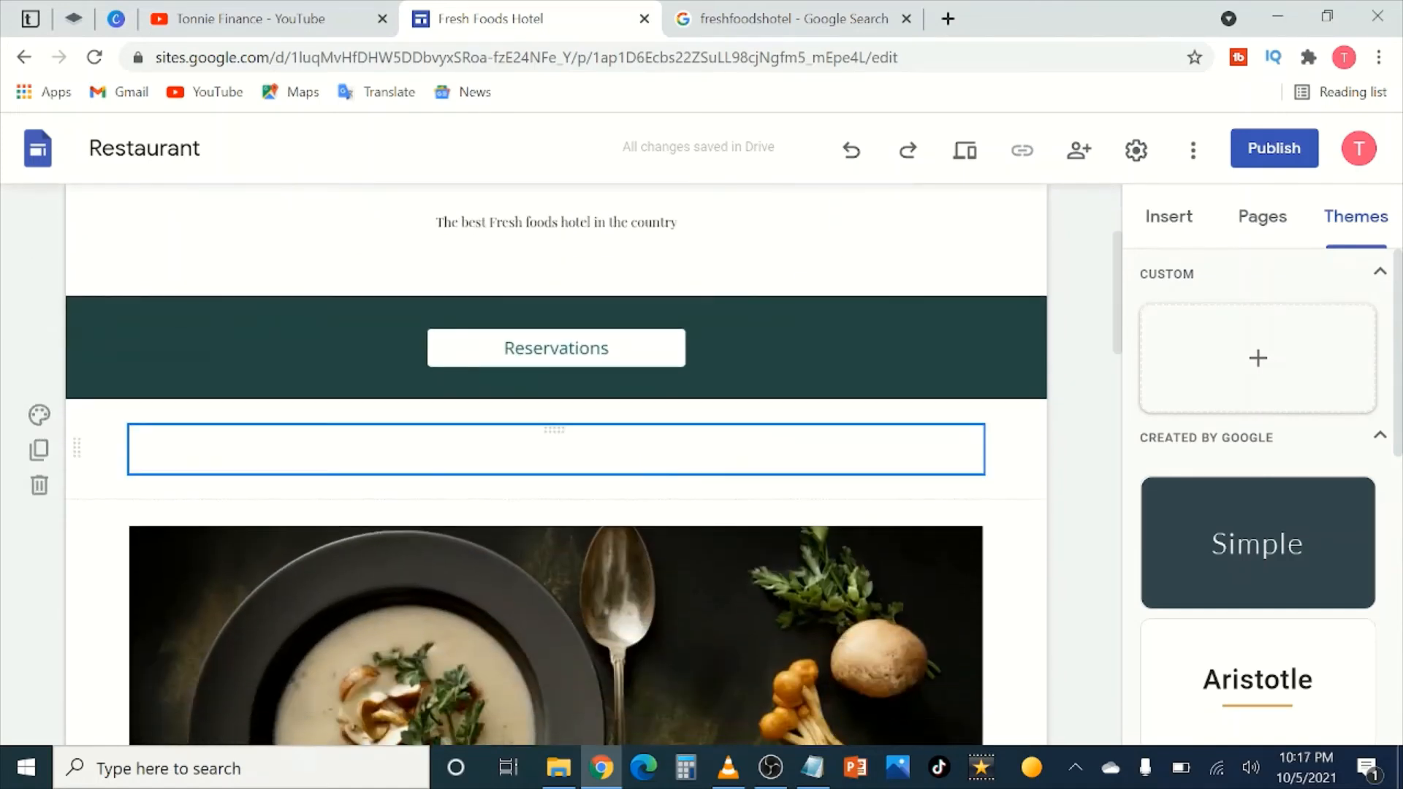
click(558, 343)
click(577, 285)
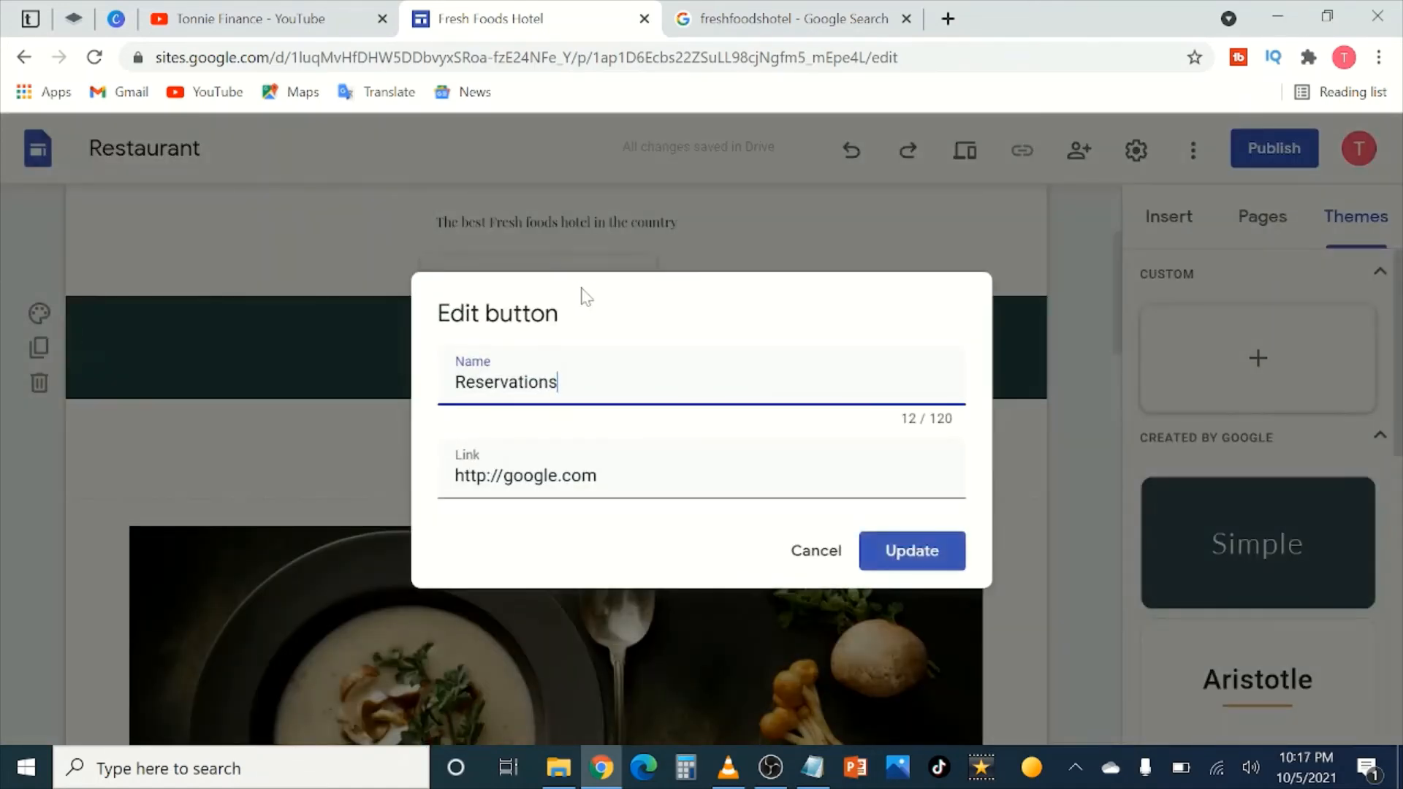
drag(598, 476, 436, 482)
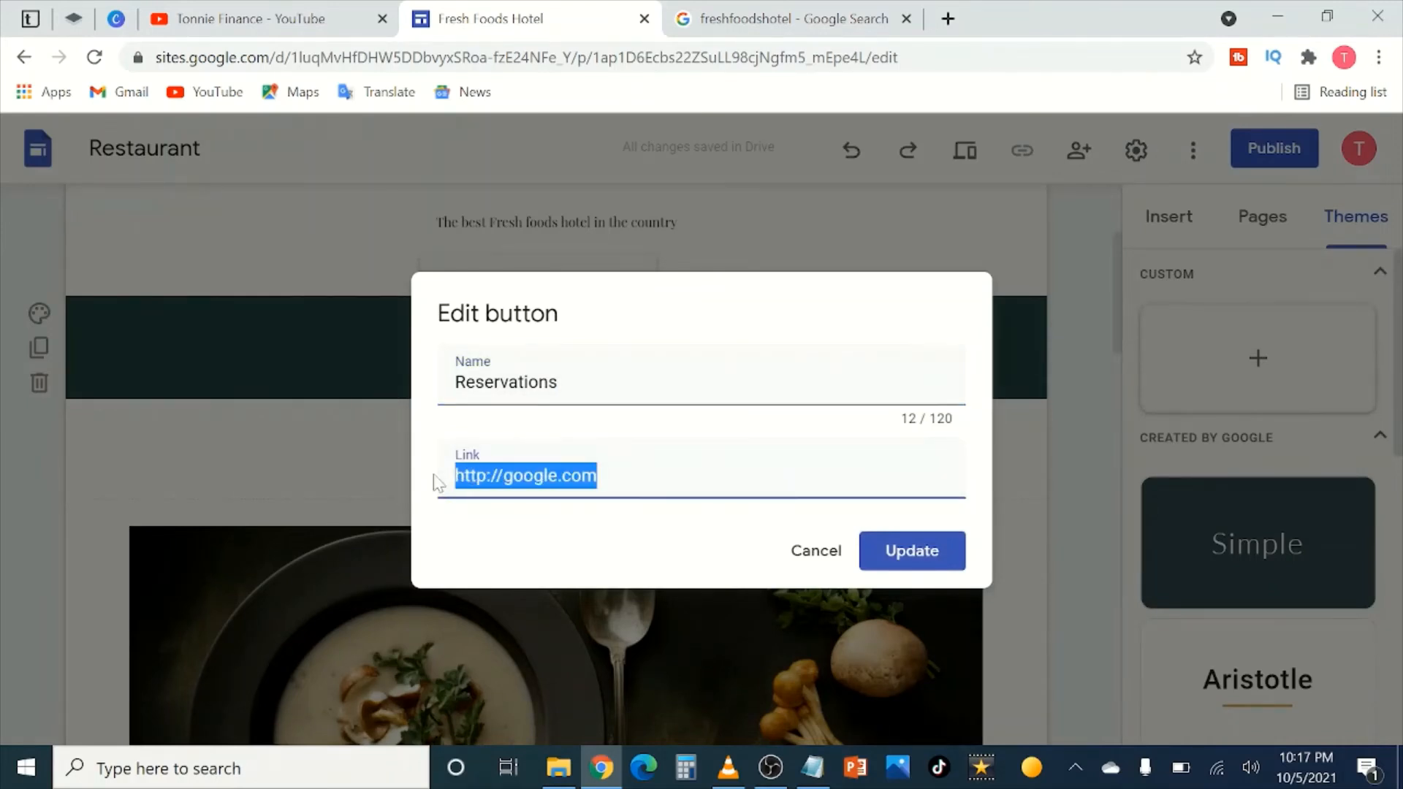
text(mailto)
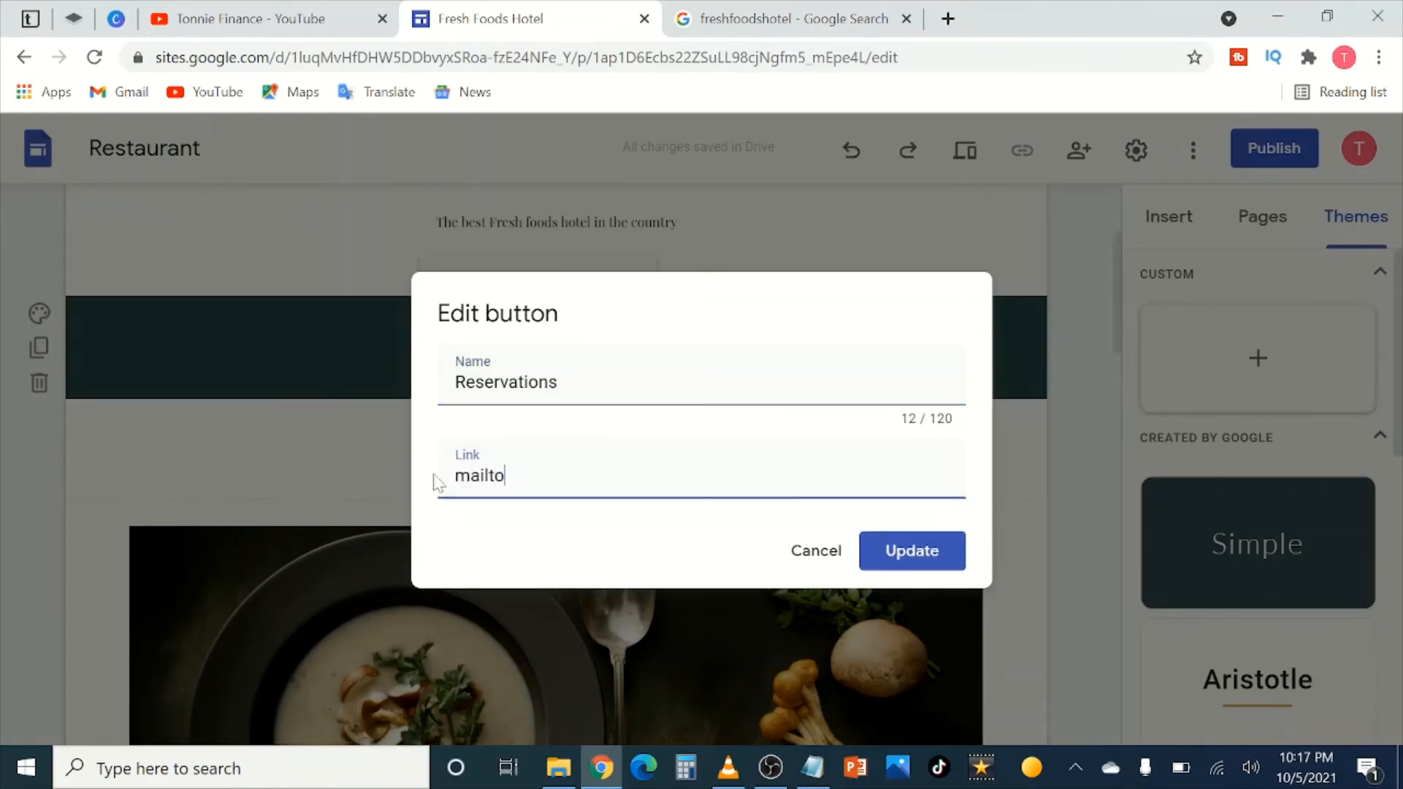
text(:)
key(ctrl+v)
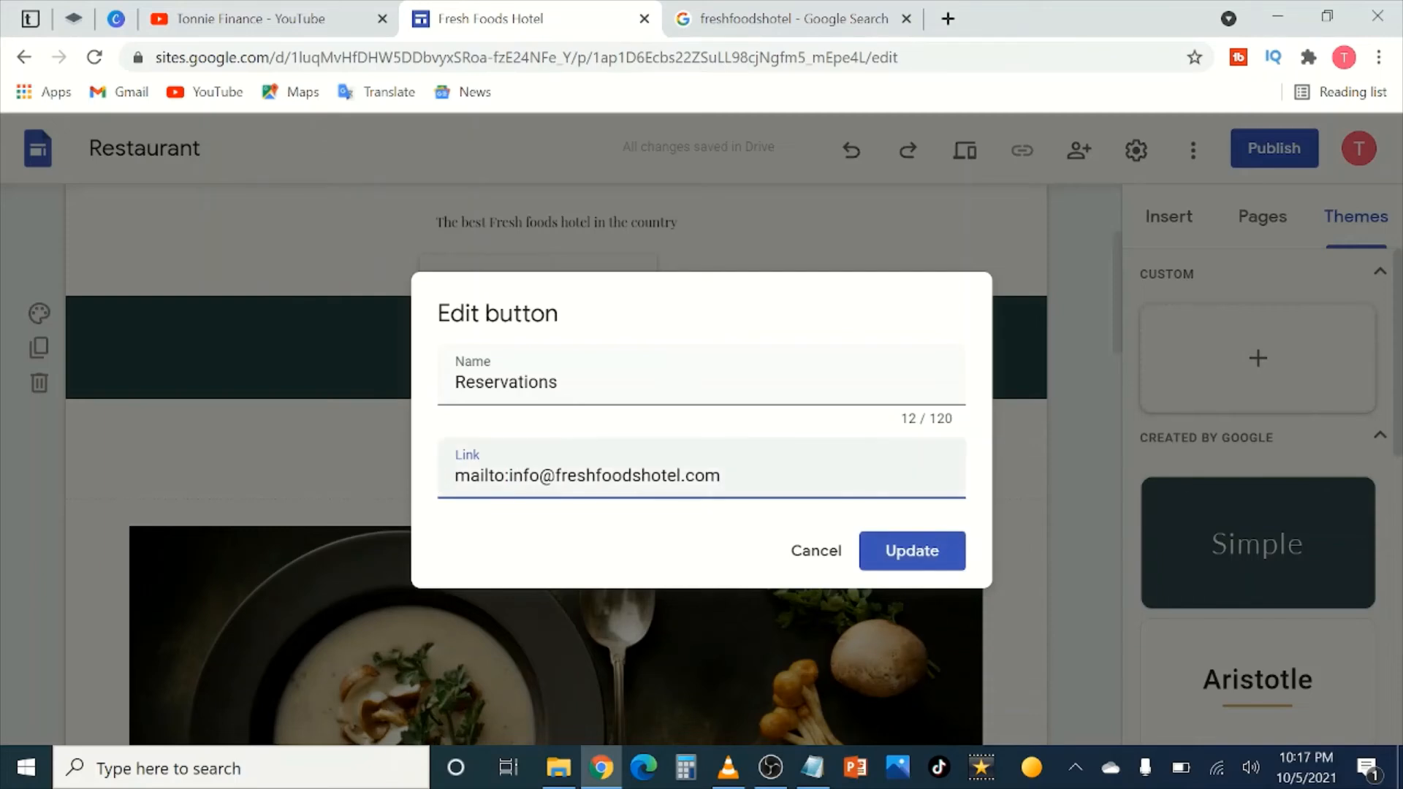
click(913, 552)
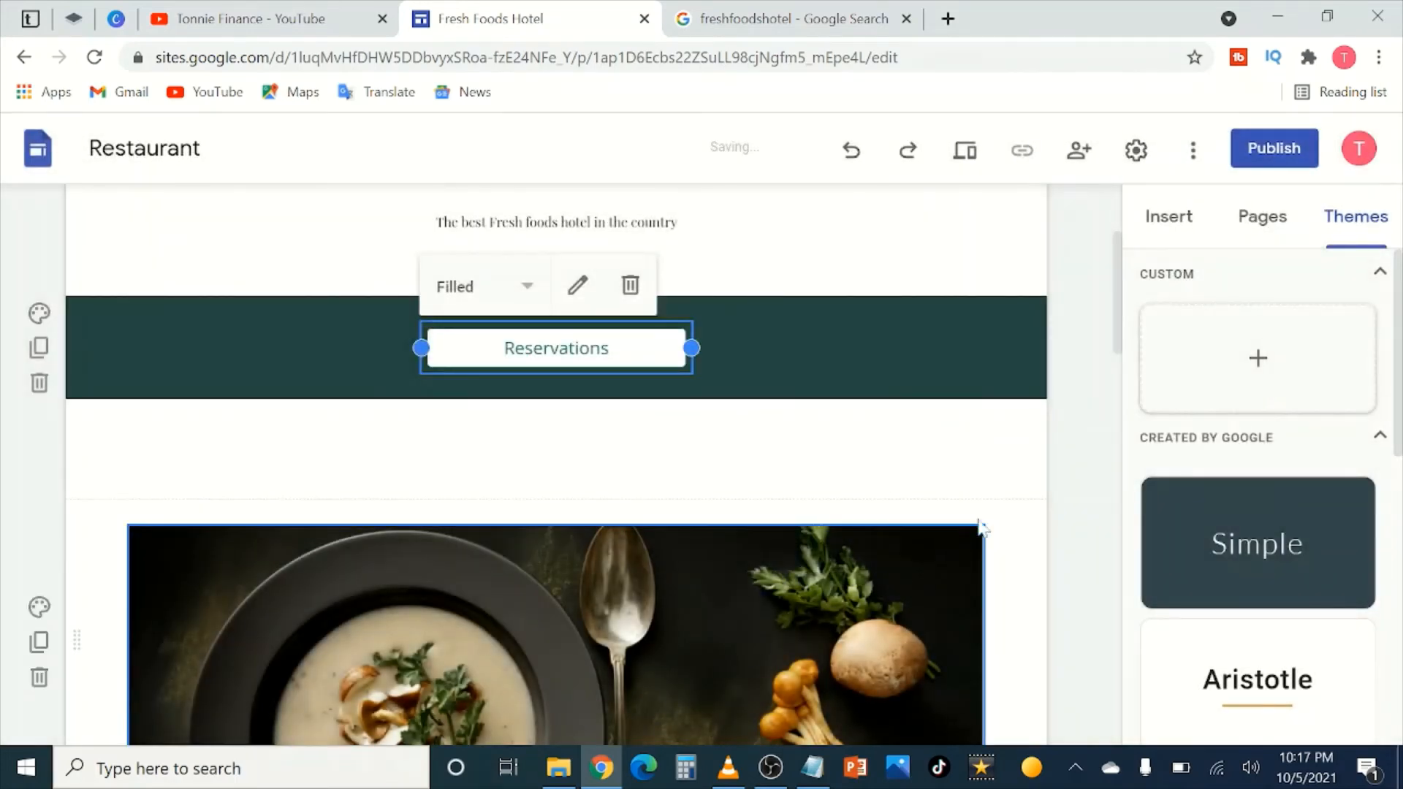
click(1071, 485)
scroll(509, 436, up, 1)
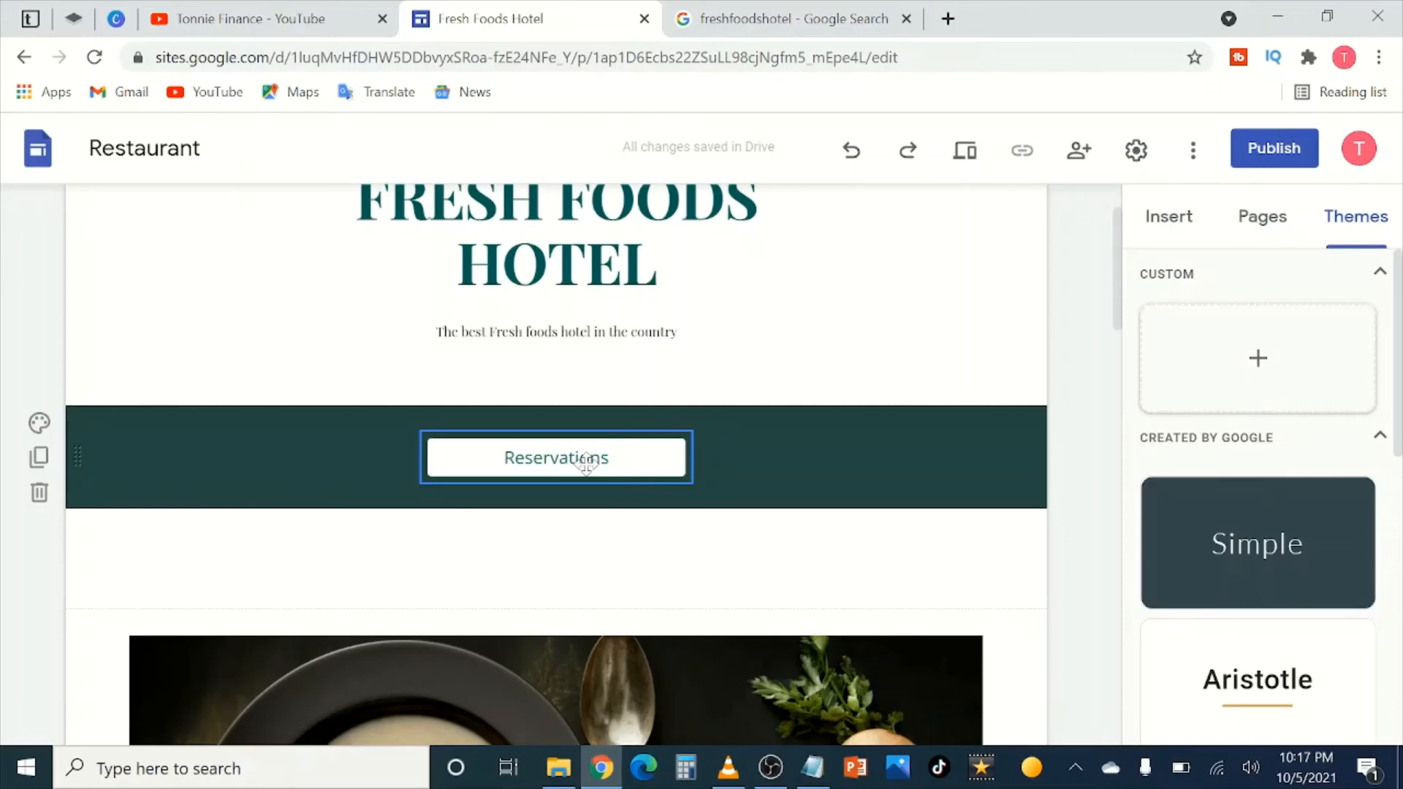
scroll(584, 460, down, 9)
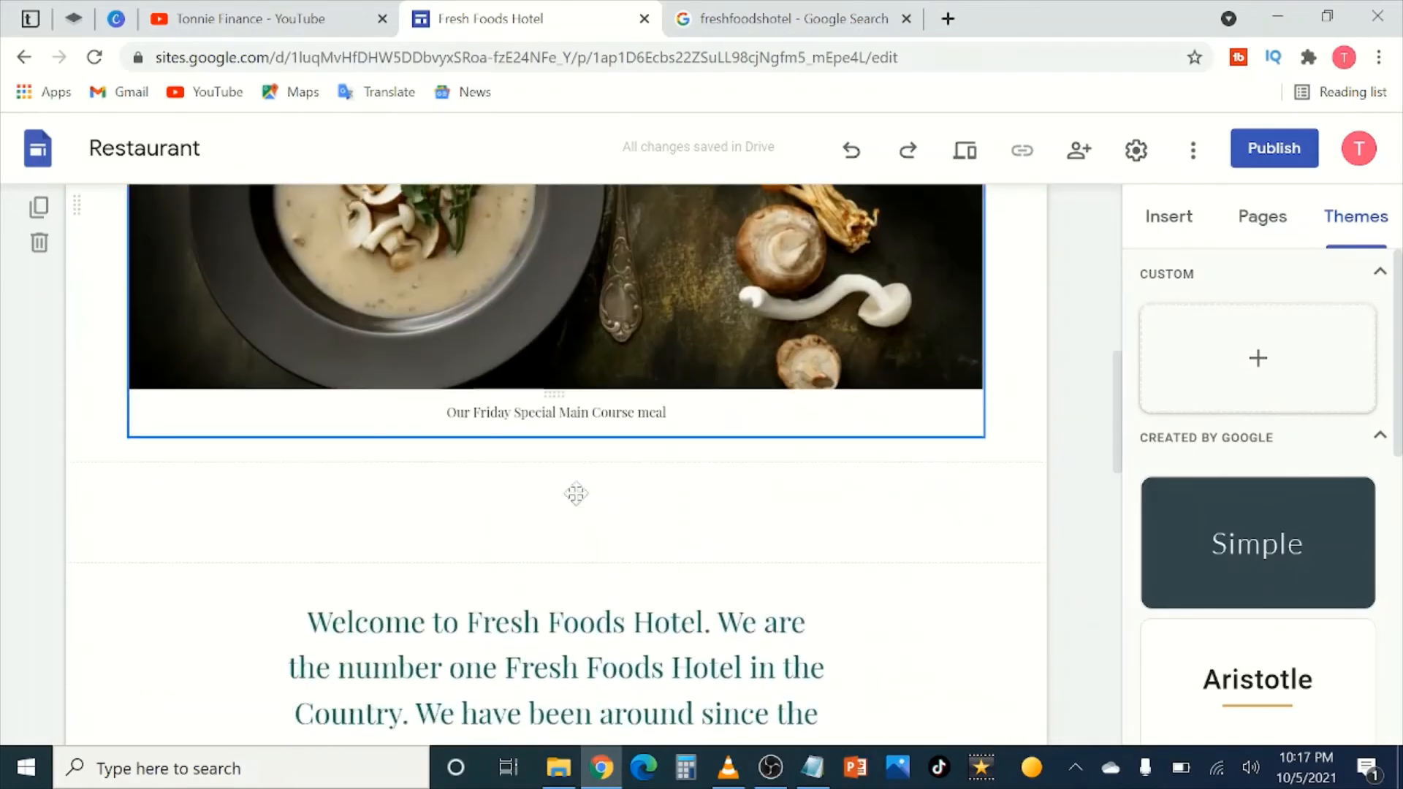
scroll(526, 447, down, 10)
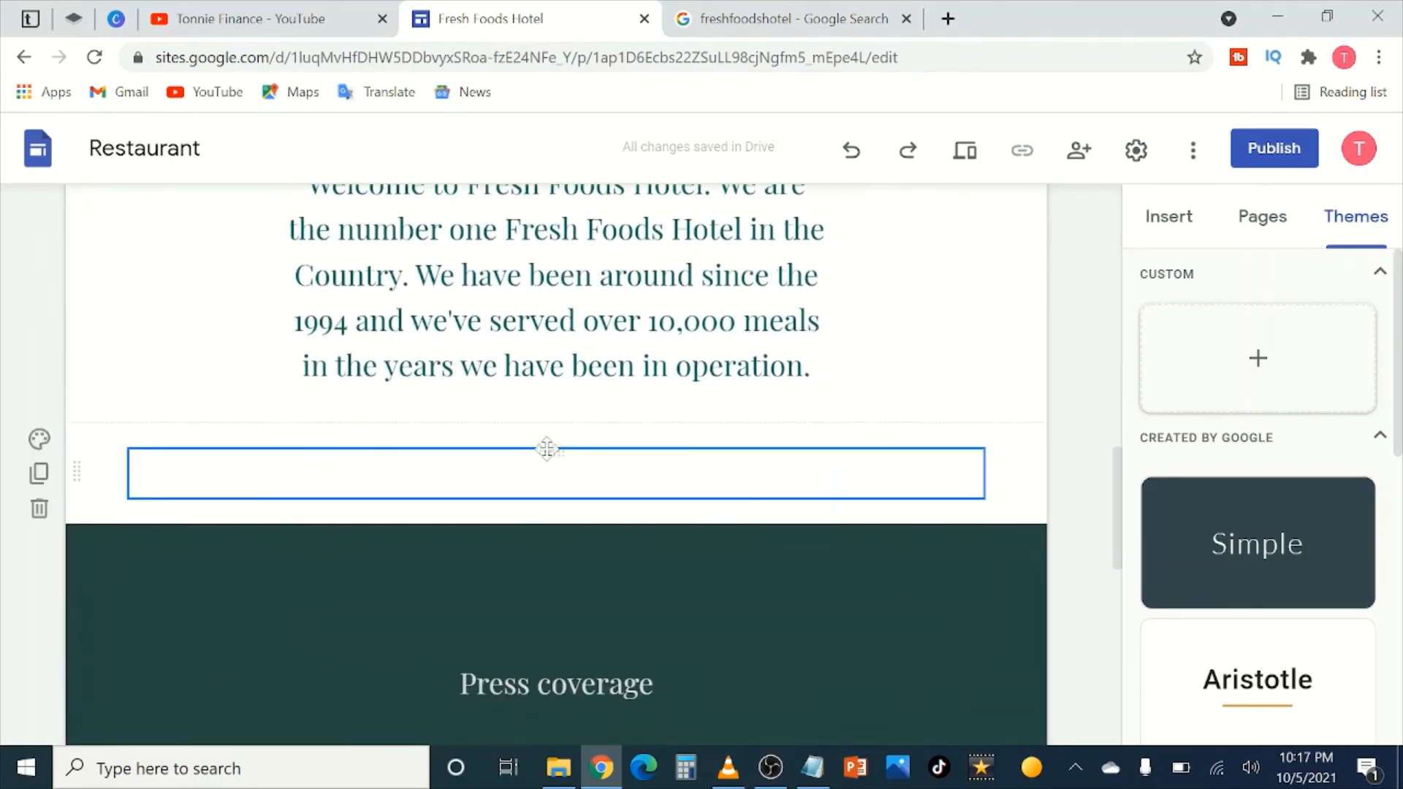
scroll(640, 507, down, 6)
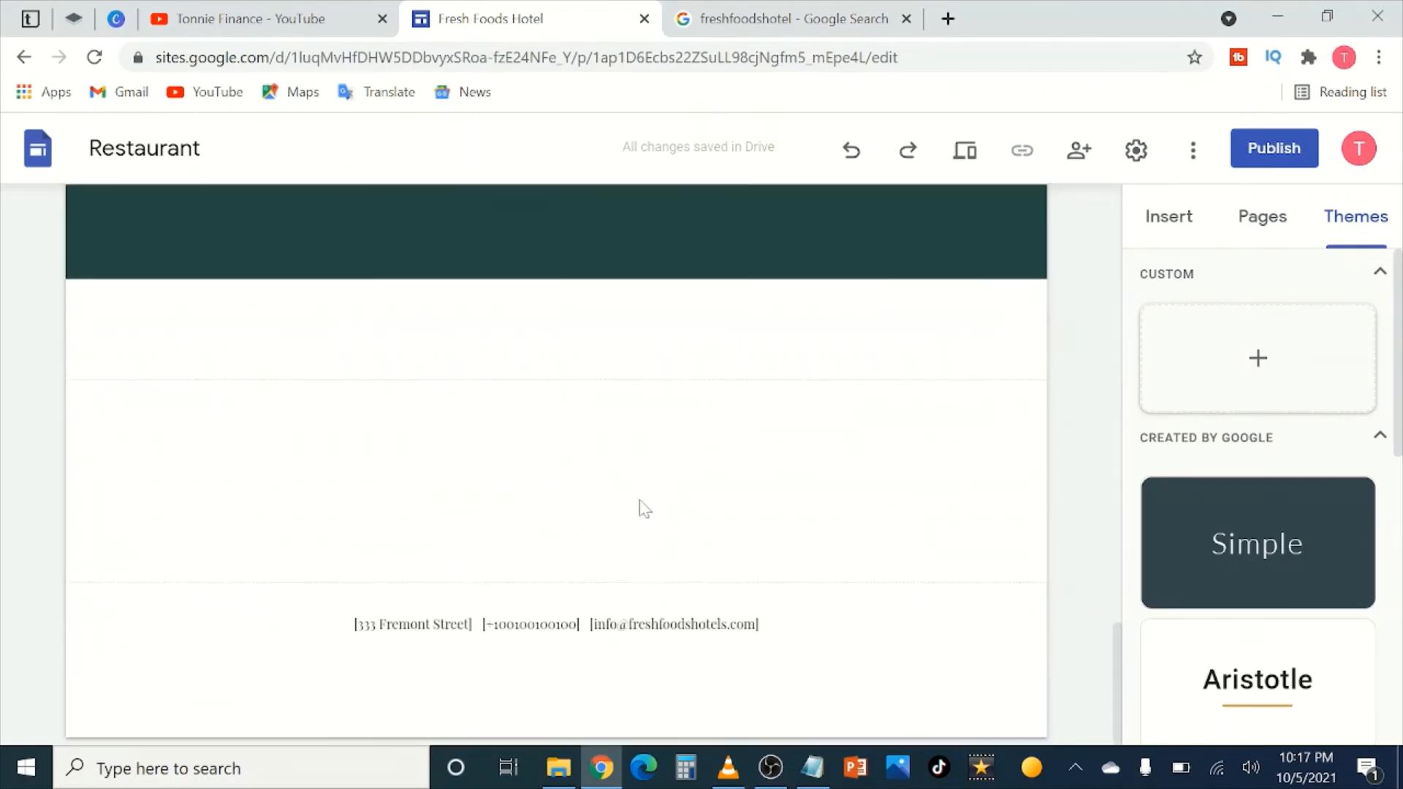
scroll(1001, 475, up, 3)
scroll(1003, 478, up, 20)
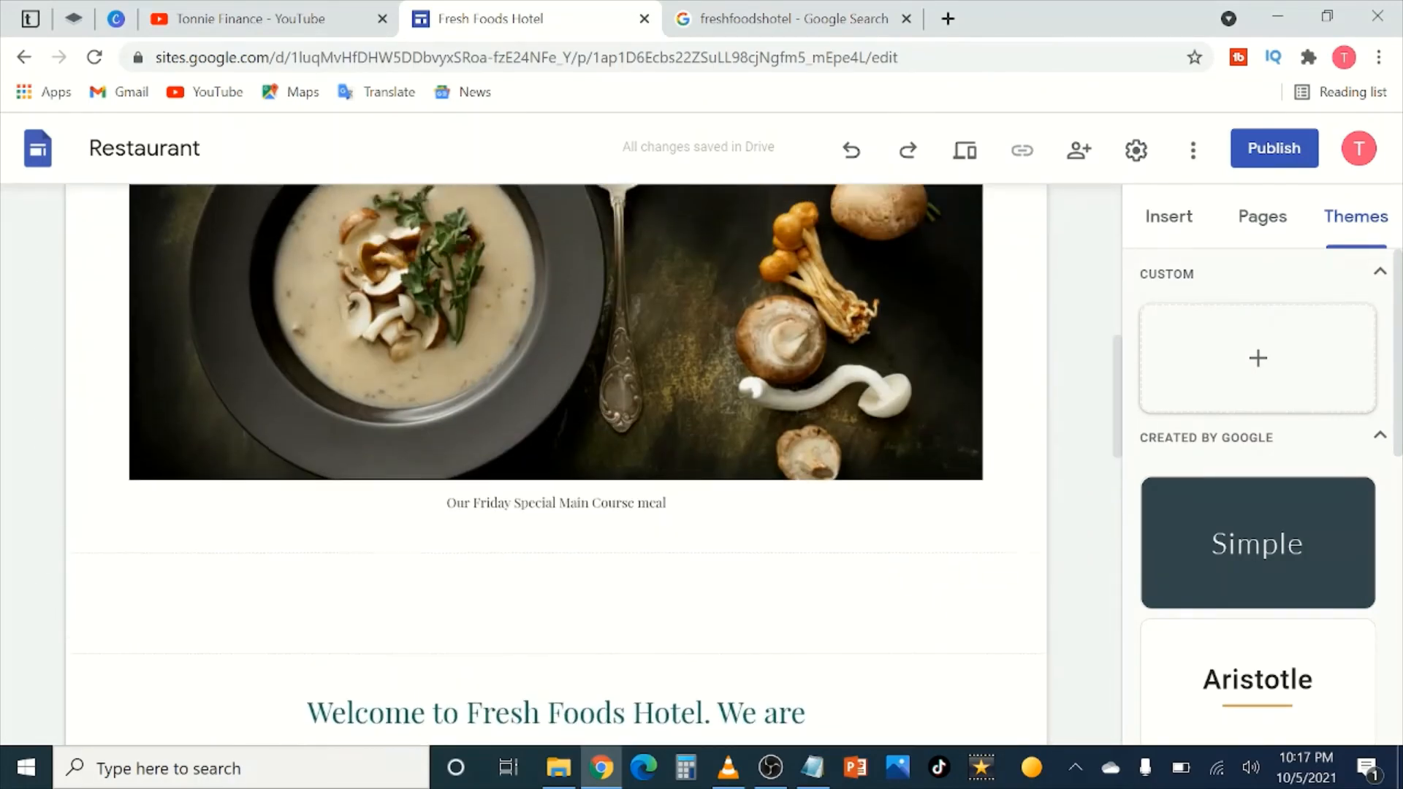
scroll(556, 465, up, 1)
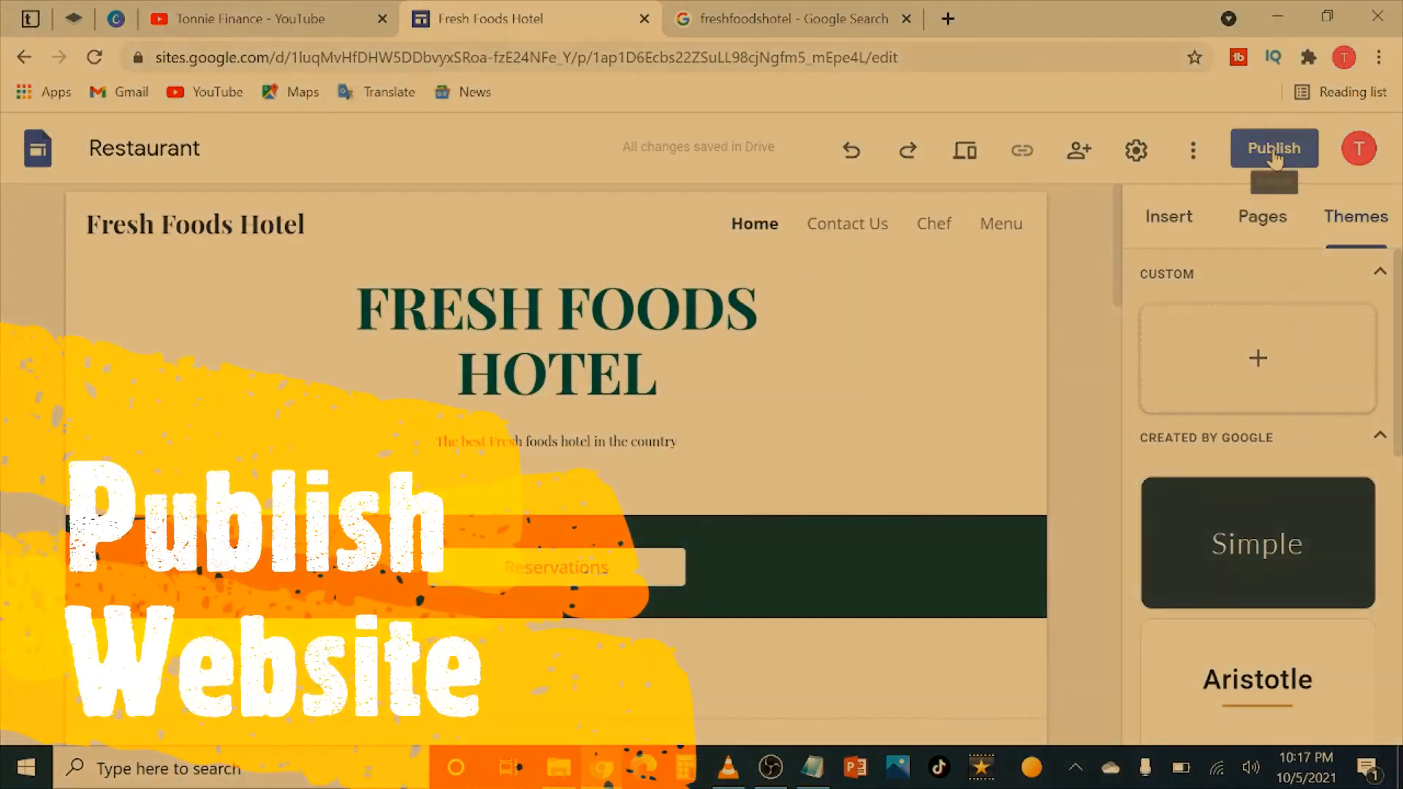
Step: Start publishing the site and copy the suggested web address
click(1274, 151)
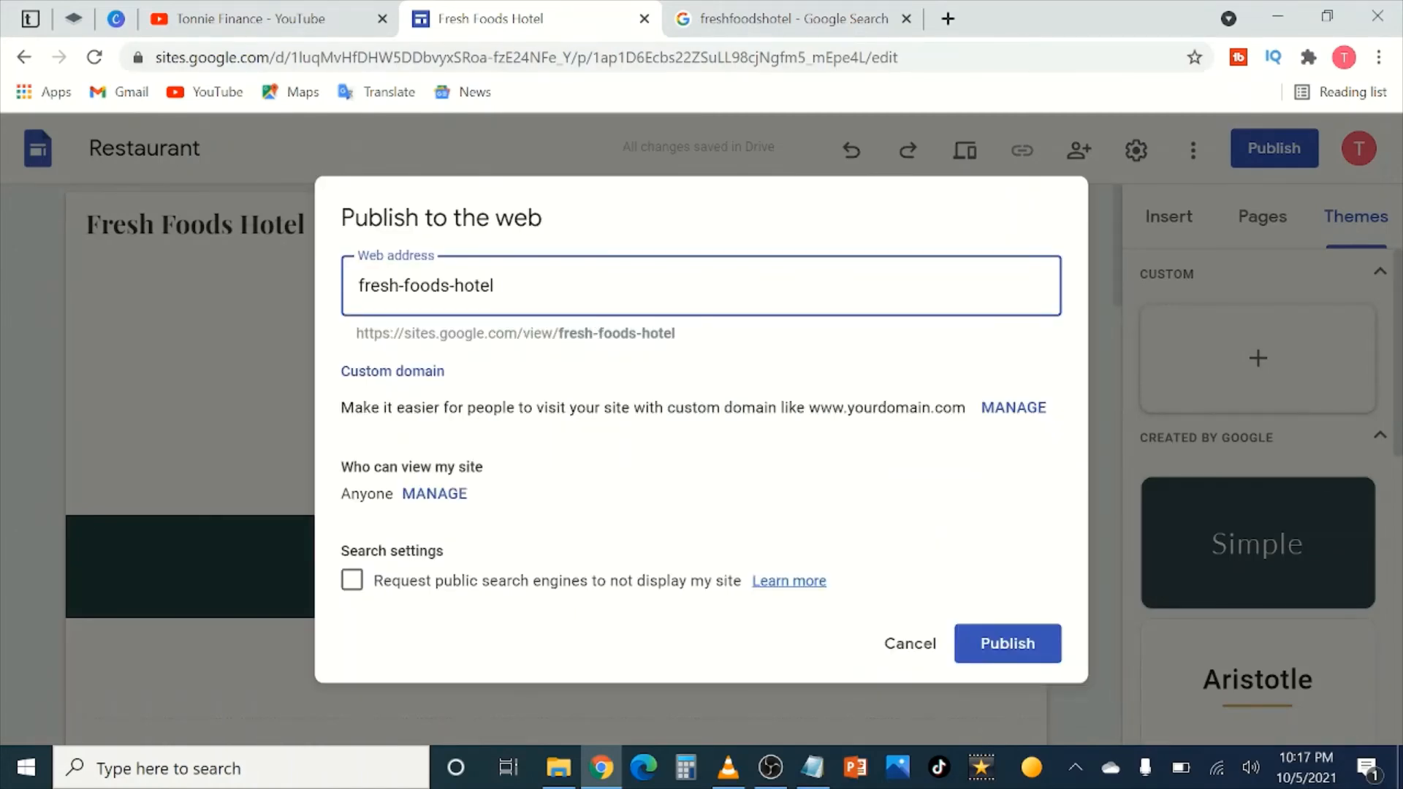
key(ctrl+a)
right_click(382, 292)
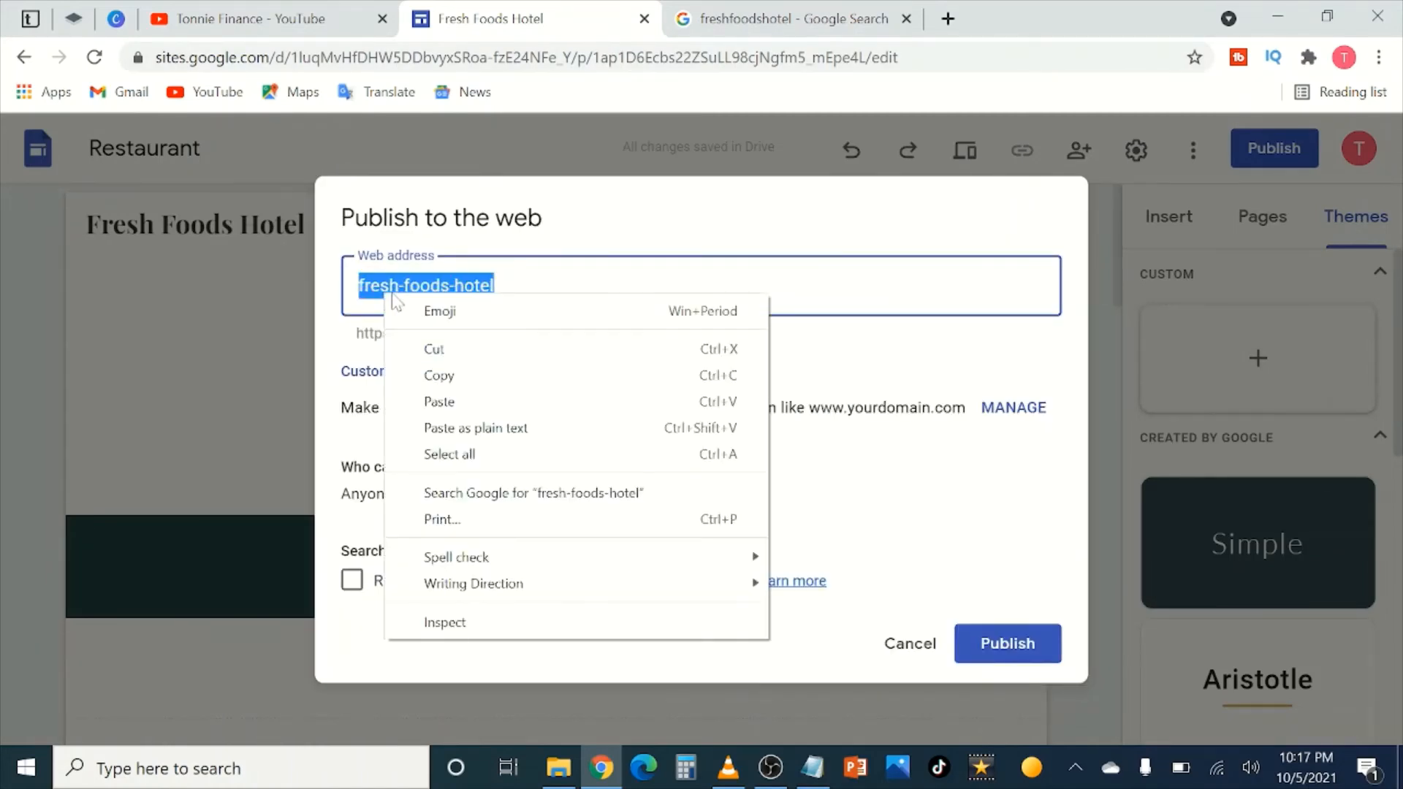
click(464, 372)
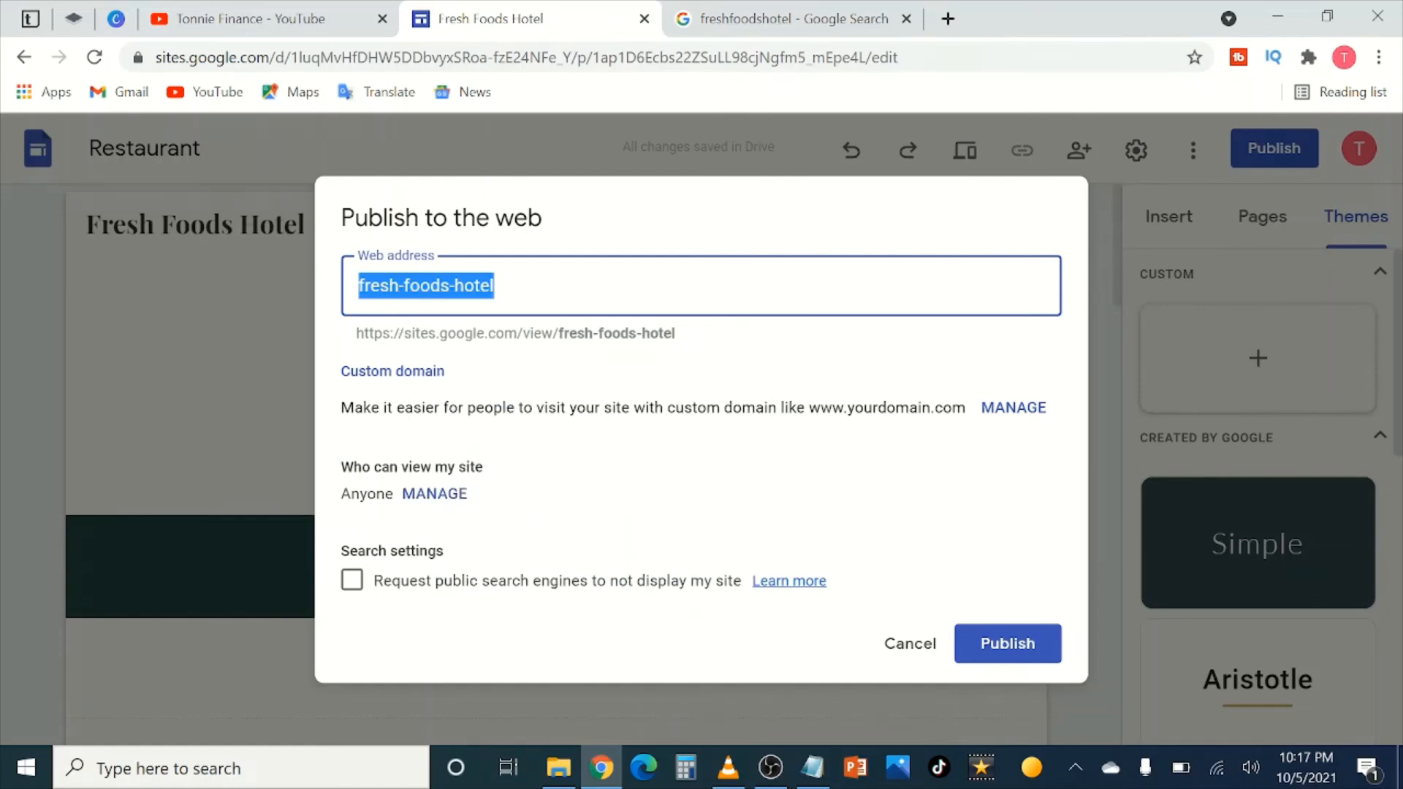
Step: Delete both hyphens so the web address reads freshfoodshotel
click(496, 286)
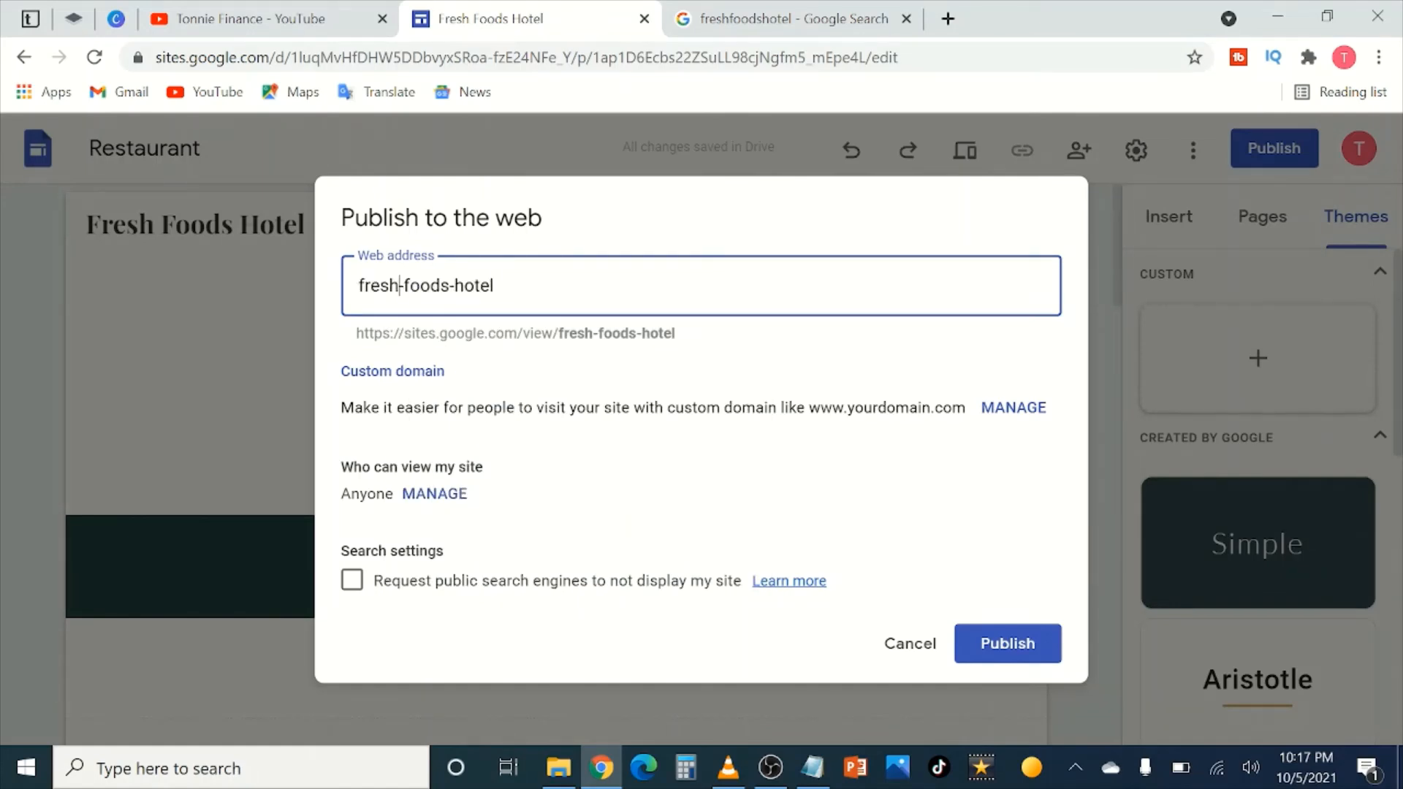
drag(399, 285, 404, 285)
key(BackSpace)
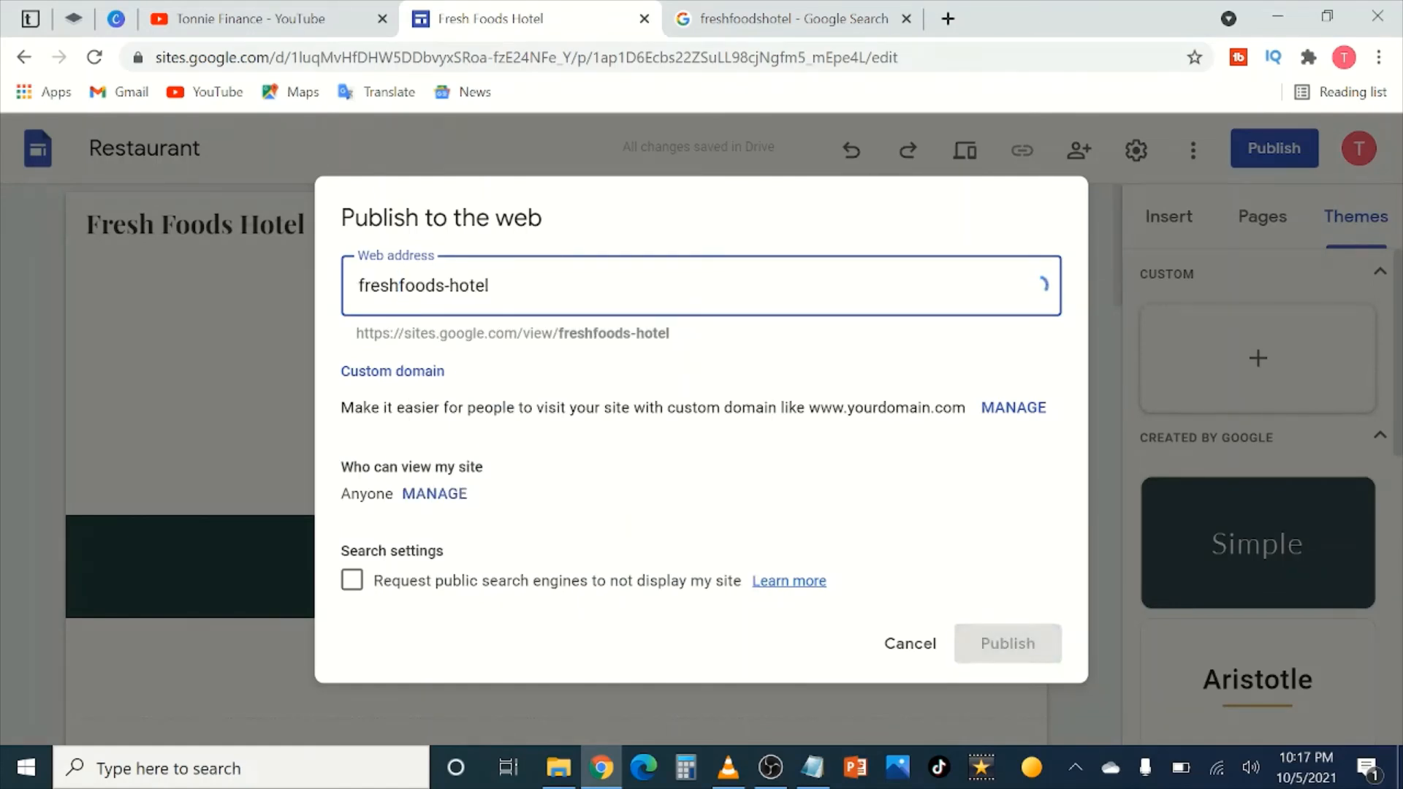
key(BackSpace)
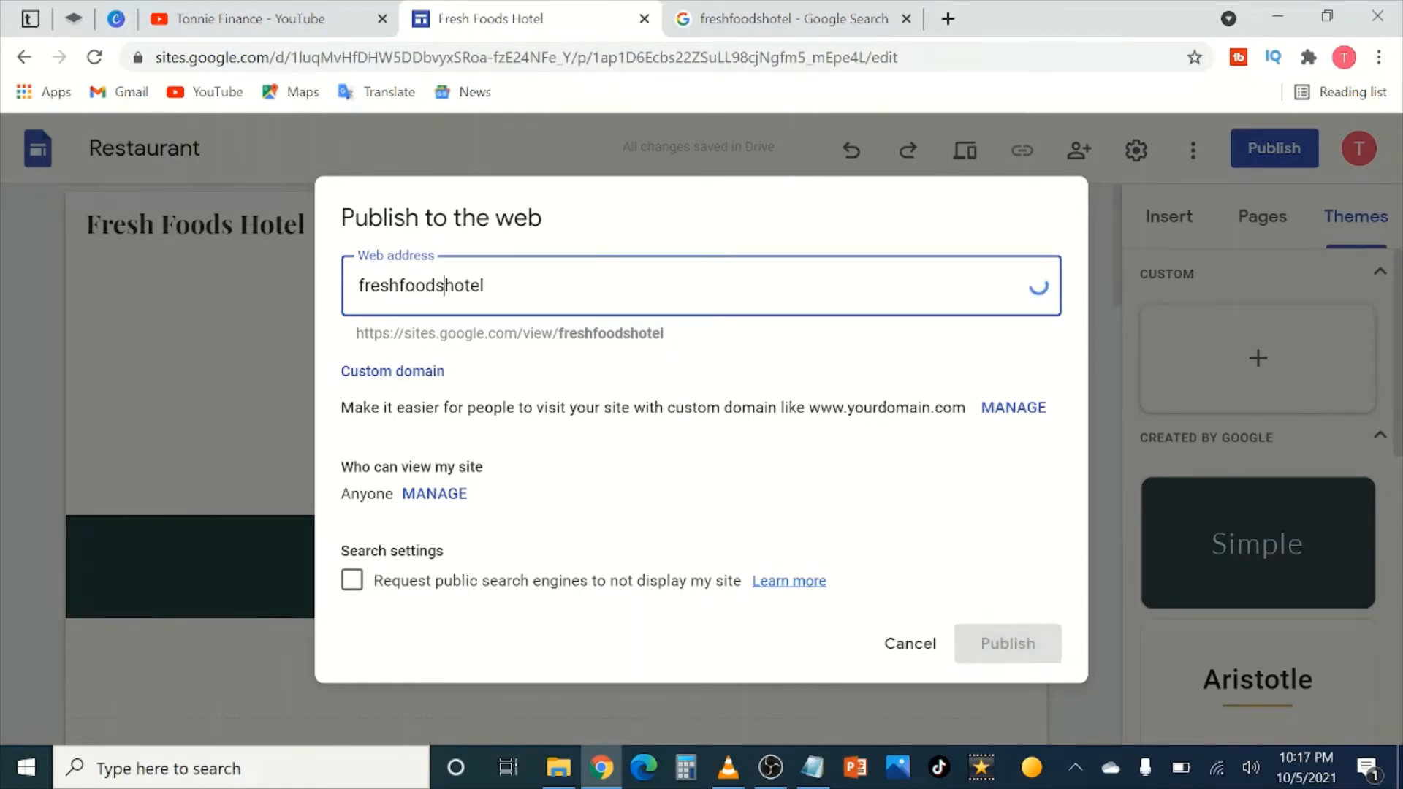
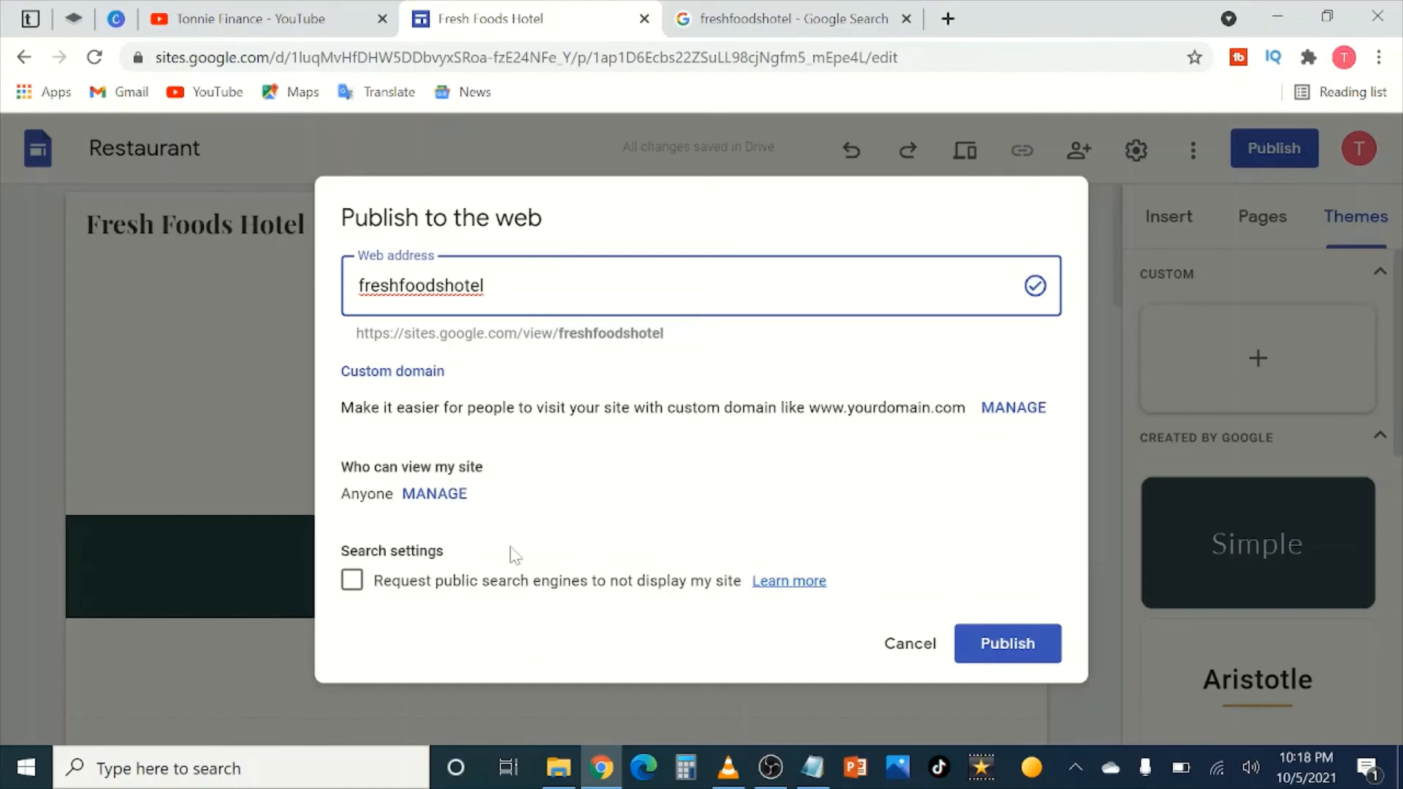
Step: Check who can view the site, then publish it at the freshfoodshotel address
click(434, 499)
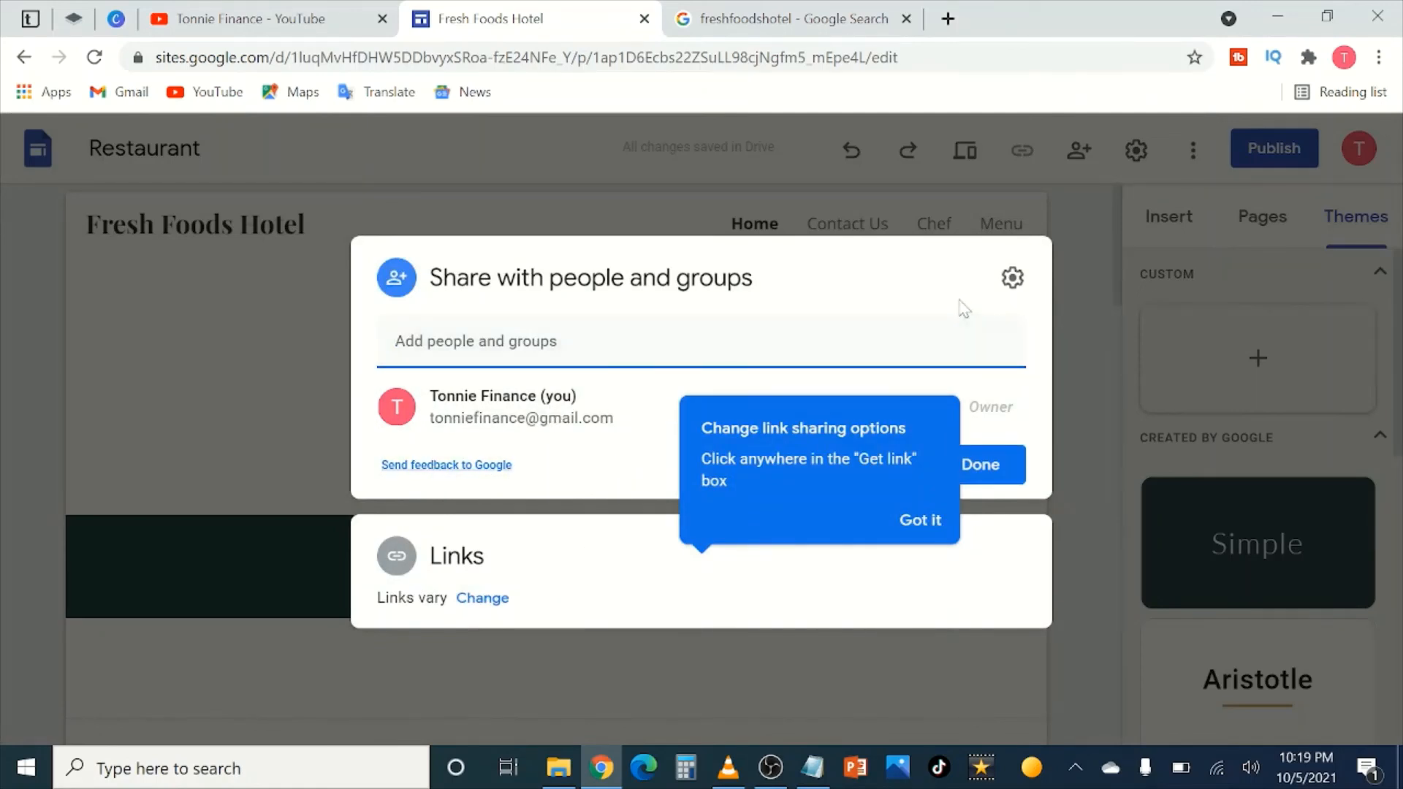
click(1086, 476)
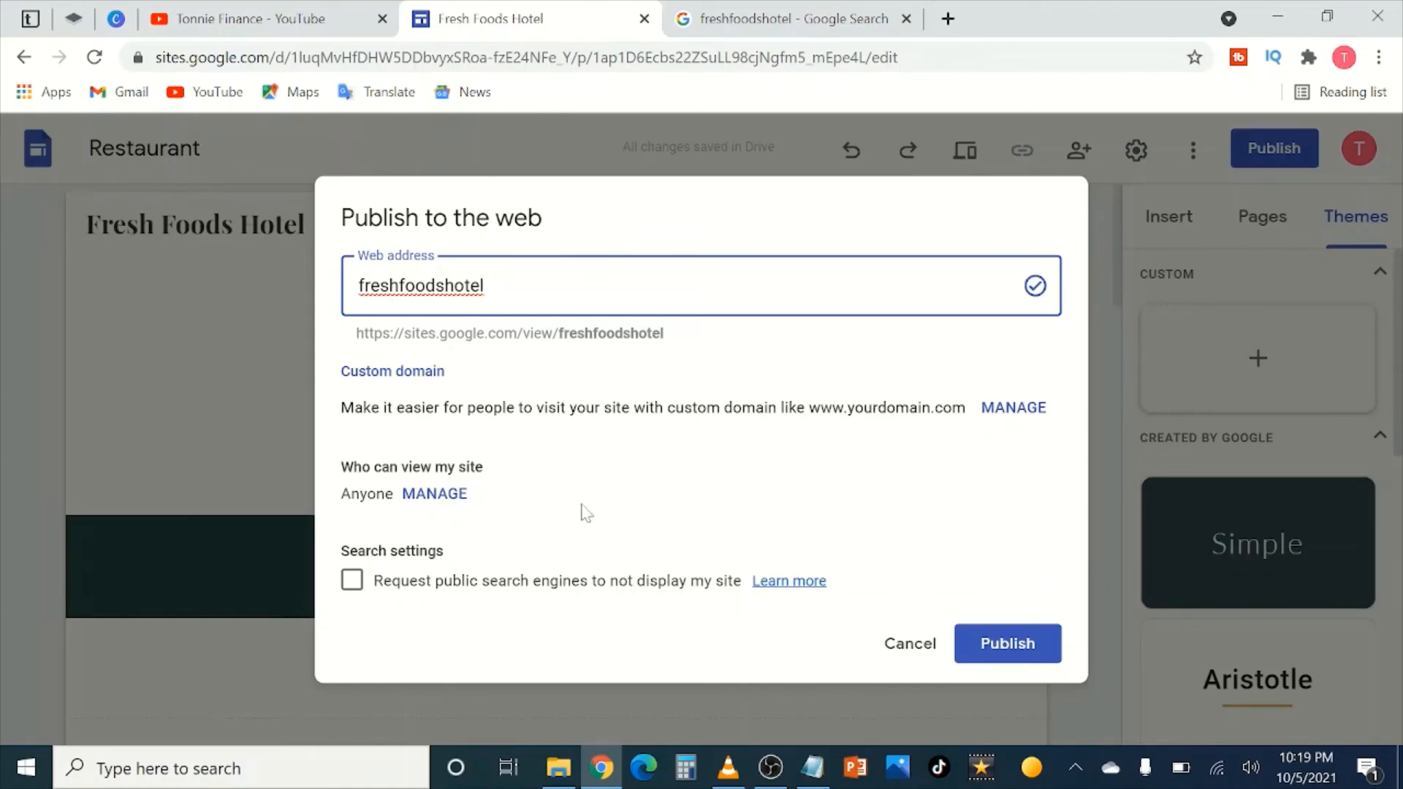
click(1011, 648)
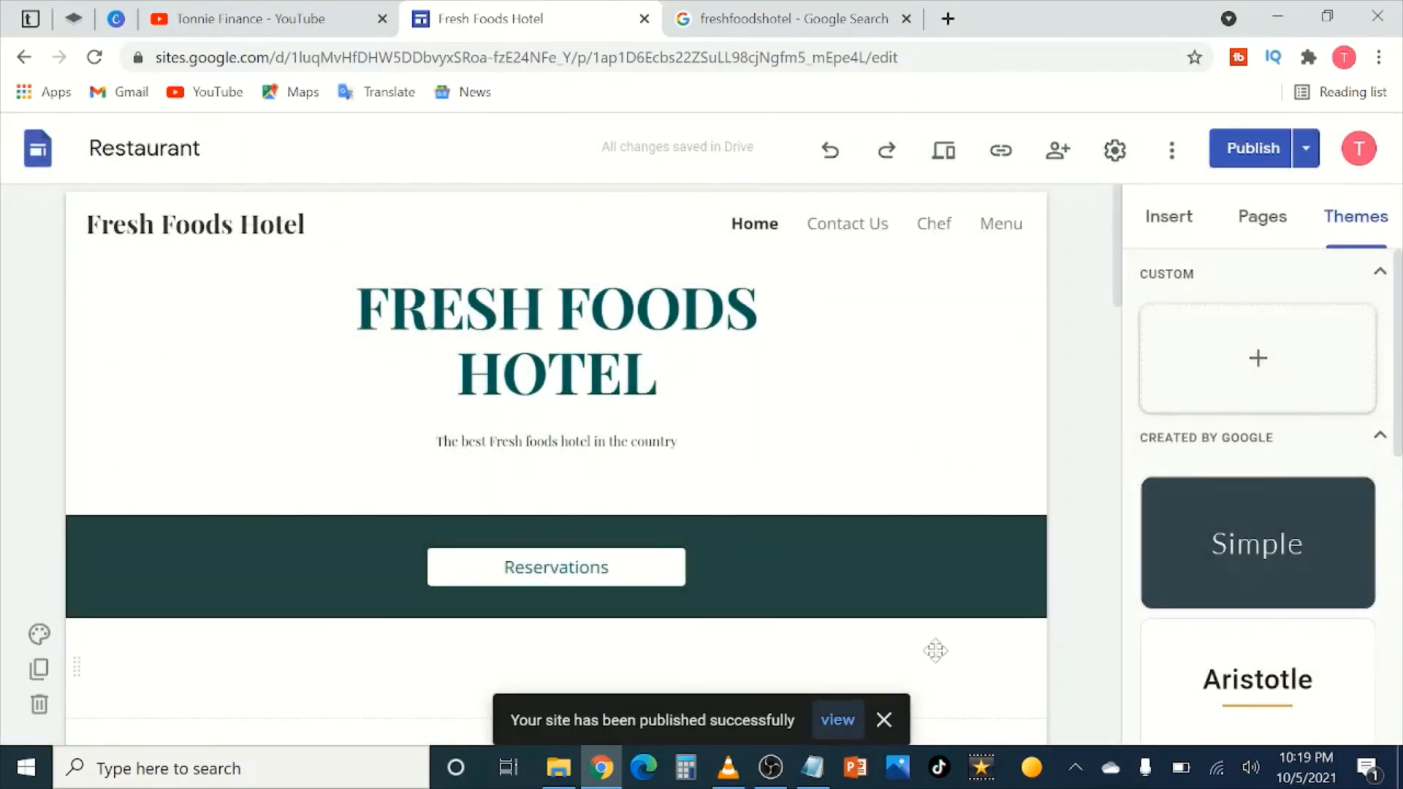
Step: Open the published site in a new tab and scroll through the live home page
click(837, 720)
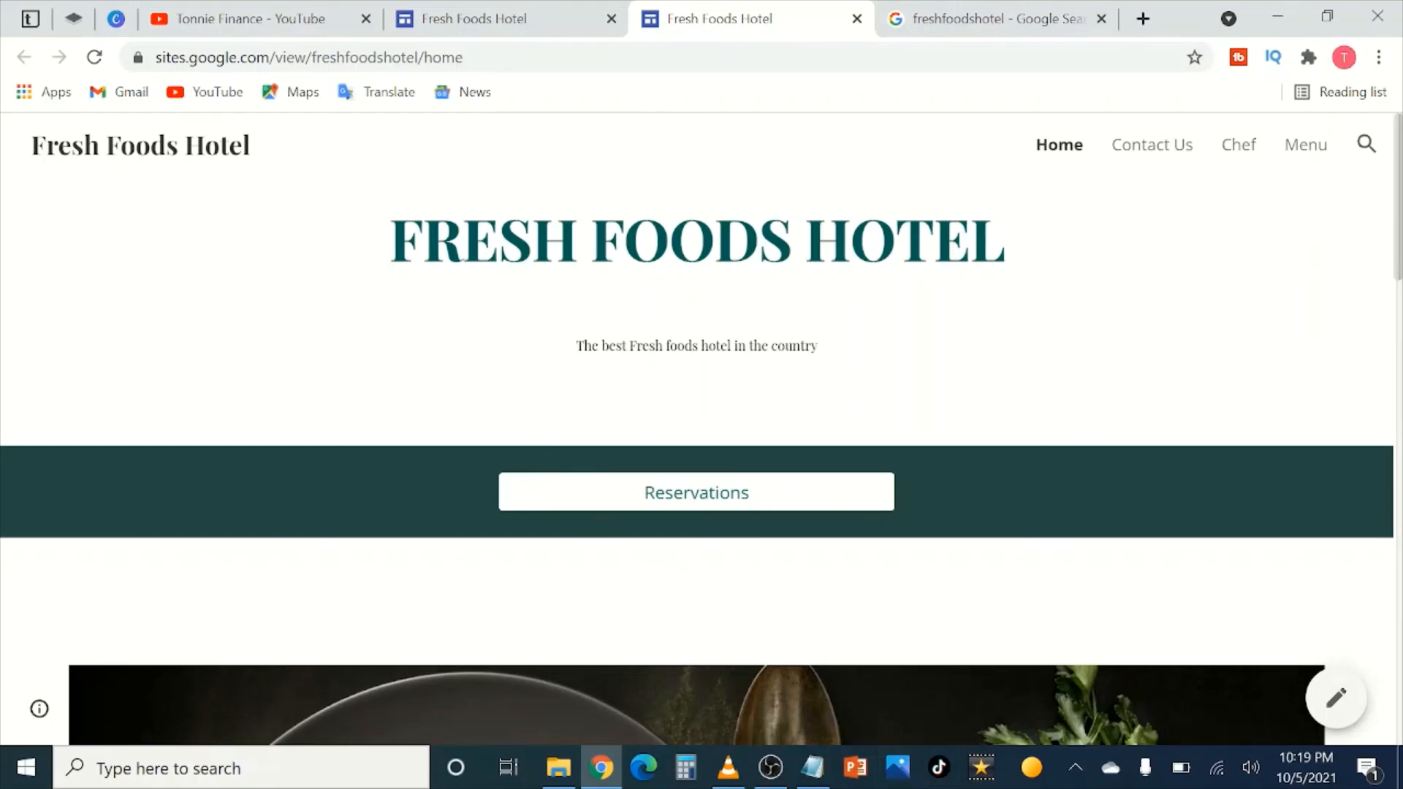
scroll(598, 274, down, 15)
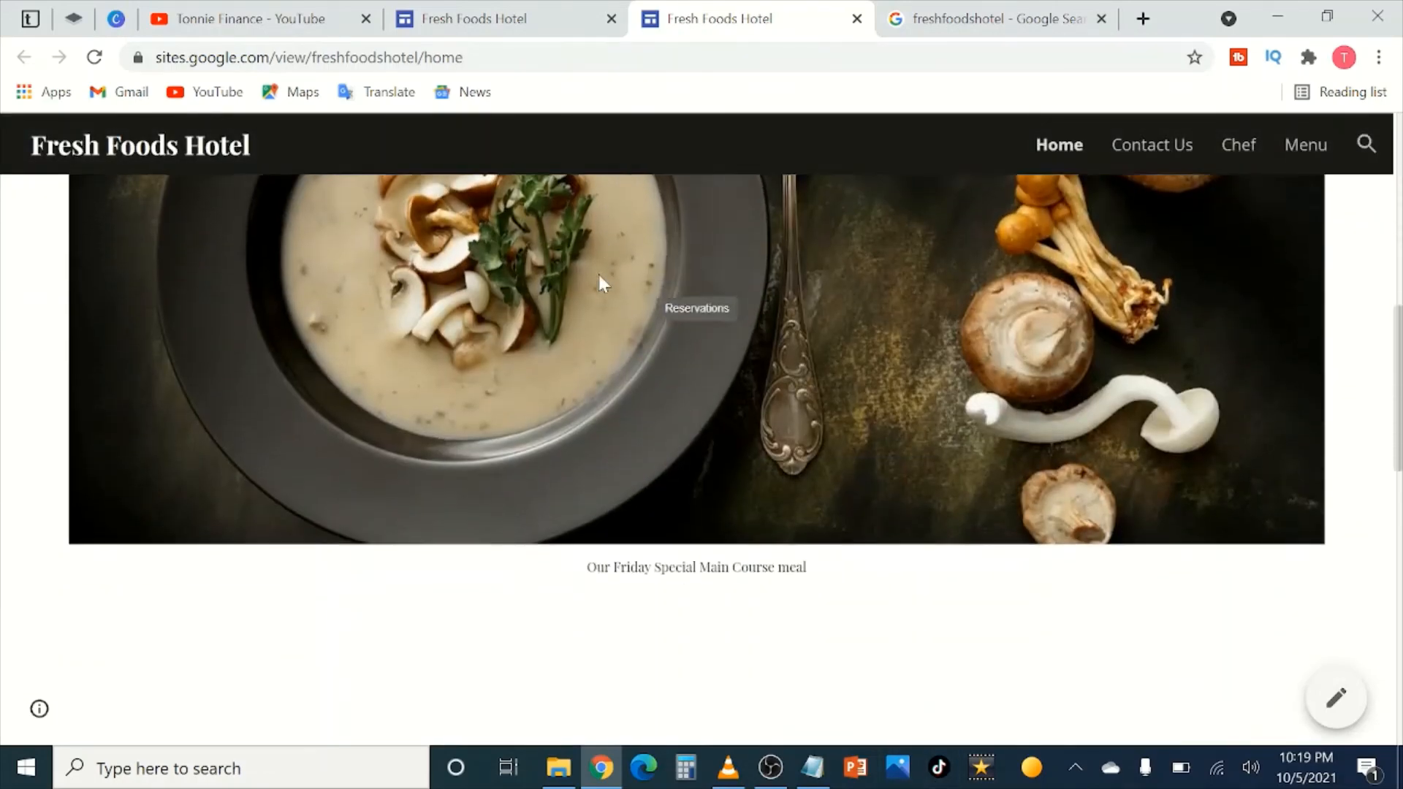
scroll(604, 304, down, 3)
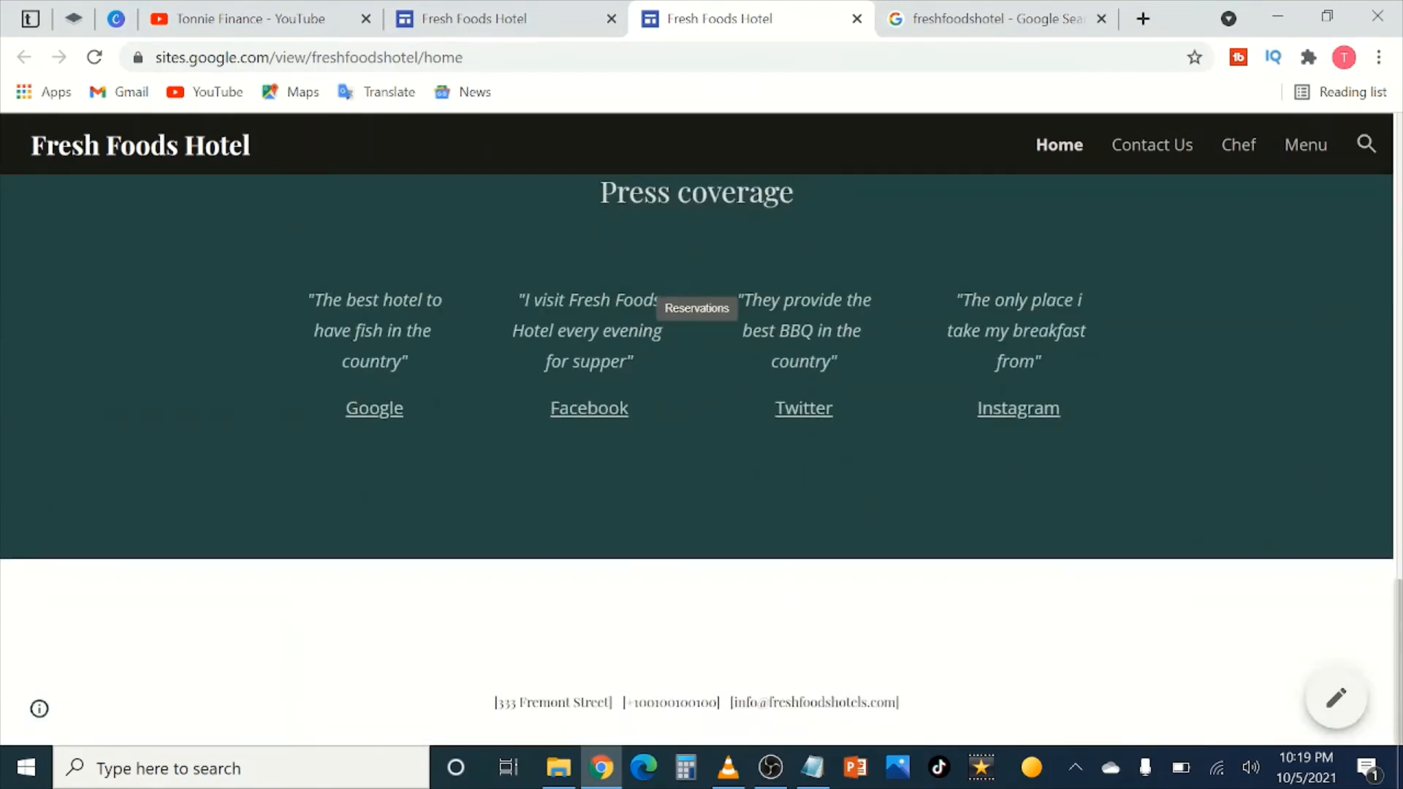
scroll(771, 334, up, 18)
scroll(773, 334, up, 3)
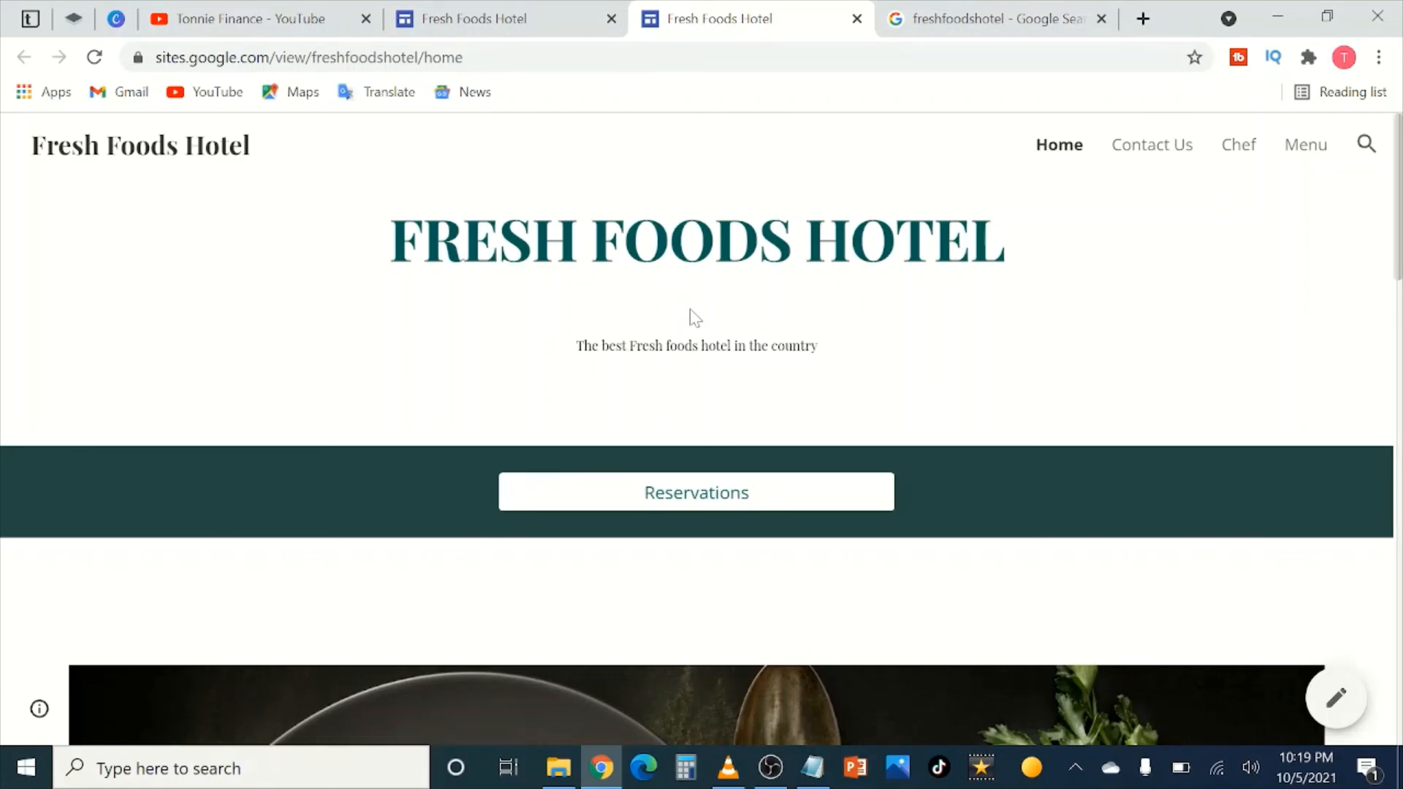
Step: Test the live Reservations button twice, dismissing the app-choice prompt each time
click(731, 499)
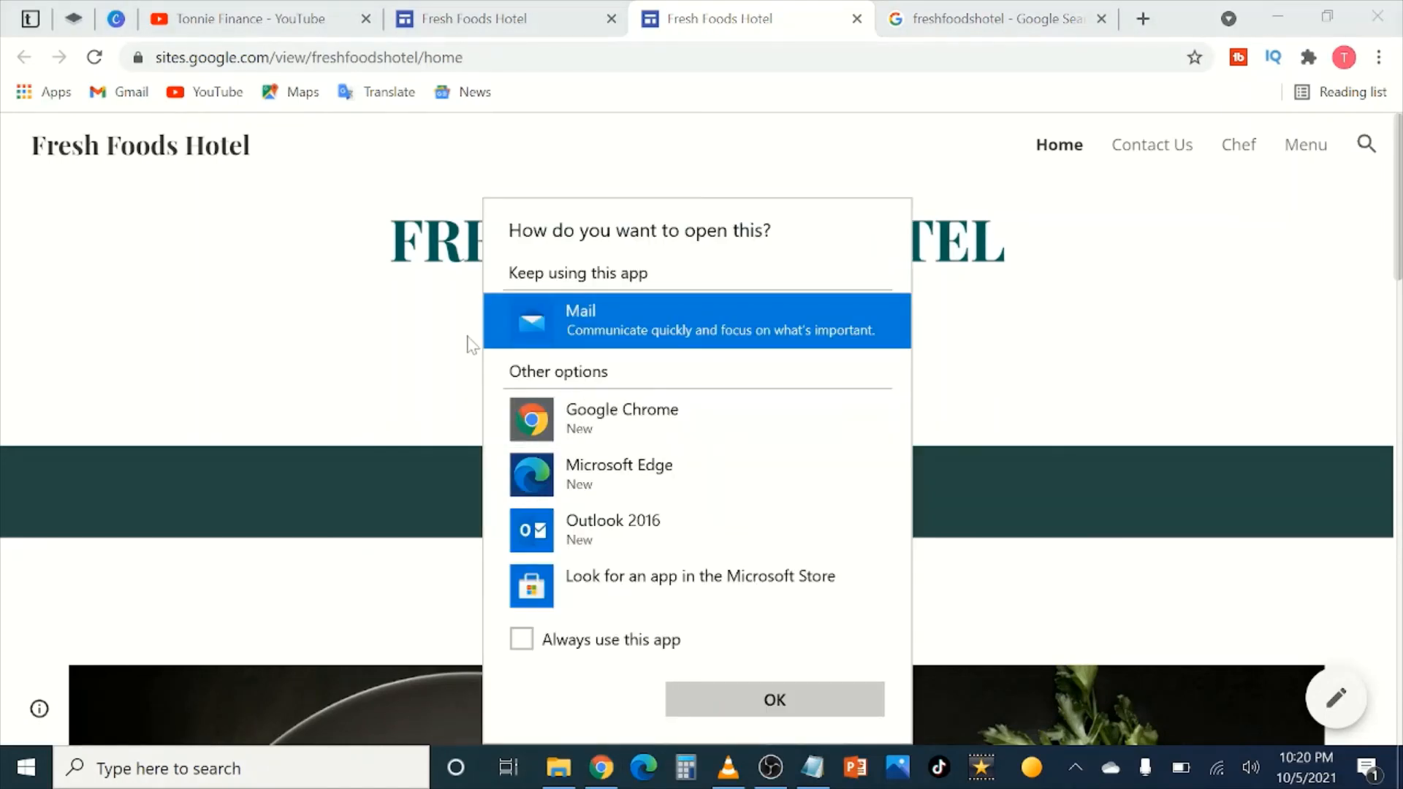
click(471, 344)
click(719, 493)
click(360, 365)
scroll(633, 636, down, 15)
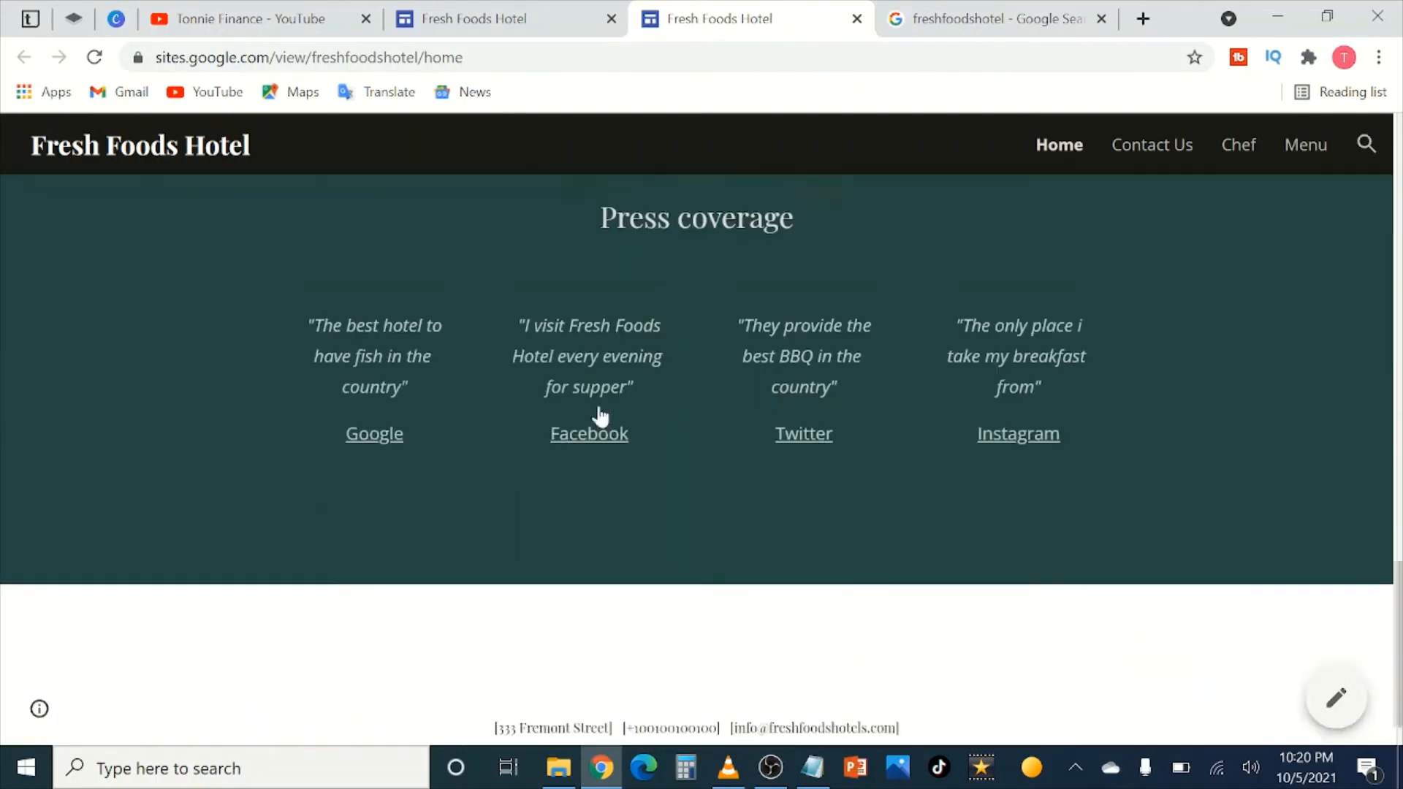
scroll(928, 439, up, 8)
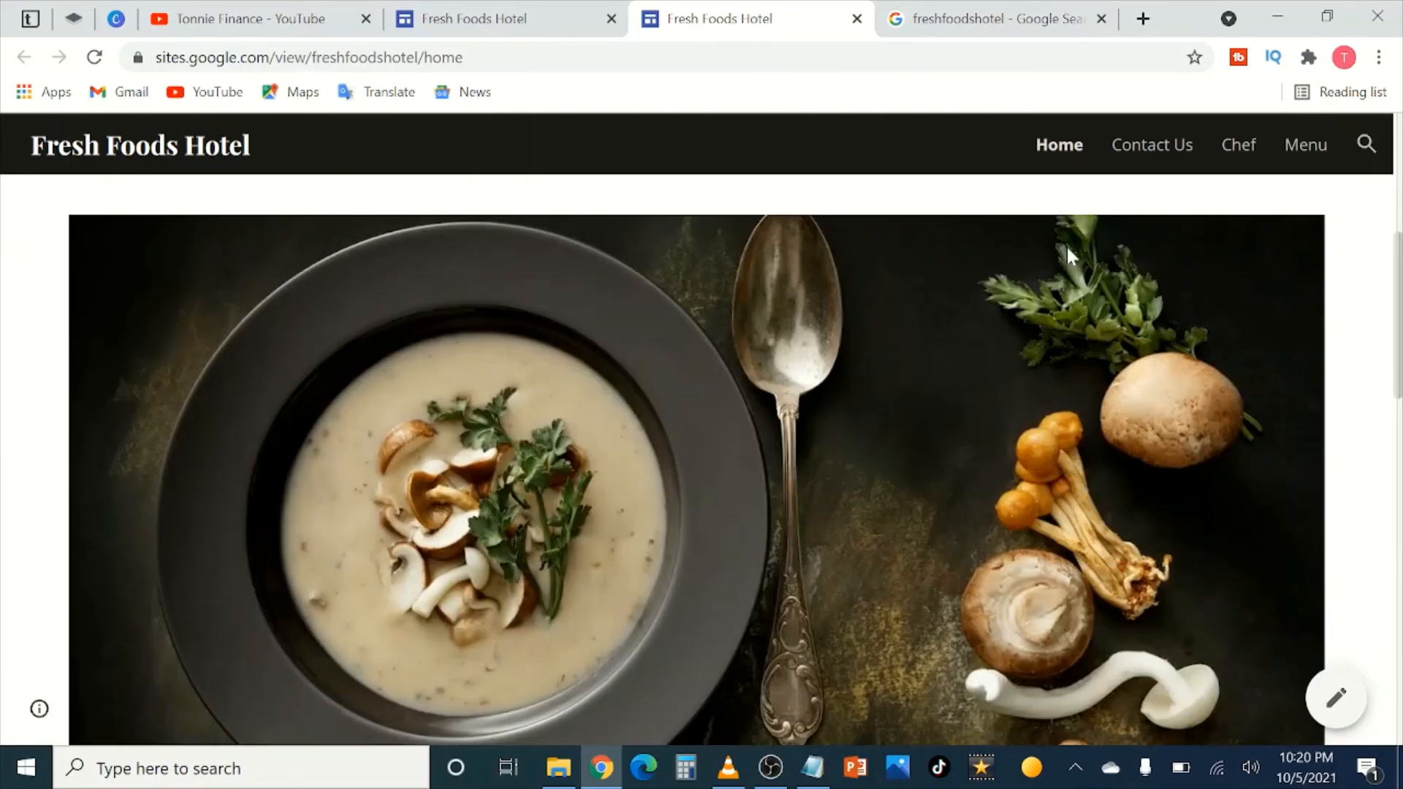
Step: Go to the live Contact Us page and review its contact details and hours of operation
click(1141, 159)
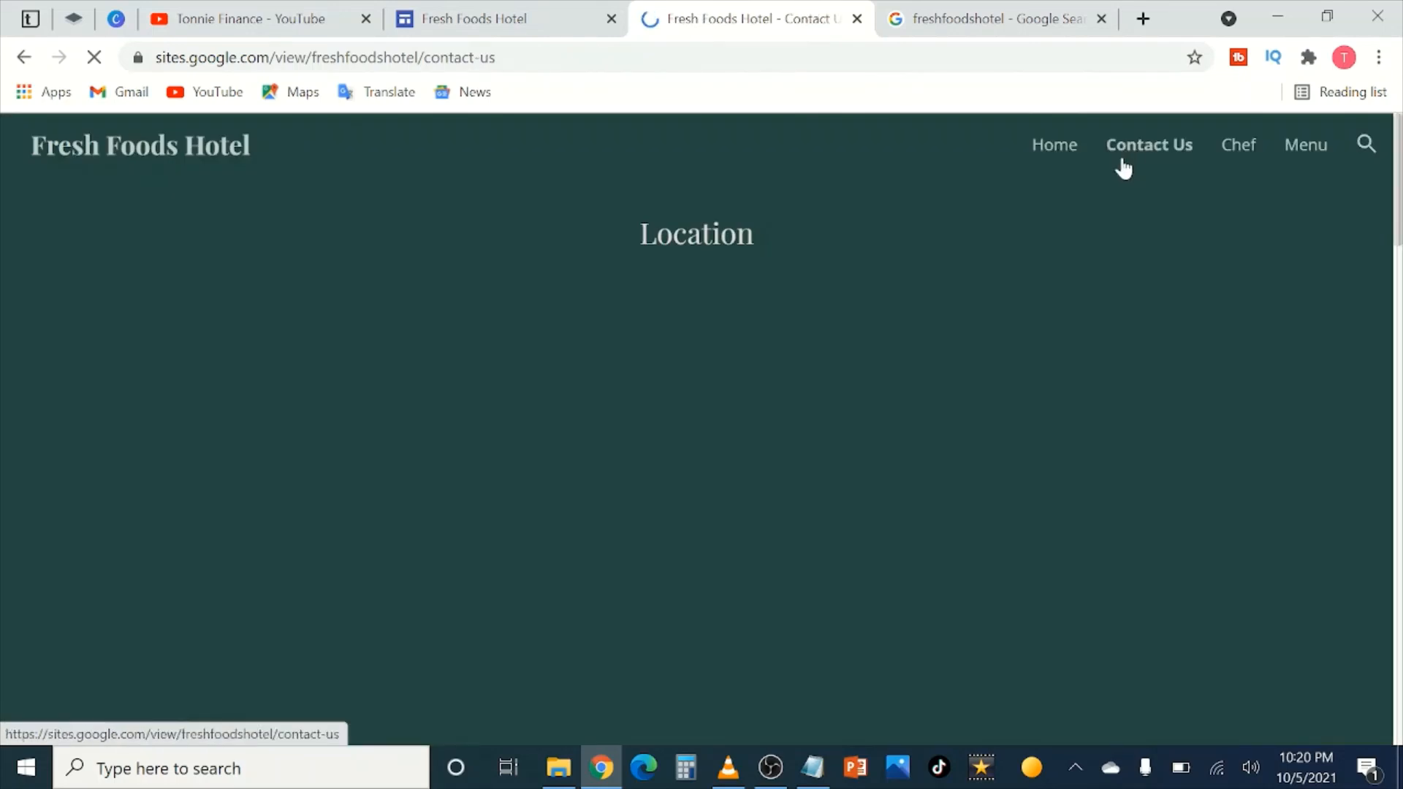
scroll(657, 329, down, 8)
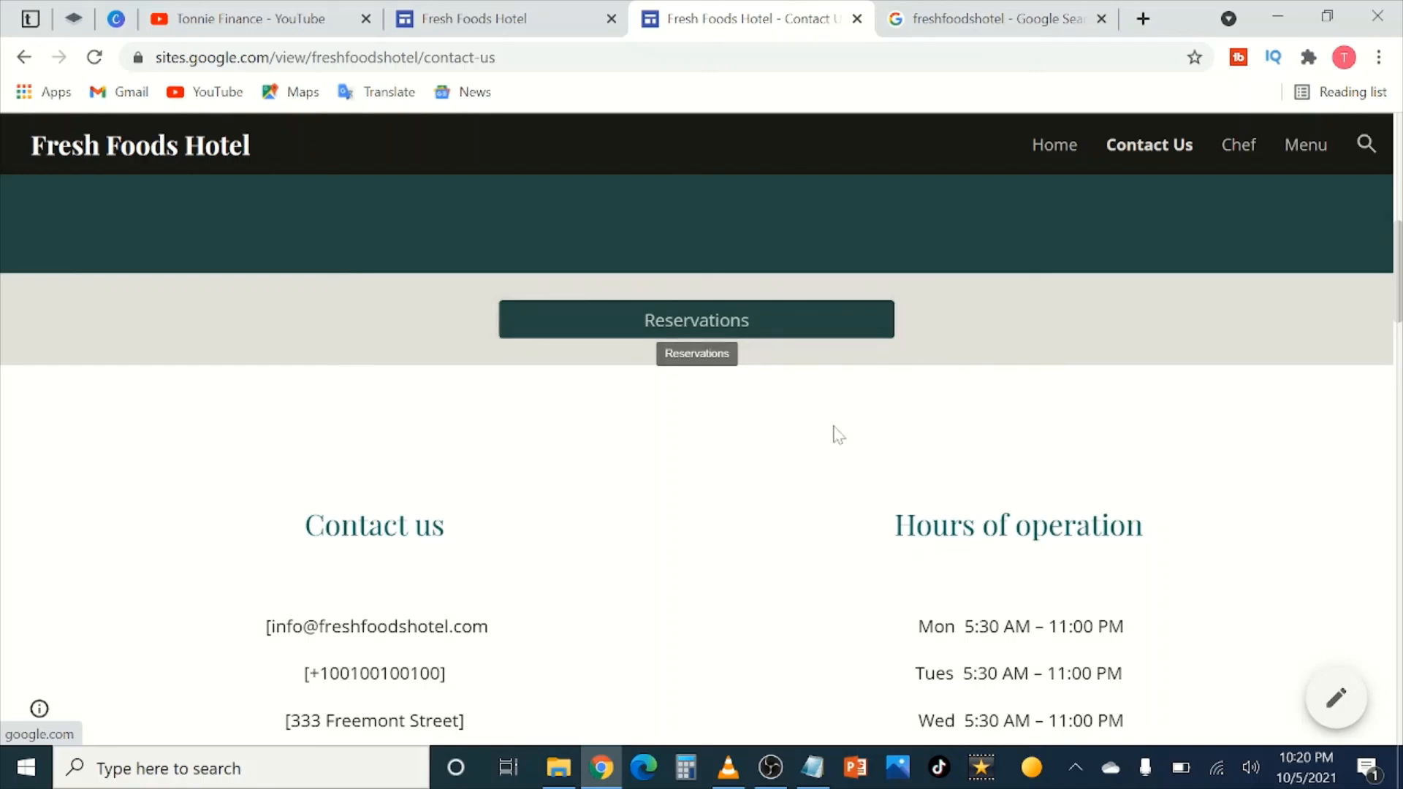
scroll(614, 397, down, 1)
scroll(512, 380, down, 7)
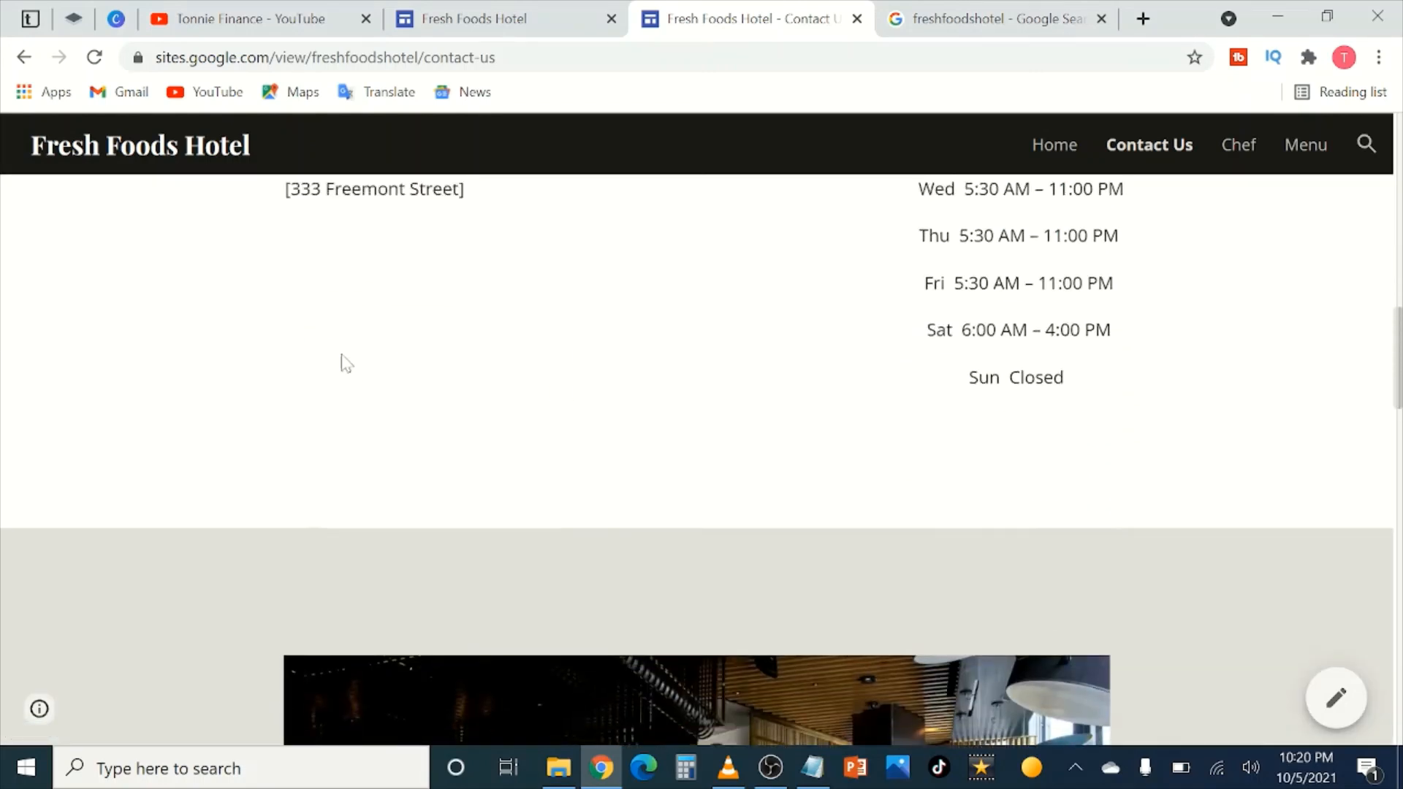
scroll(307, 321, up, 3)
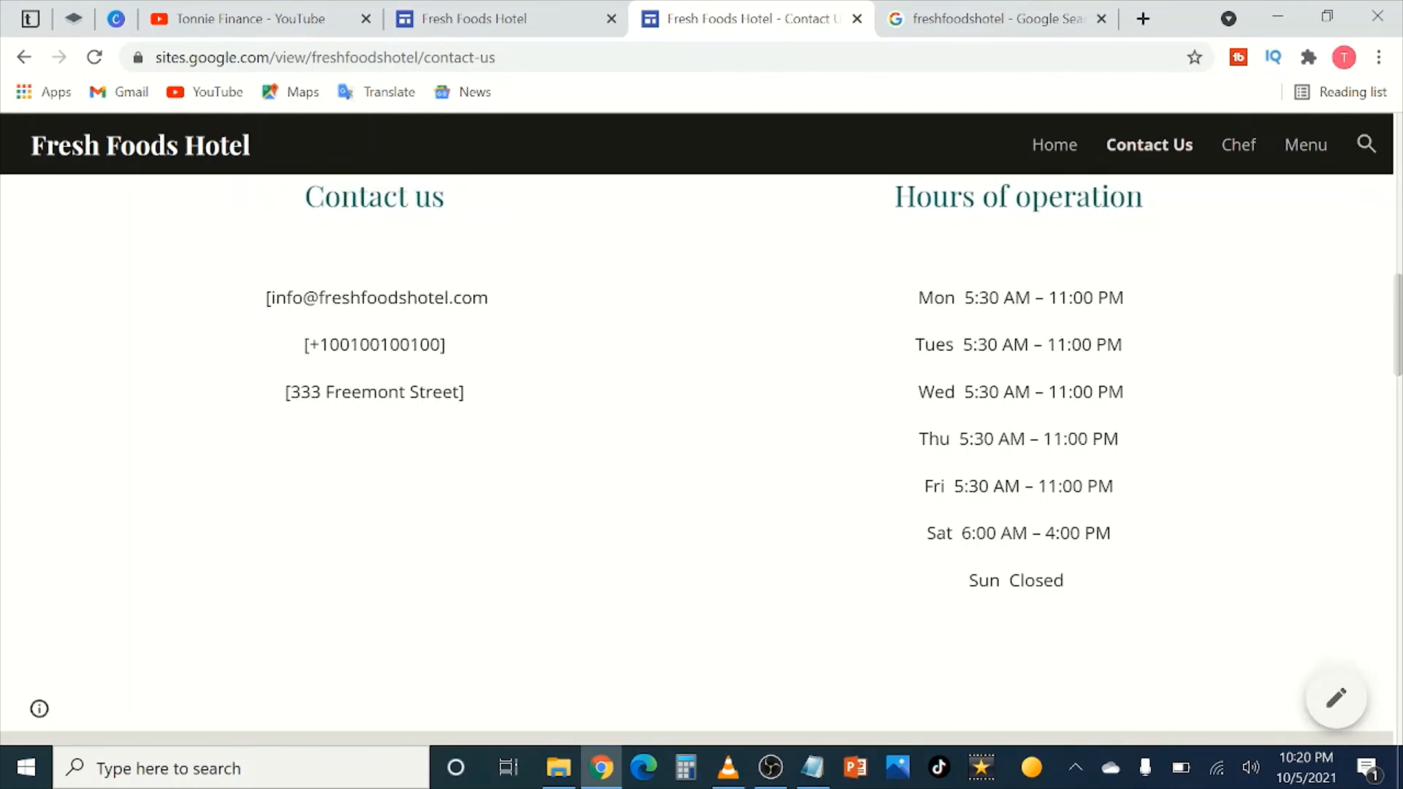
scroll(979, 519, down, 7)
scroll(979, 519, down, 5)
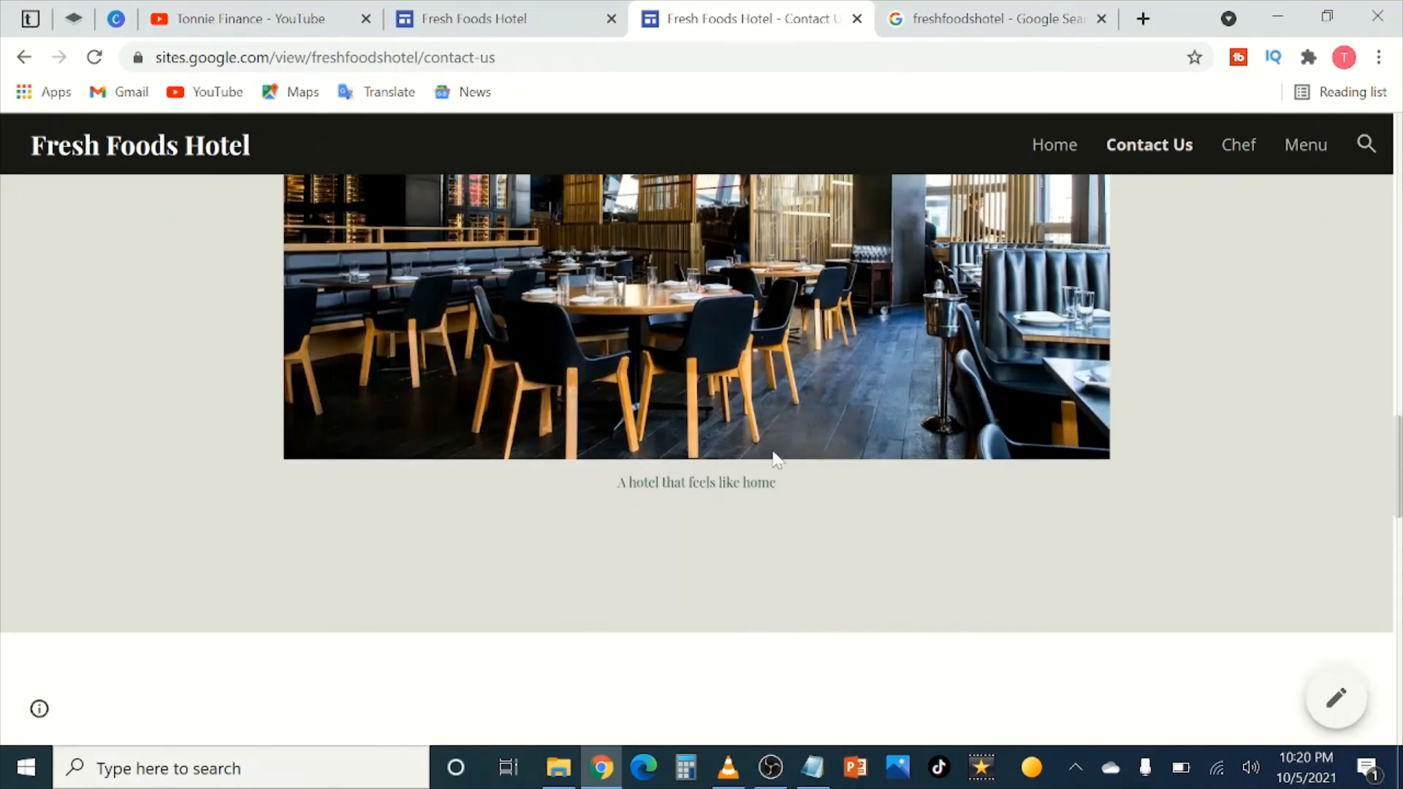
scroll(773, 457, up, 3)
scroll(753, 624, down, 7)
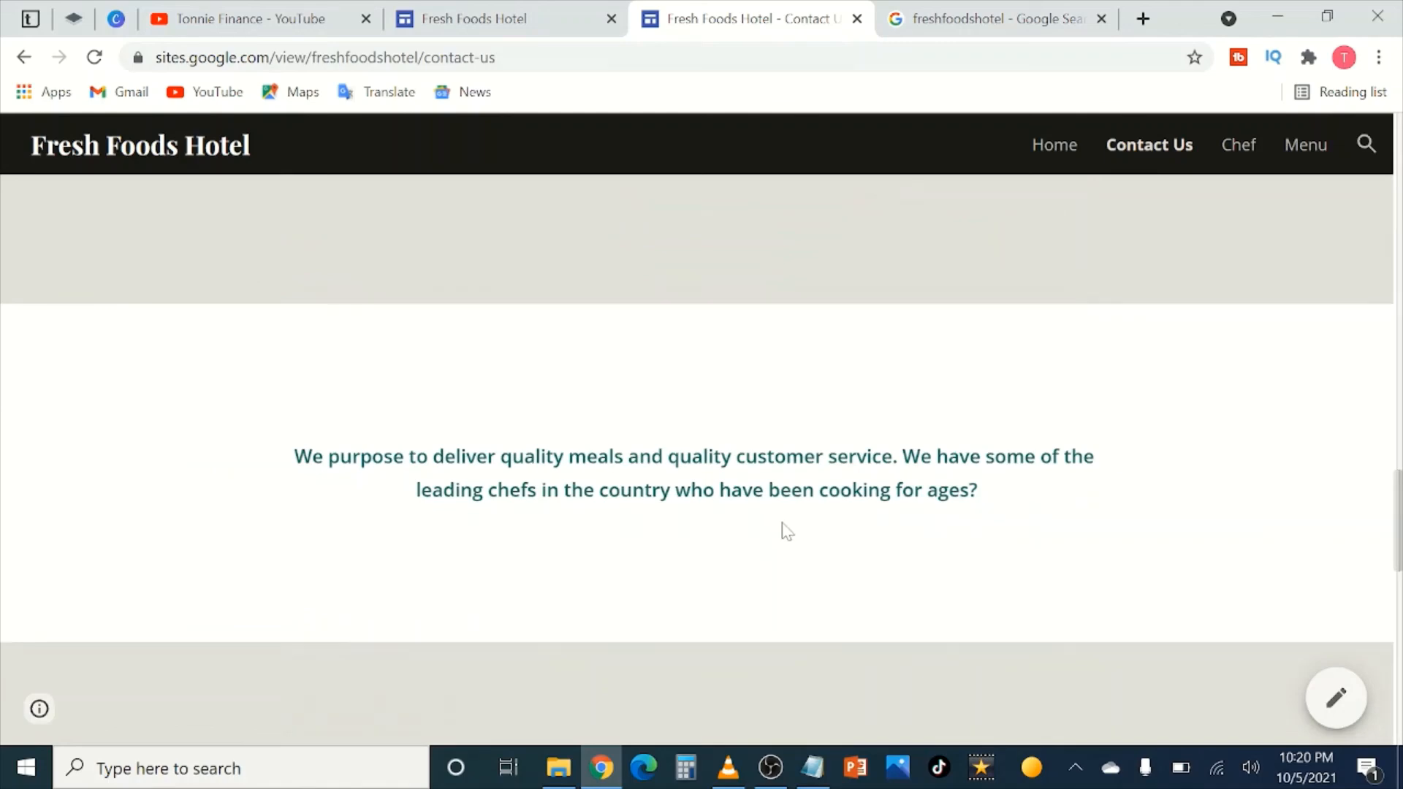
scroll(779, 527, up, 3)
scroll(780, 528, down, 10)
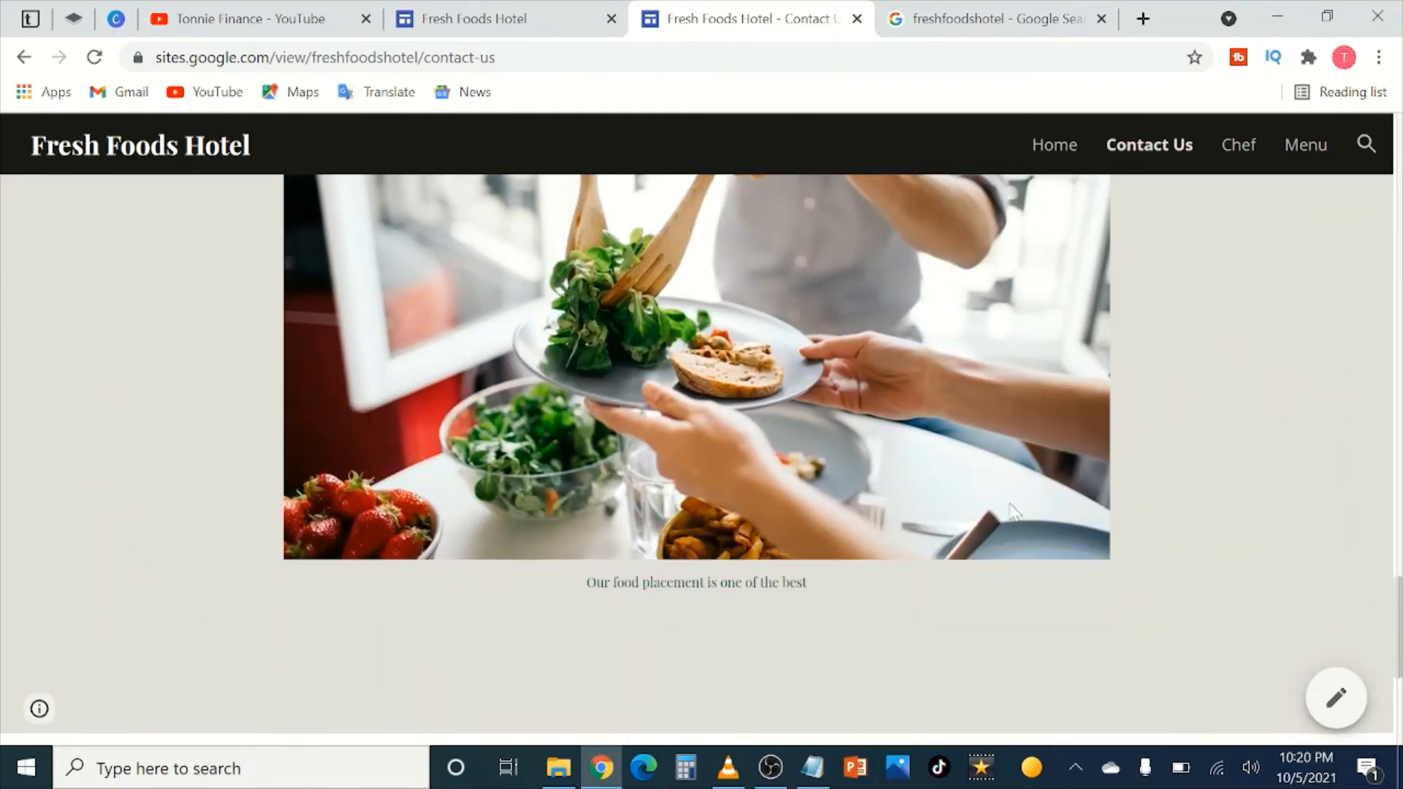
scroll(994, 529, down, 5)
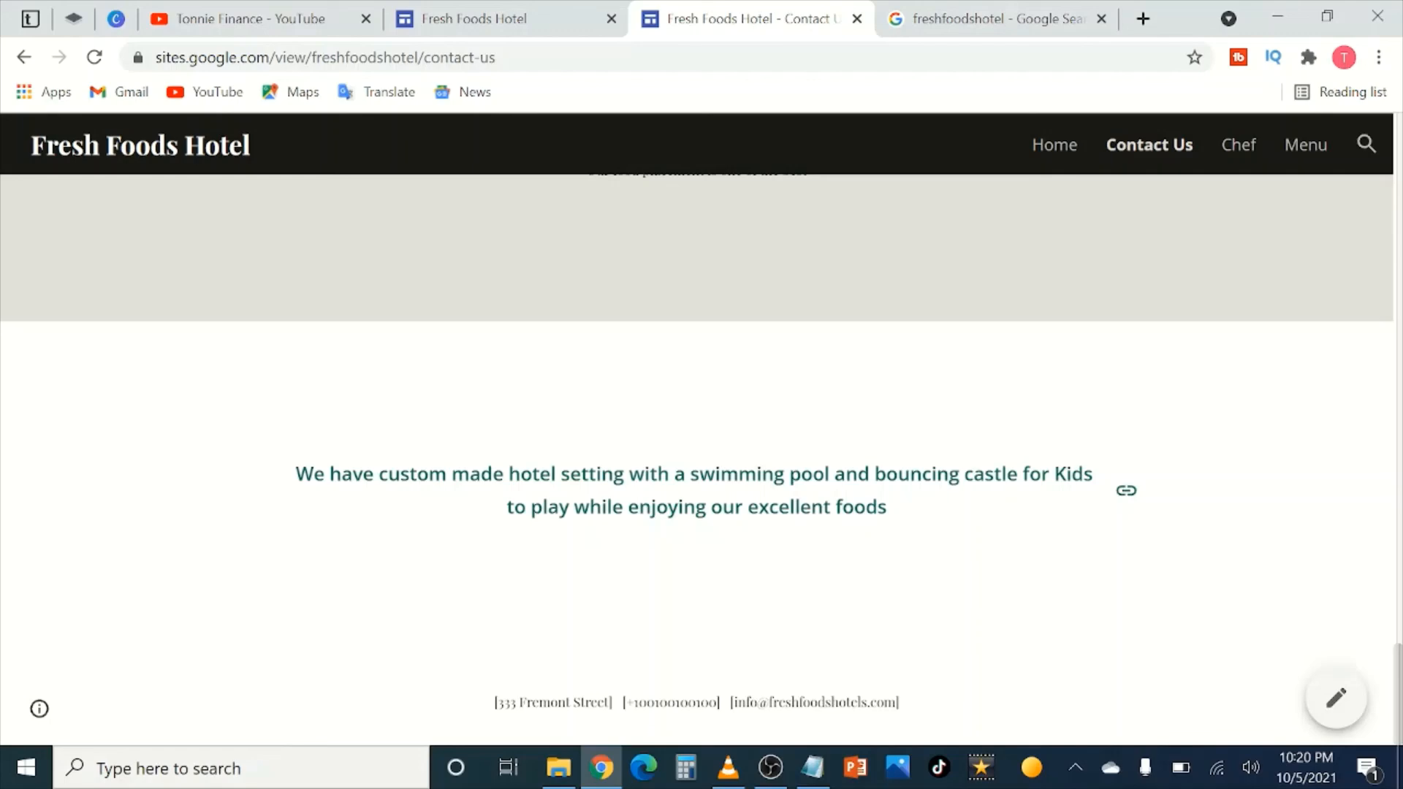
scroll(930, 282, up, 15)
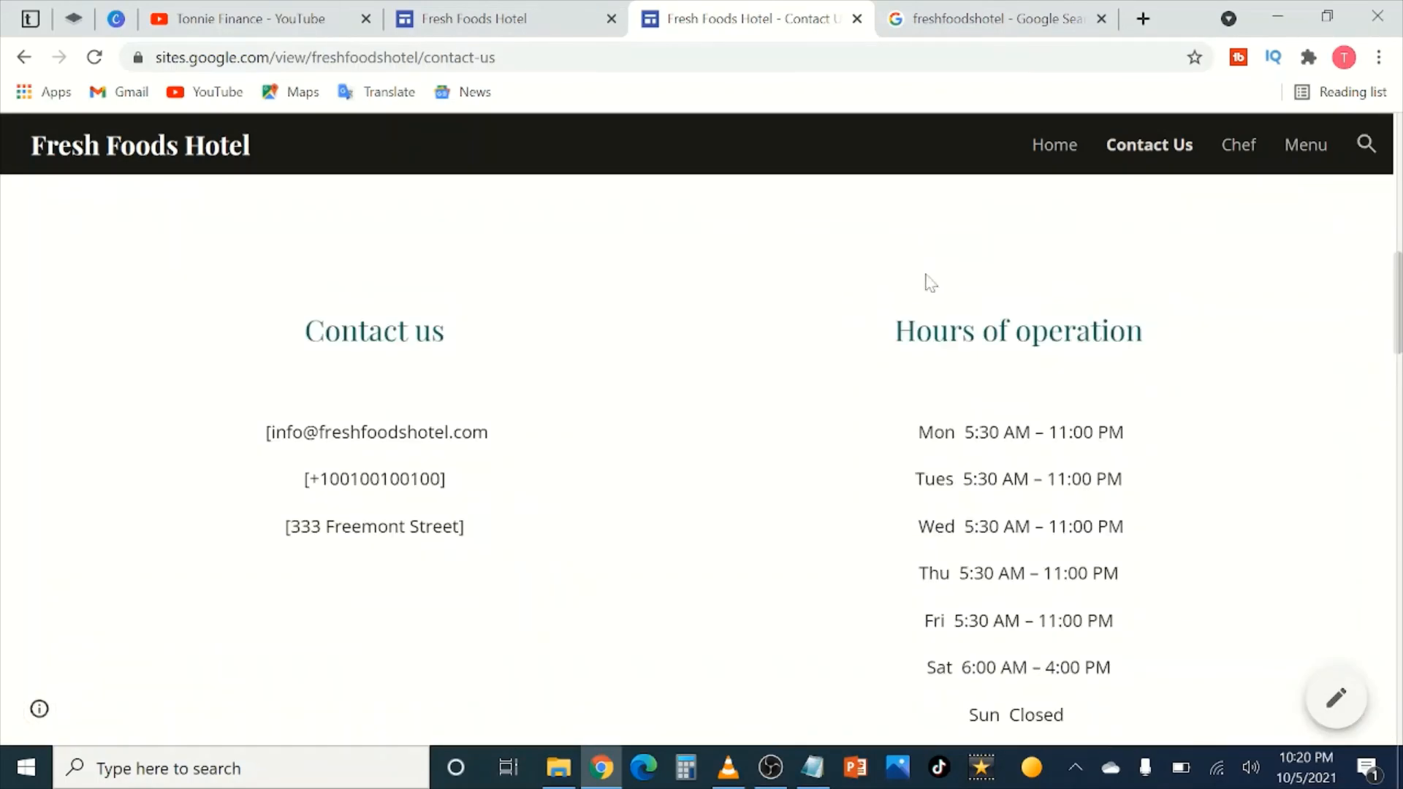
scroll(930, 283, up, 5)
click(1239, 150)
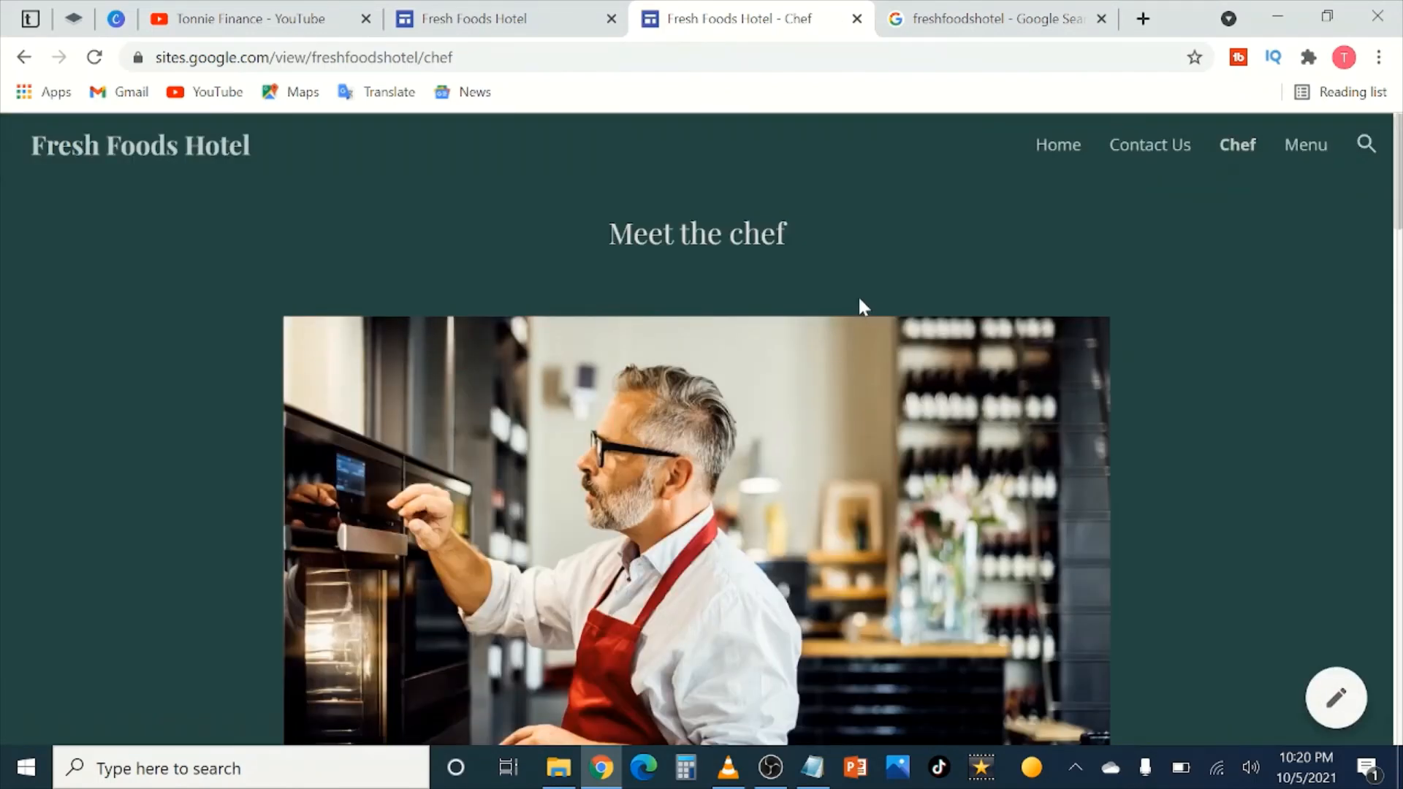
scroll(859, 301, down, 6)
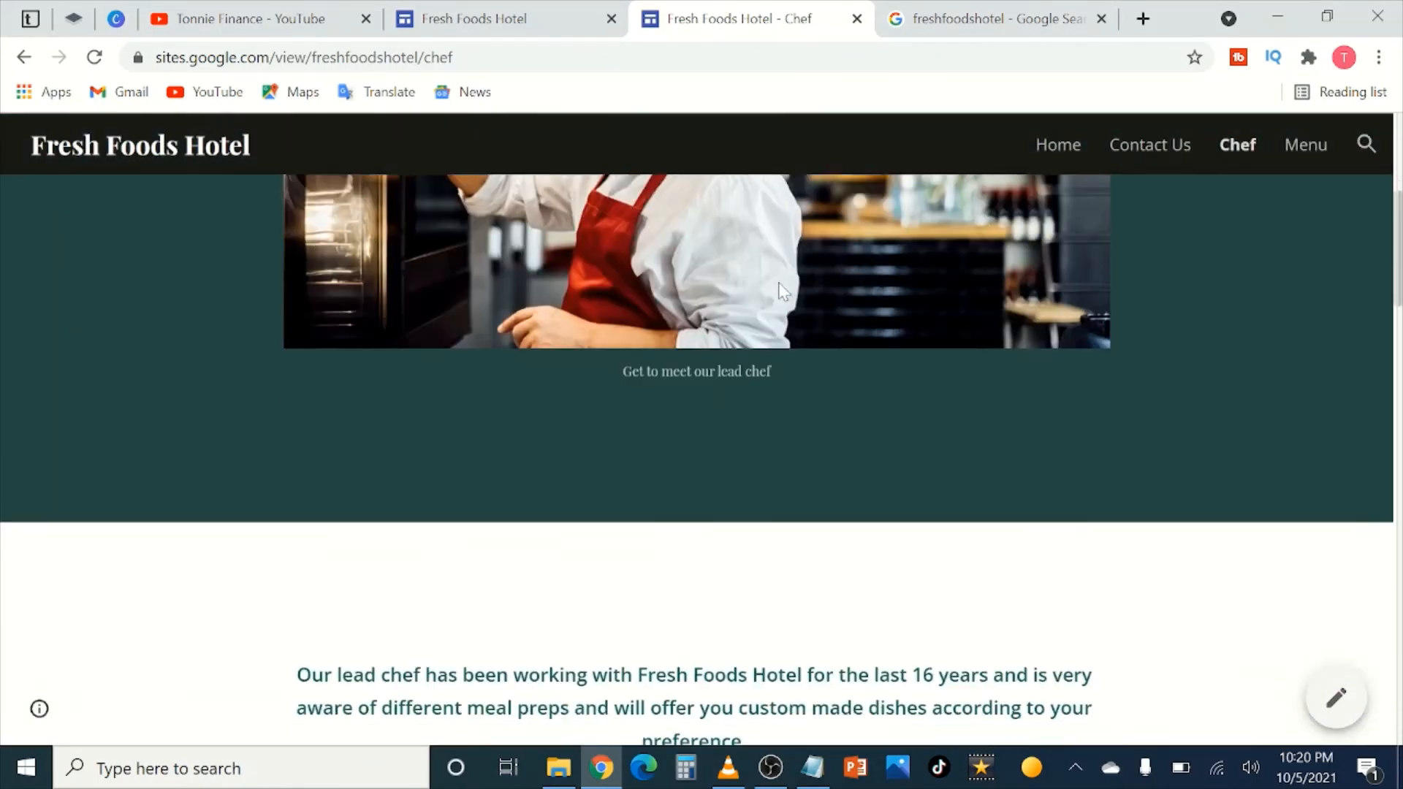
scroll(761, 266, down, 6)
scroll(763, 255, up, 1)
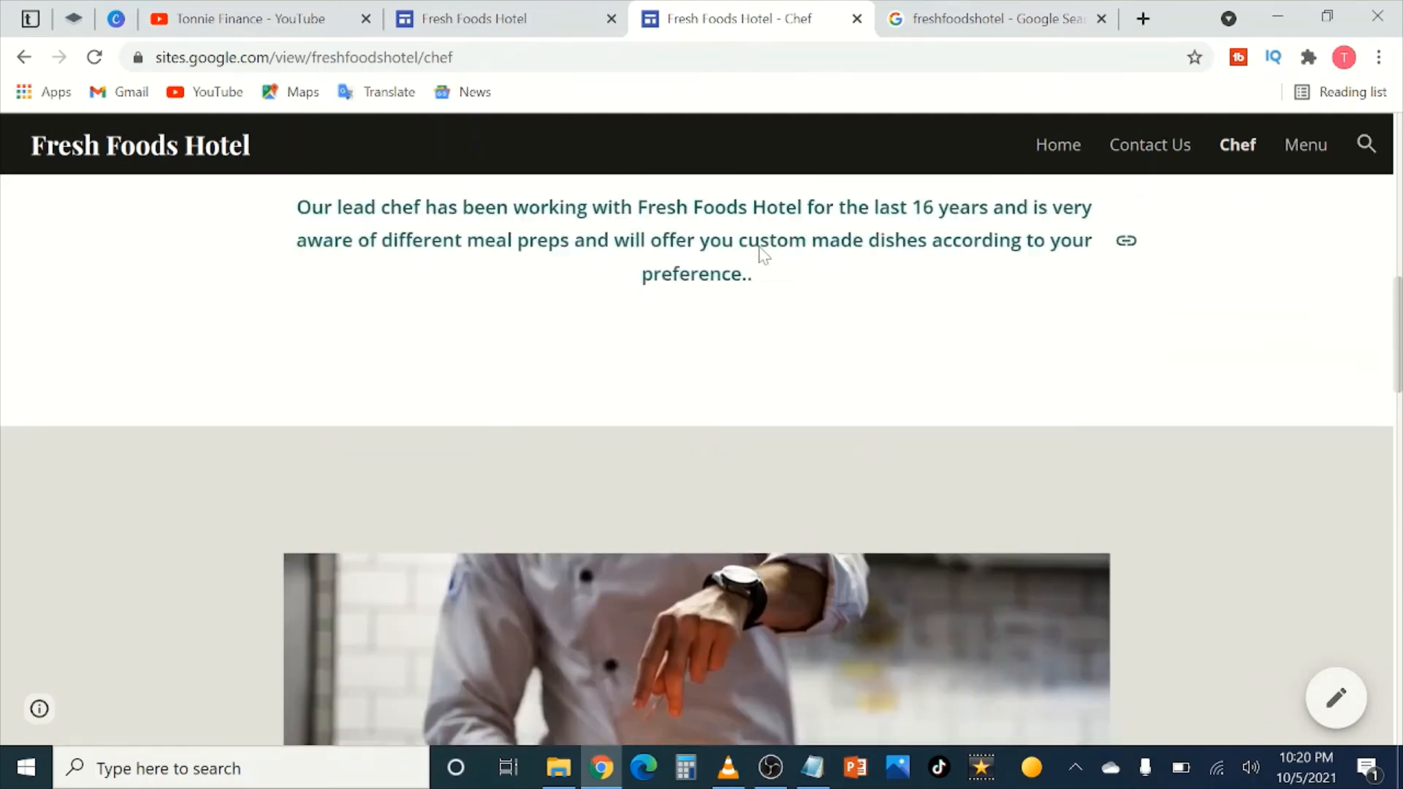
scroll(760, 263, up, 1)
scroll(761, 266, down, 7)
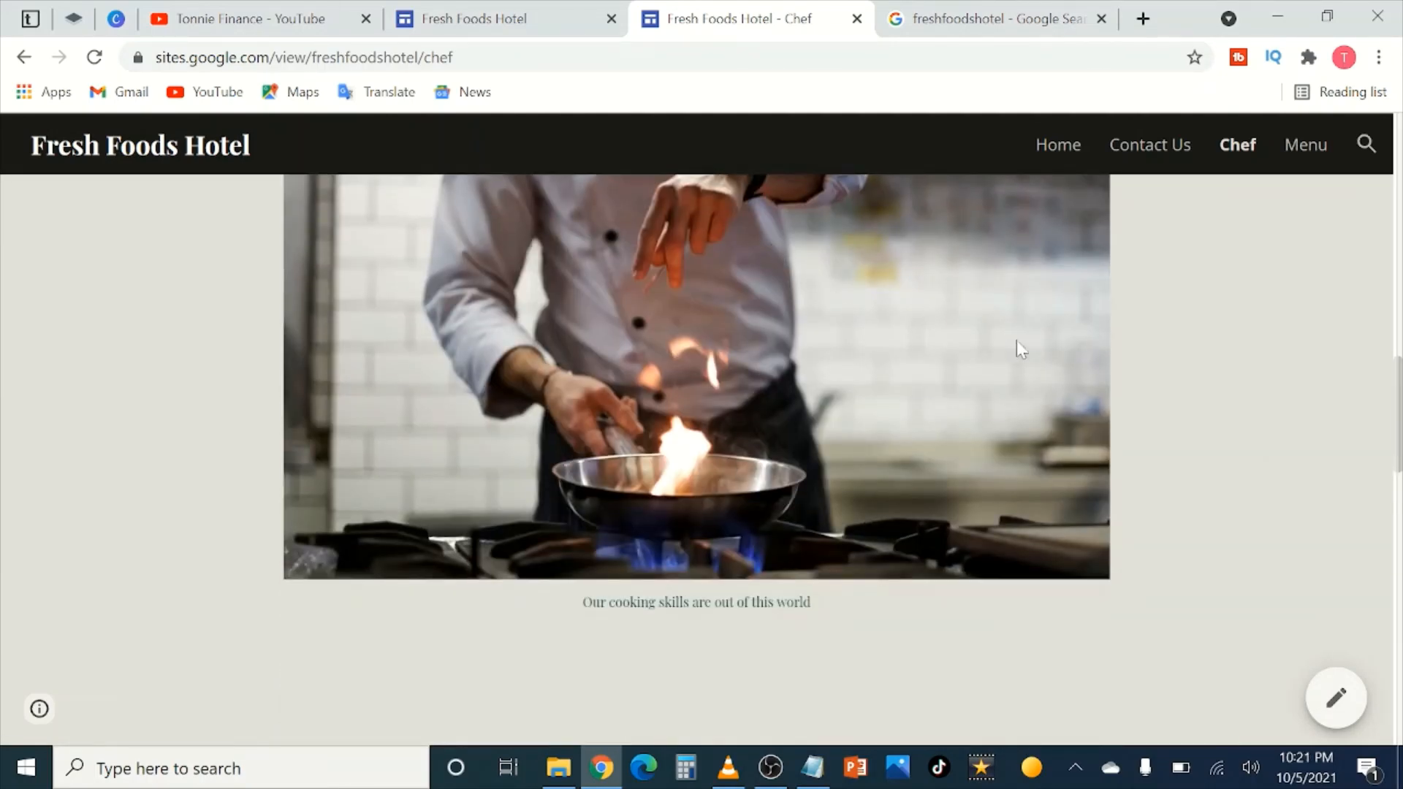
scroll(837, 499, down, 5)
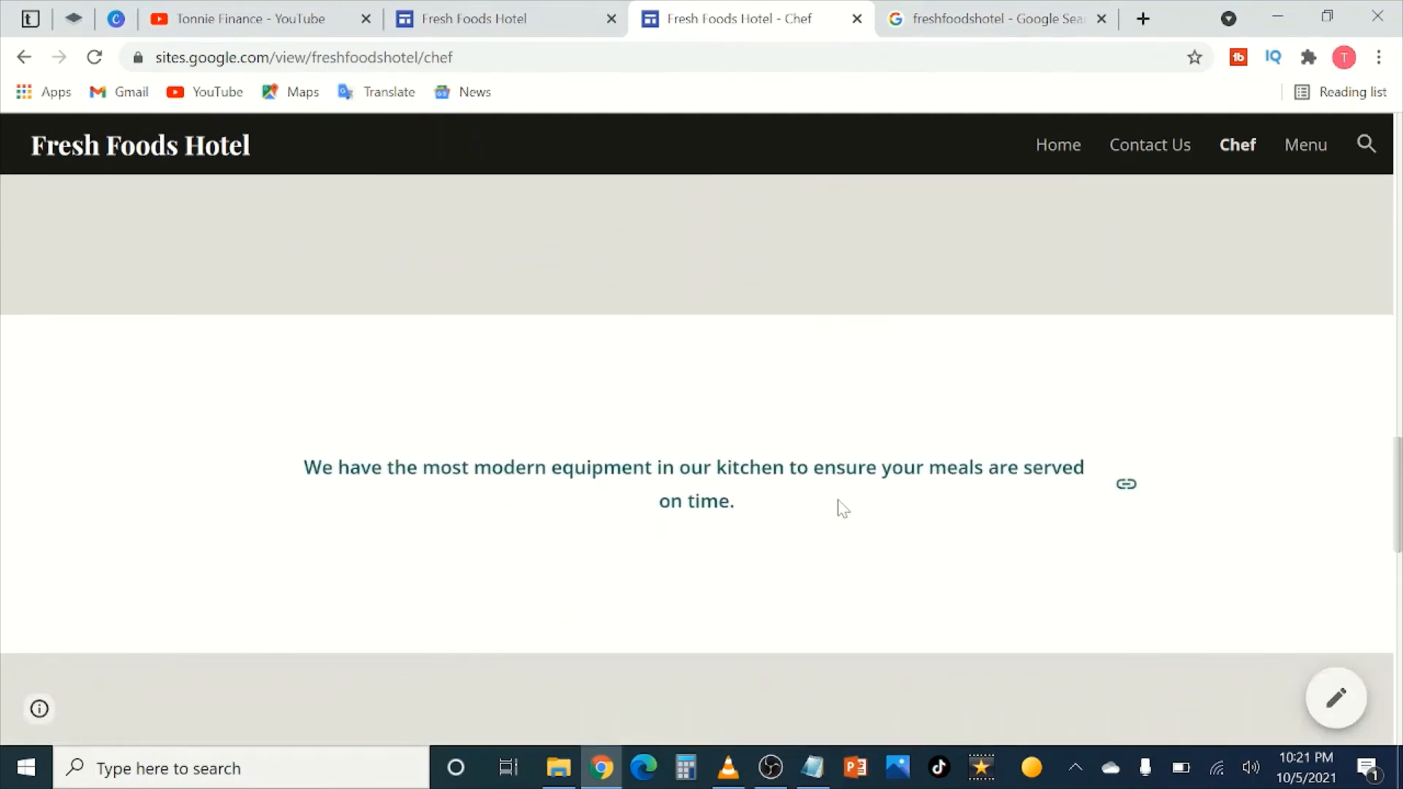
scroll(494, 499, down, 1)
scroll(495, 499, down, 5)
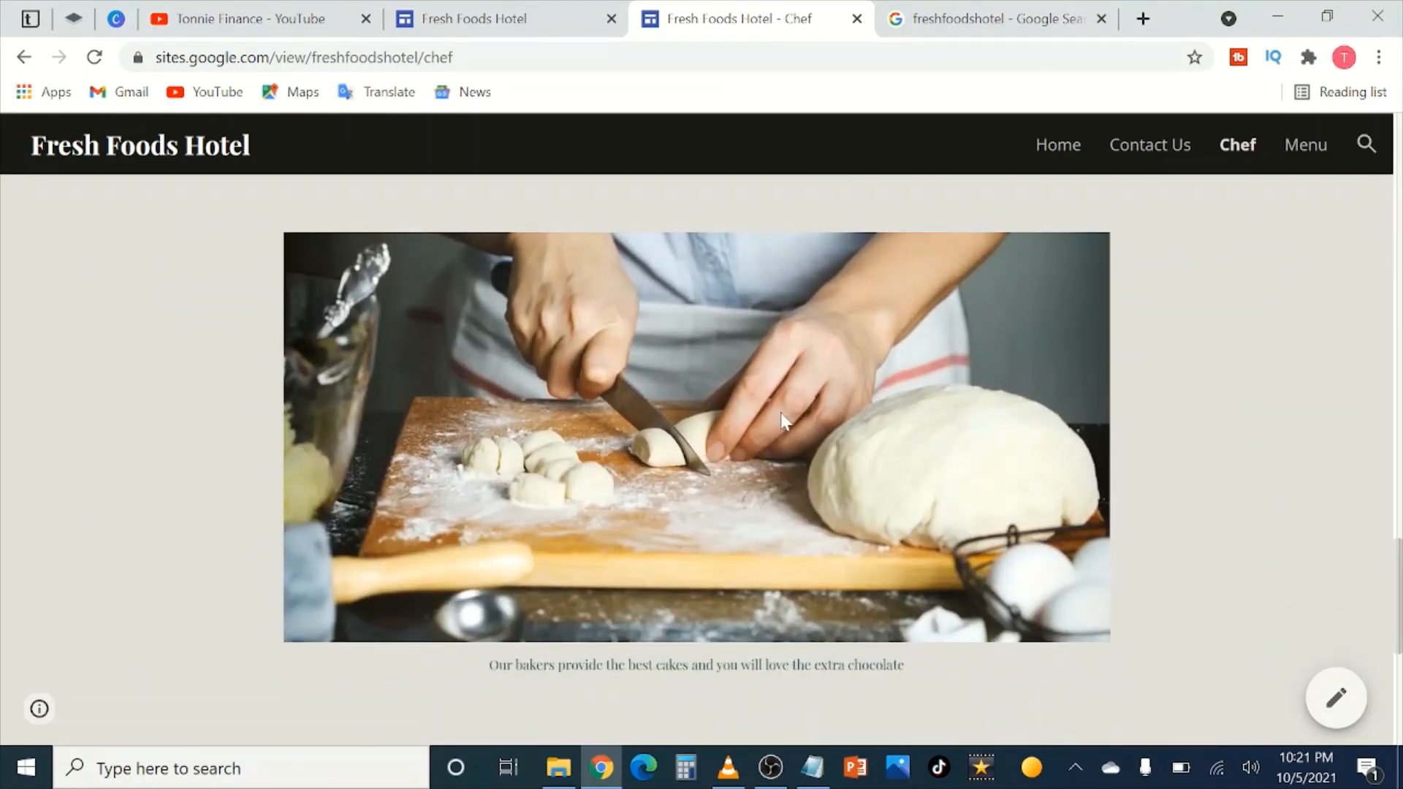
scroll(780, 424, down, 4)
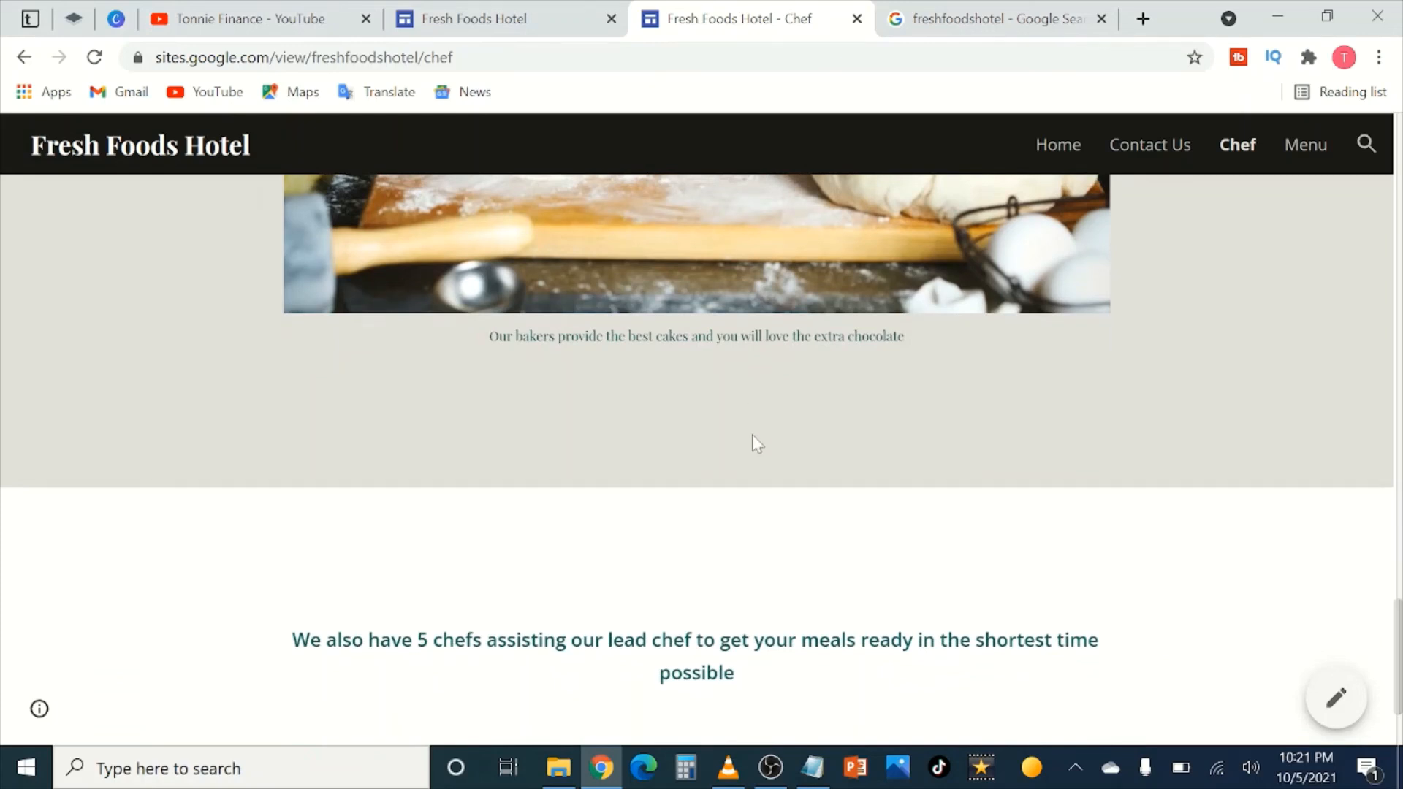
scroll(752, 431, up, 1)
scroll(751, 424, down, 4)
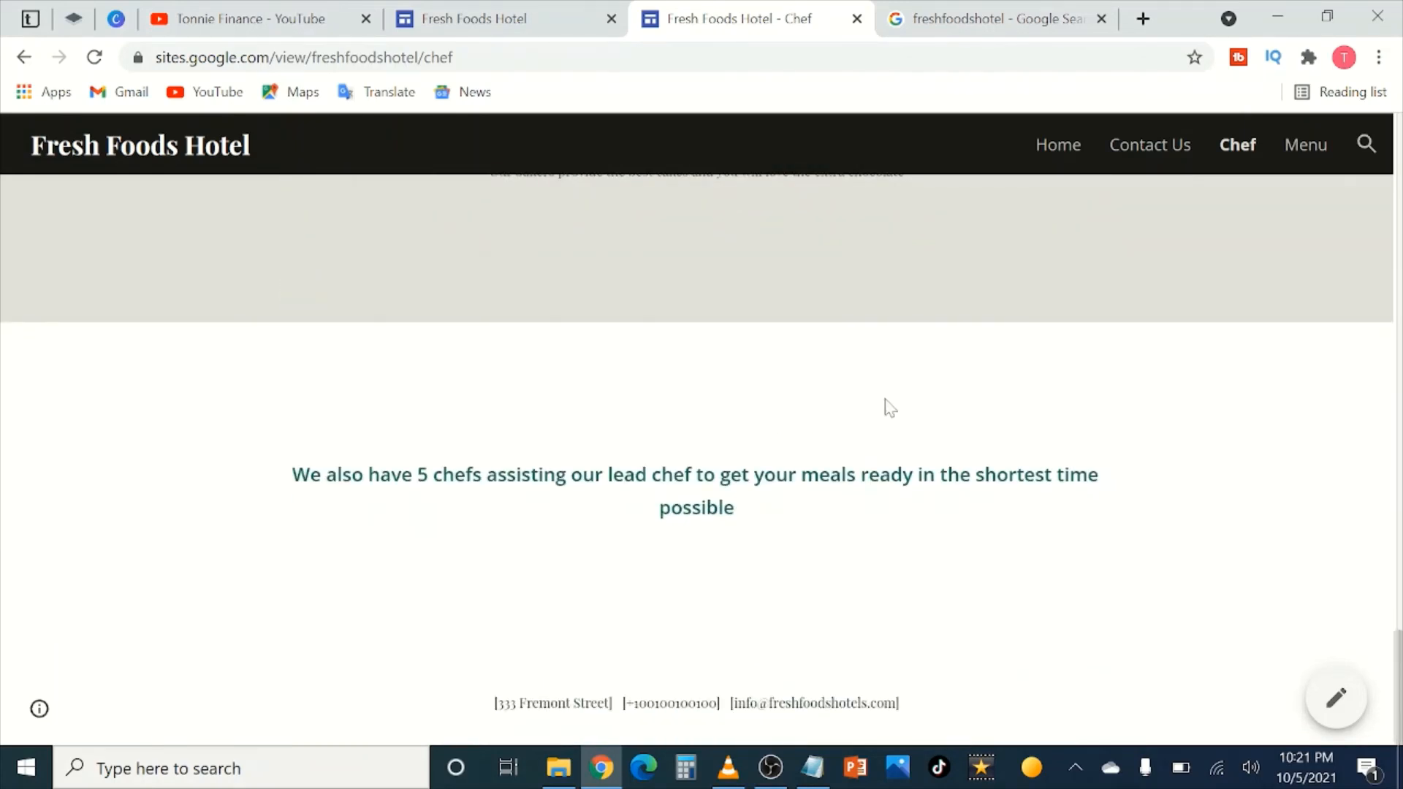
scroll(889, 408, up, 3)
Step: Browse the live Menu page's priced dishes, then return Home via the site title
click(1303, 144)
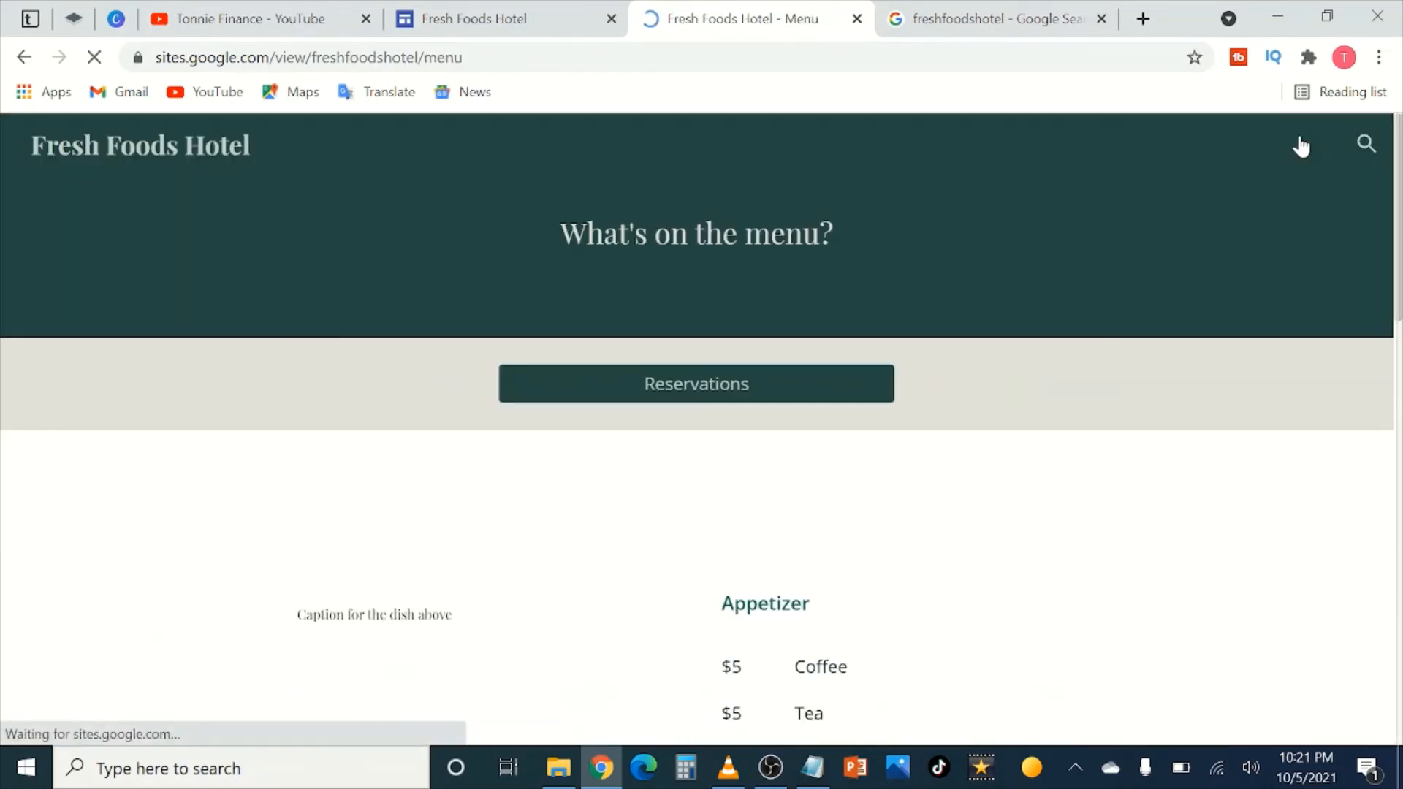
scroll(852, 417, down, 6)
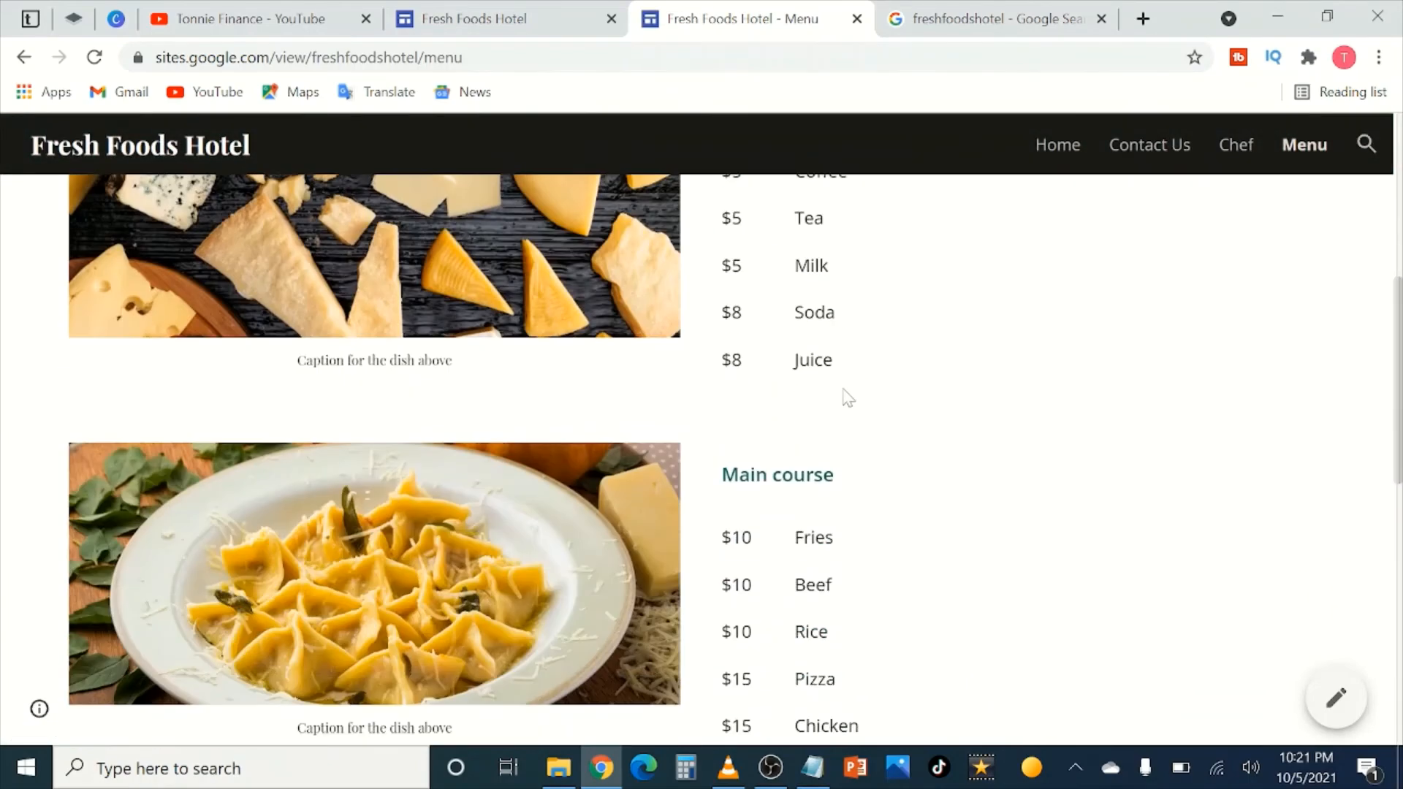
scroll(851, 423, down, 10)
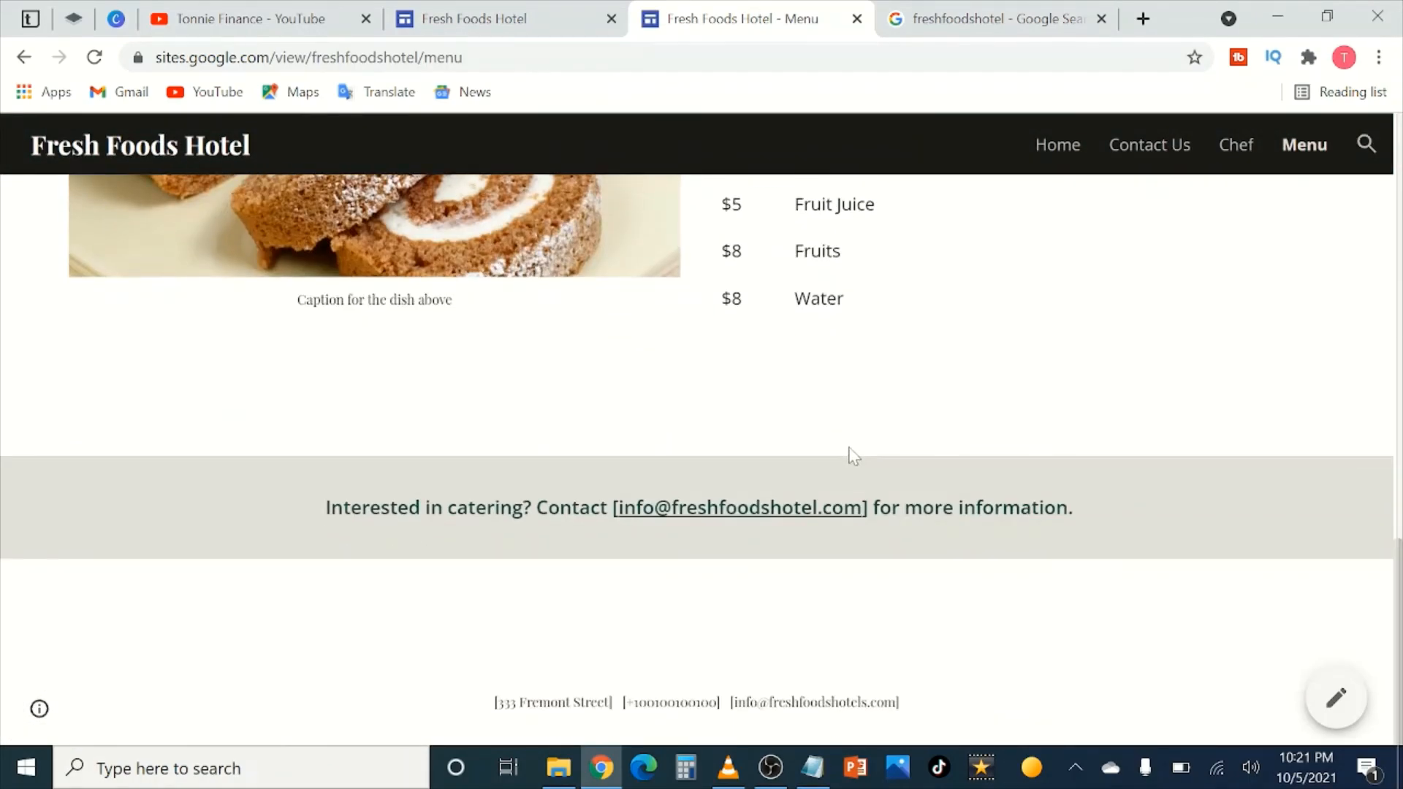
scroll(852, 454, up, 15)
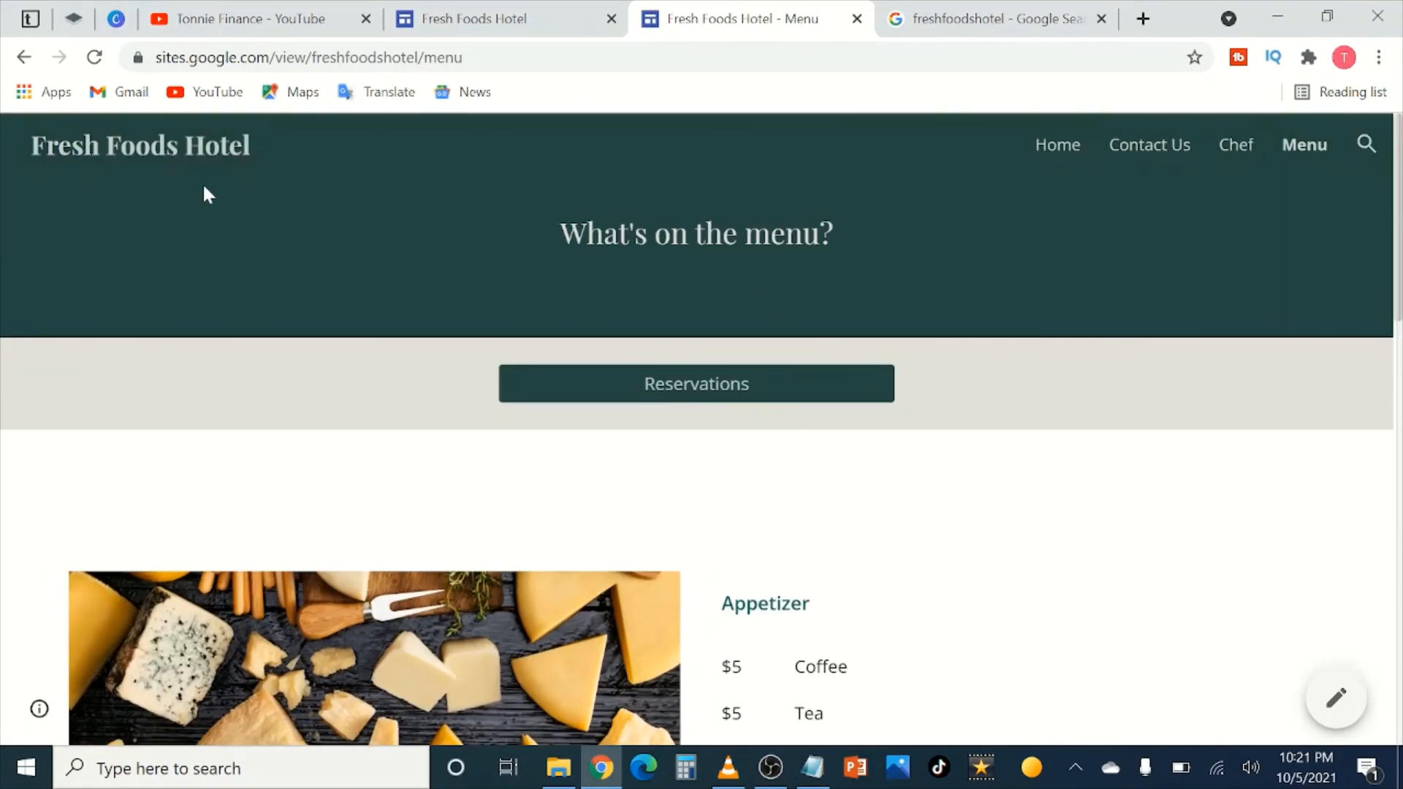
click(152, 149)
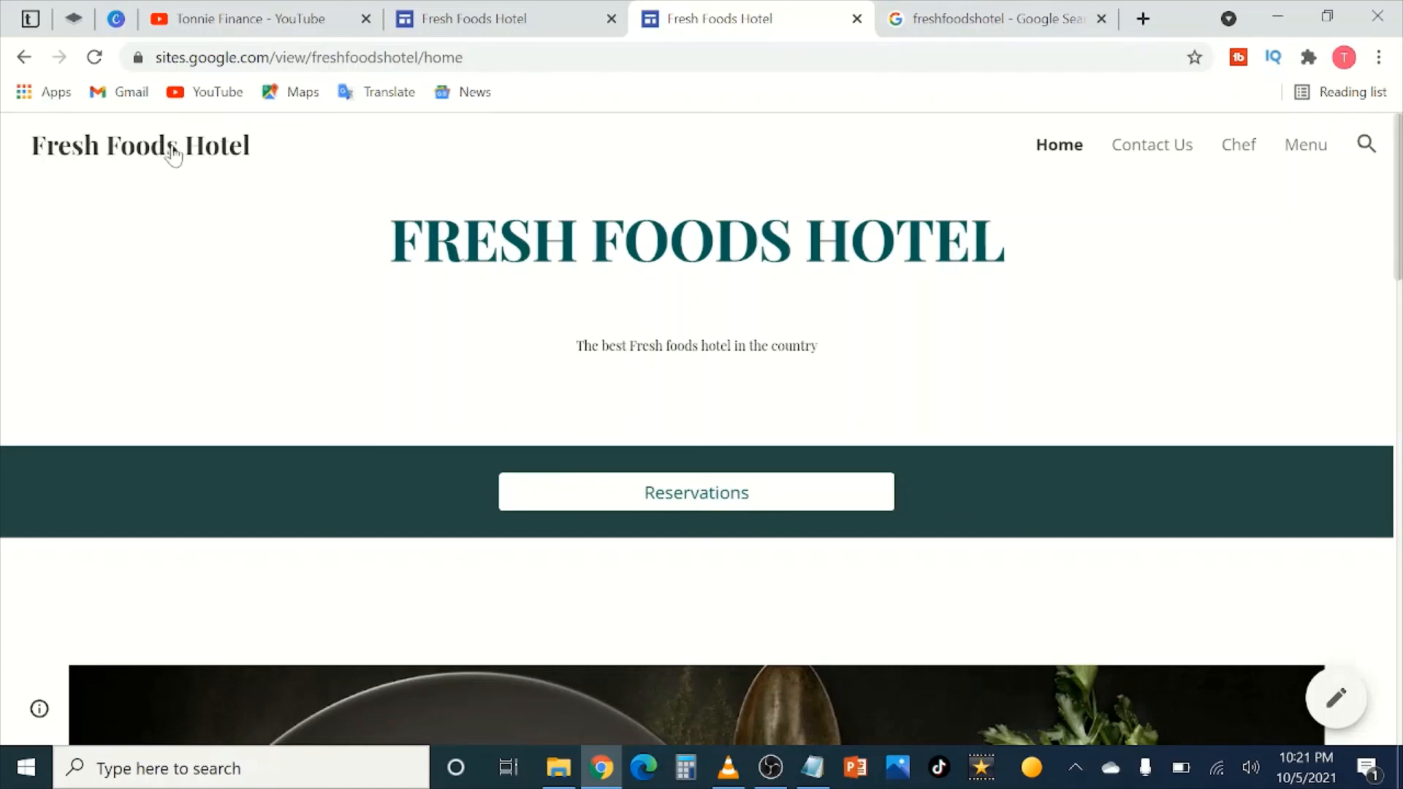
Step: Copy the home page address sites.google.com/view/freshfoodshotel/home from the address bar
drag(469, 57, 154, 57)
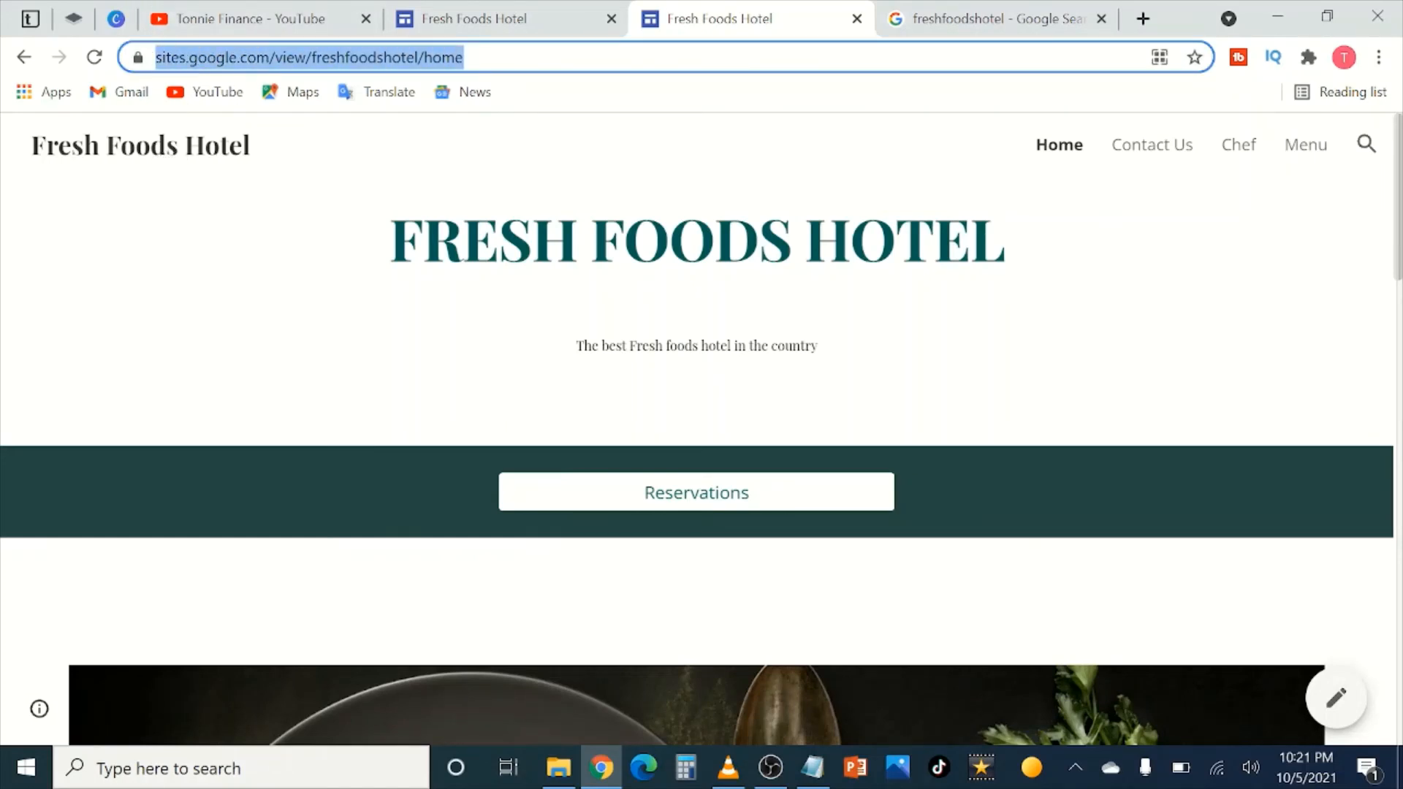
right_click(212, 67)
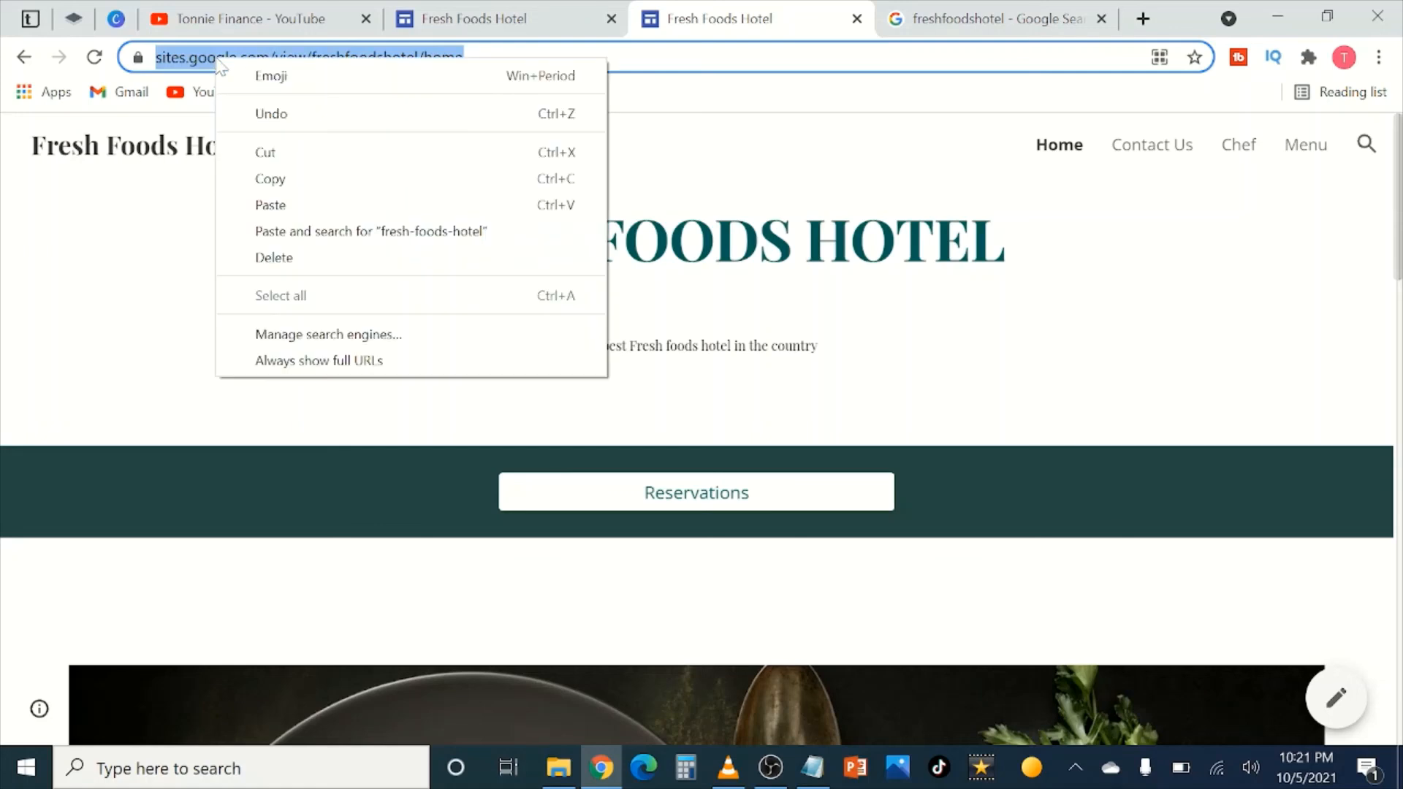
click(292, 180)
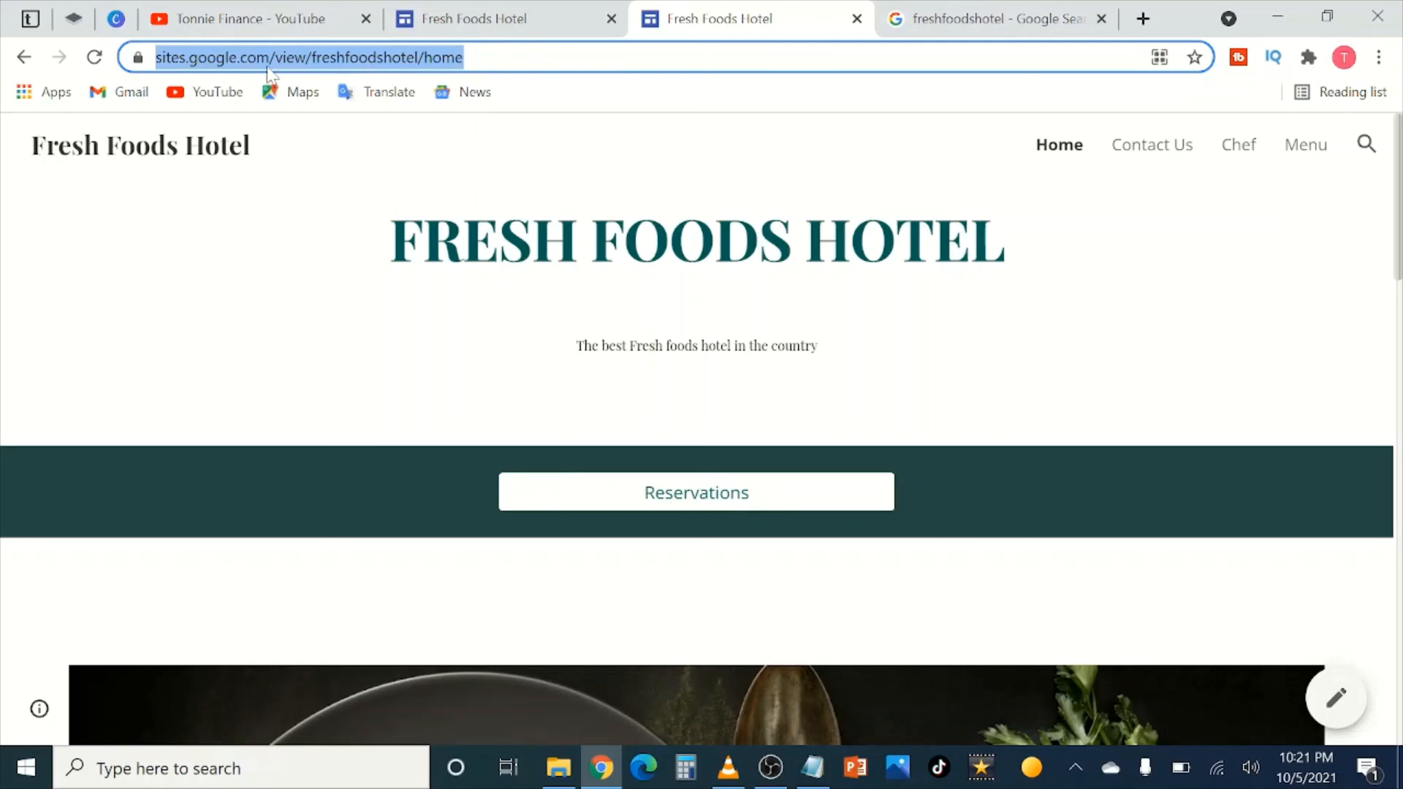
scroll(621, 219, down, 5)
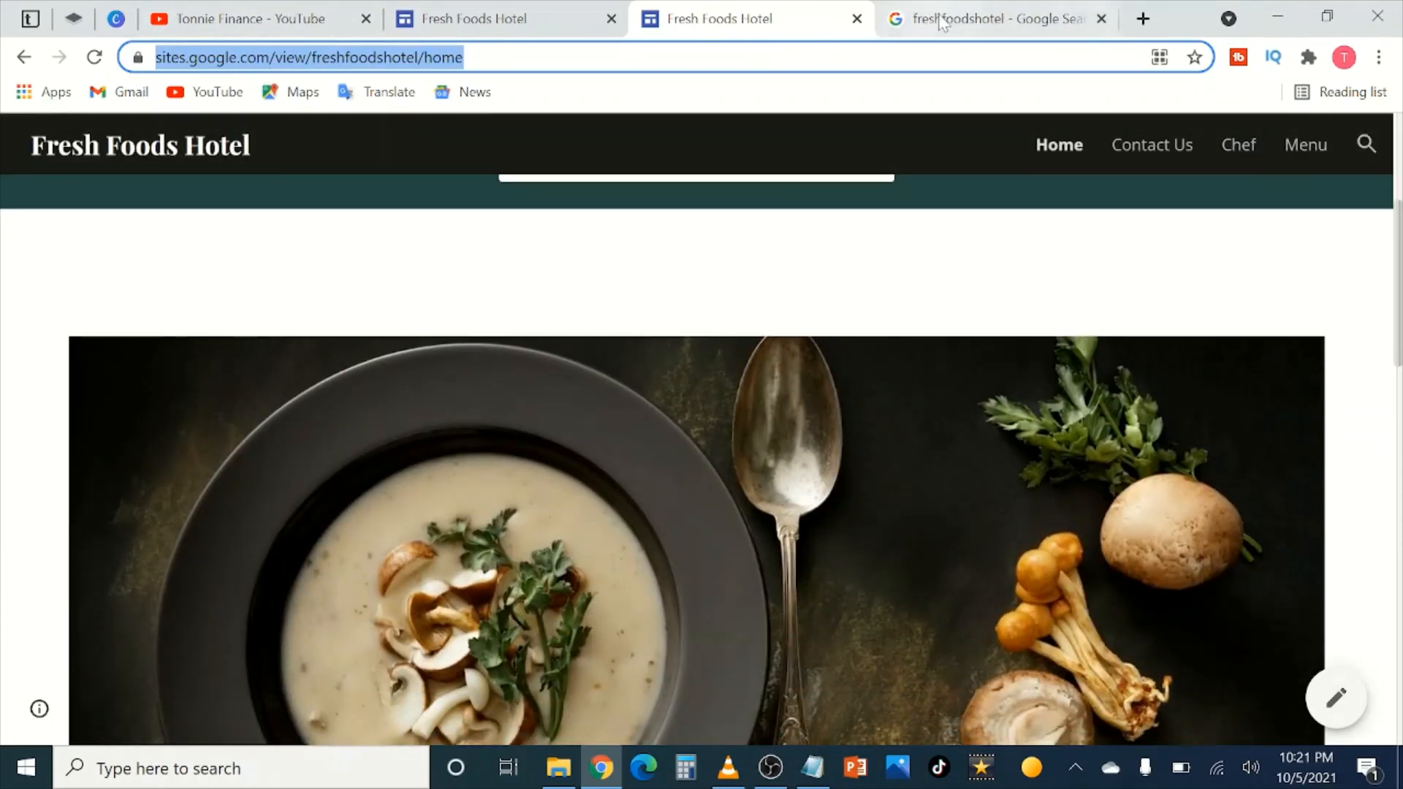
click(964, 22)
Step: Paste the site address over the search results URL and load the live home page
click(429, 60)
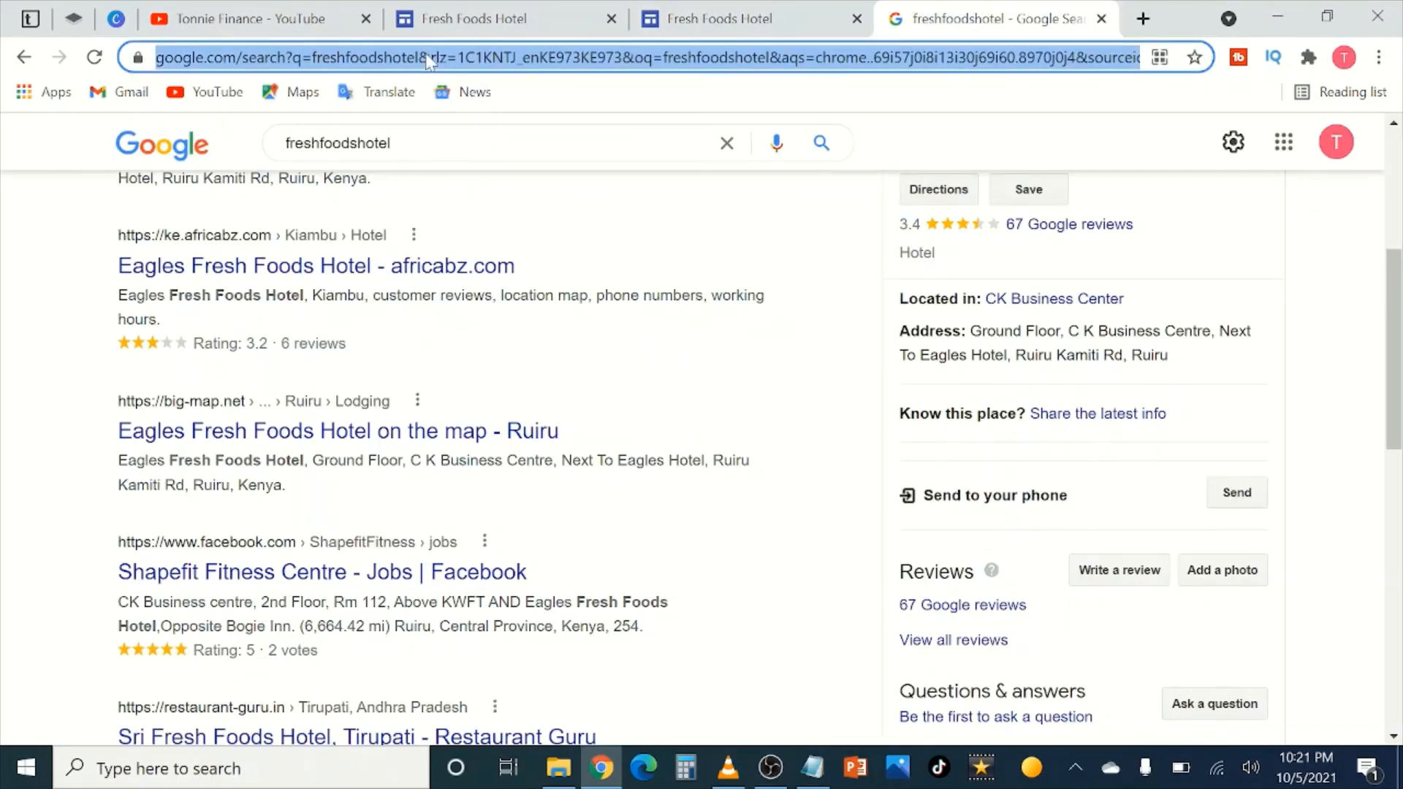
right_click(430, 59)
click(502, 198)
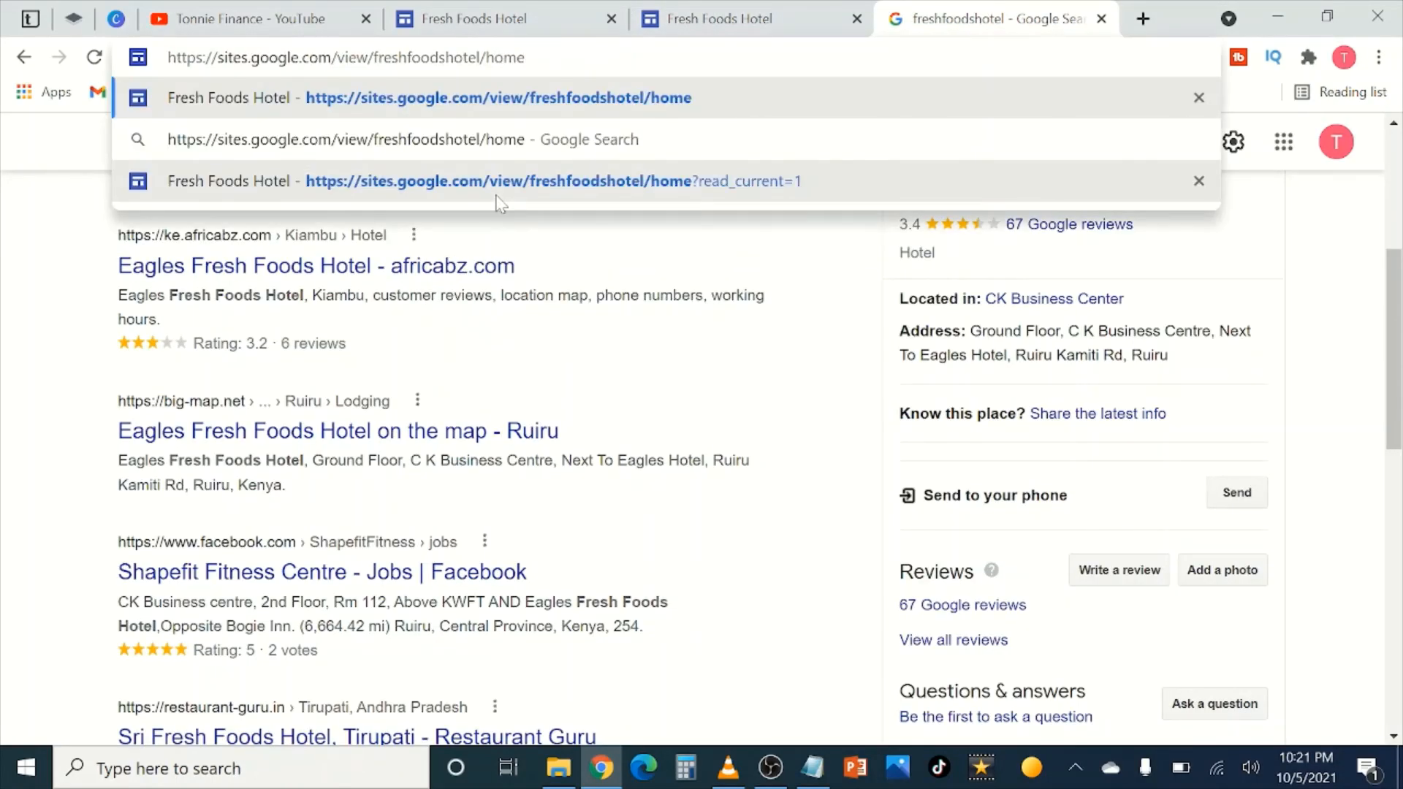
key(Return)
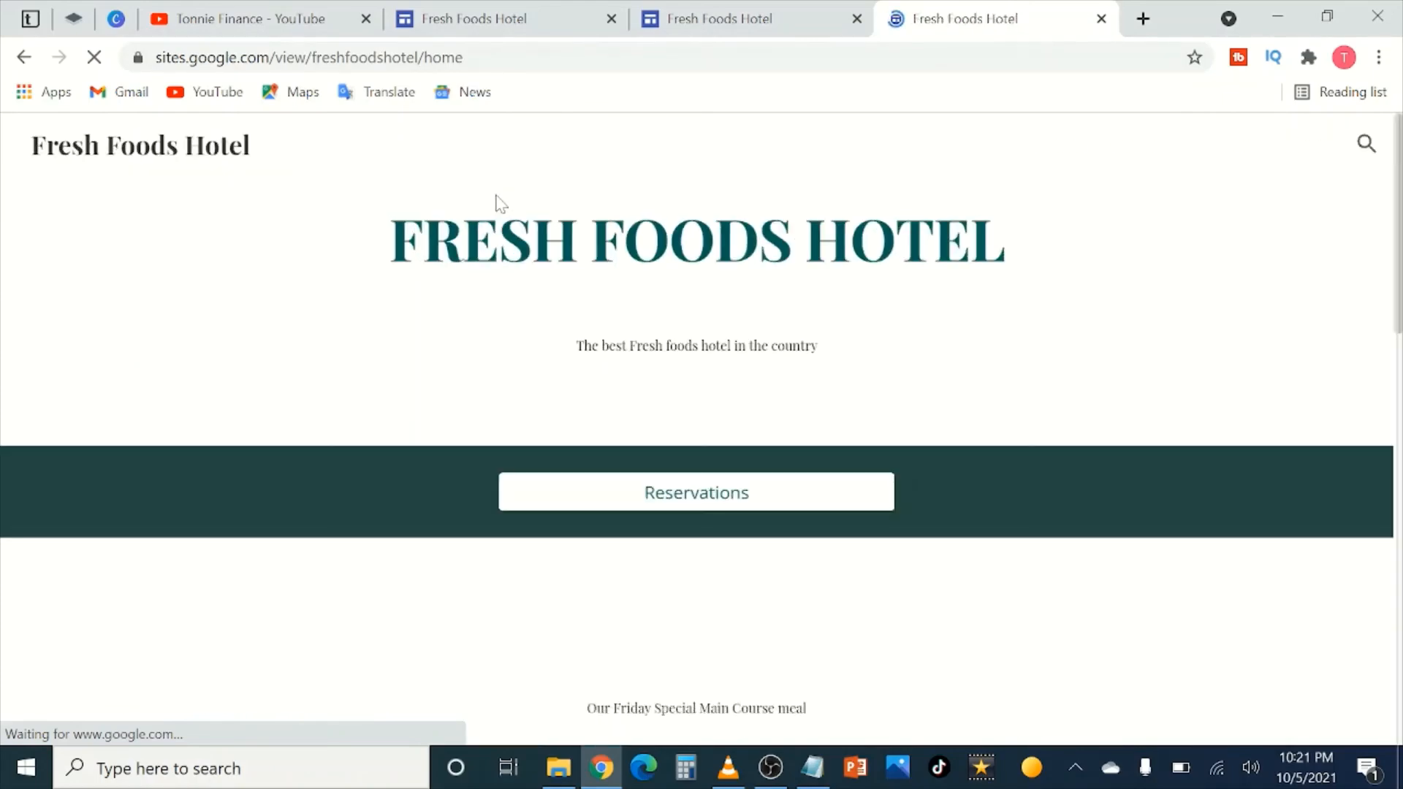
scroll(491, 265, down, 4)
scroll(486, 278, down, 15)
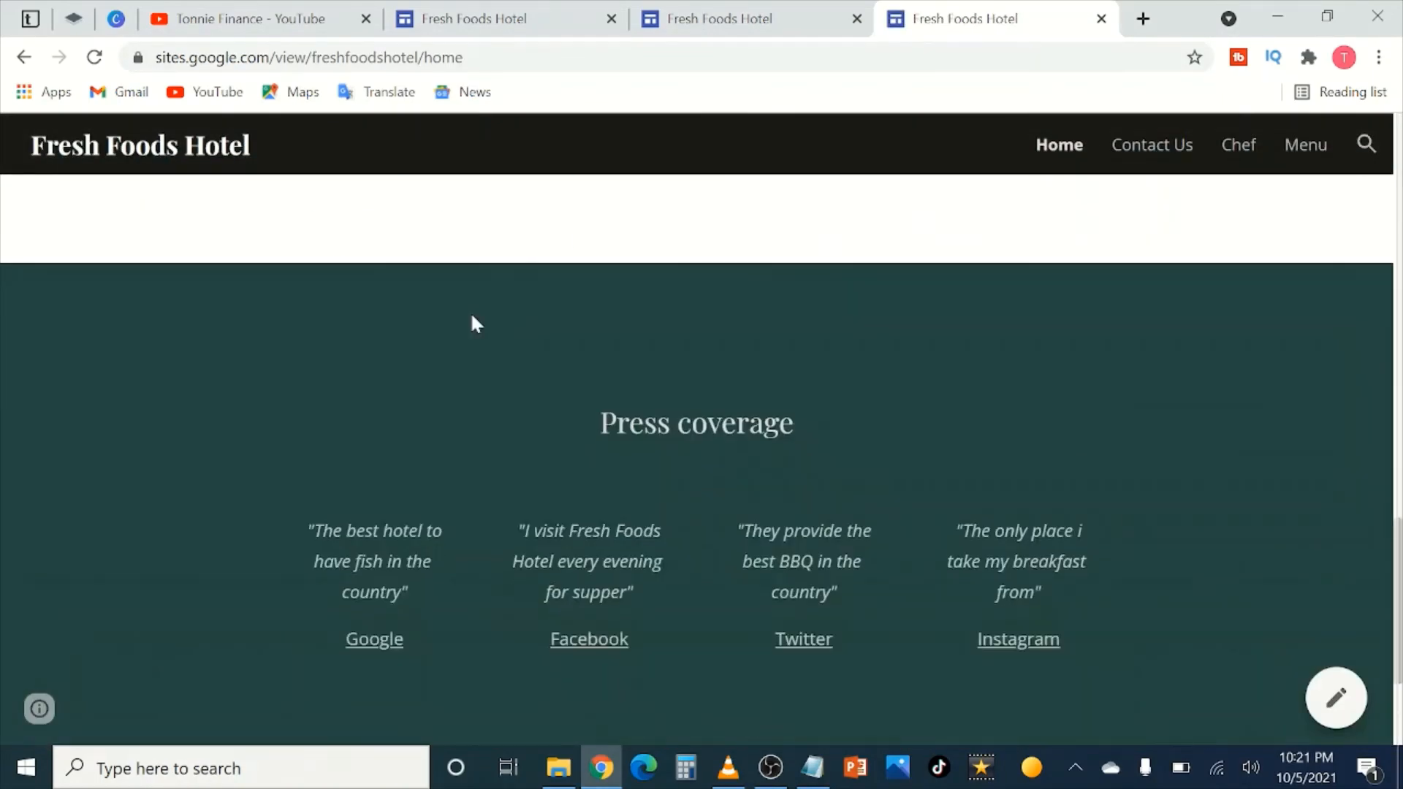
scroll(471, 314, up, 18)
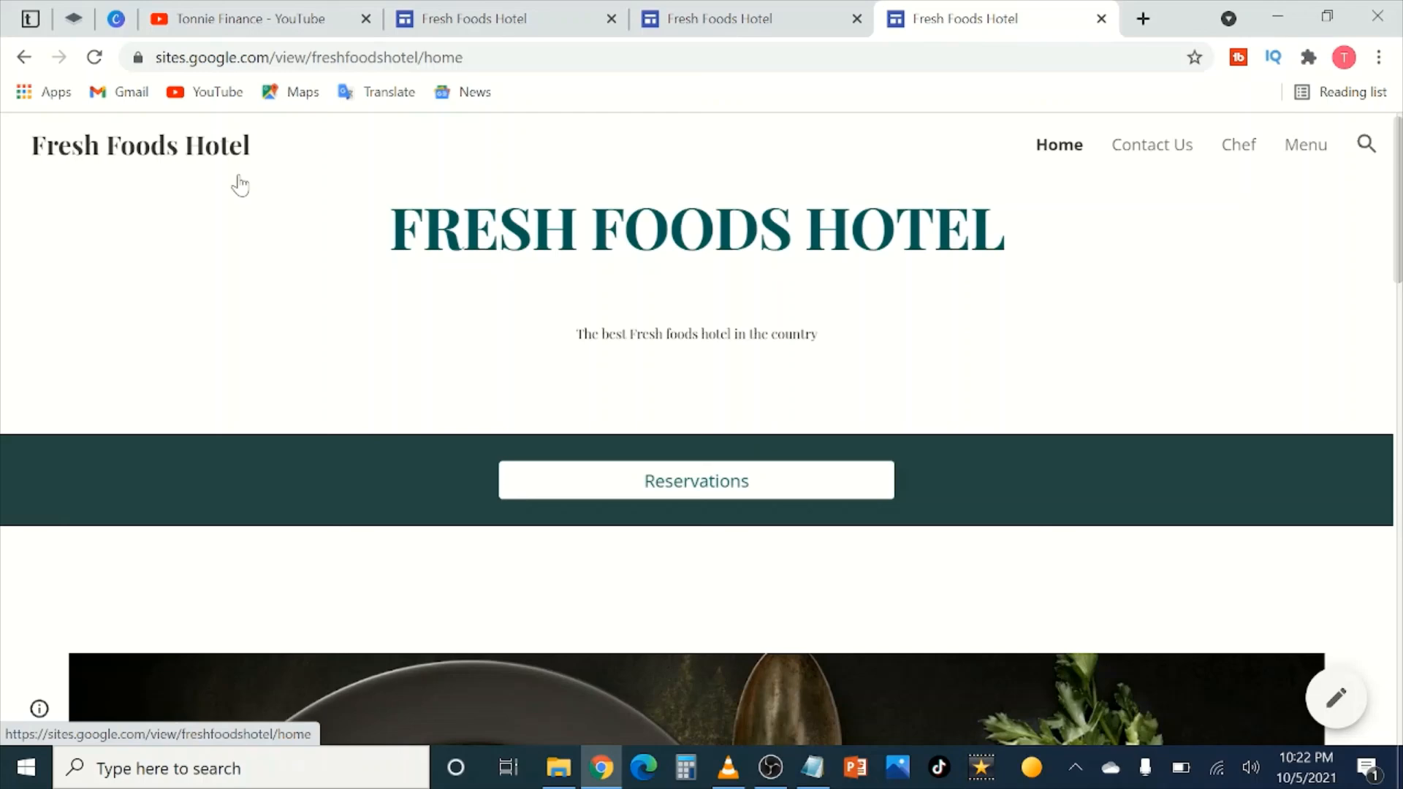
scroll(263, 183, down, 1)
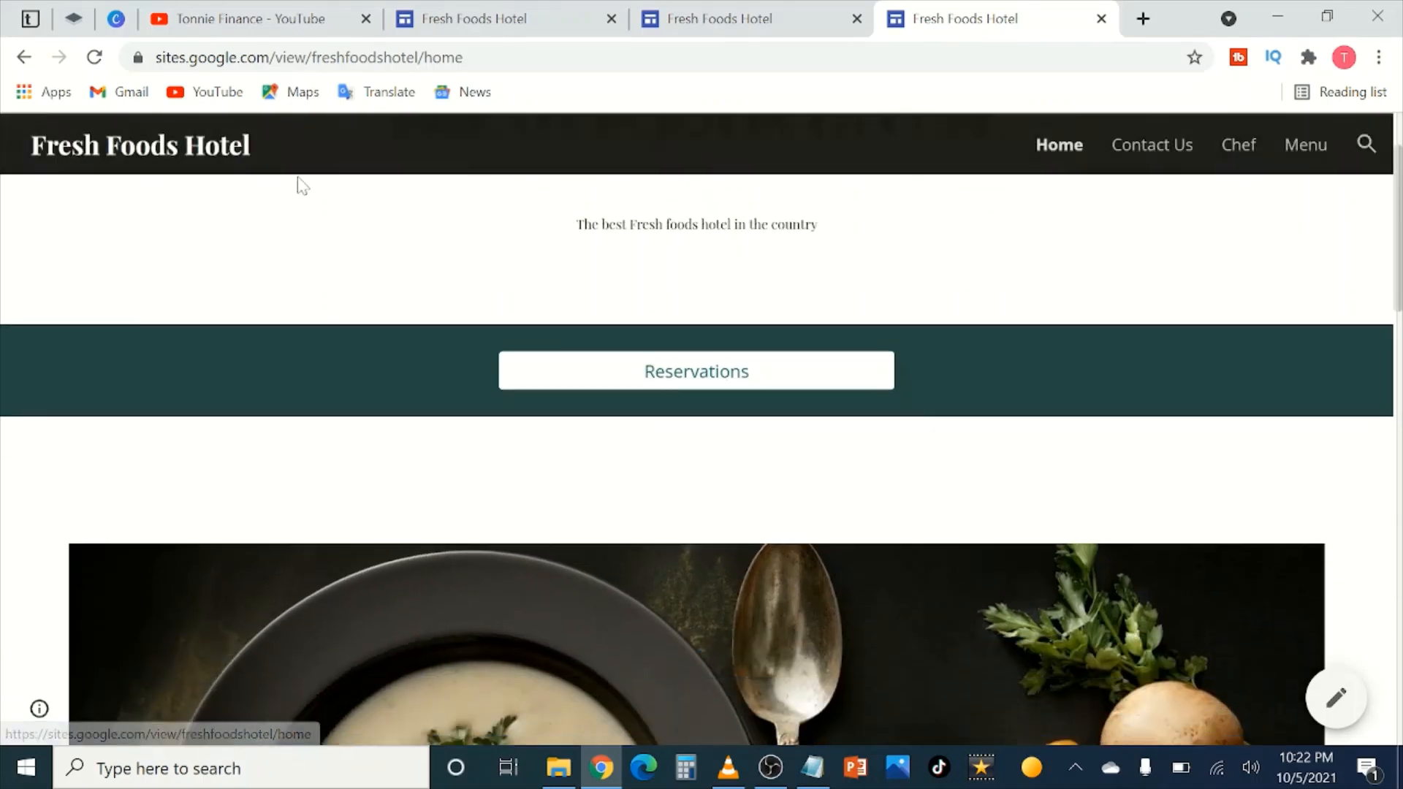
scroll(621, 252, down, 5)
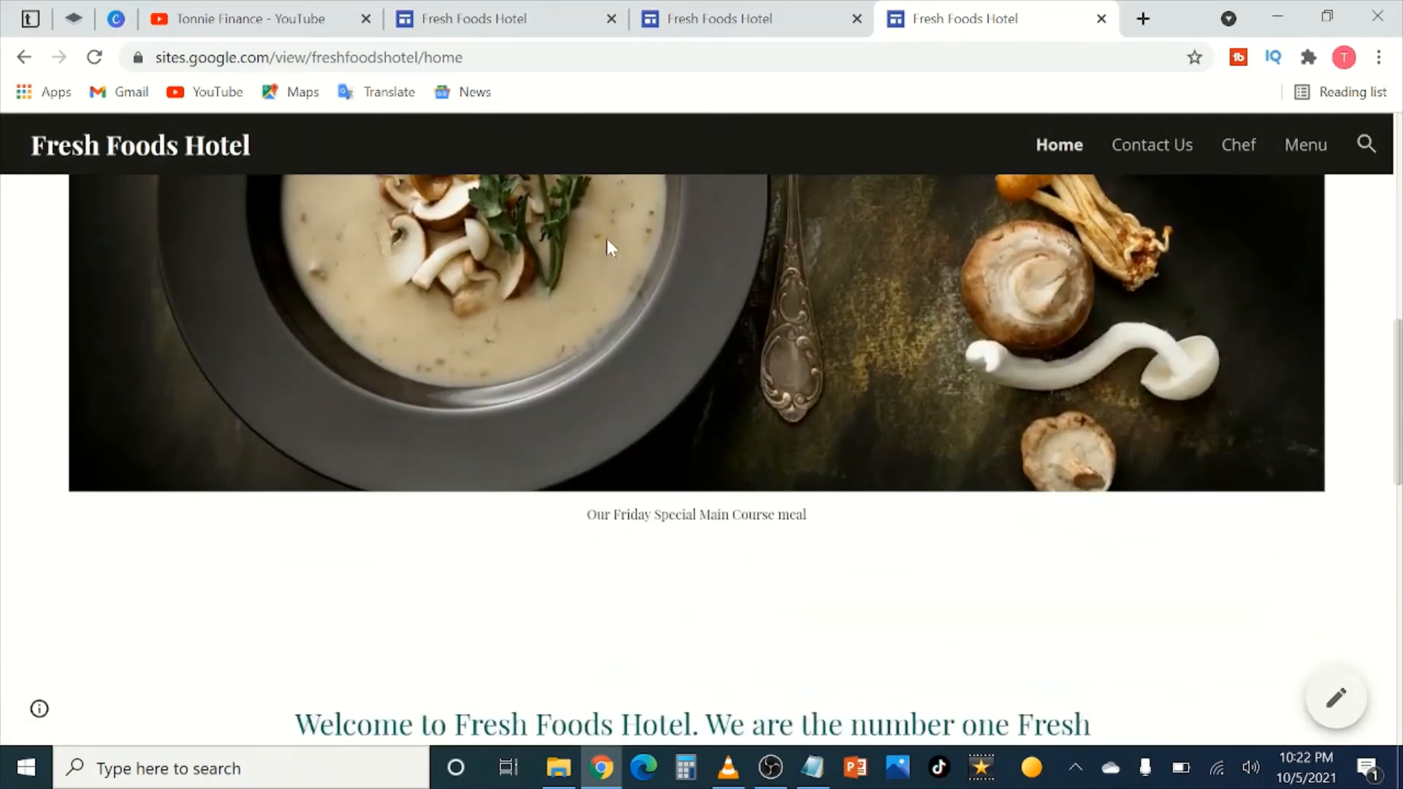
scroll(607, 238, up, 2)
scroll(565, 221, up, 5)
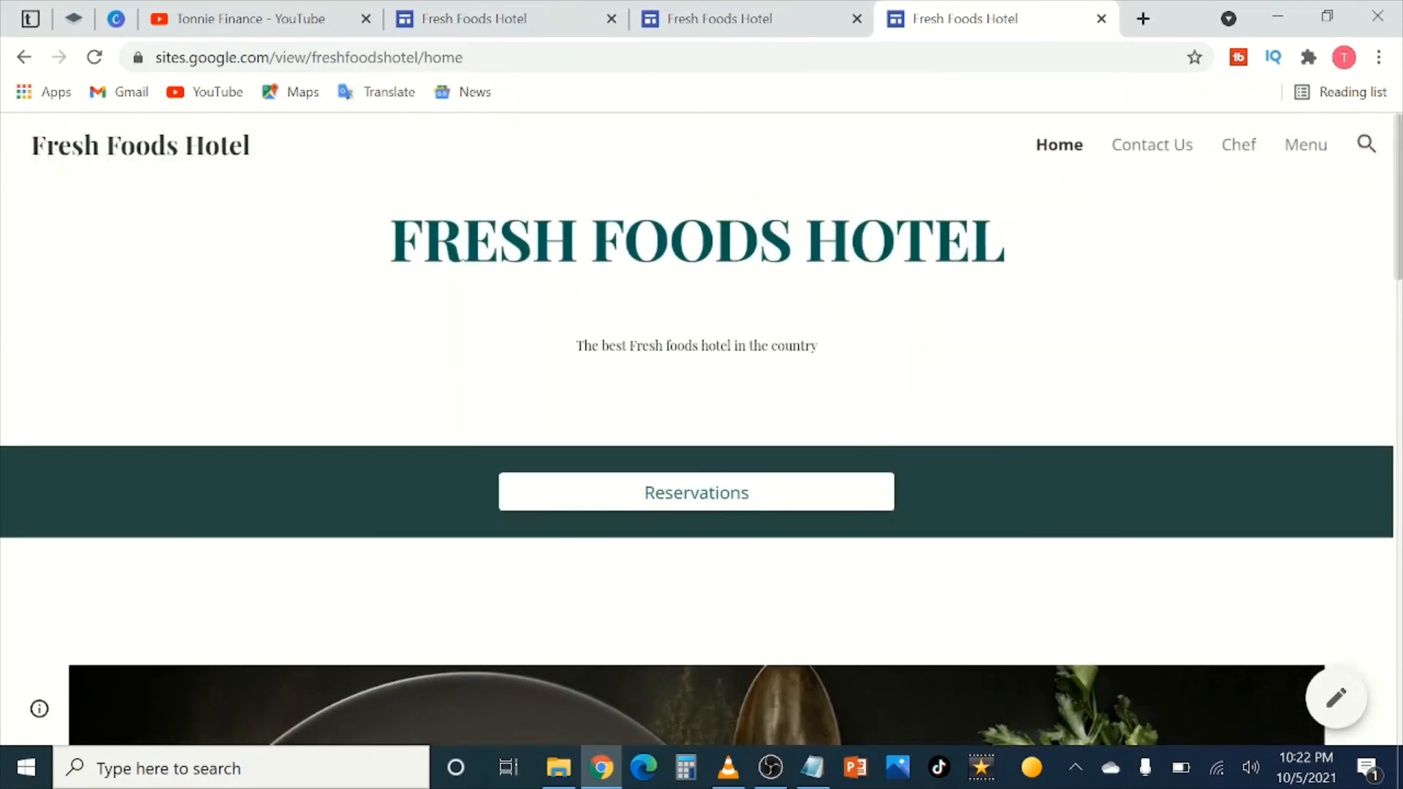